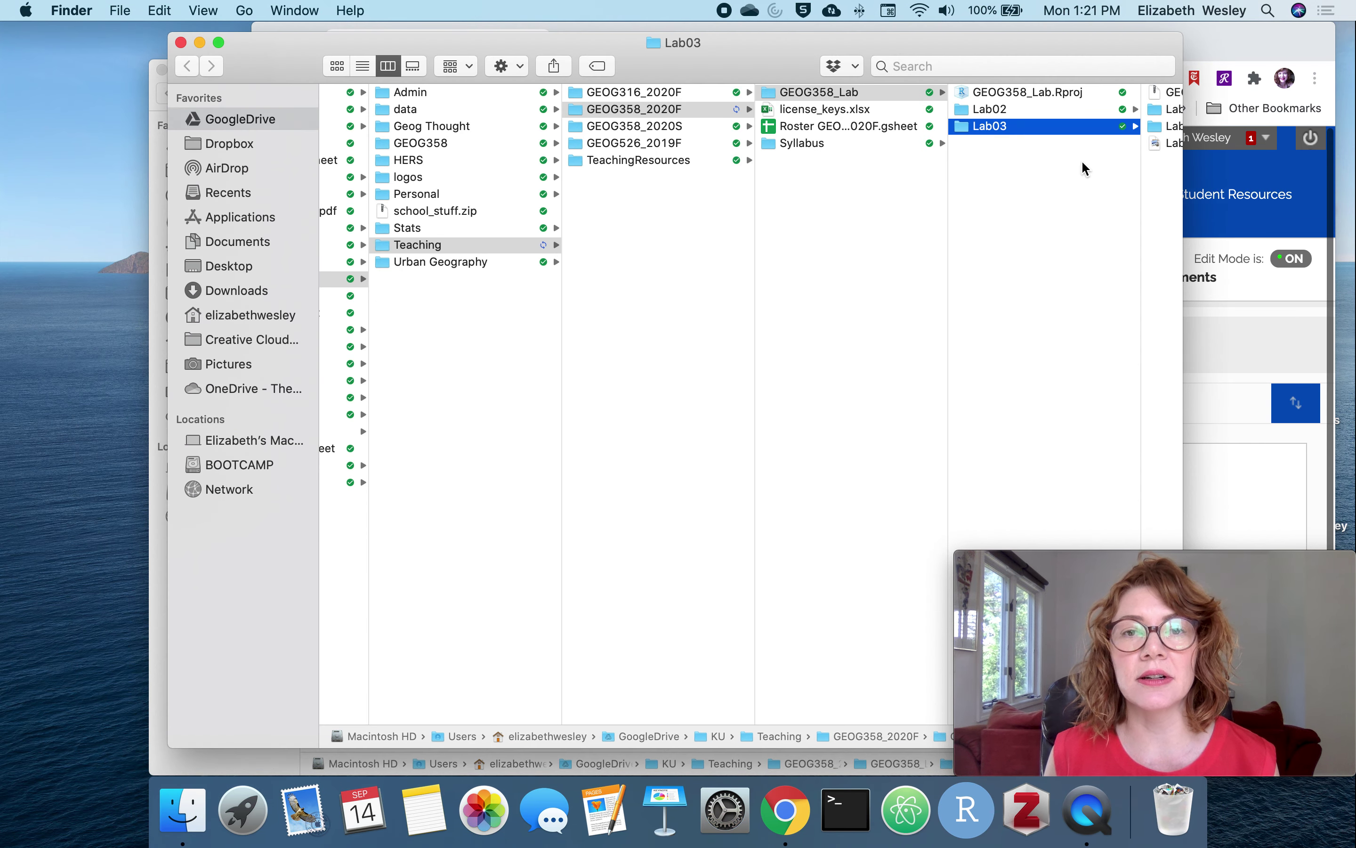
Step: Preview Lab3.pdf from the extracted Lab03 2 folder, then return to the Lab 3 course page
scroll(1096, 160, "right", 5)
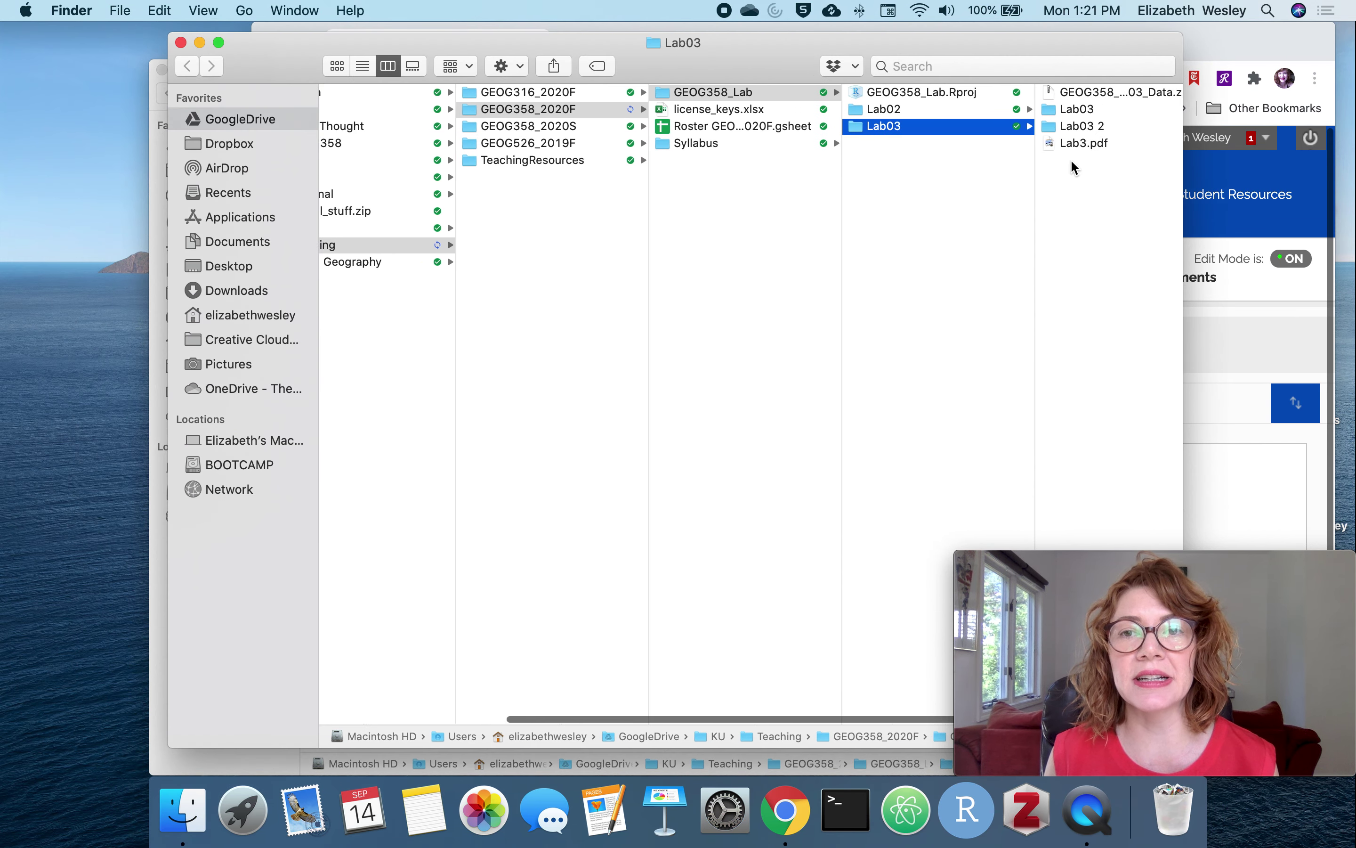
left_click(1037, 126)
right_click(897, 129)
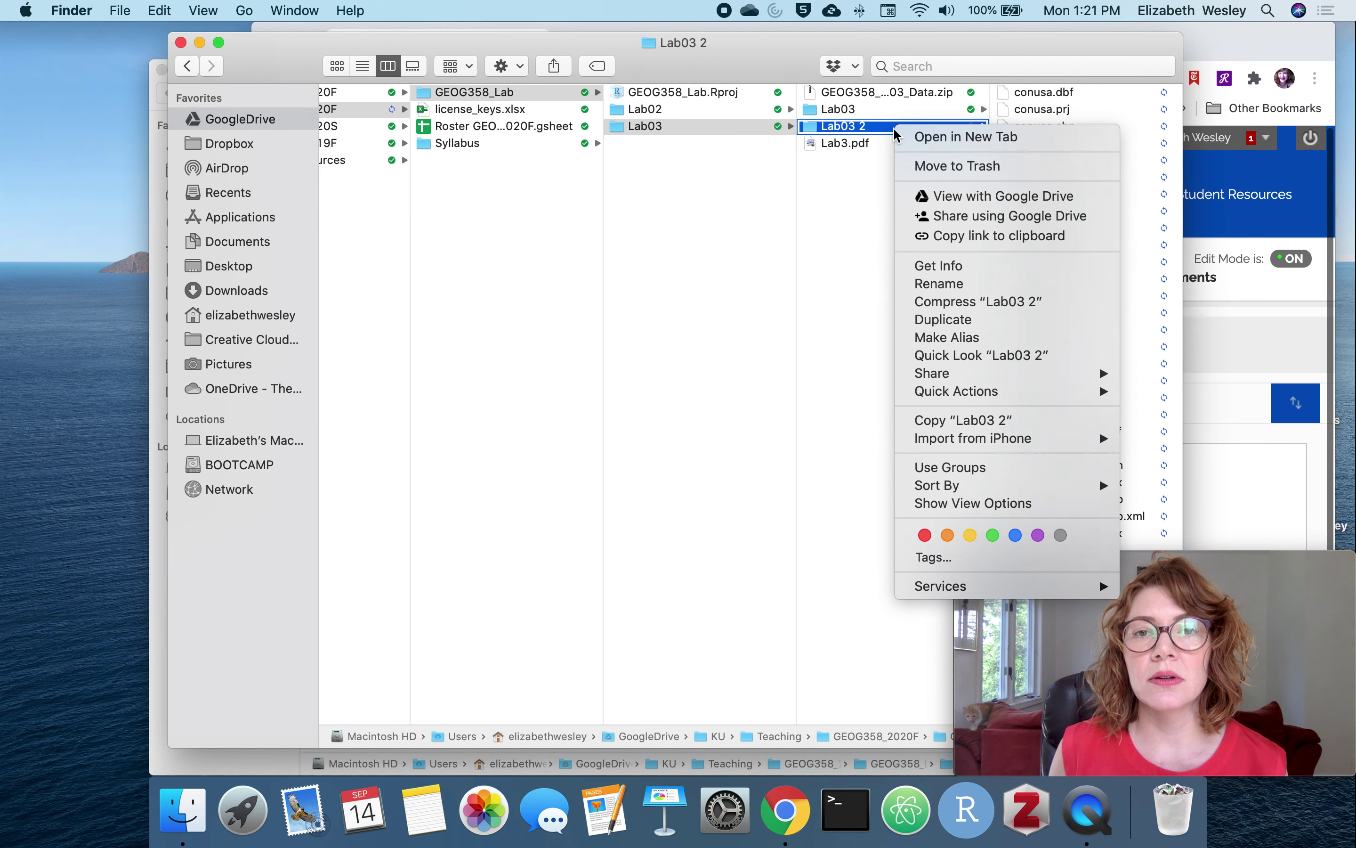
left_click(928, 164)
left_click(935, 143)
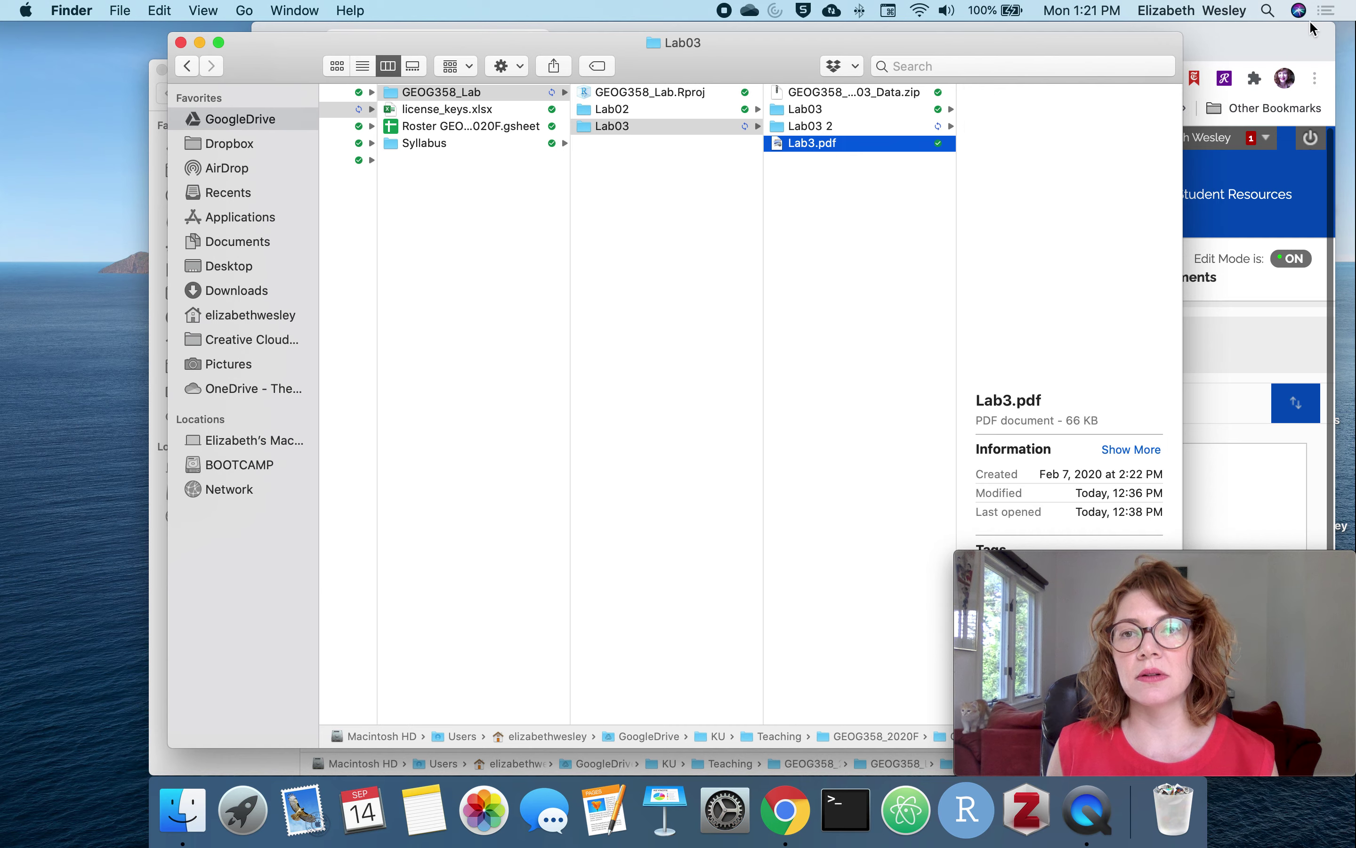
left_click(1263, 41)
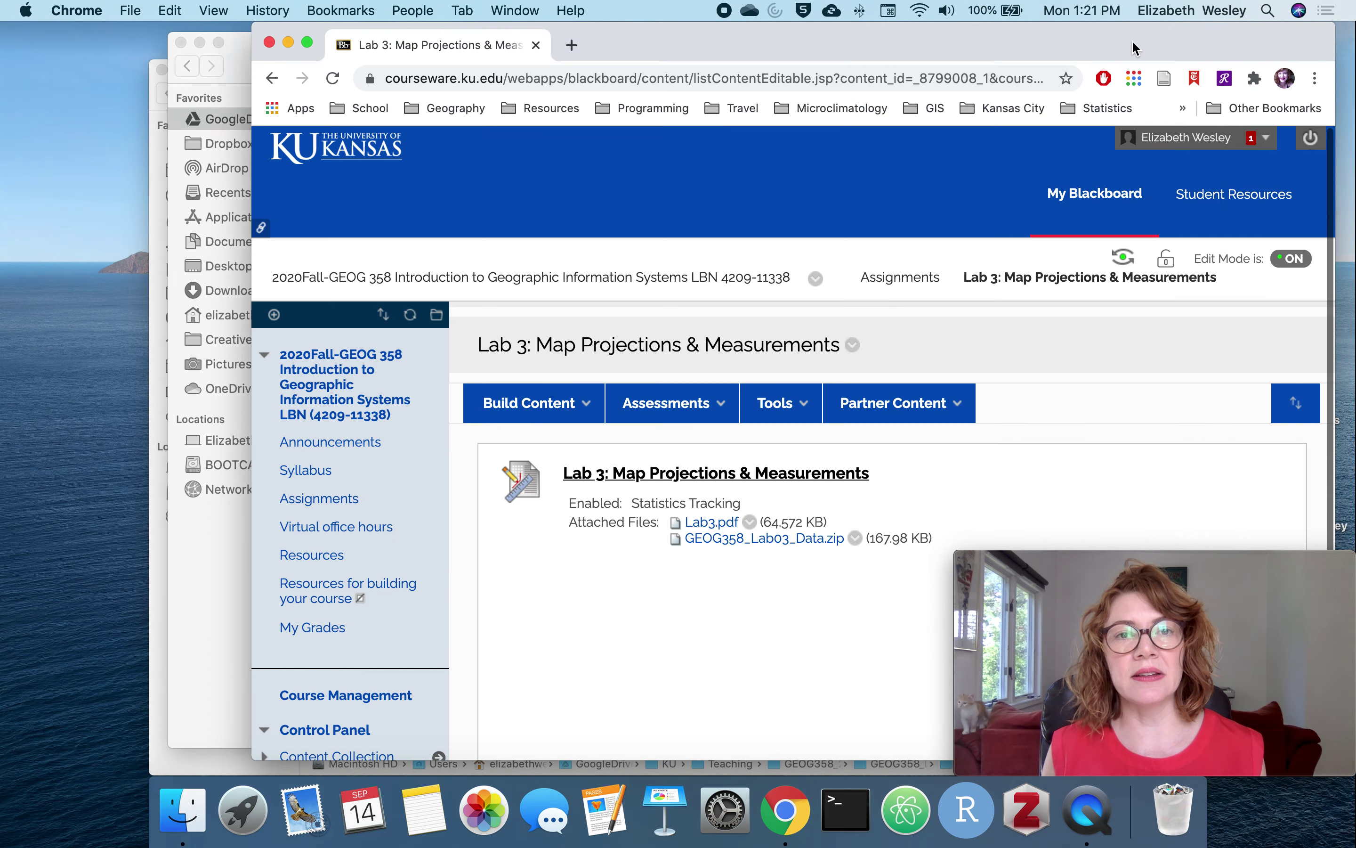
Step: Log on to virtuallab.ku.edu in a new tab and launch the Lindley 310 Lab desktop
left_click(578, 47)
type("vi")
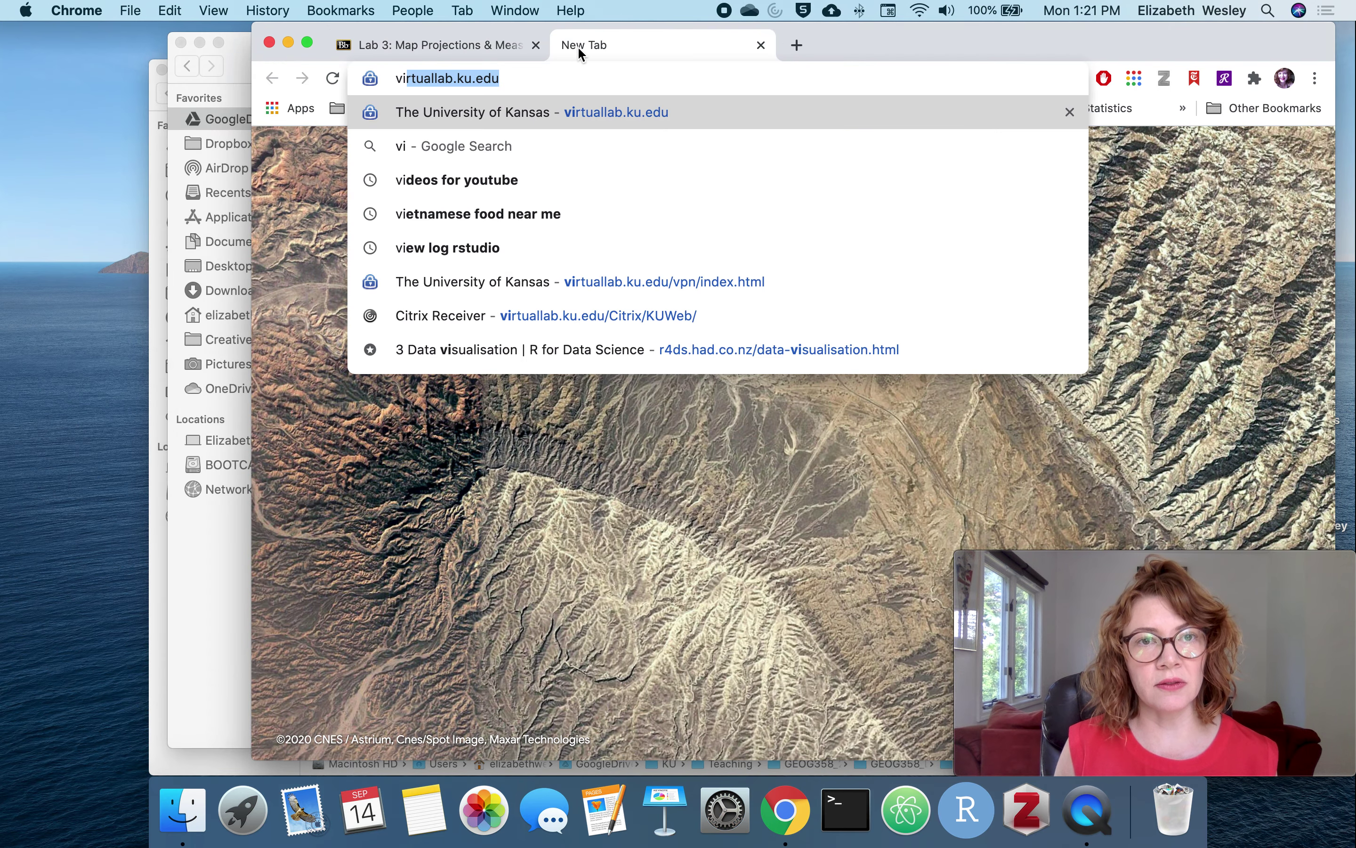
key("Return")
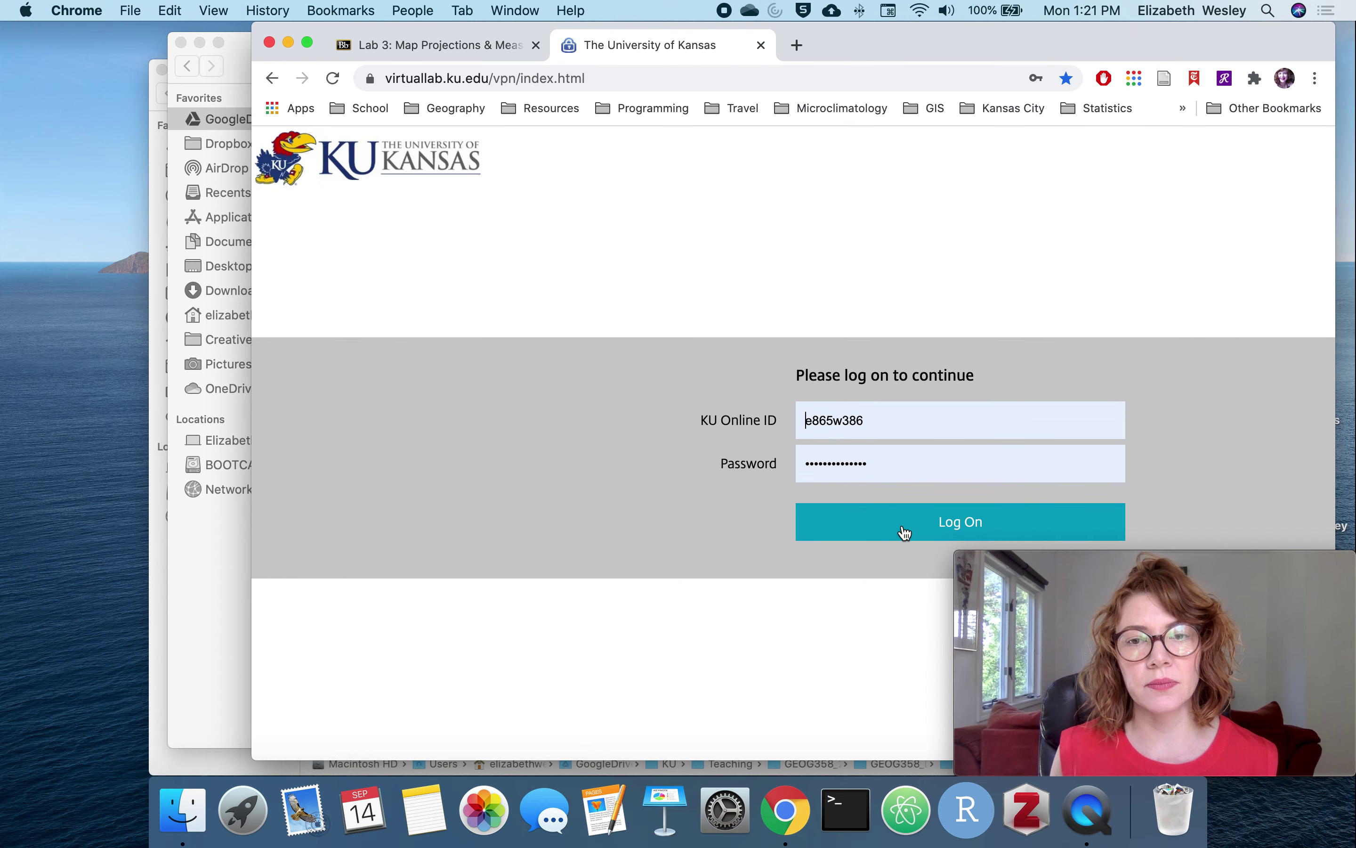
left_click(901, 522)
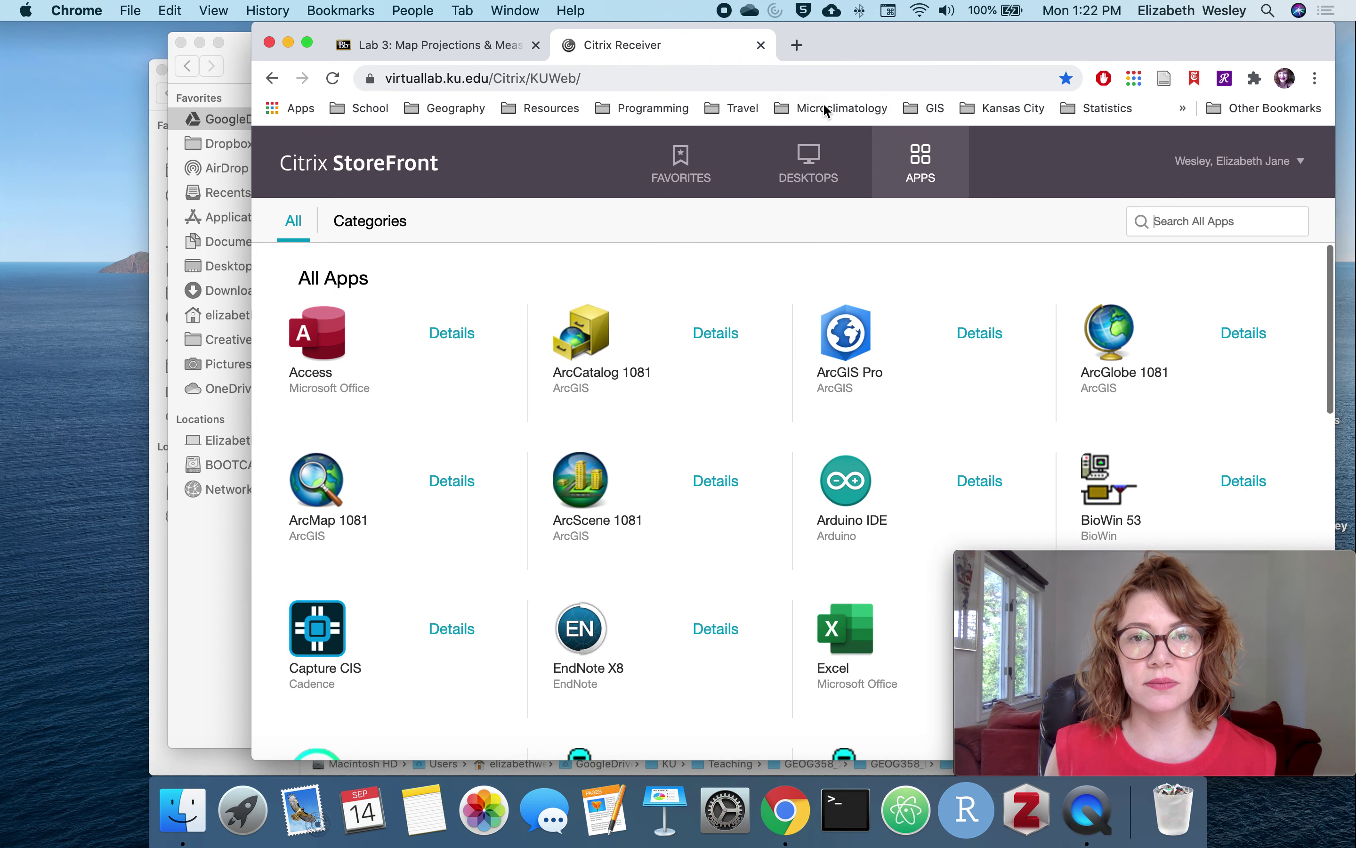
left_click(808, 162)
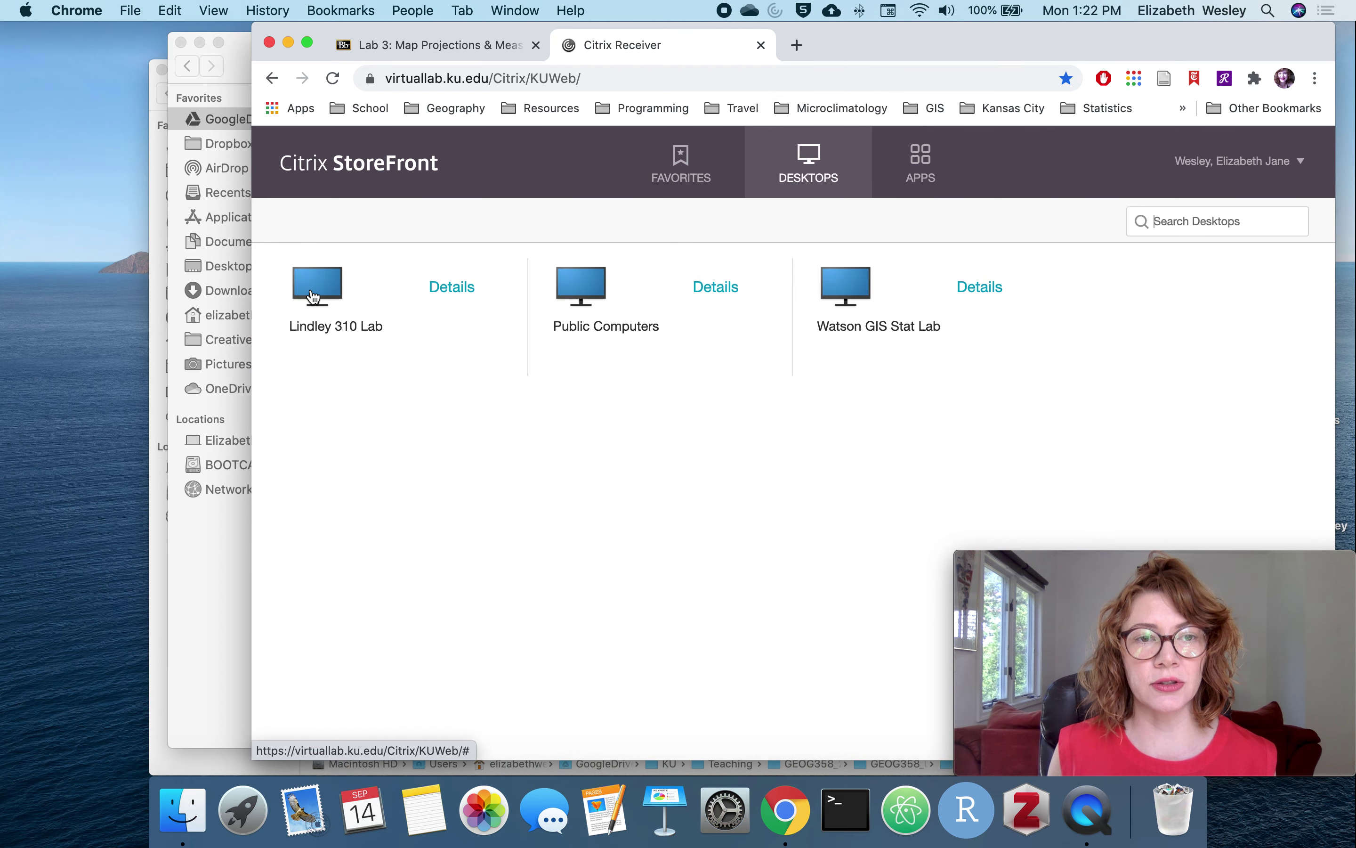
left_click(313, 297)
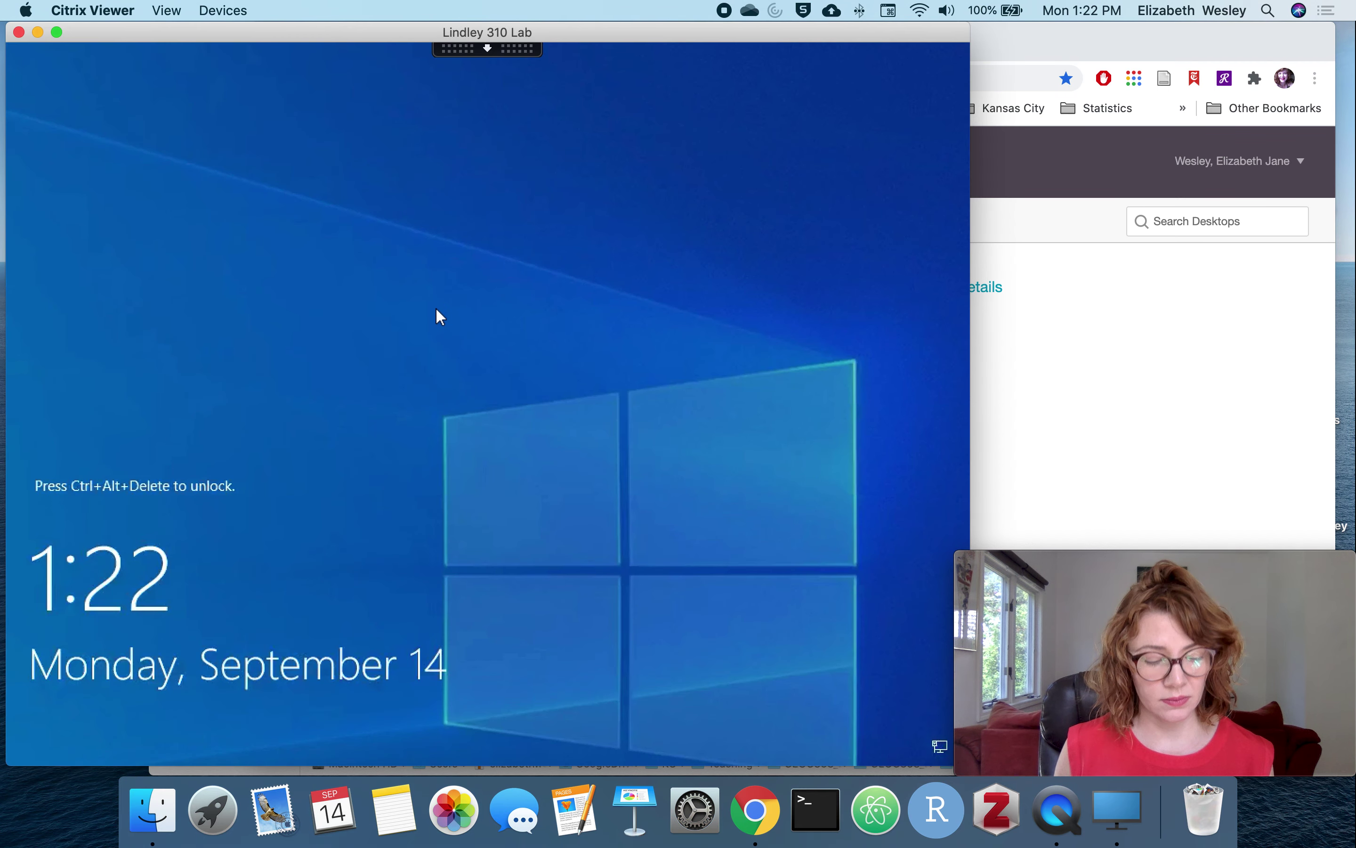
Step: Sign in to the lab desktop with the user's account name and password after accepting the access notice
key("ctrl+alt+Delete")
left_click(292, 579)
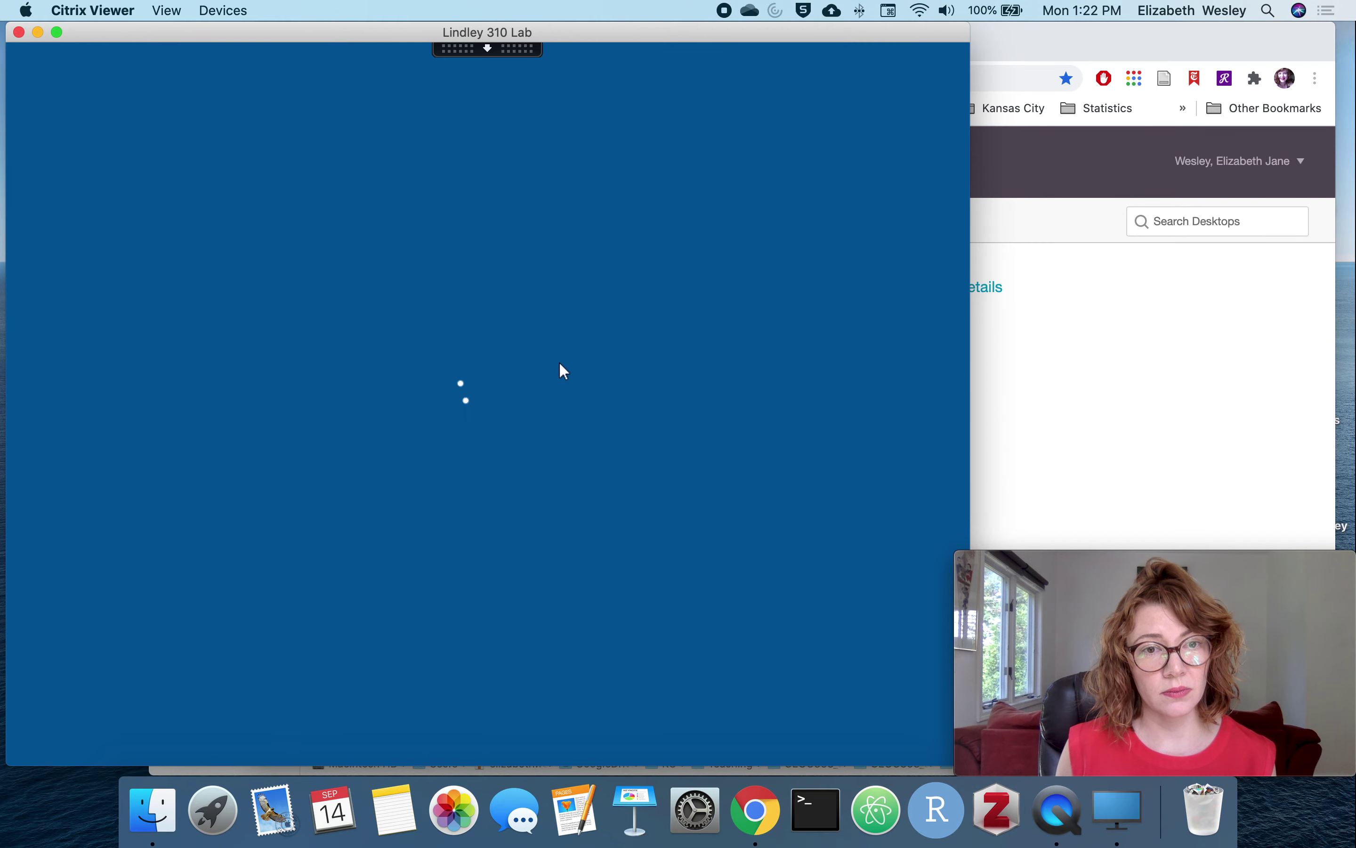
type("e86")
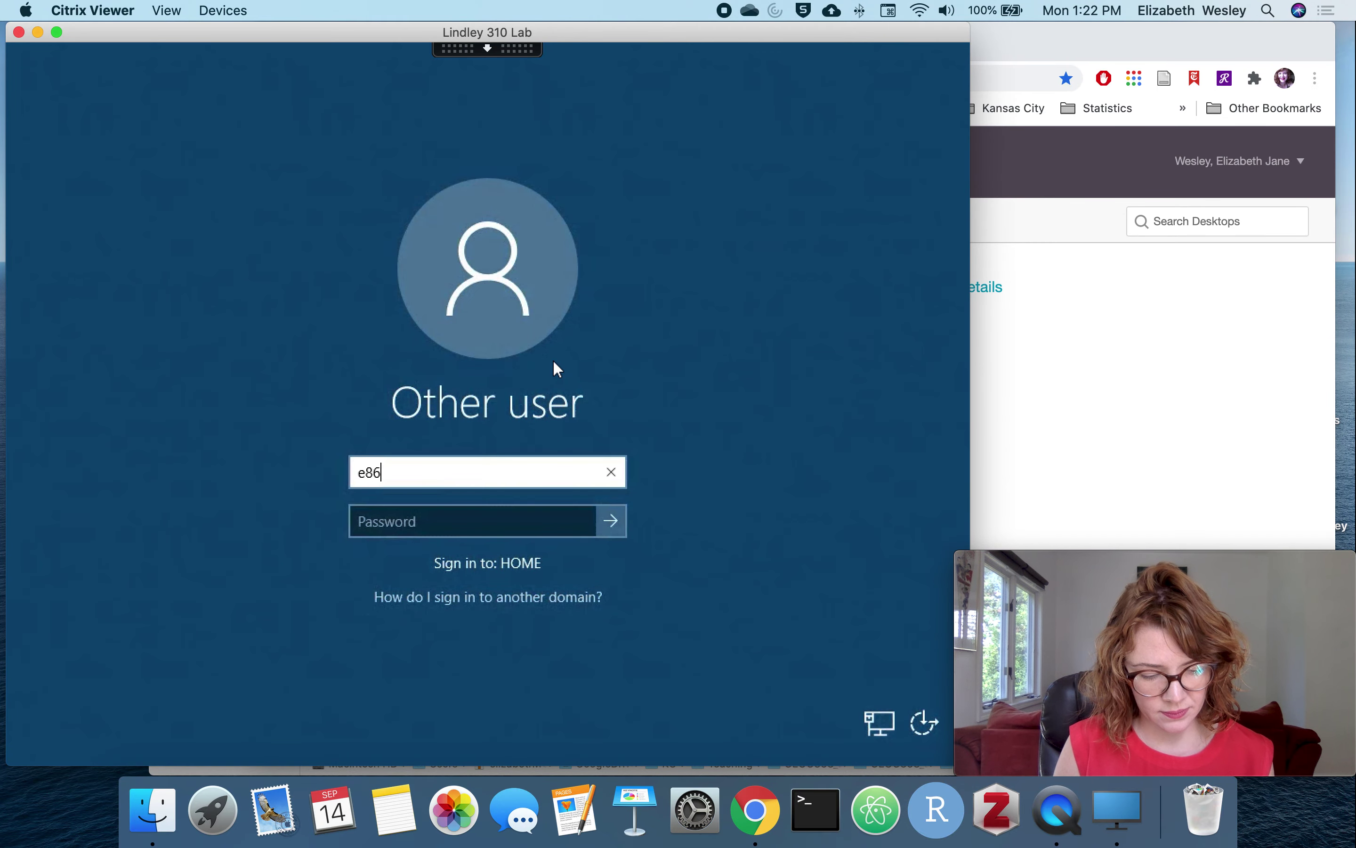
type("5w386")
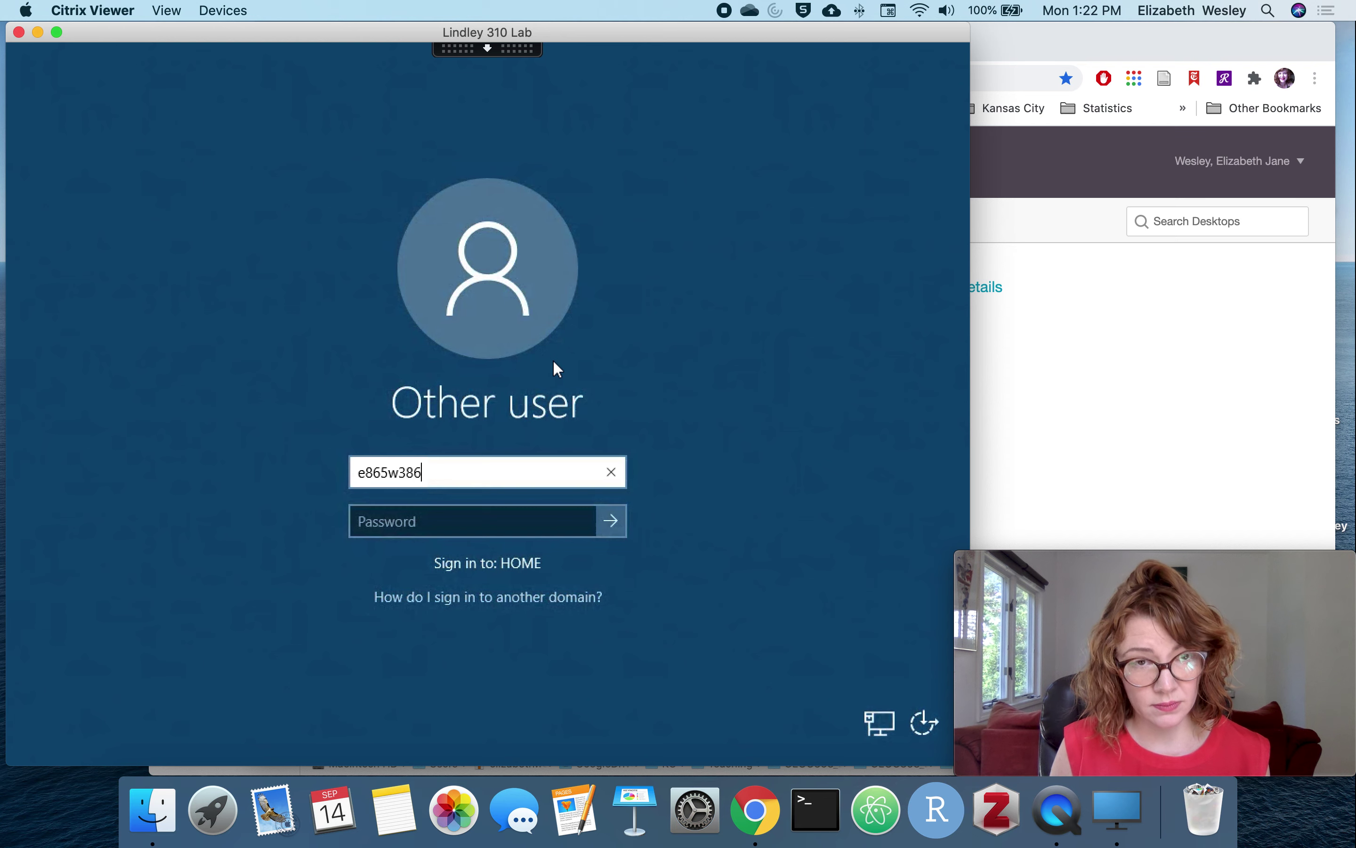
key("Tab")
type("••••••••••")
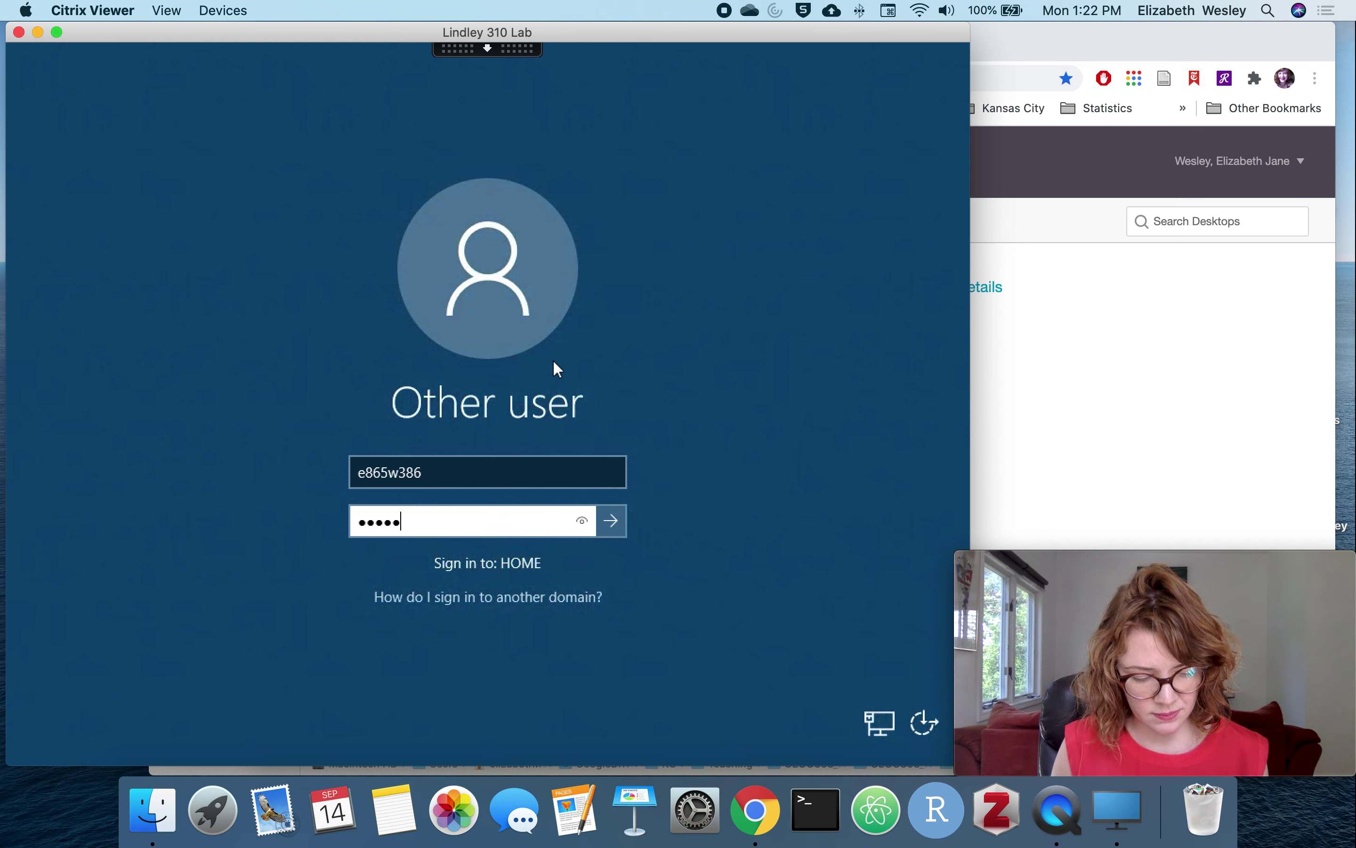
type("••••")
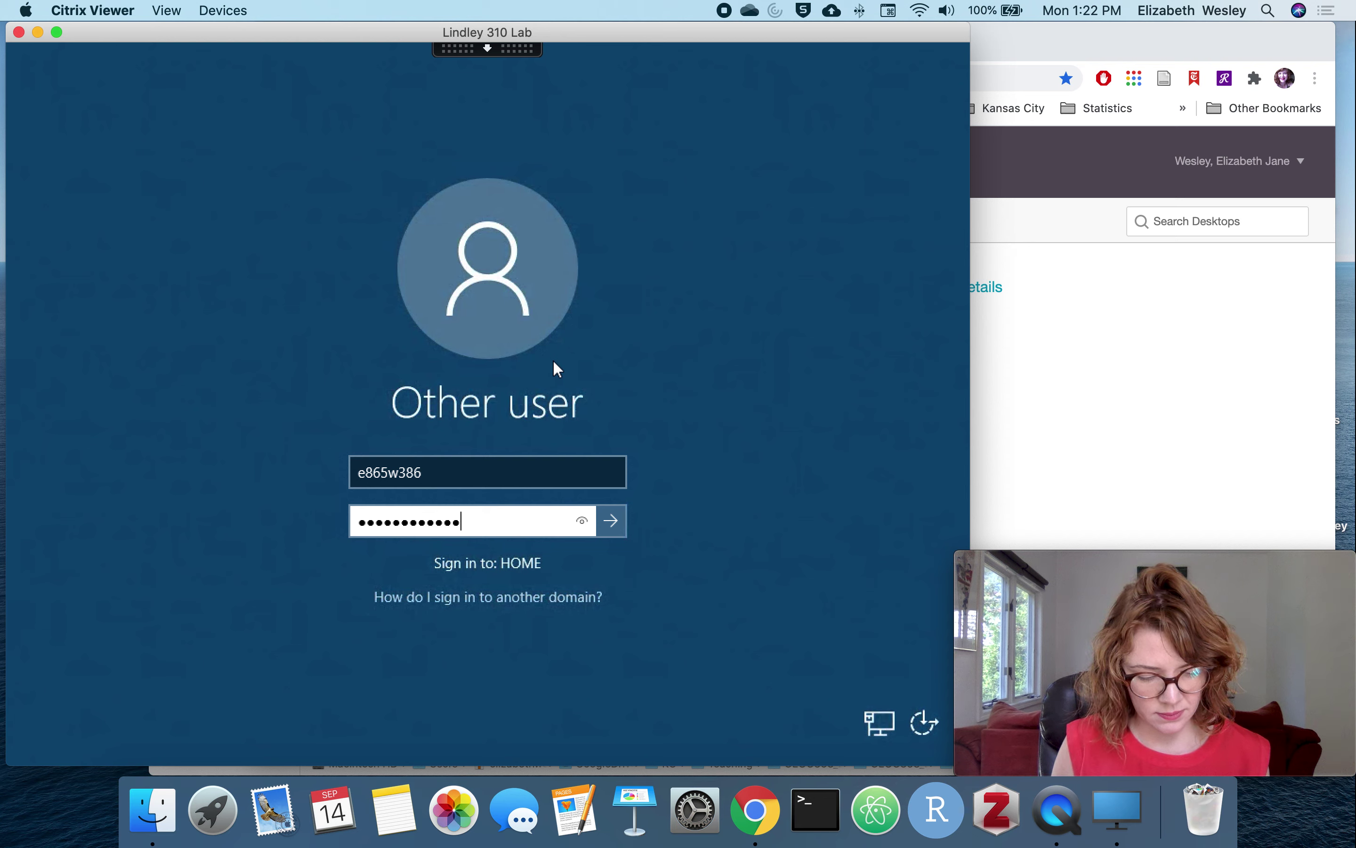
key("Return")
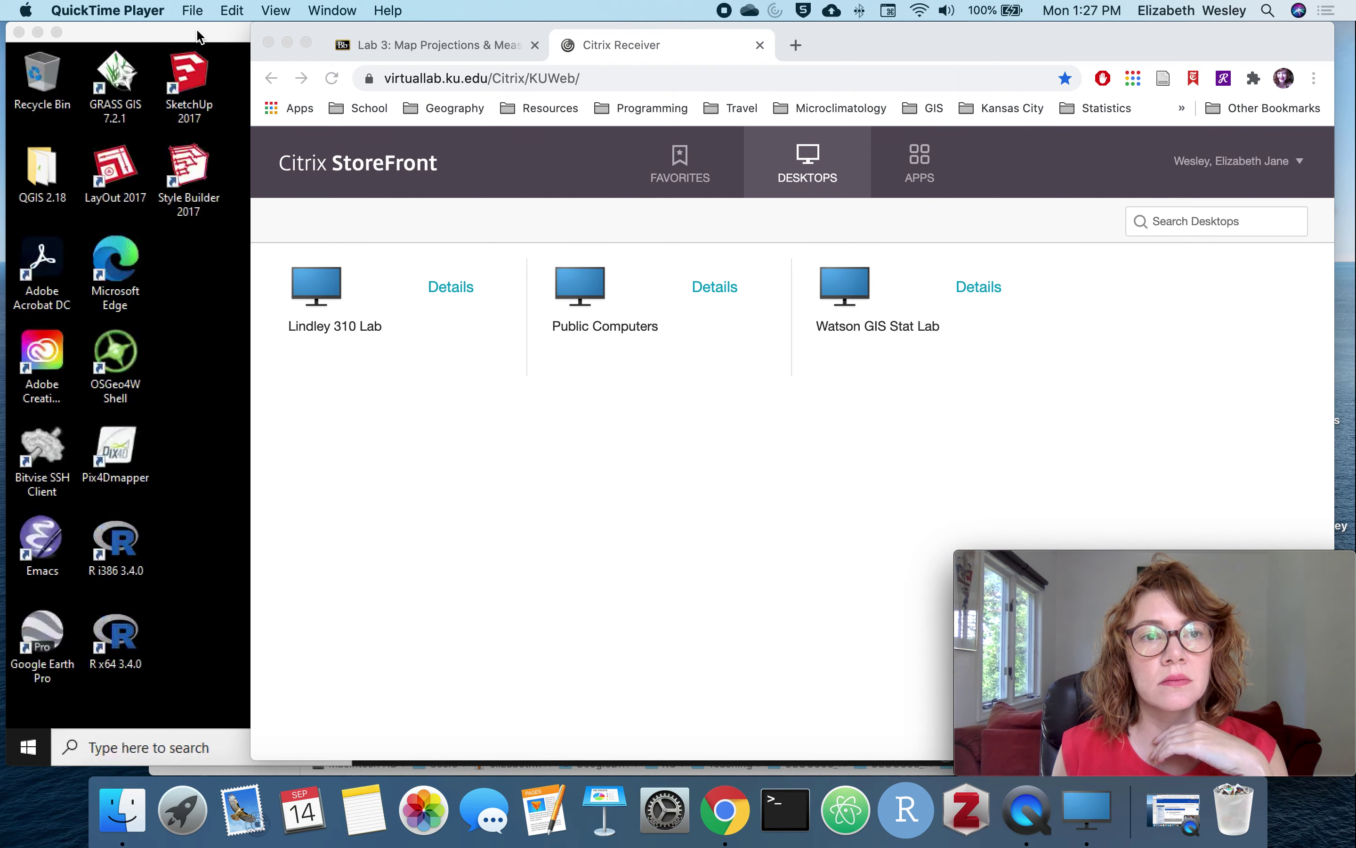
Step: Launch ArcMap 10.7 with a Blank Map, then move and enlarge its window
left_click(197, 38)
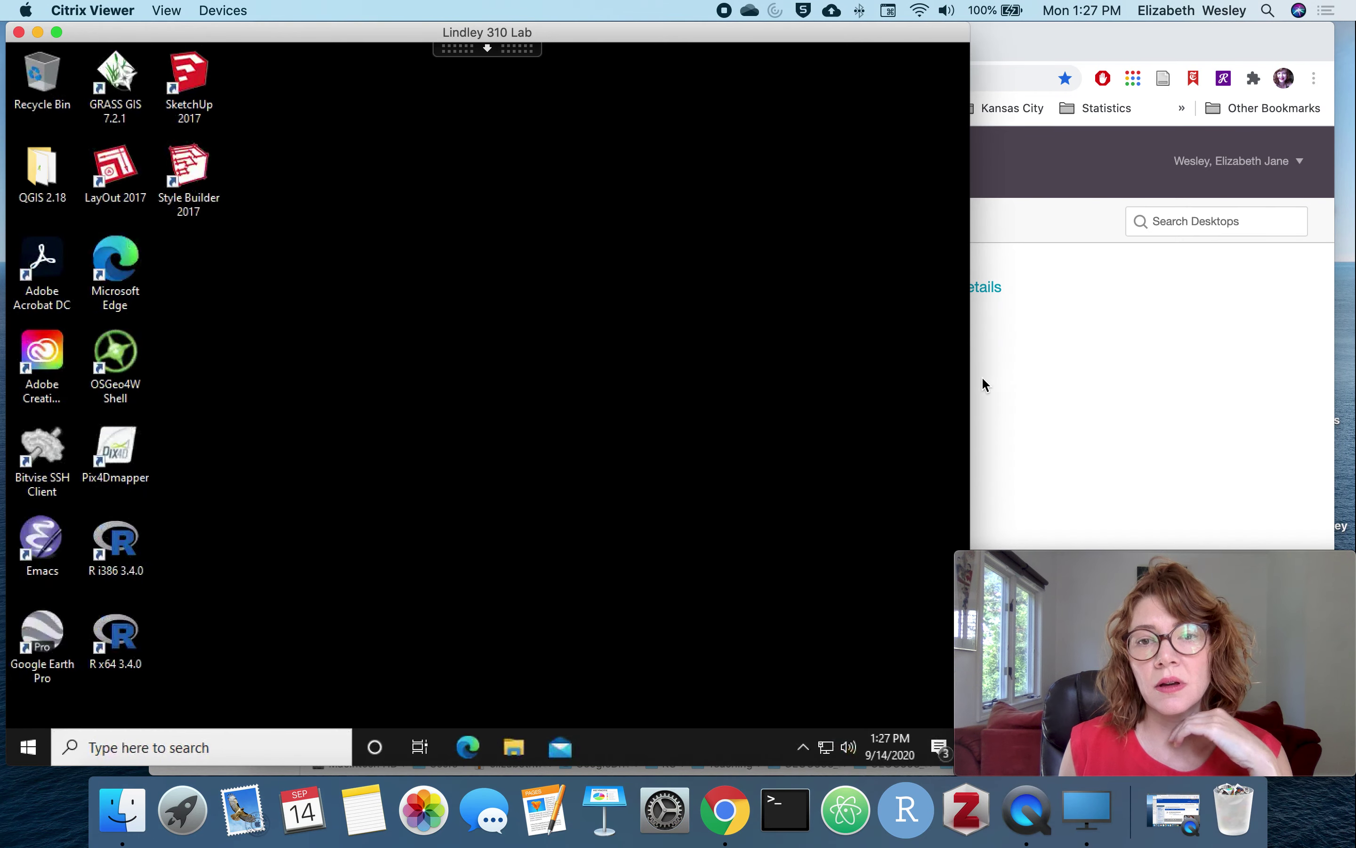
left_click(280, 754)
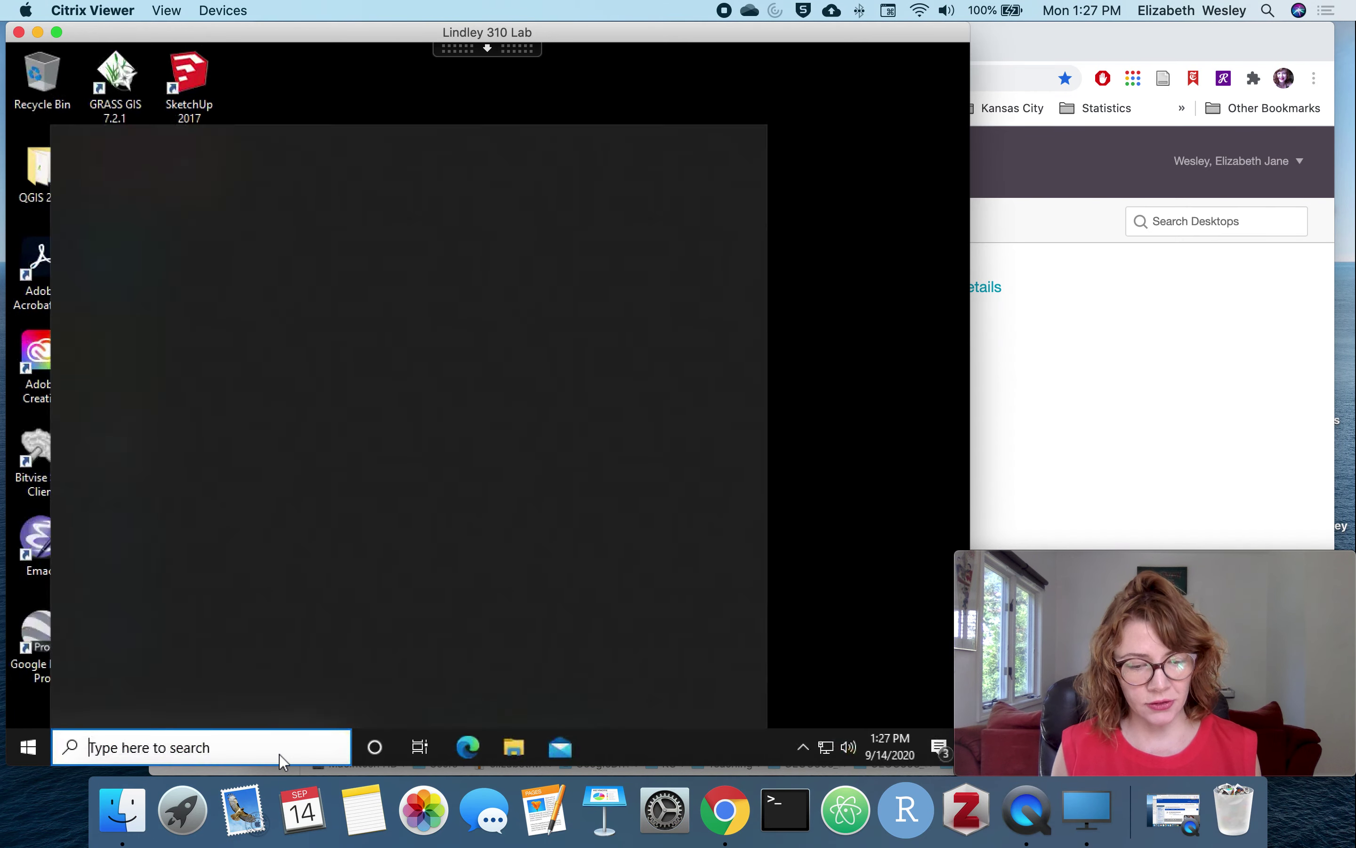
type("arcm")
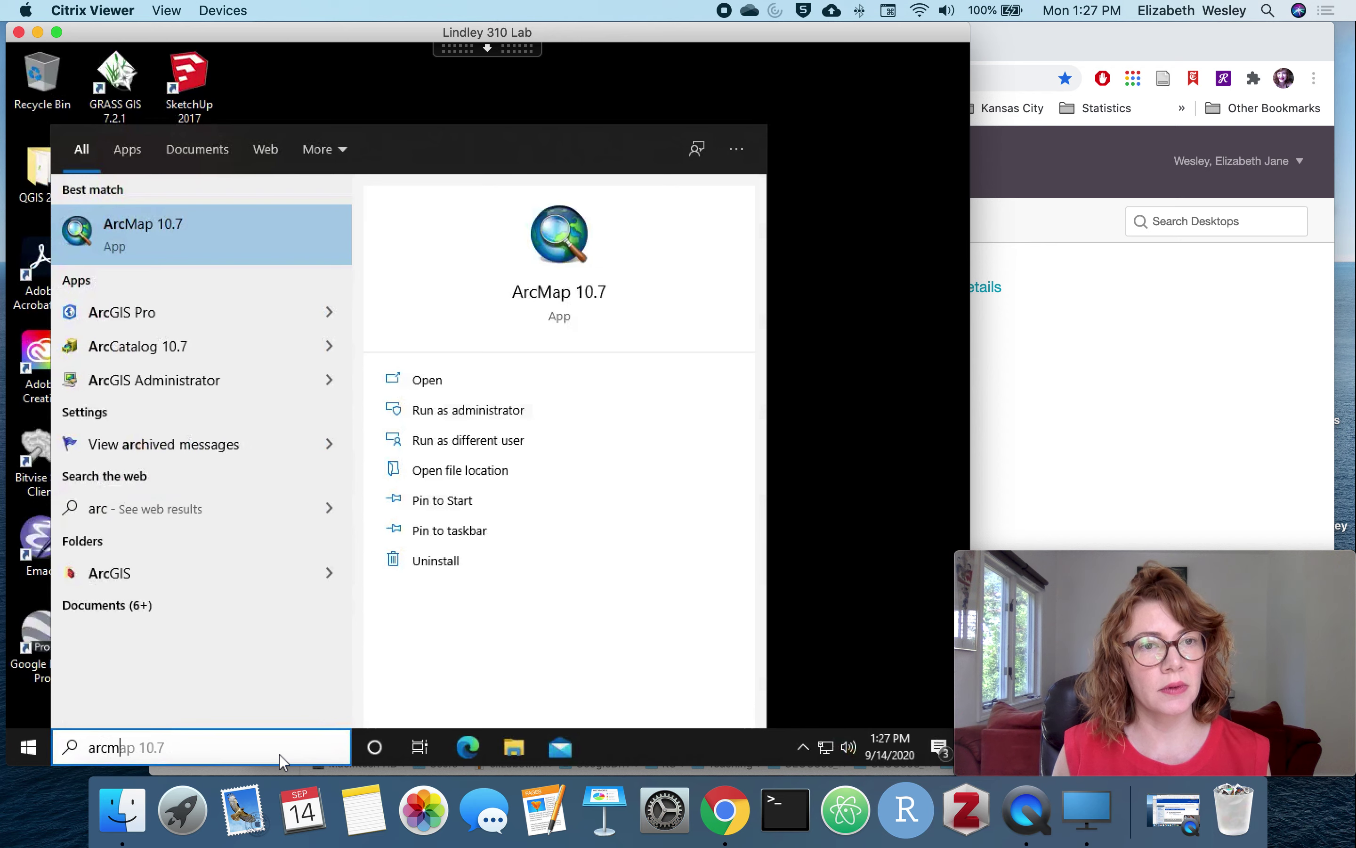
key("Return")
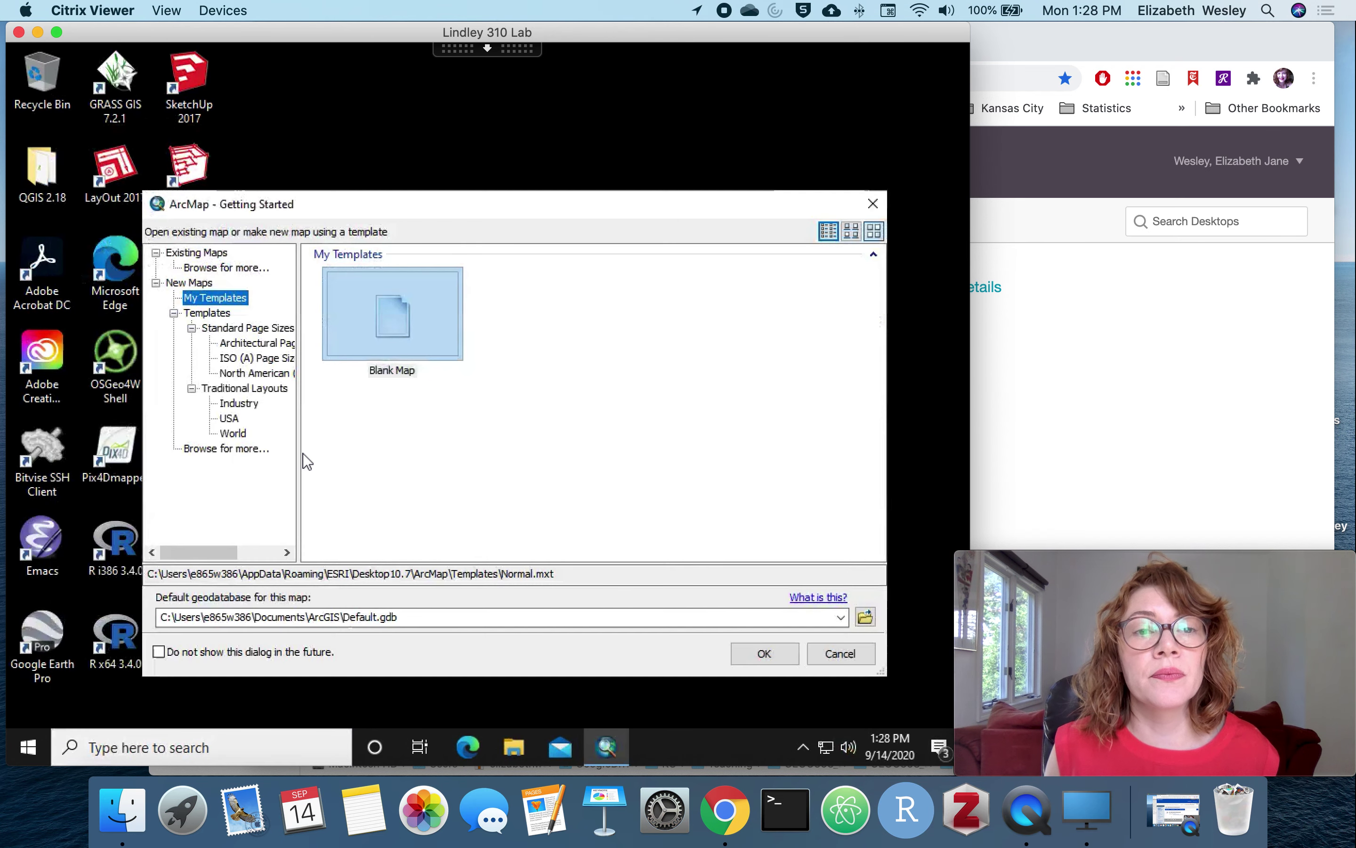
left_click(765, 653)
left_click_drag(447, 205, 345, 88)
left_click_drag(760, 561, 941, 751)
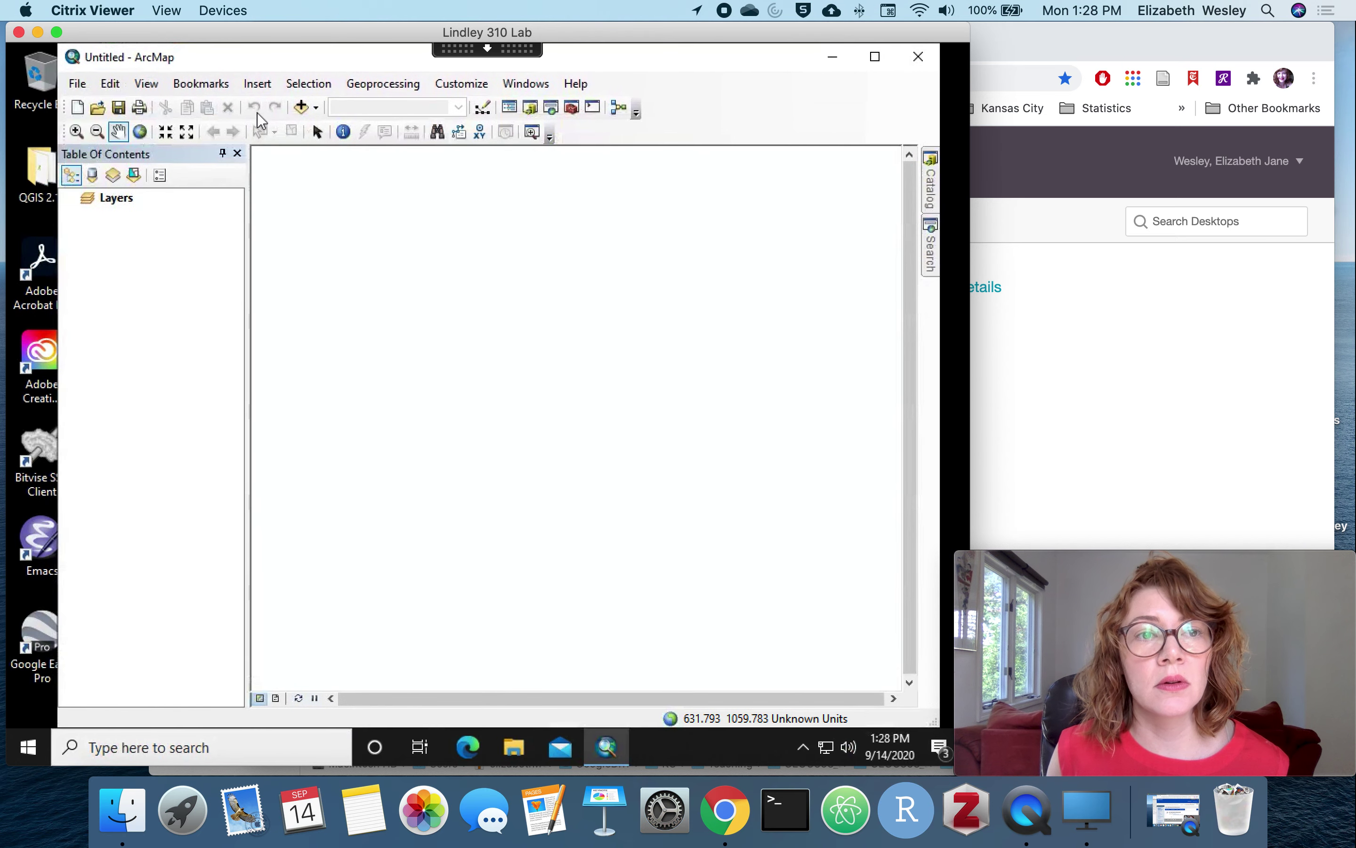
Step: Maximize ArcMap, open the Catalog panel and start a new folder connection
left_click_drag(231, 64, 220, 115)
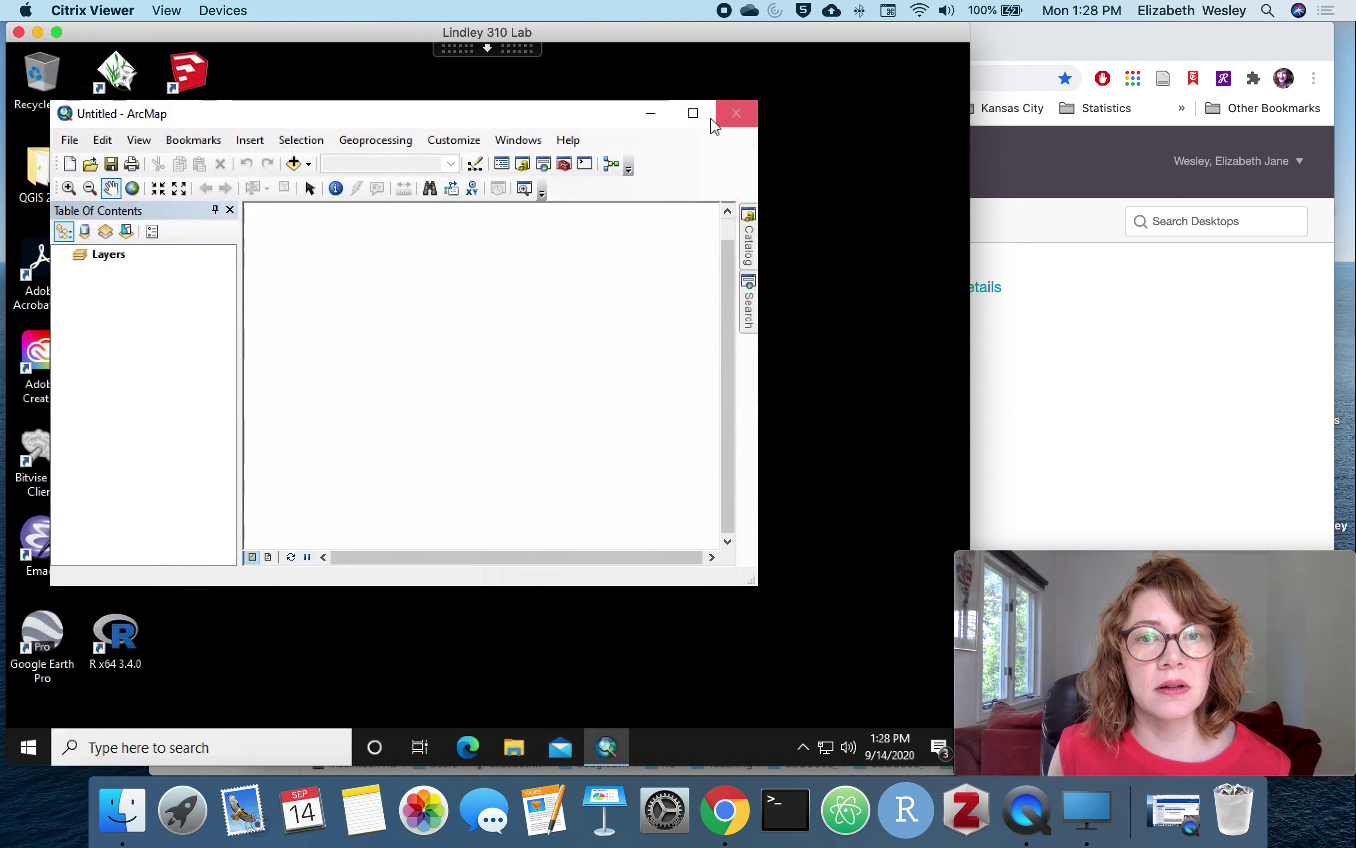
left_click(693, 114)
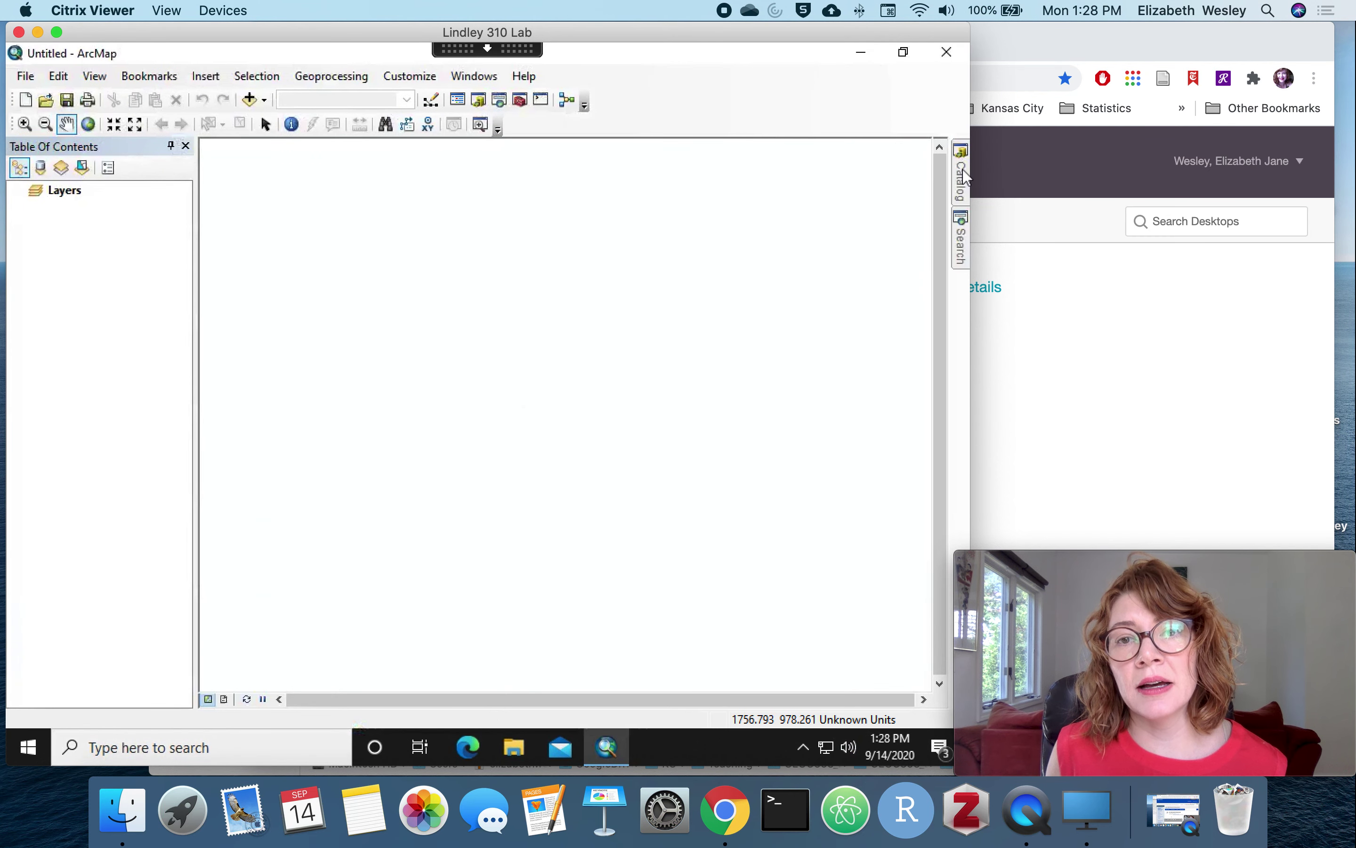
left_click(961, 176)
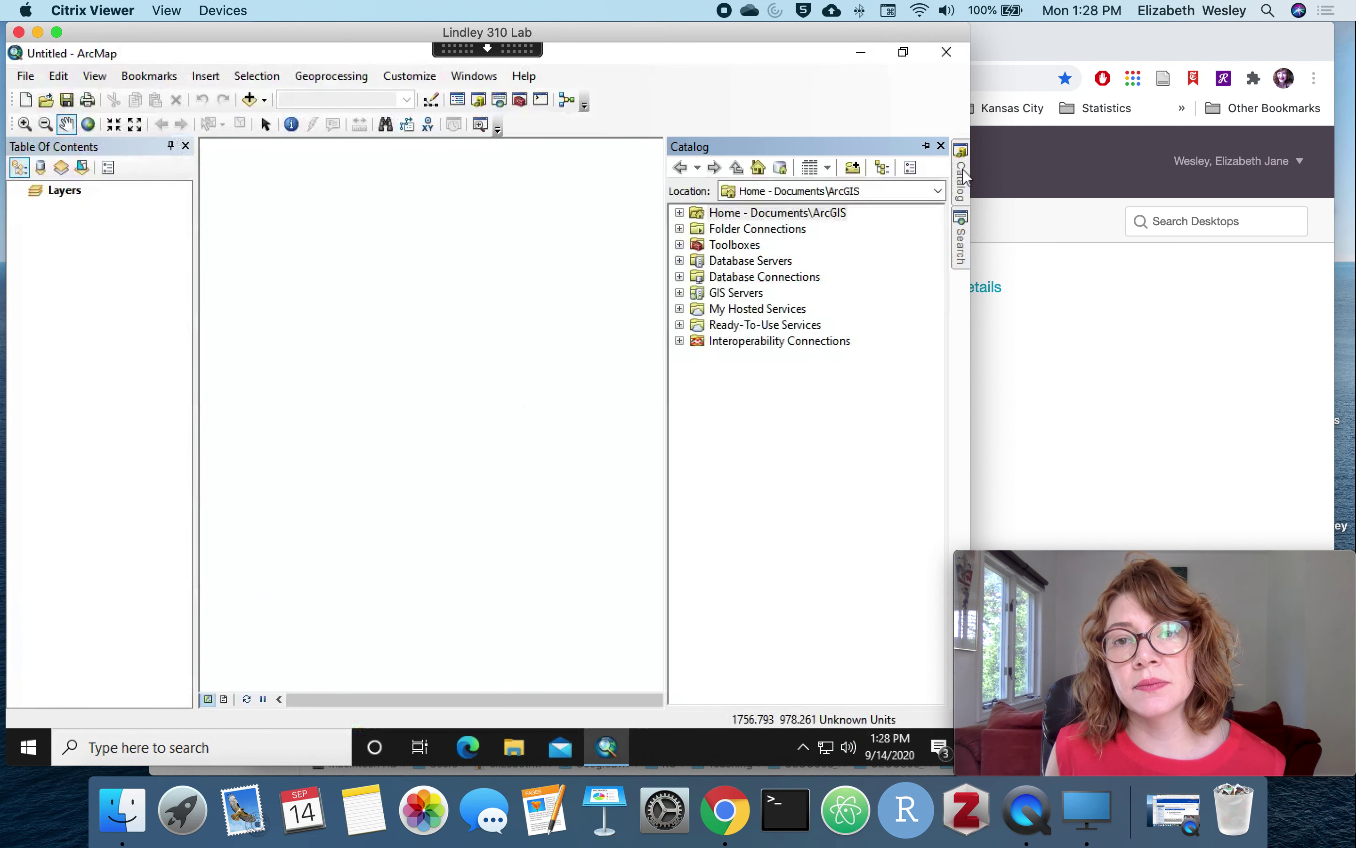
left_click(679, 229)
left_click(852, 167)
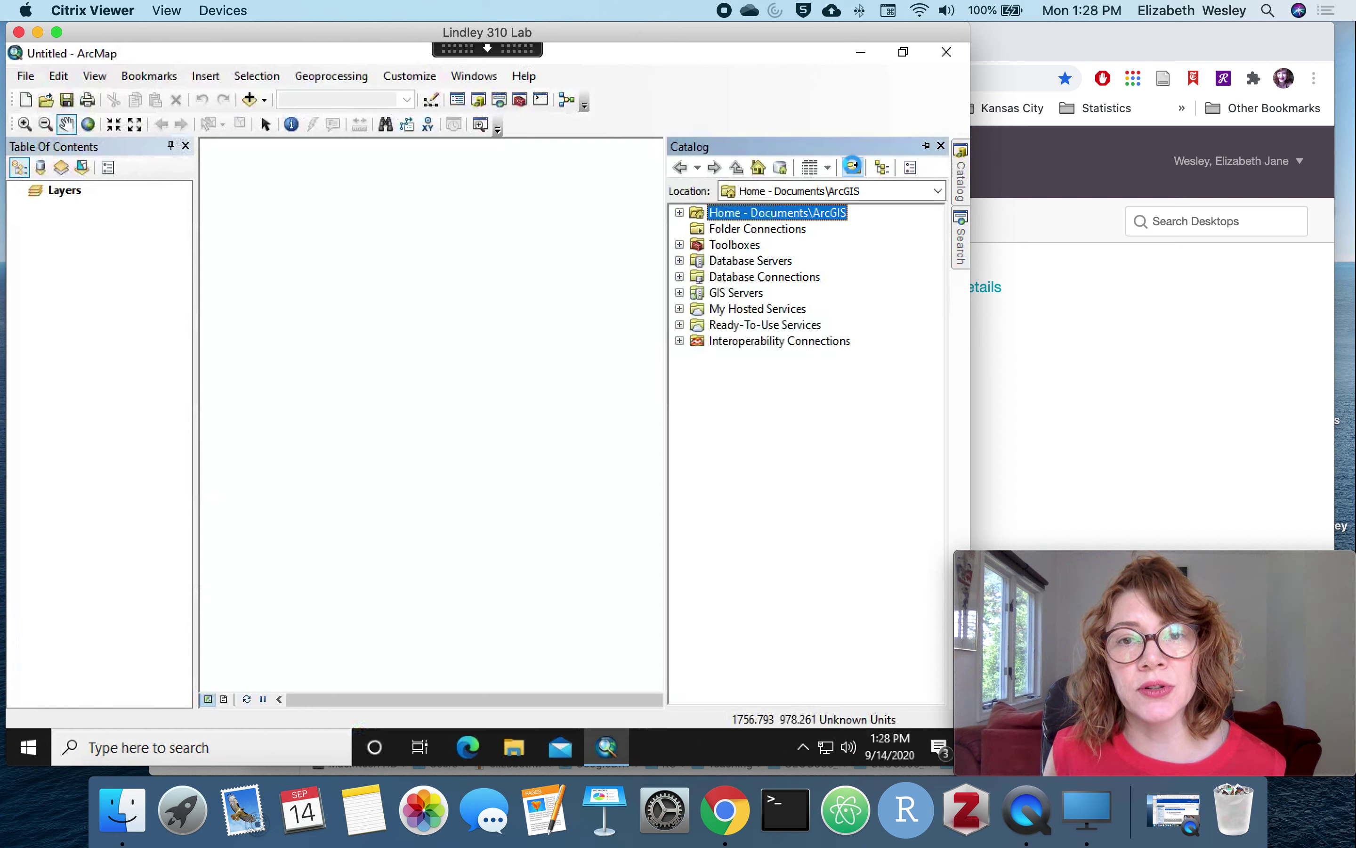
Step: Browse from This PC through Local Disk (C:), Users and the home folder into GoogleDrive
left_click(359, 381)
scroll(479, 406, "down", 3)
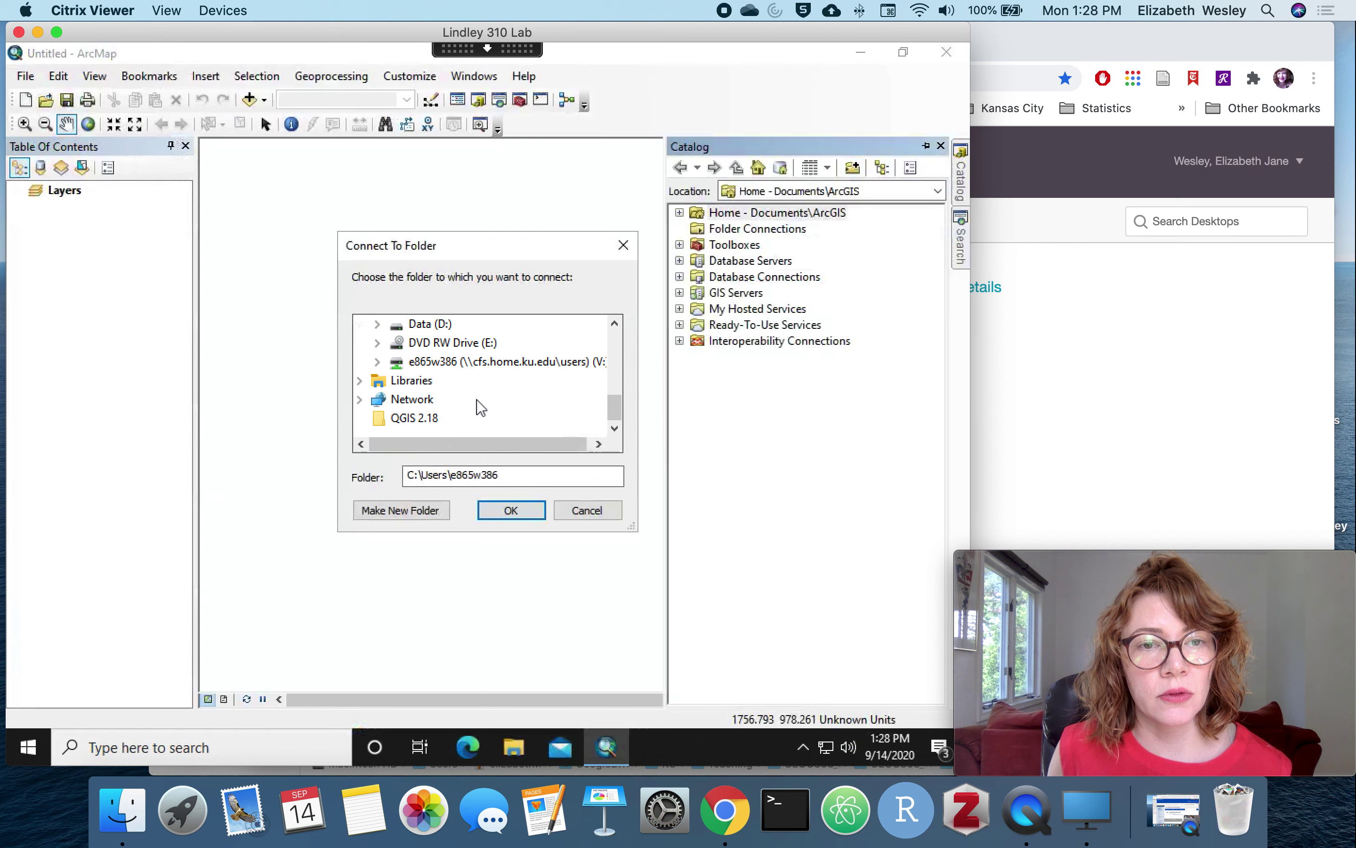
left_click(614, 325)
left_click(614, 325)
left_click(614, 325)
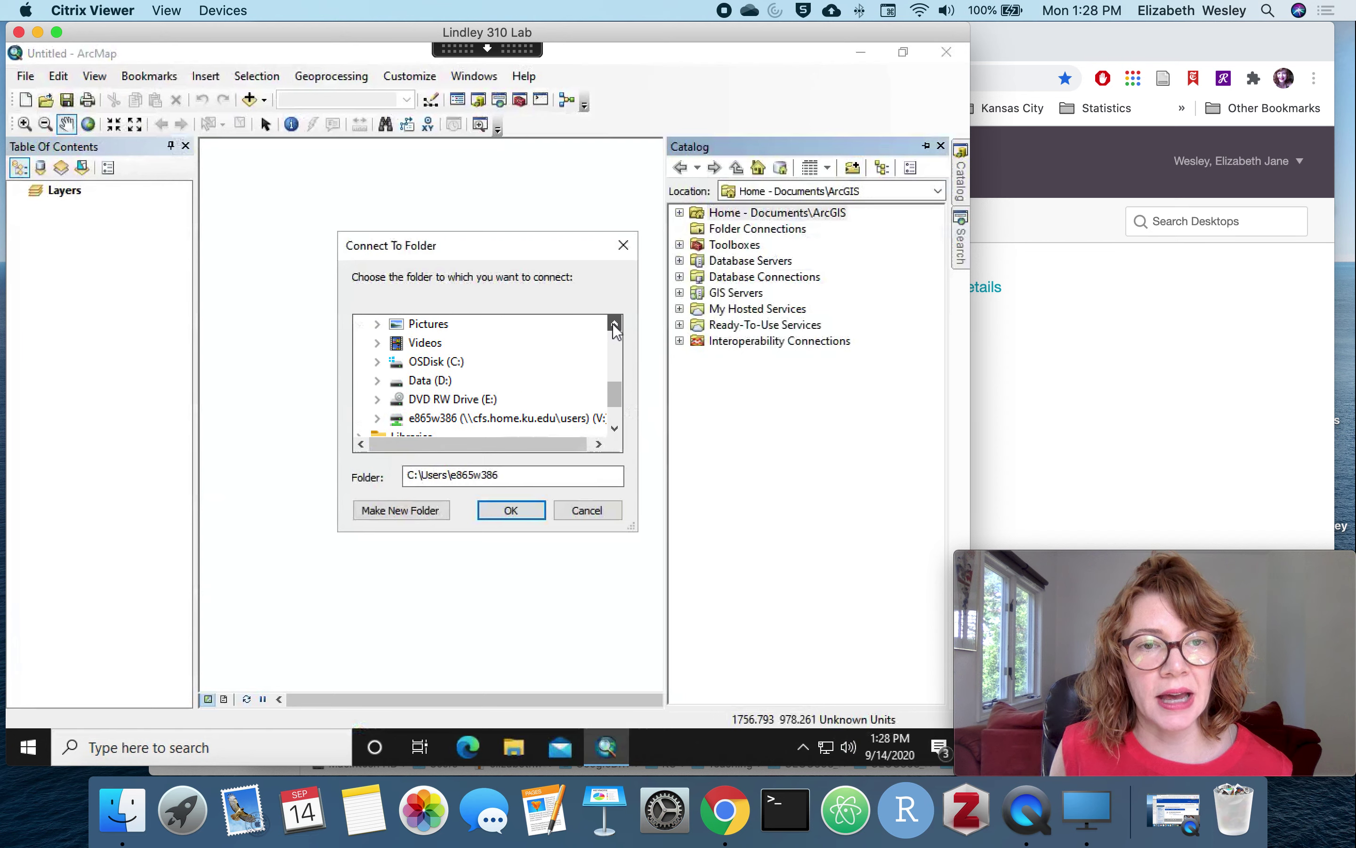
left_click(614, 325)
left_click(614, 325)
left_click(614, 325)
left_click(614, 324)
left_click(615, 325)
left_click(614, 325)
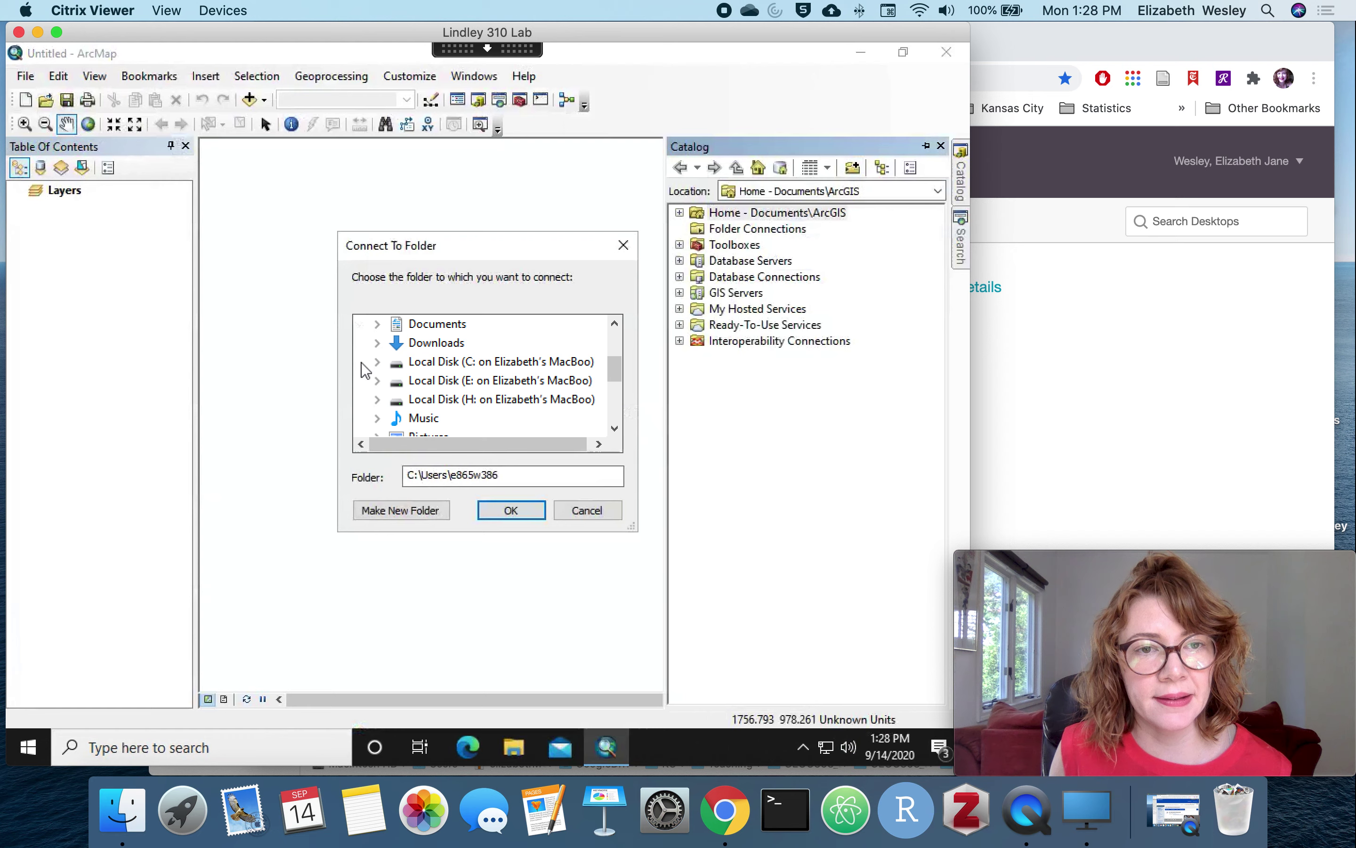
left_click(378, 362)
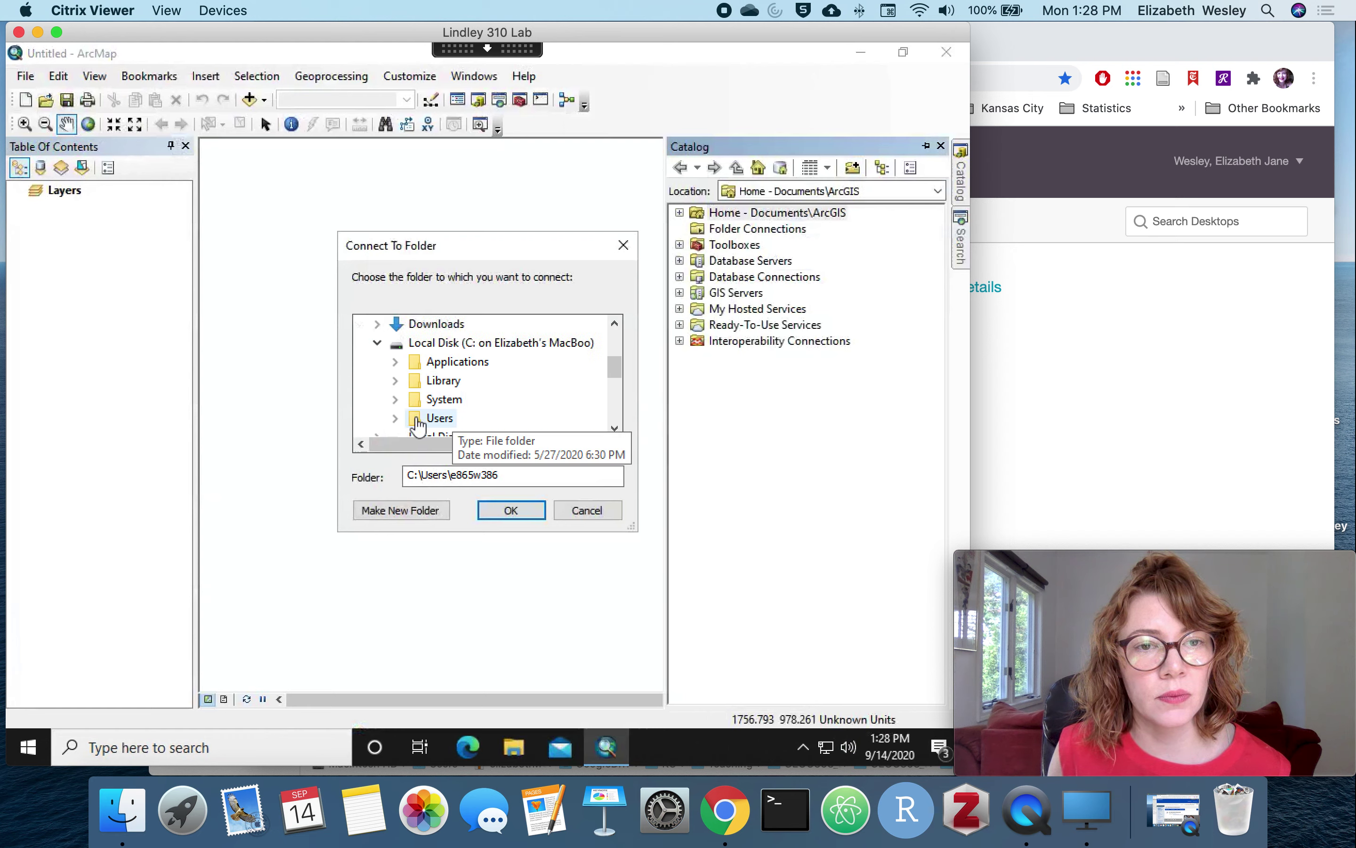
left_click(395, 418)
left_click(414, 381)
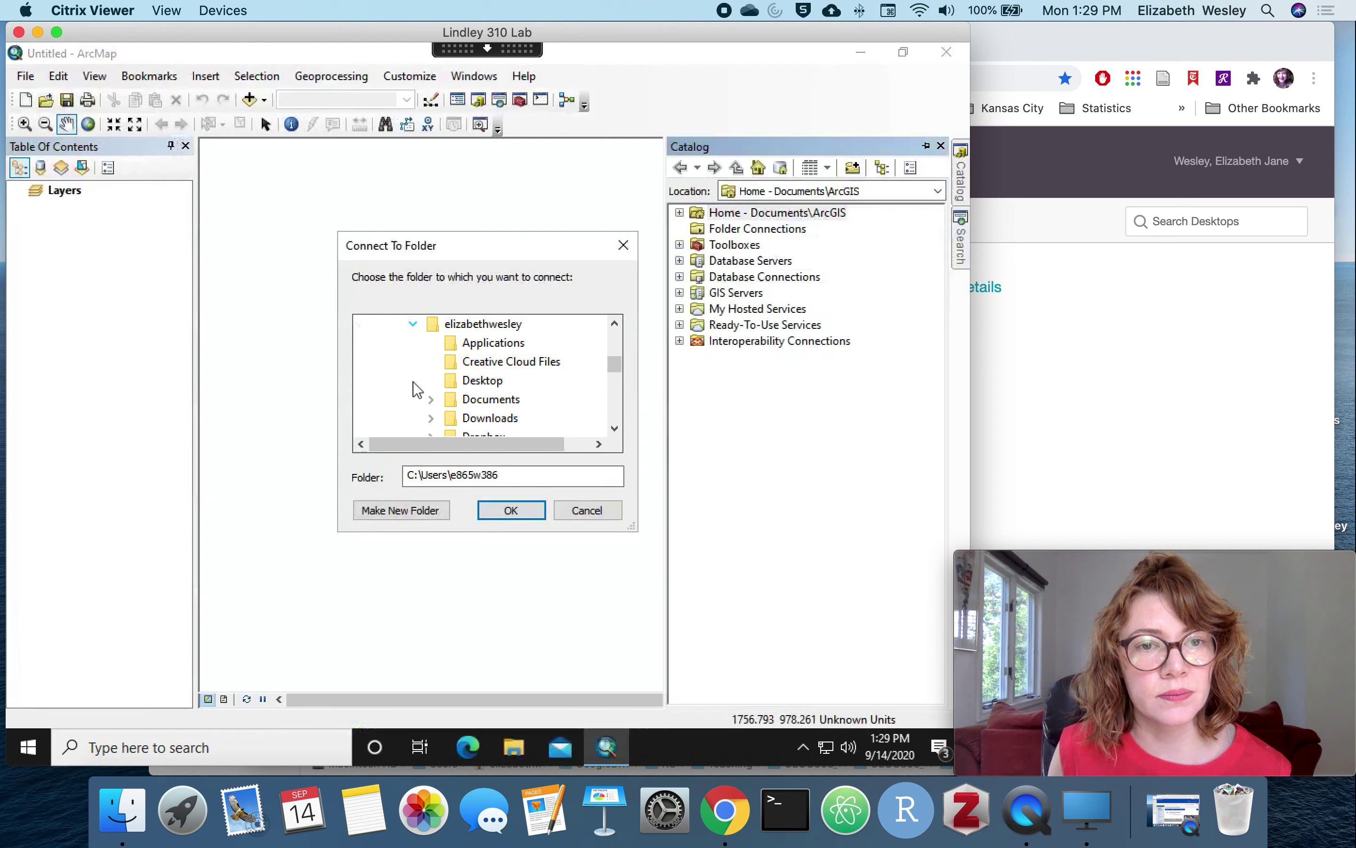
left_click(615, 427)
left_click(615, 428)
left_click(615, 427)
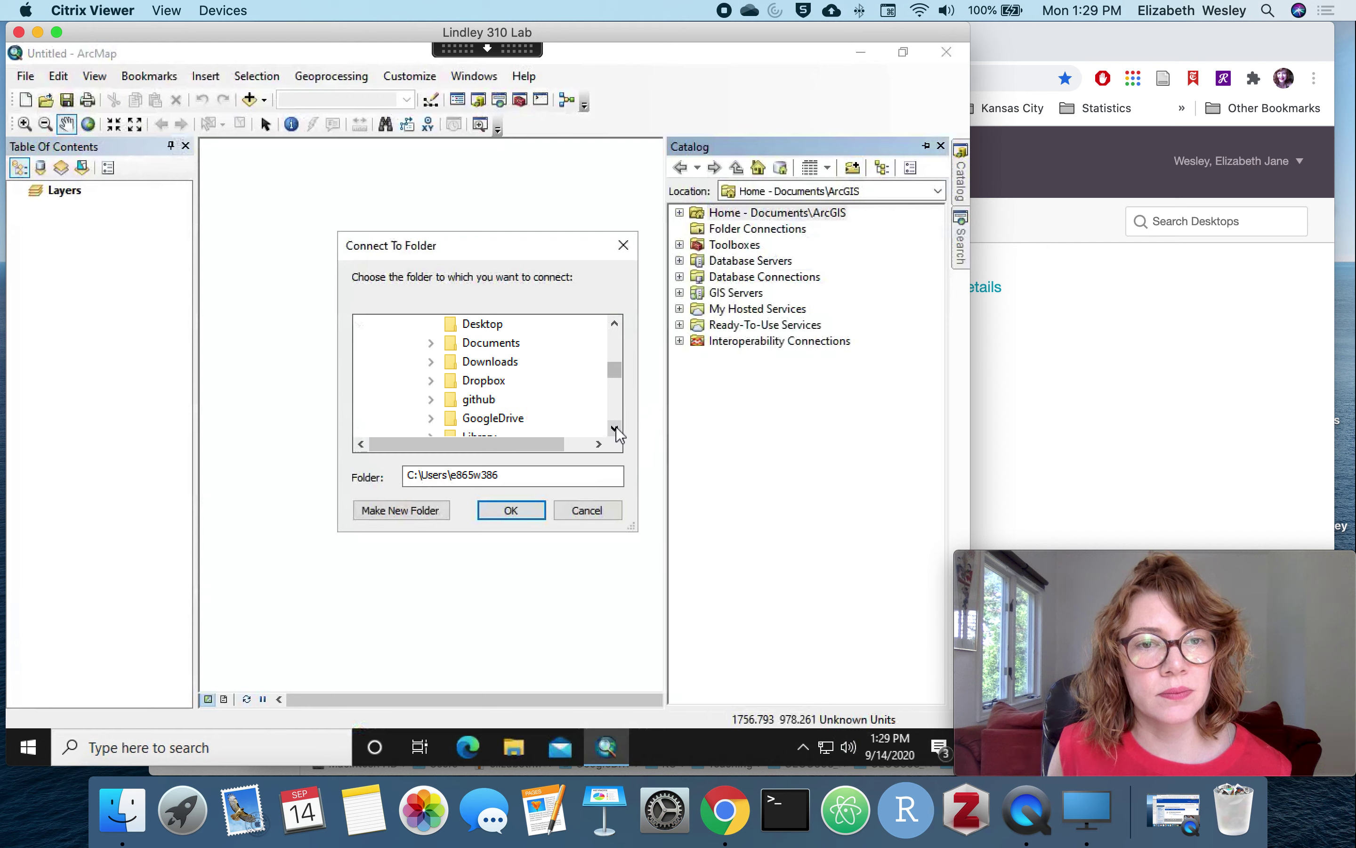
left_click(615, 428)
left_click(615, 427)
left_click(431, 380)
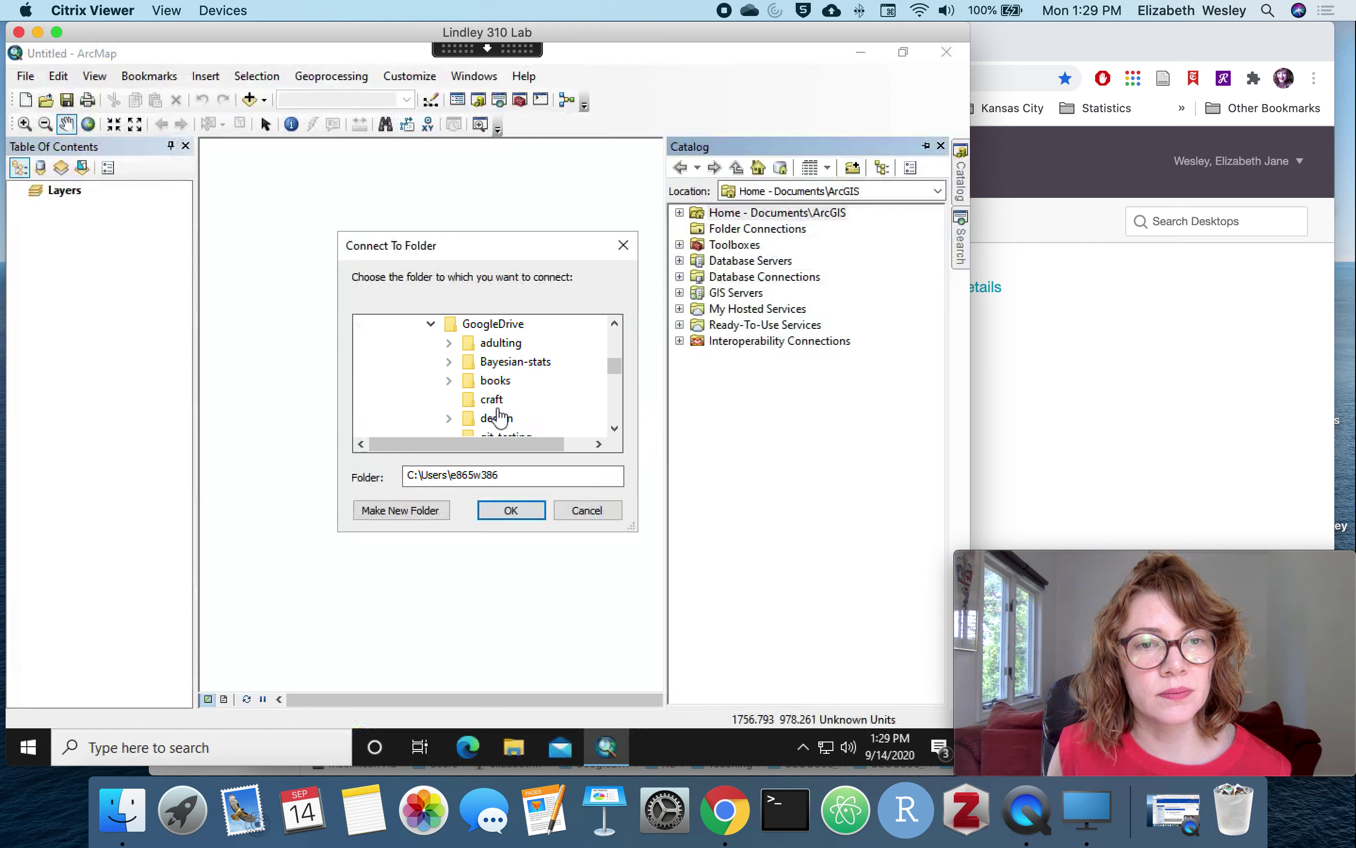
left_click(615, 427)
left_click(615, 428)
left_click(615, 427)
left_click(615, 428)
left_click(615, 427)
left_click(615, 428)
Step: Connect to the Lab03 folder under KU\Teaching\GEOG358_2020F\GEOG358_Lab
left_click(449, 382)
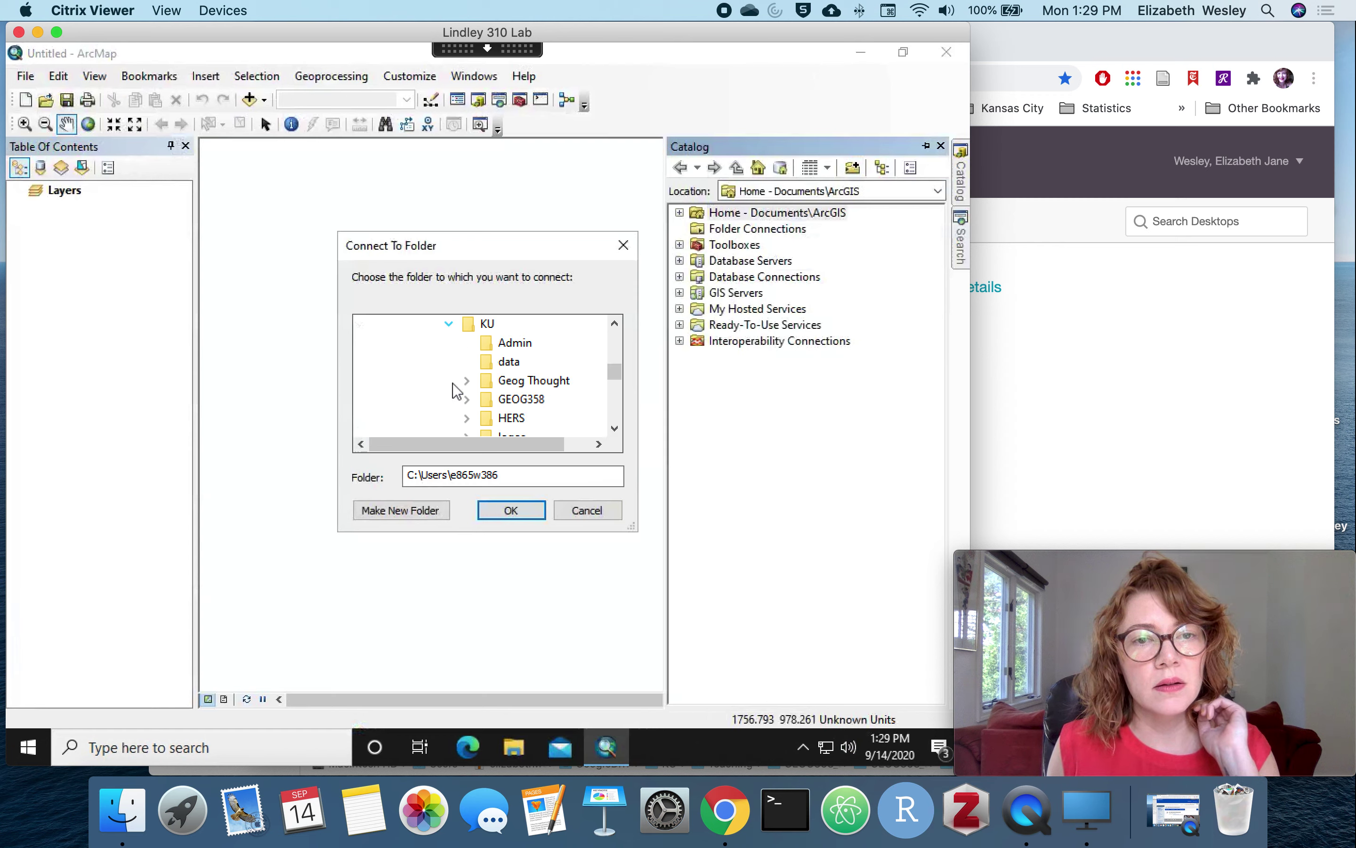
left_click(616, 425)
left_click(615, 424)
left_click(615, 425)
left_click(615, 425)
left_click(616, 424)
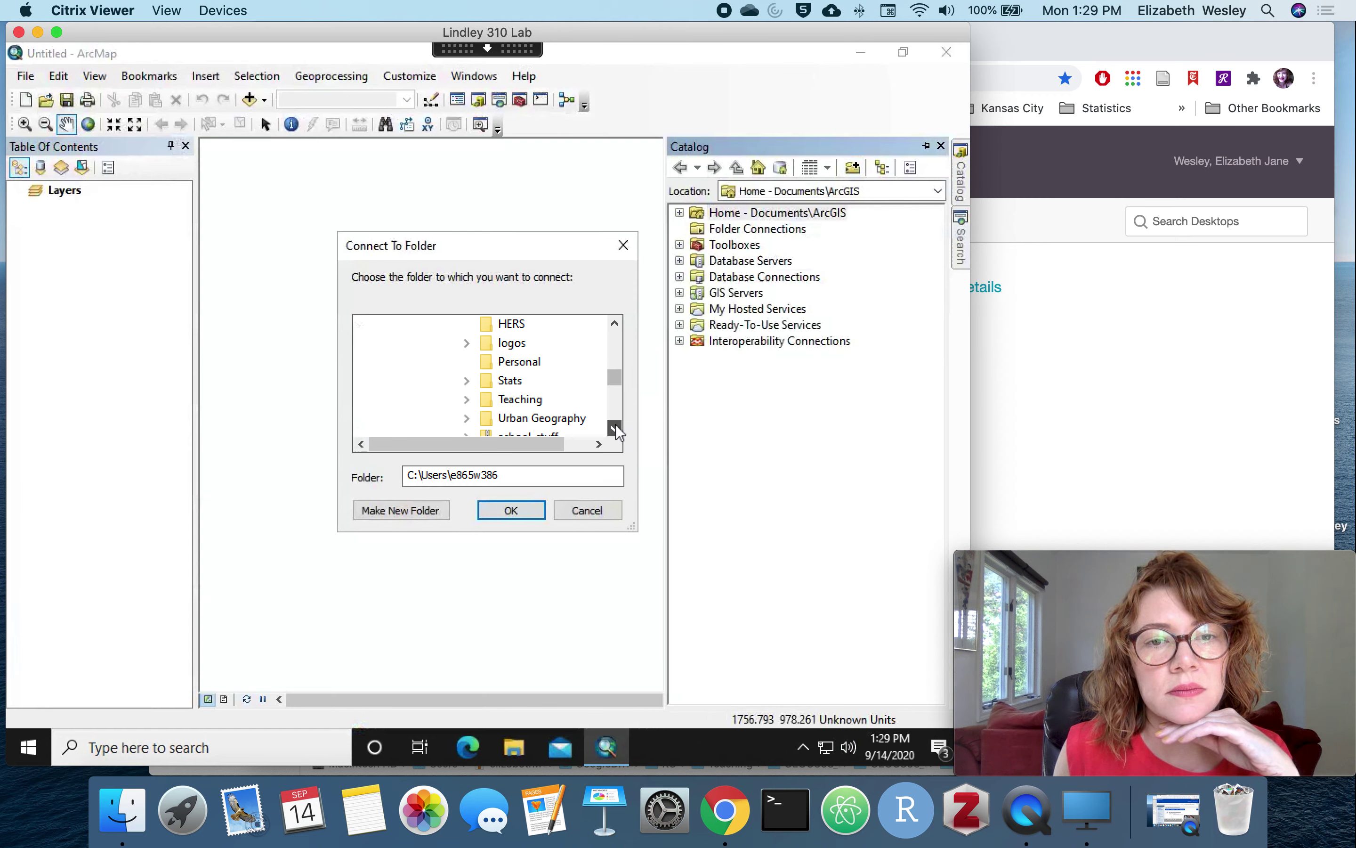
left_click(616, 425)
left_click(466, 380)
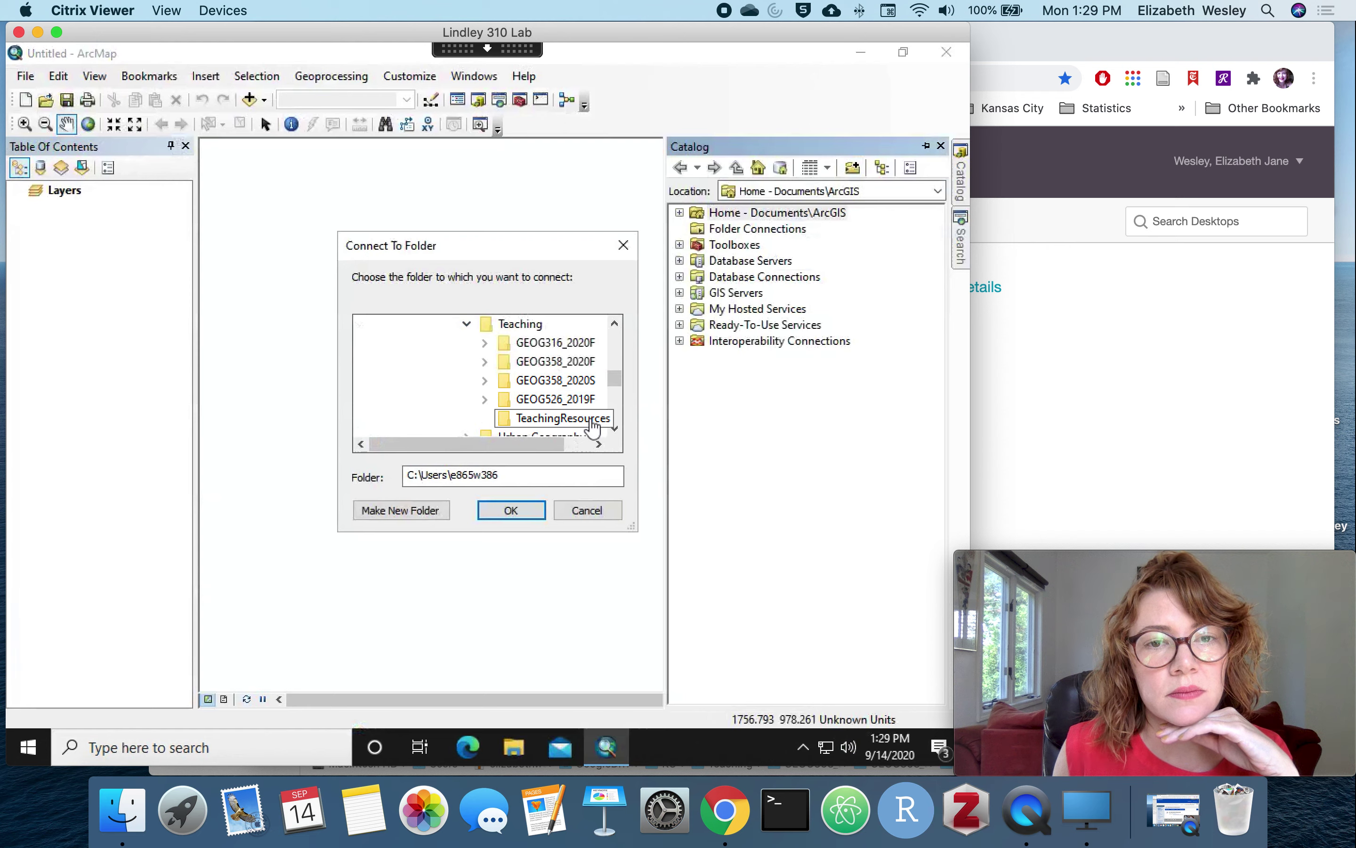
left_click(485, 362)
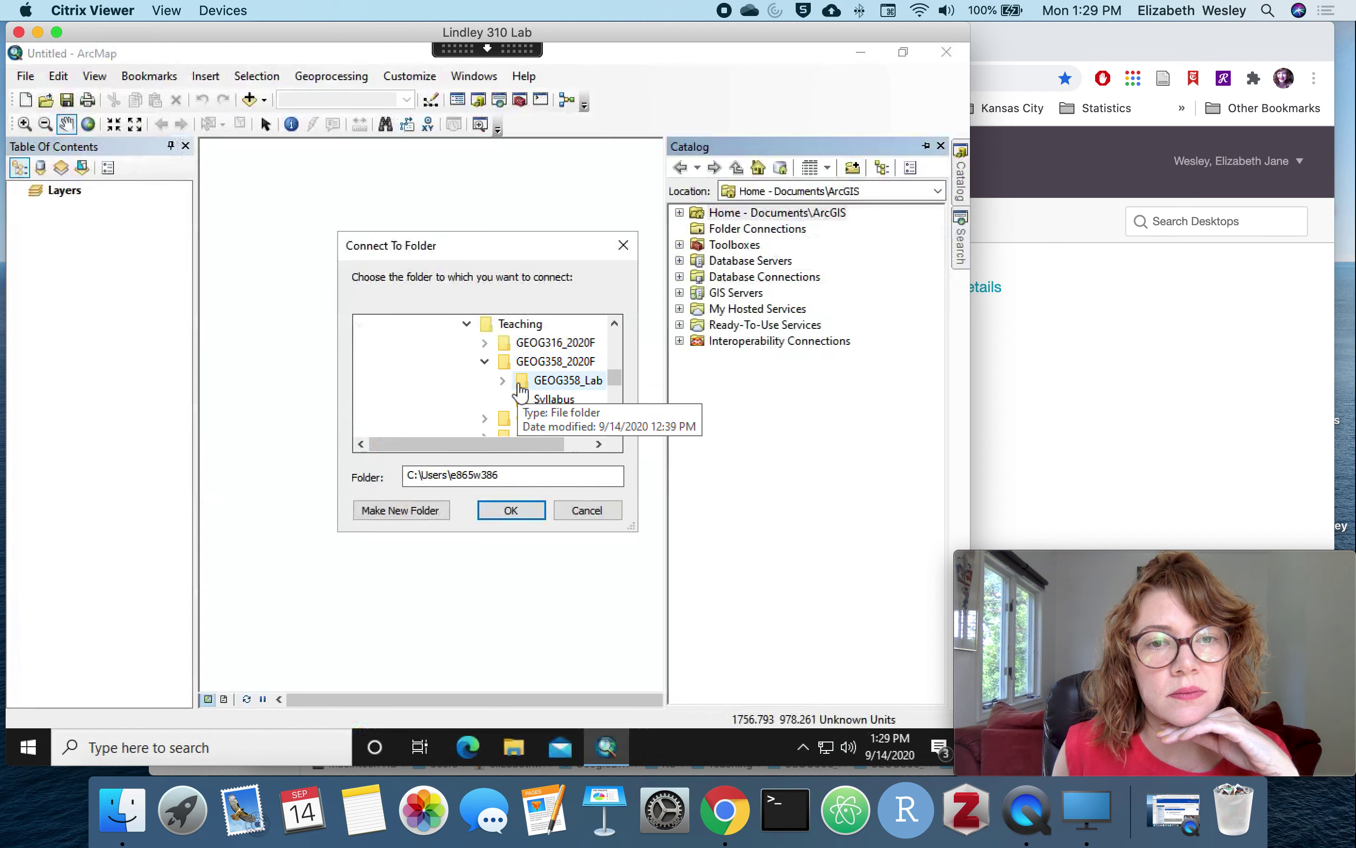
left_click(503, 381)
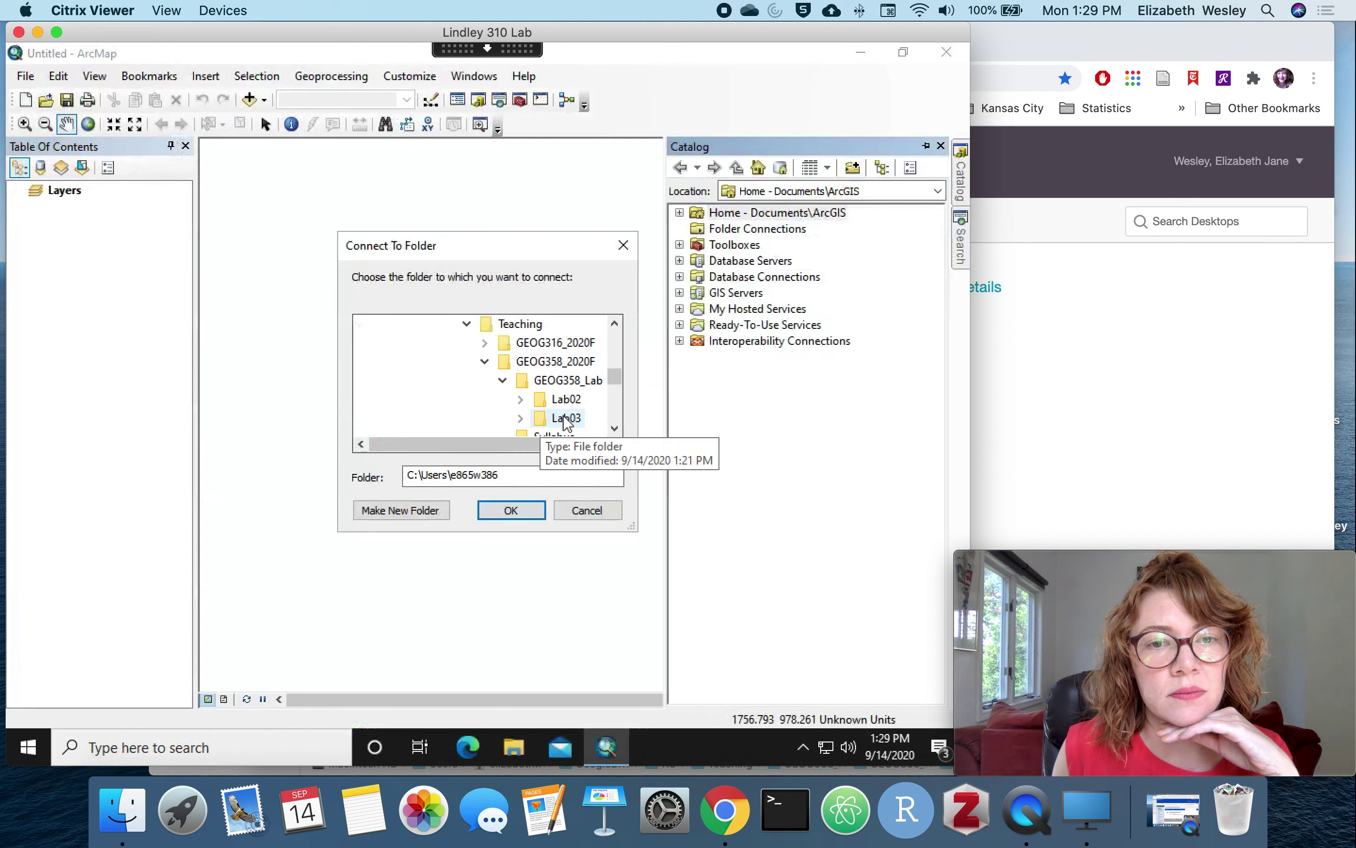
left_click(537, 417)
left_click(524, 511)
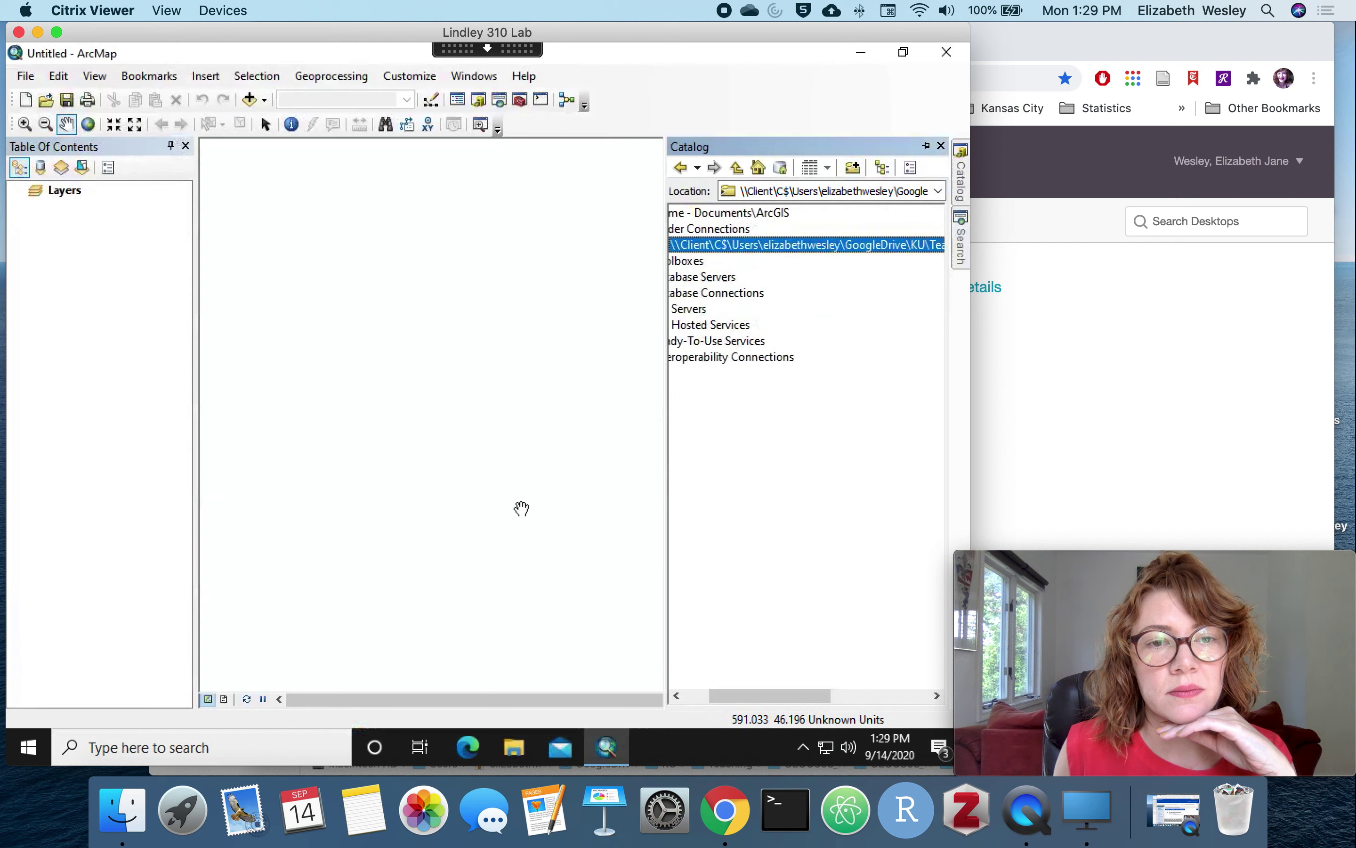
Step: Rename the new folder connection in Catalog to 'Lab03'
left_click(961, 253)
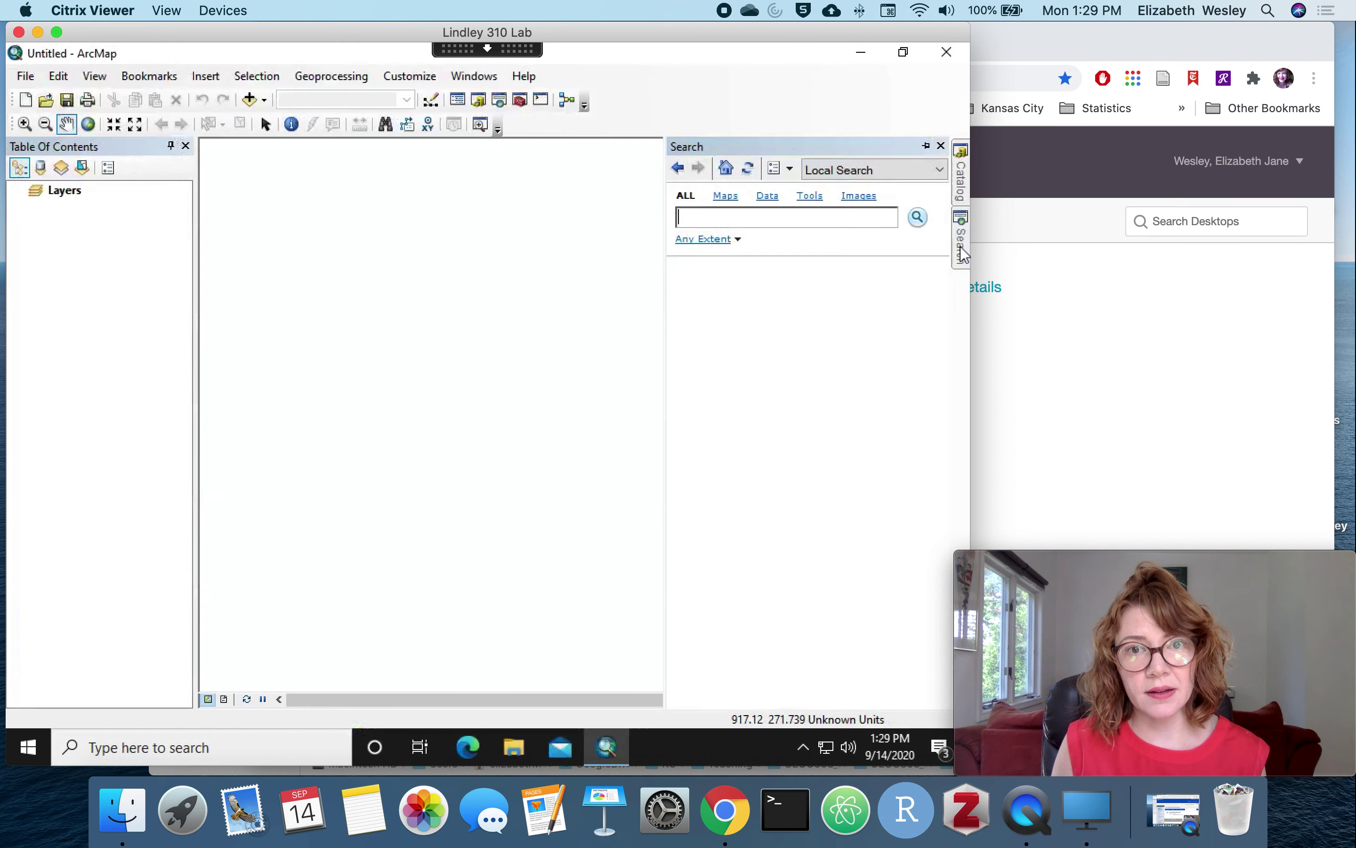
left_click(962, 188)
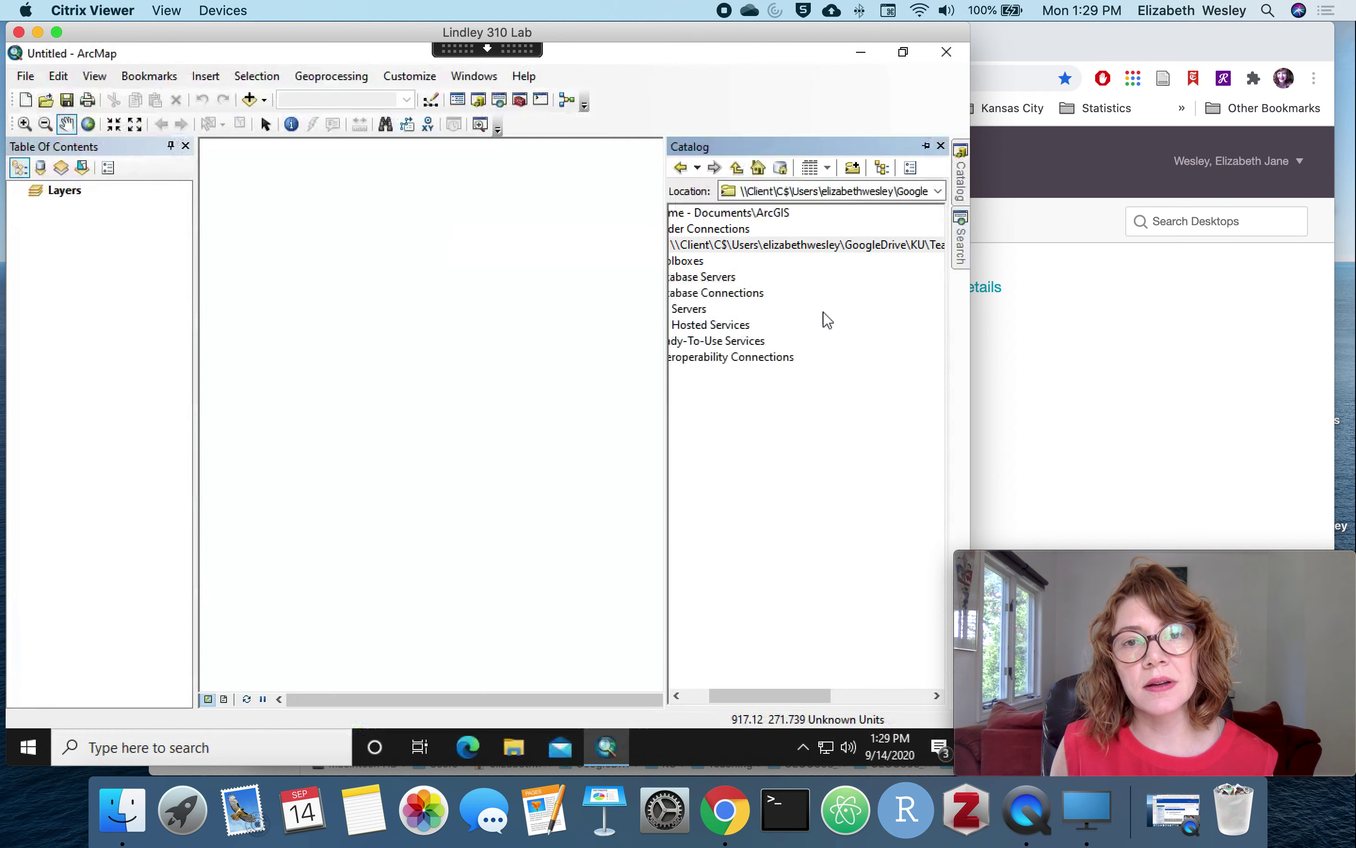
left_click(856, 253)
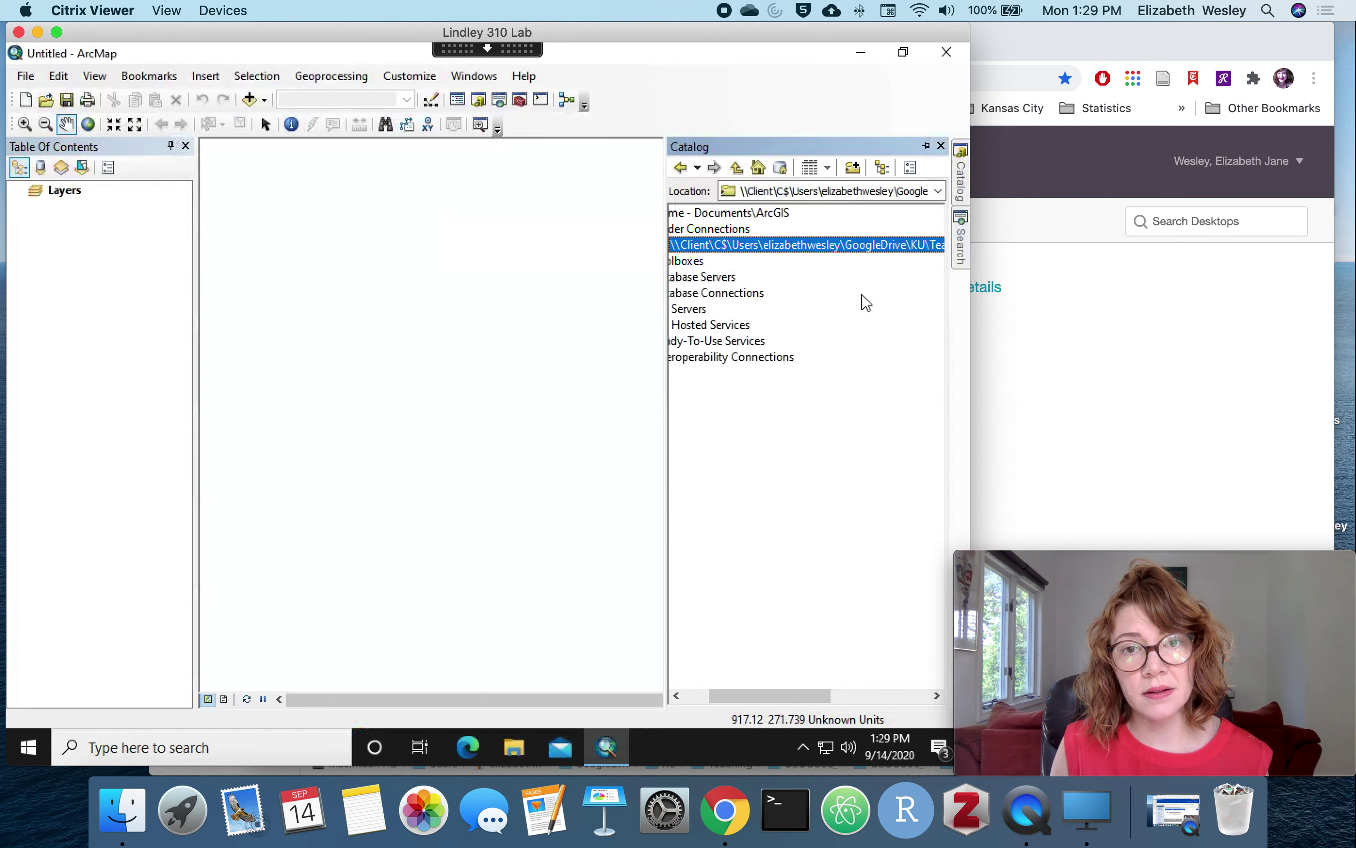
type("Lab")
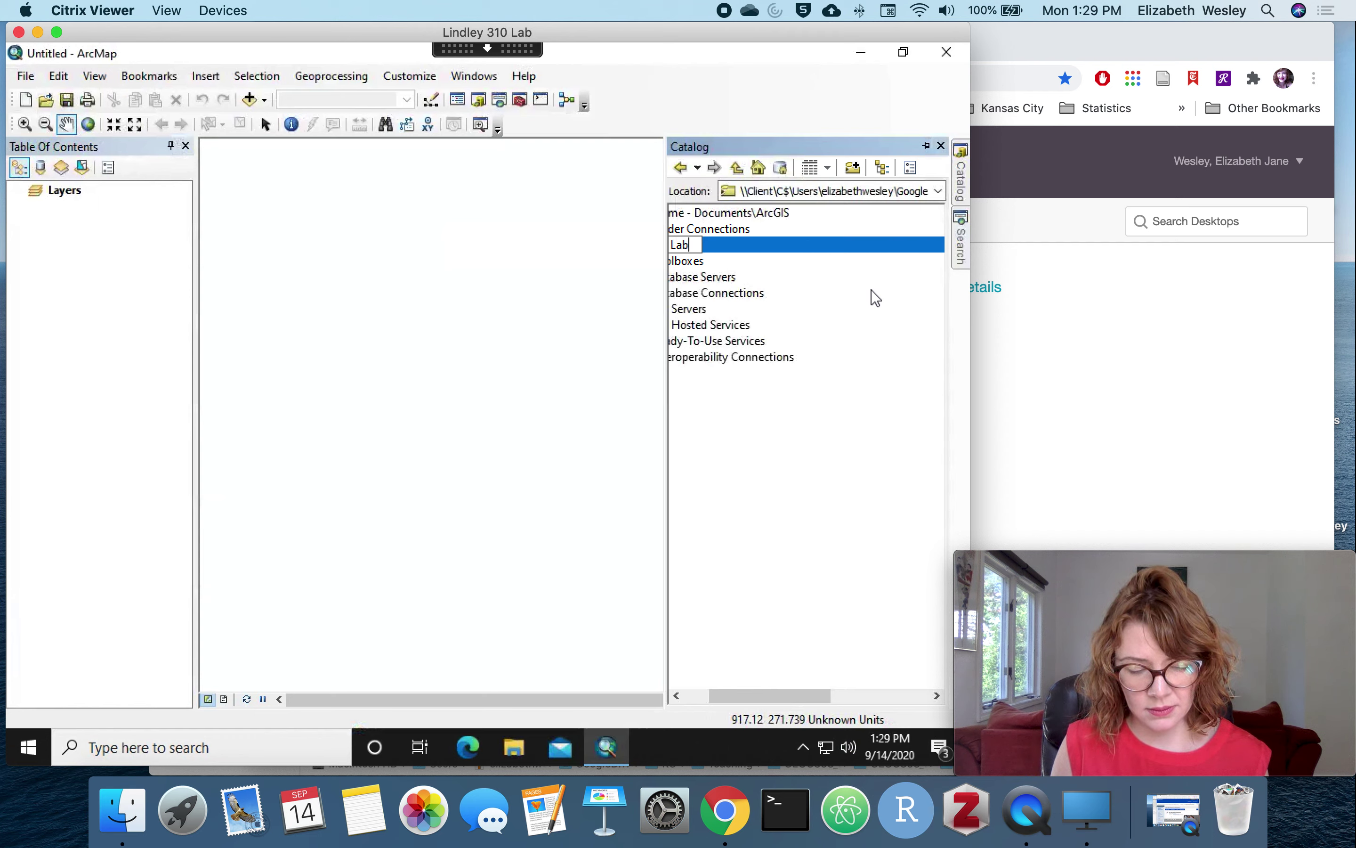
type("03")
key("Return")
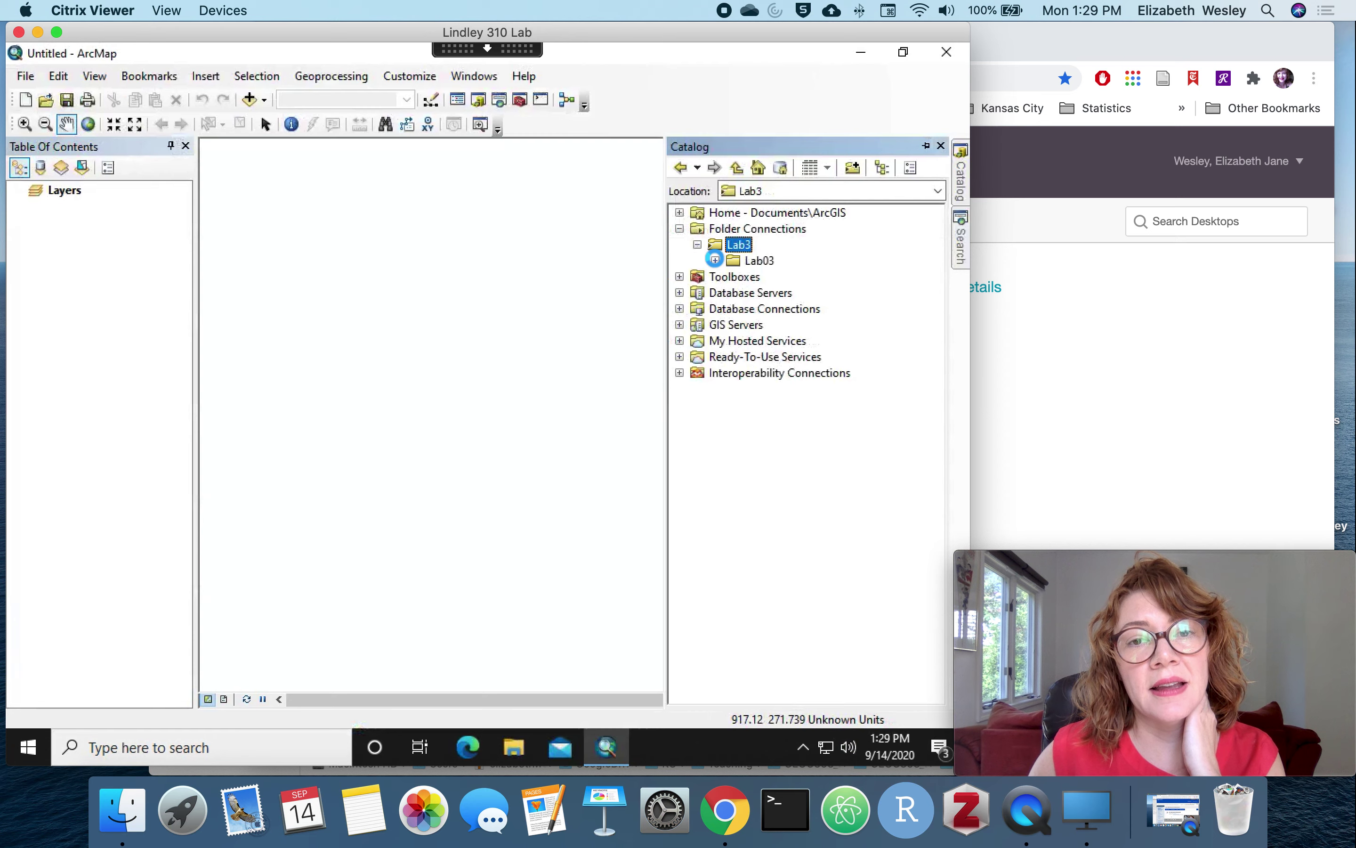
Step: Open the Lab3 handout PDF in Chrome and narrow the browser beside ArcMap
left_click(1068, 50)
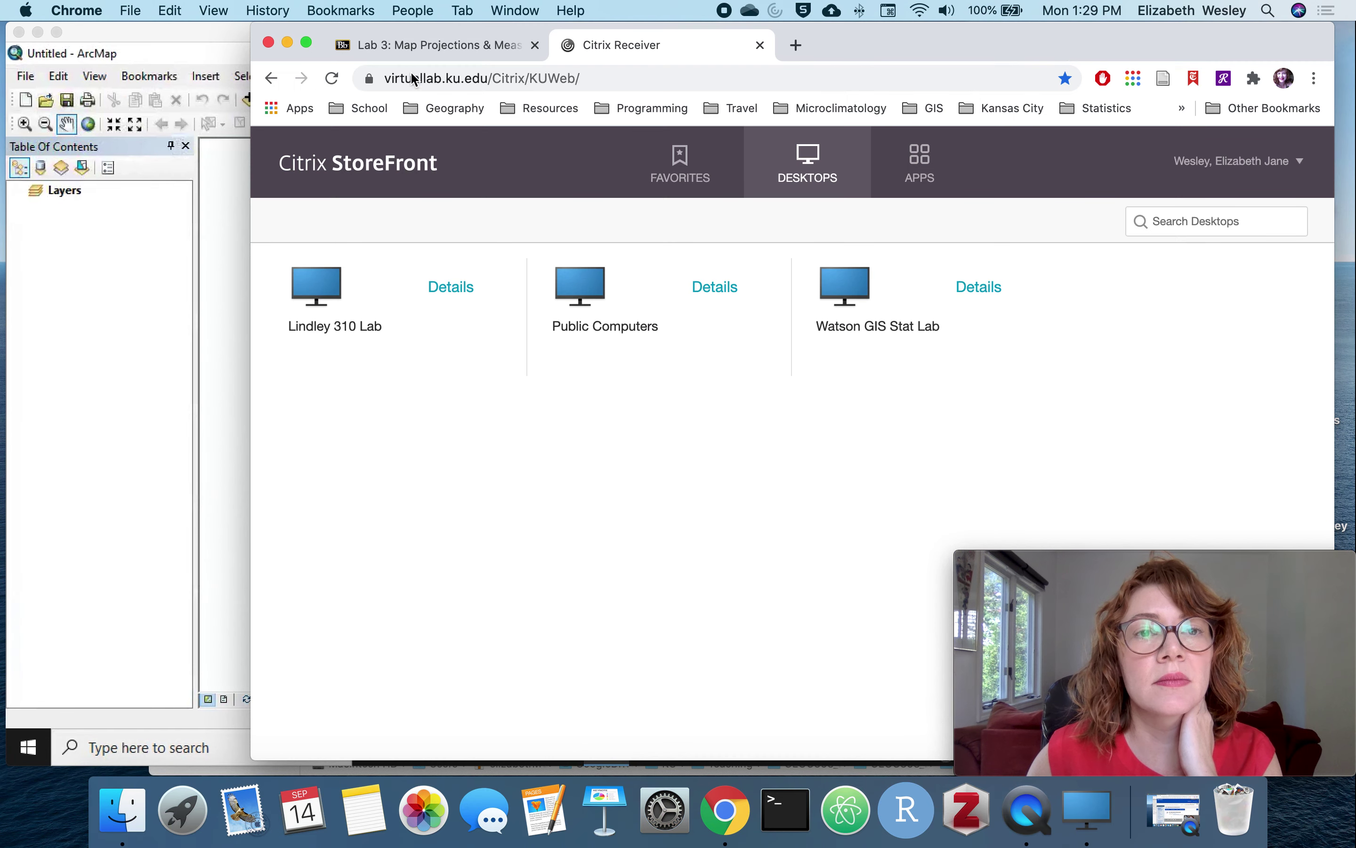
left_click(443, 46)
left_click(720, 523)
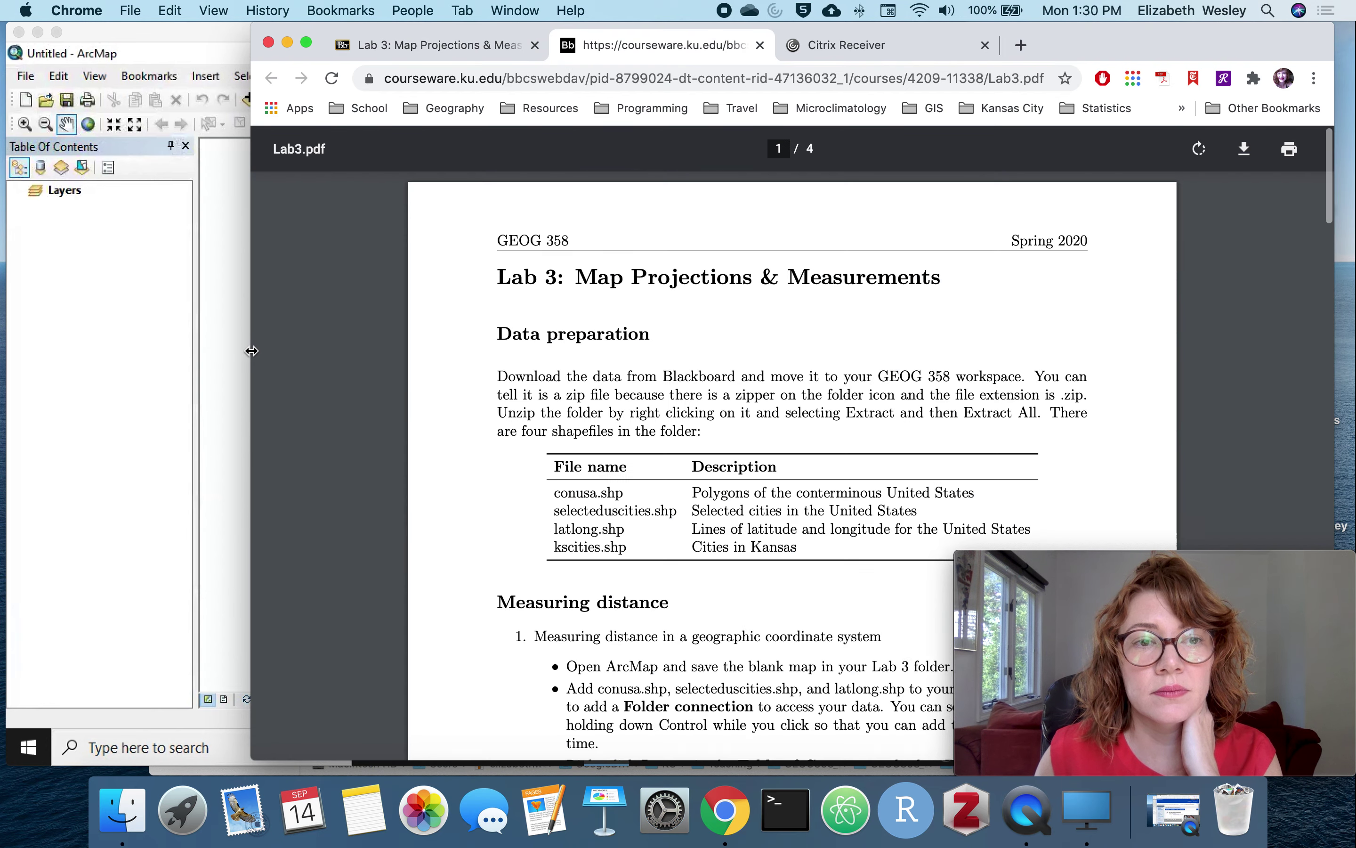
left_click_drag(251, 351, 650, 339)
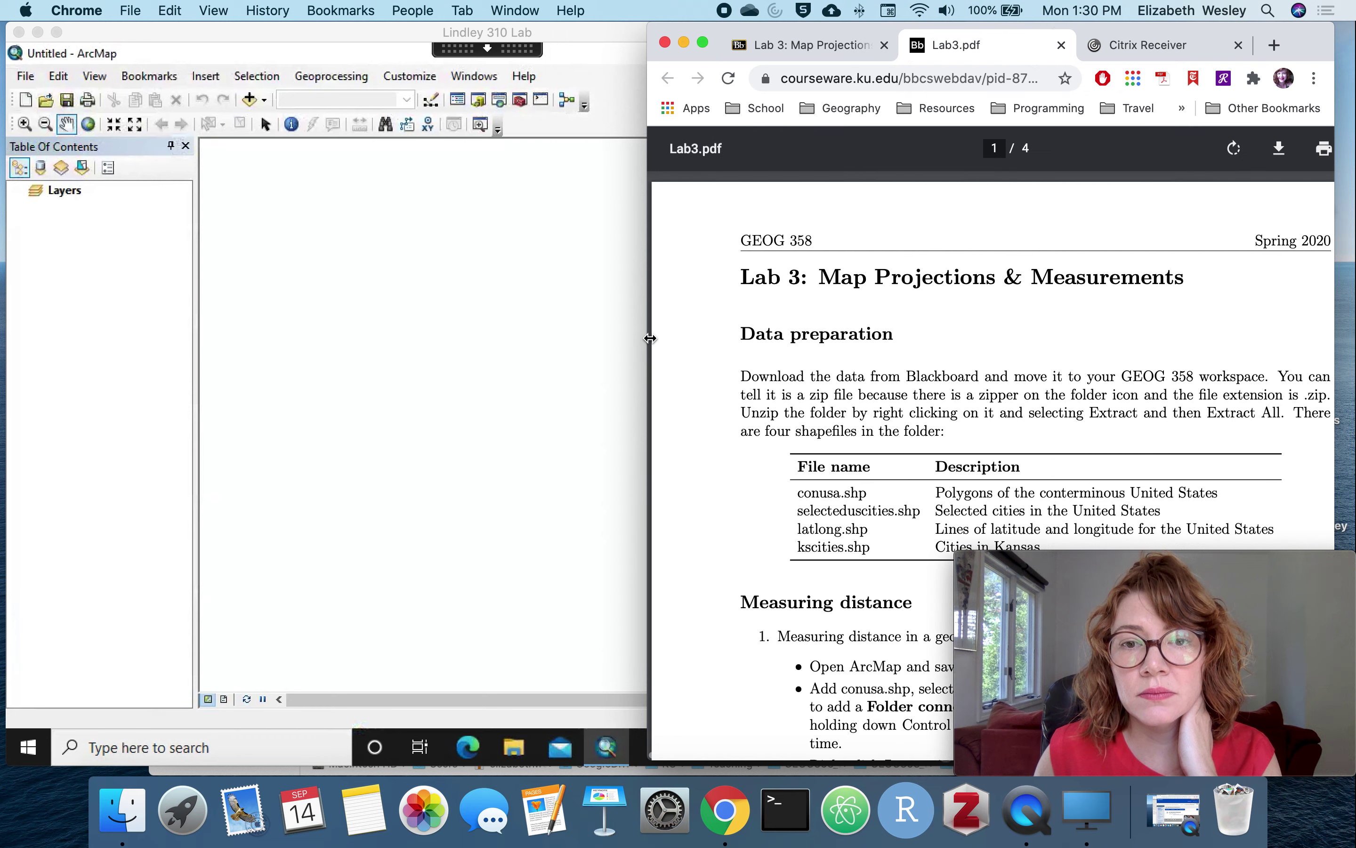
Step: Scroll the handout to Measuring distance and highlight the three shapefile names
scroll(929, 361, "down", 10)
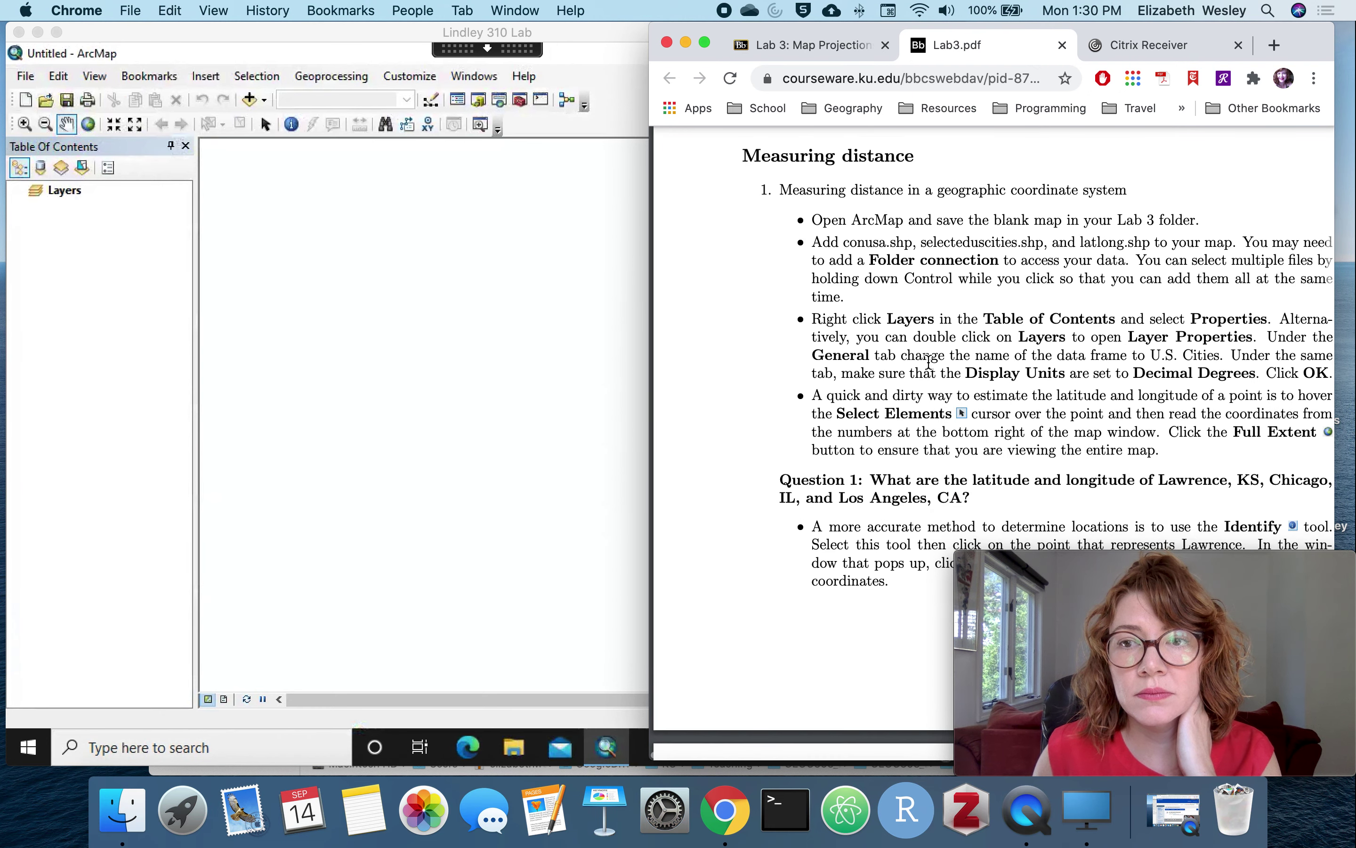
scroll(927, 361, "down", 3)
scroll(927, 361, "right", 2)
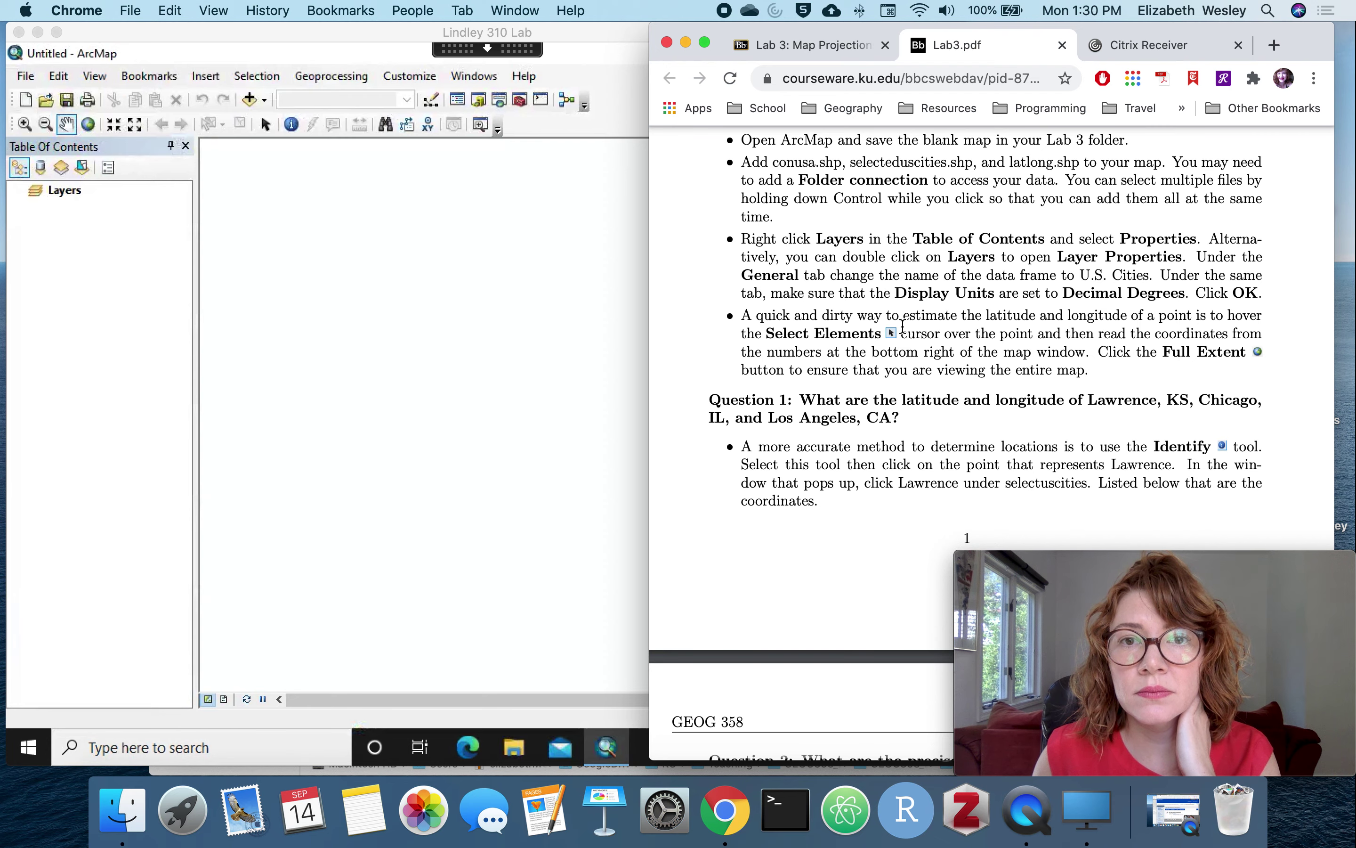
scroll(801, 259, "up", 3)
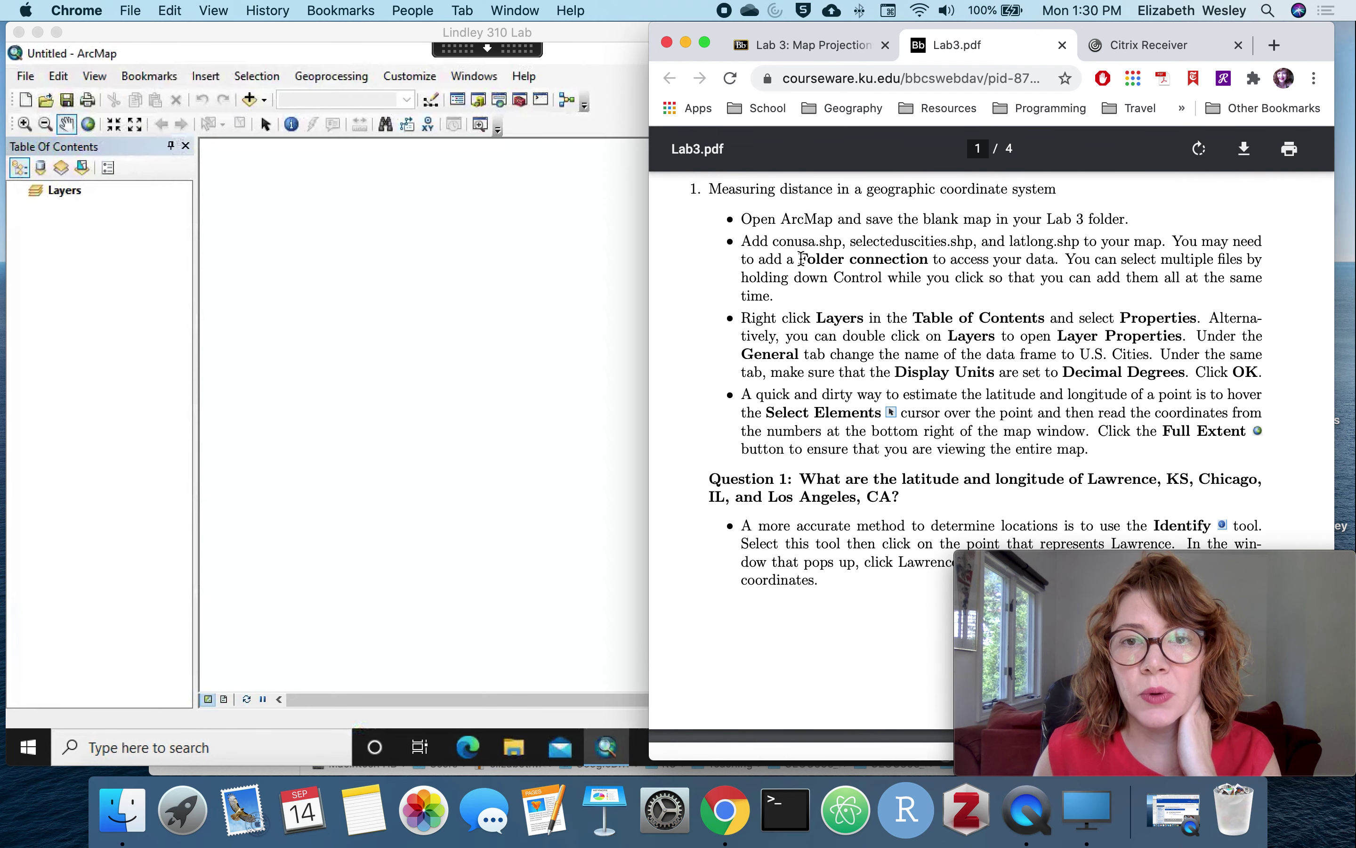
left_click_drag(775, 245, 1076, 247)
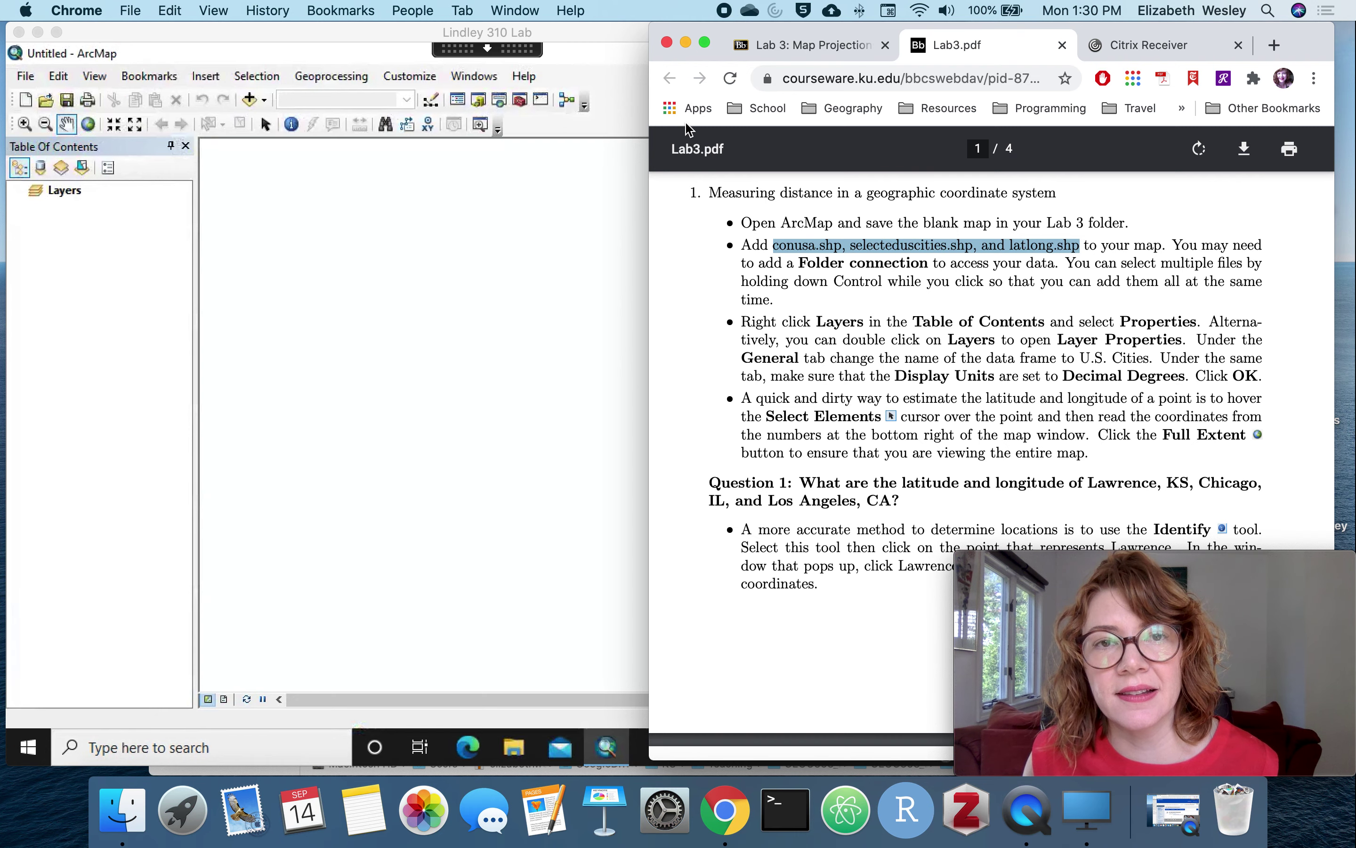
left_click(607, 66)
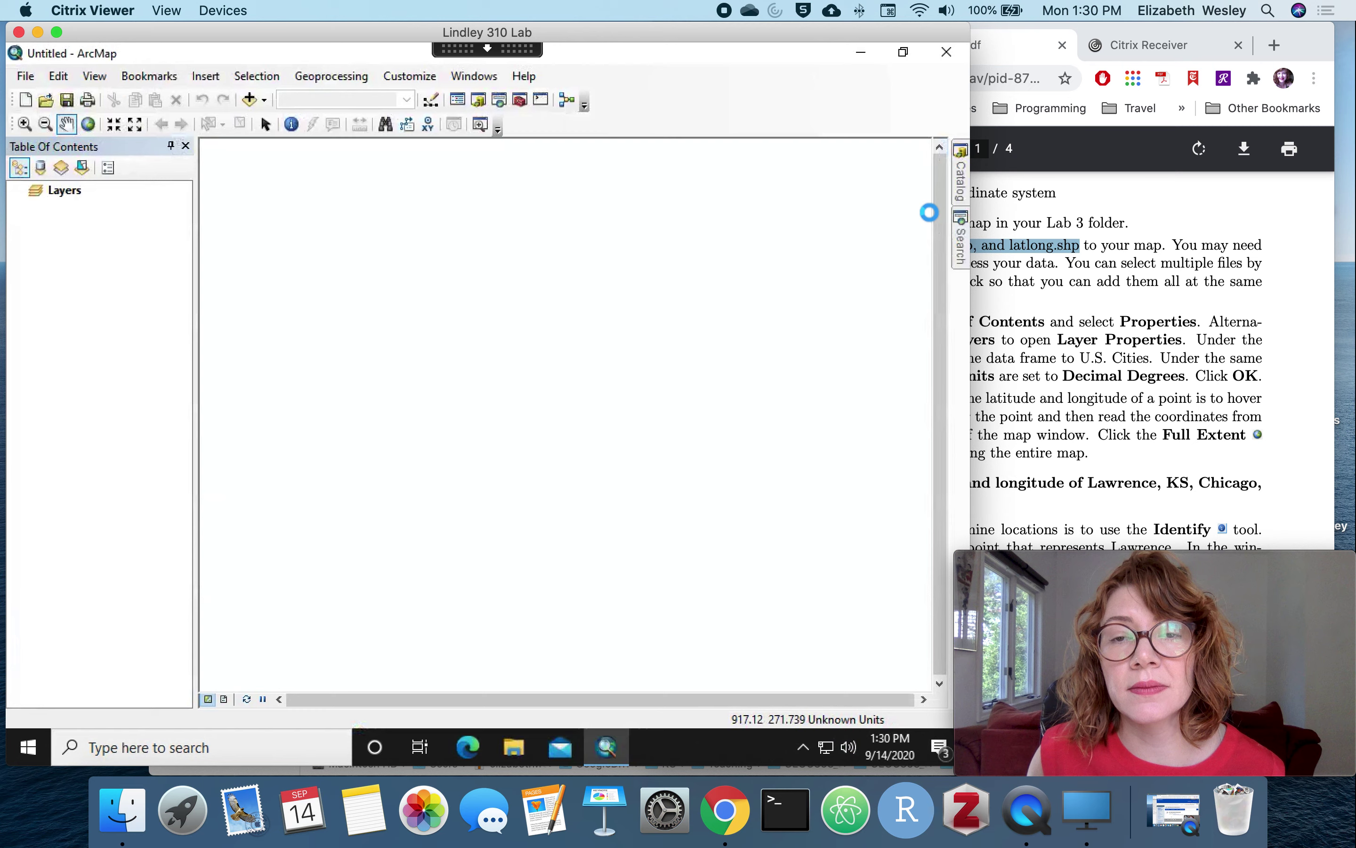
Step: Add latlong.shp and selecteduscities.shp from the Lab03 folder to the map as layers
mouse_move(960, 180)
left_click(835, 325)
left_click(812, 309, "shift")
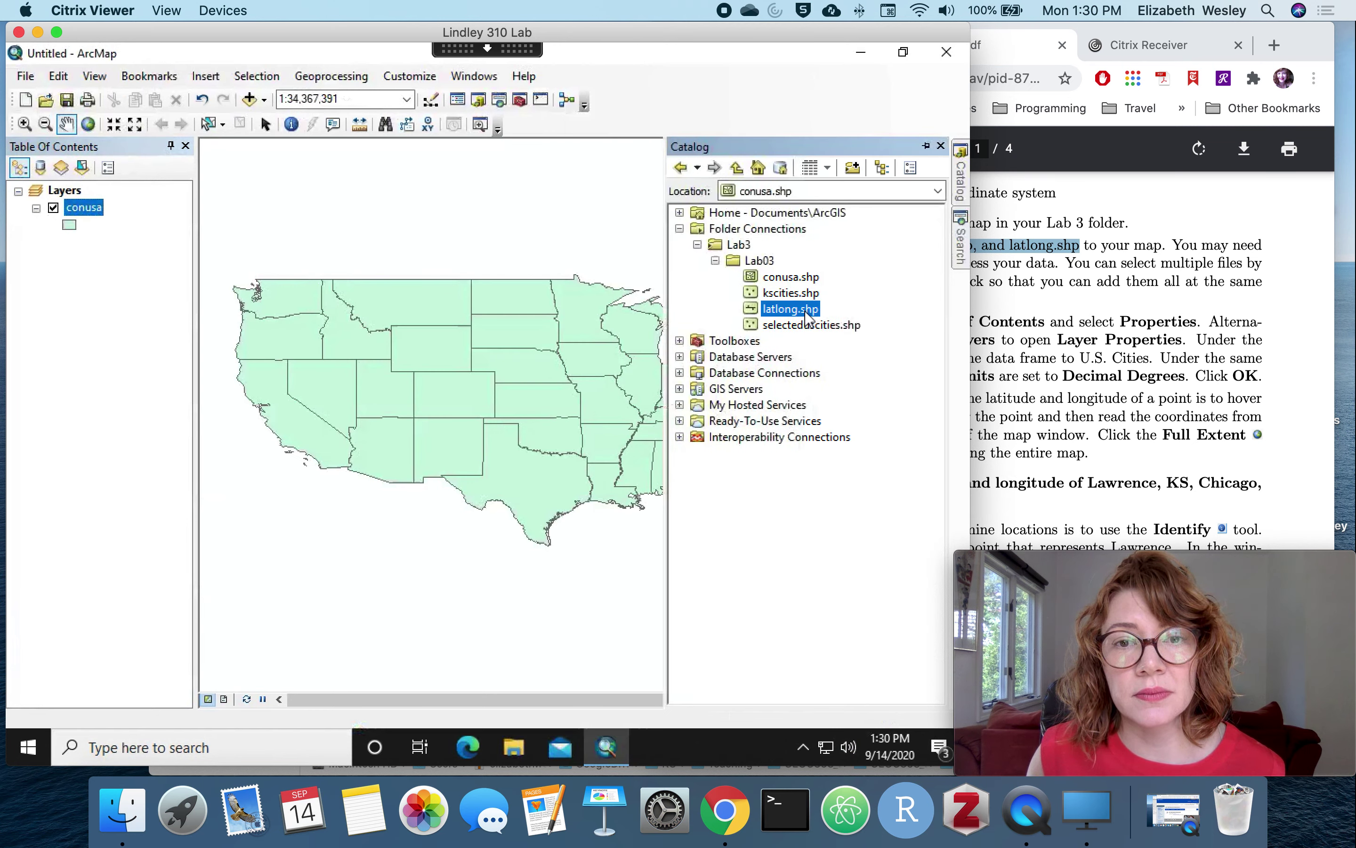
left_click_drag(813, 309, 536, 332)
mouse_move(955, 179)
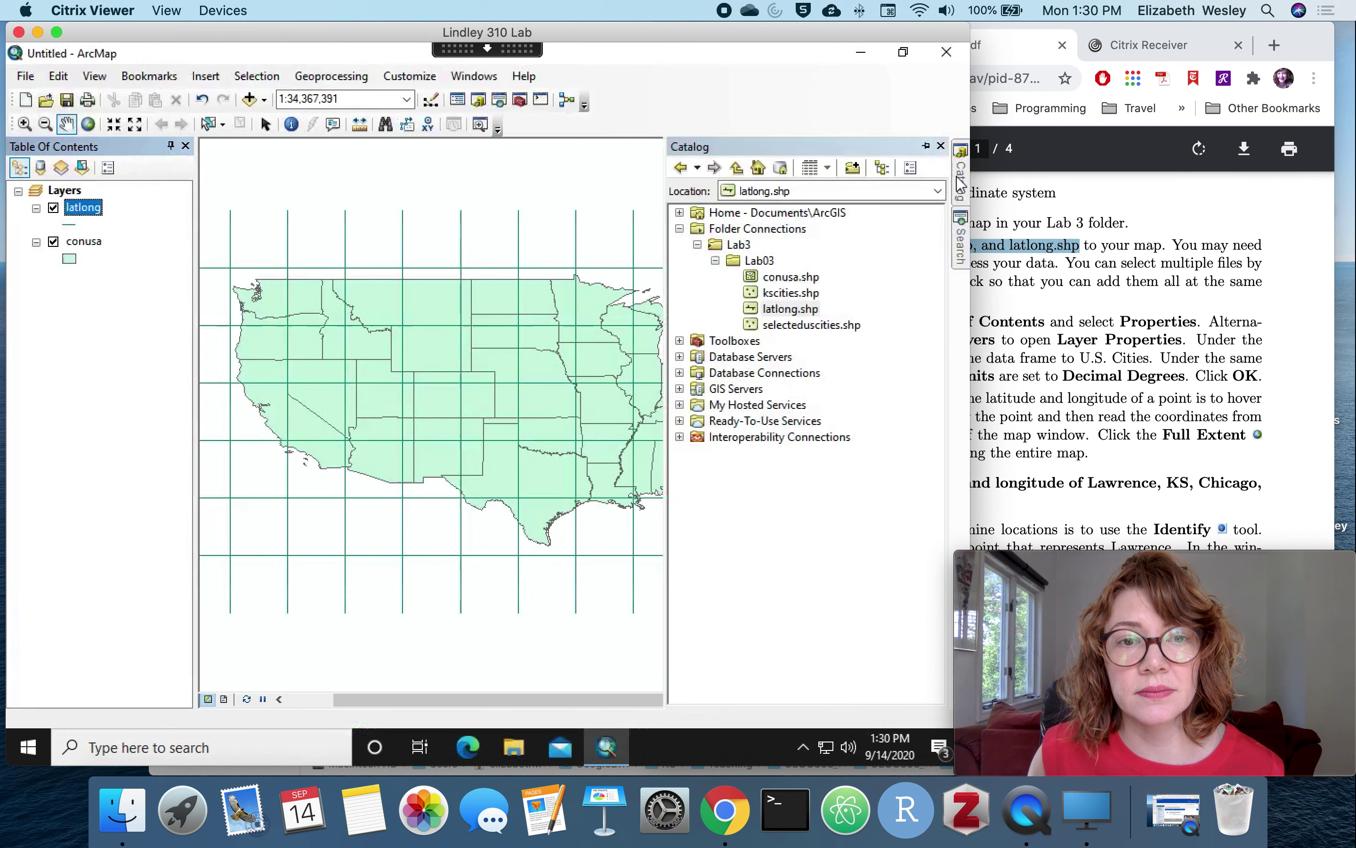
left_click_drag(813, 327, 465, 354)
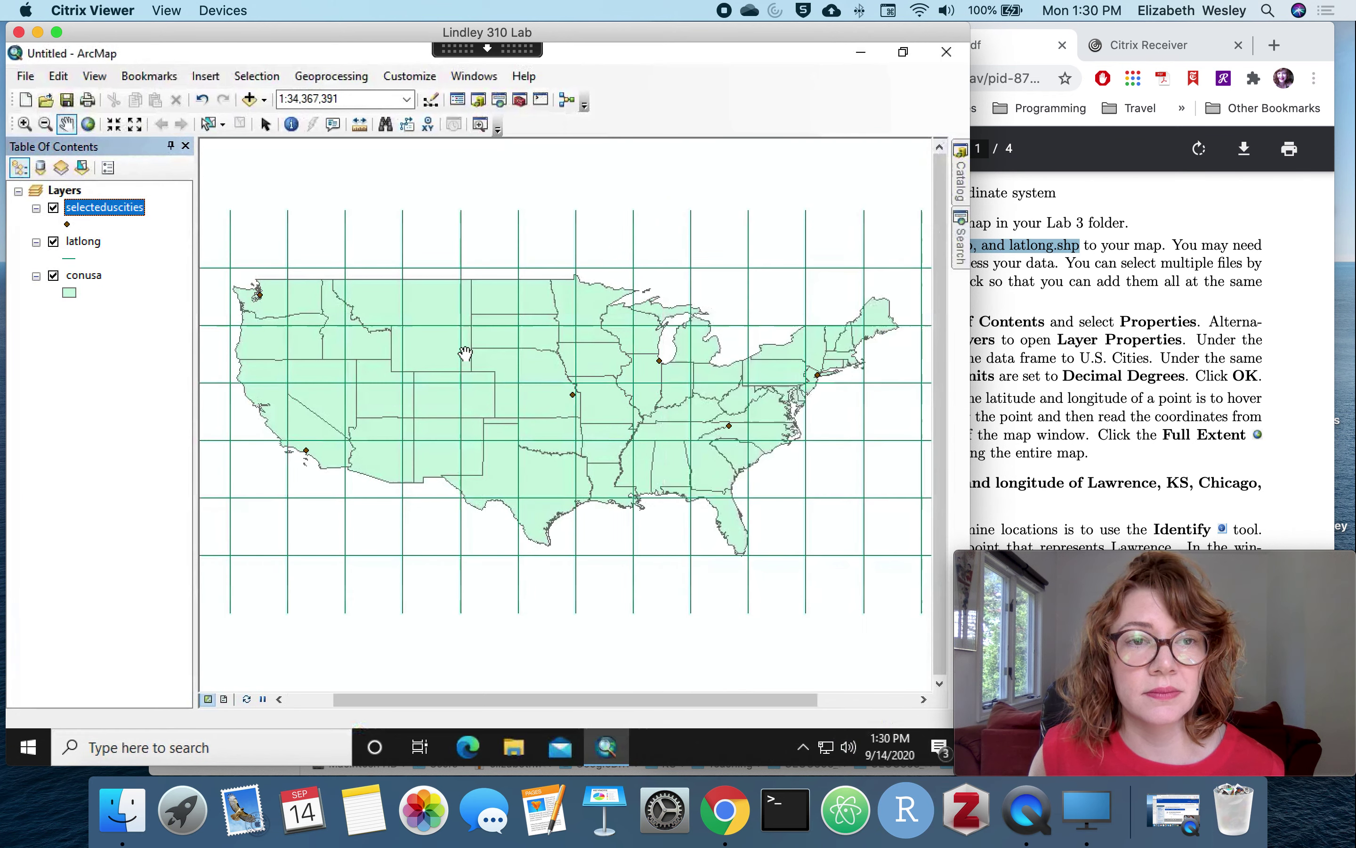
left_click(1278, 314)
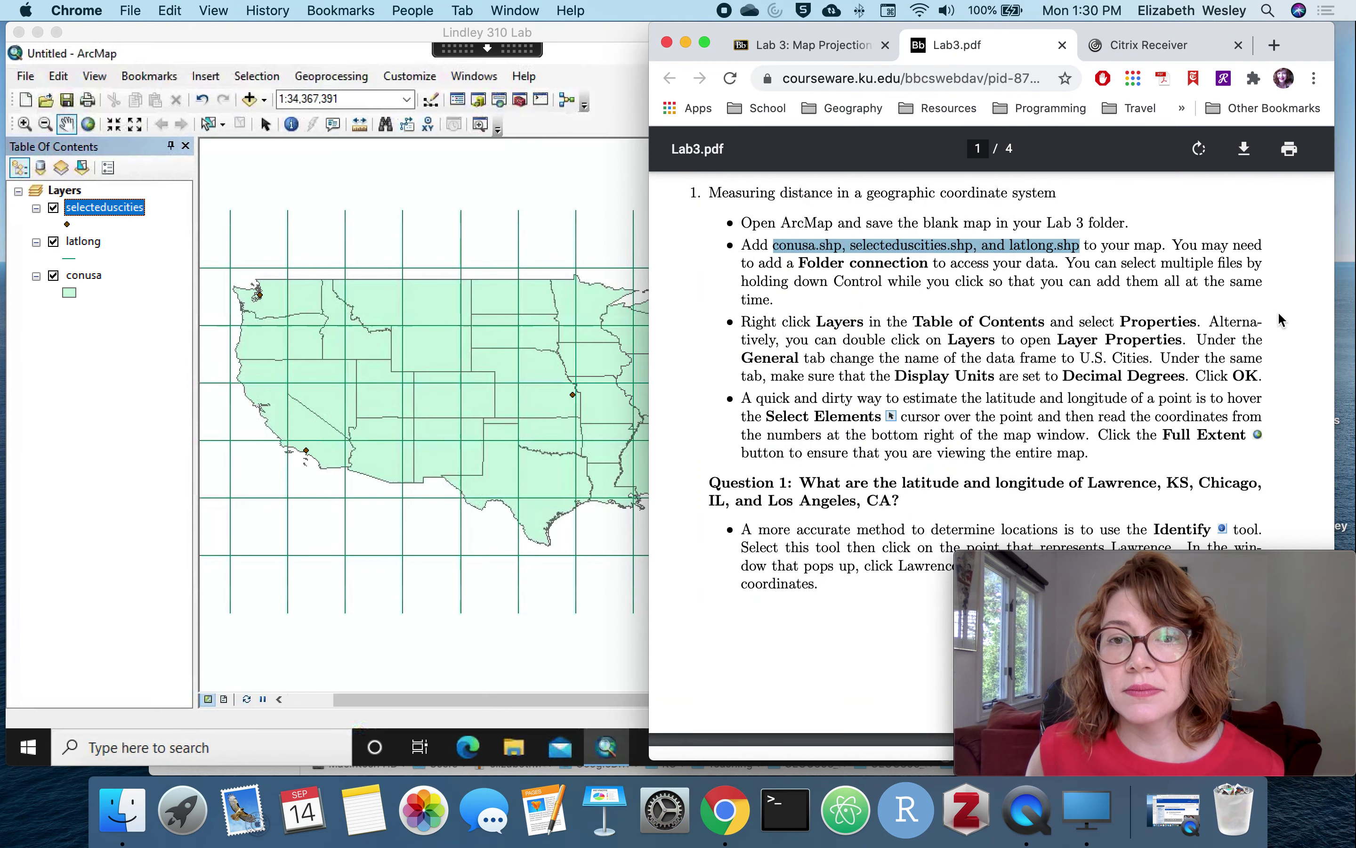
Step: Scroll the handout down to Question 1 and return to the ArcMap map
scroll(1279, 314, "down", 3)
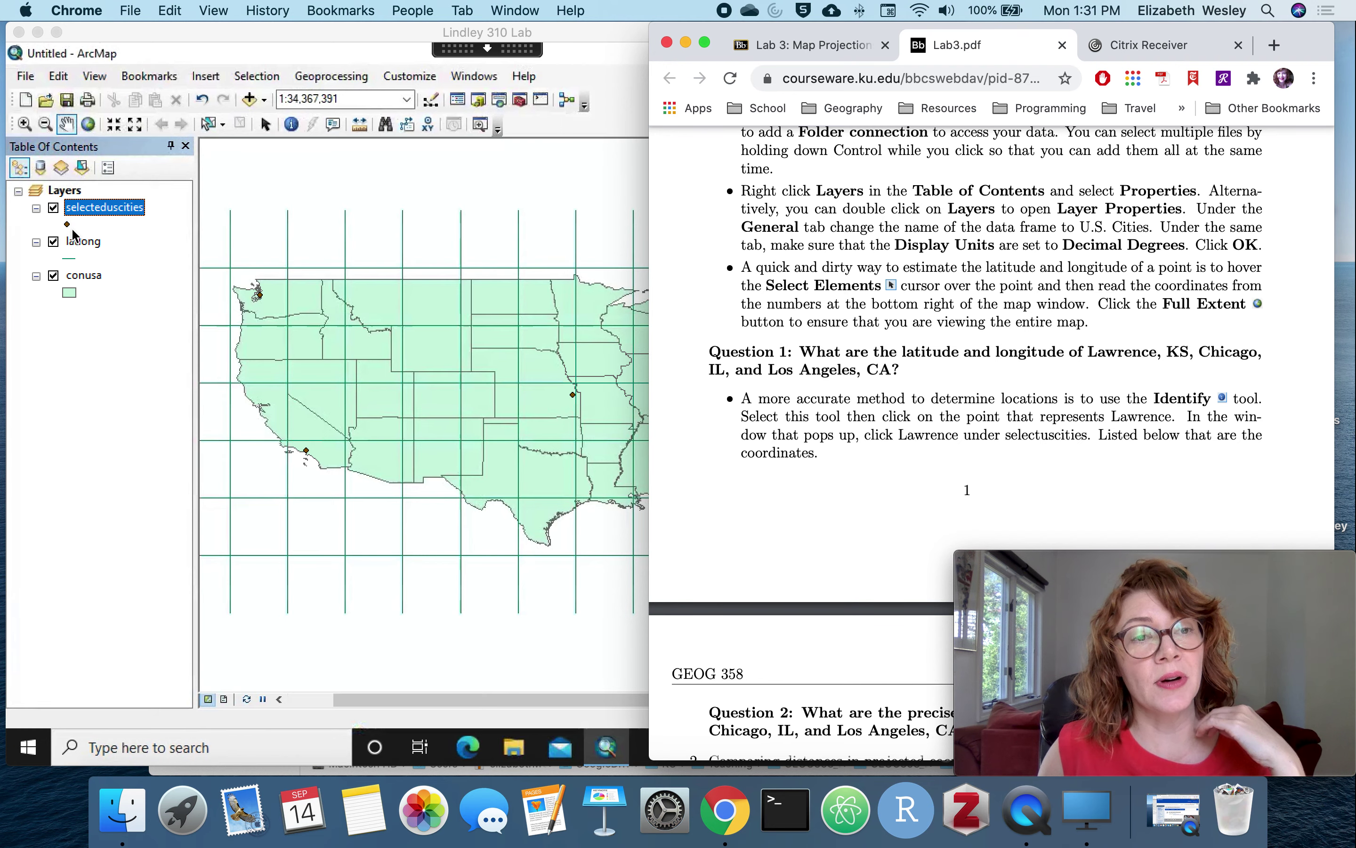
left_click(154, 275)
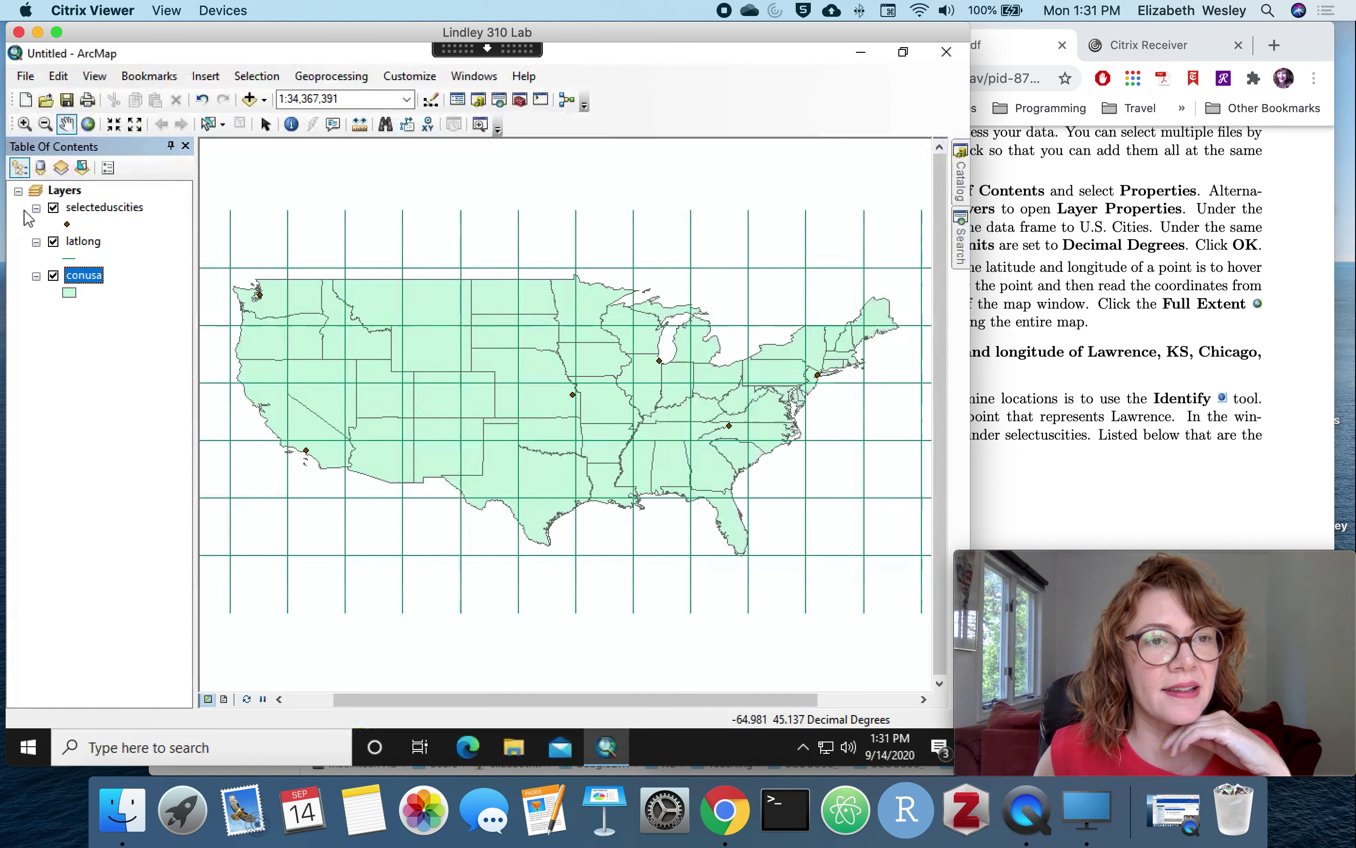
Step: Rename the Layers data frame to 'U.S. Cities'
left_click(18, 192)
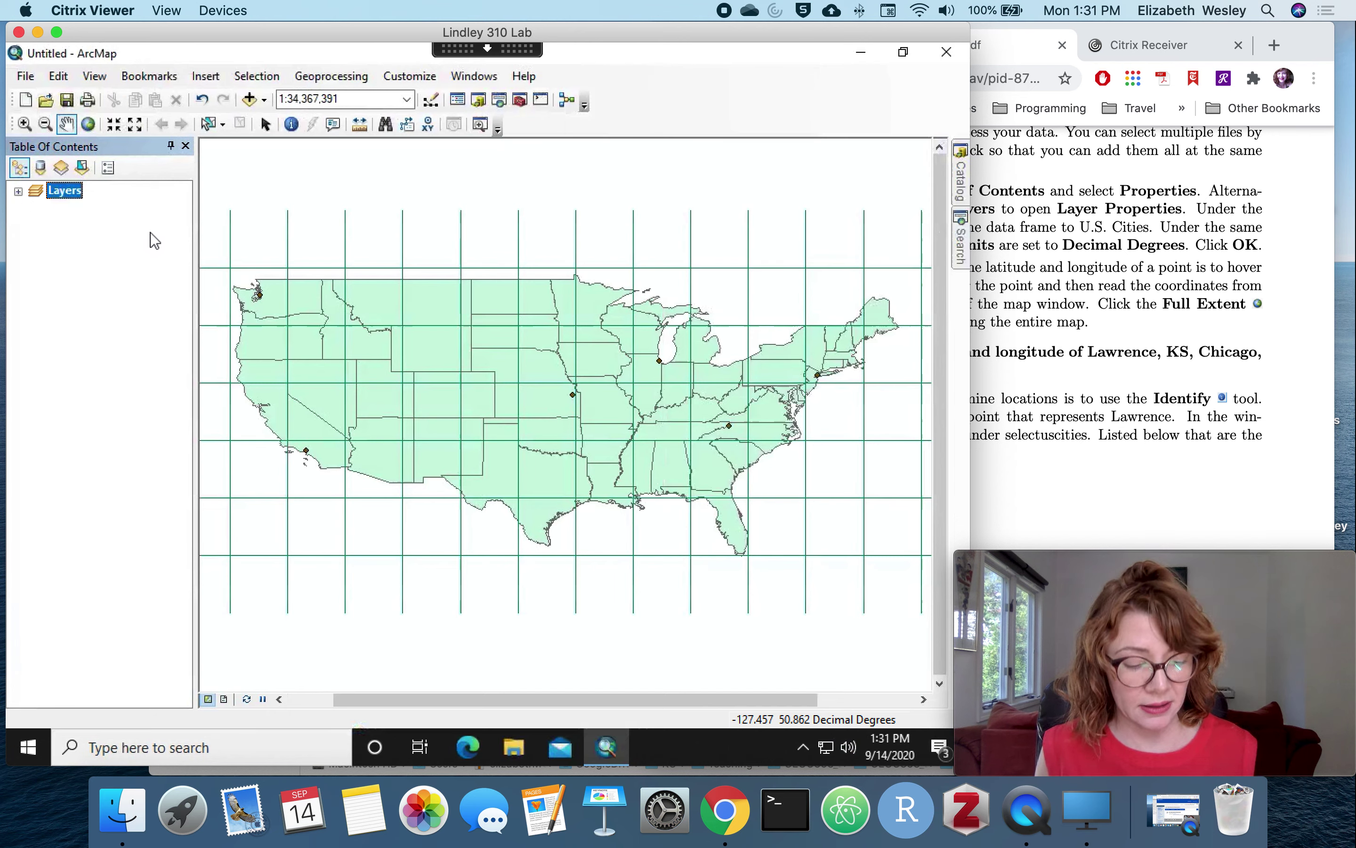
left_click(78, 191)
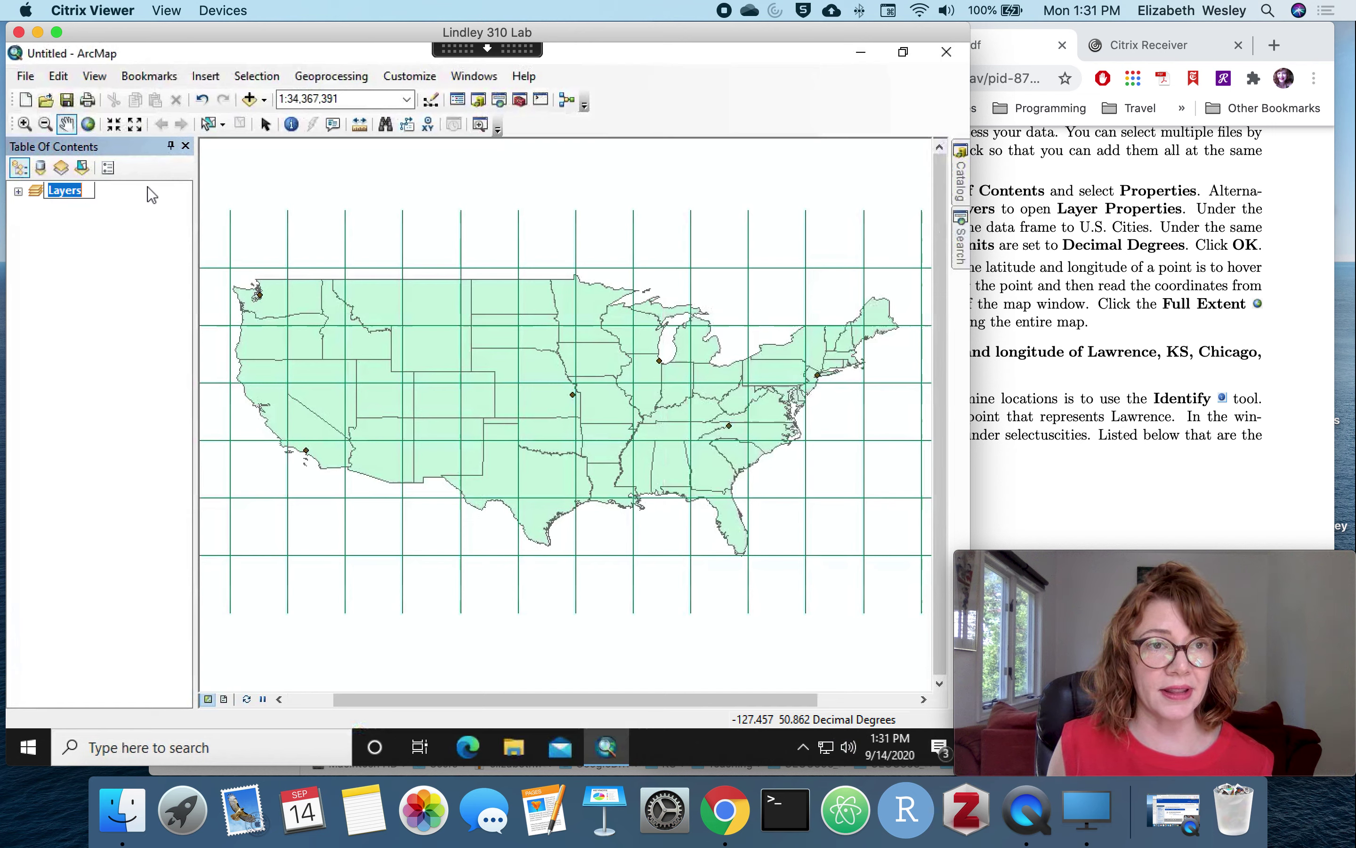
left_click(129, 280)
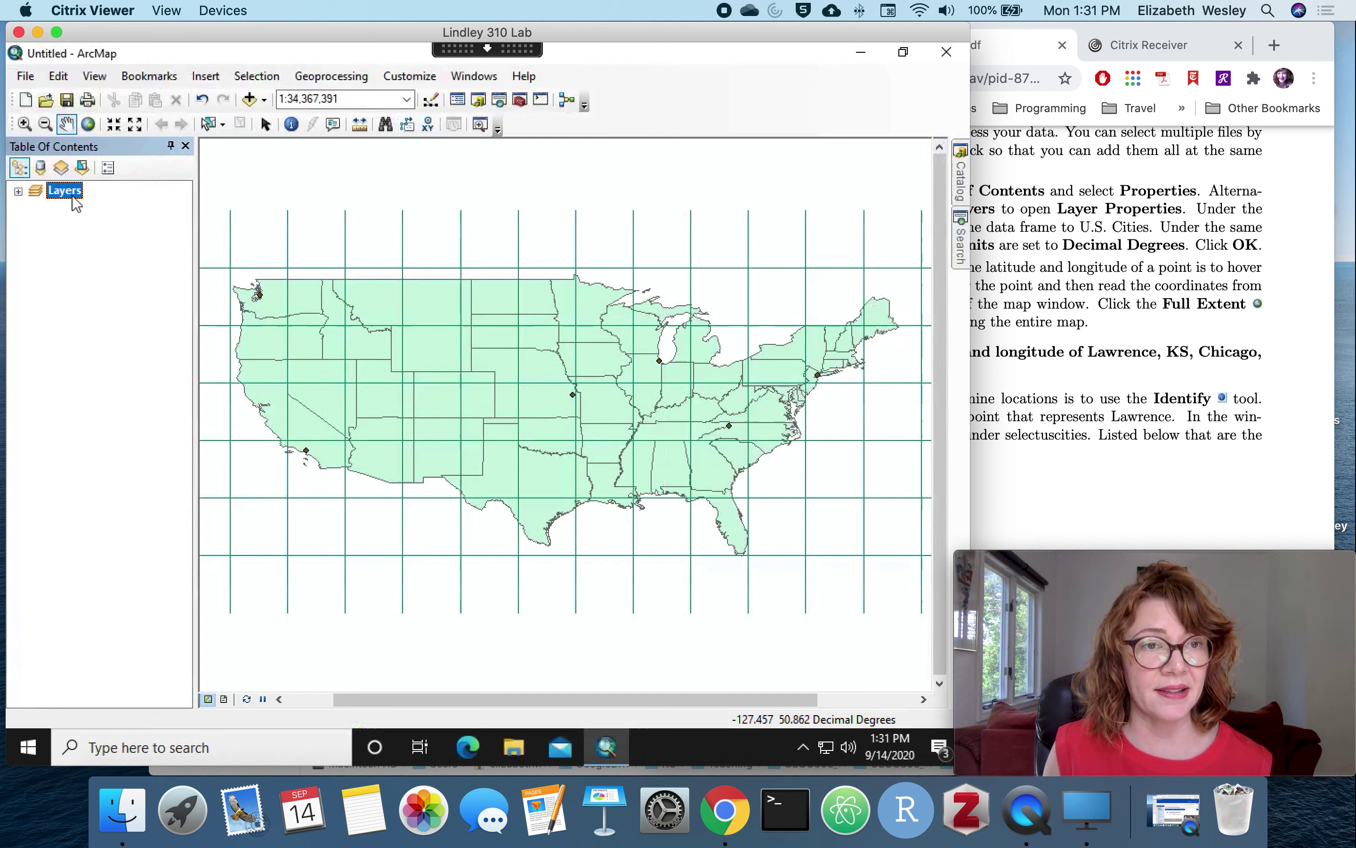
left_click(77, 194)
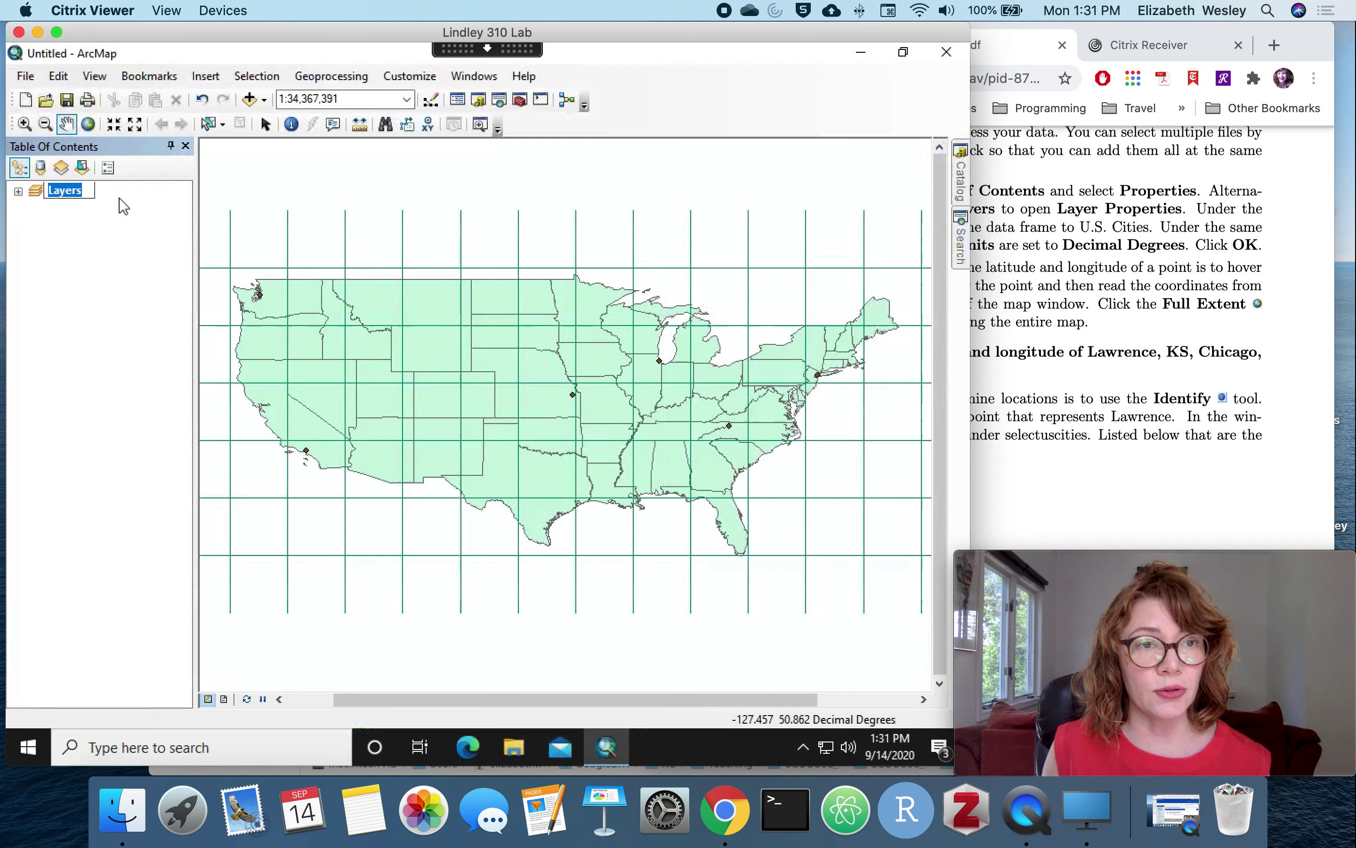
left_click(29, 197)
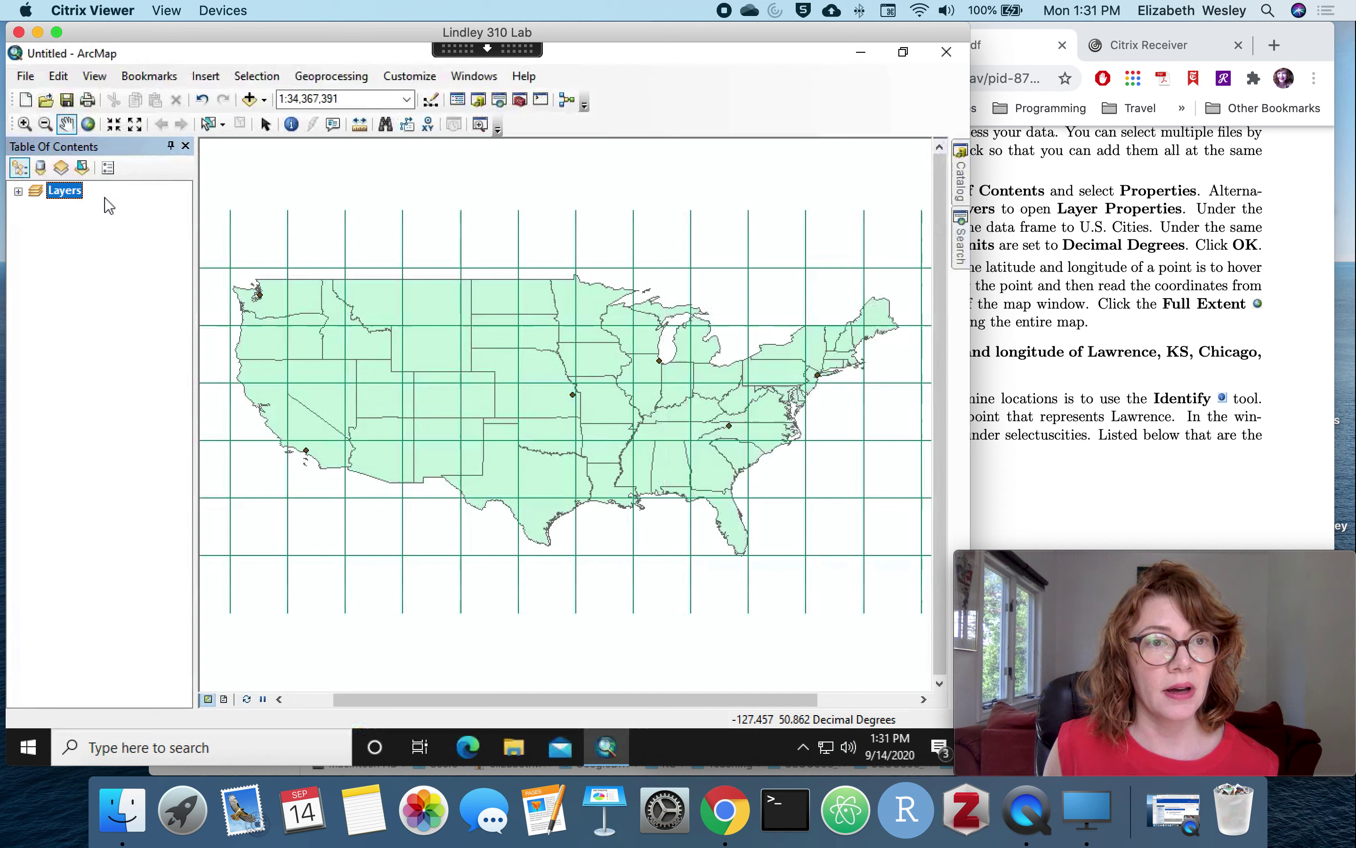
left_click(18, 191)
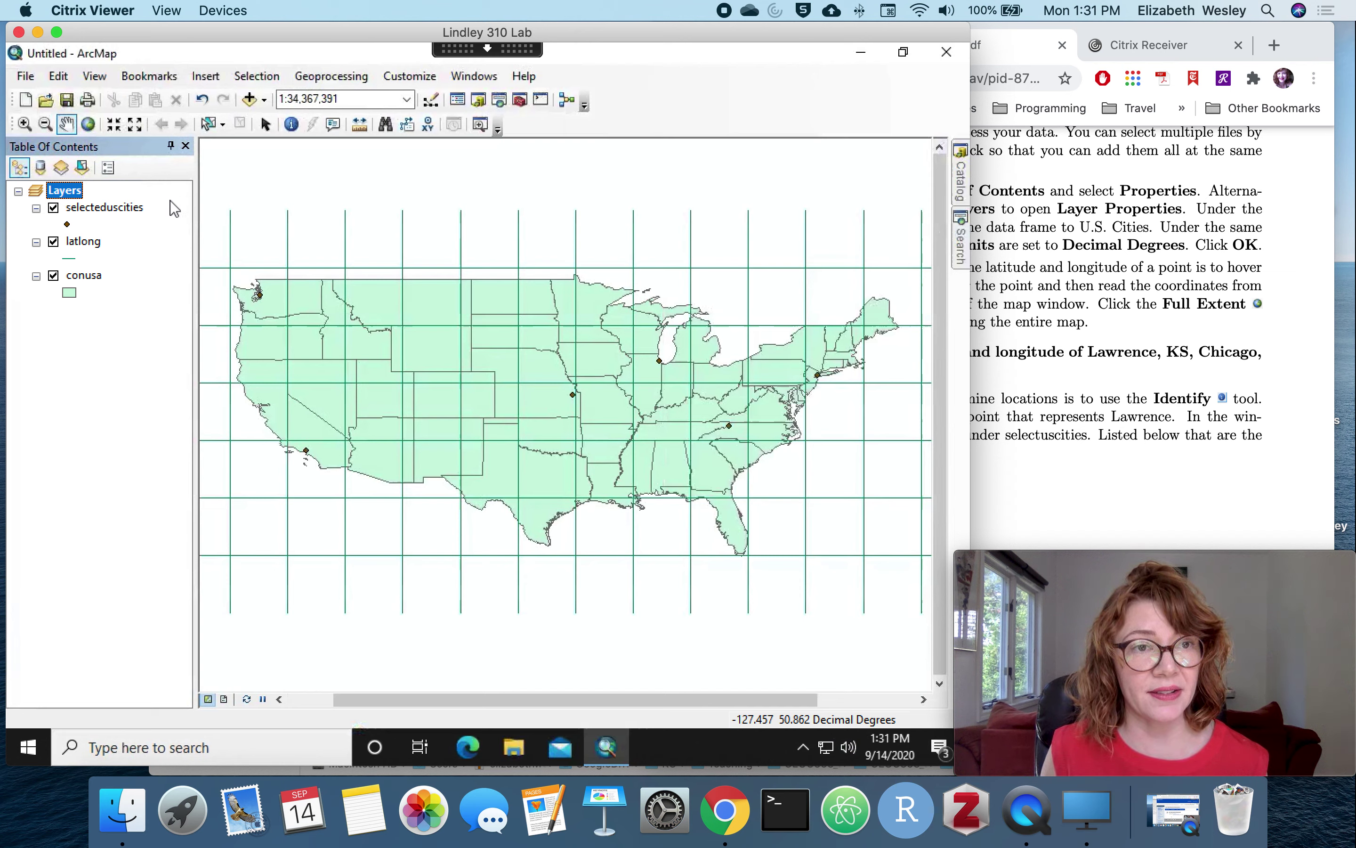
left_click(73, 193)
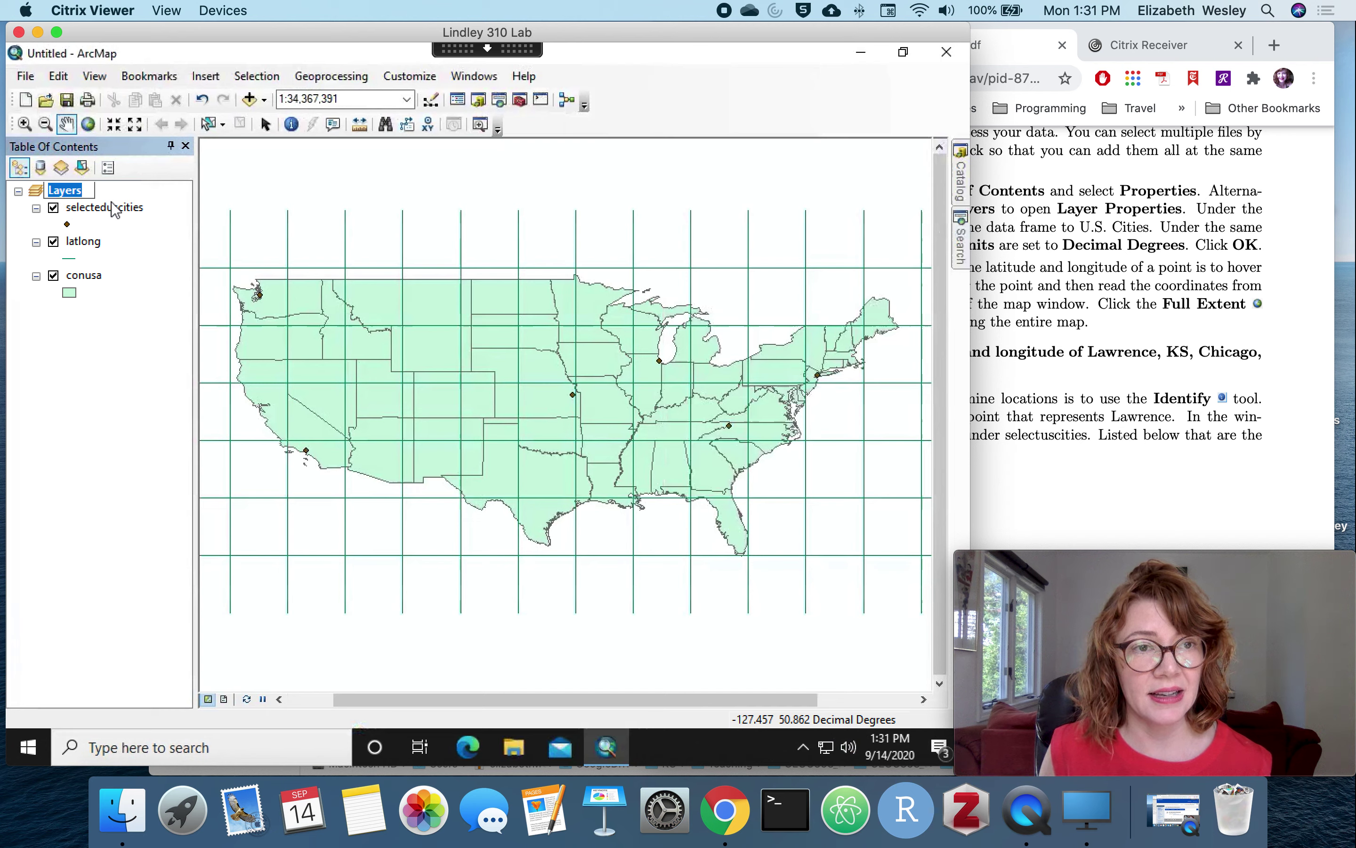
type("U.")
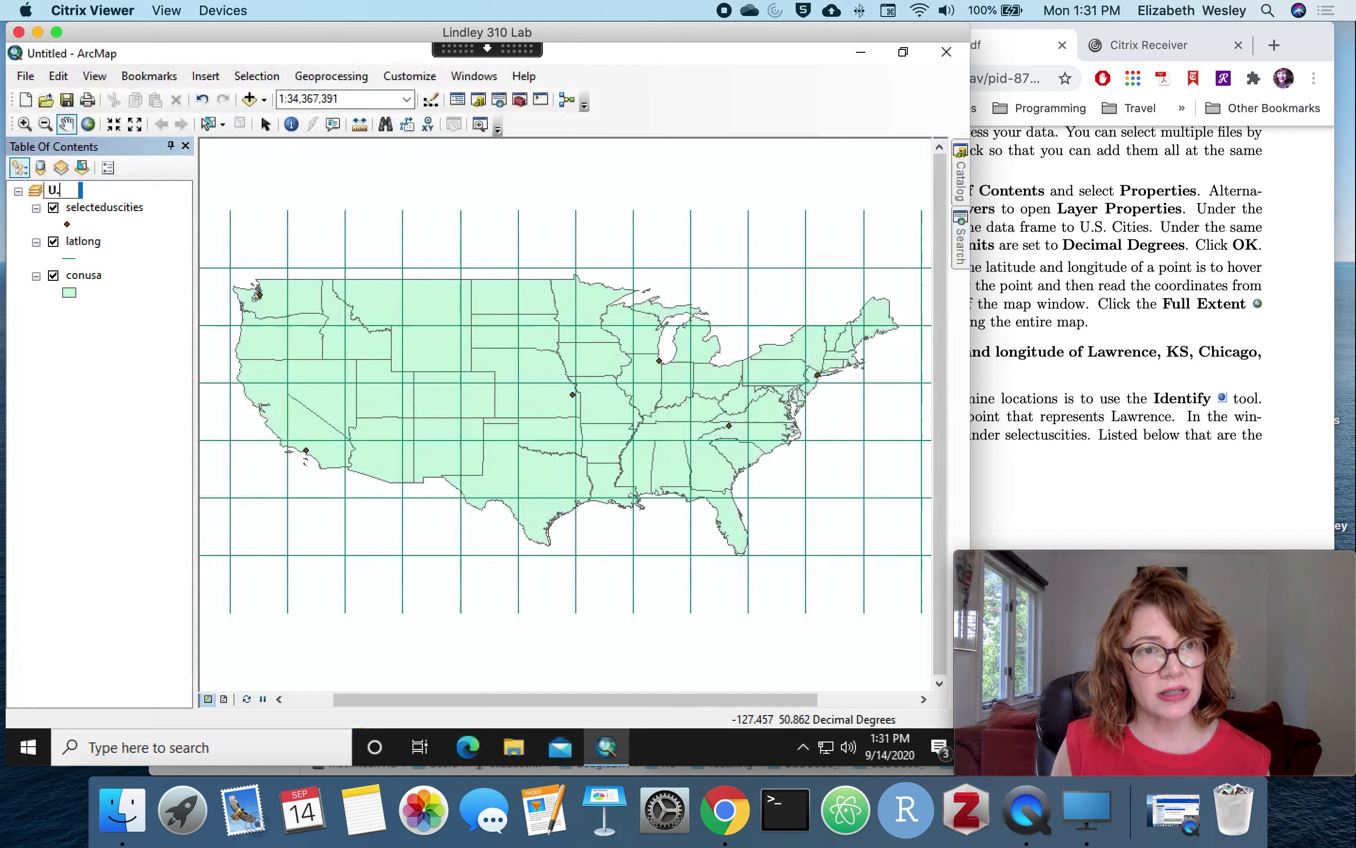
type("S. Cities")
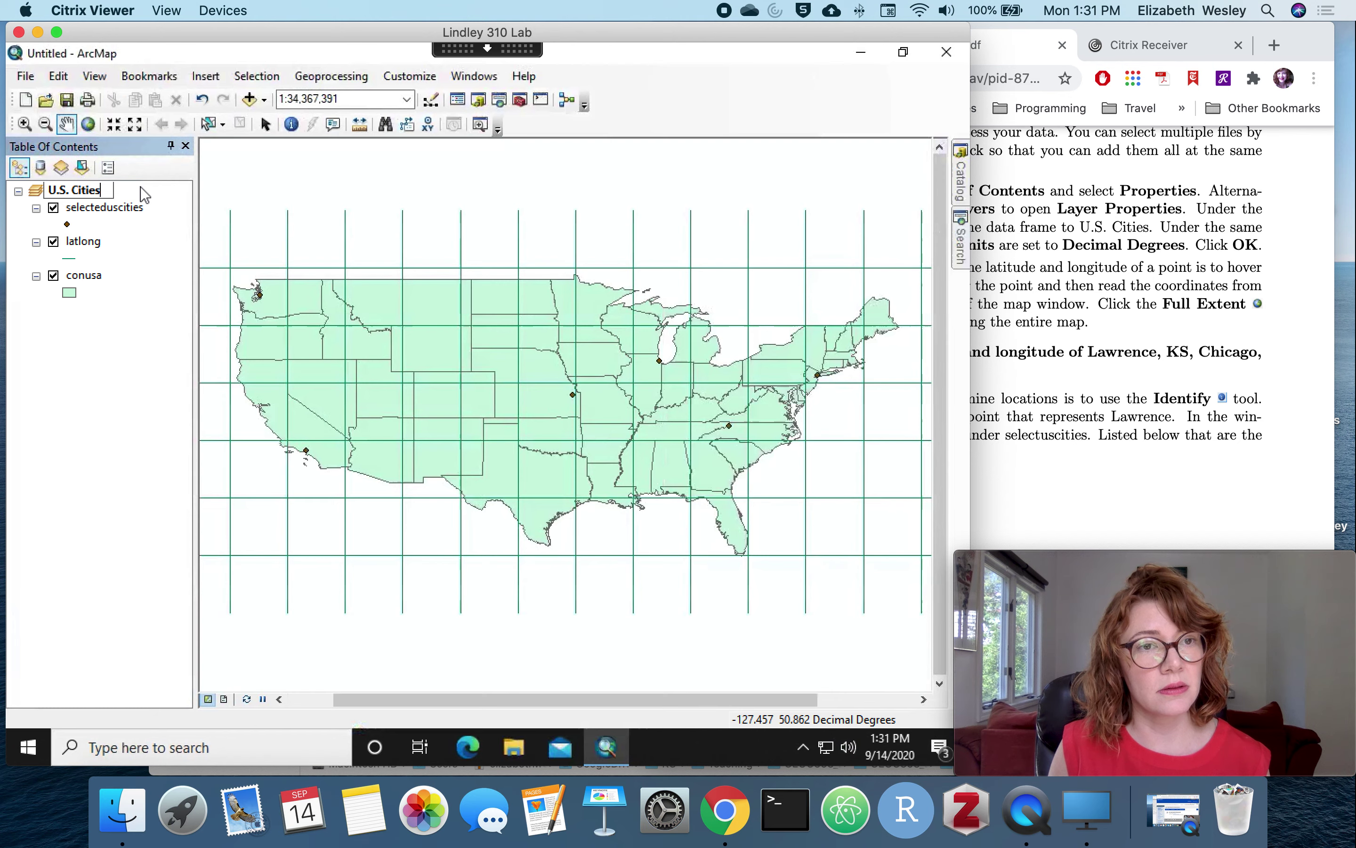
key("Return")
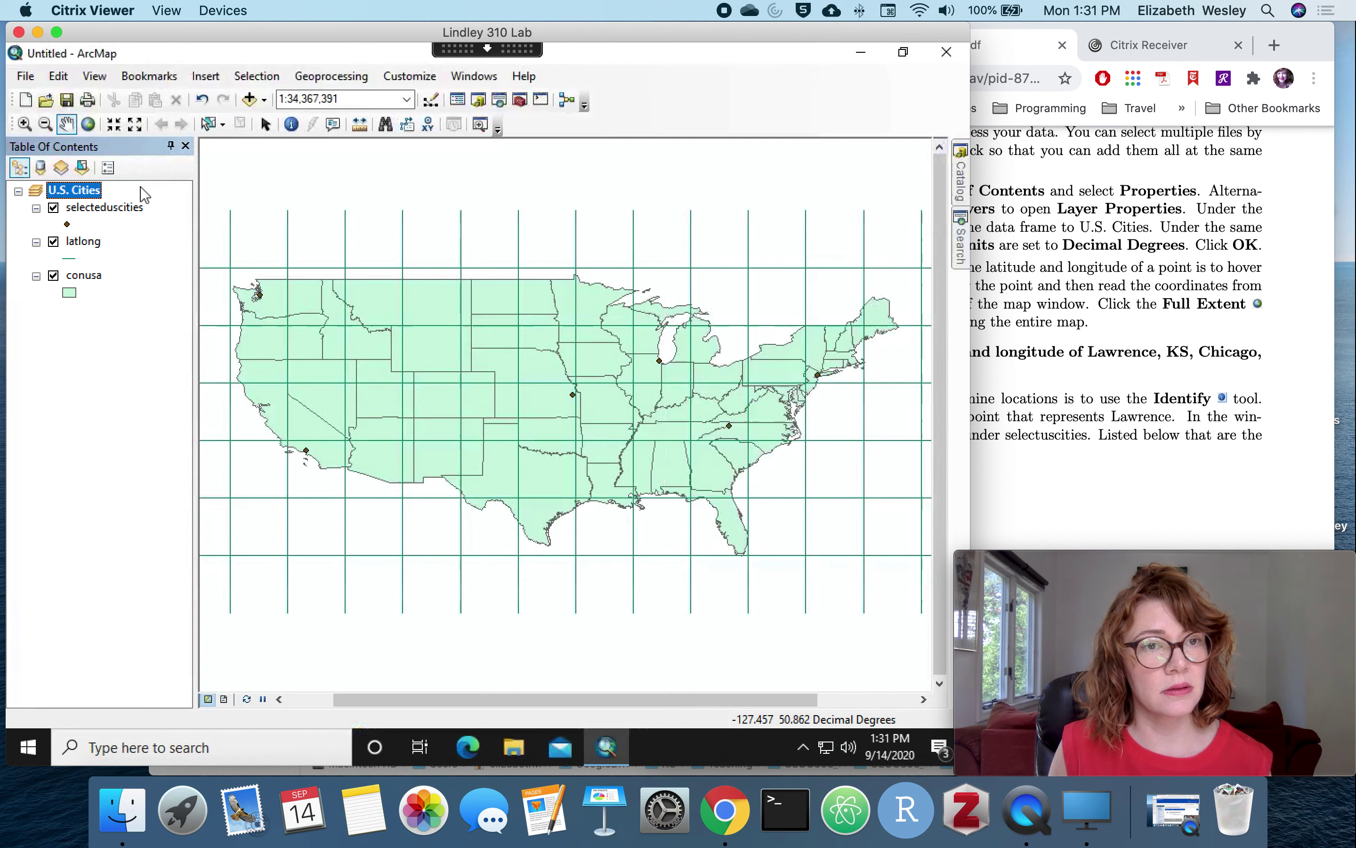
Step: Confirm the U.S. Cities display units are Decimal Degrees, then return to the Lab3 PDF
double_click(88, 195)
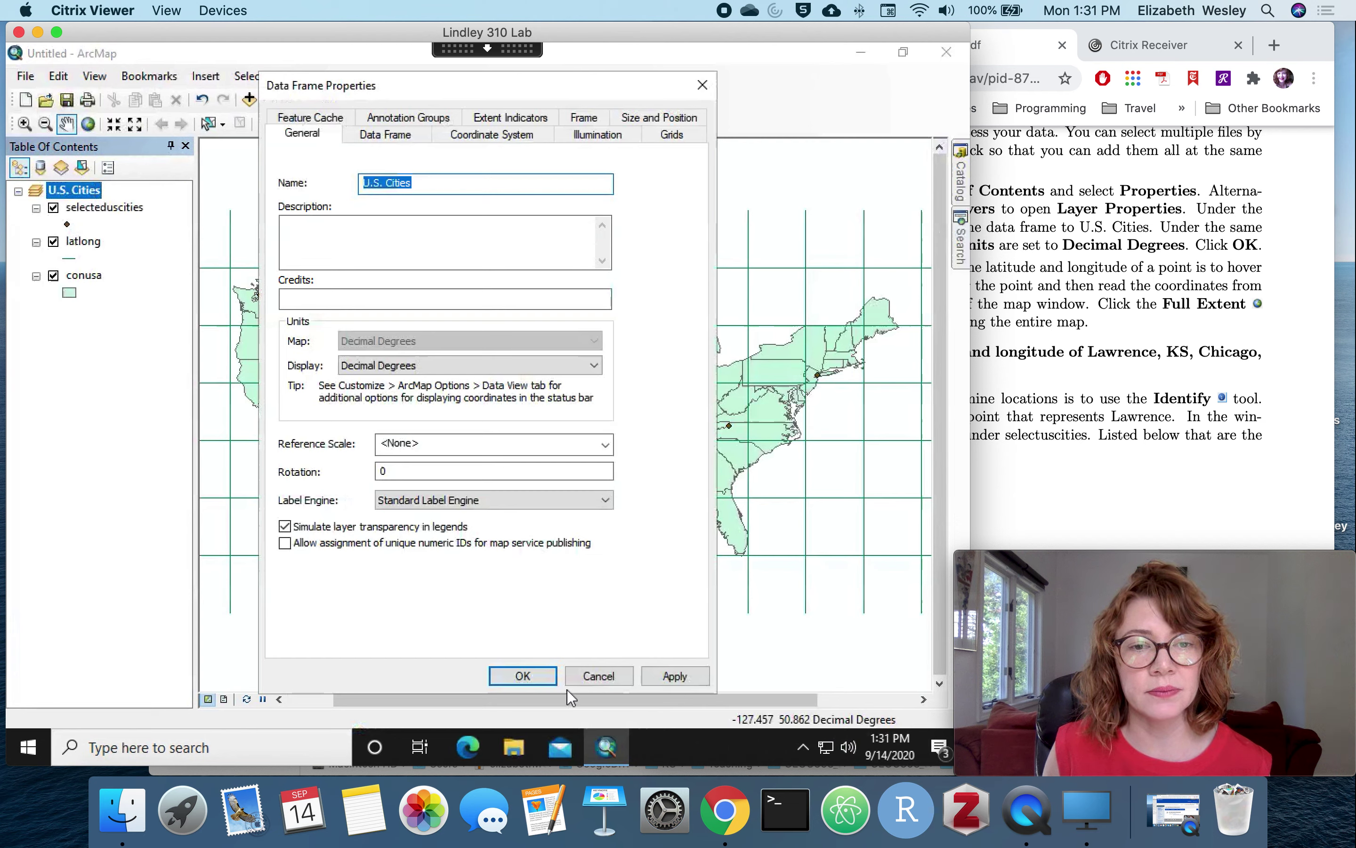
left_click(522, 675)
left_click(1094, 483)
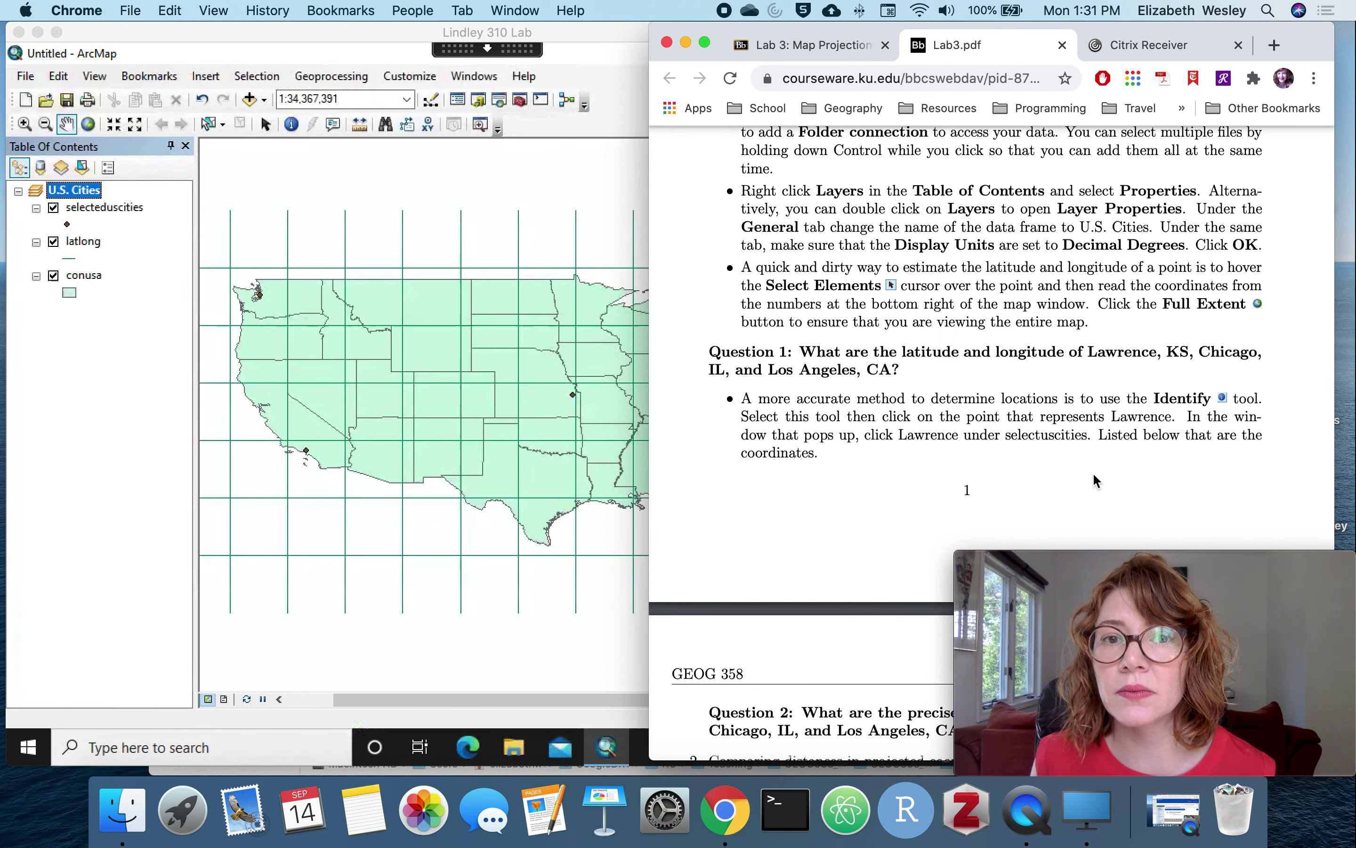
Step: Reread the Lab3 data-frame instructions, then go back to the ArcMap map
scroll(1093, 474, "down", 1)
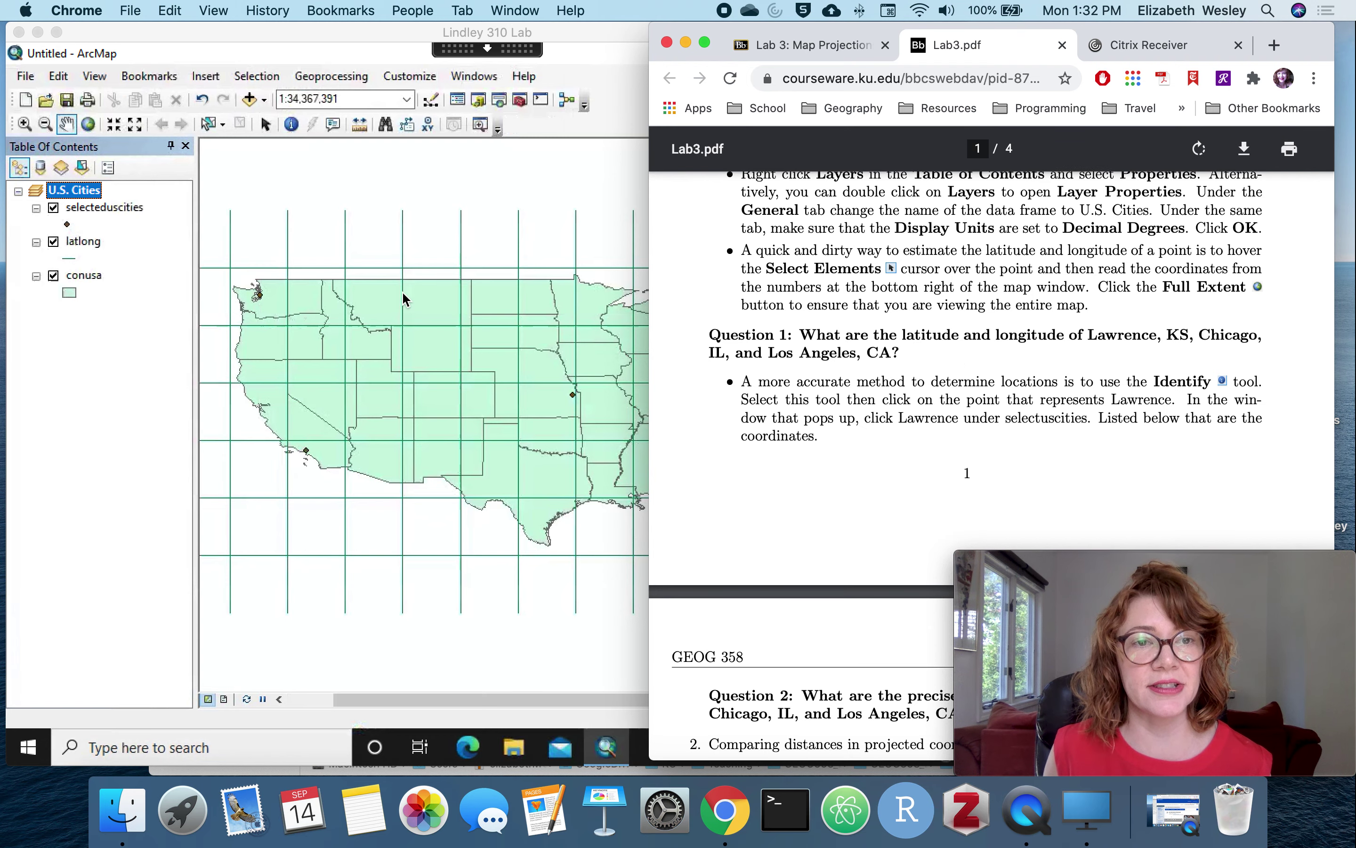
left_click(65, 415)
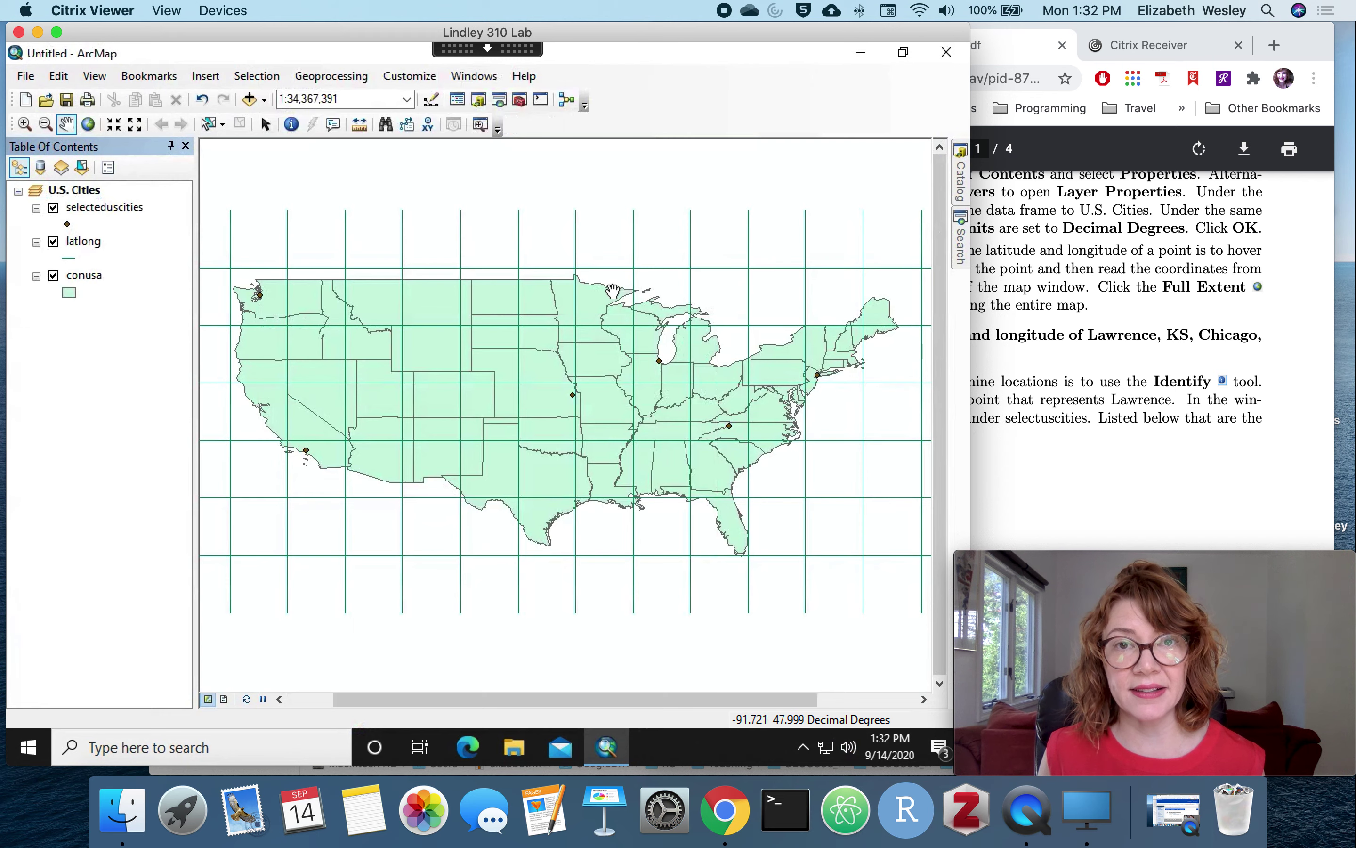
Step: Review the U.S. Cities coordinate system and extent settings, keeping Decimal Degrees as display units
double_click(90, 192)
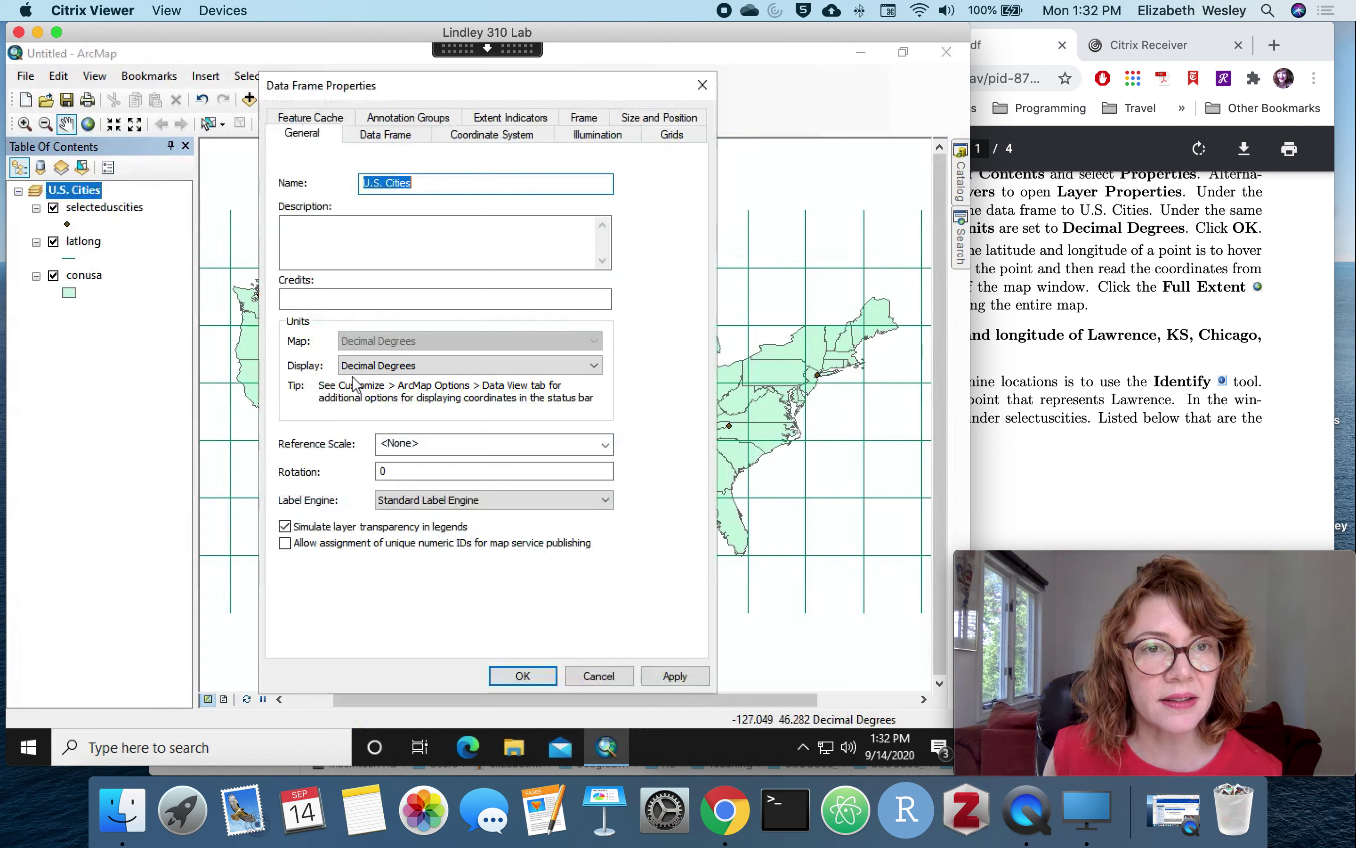
left_click(497, 140)
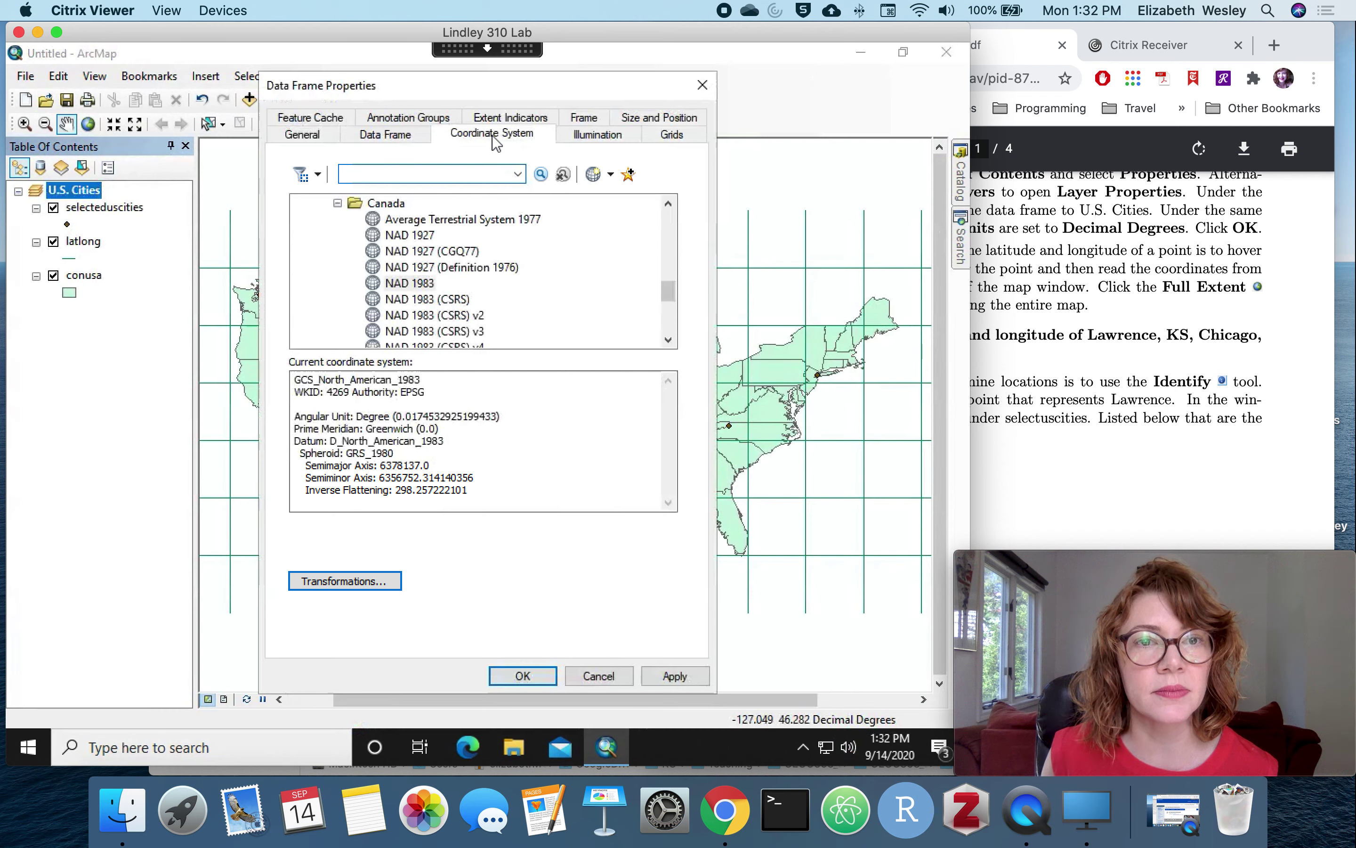
left_click(404, 144)
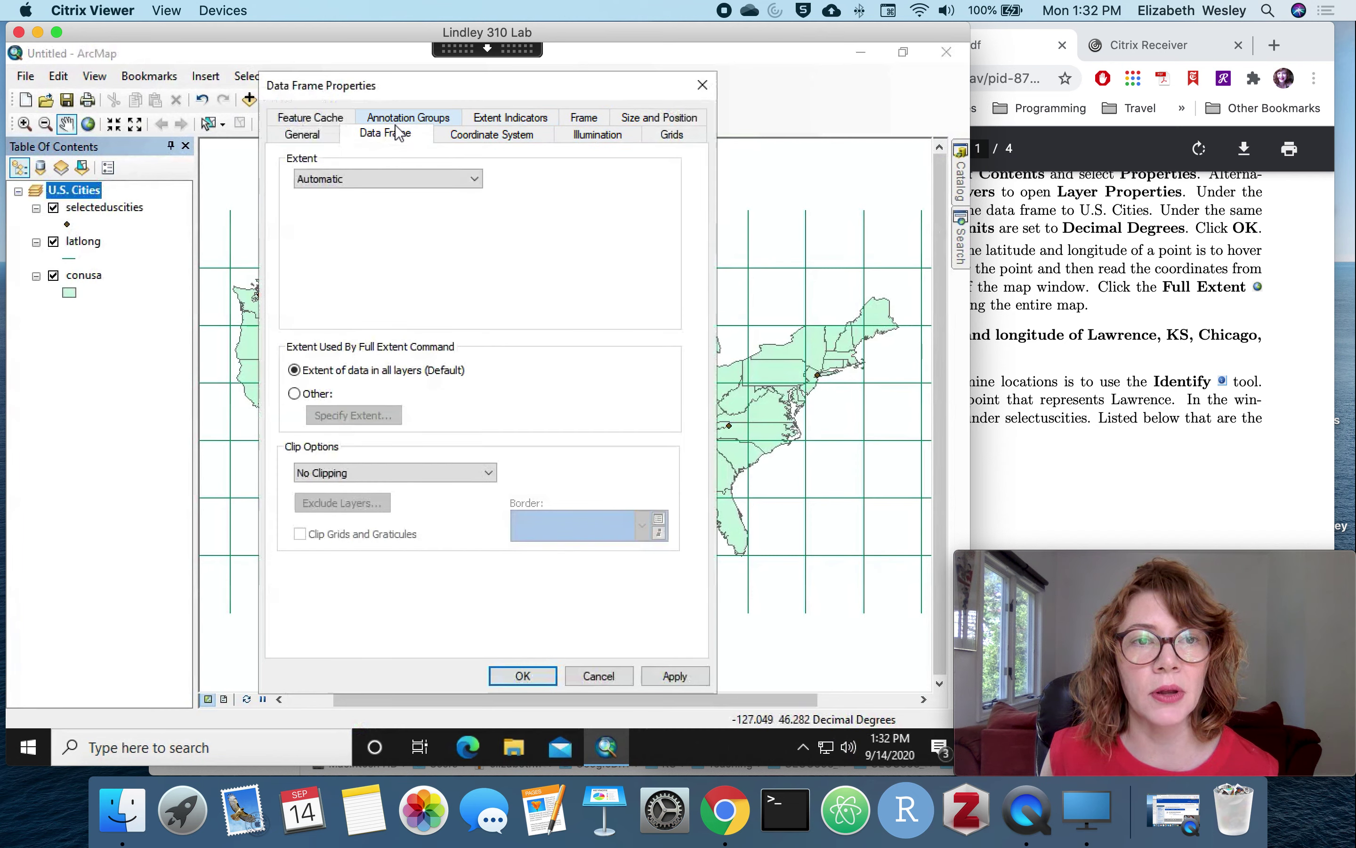
left_click(318, 134)
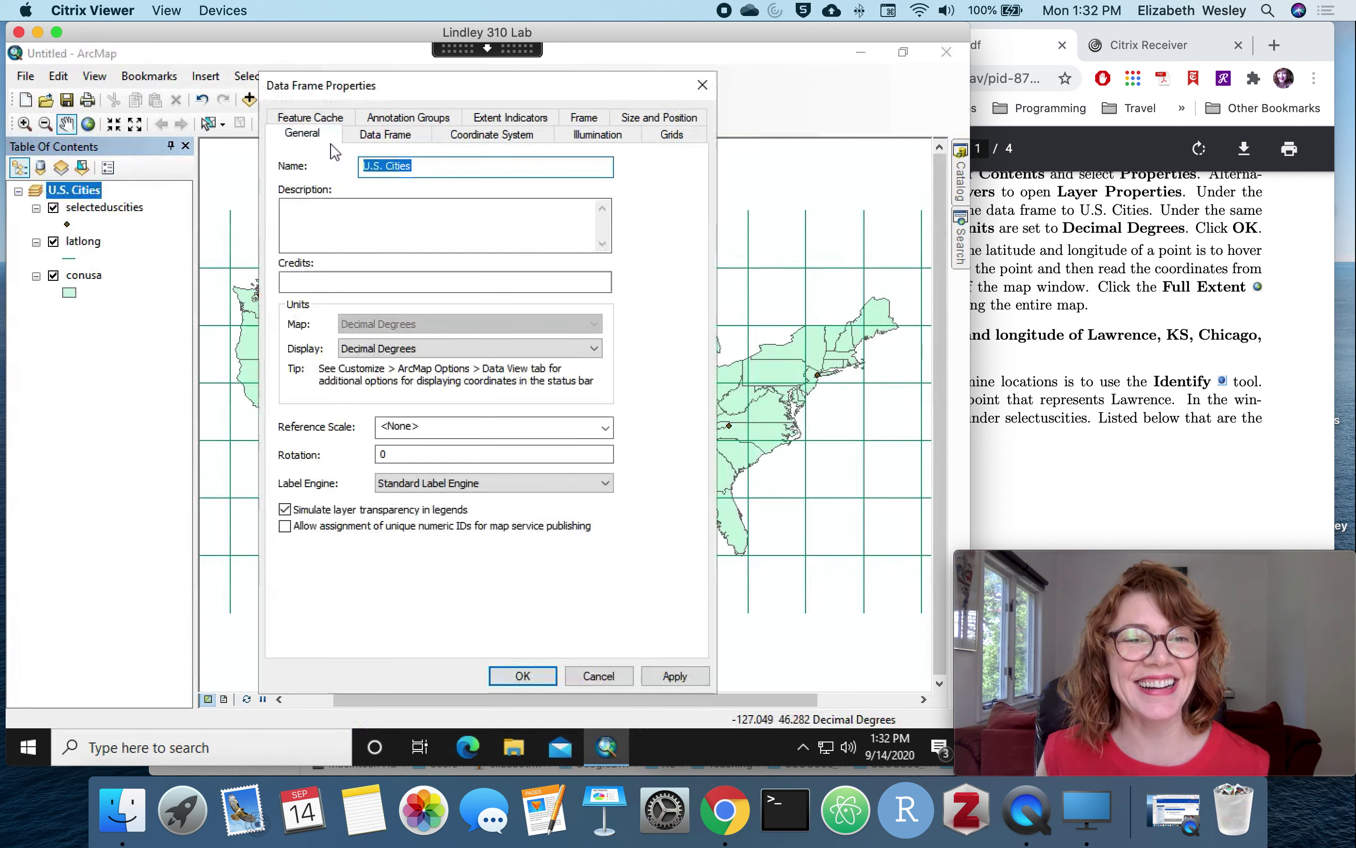
left_click(456, 352)
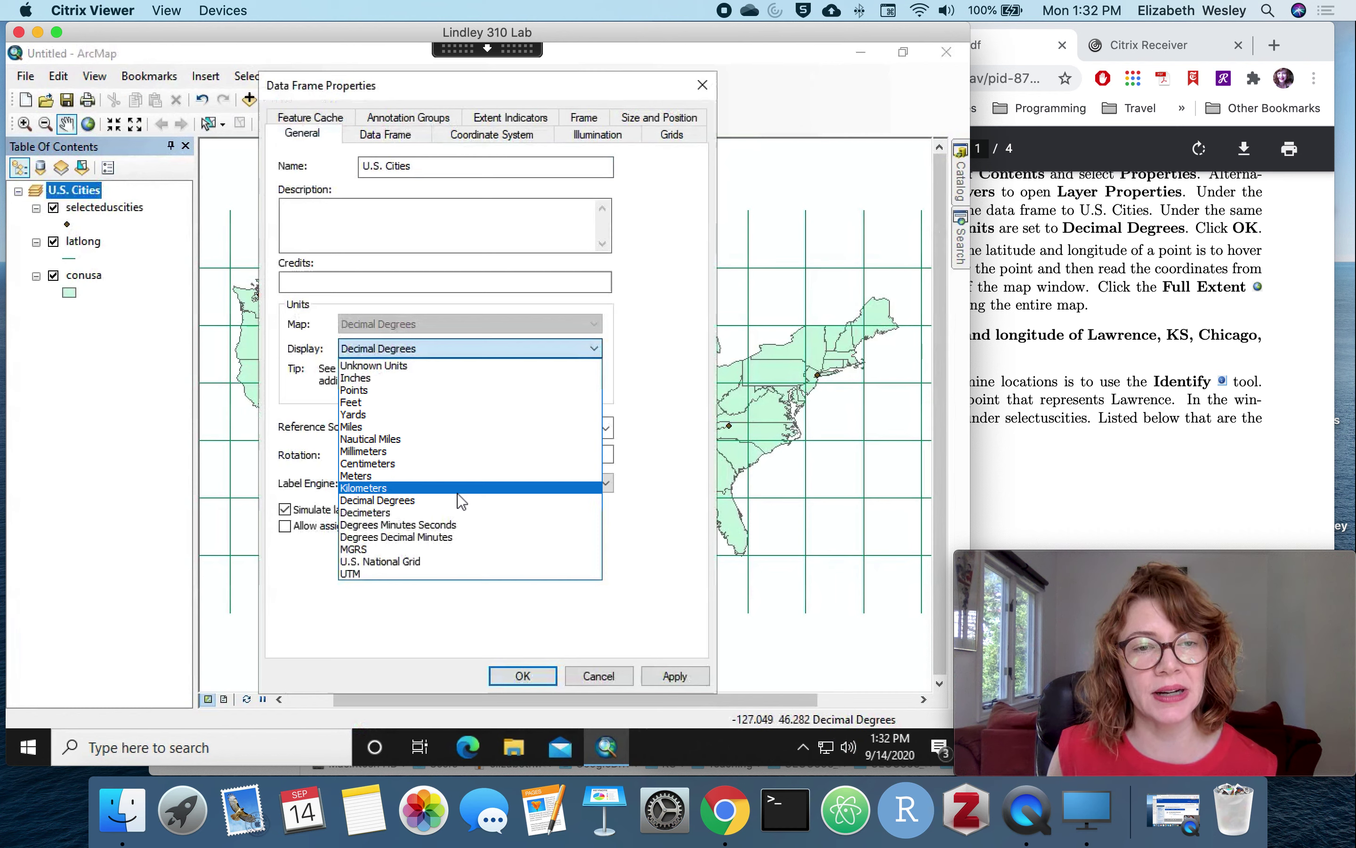
left_click(463, 508)
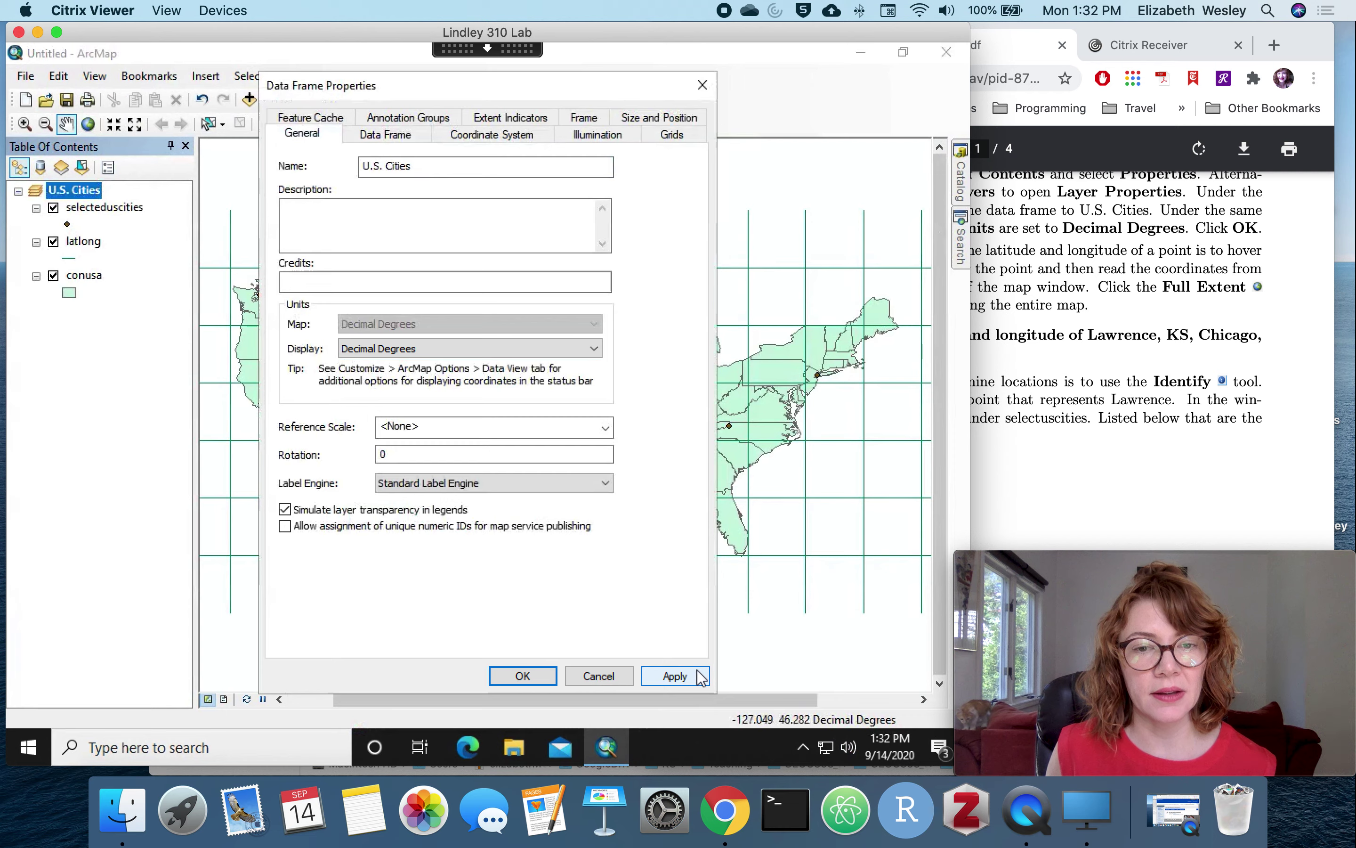
left_click(545, 679)
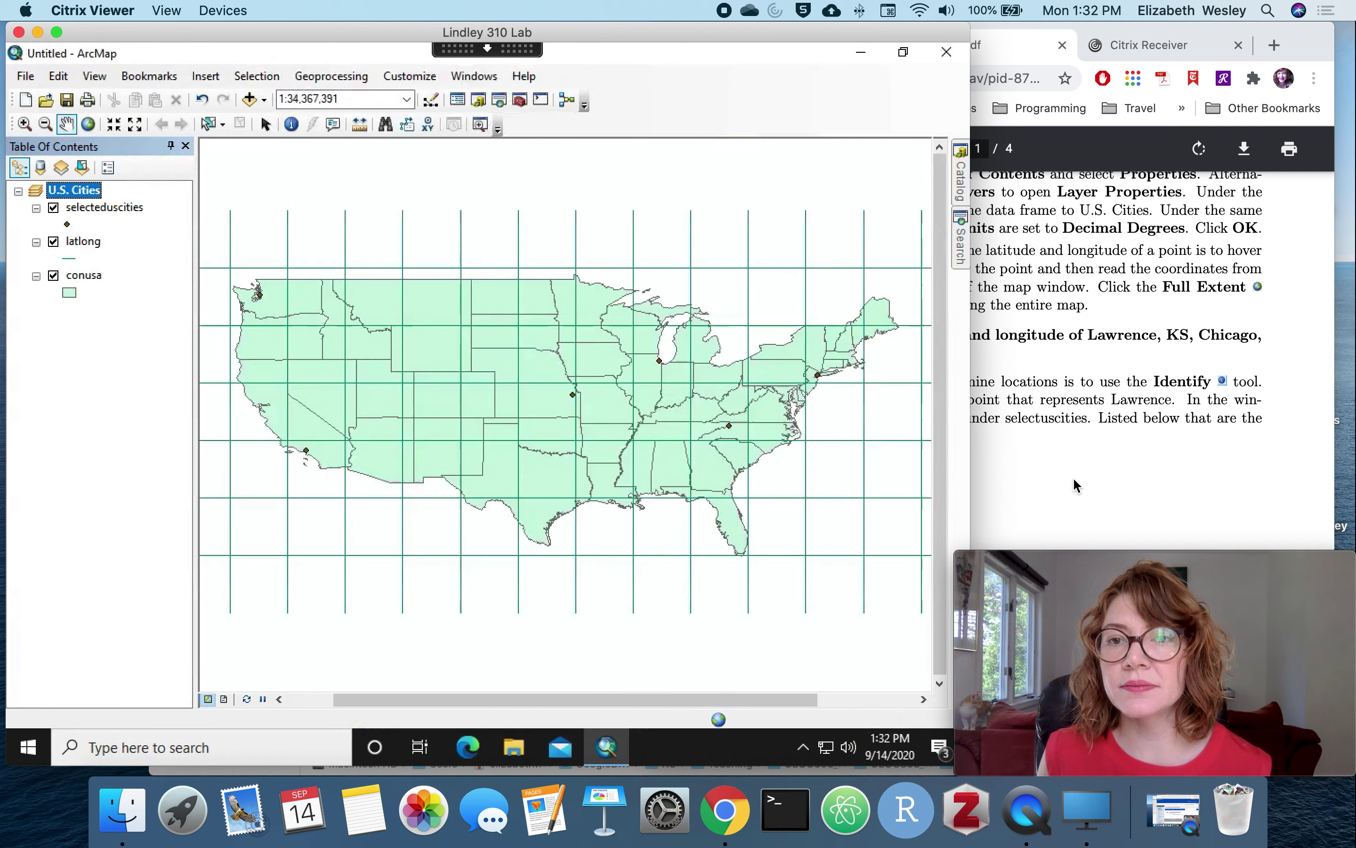
left_click(1073, 480)
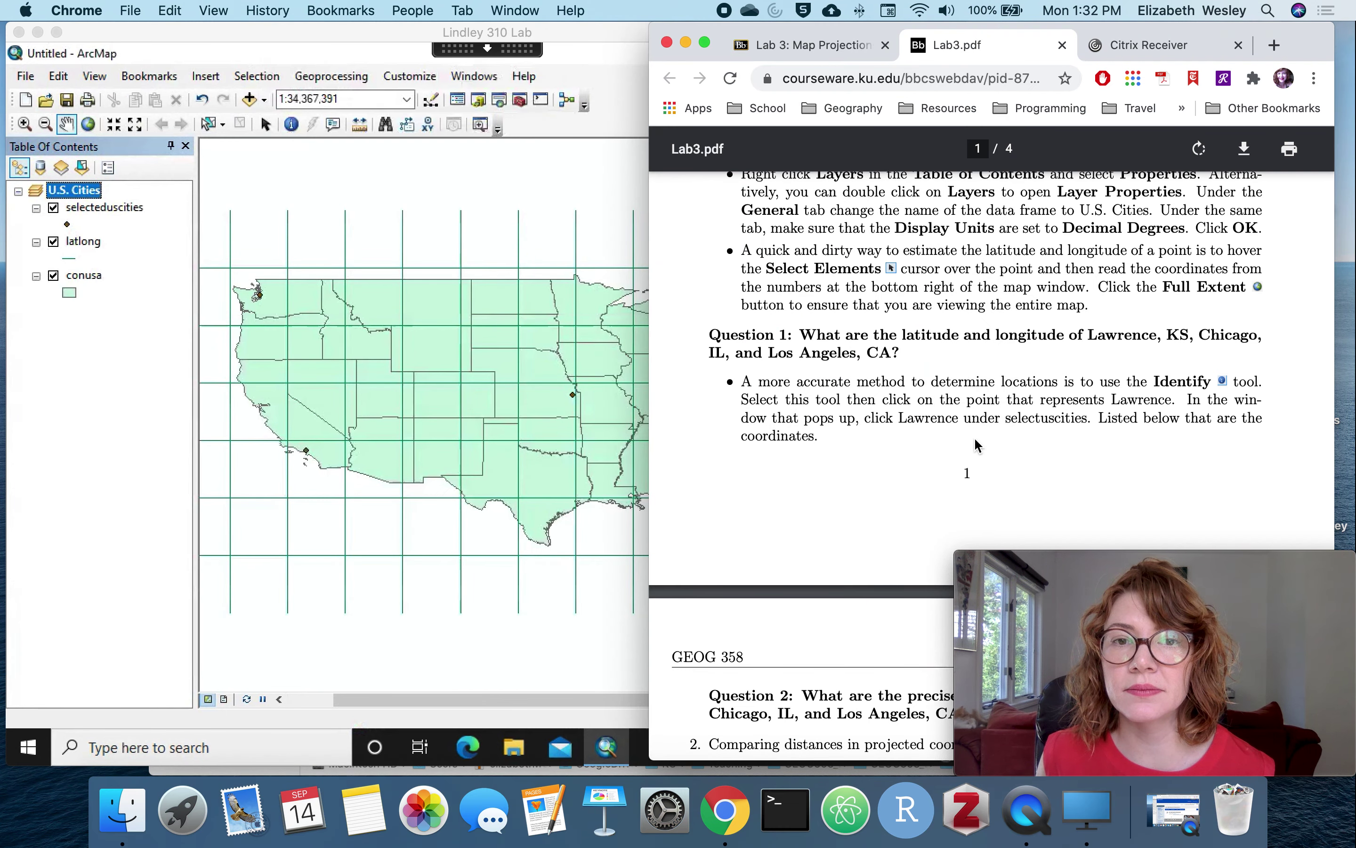
Step: Read Question 1 on Lawrence, Chicago and Los Angeles coordinates, then return to ArcMap
scroll(968, 443, "down", 2)
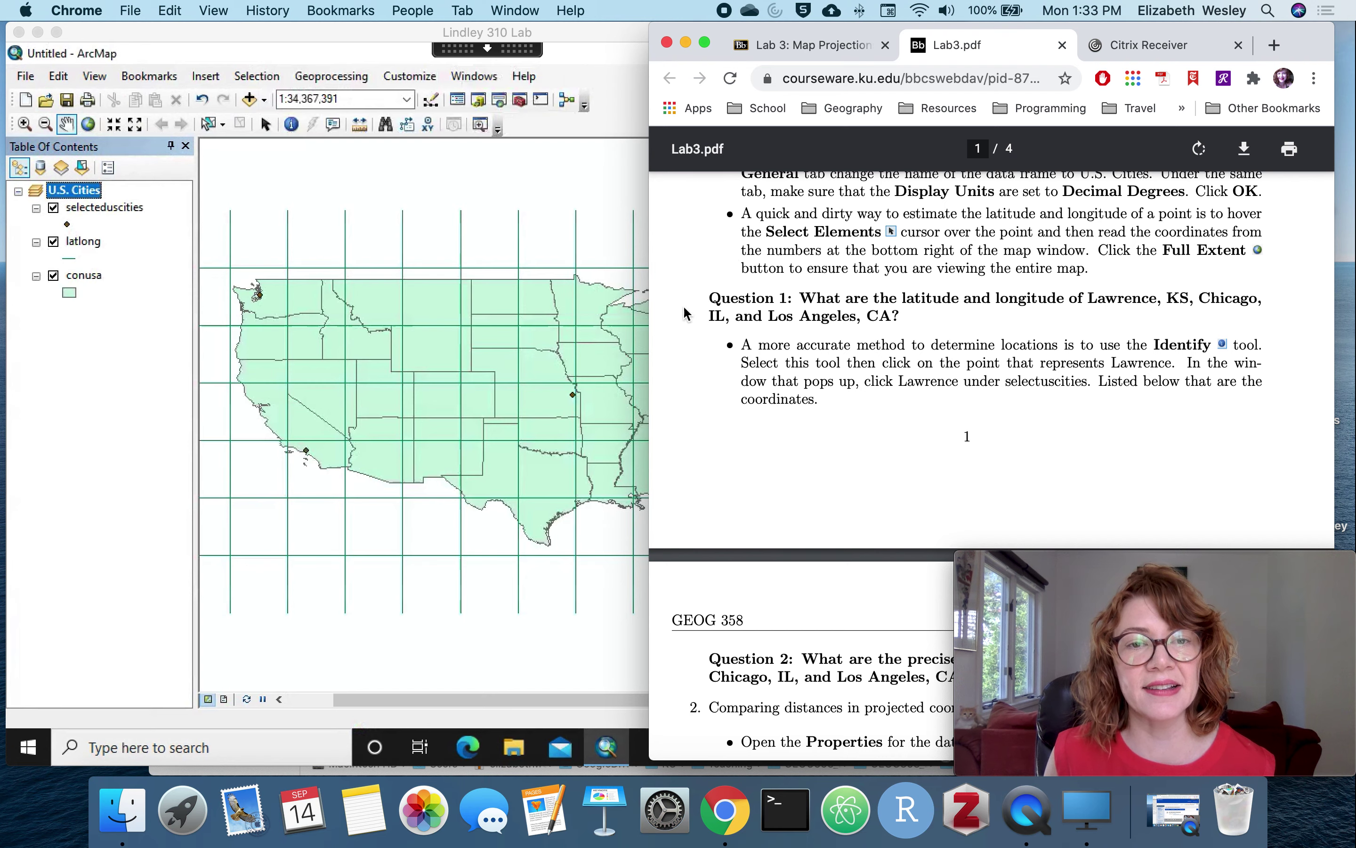
left_click(613, 96)
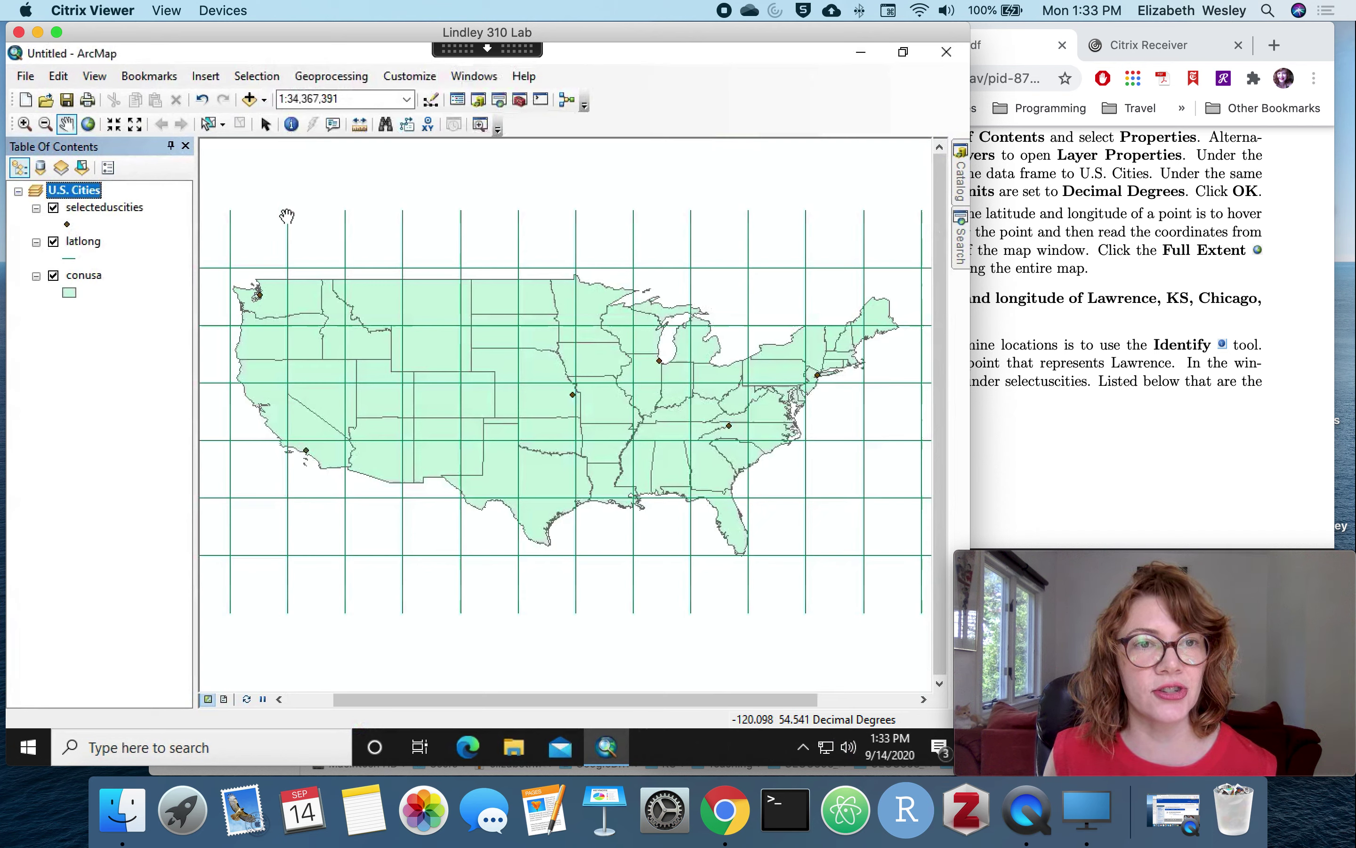
Step: Identify Lawrence, Kansas, reading its location as -95.319477, 38.922234
left_click(294, 126)
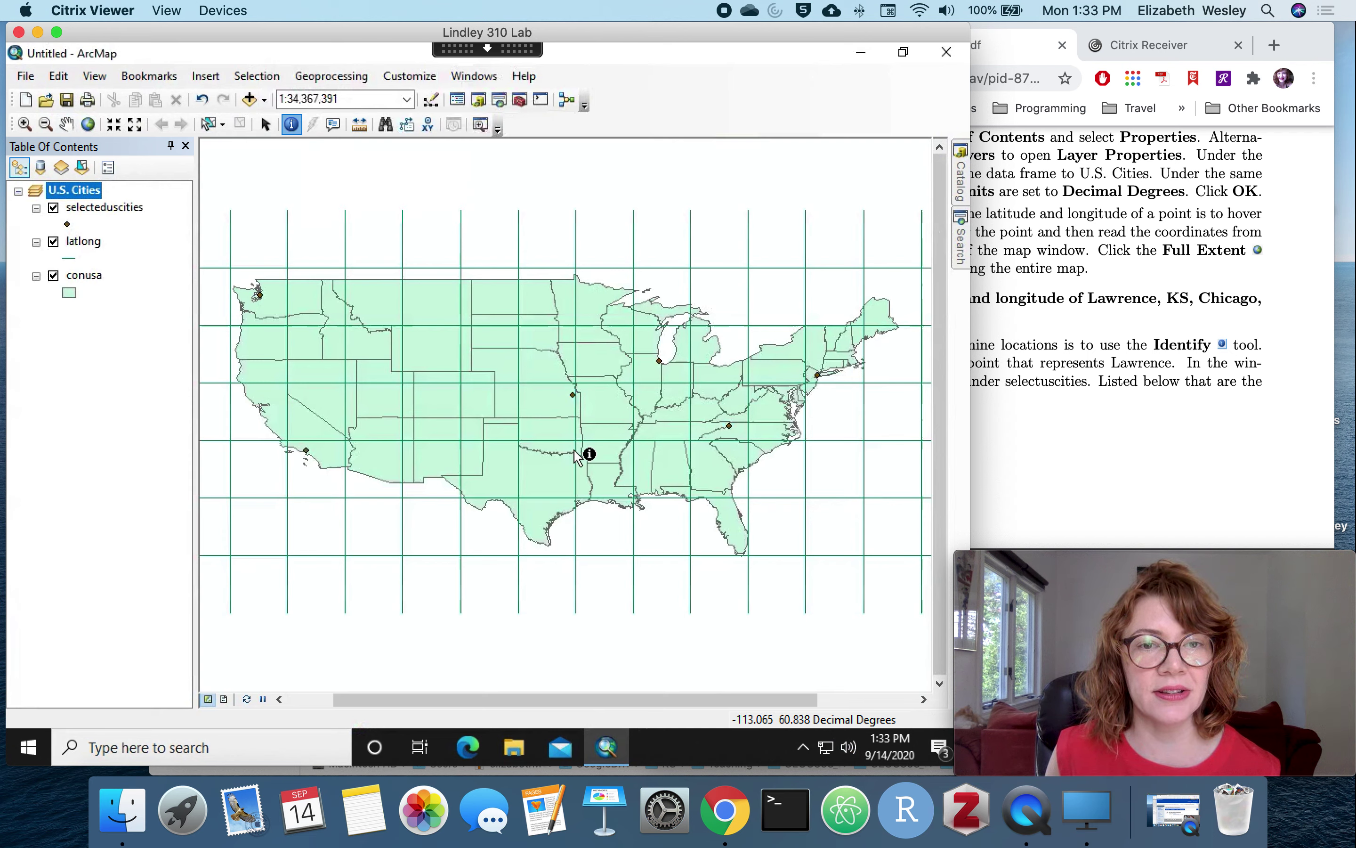
left_click(572, 395)
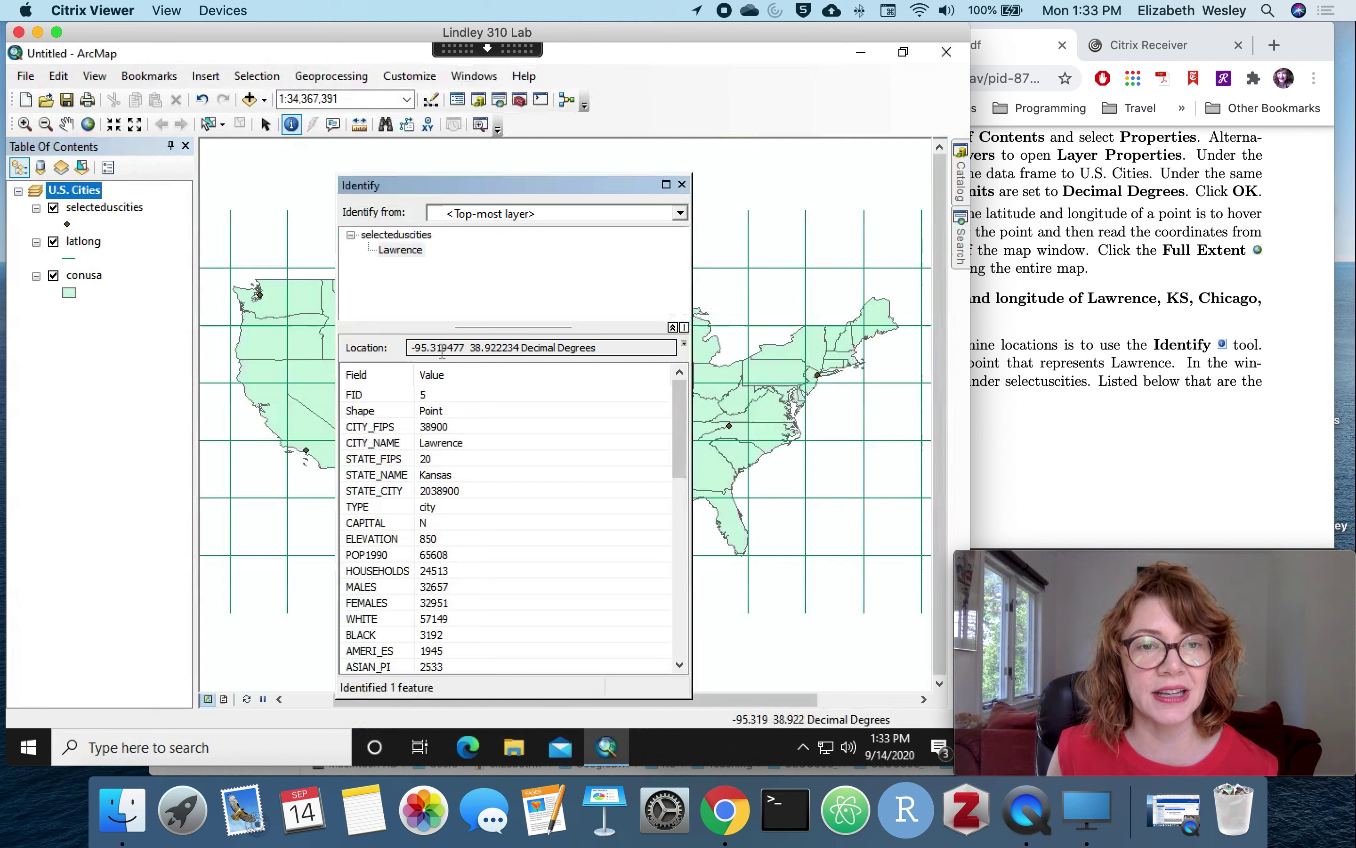
left_click_drag(431, 347, 462, 346)
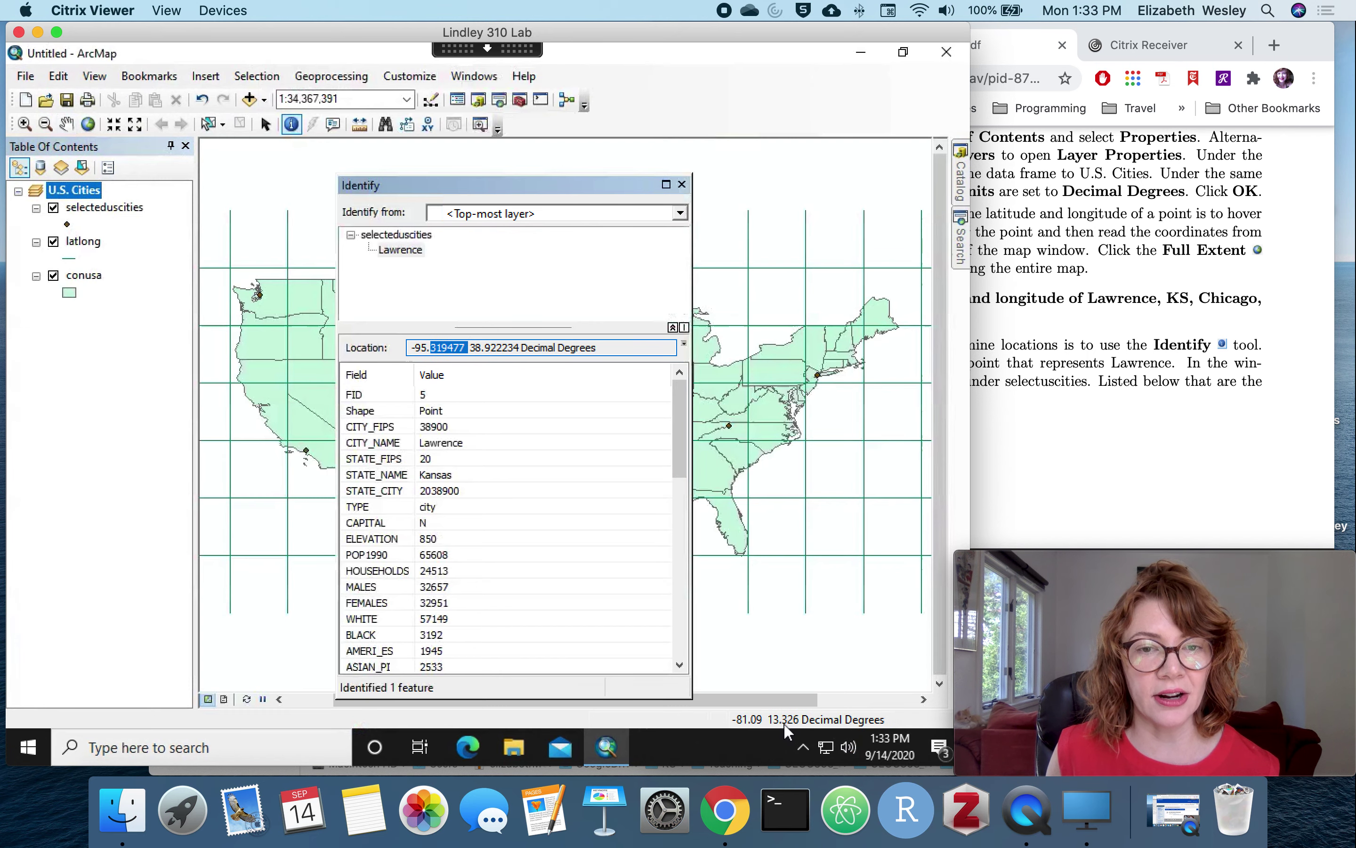
left_click(681, 184)
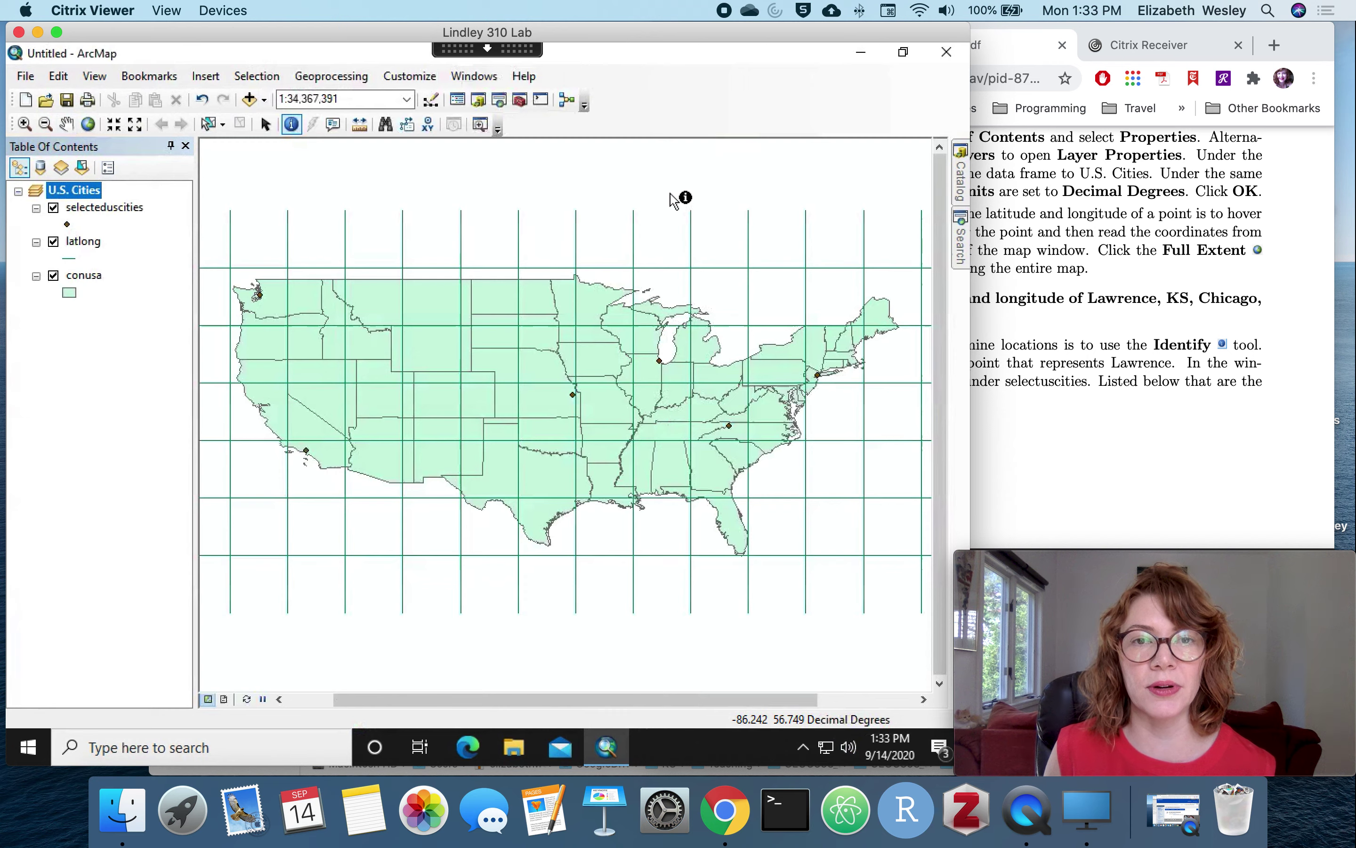
Step: Scroll the Lab3 PDF down toward Question 2
left_click(1087, 421)
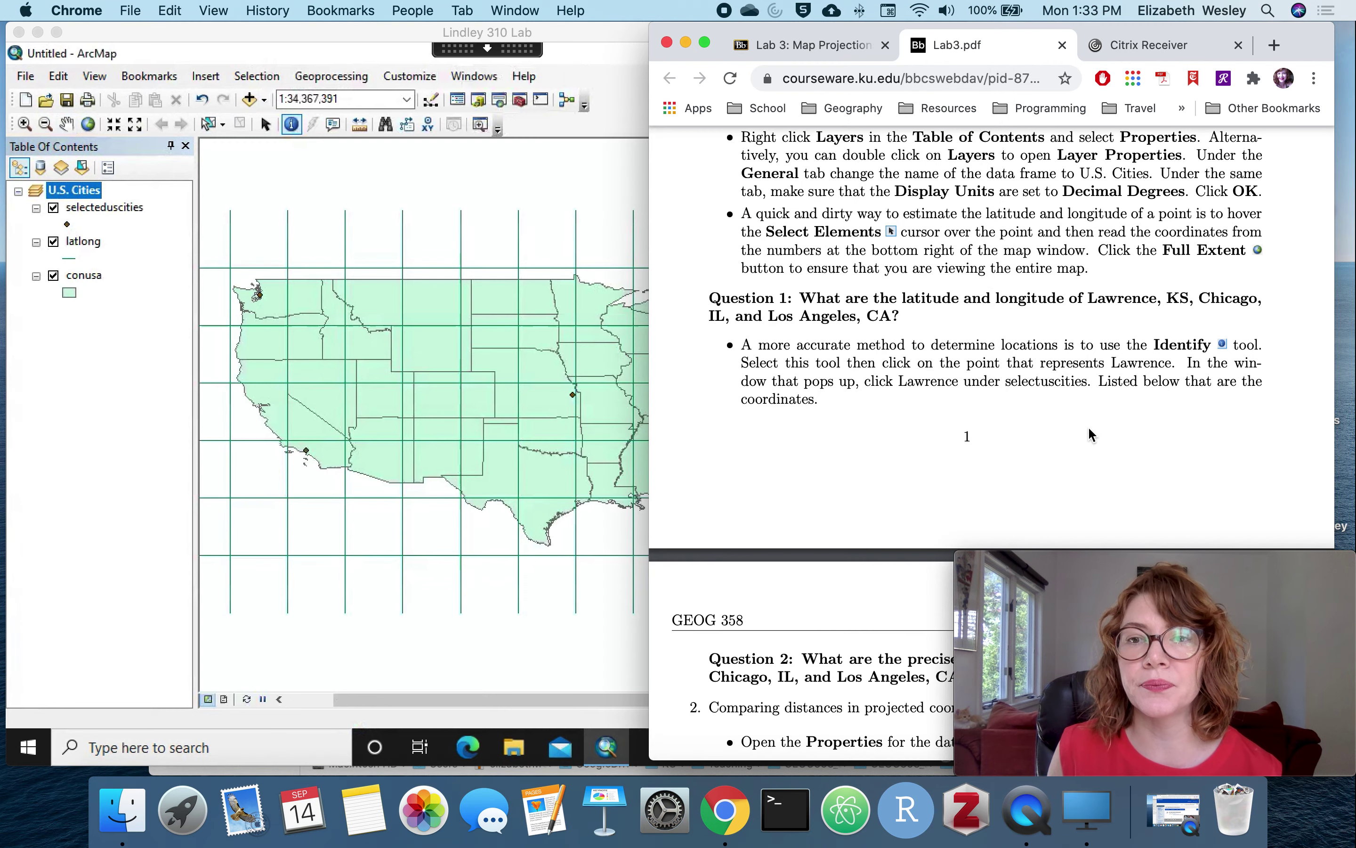
scroll(1088, 427, "down", 4)
scroll(1089, 432, "down", 6)
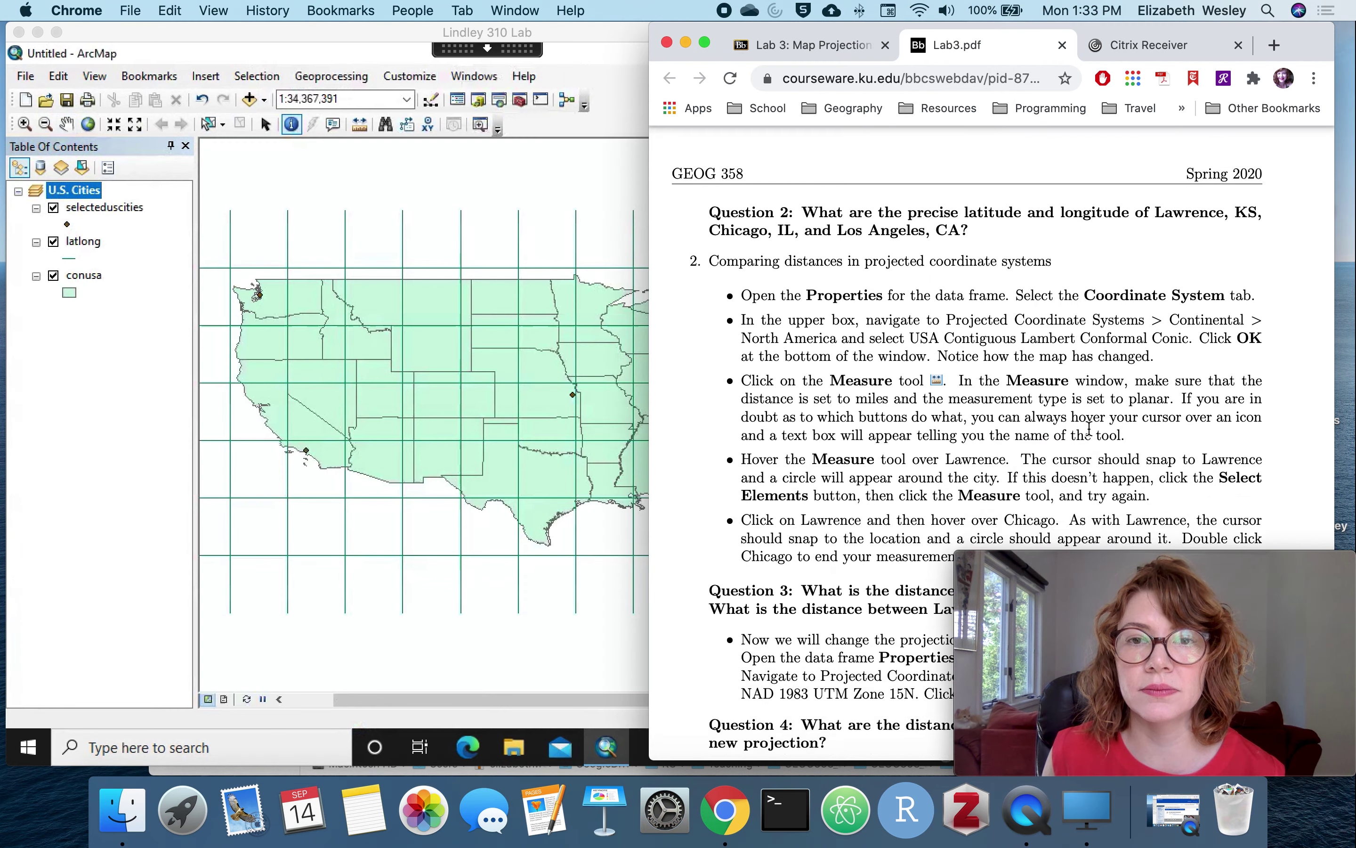
Step: Place a narrower ArcMap window beside the Lab3 PDF showing the Question 2 steps
scroll(1090, 430, "down", 2)
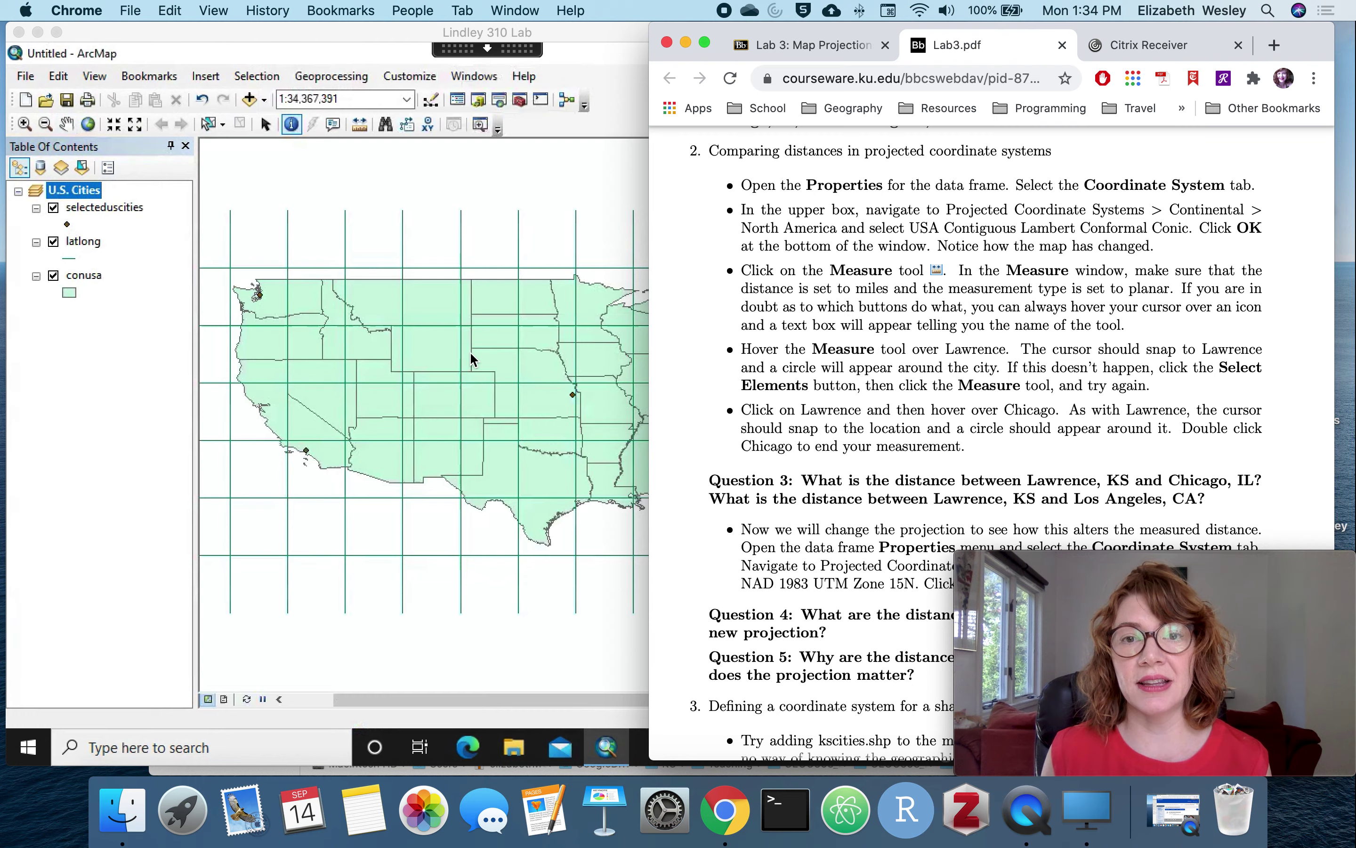
left_click(634, 33)
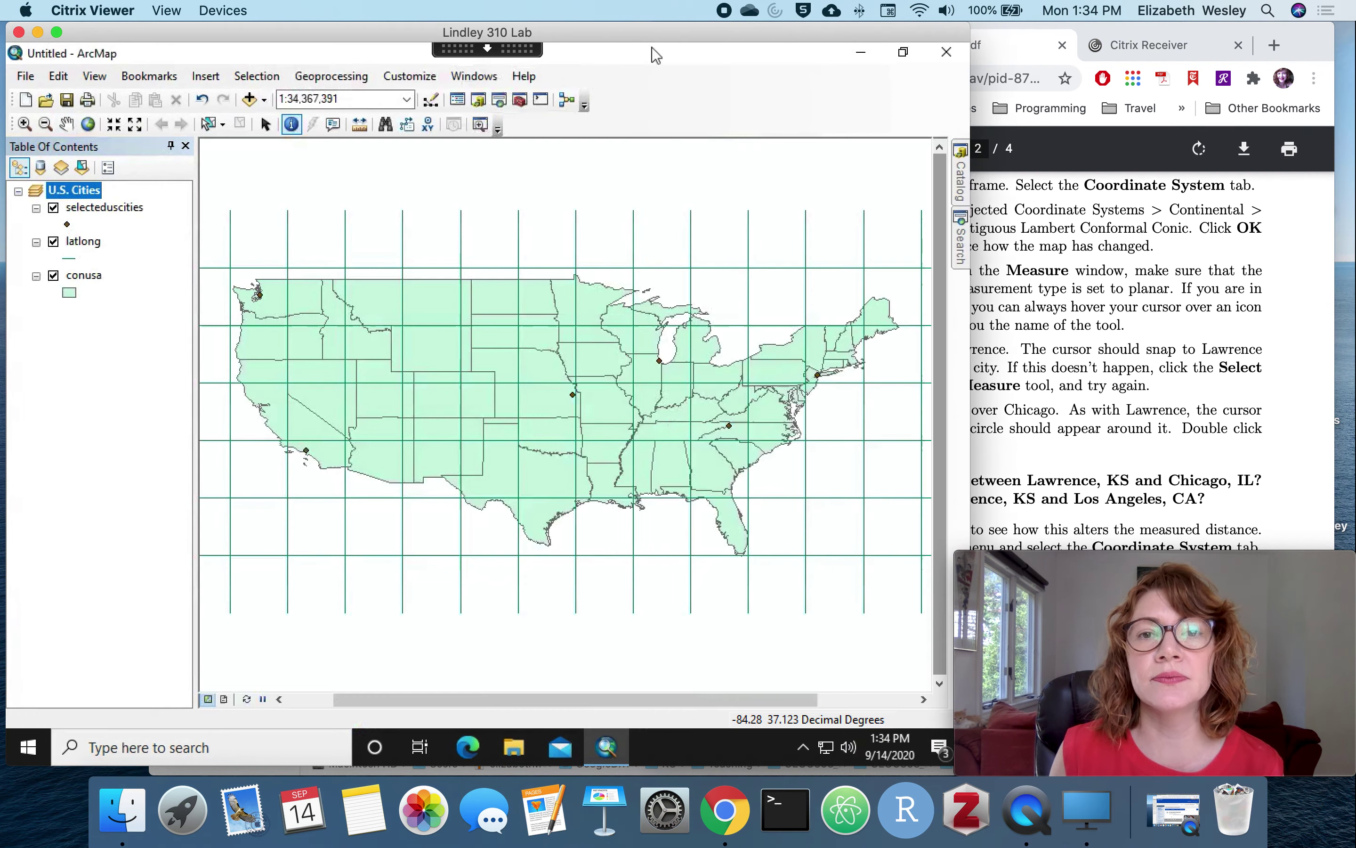
left_click_drag(970, 207, 688, 207)
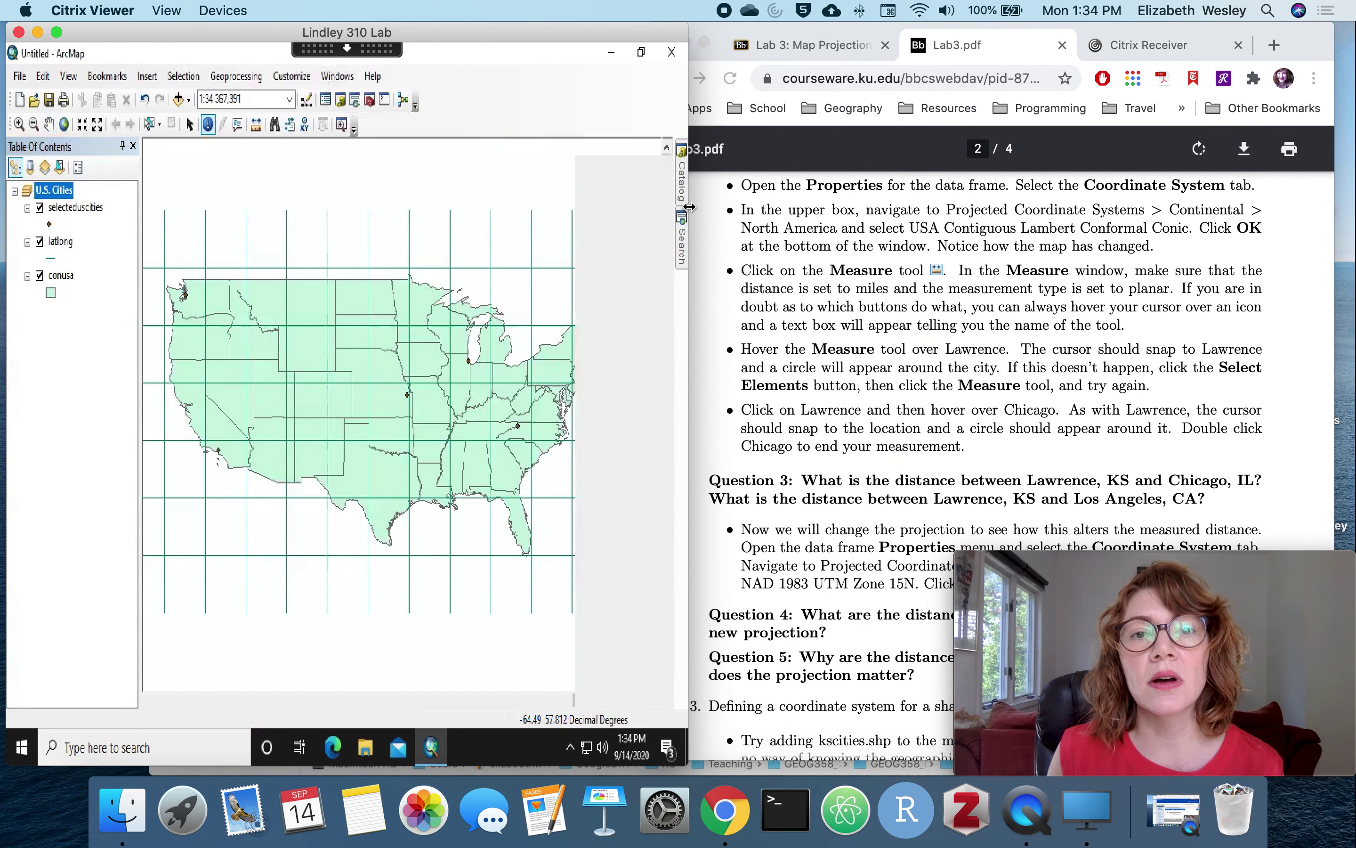
left_click_drag(1306, 44, 347, 759)
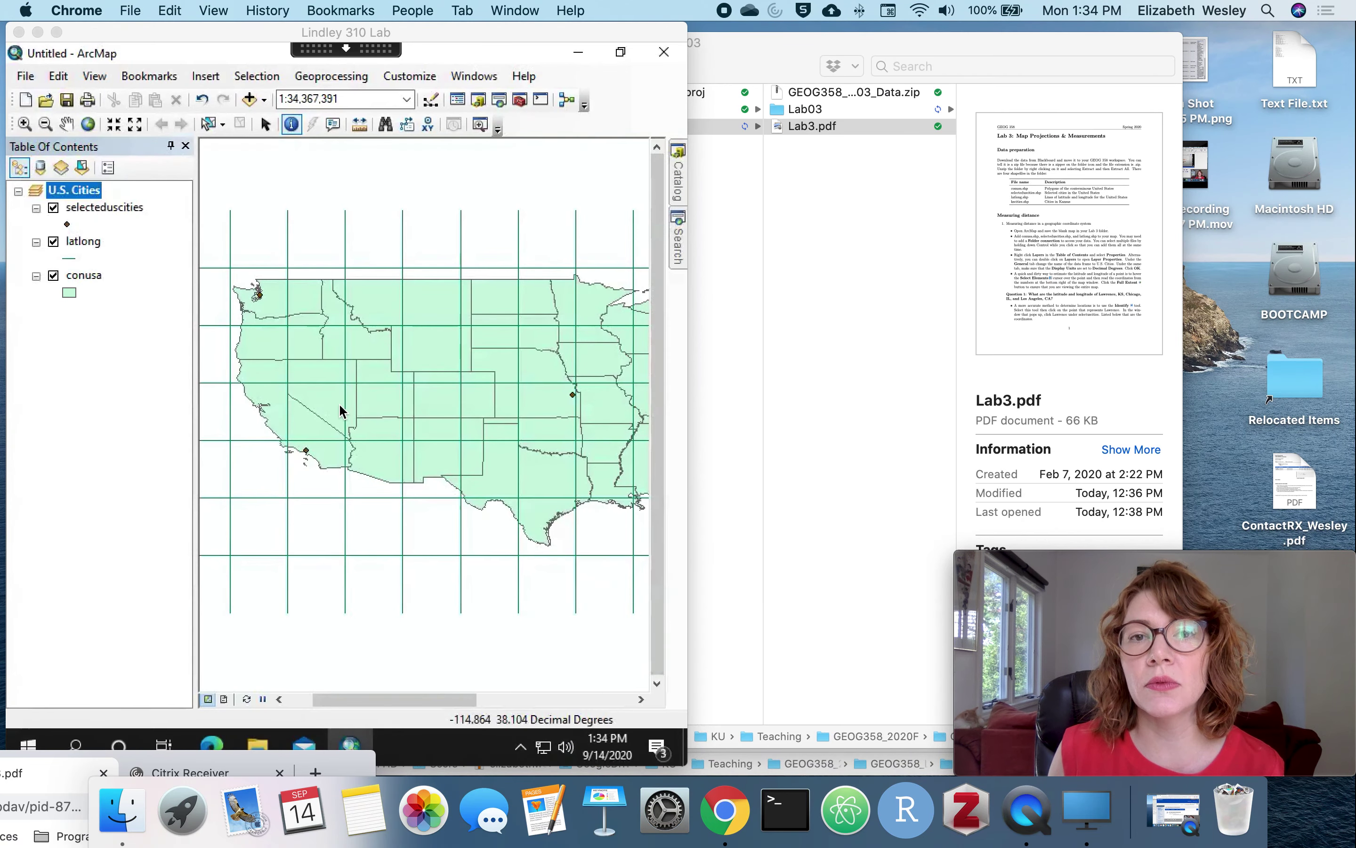
left_click_drag(348, 755, 1333, 55)
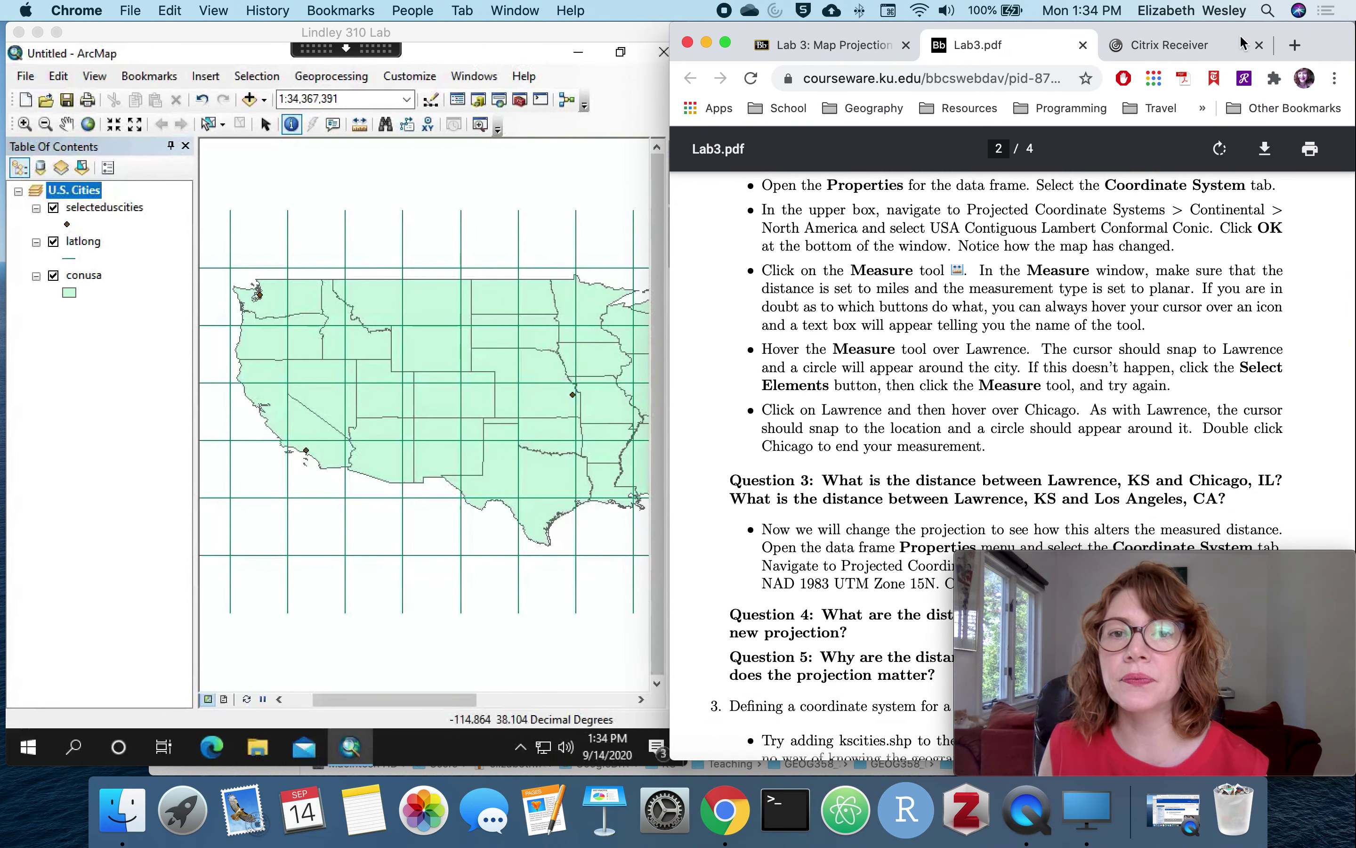
left_click(92, 192)
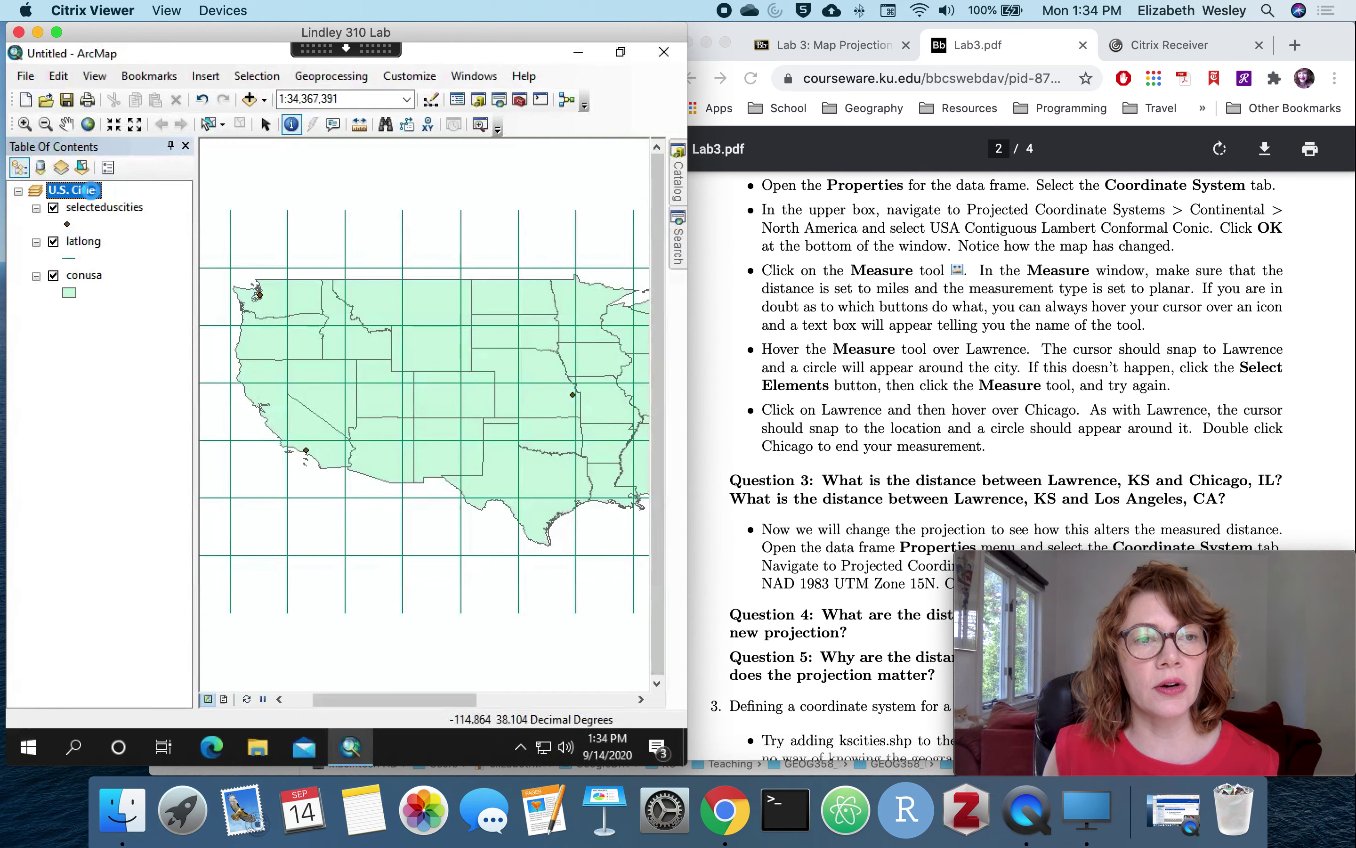
Step: Project the U.S. Cities data frame to USA Contiguous Lambert Conformal Conic (Continental > North America)
double_click(93, 192)
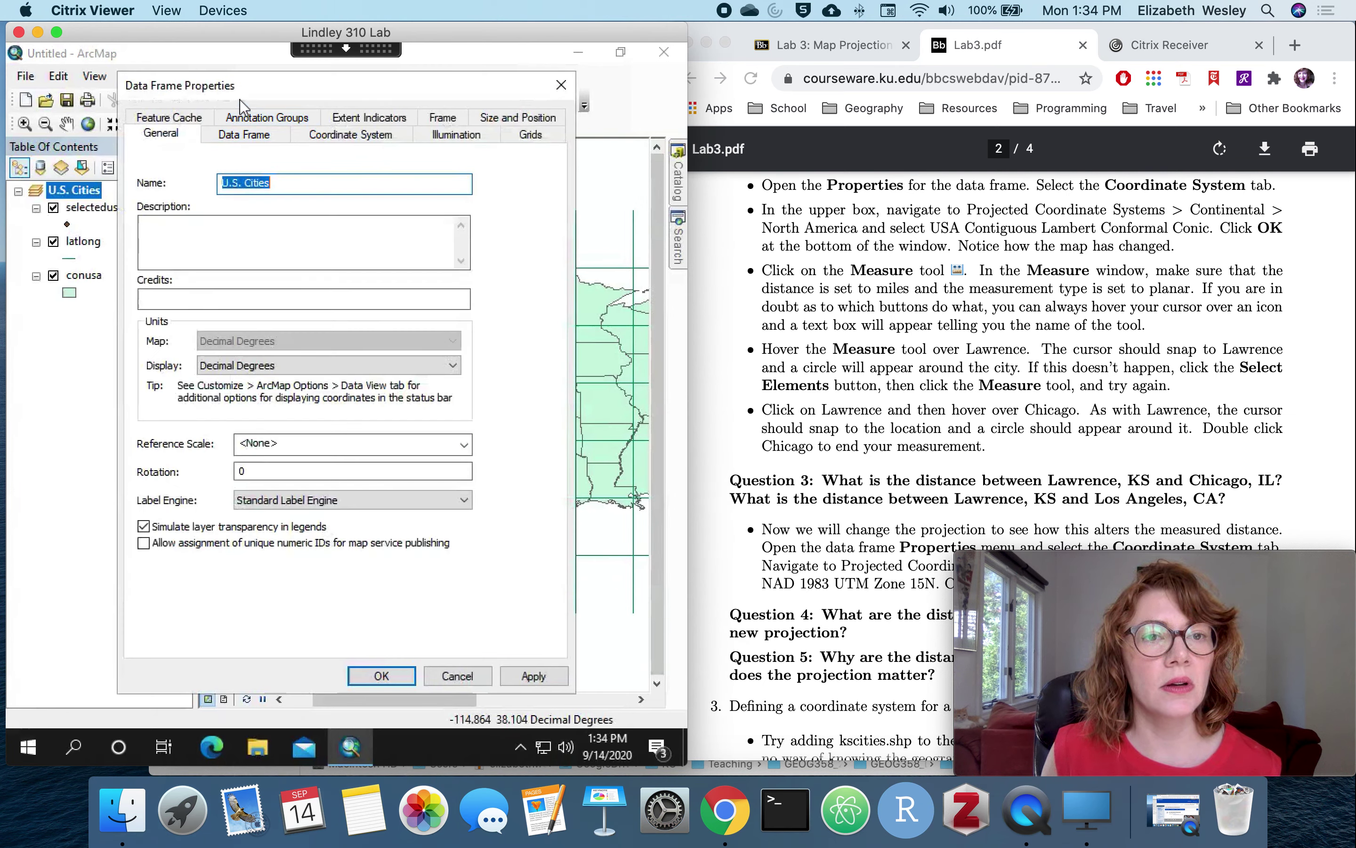
left_click(346, 141)
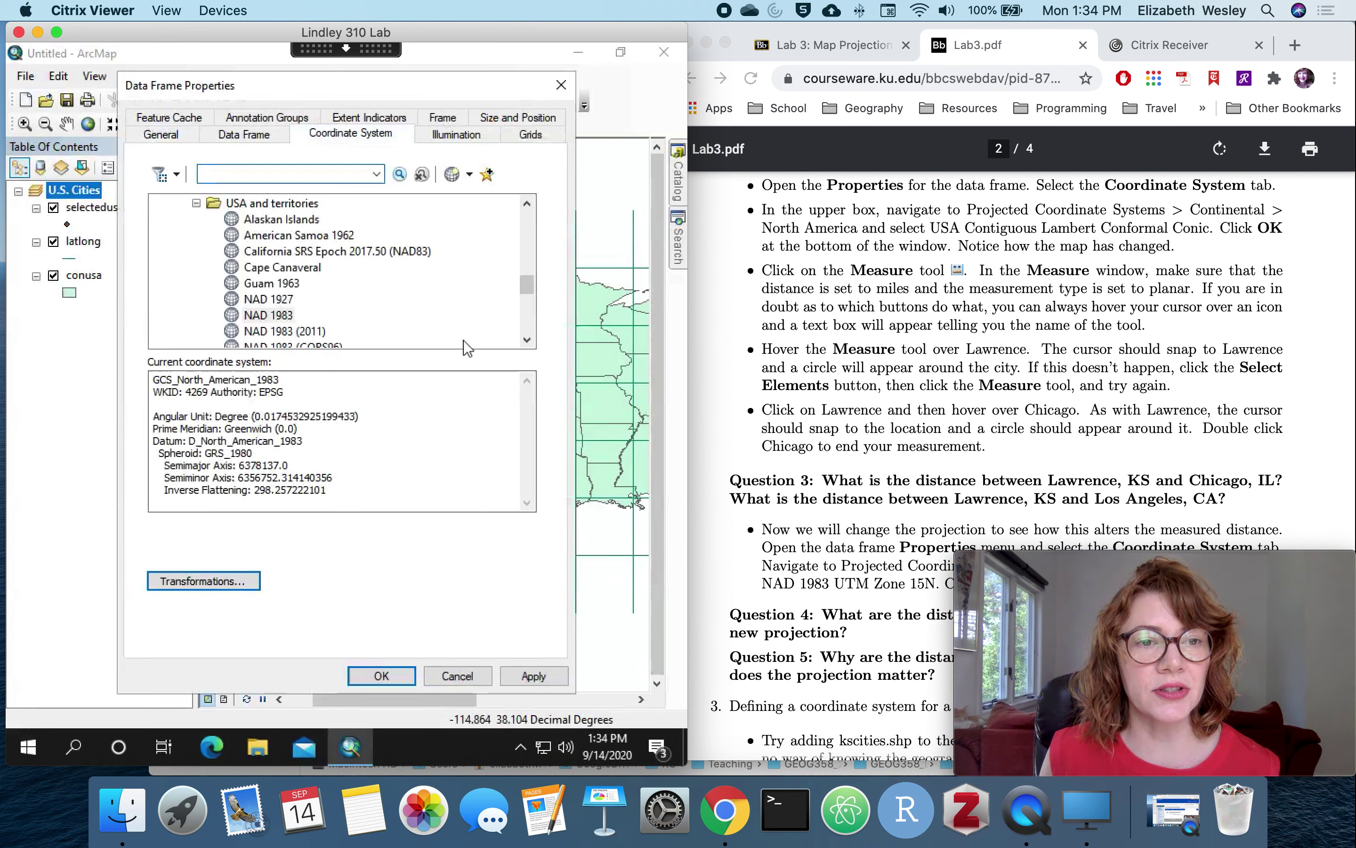
left_click(196, 203)
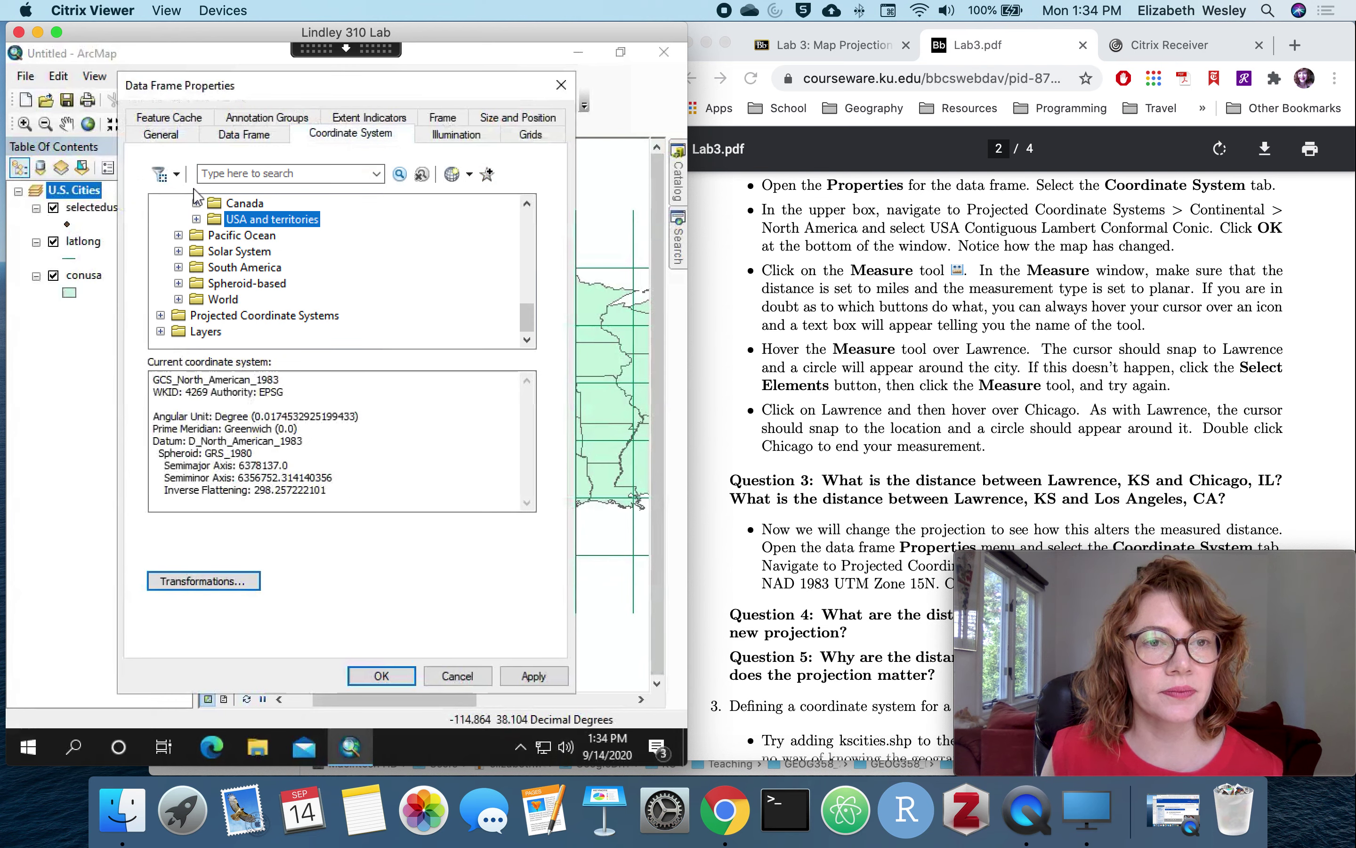
left_click(161, 315)
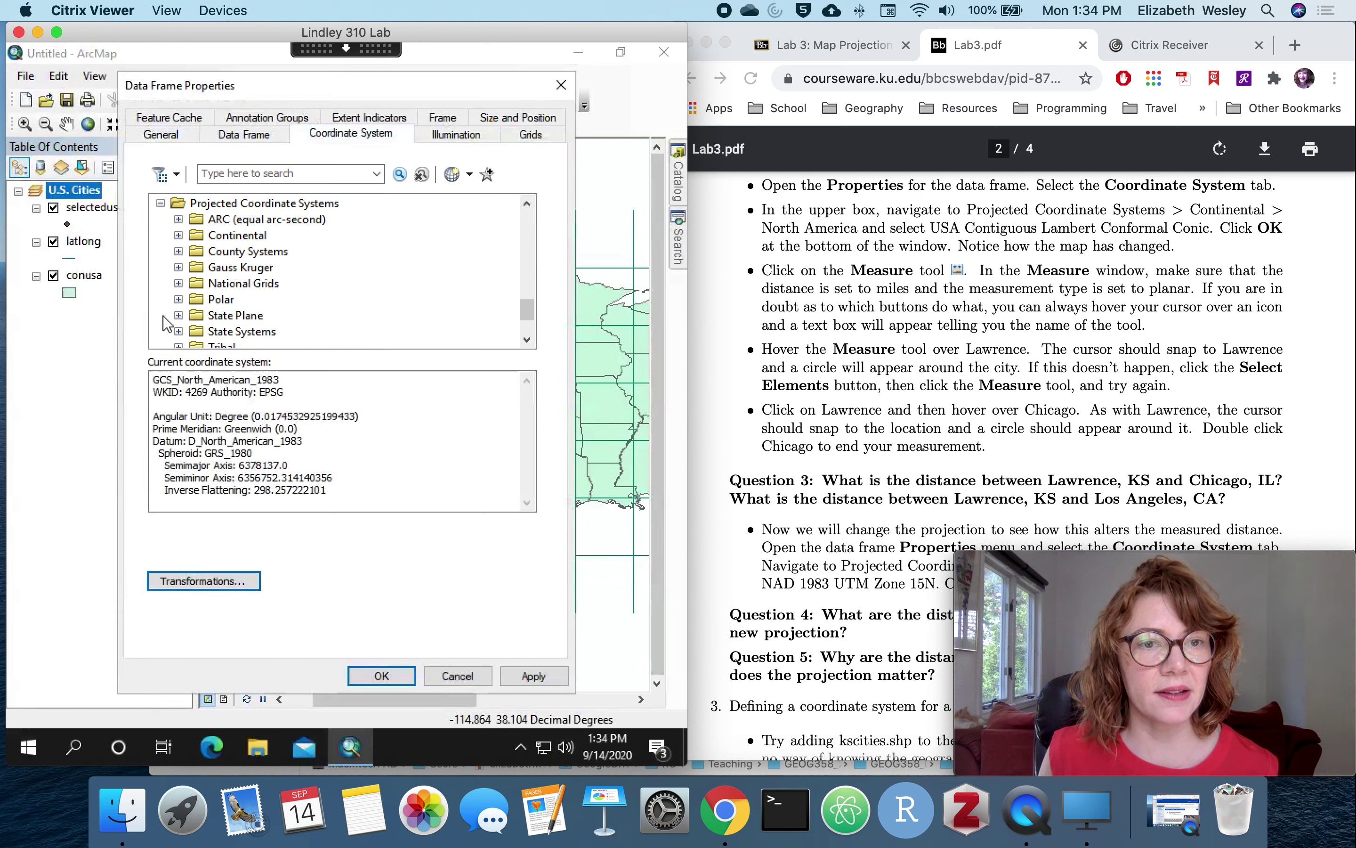
left_click(178, 236)
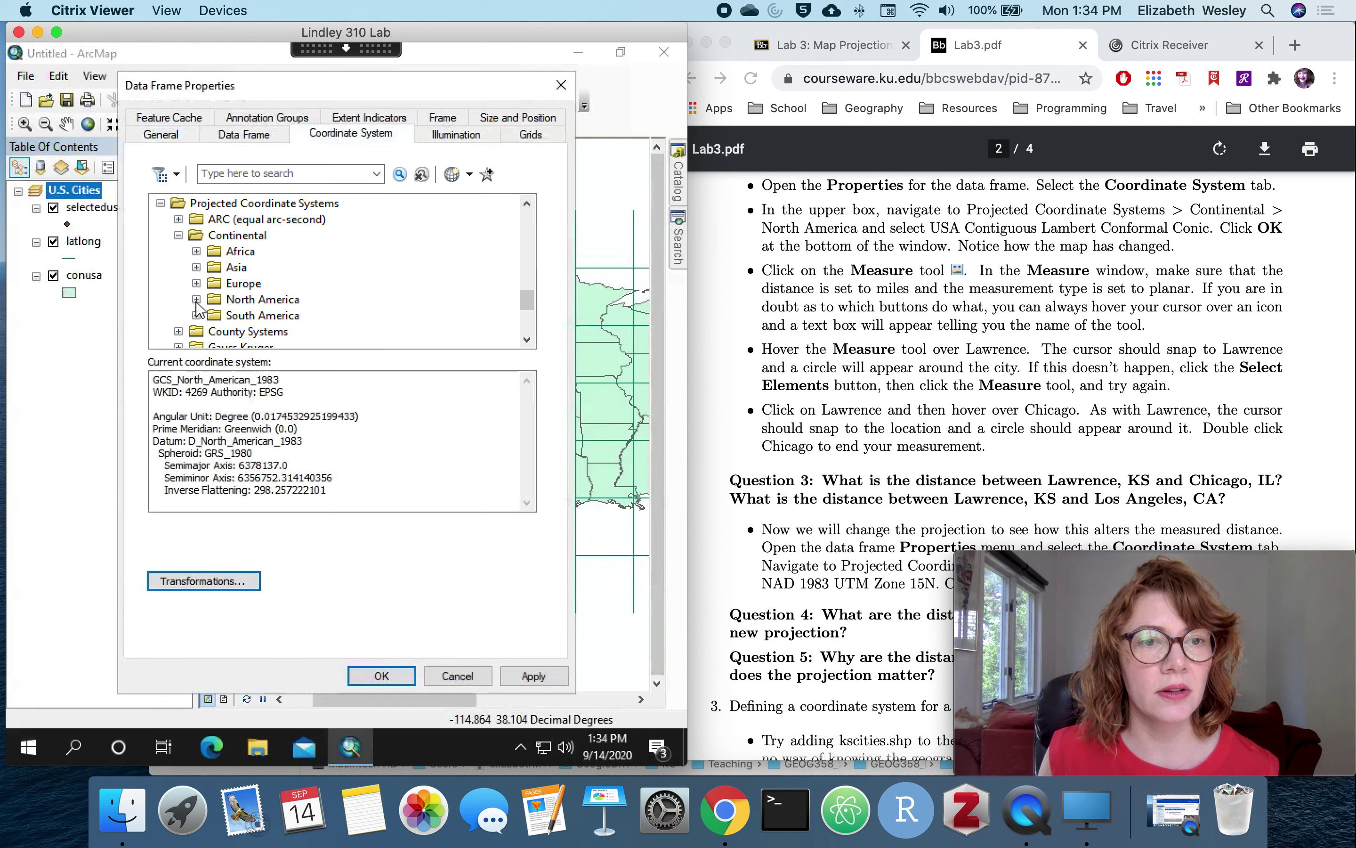
scroll(203, 308, "down", 1)
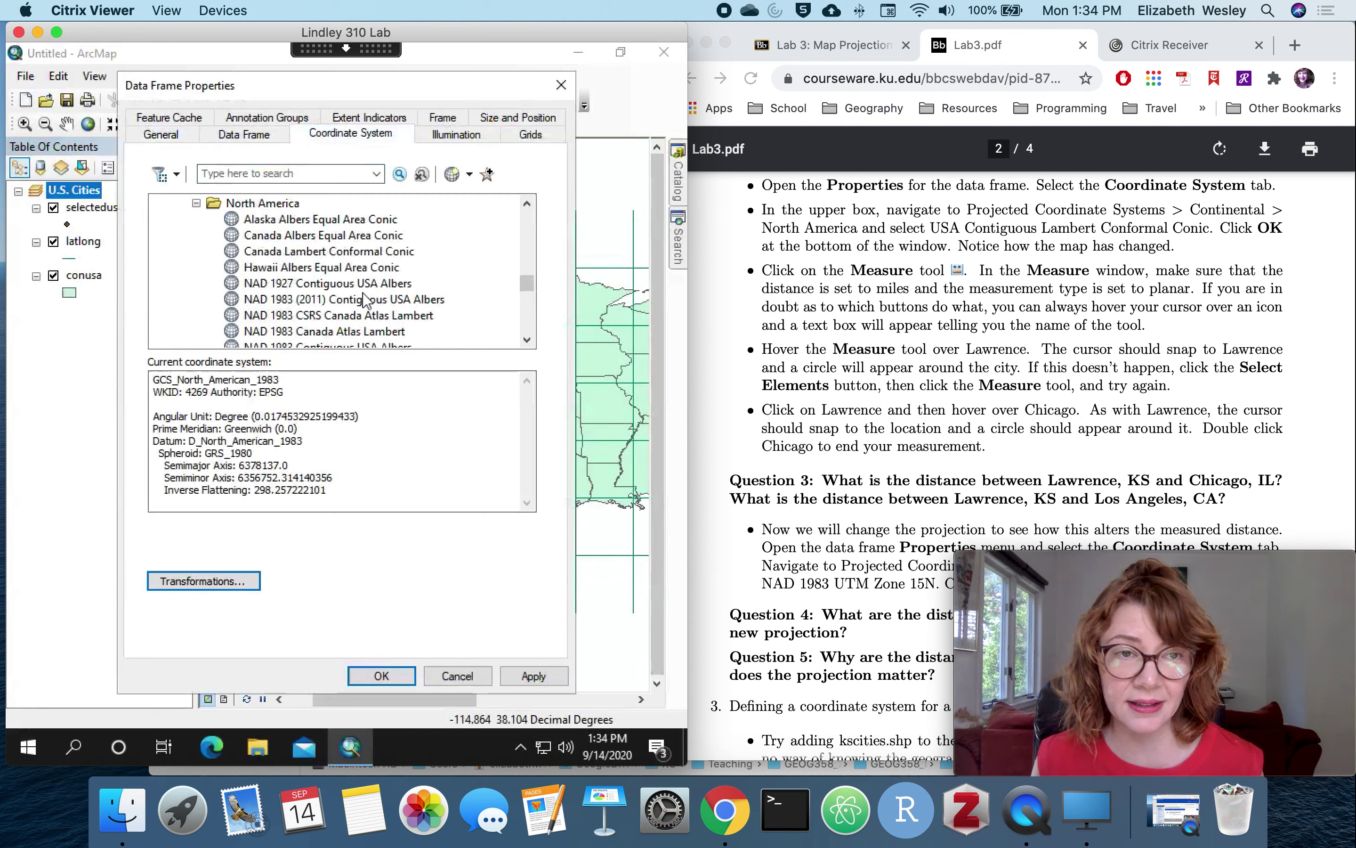
scroll(364, 300, "down", 5)
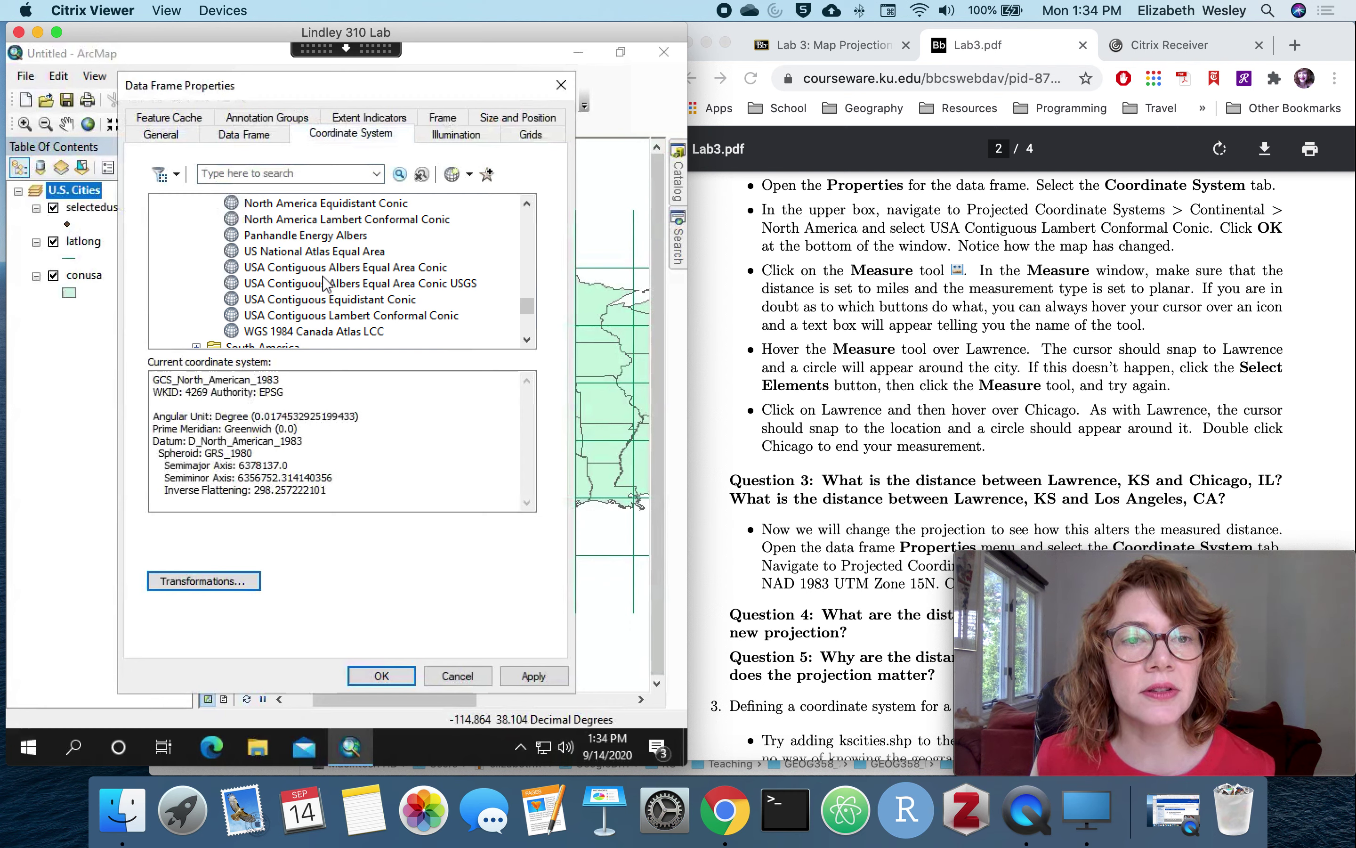
left_click(334, 317)
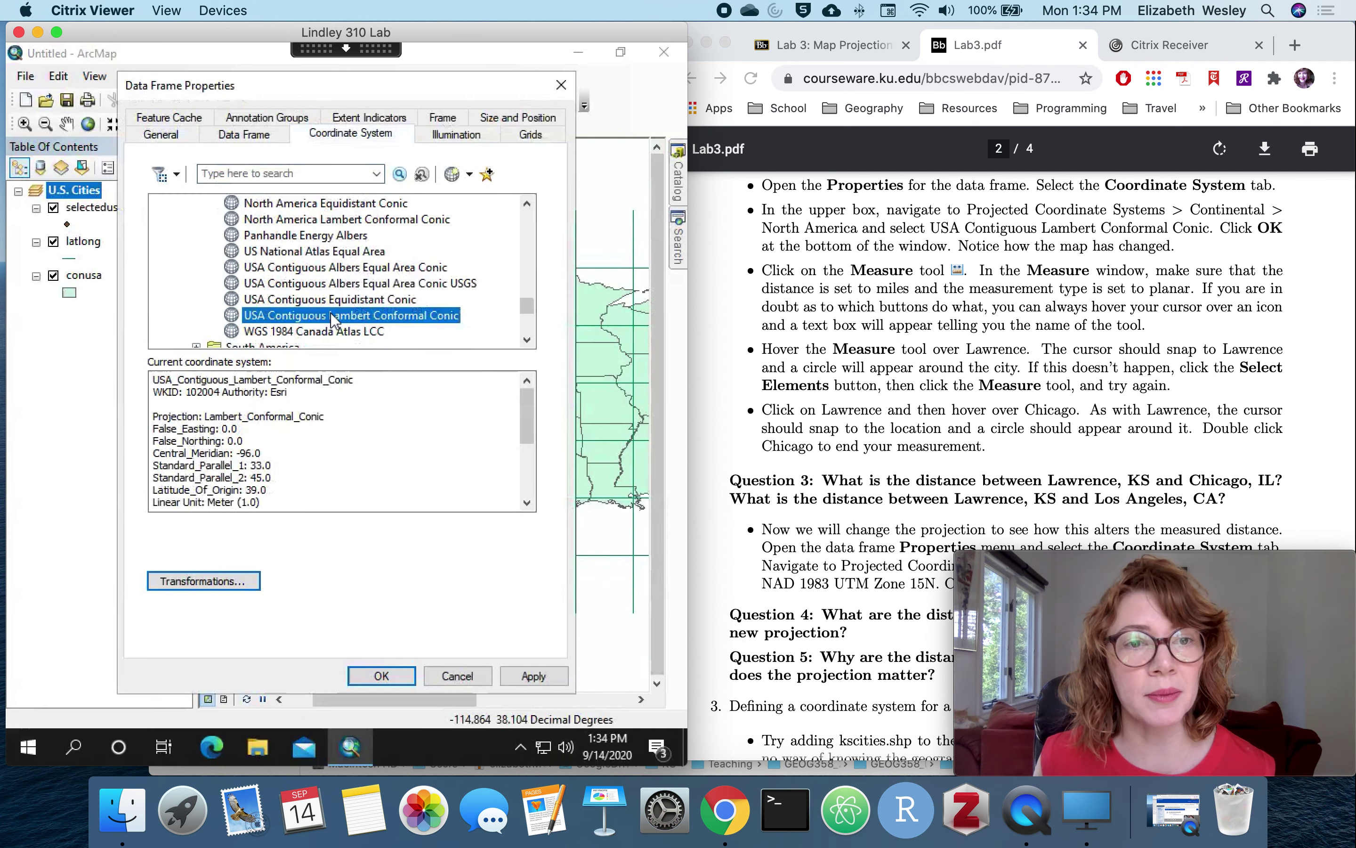
left_click(381, 676)
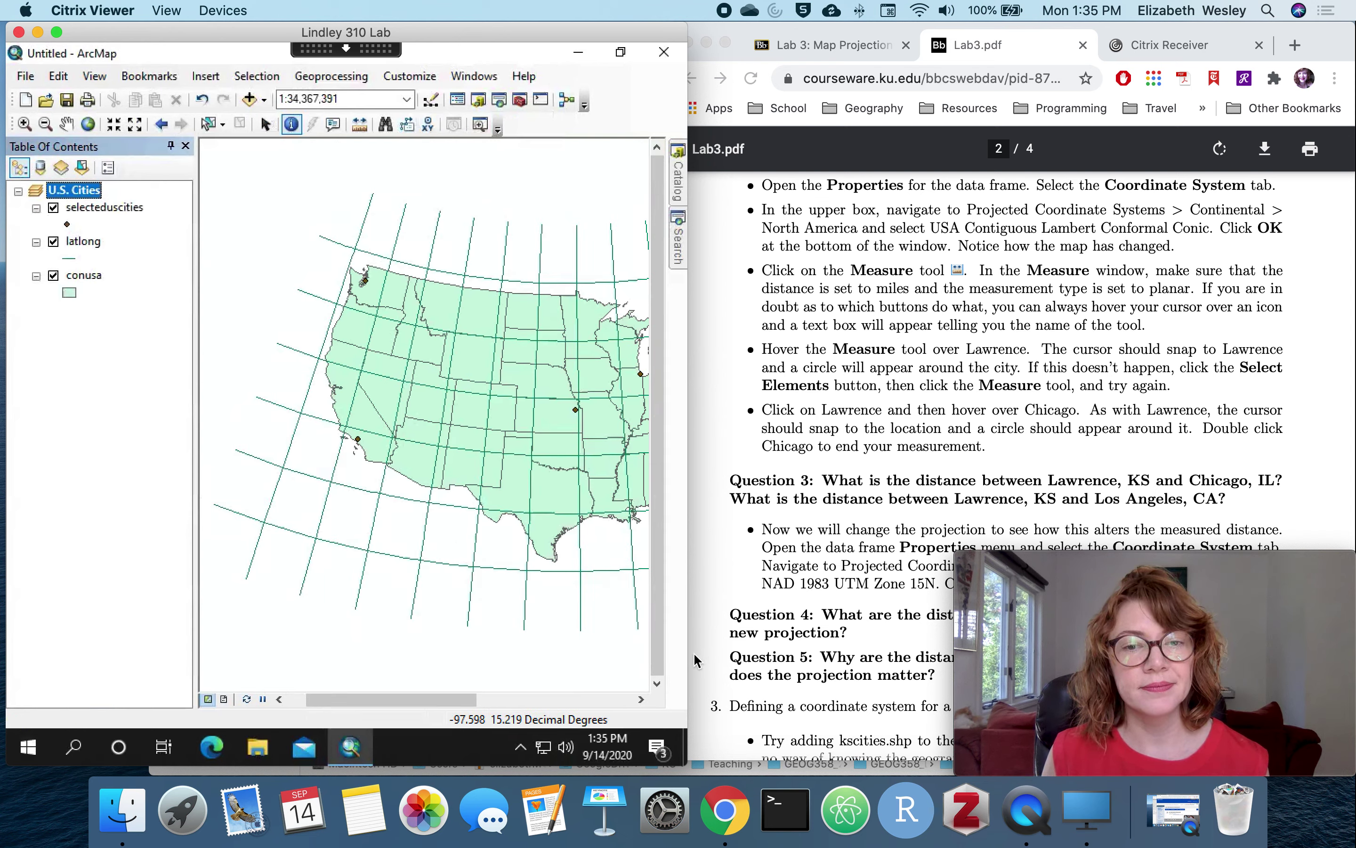
Step: Widen the ArcMap window and open the Measure tool
left_click_drag(689, 659, 756, 653)
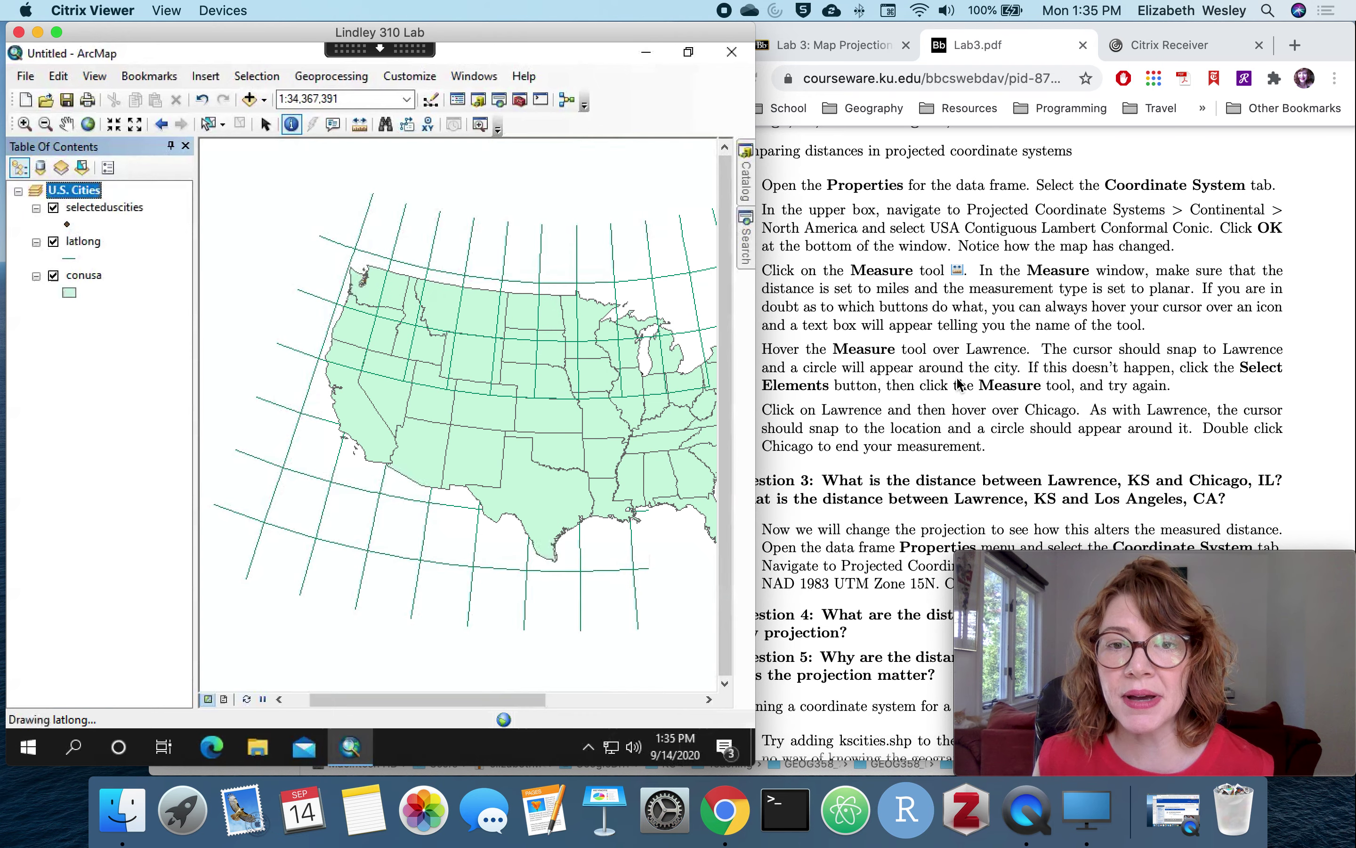
scroll(959, 379, "down", 5)
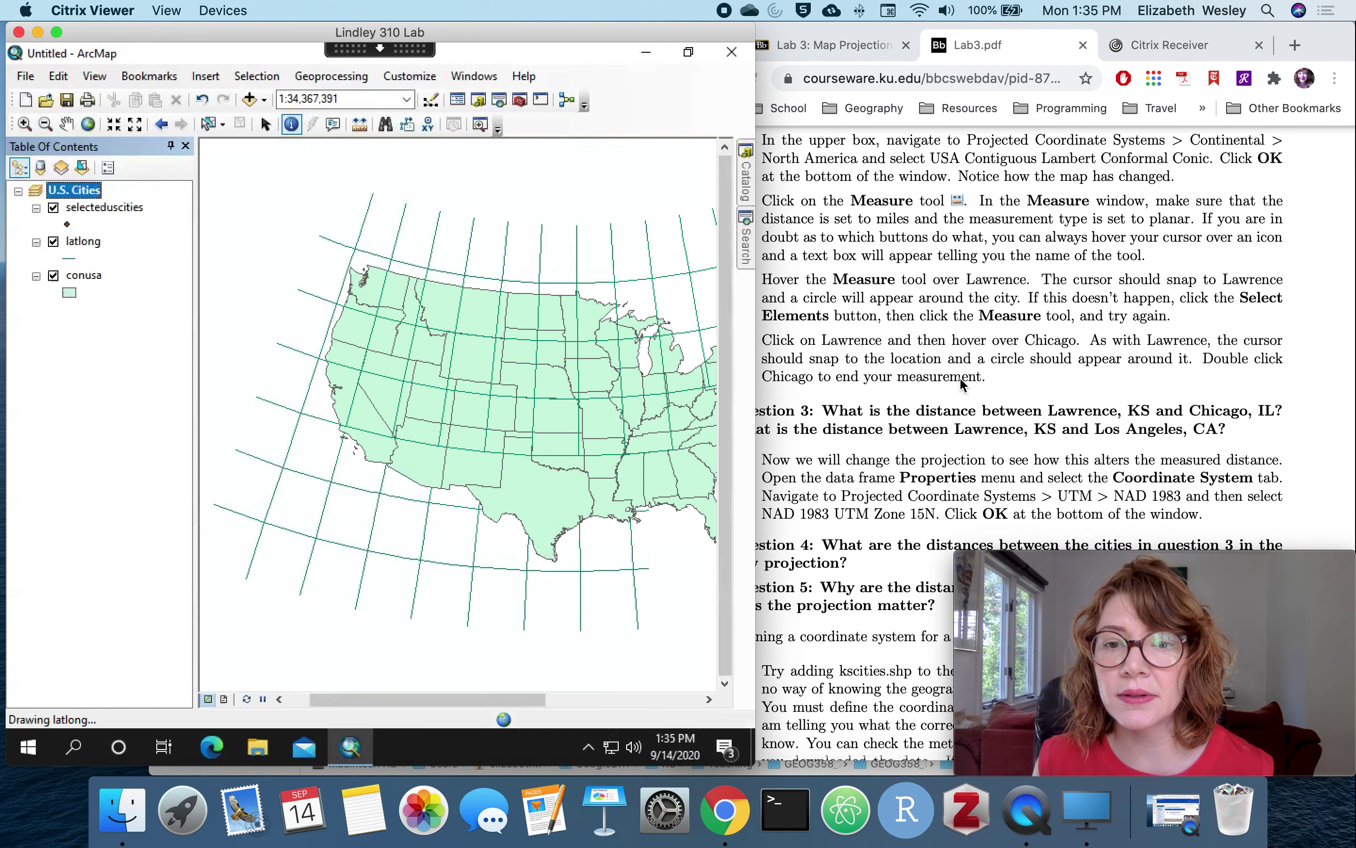
left_click(360, 126)
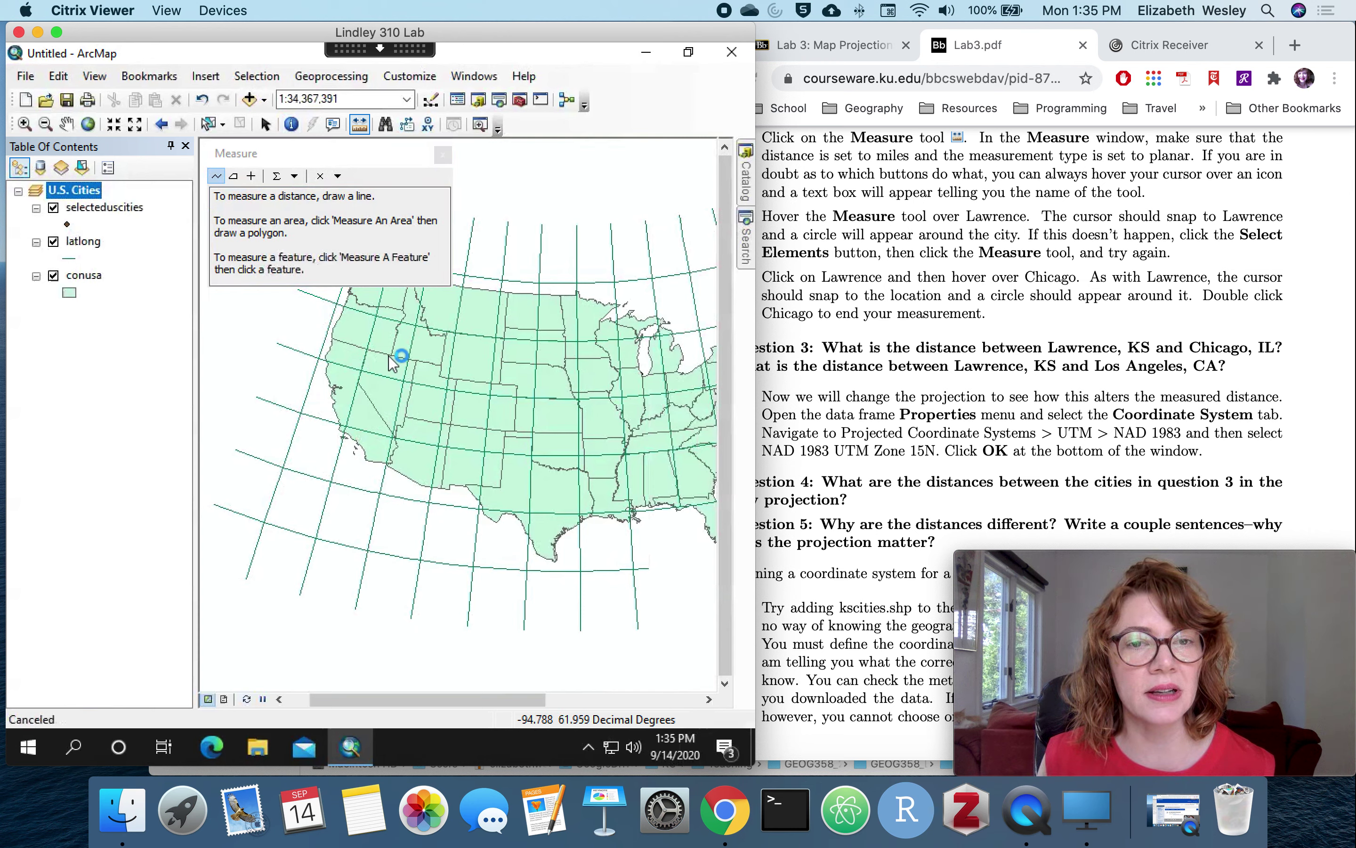
Step: Close the Measure window and refresh the Lambert-projected map to show the city points
left_click(443, 154)
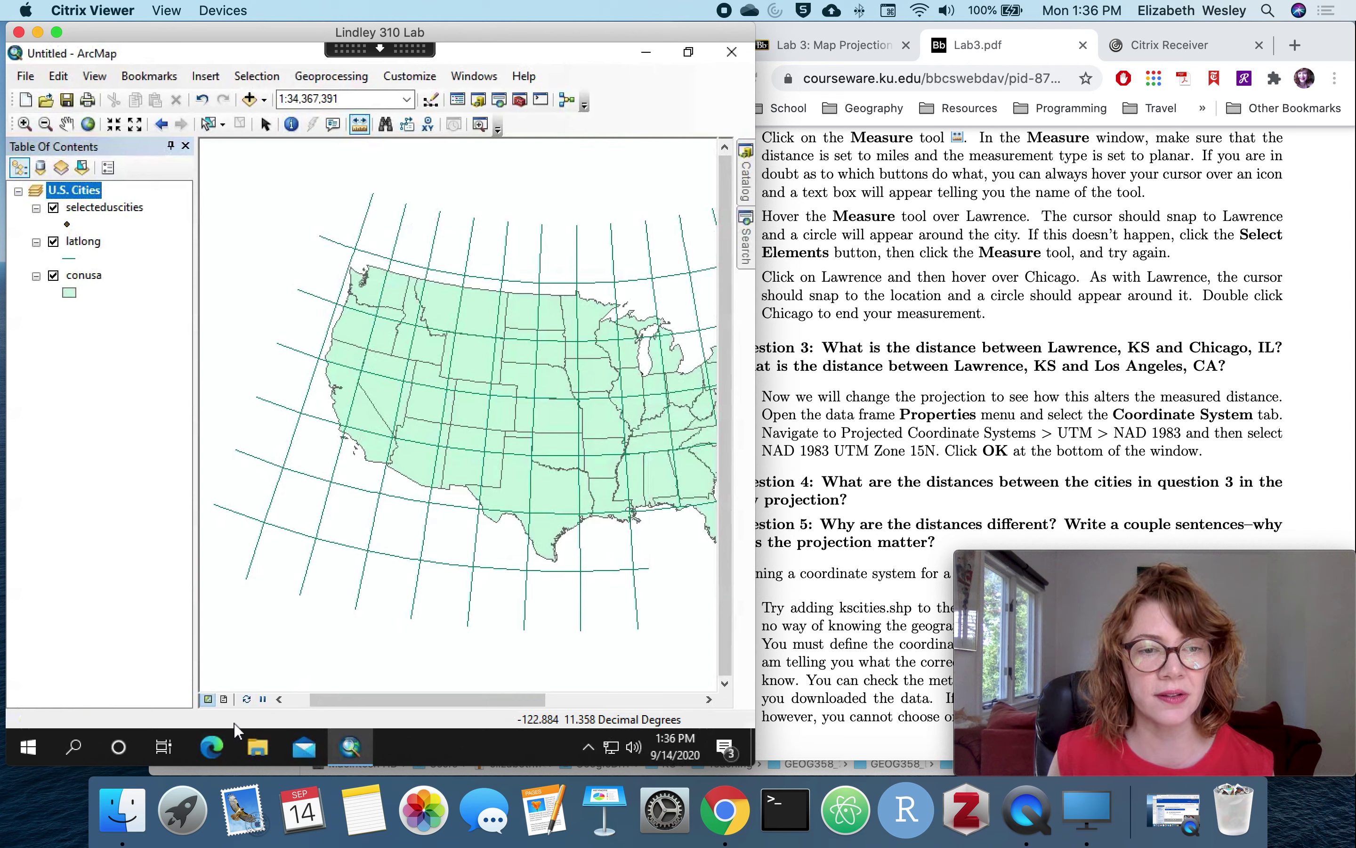
left_click(248, 699)
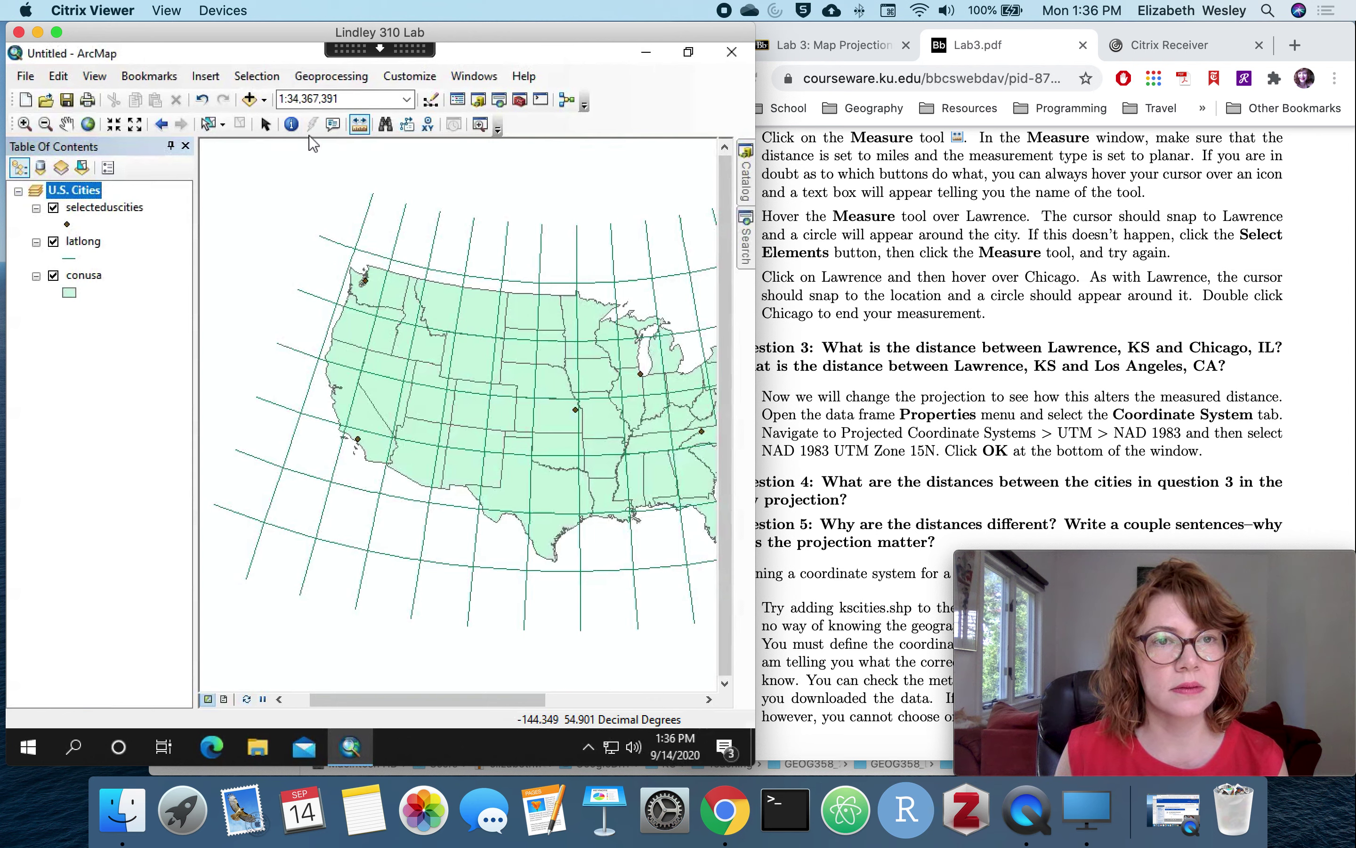
Step: Measure a planar line from Los Angeles to Lawrence, totalling 2,302,090.757263 meters
left_click(359, 125)
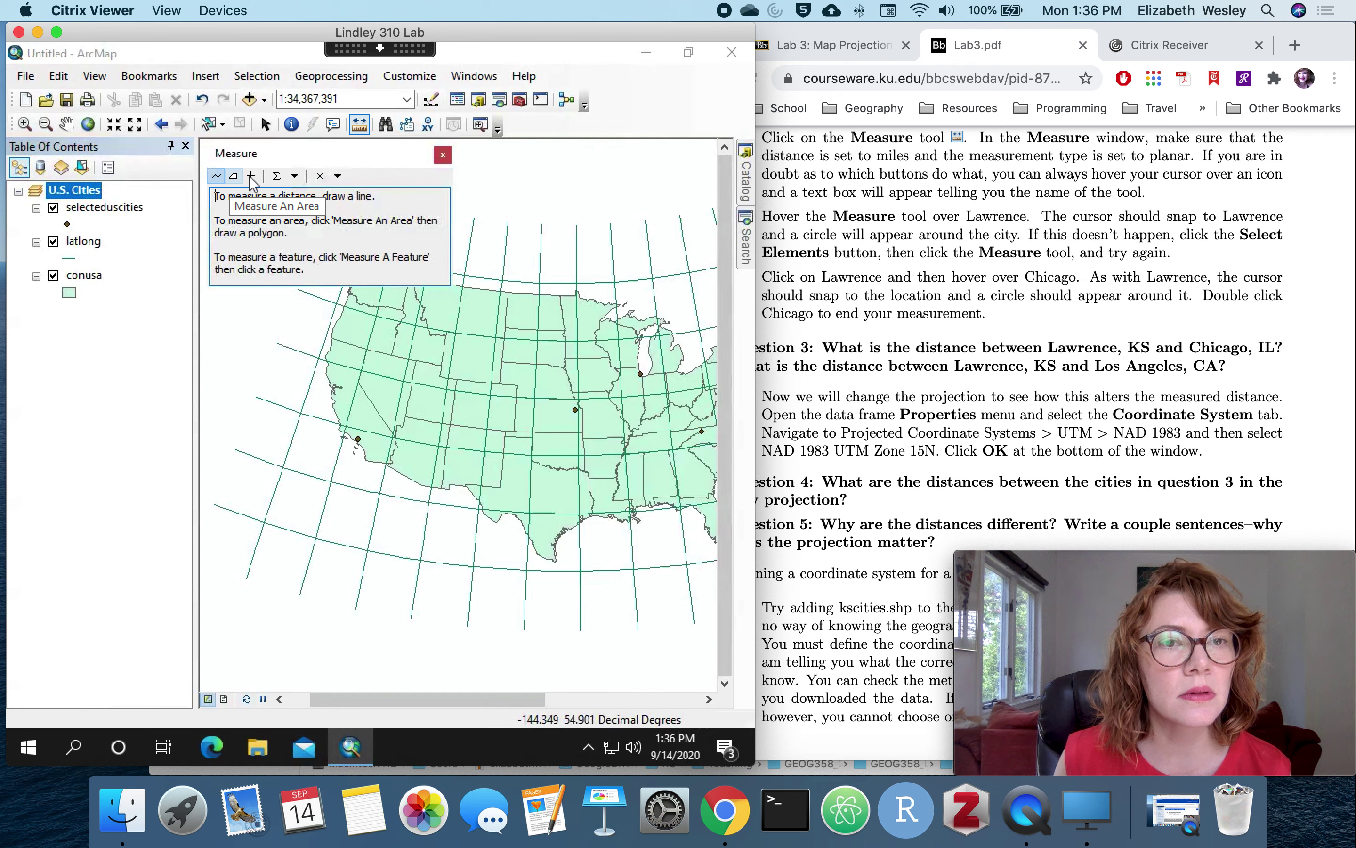
left_click(338, 177)
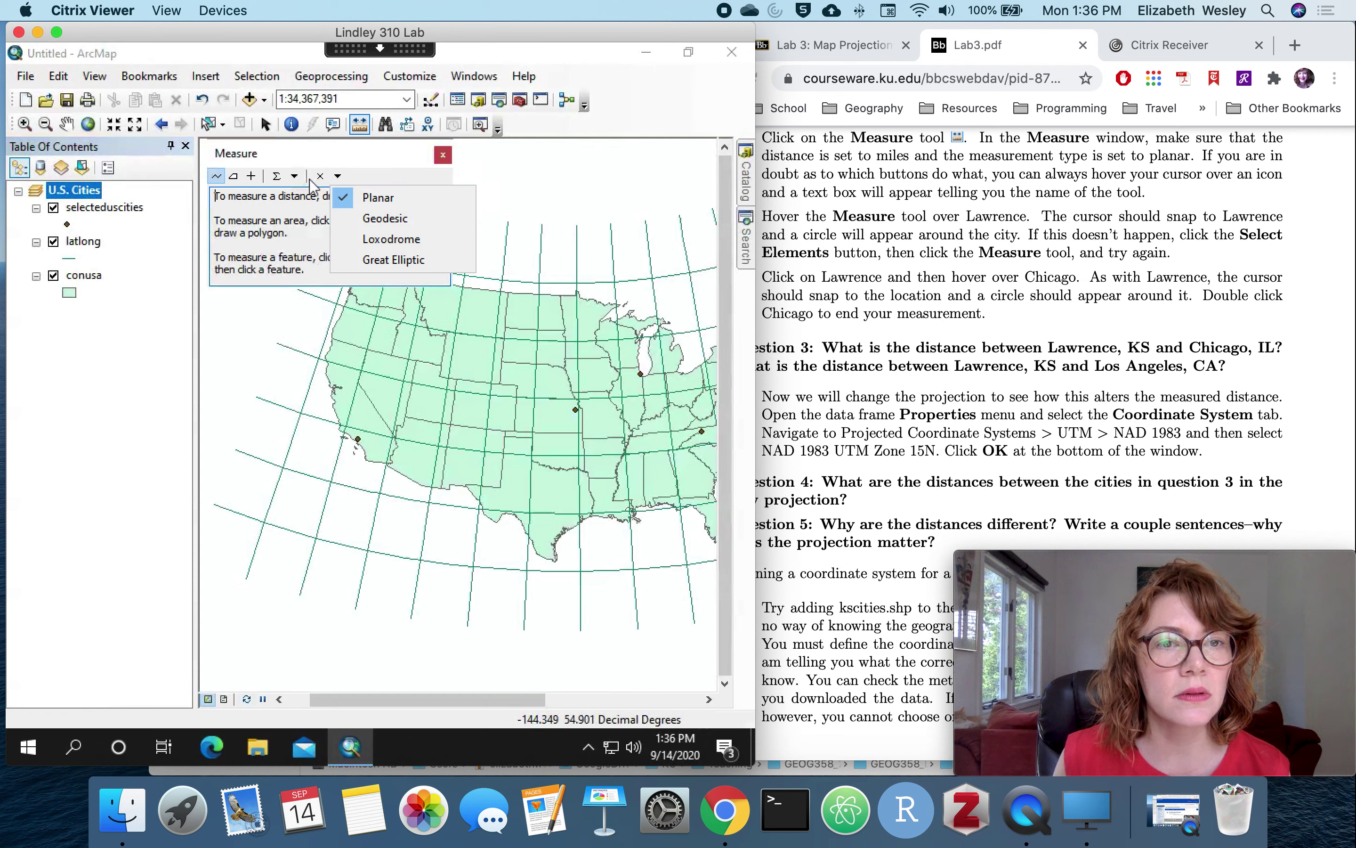
left_click(295, 176)
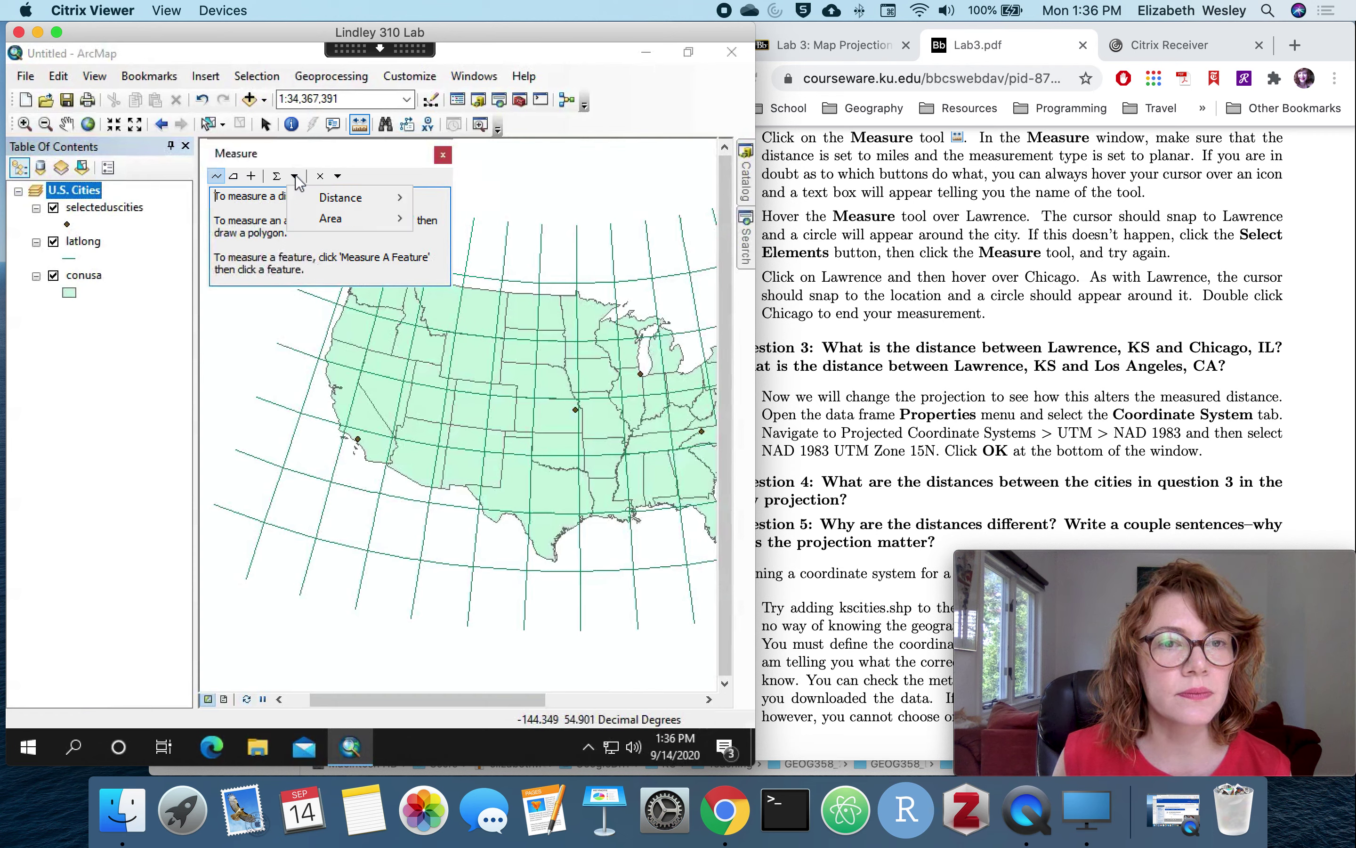
left_click(251, 178)
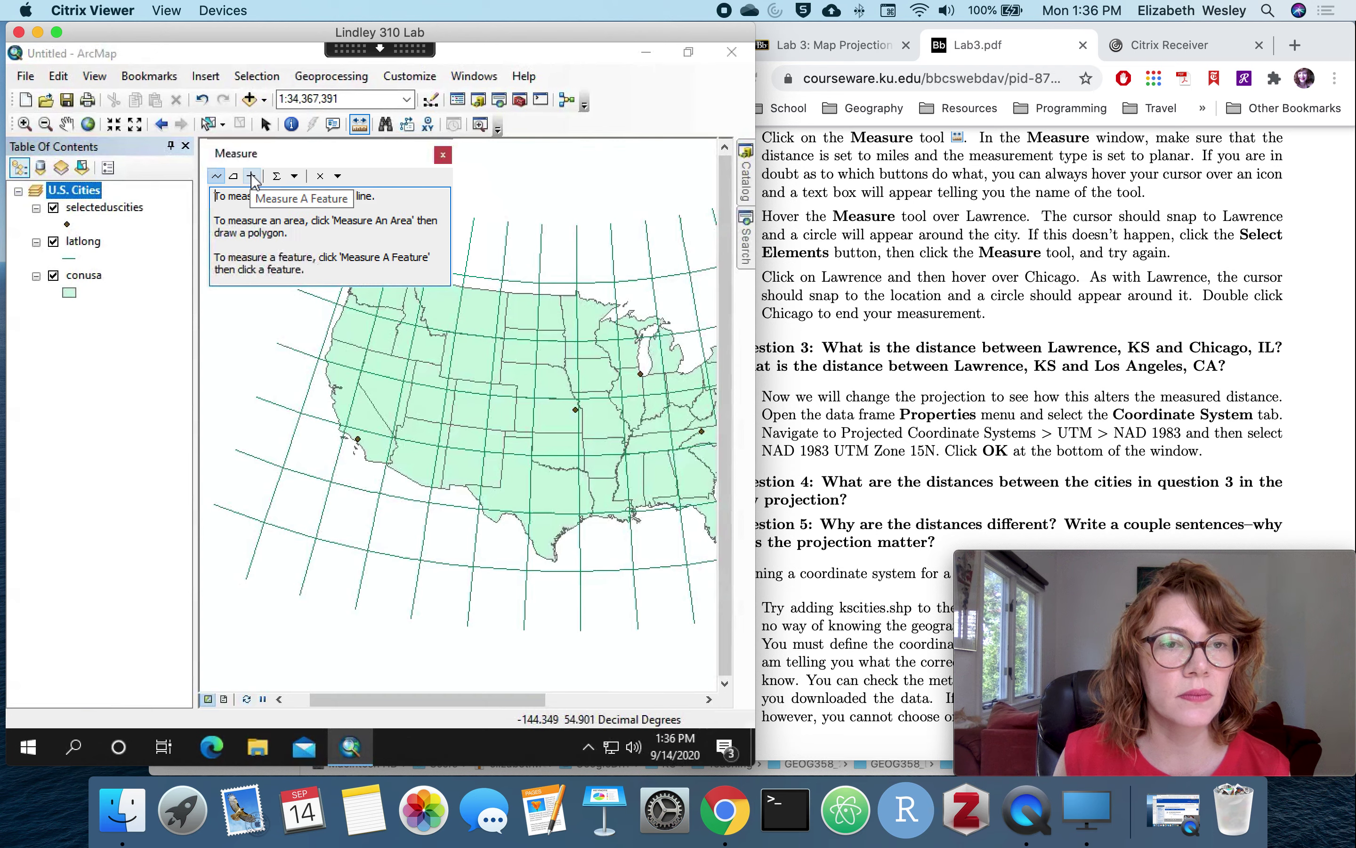
left_click(217, 177)
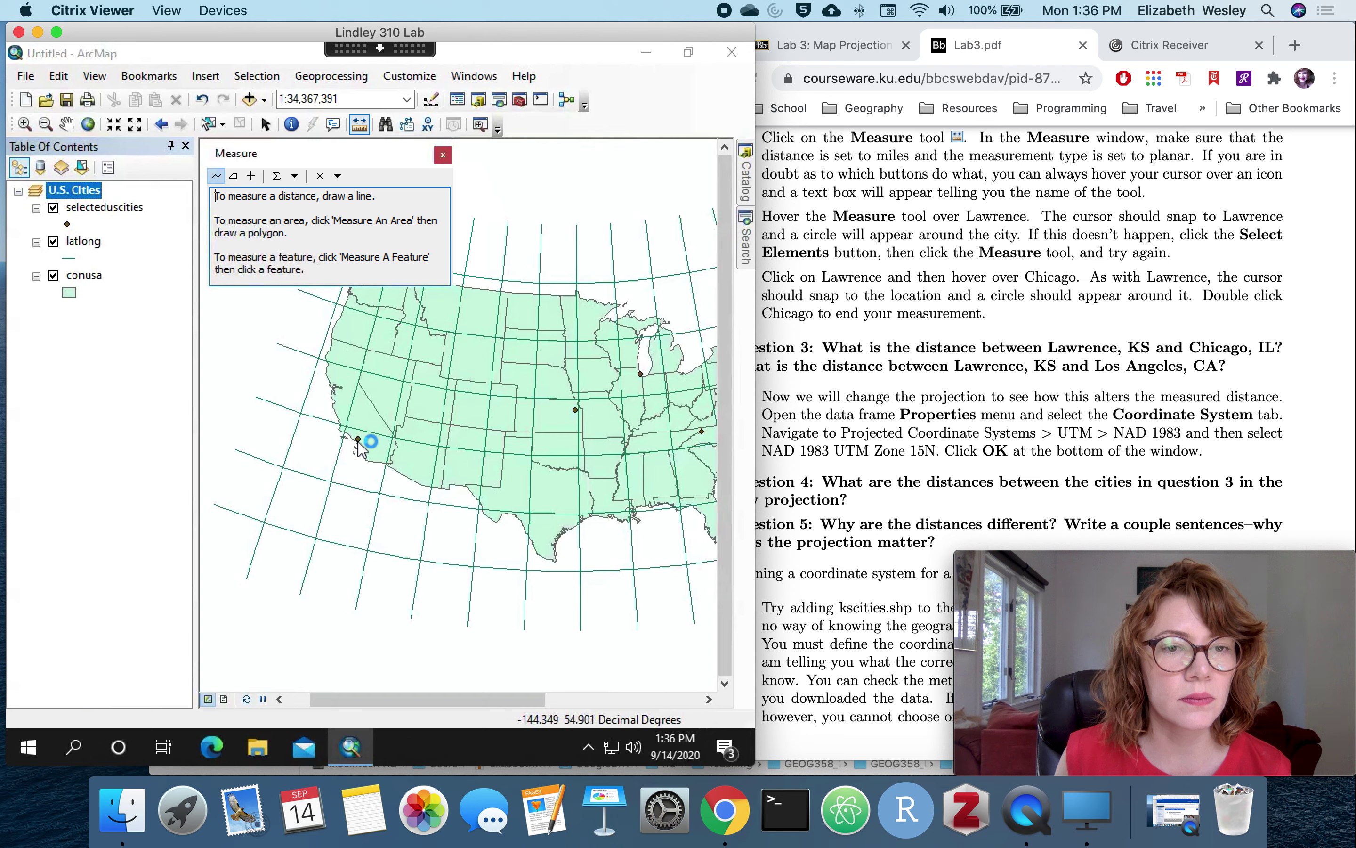
left_click(446, 155)
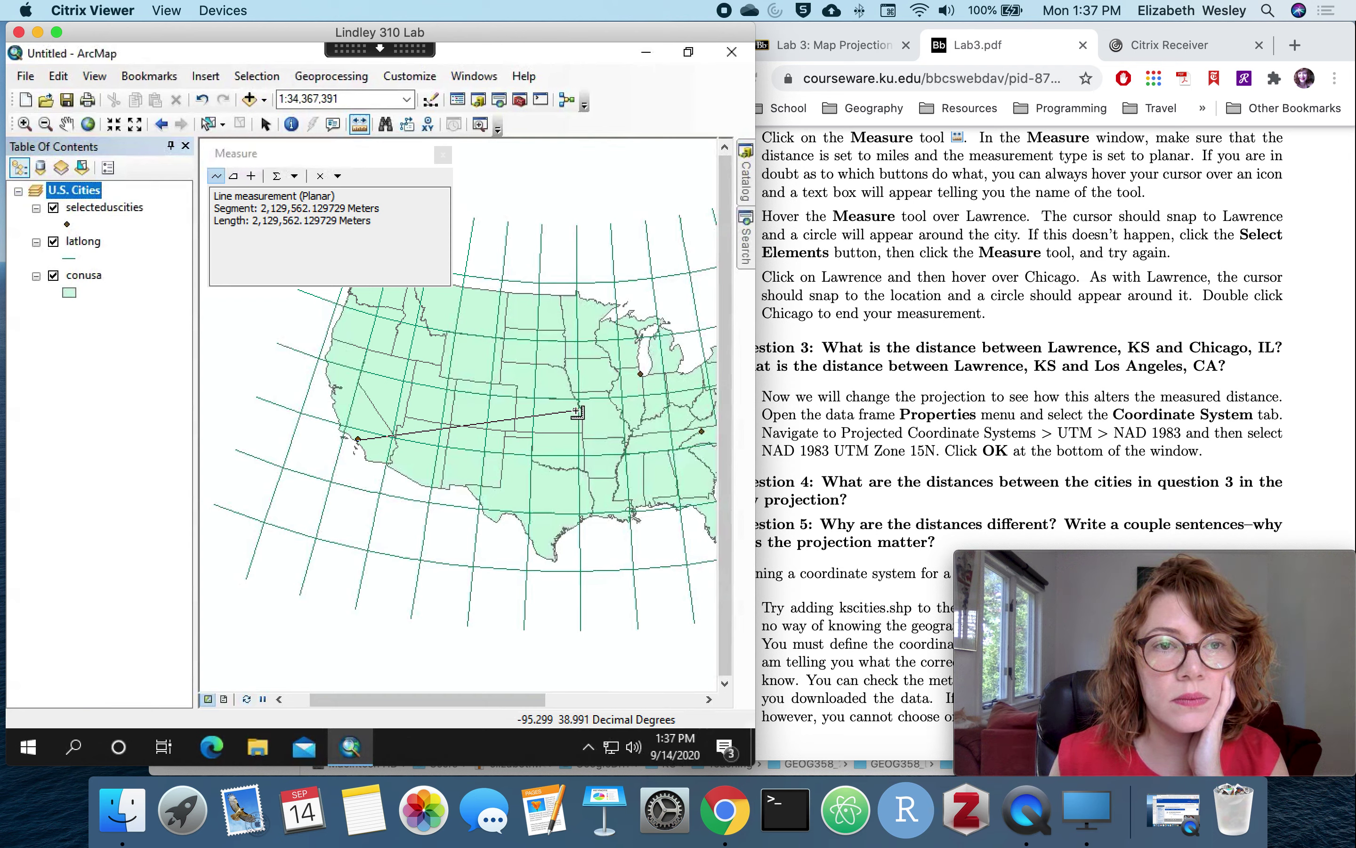
left_click(577, 412)
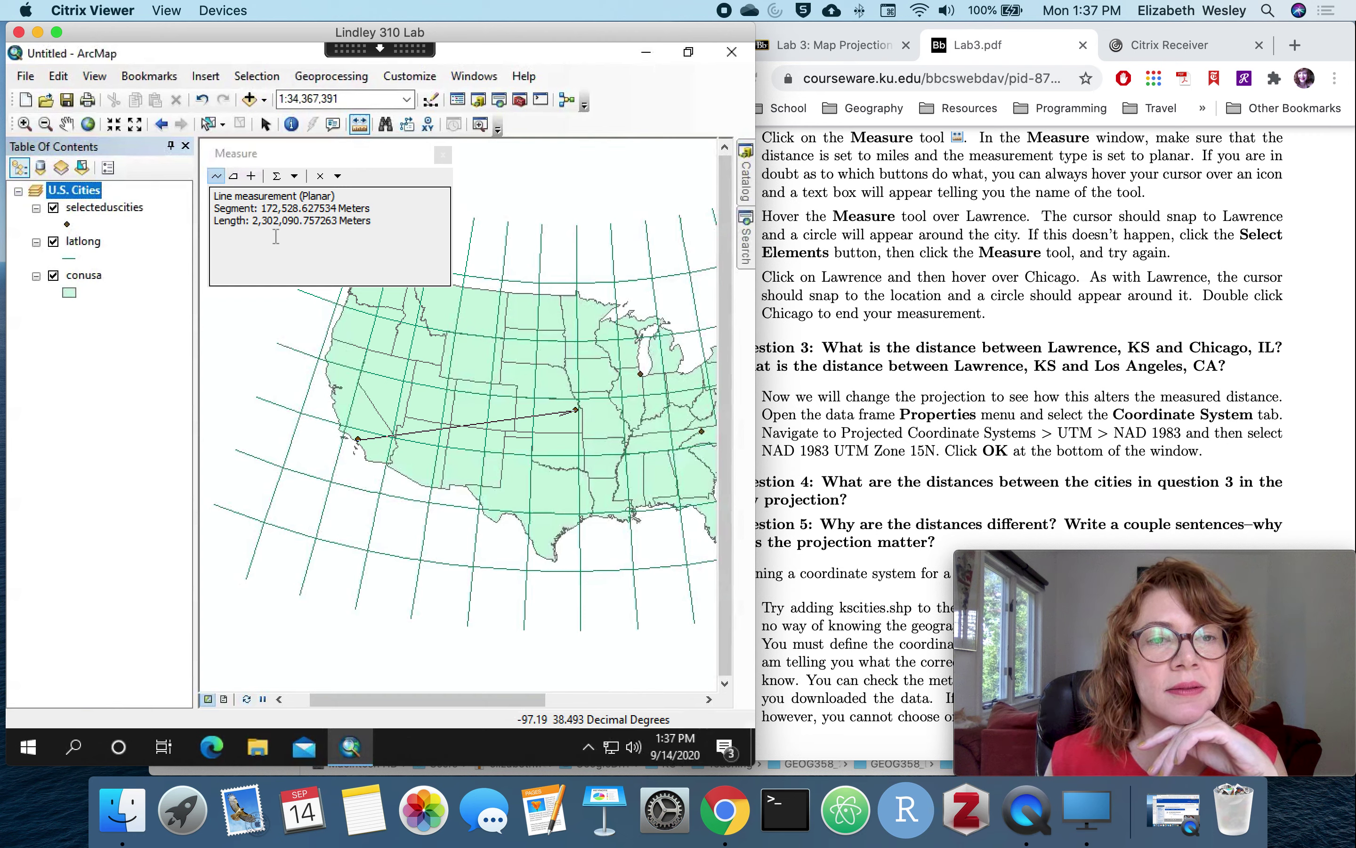
Step: Set the Measure window's distance units to Miles
left_click(296, 177)
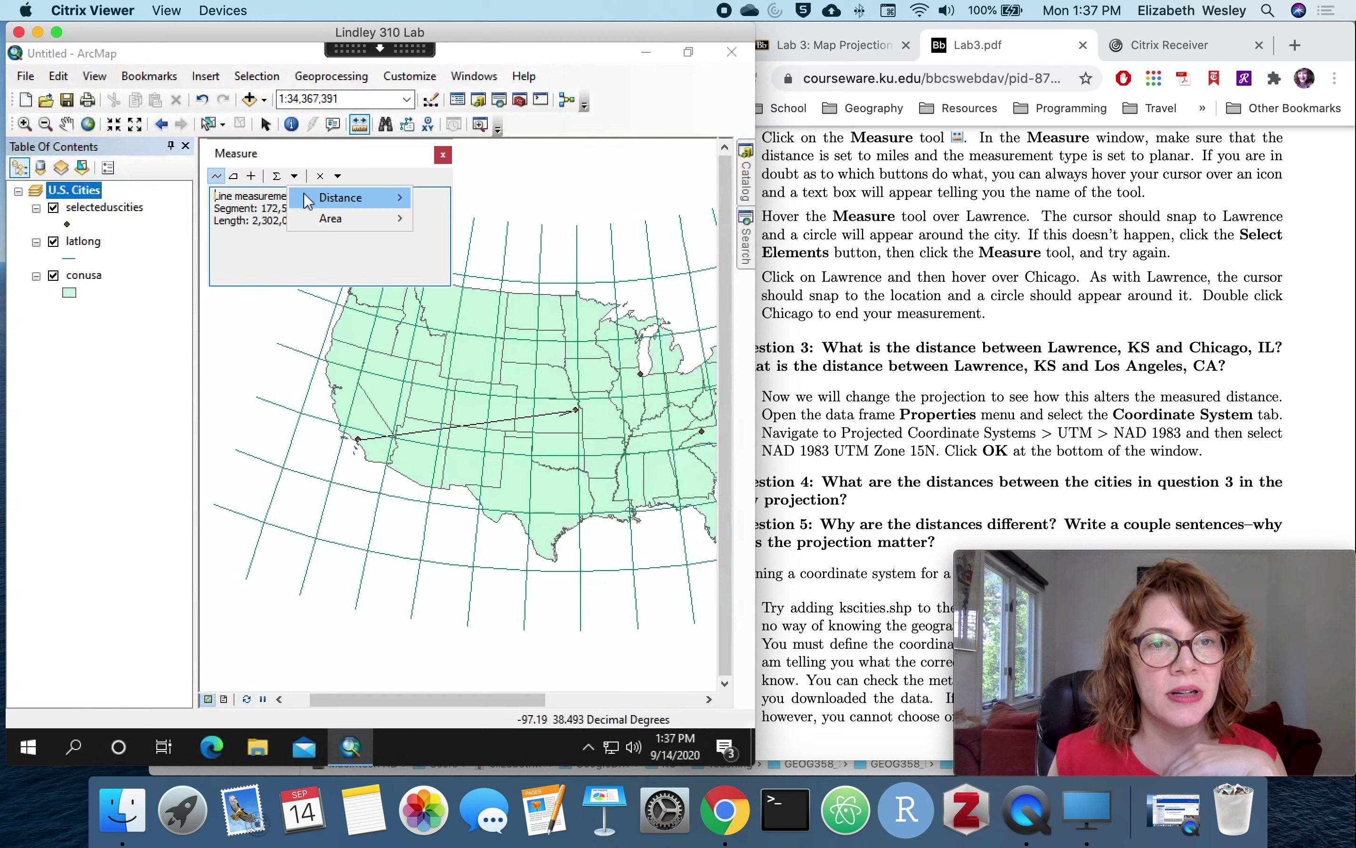
mouse_move(314, 202)
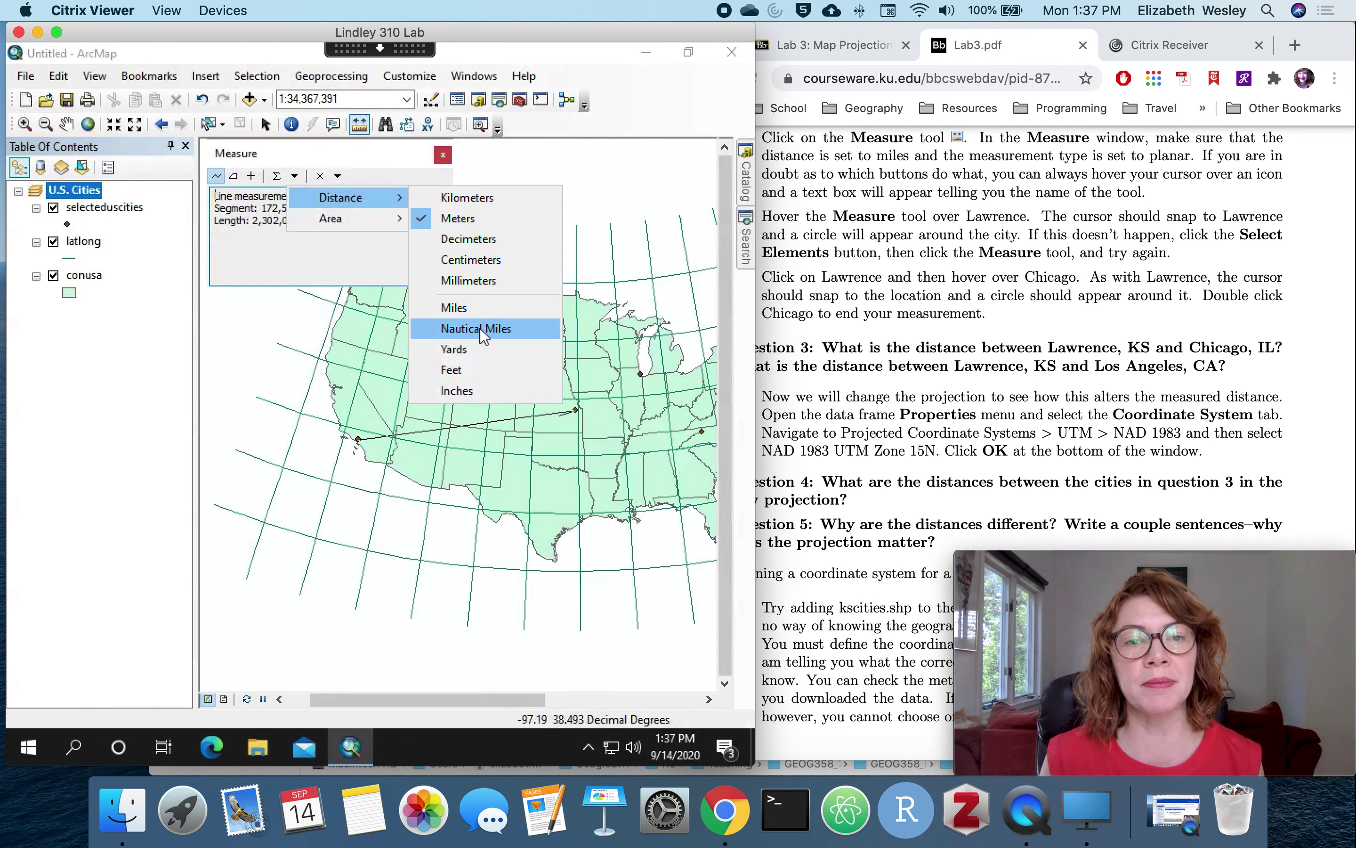
left_click(487, 307)
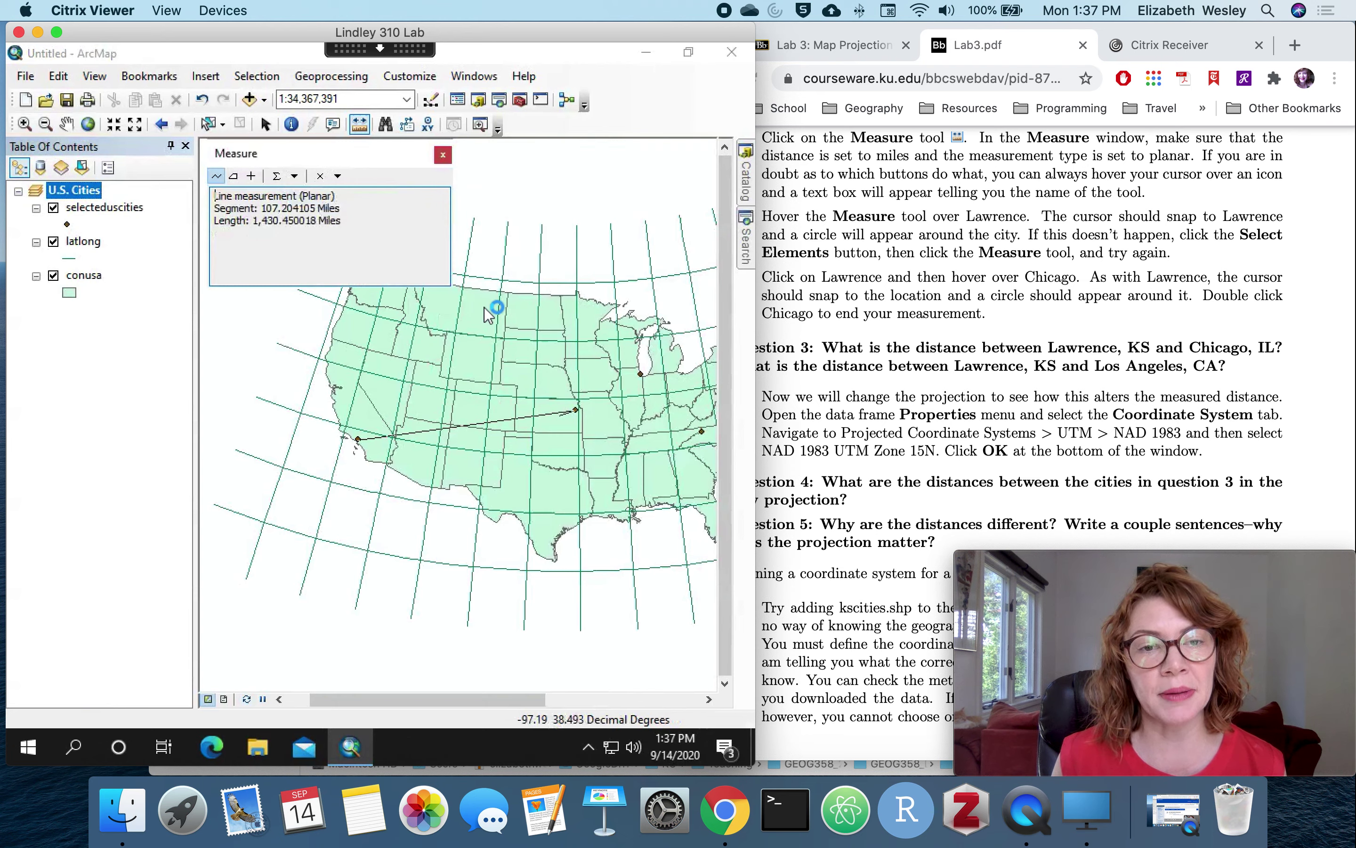
Step: Measure the line from Lawrence to Los Angeles, reading 1,322.485735 miles
left_click(579, 411)
left_click(579, 411)
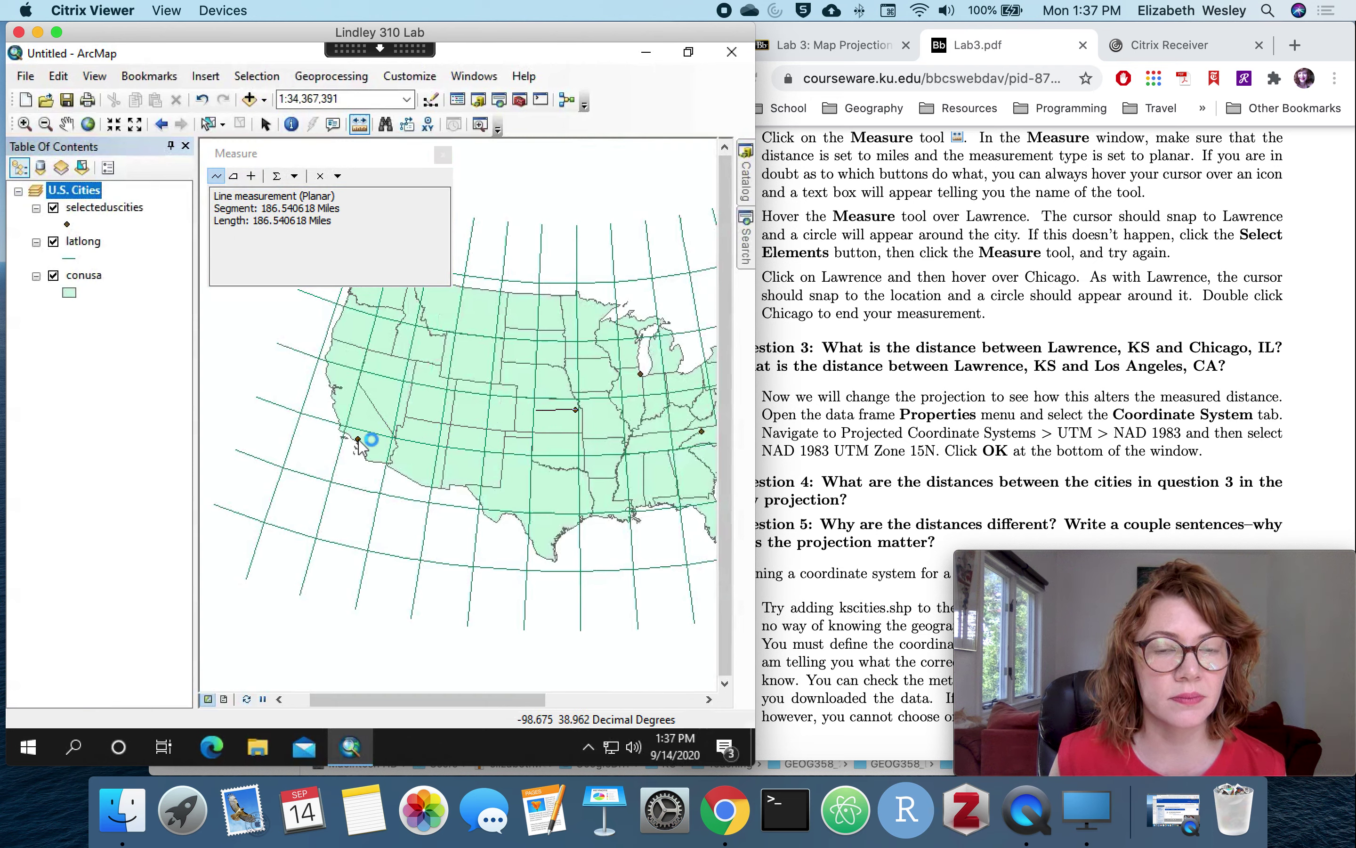
double_click(359, 440)
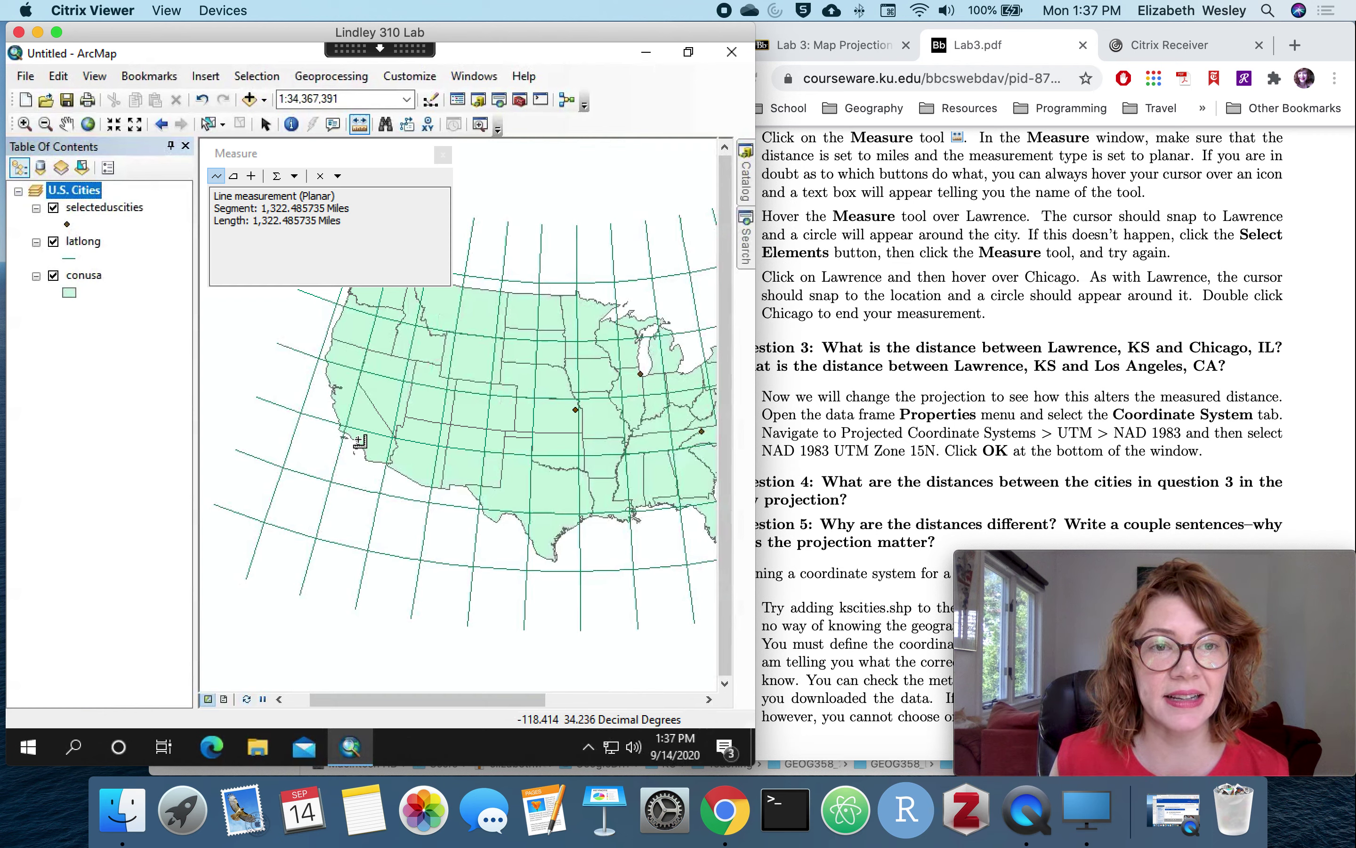
left_click(297, 220)
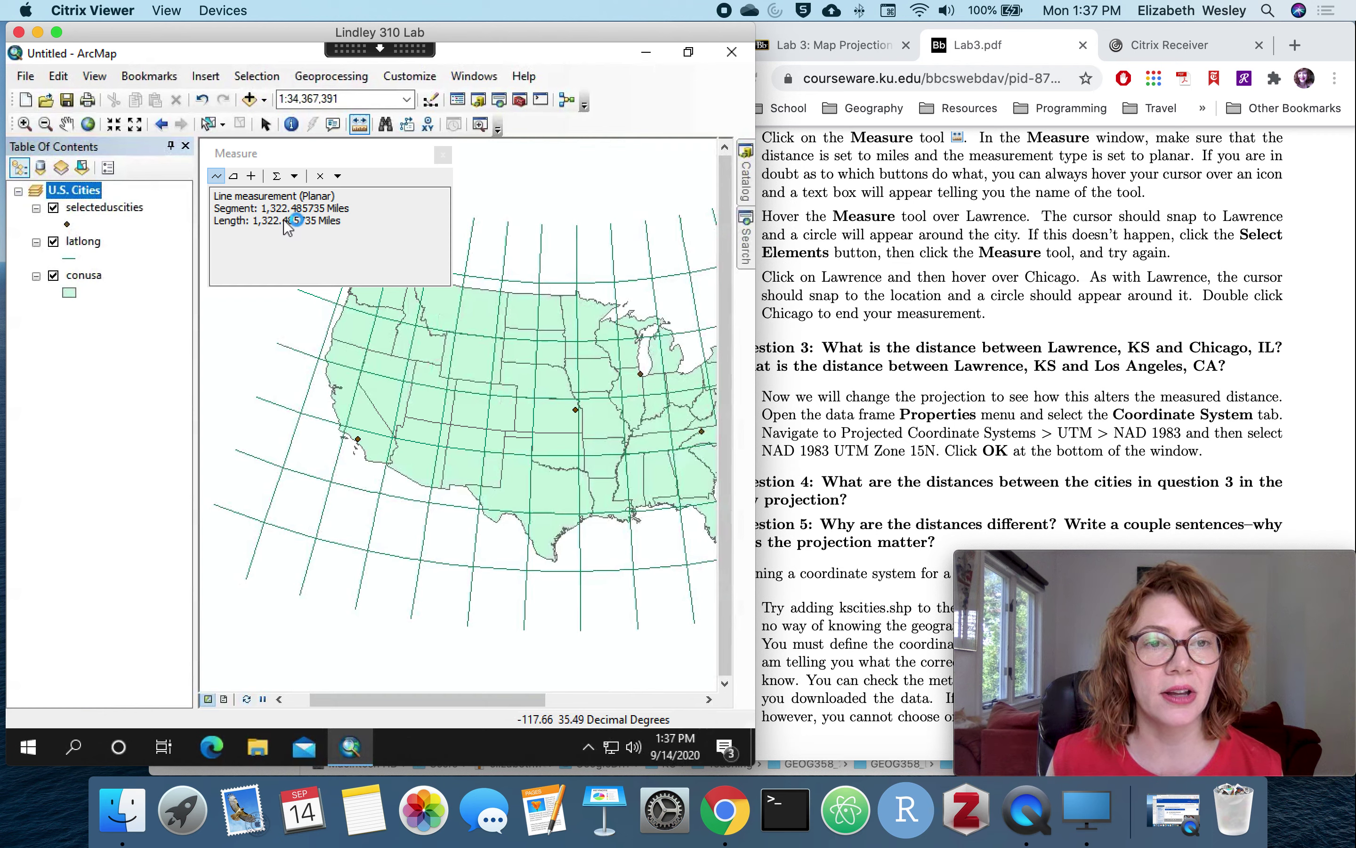
left_click(268, 209)
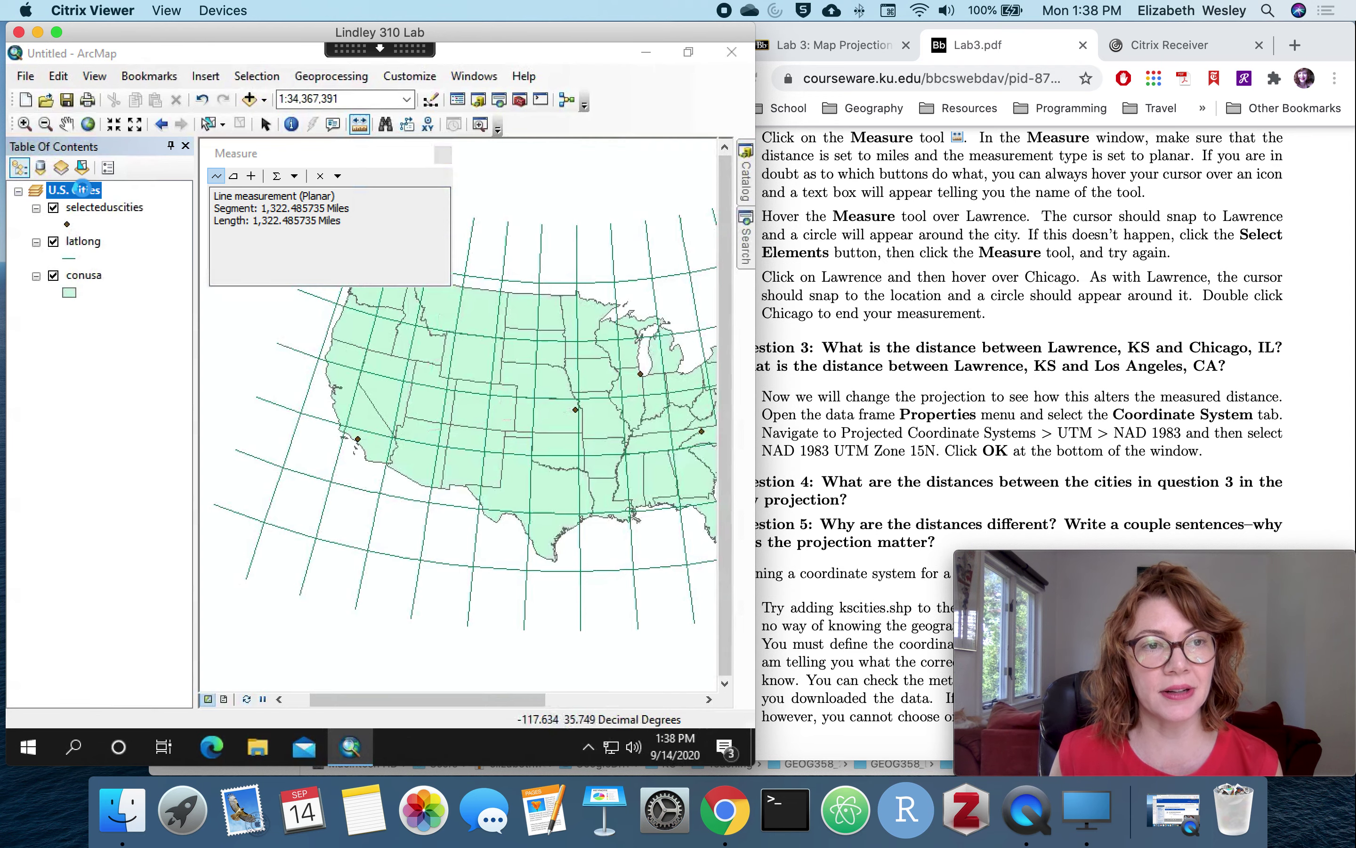
Step: Open the U.S. Cities data frame properties and collapse the North America and Continental projection groups
double_click(90, 194)
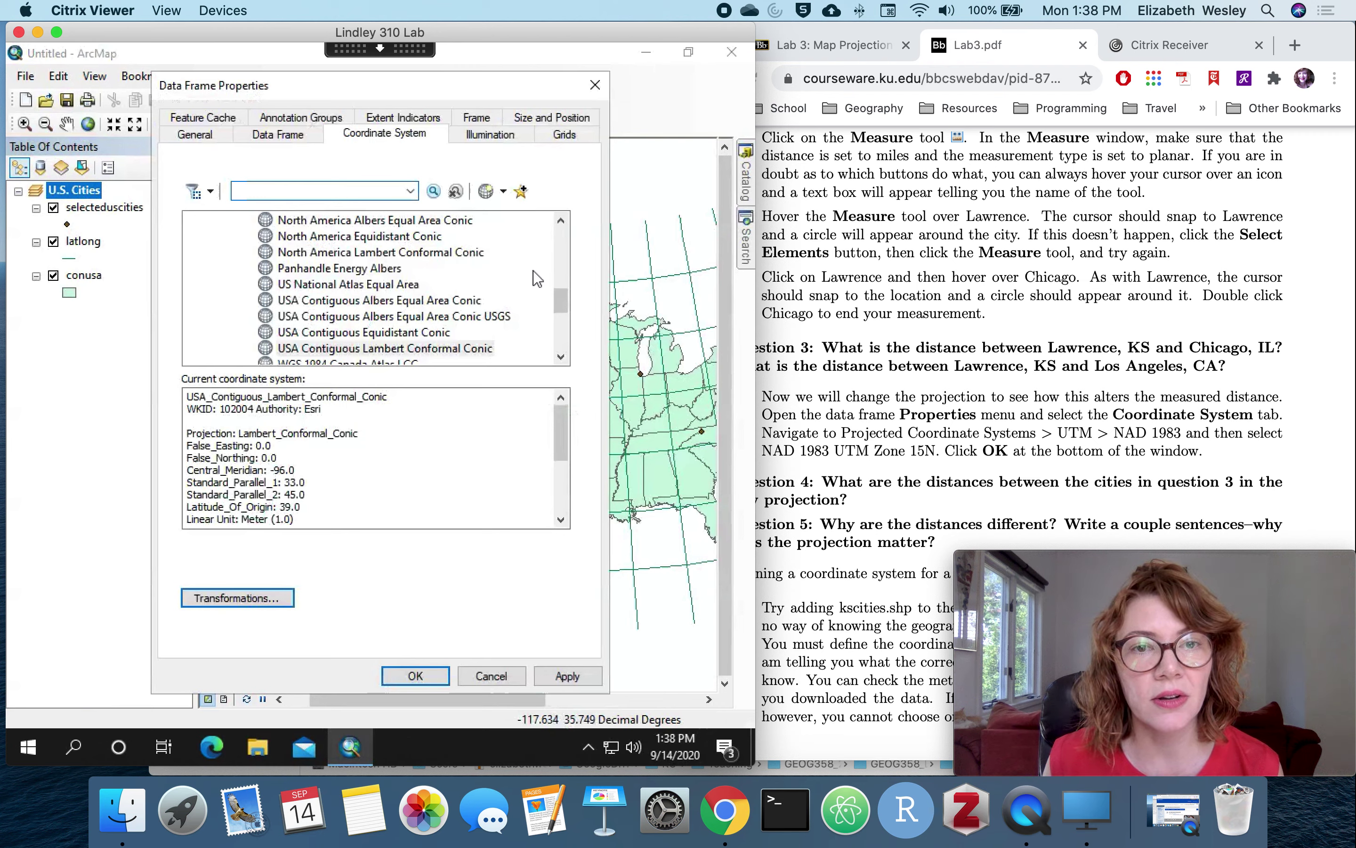
left_click_drag(563, 305, 562, 241)
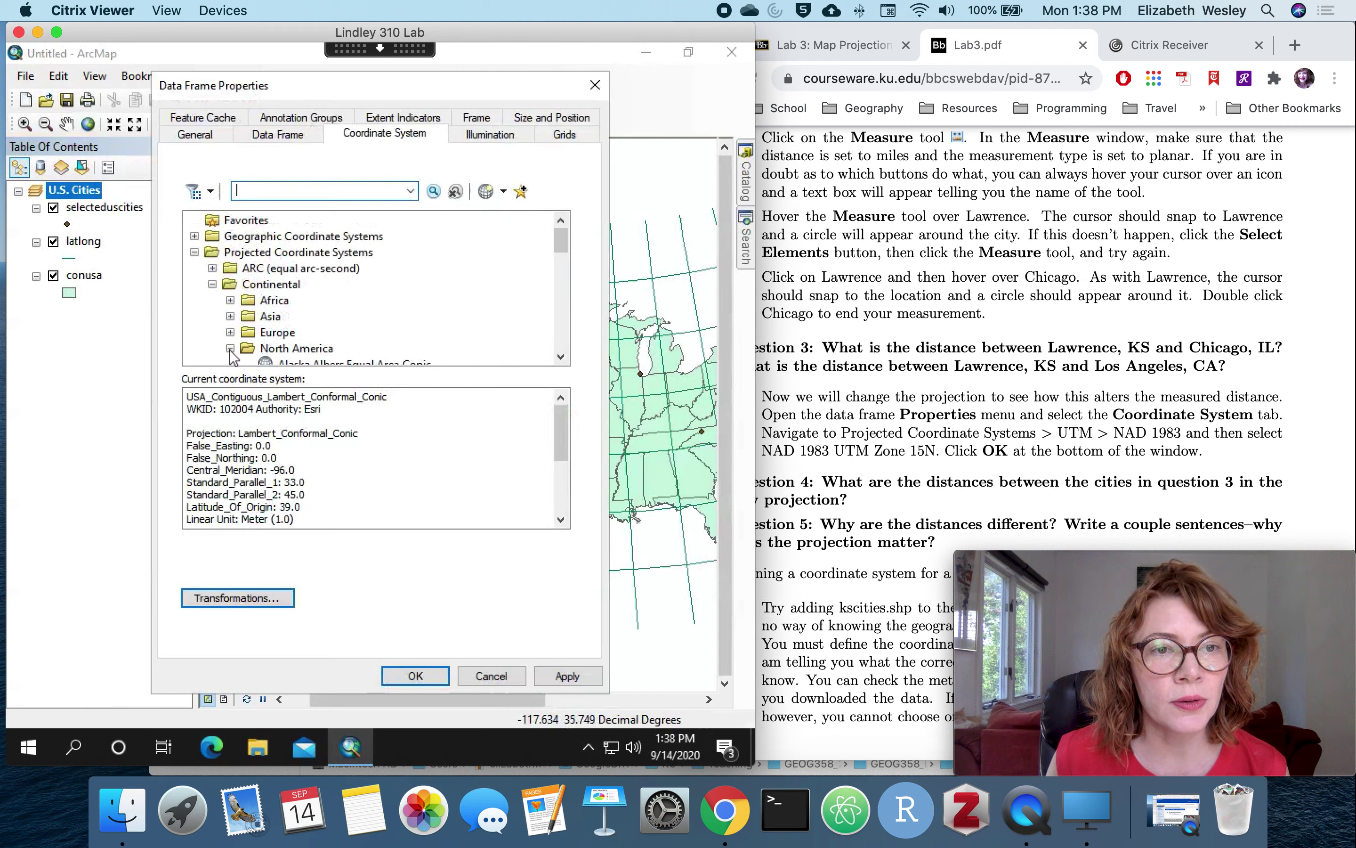
left_click(247, 348)
left_click(213, 284)
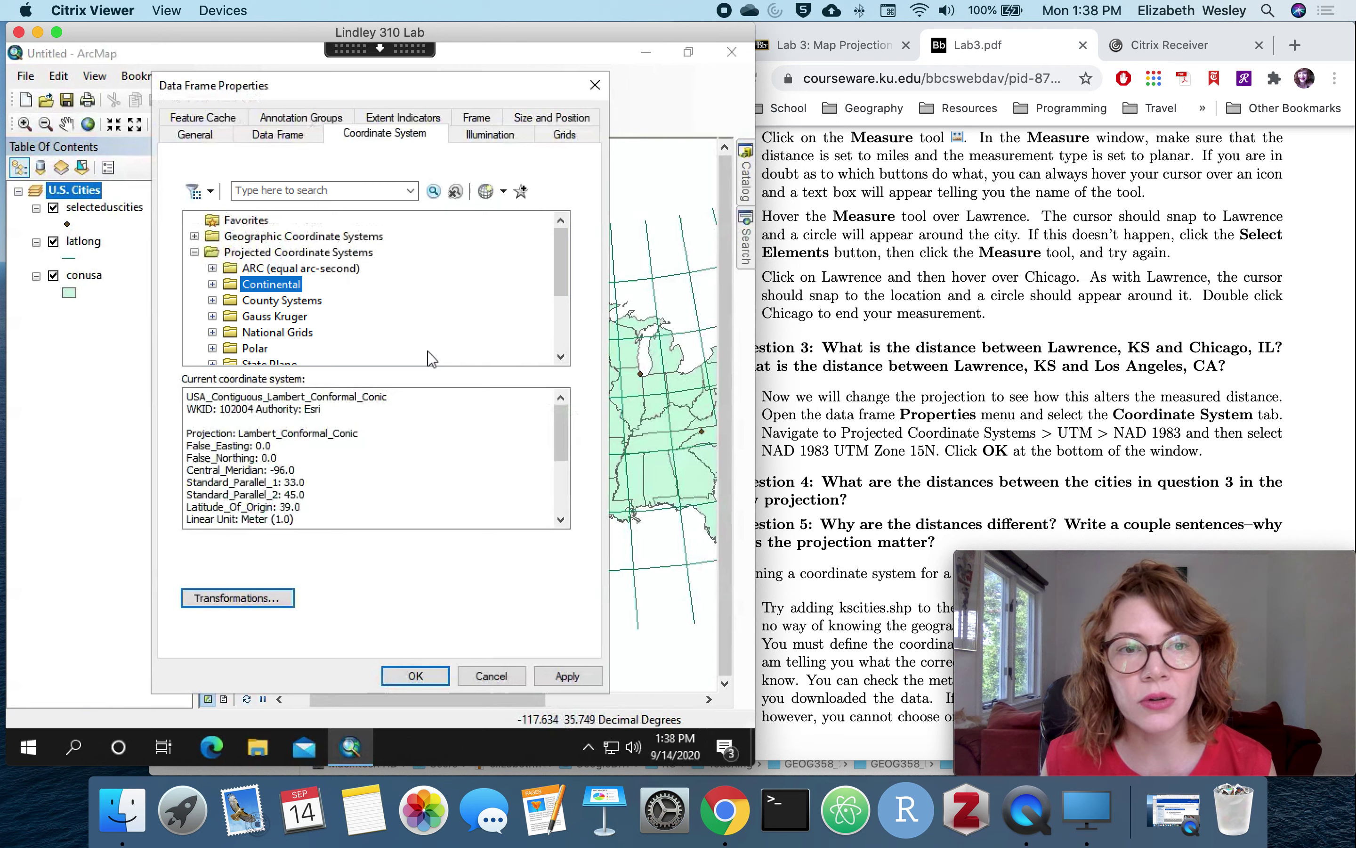
left_click(560, 356)
left_click(560, 357)
left_click(560, 357)
left_click(560, 357)
left_click(561, 357)
left_click(561, 357)
left_click(560, 357)
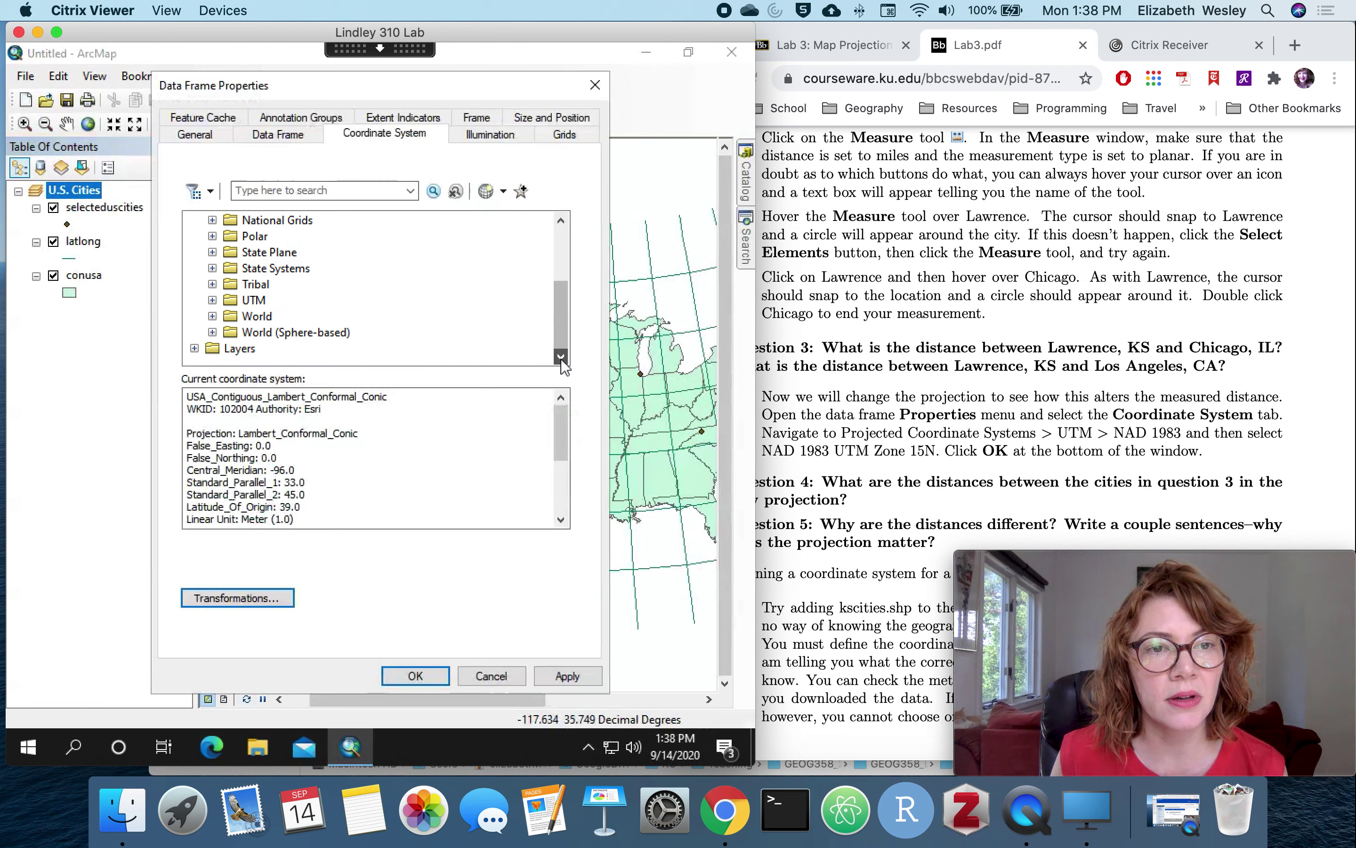
Step: Choose Projected > UTM > NAD 1983 > NAD 1983 UTM Zone 15N for the data frame and apply it
left_click(212, 300)
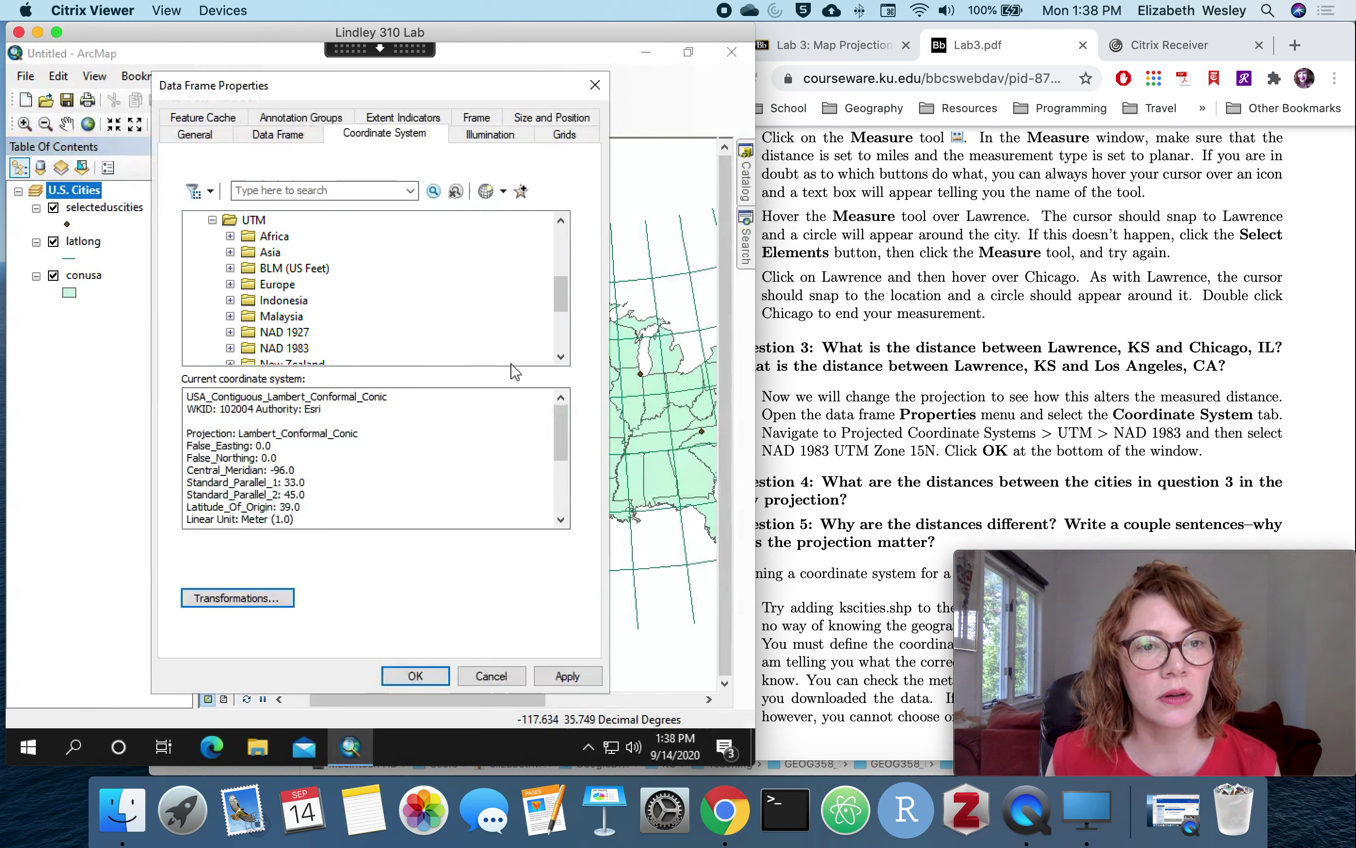
left_click(562, 360)
left_click(561, 357)
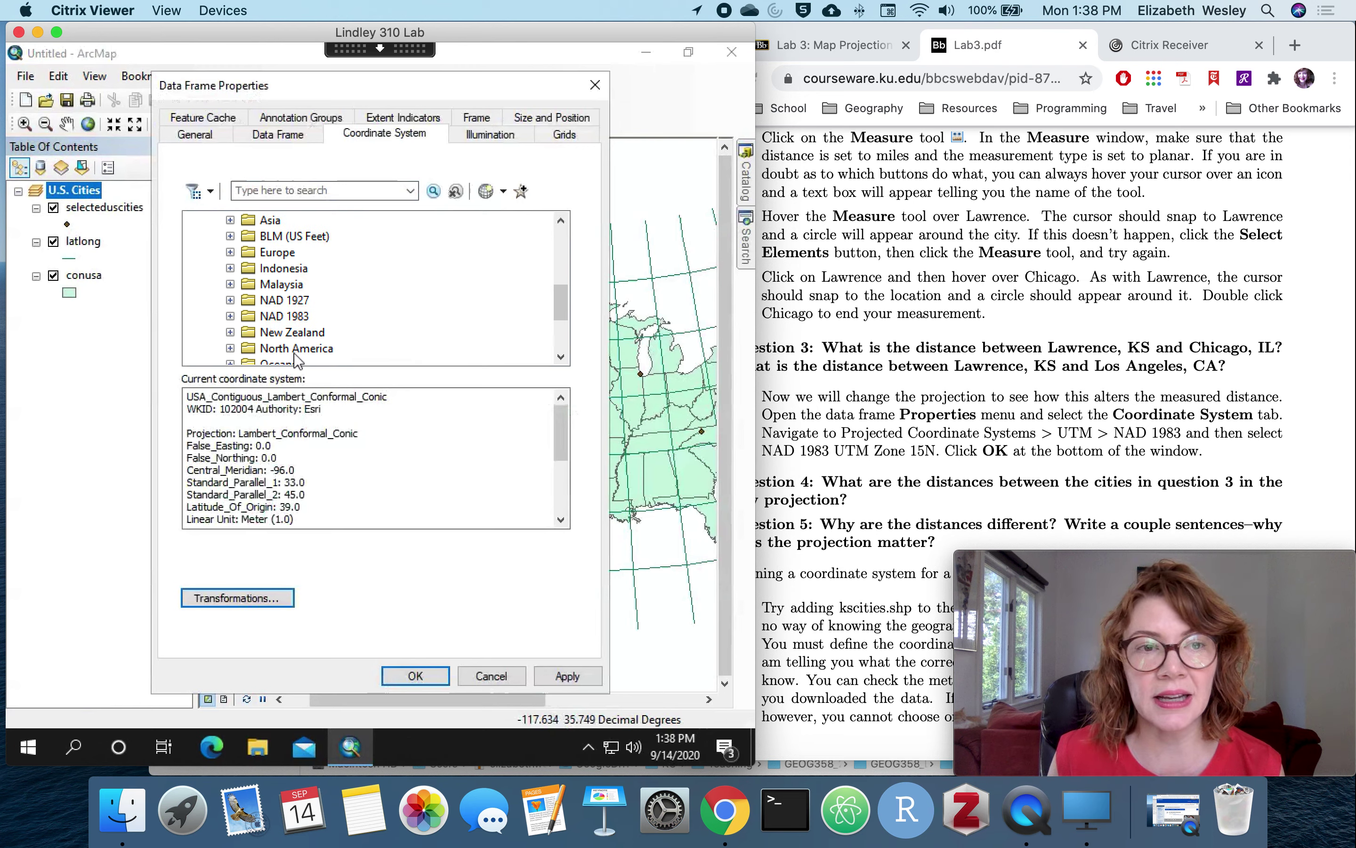
left_click(231, 316)
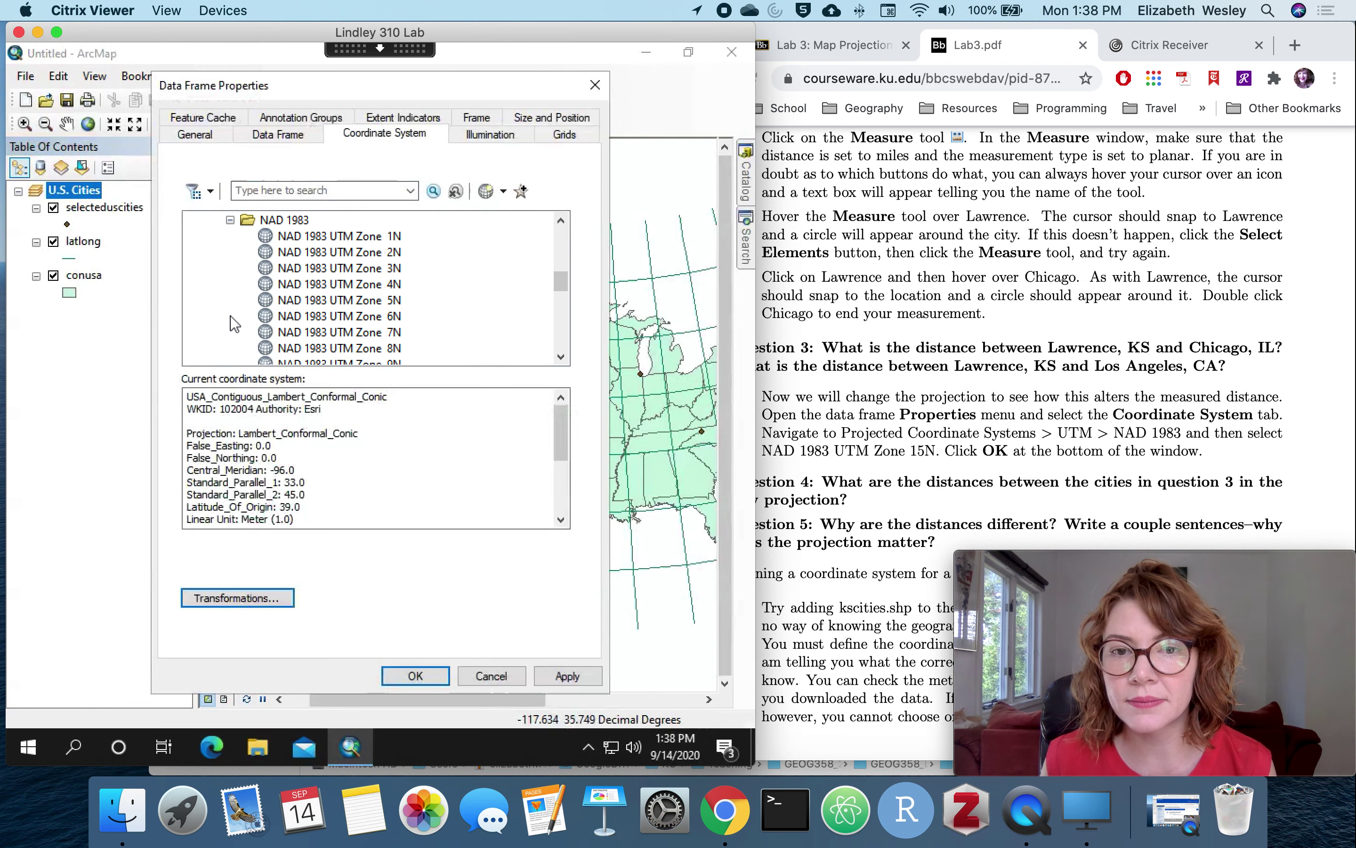
left_click(560, 357)
left_click(561, 357)
left_click(561, 356)
left_click(560, 357)
left_click(561, 357)
left_click(561, 357)
left_click(560, 357)
left_click(561, 357)
left_click(336, 332)
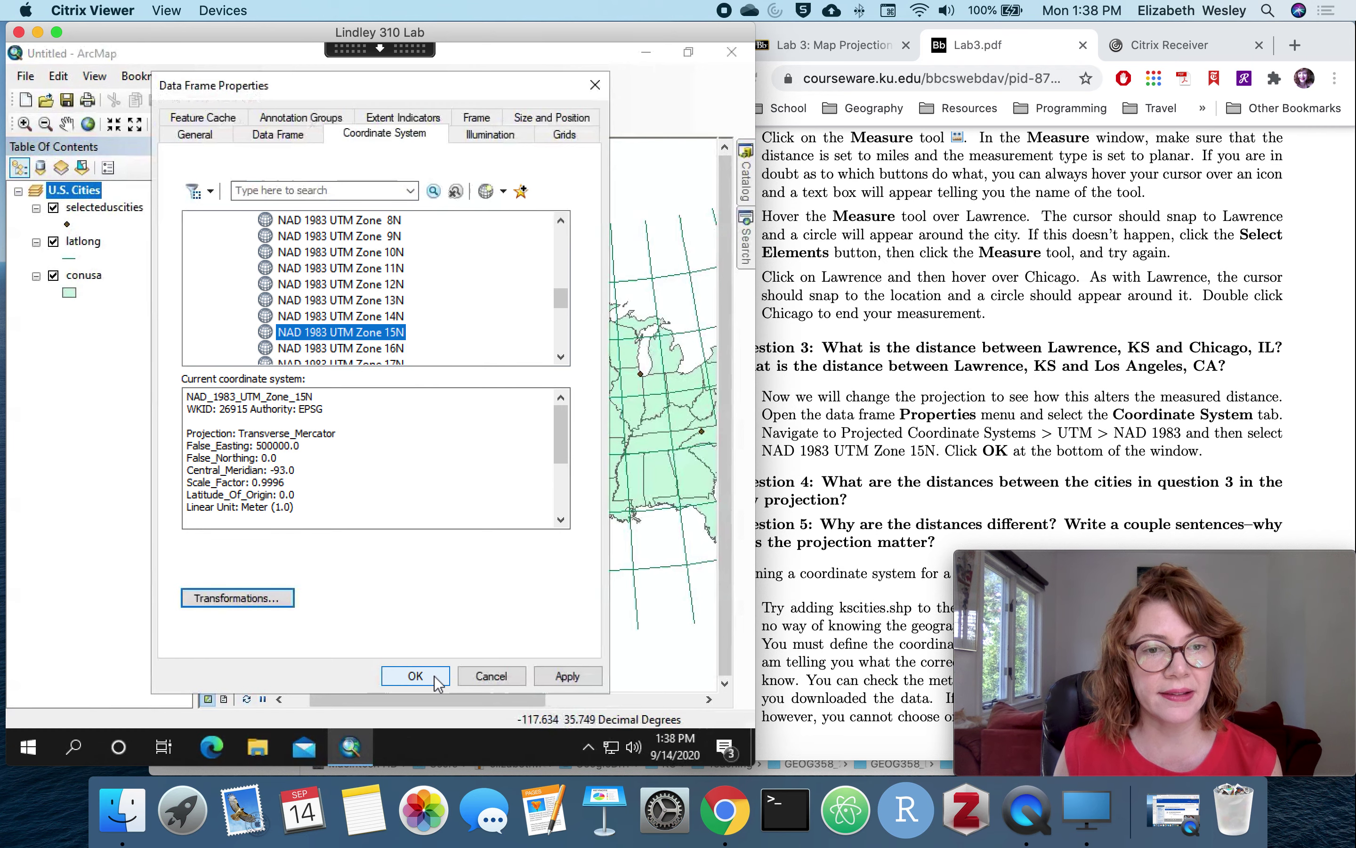
left_click(416, 676)
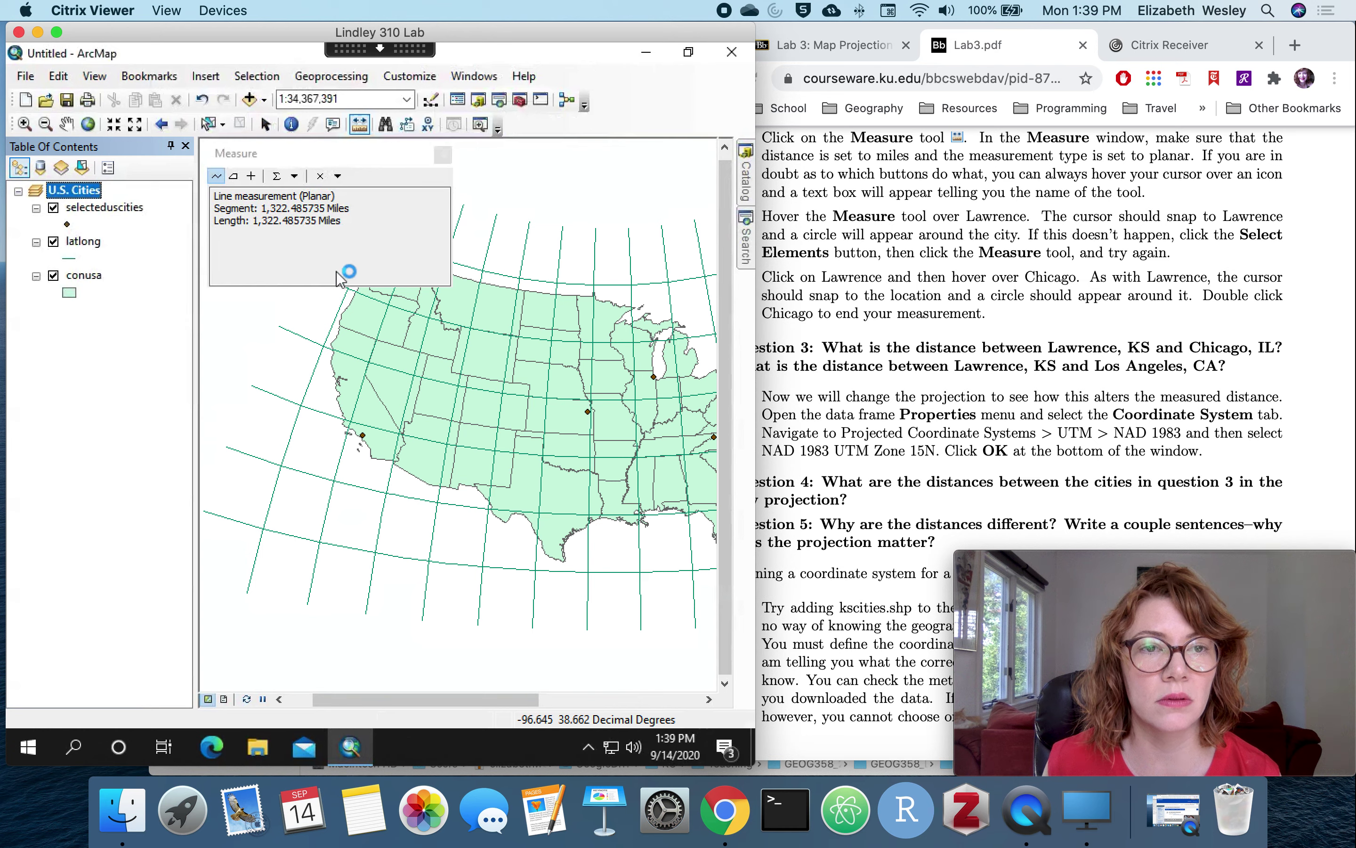
Step: Measure Lawrence to Los Angeles again on the UTM 15N map, reading 1,352.134715 miles
left_click(343, 222)
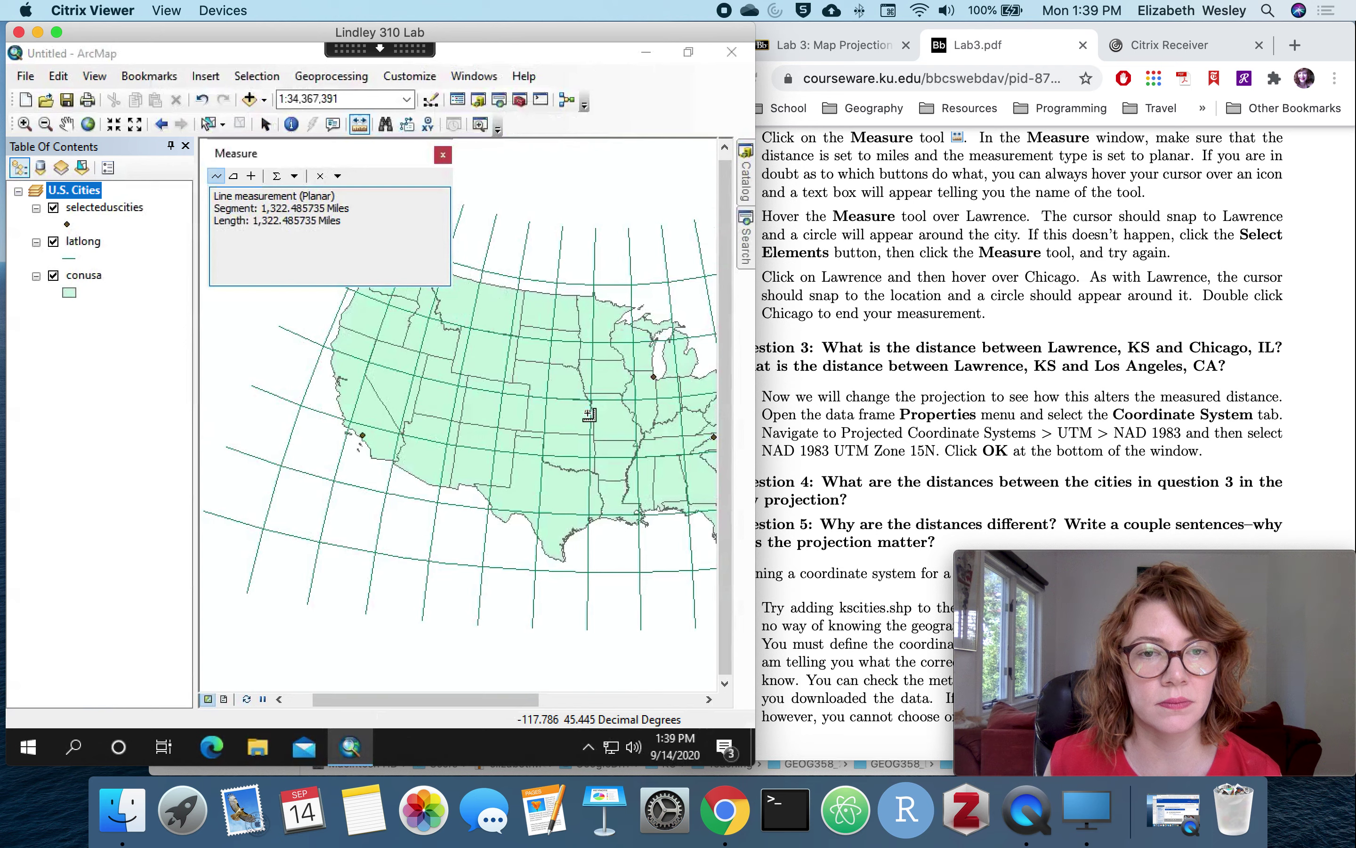
left_click(535, 425)
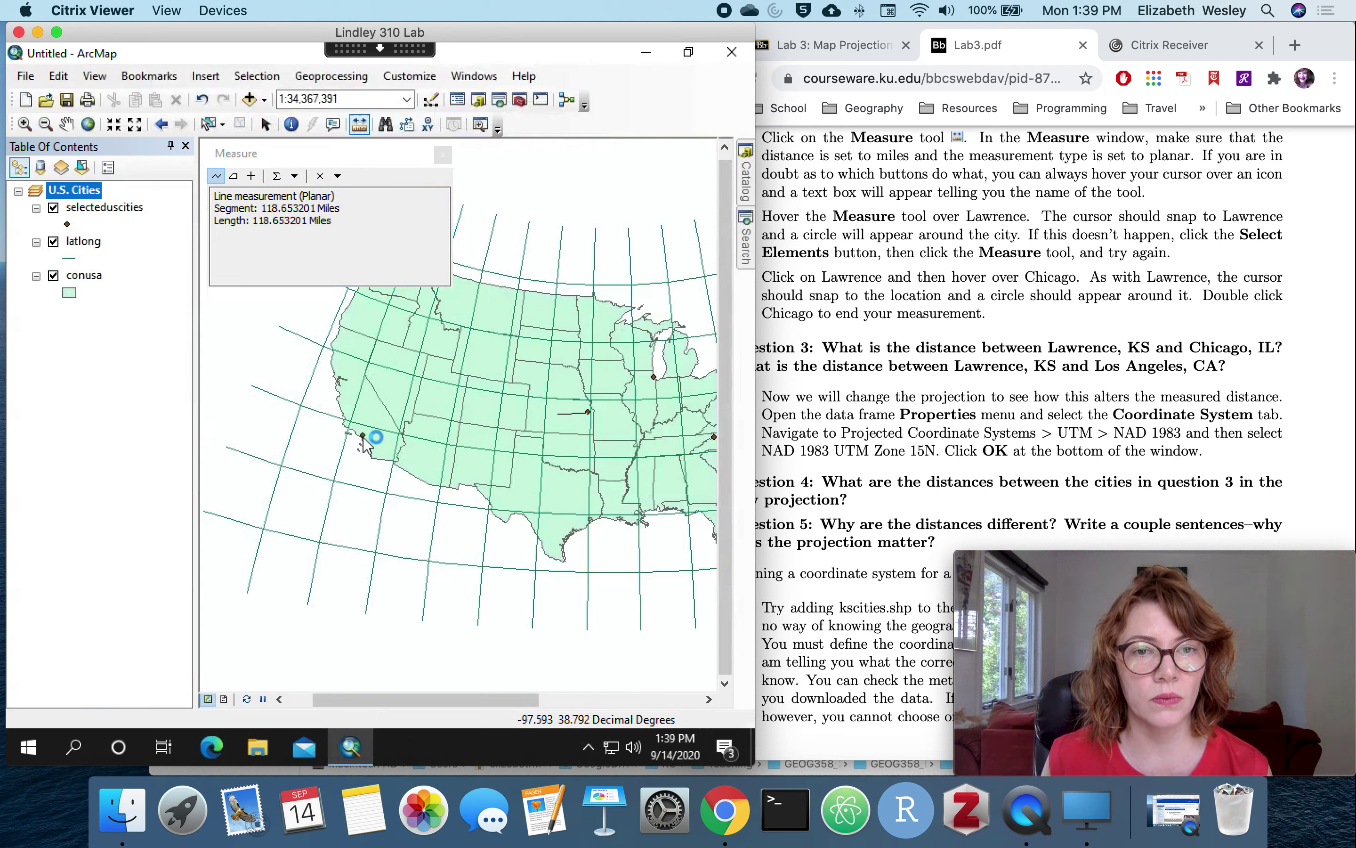
double_click(362, 436)
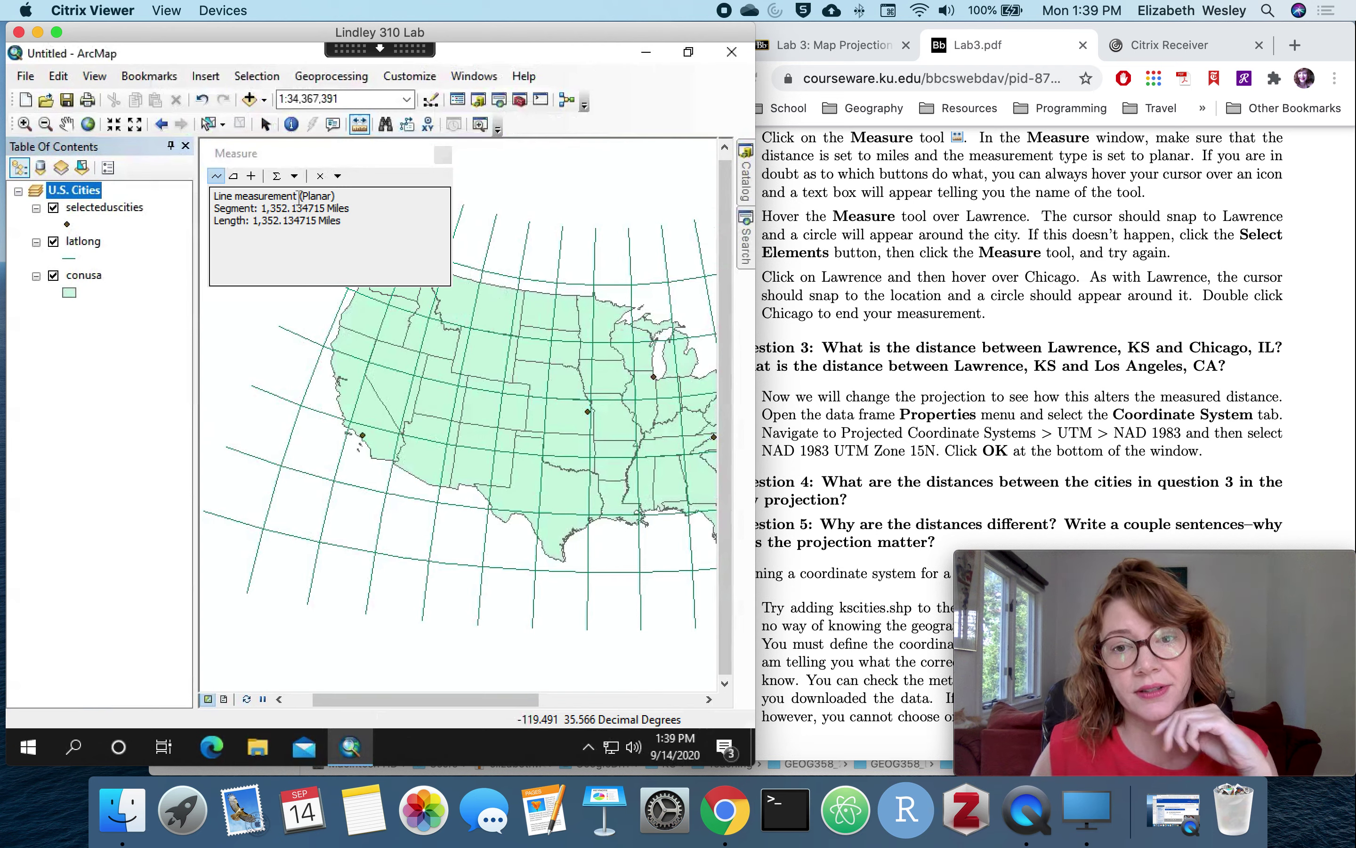
Step: Scroll Lab3.pdf to section 3 on defining a shapefile's coordinate system, then return to ArcMap
left_click(998, 314)
scroll(1042, 305, "down", 3)
scroll(1044, 310, "down", 5)
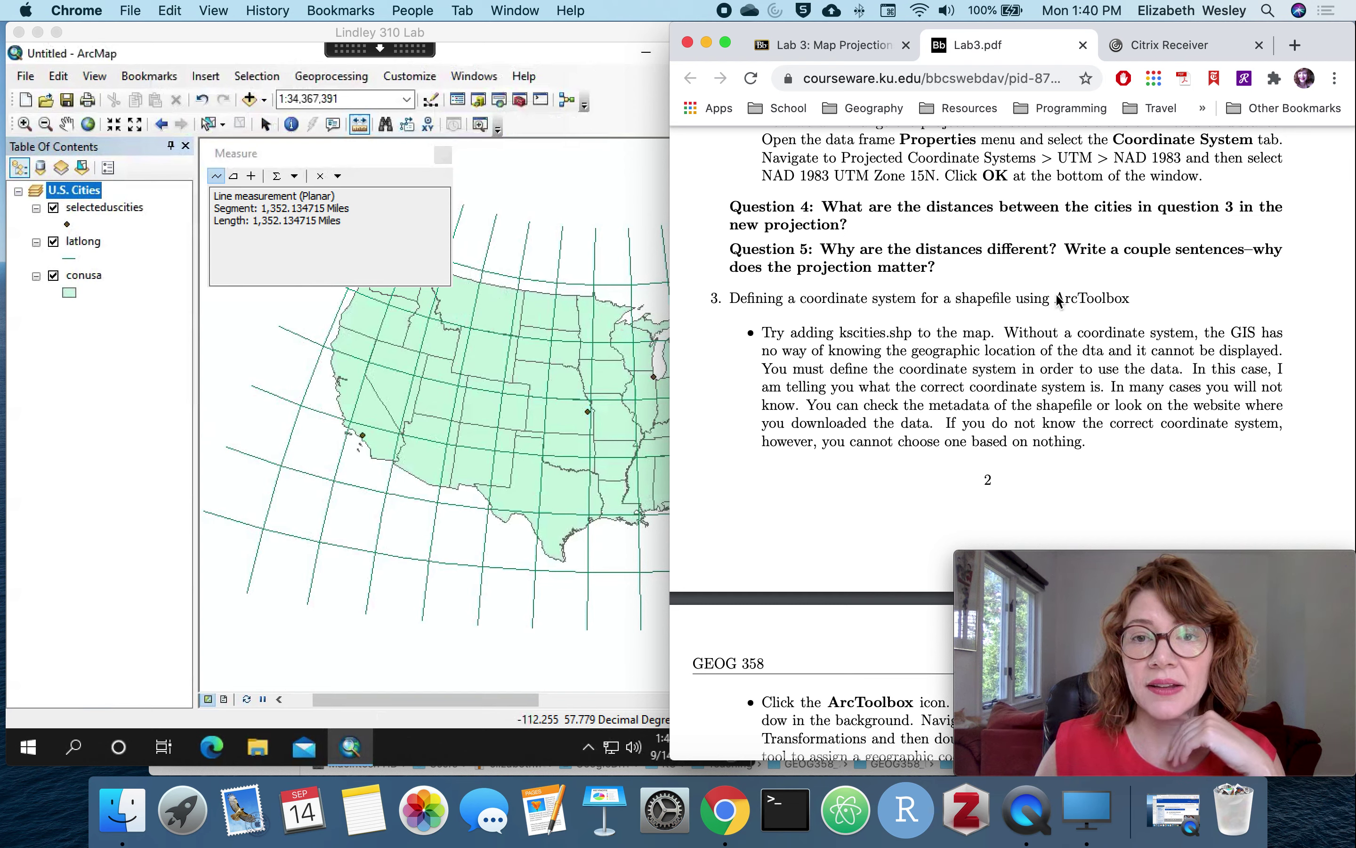
scroll(1085, 282, "down", 3)
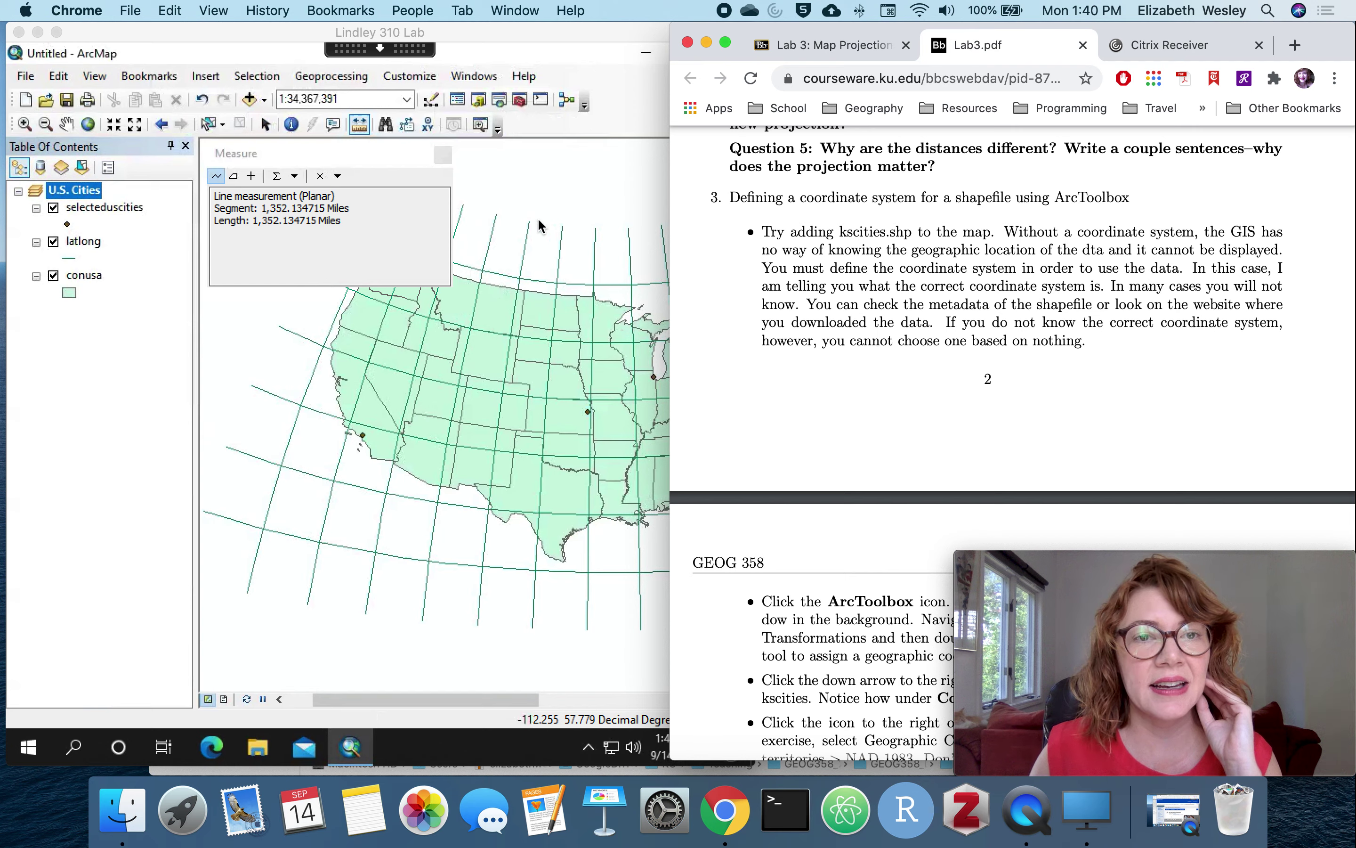
left_click(622, 94)
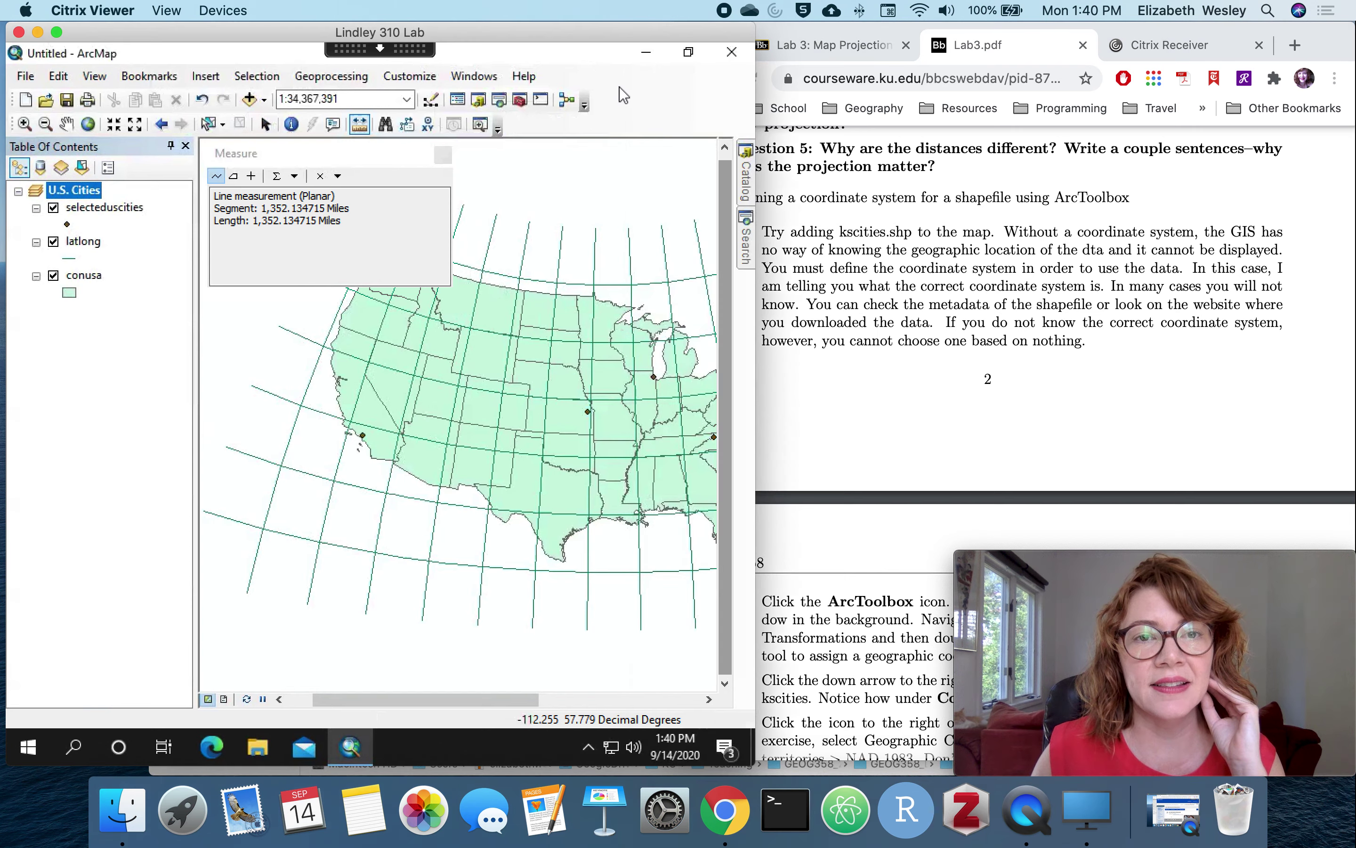
Step: Close the Measure window and add kscities.shp from the Lab03 catalog to the map
left_click(443, 154)
left_click(746, 174)
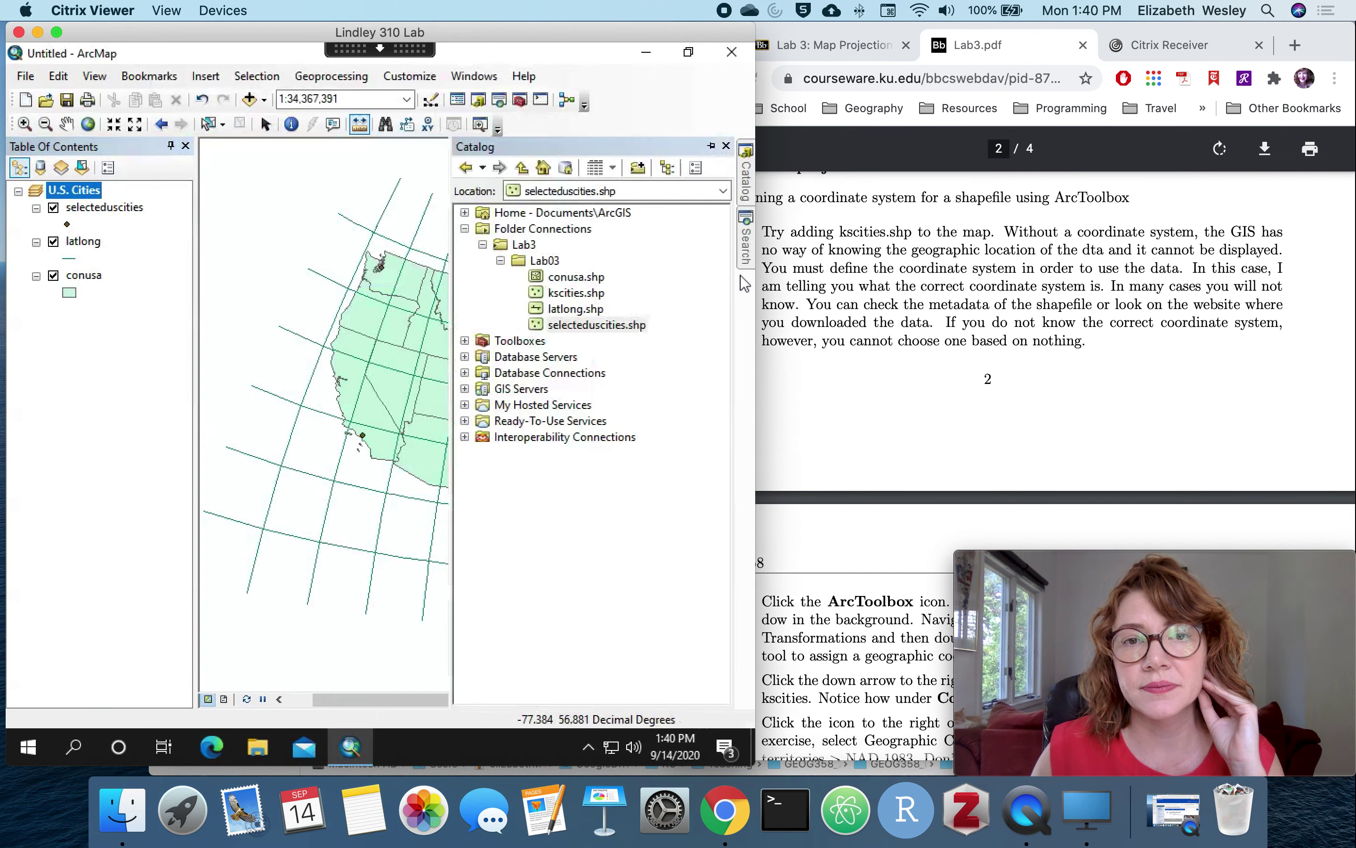
left_click(596, 295)
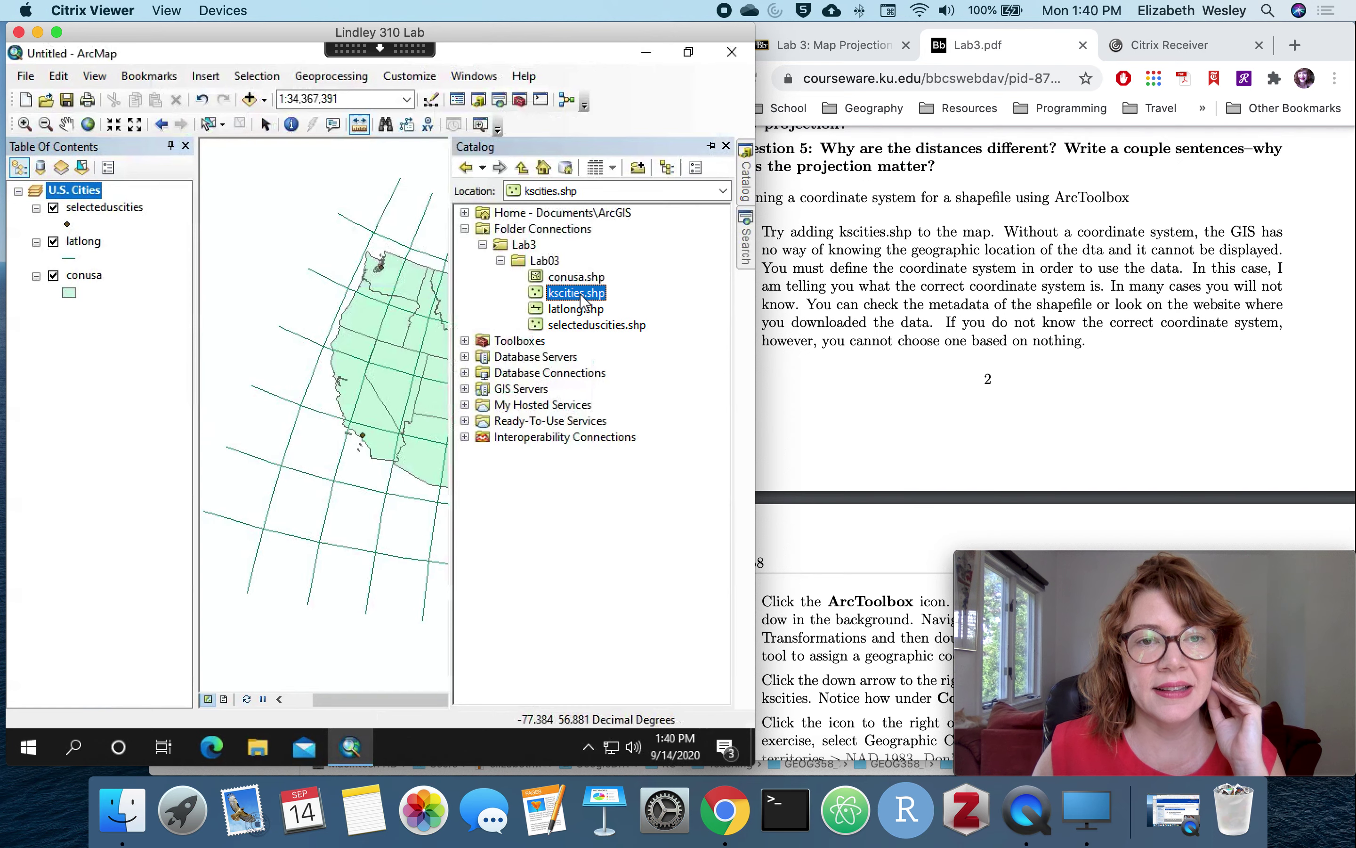
left_click_drag(596, 296, 215, 300)
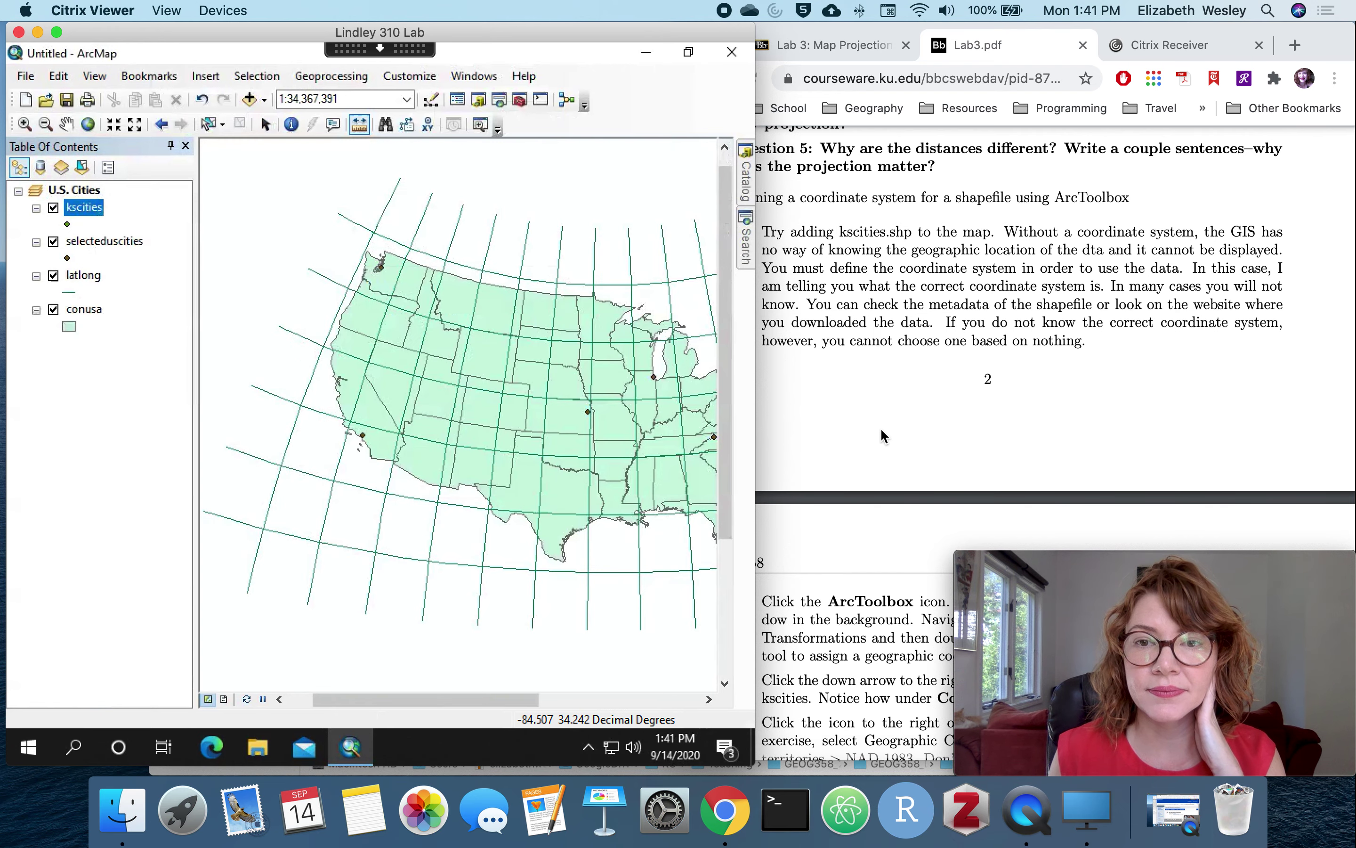
scroll(1090, 392, "down", 5)
scroll(1091, 392, "down", 2)
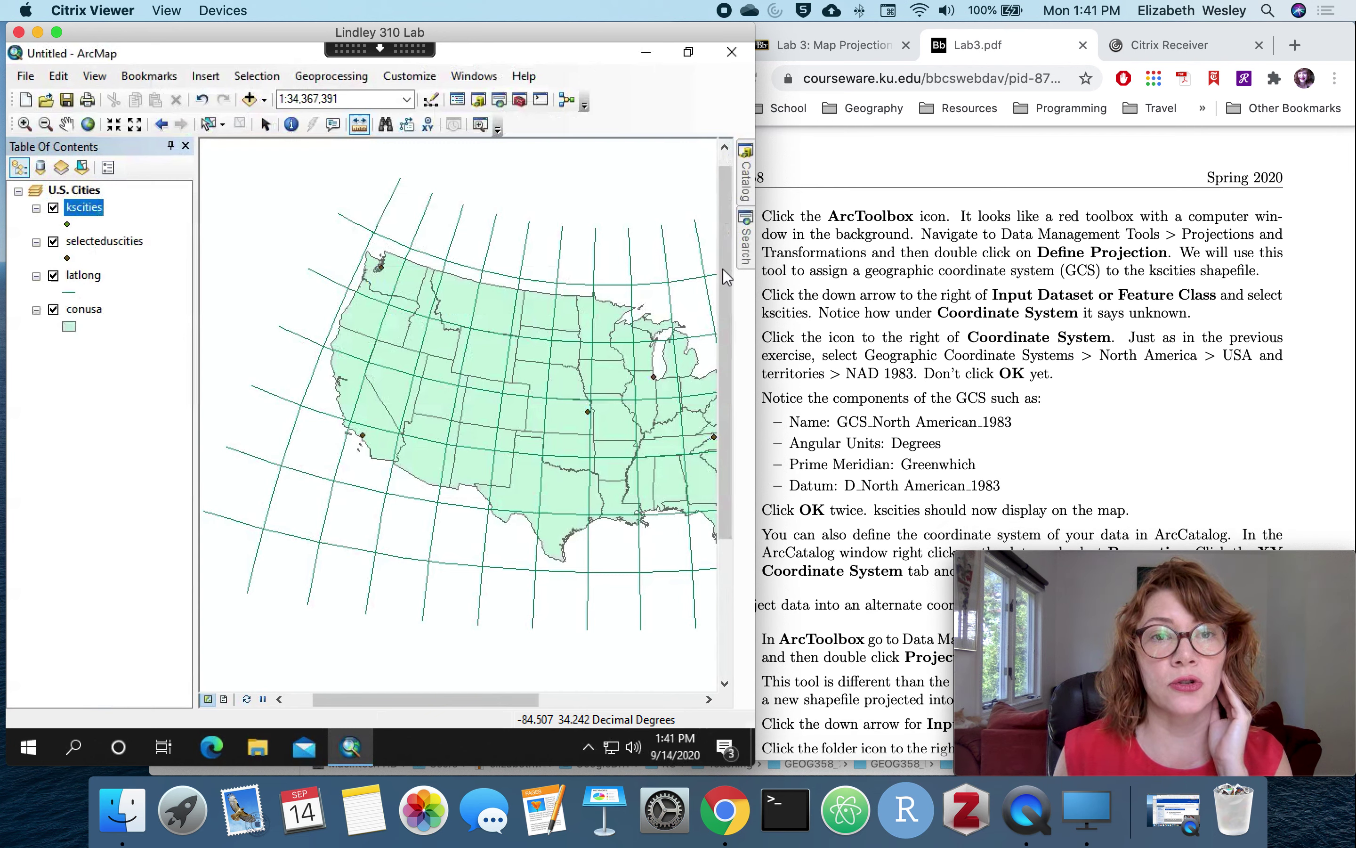
Step: Open ArcToolbox, dock it to the right of the map and set it to auto-hide
left_click(520, 101)
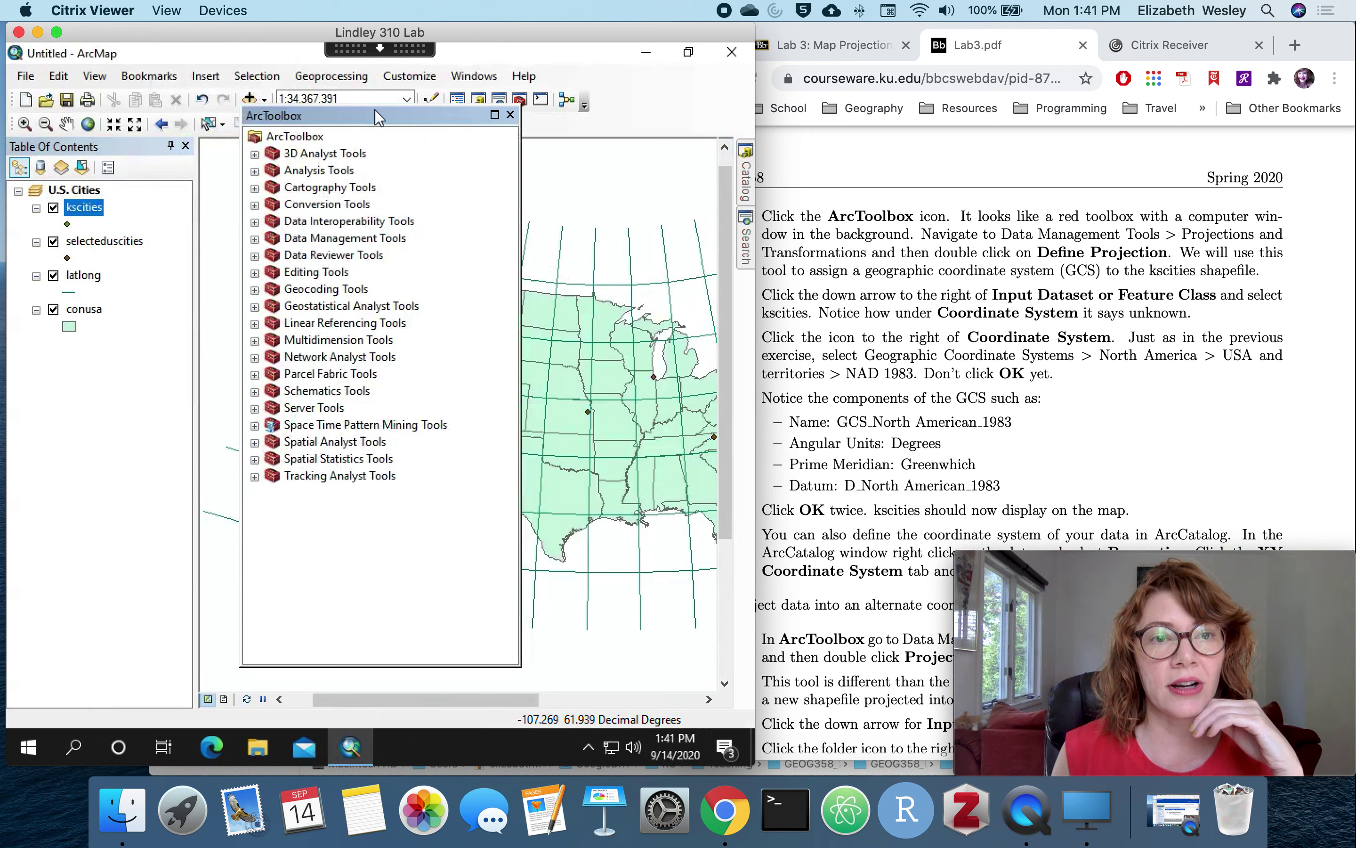
left_click_drag(372, 112, 708, 435)
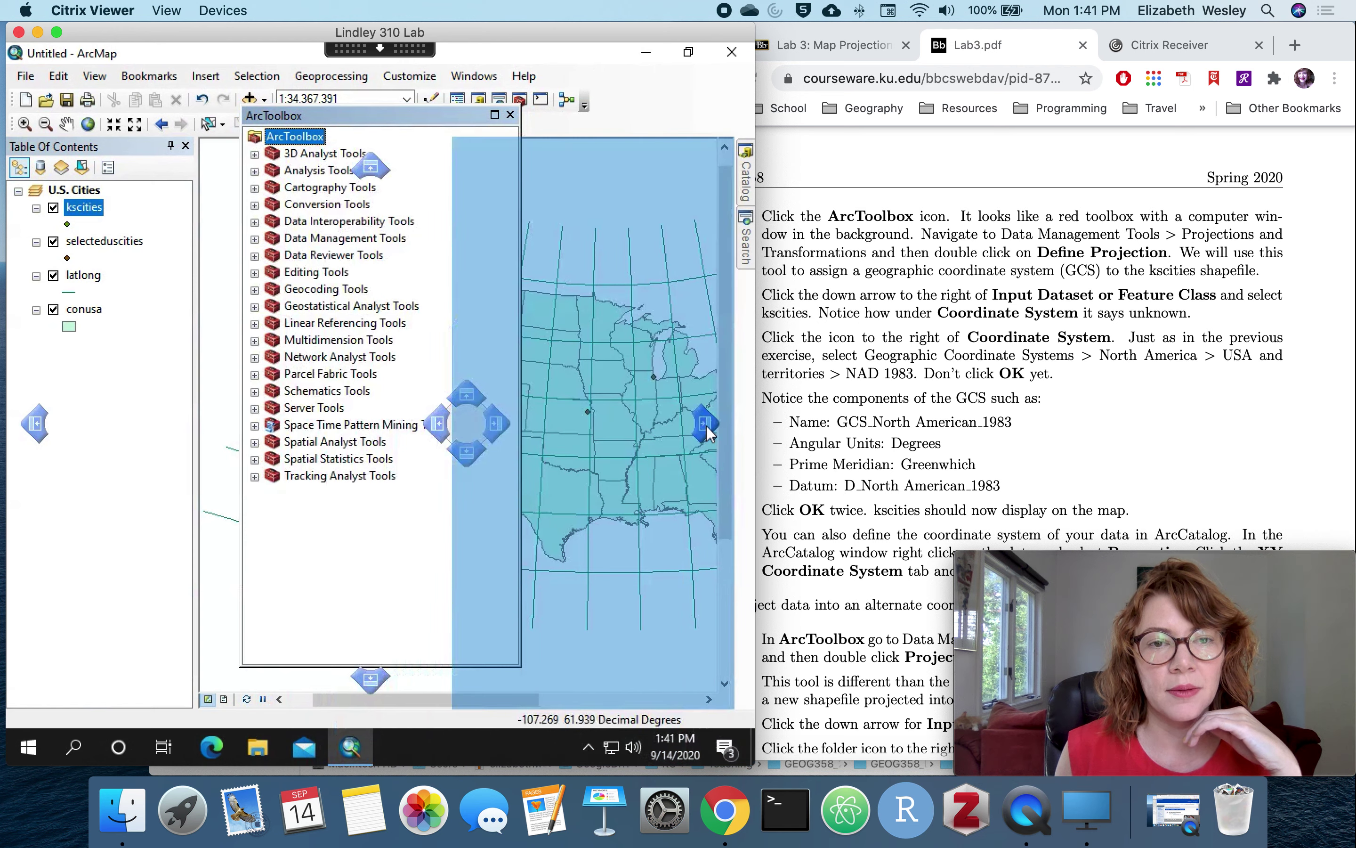
mouse_move(679, 430)
left_mouse_down()
mouse_move(633, 451)
mouse_move(702, 421)
left_mouse_up()
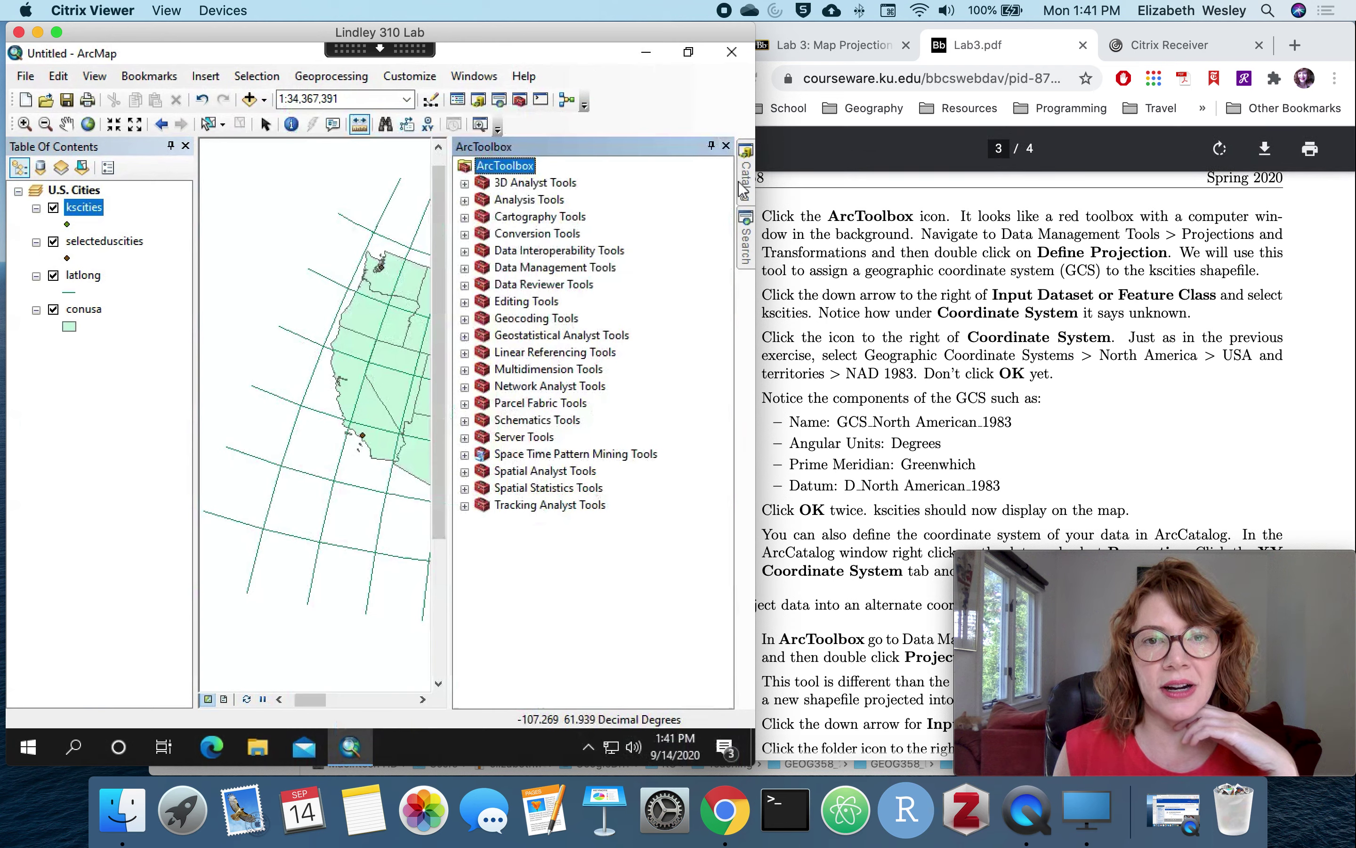
left_click(711, 147)
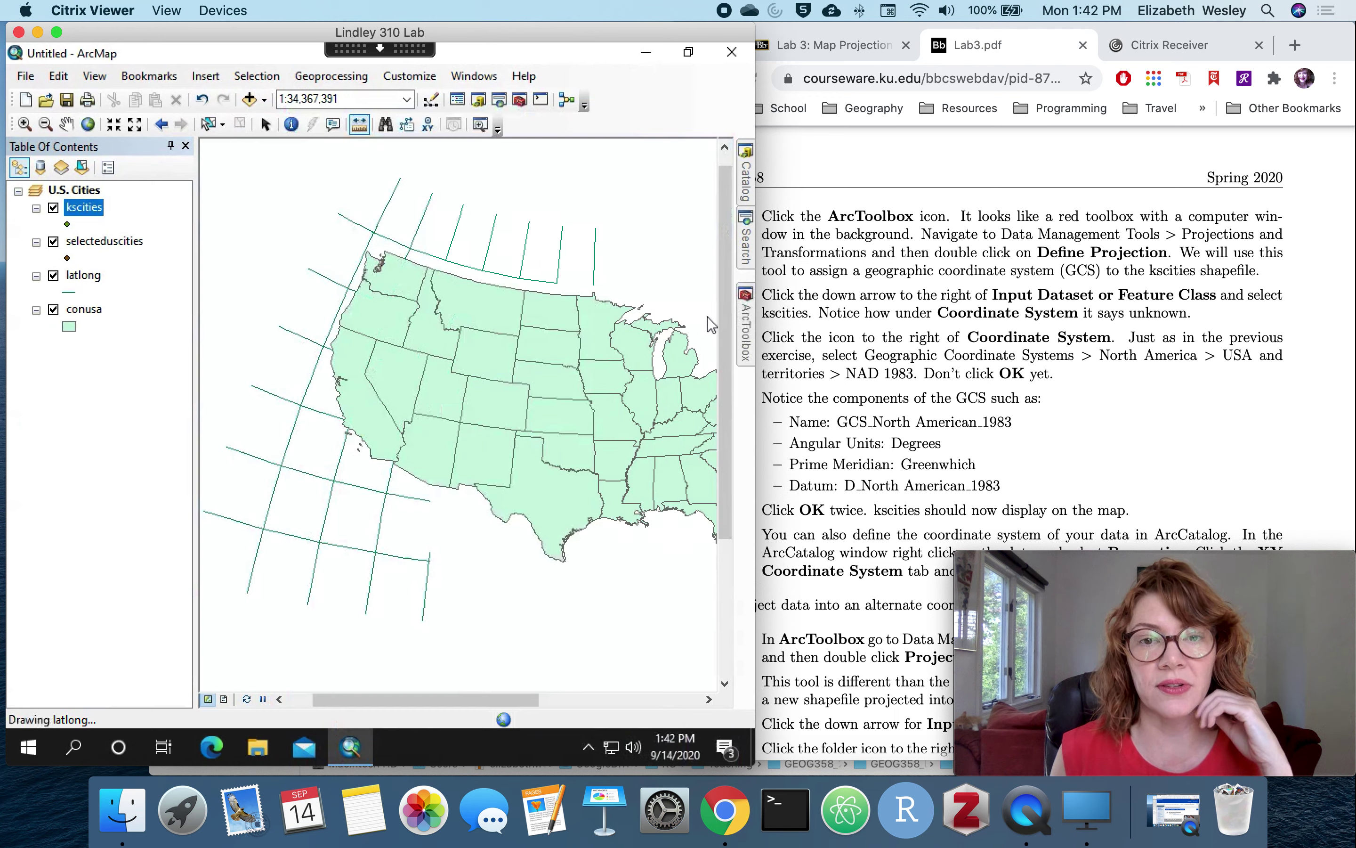
left_click(751, 325)
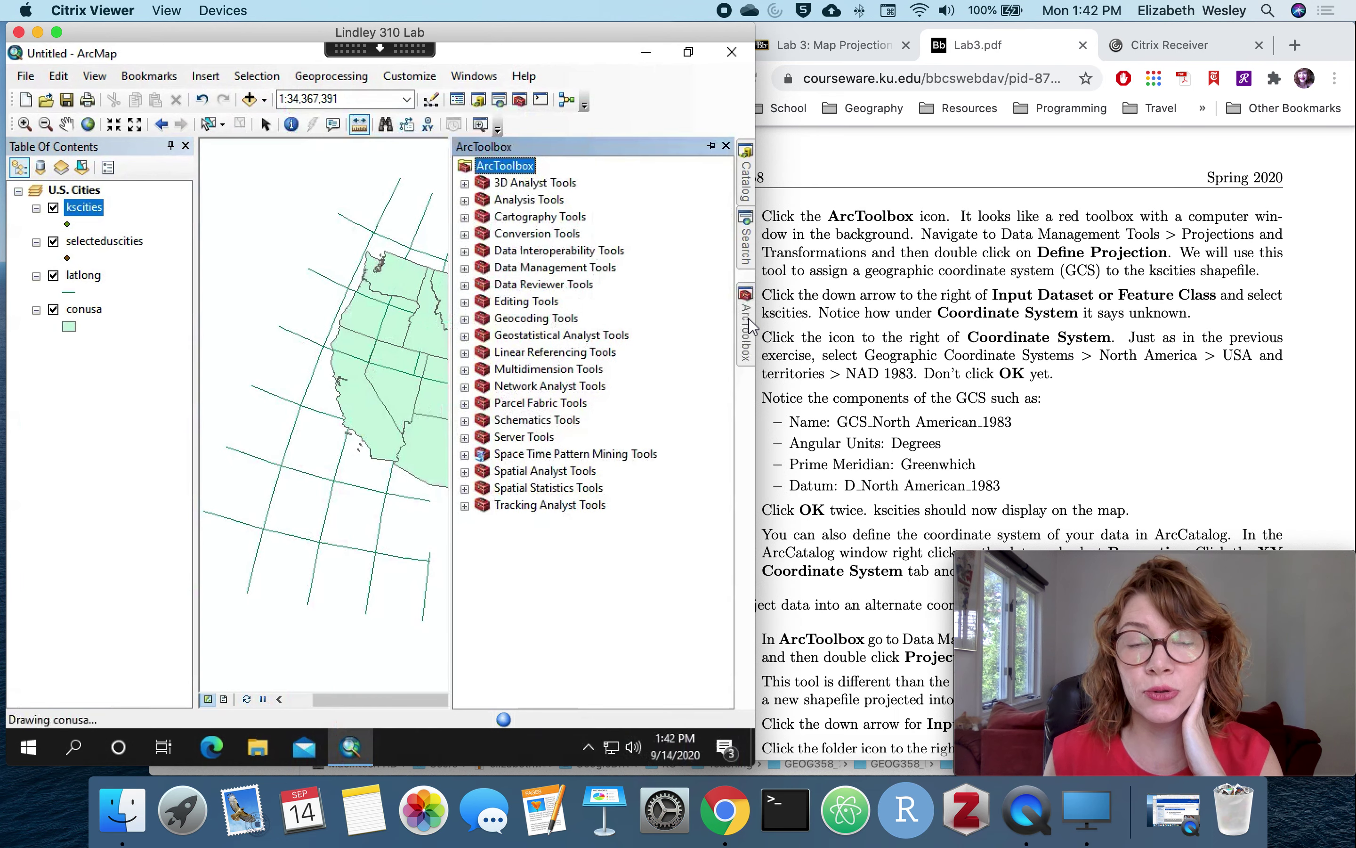
Step: Open Define Projection from Data Management Tools > Projections and Transformations
left_click(465, 268)
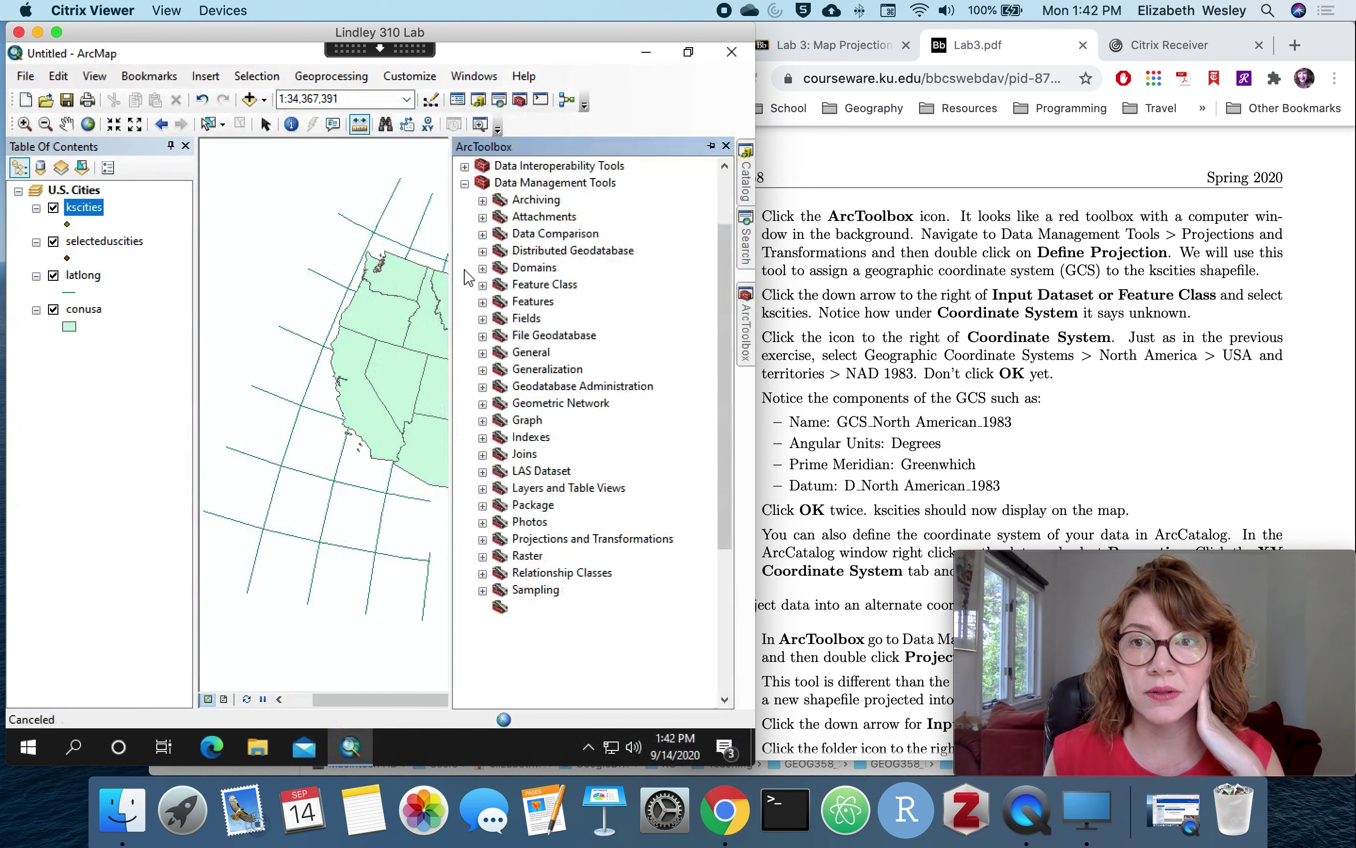
left_click(481, 539)
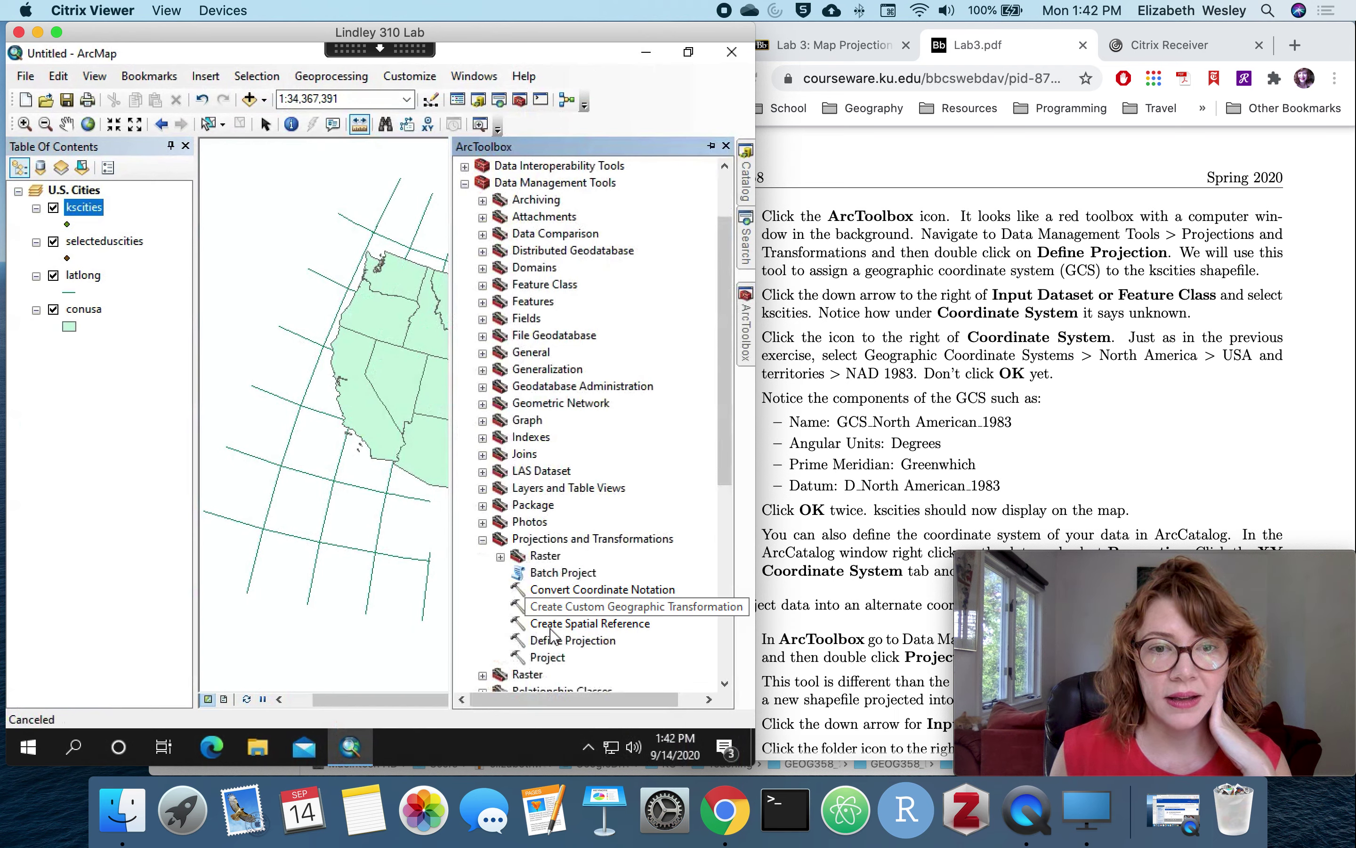
double_click(585, 641)
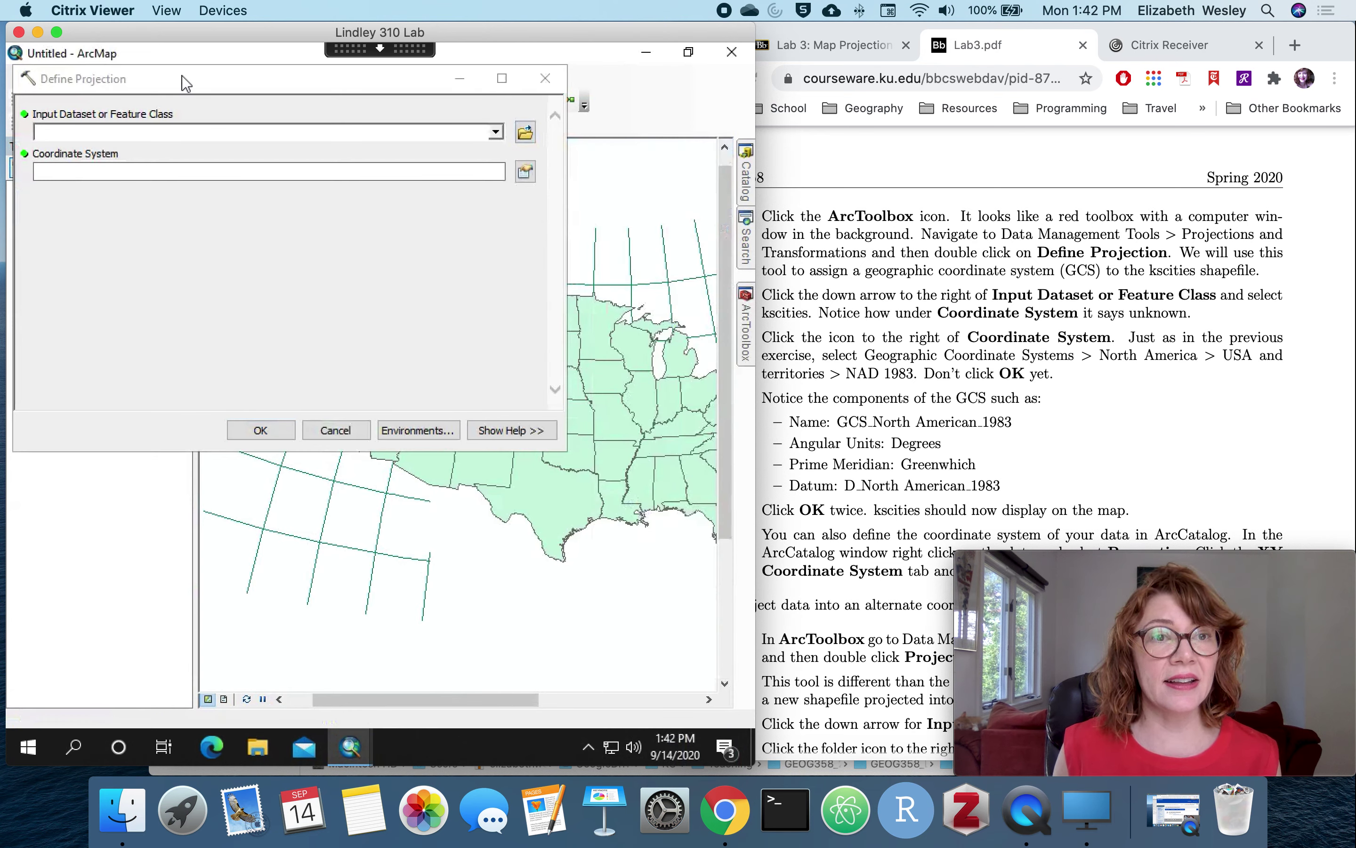
Step: Choose kscities as the Define Projection input dataset, its coordinate system showing Unknown
left_click_drag(185, 83, 363, 88)
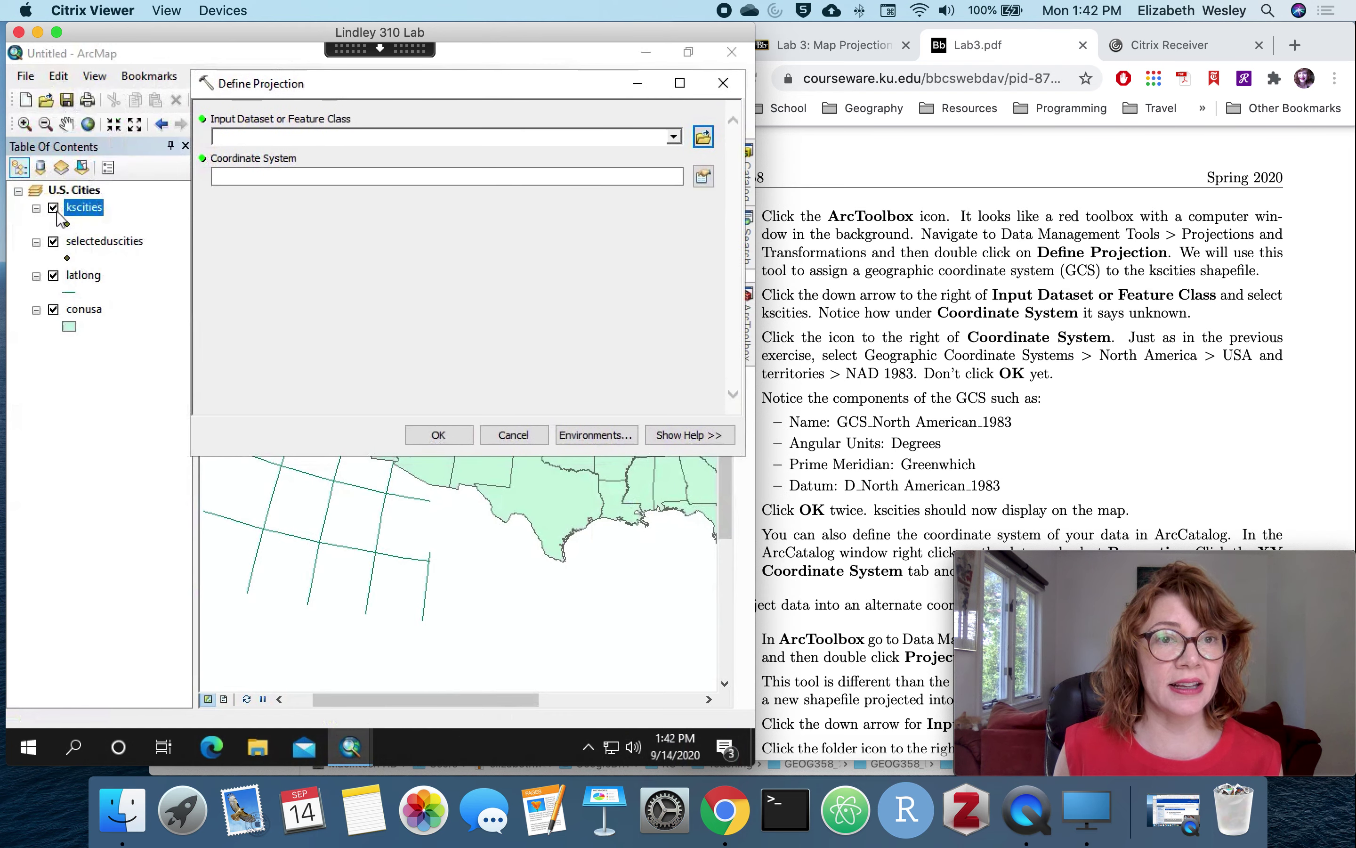
left_click(673, 136)
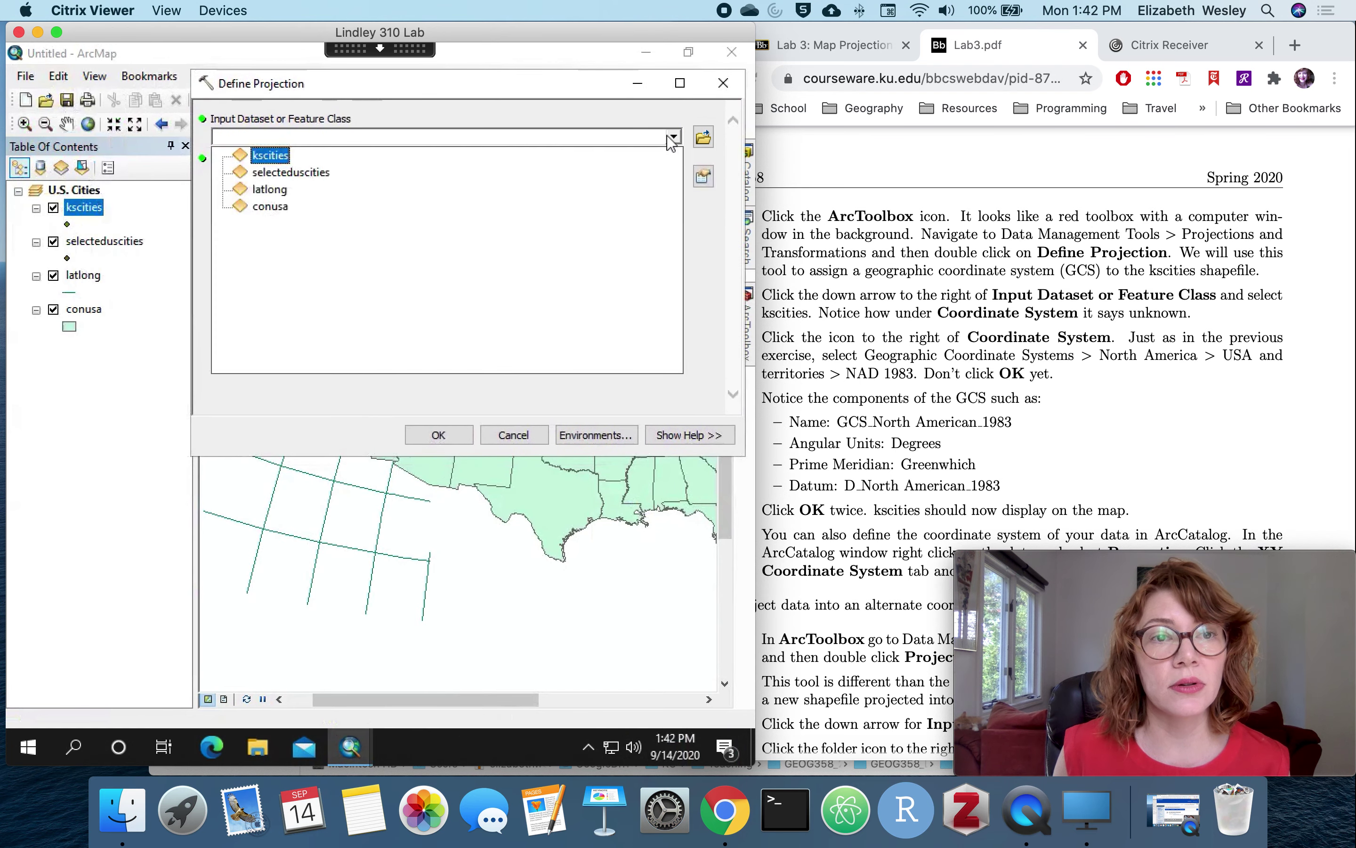
left_click(271, 155)
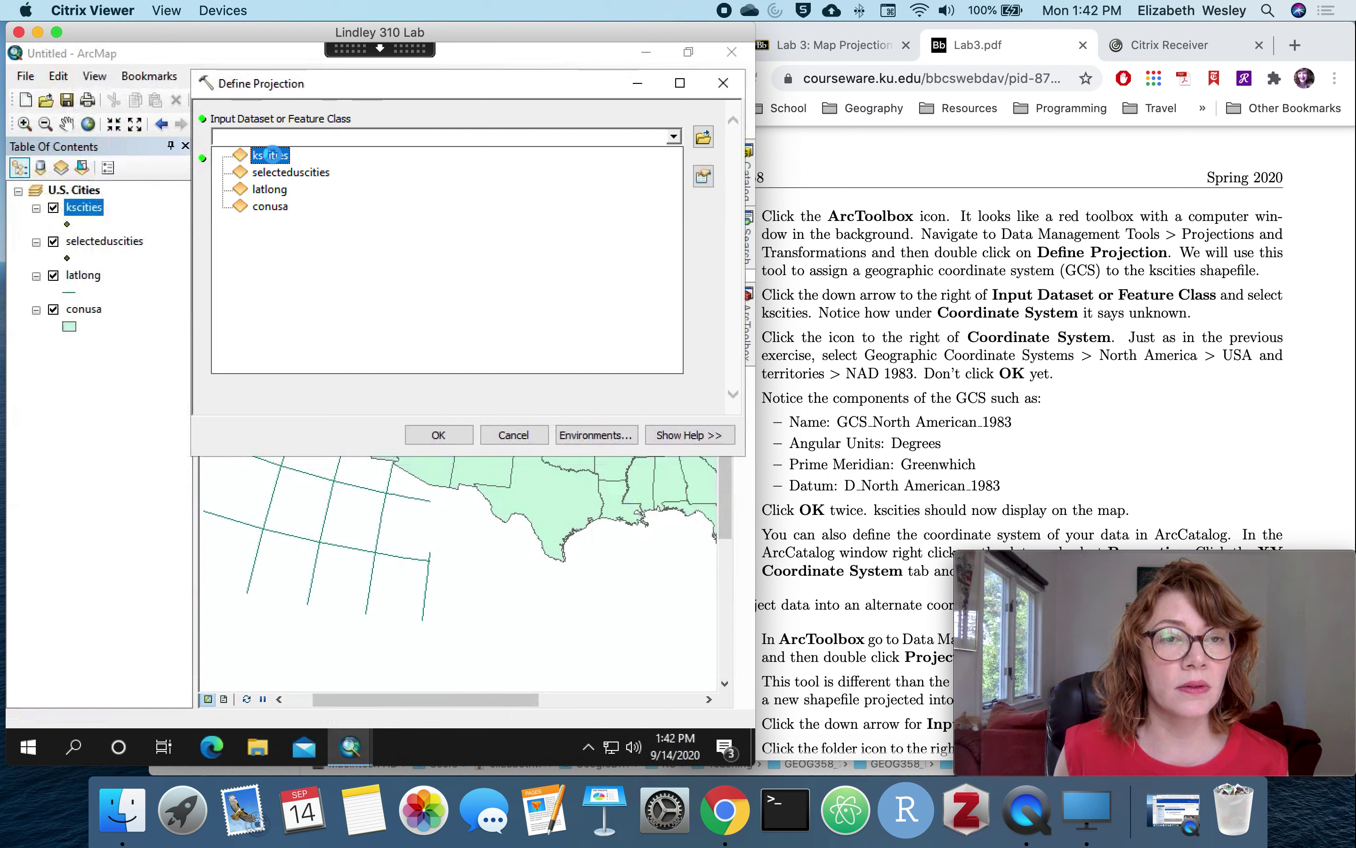
left_click(705, 138)
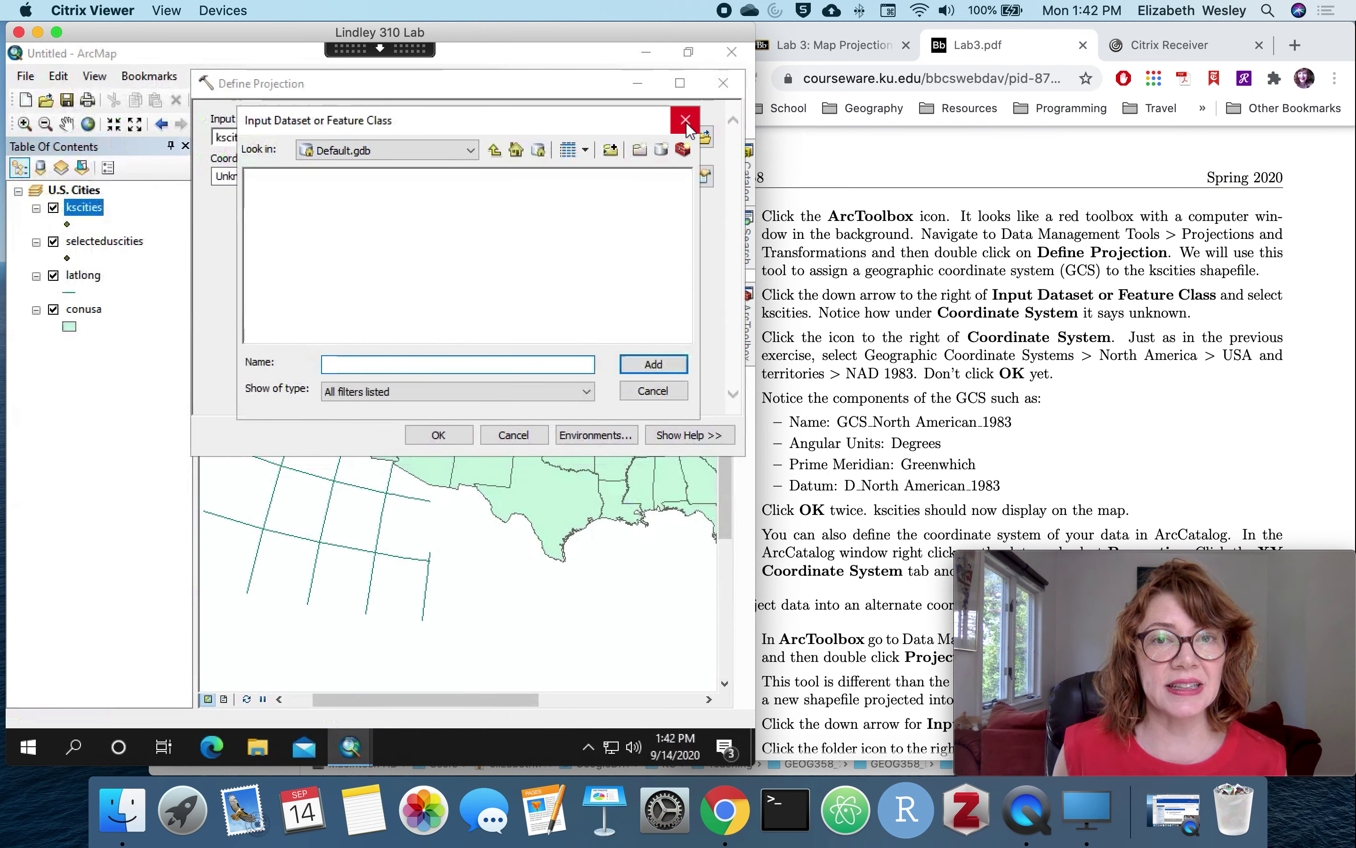
left_click(685, 120)
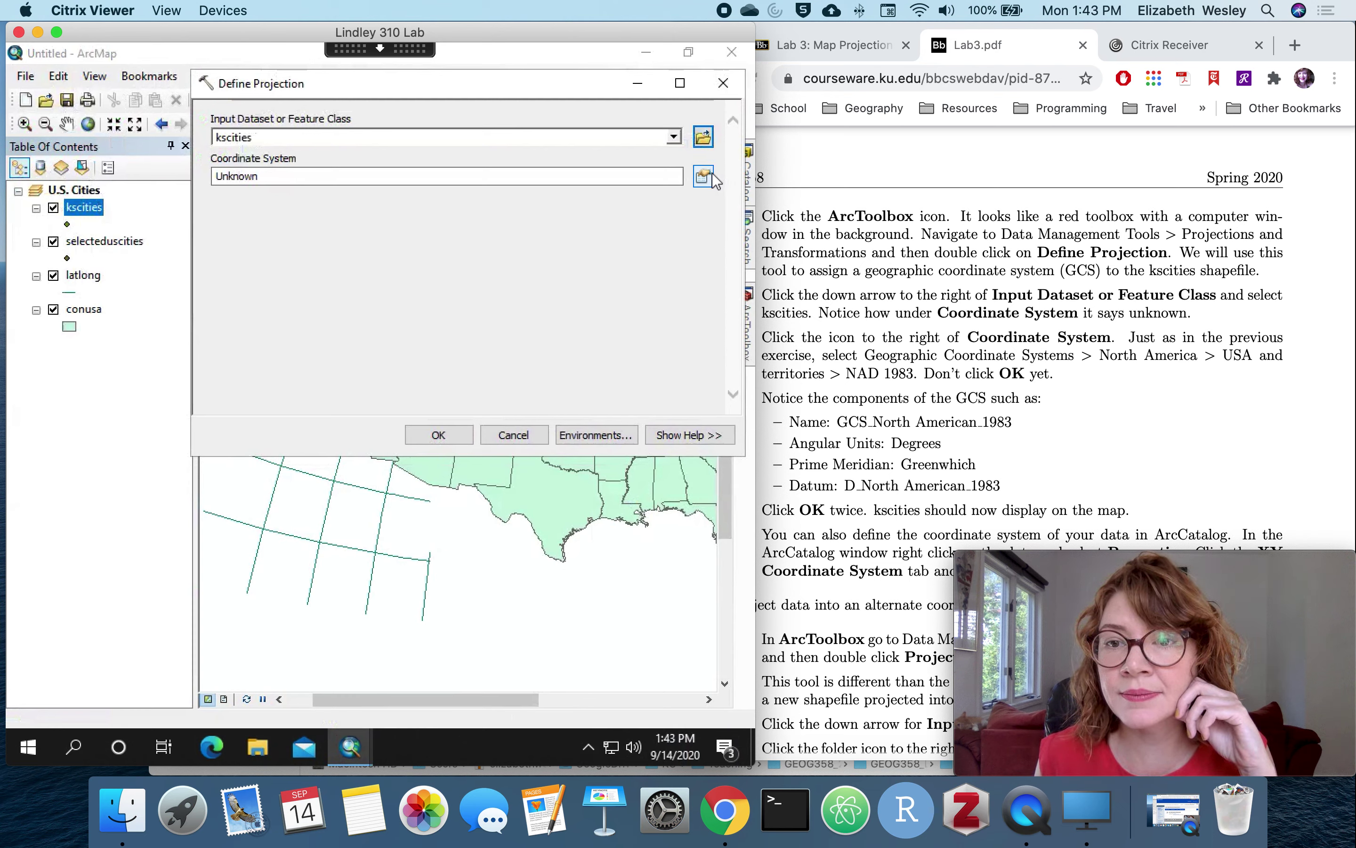
left_click(1248, 426)
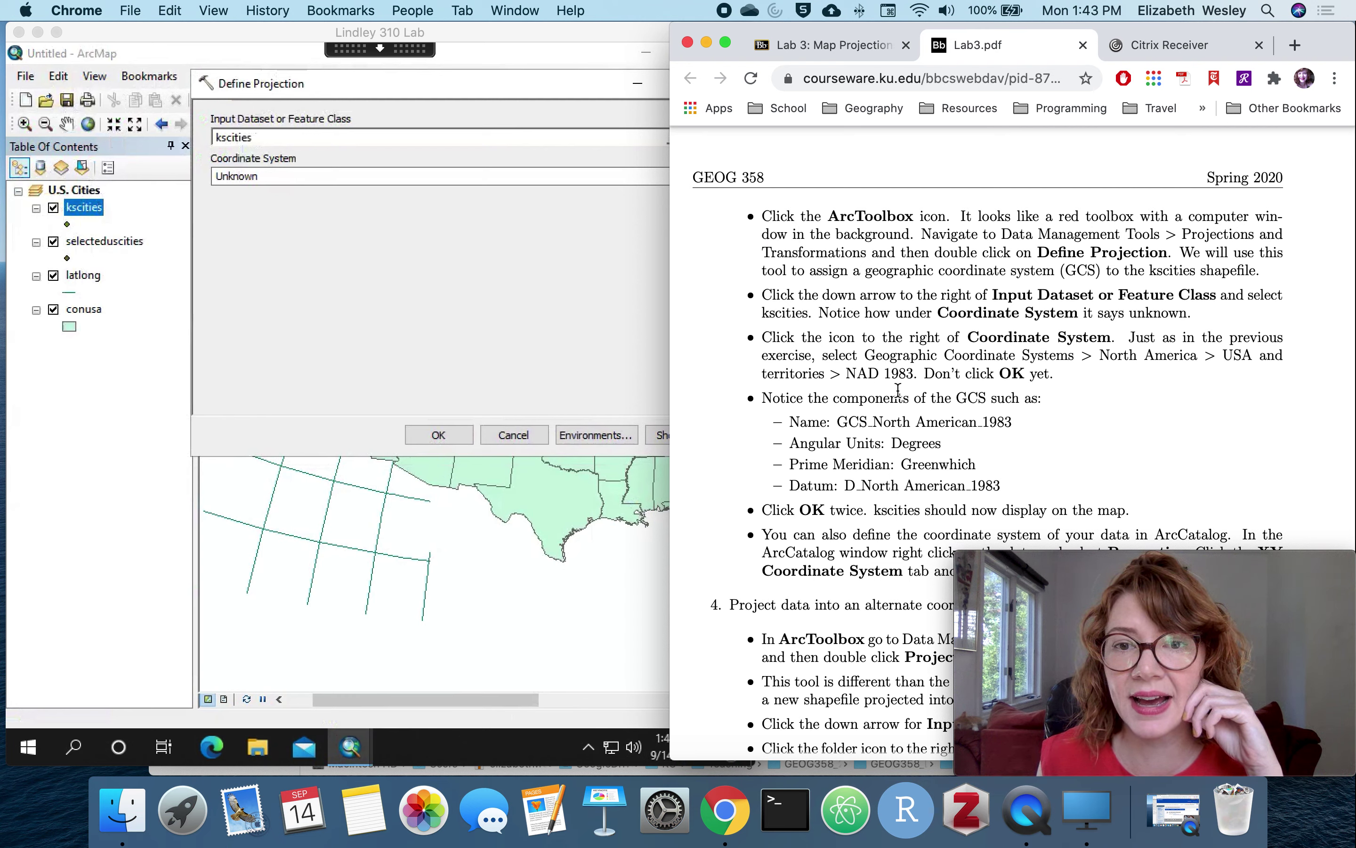
left_click(486, 236)
left_click_drag(593, 82, 488, 68)
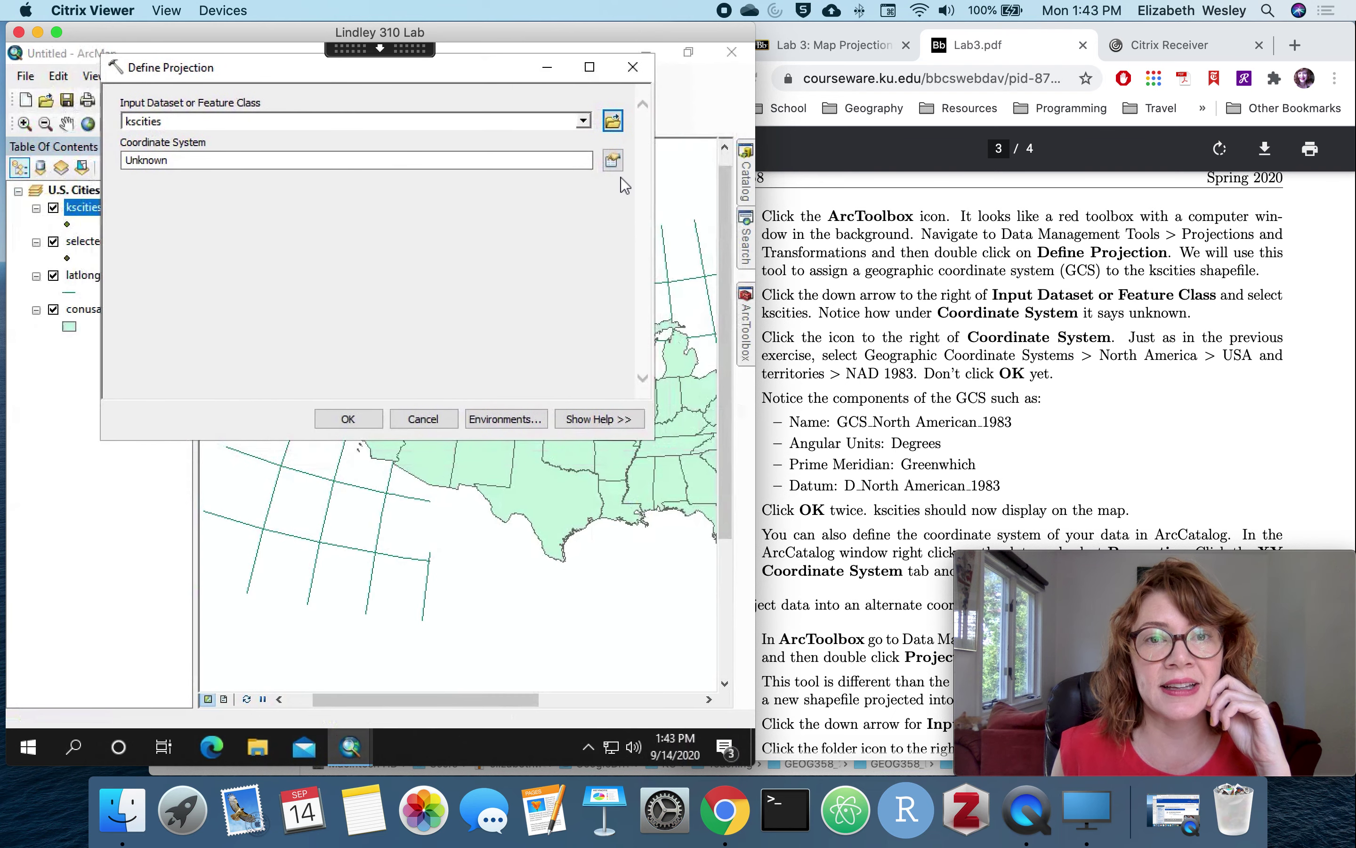
Step: In the coordinate system picker, expand Geographic > North America > USA and territories
left_click(613, 161)
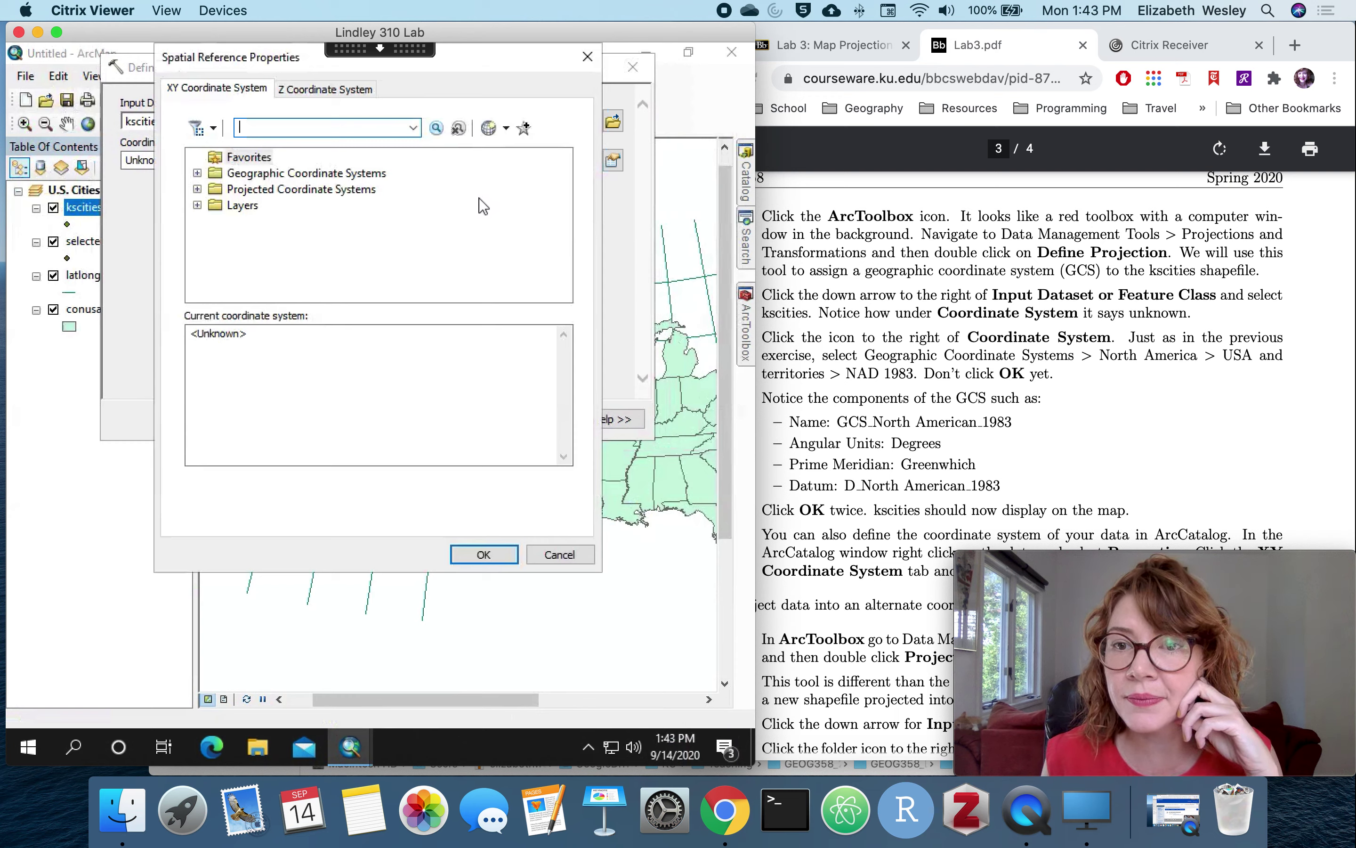
left_click(197, 173)
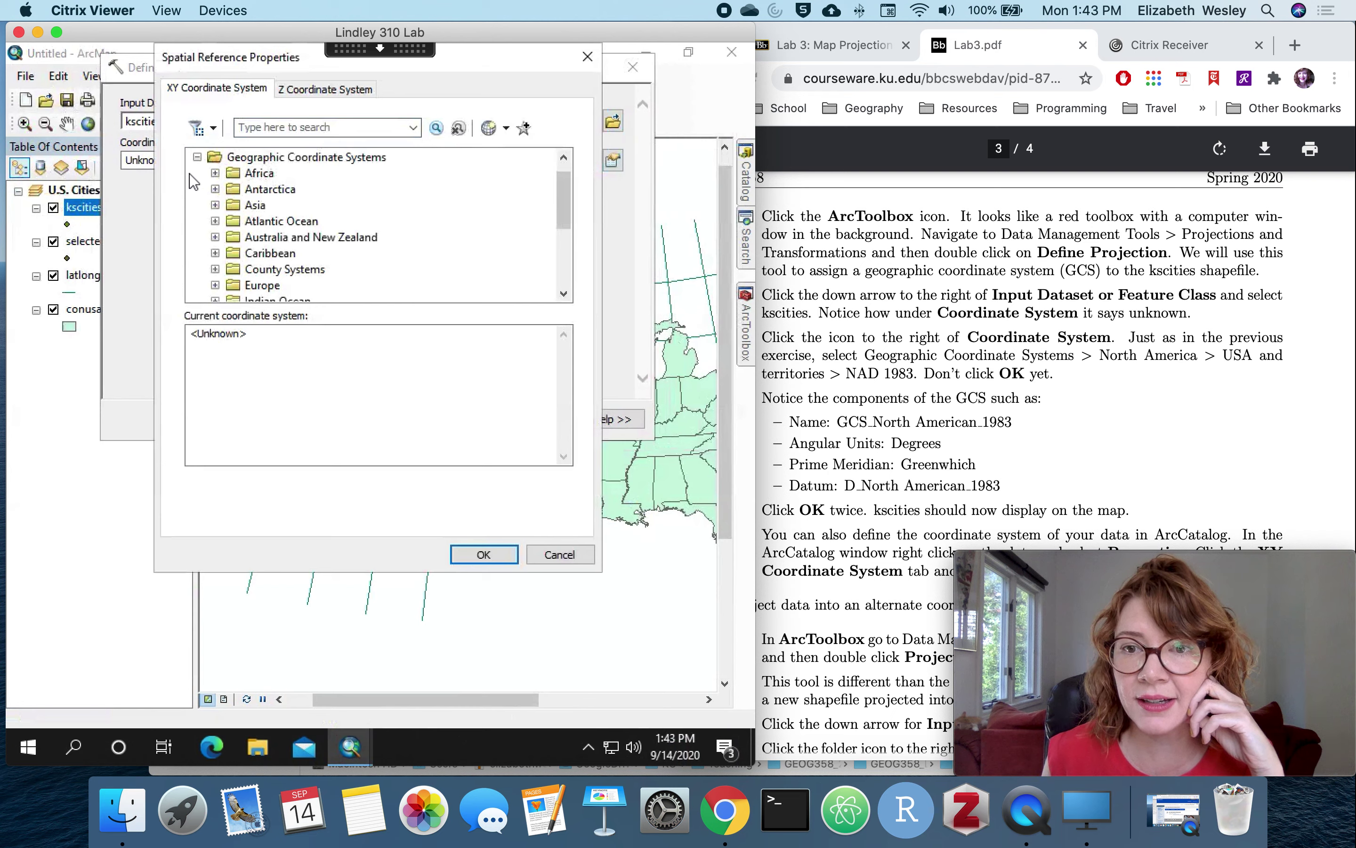
scroll(565, 294, "down", 5)
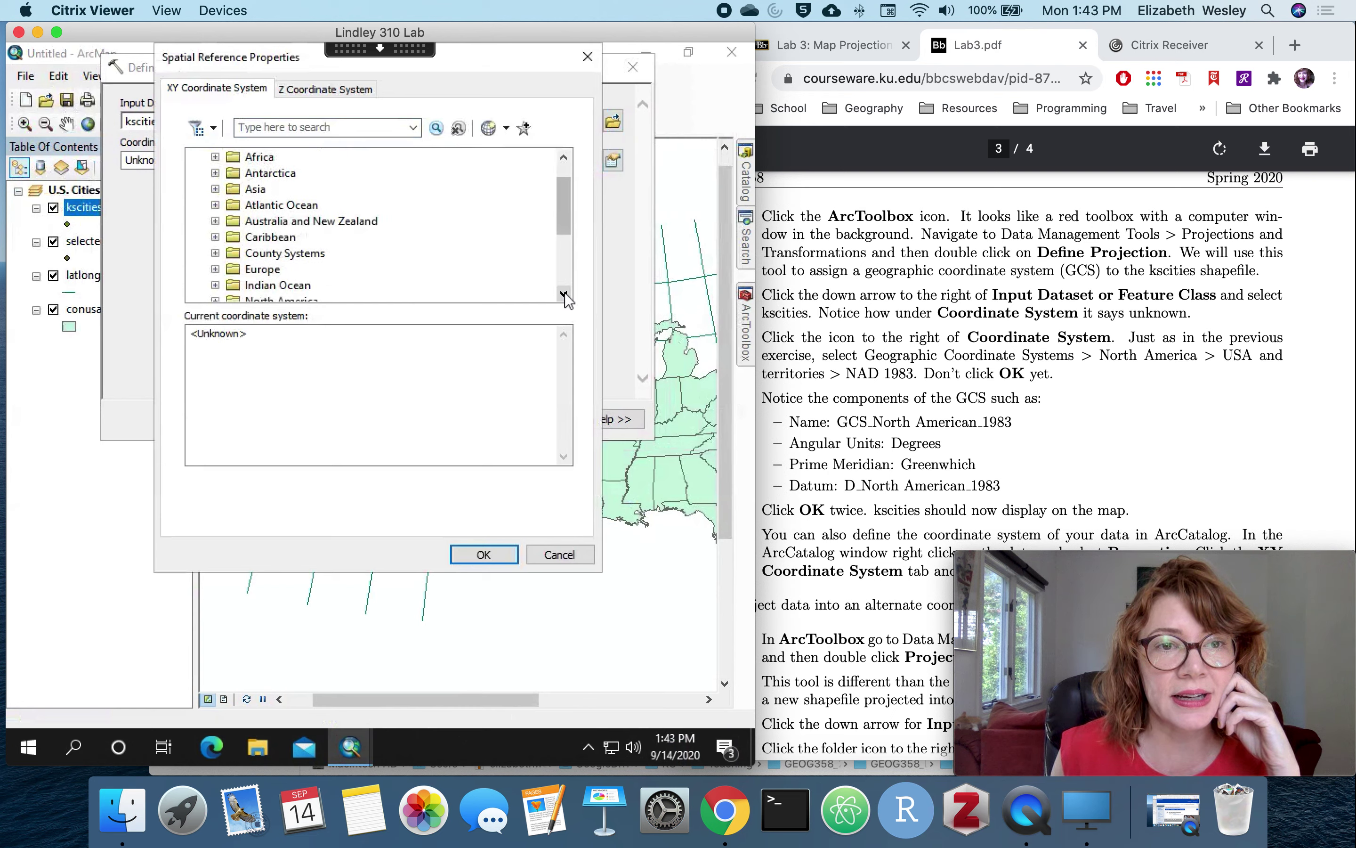
left_click(216, 238)
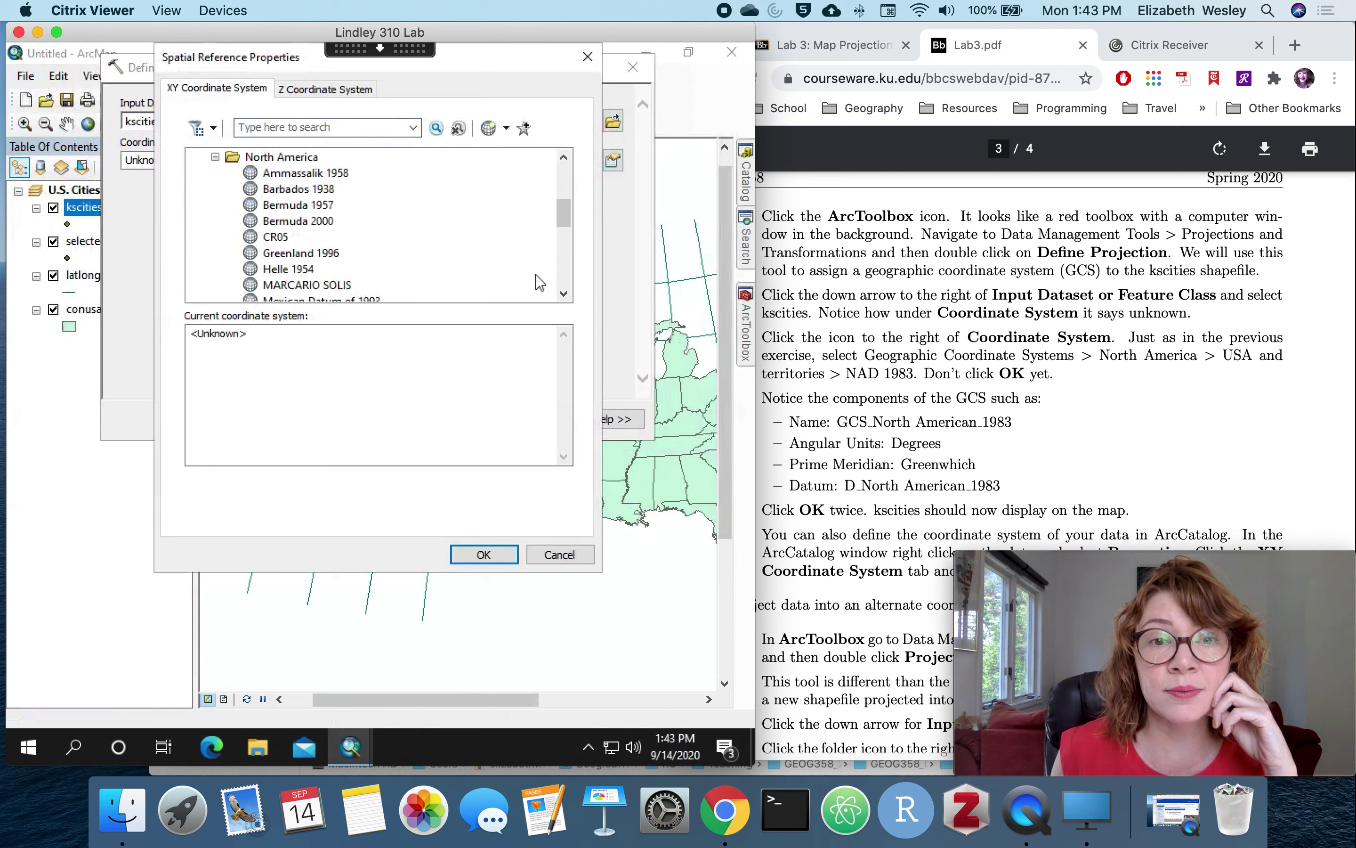
left_click(564, 293)
left_click(564, 294)
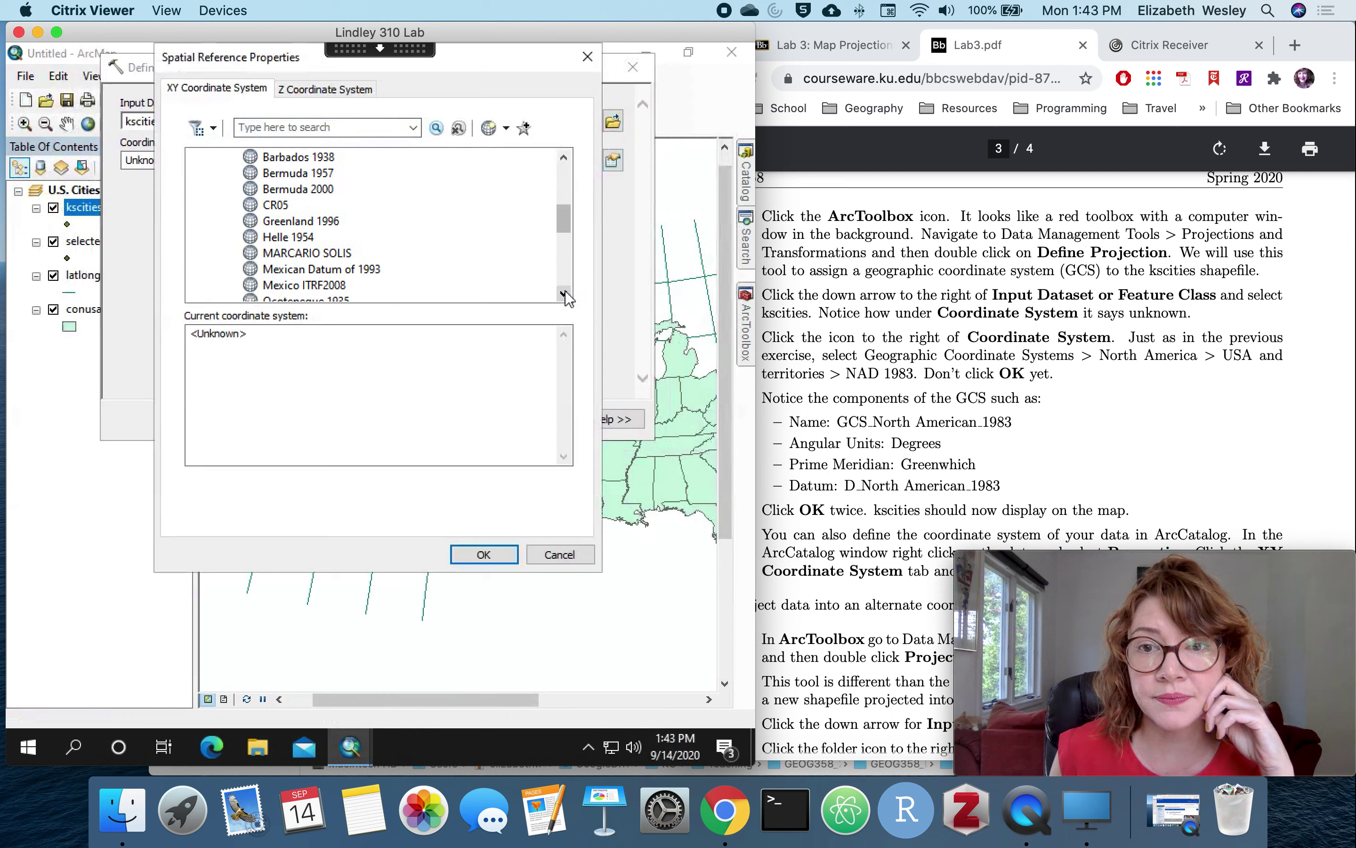
left_click(564, 293)
left_click(564, 294)
left_click(563, 293)
left_click(563, 294)
left_click(564, 293)
left_click(563, 294)
left_click(563, 293)
left_click(563, 294)
left_click(564, 293)
left_click(563, 293)
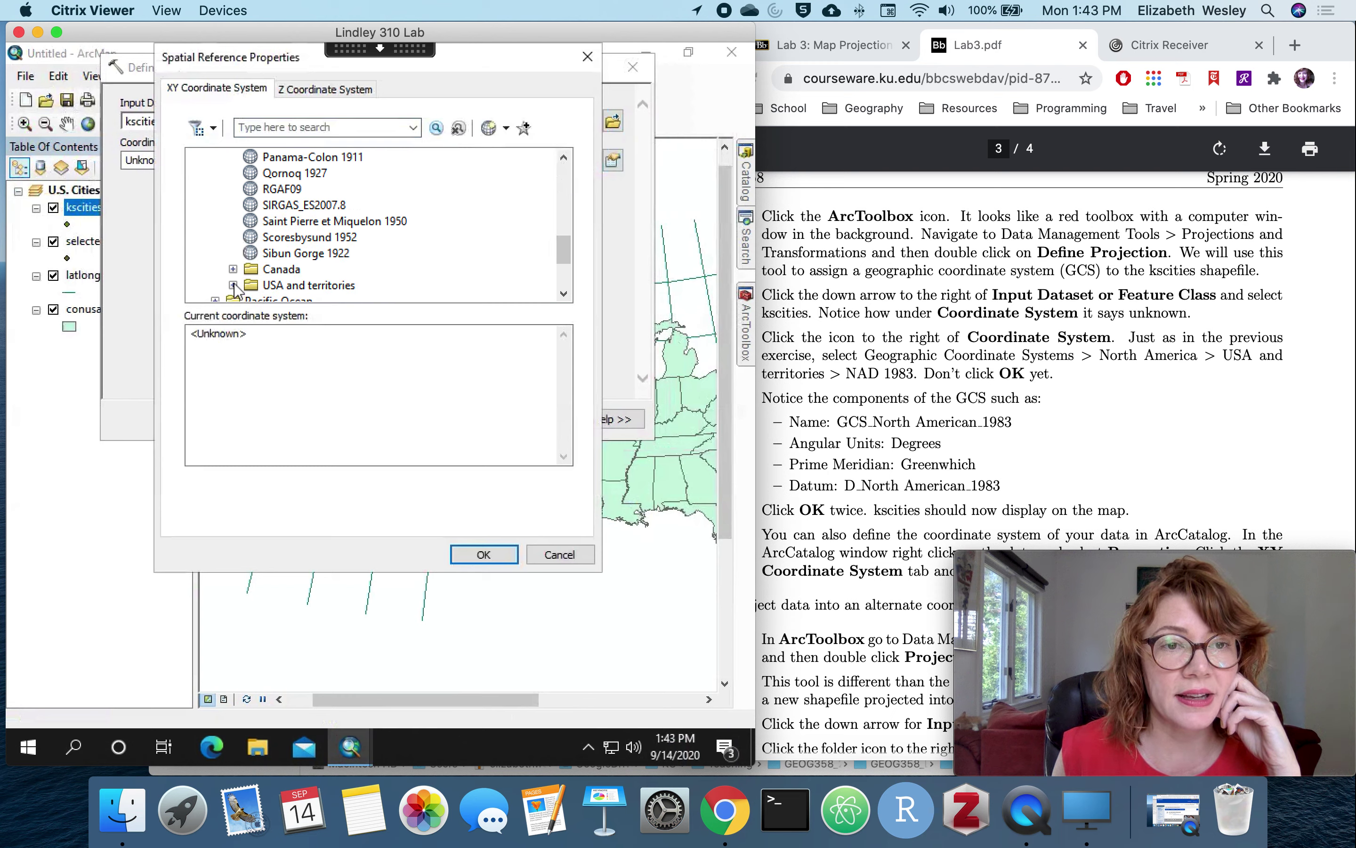
double_click(312, 282)
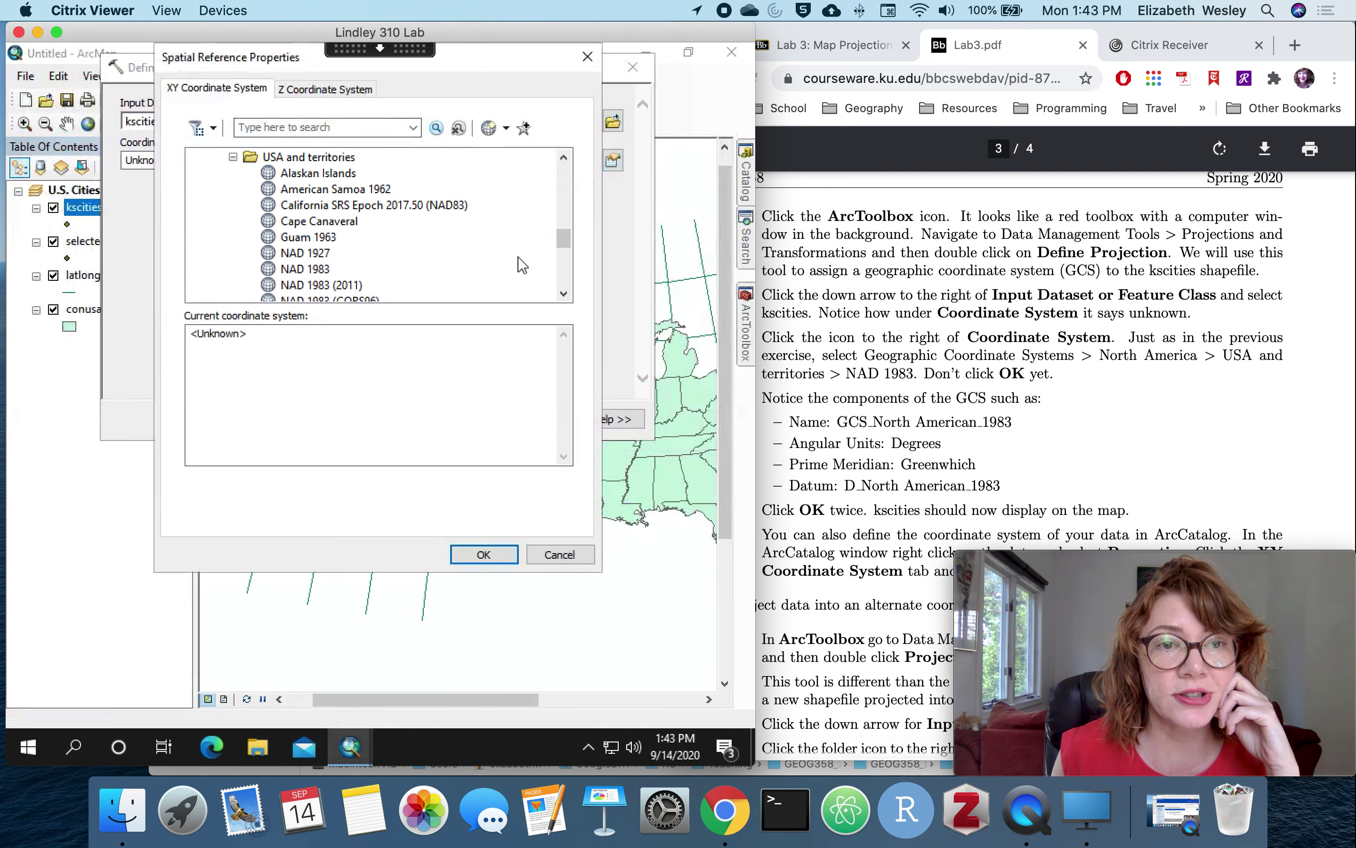
Step: Select NAD 1983 as kscities' coordinate system and run Define Projection
left_click(312, 270)
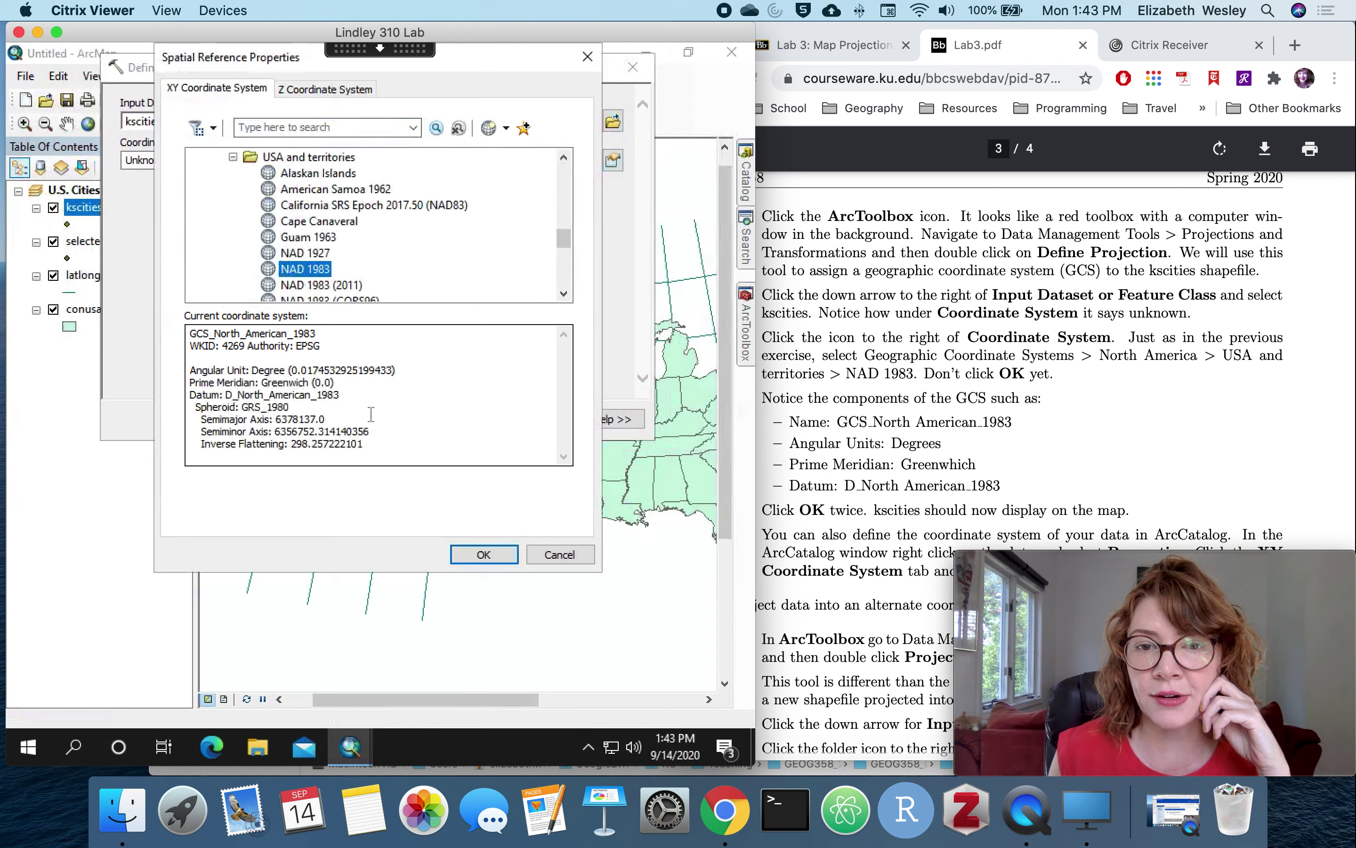
scroll(868, 430, "down", 5)
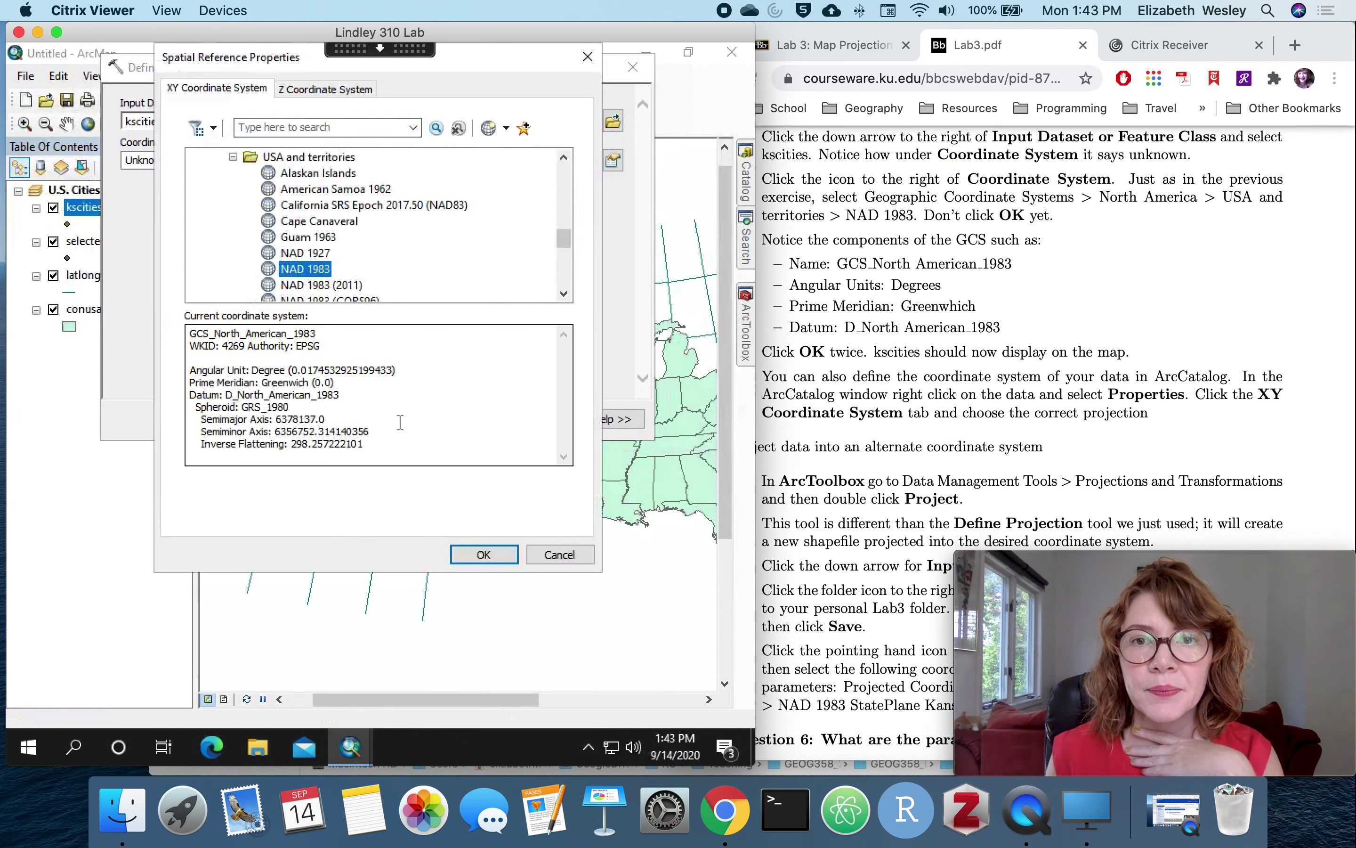
left_click(483, 554)
left_click(365, 420)
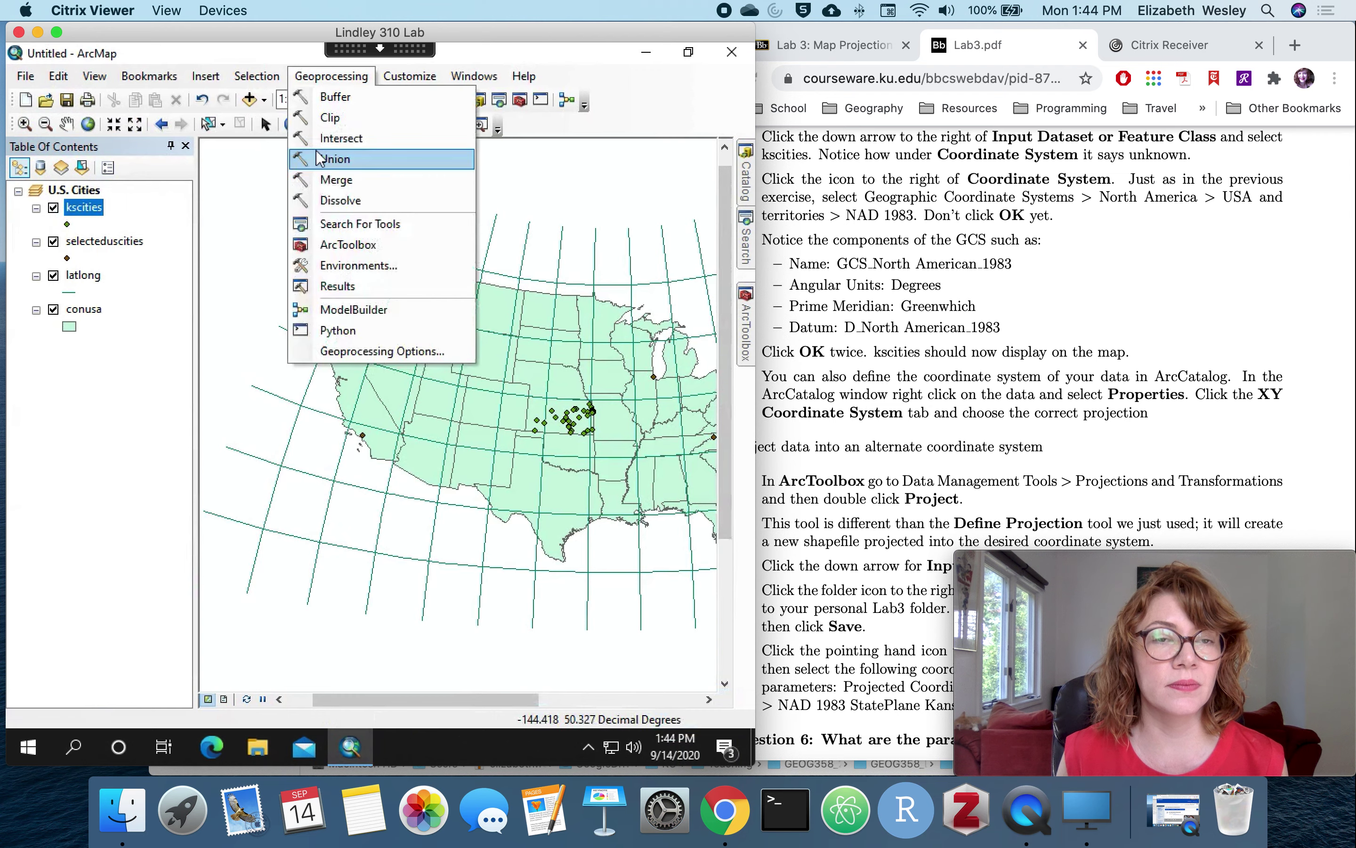
left_click(356, 285)
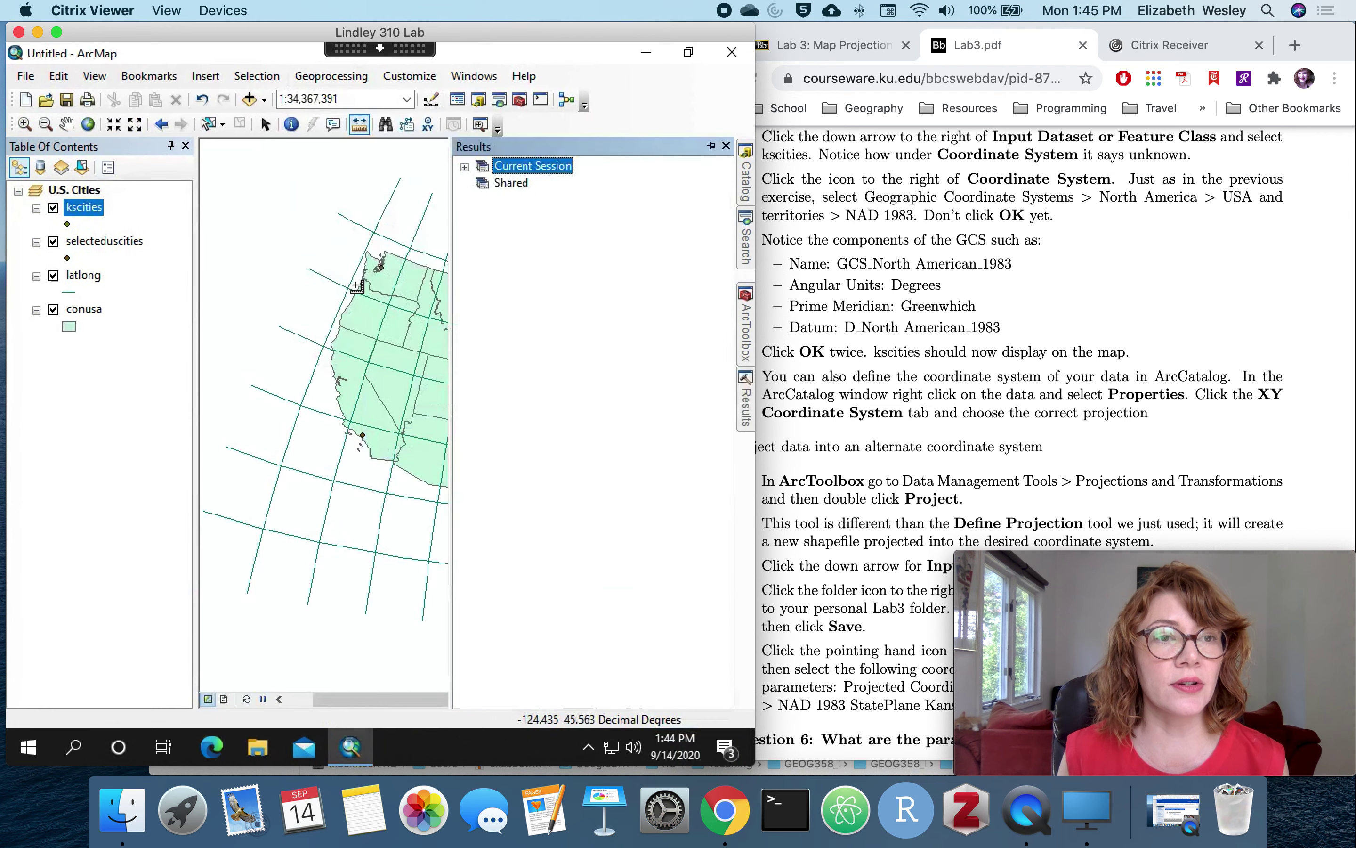
left_click(465, 167)
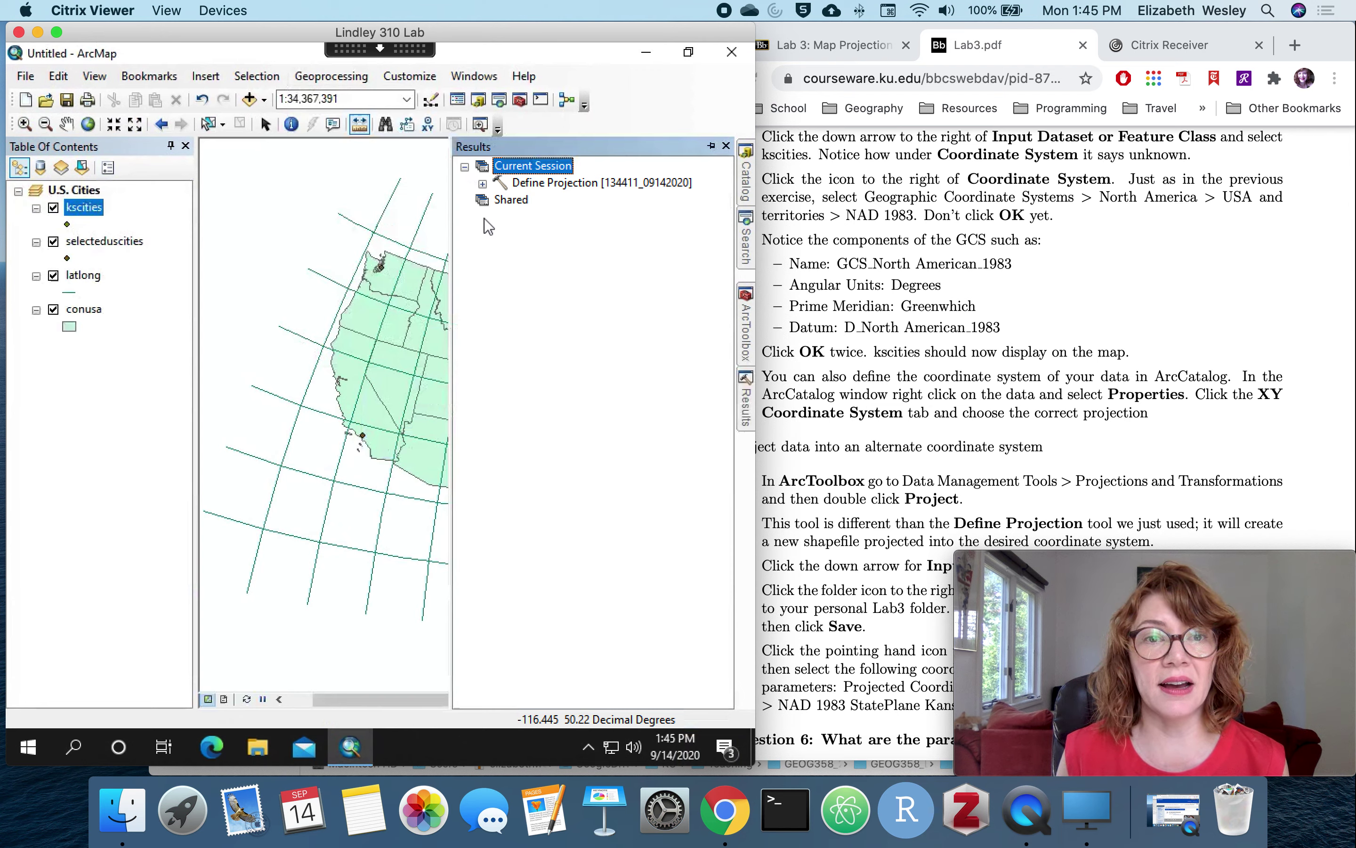
left_click(482, 183)
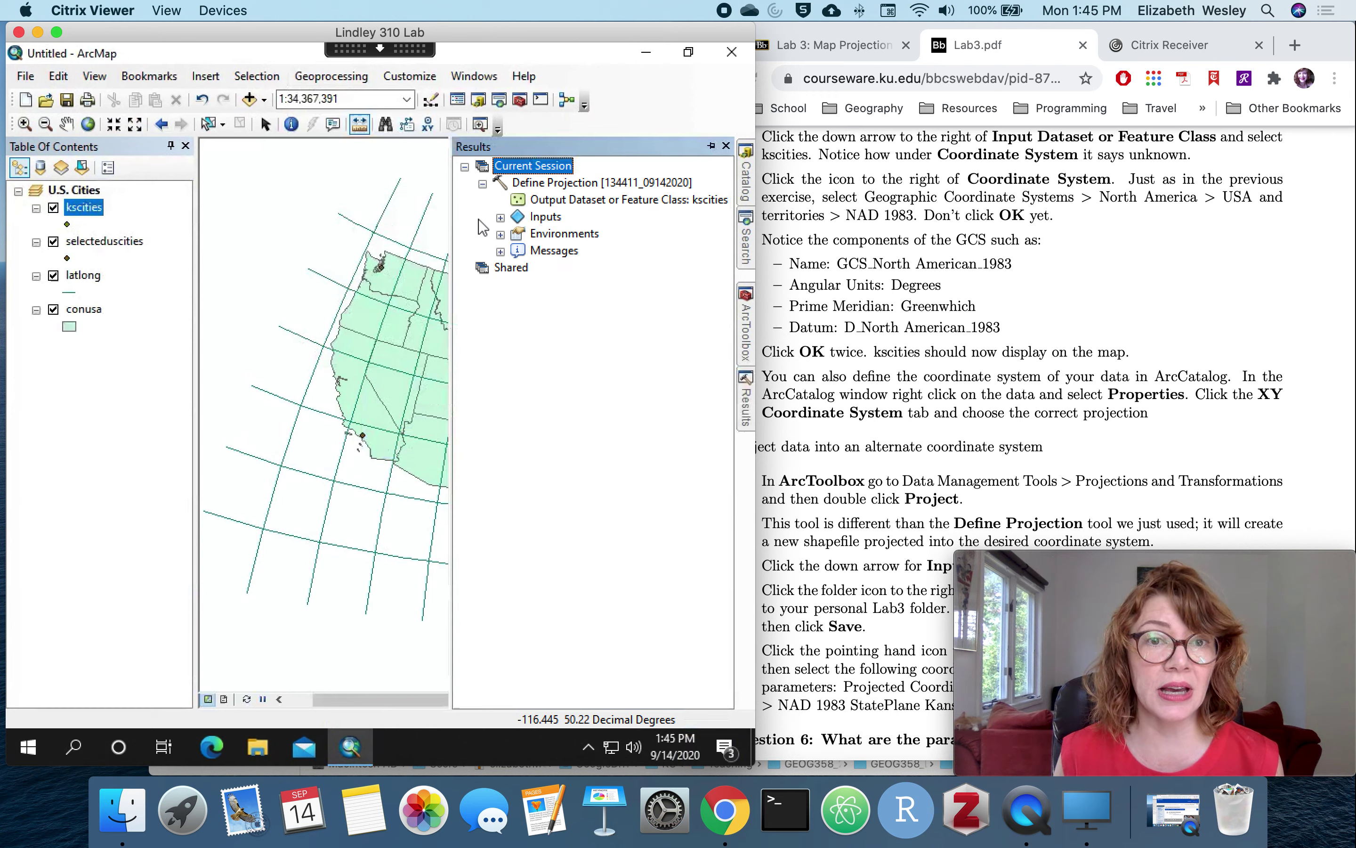
left_click(500, 251)
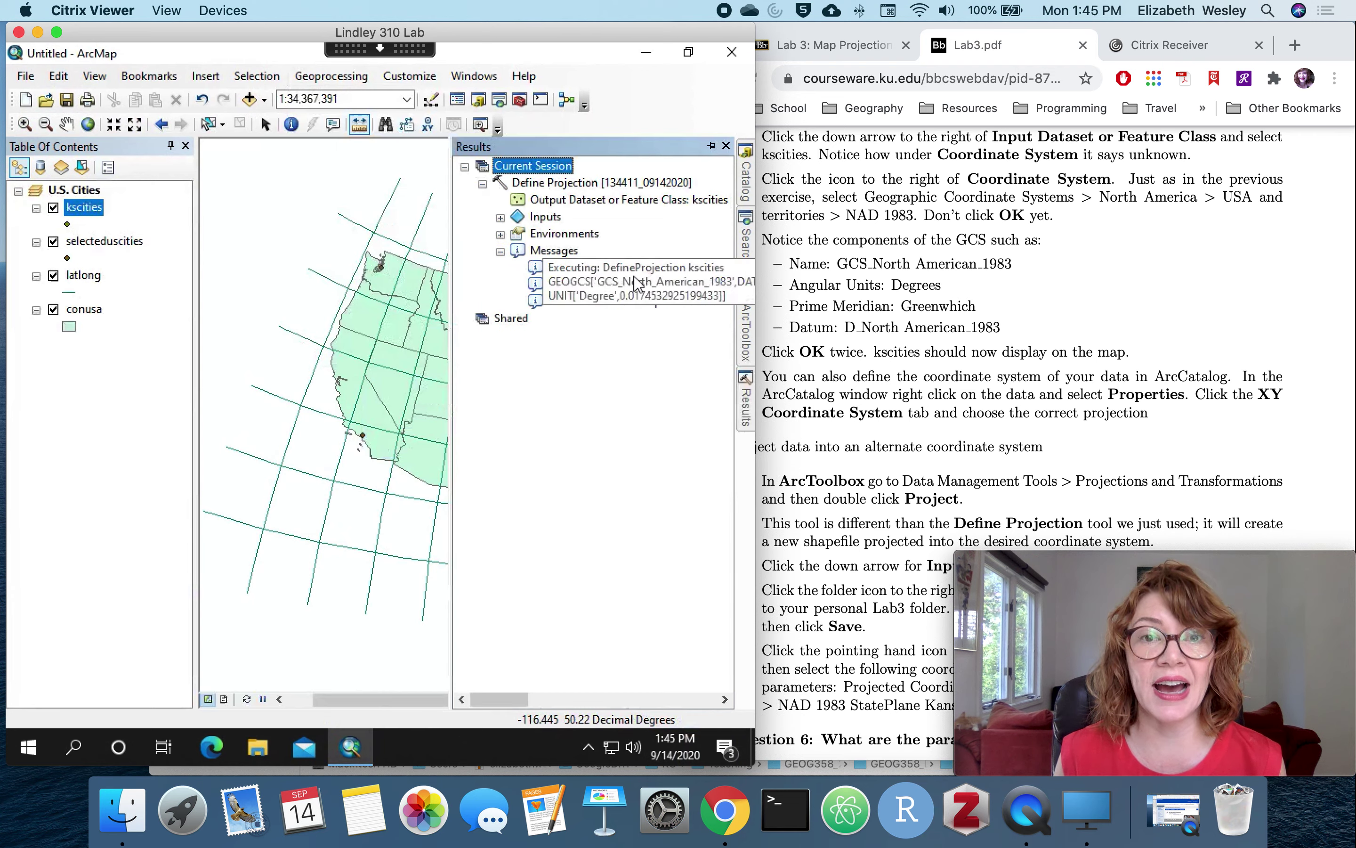
left_click(727, 146)
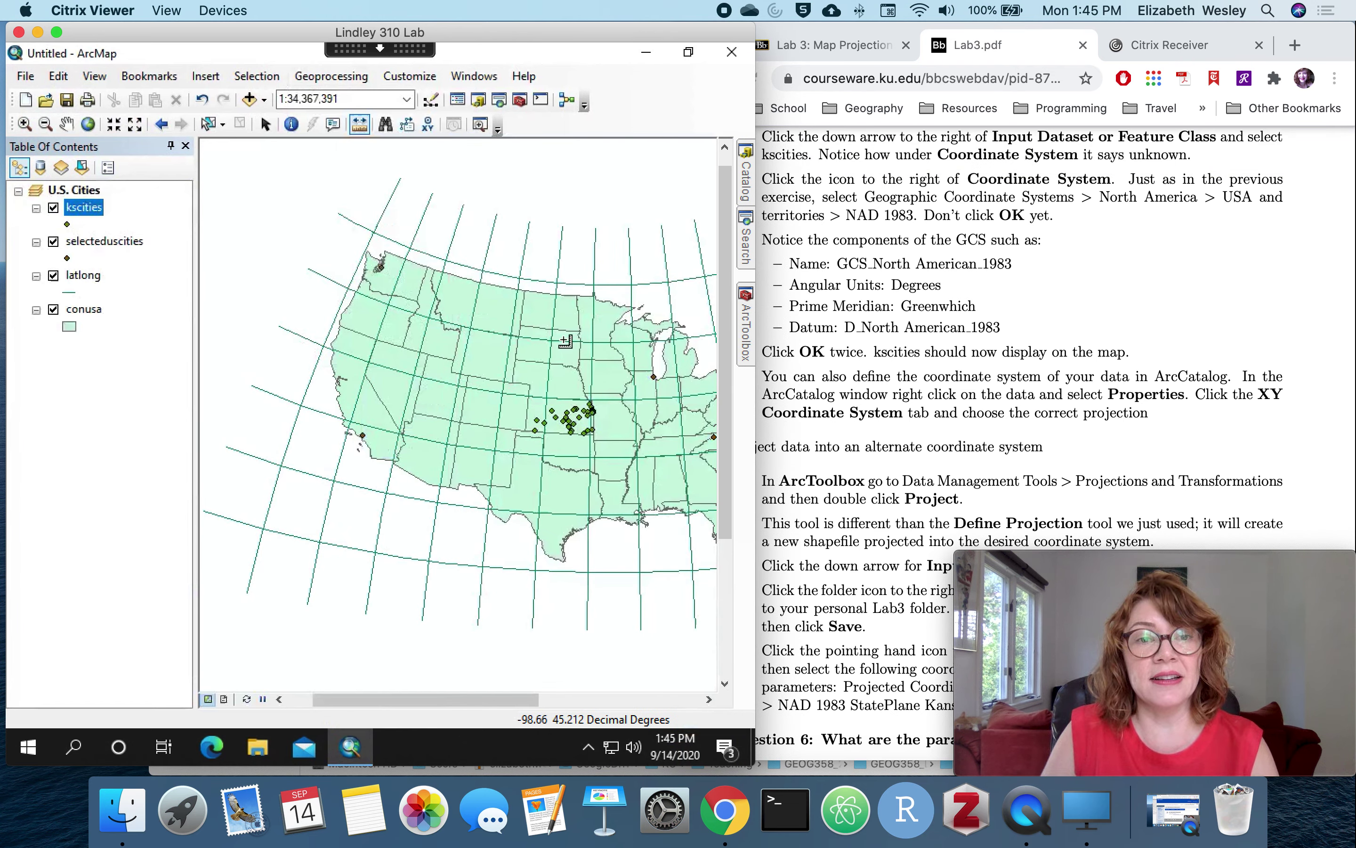
Step: Zoom the map to the kscities layer's points across Kansas
right_click(92, 216)
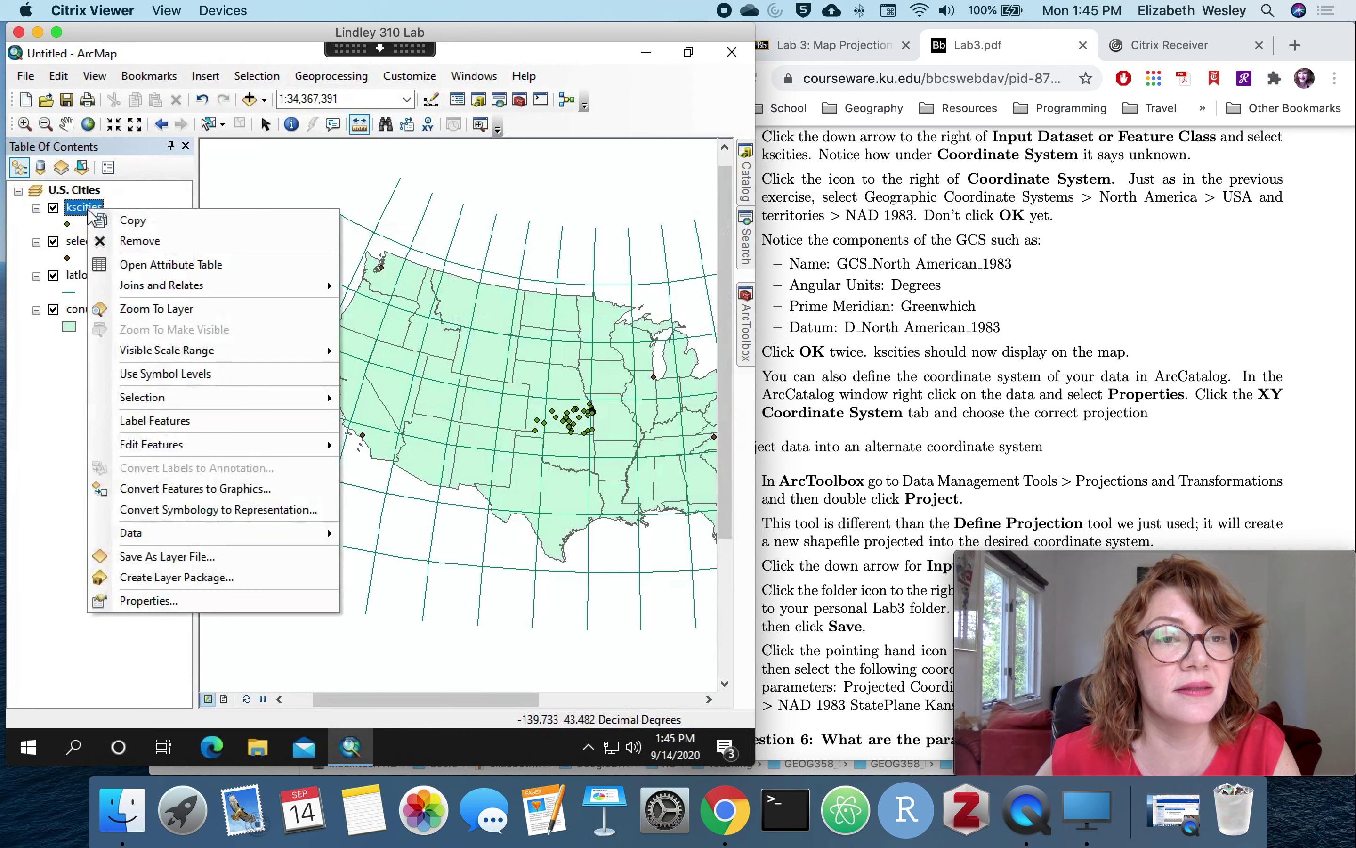
left_click(157, 314)
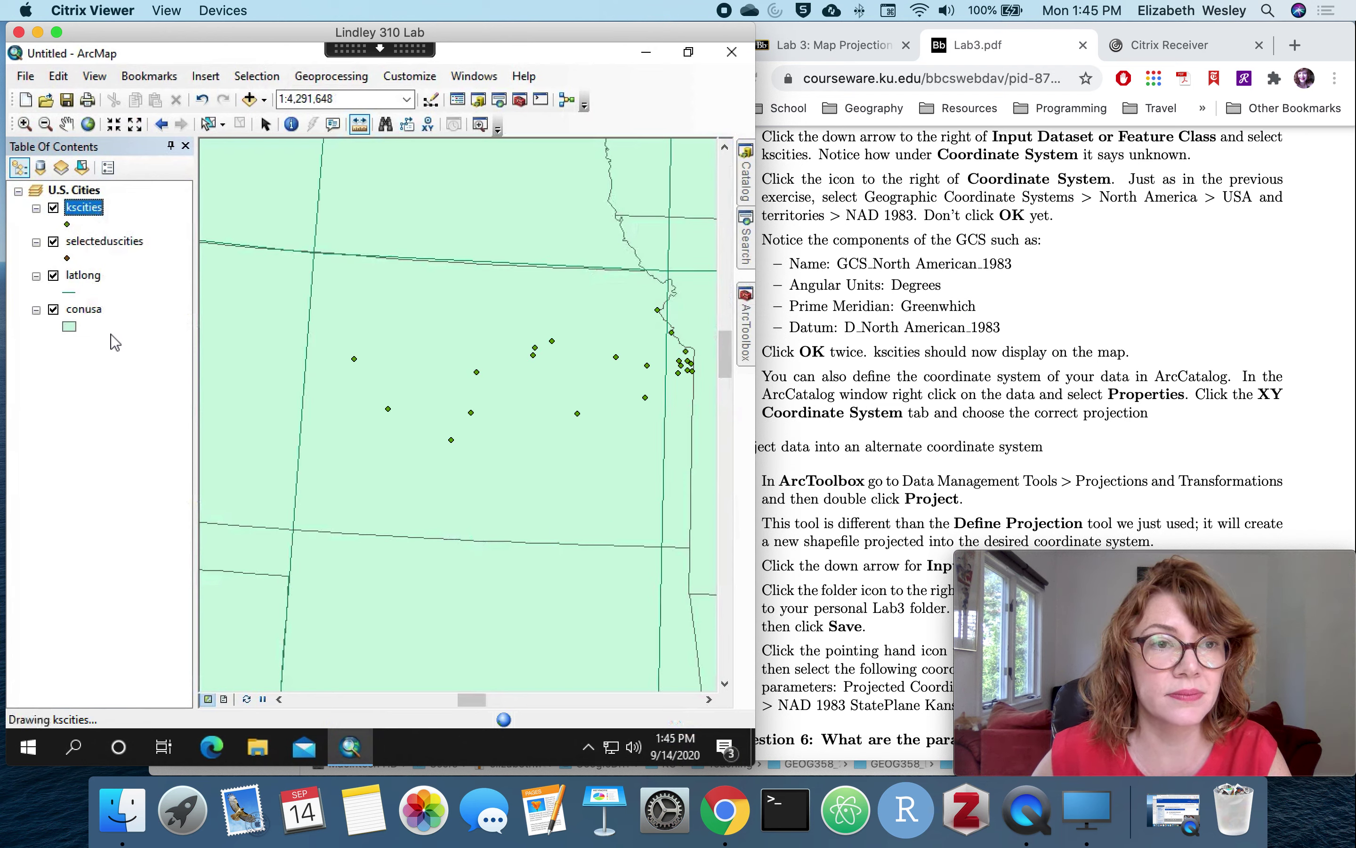
Step: Show ArcToolbox's Projections and Transformations tools
left_click(746, 336)
scroll(1144, 363, "down", 5)
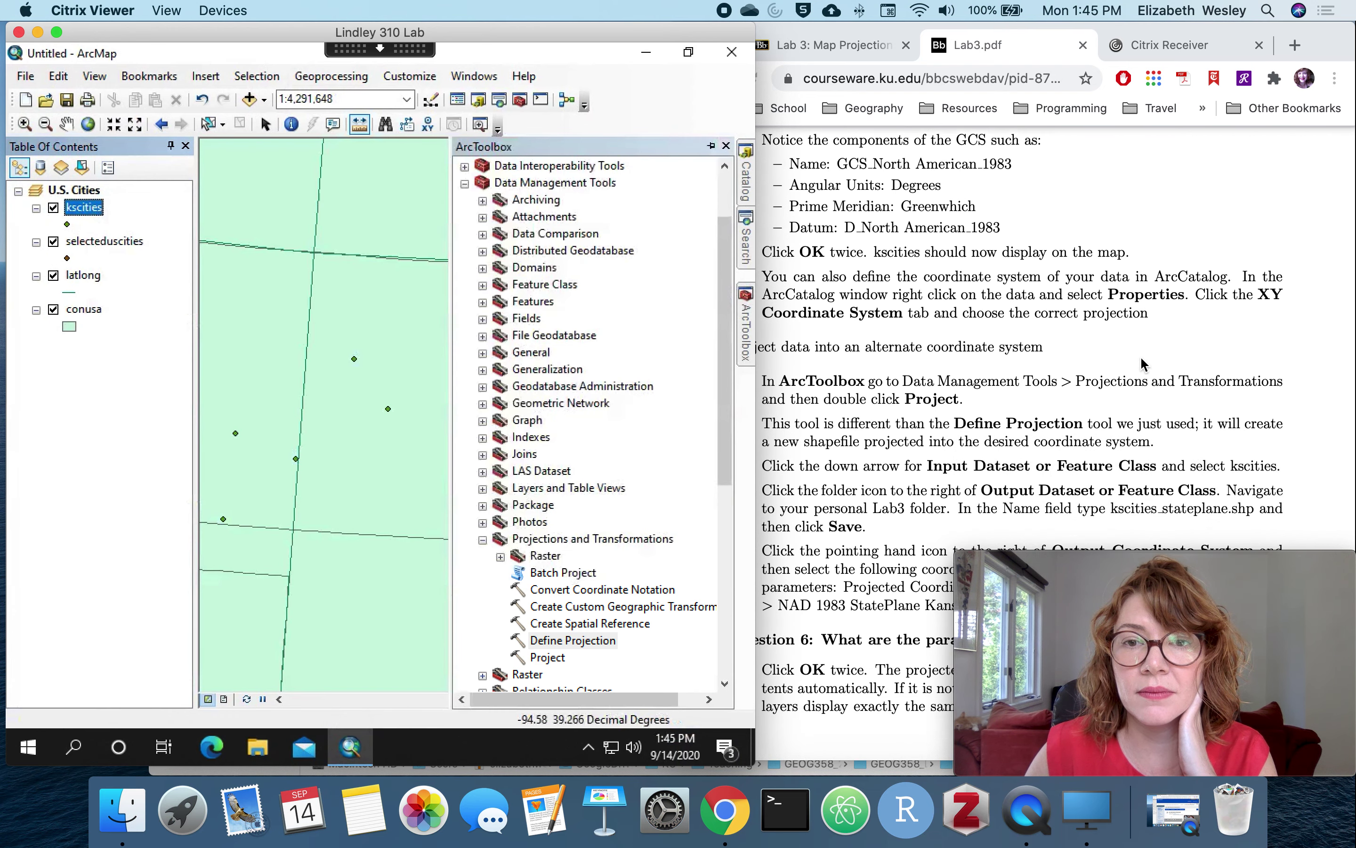
scroll(1144, 364, "down", 3)
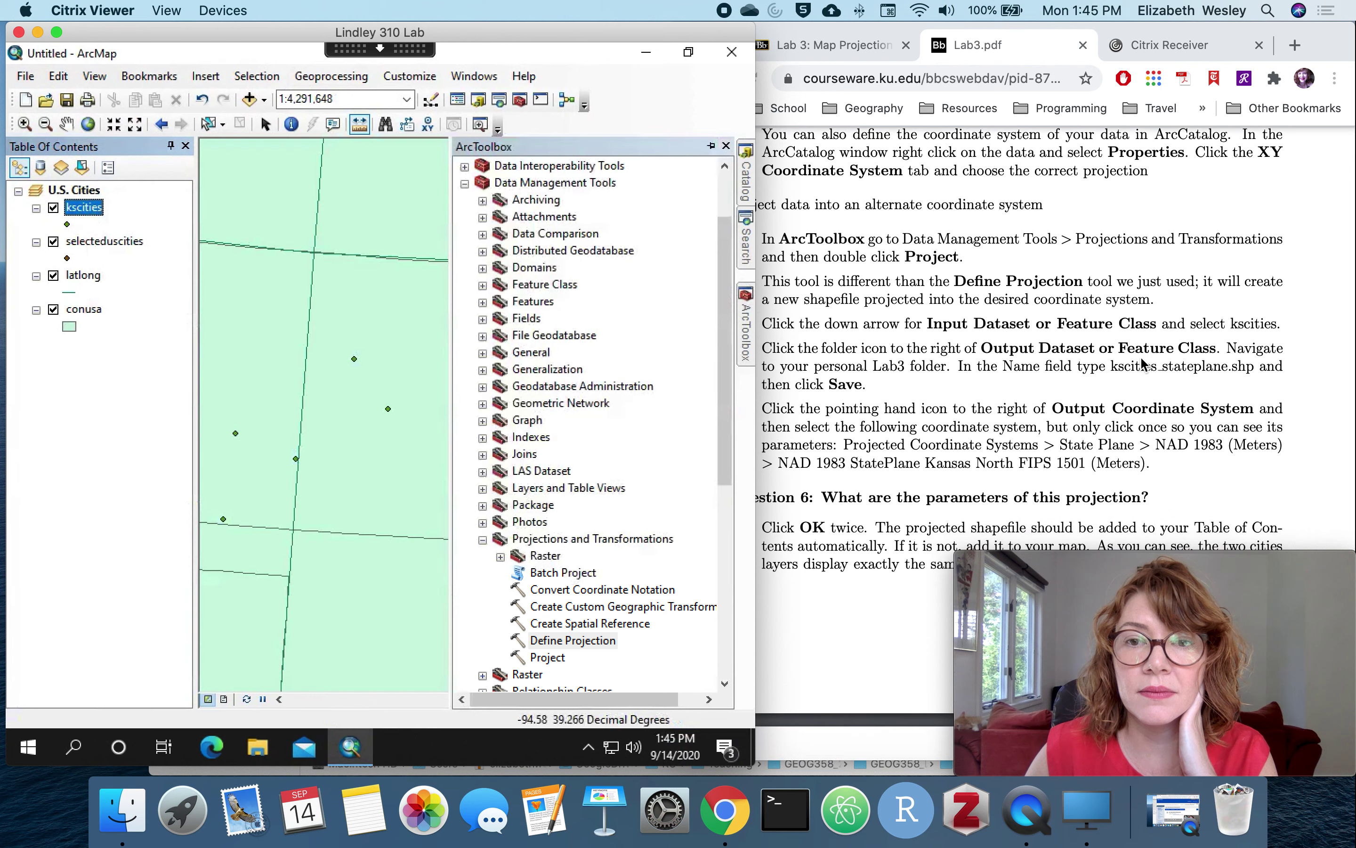
scroll(1144, 363, "down", 1)
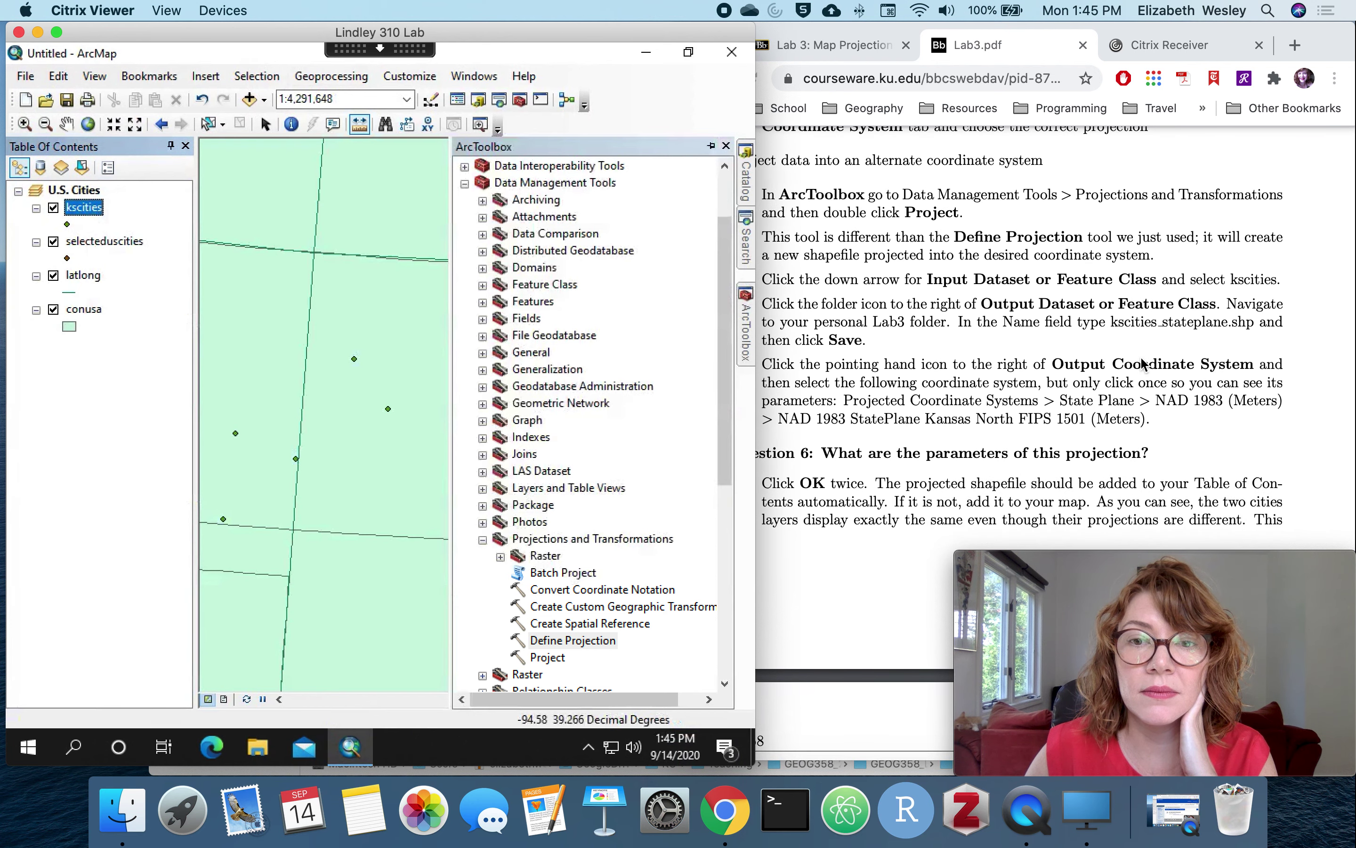
scroll(1143, 363, "up", 3)
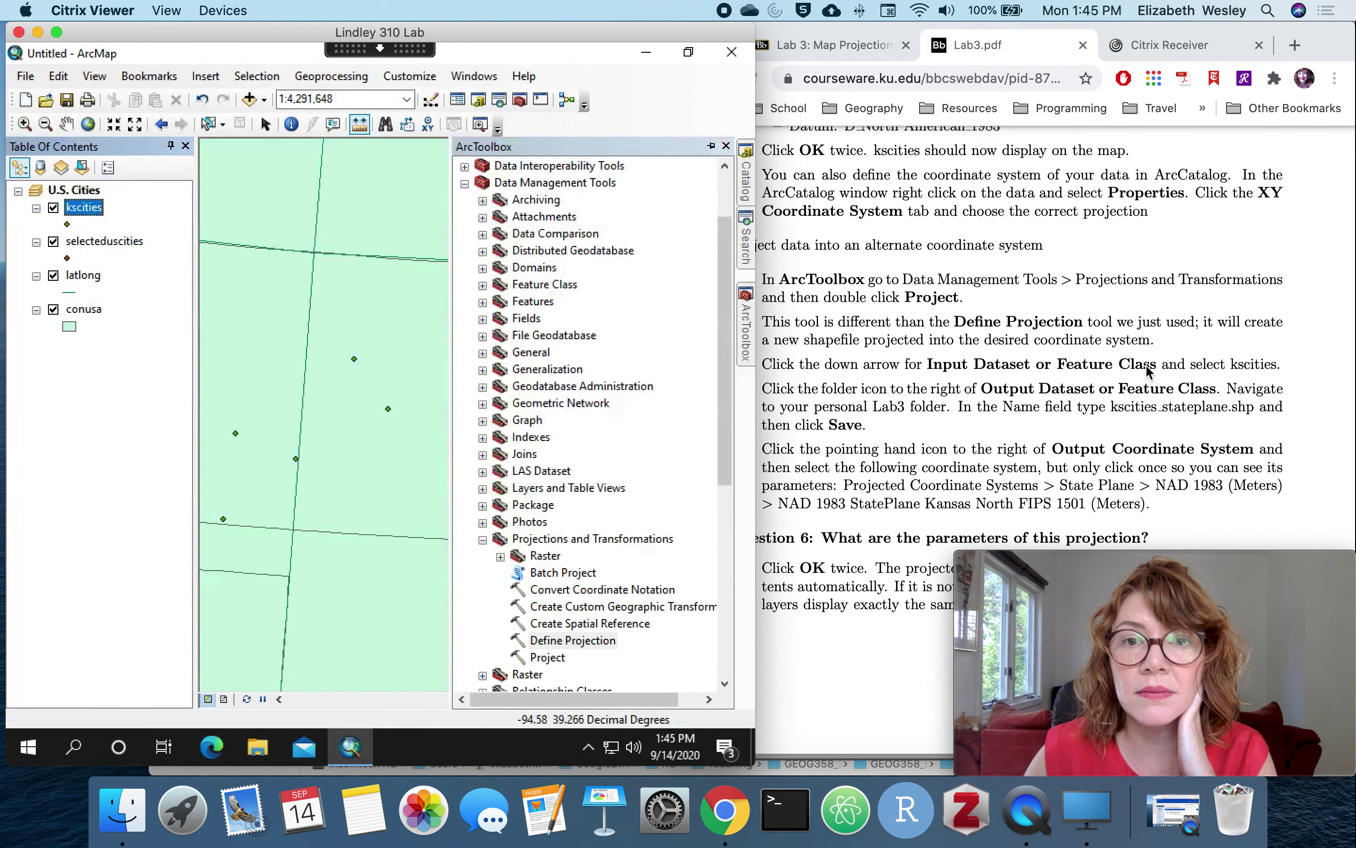
Step: Scroll Lab3.pdf to section 4 on projecting kscities into NAD 1983 StatePlane Kansas North
left_click(1146, 370)
scroll(1146, 370, "up", 3)
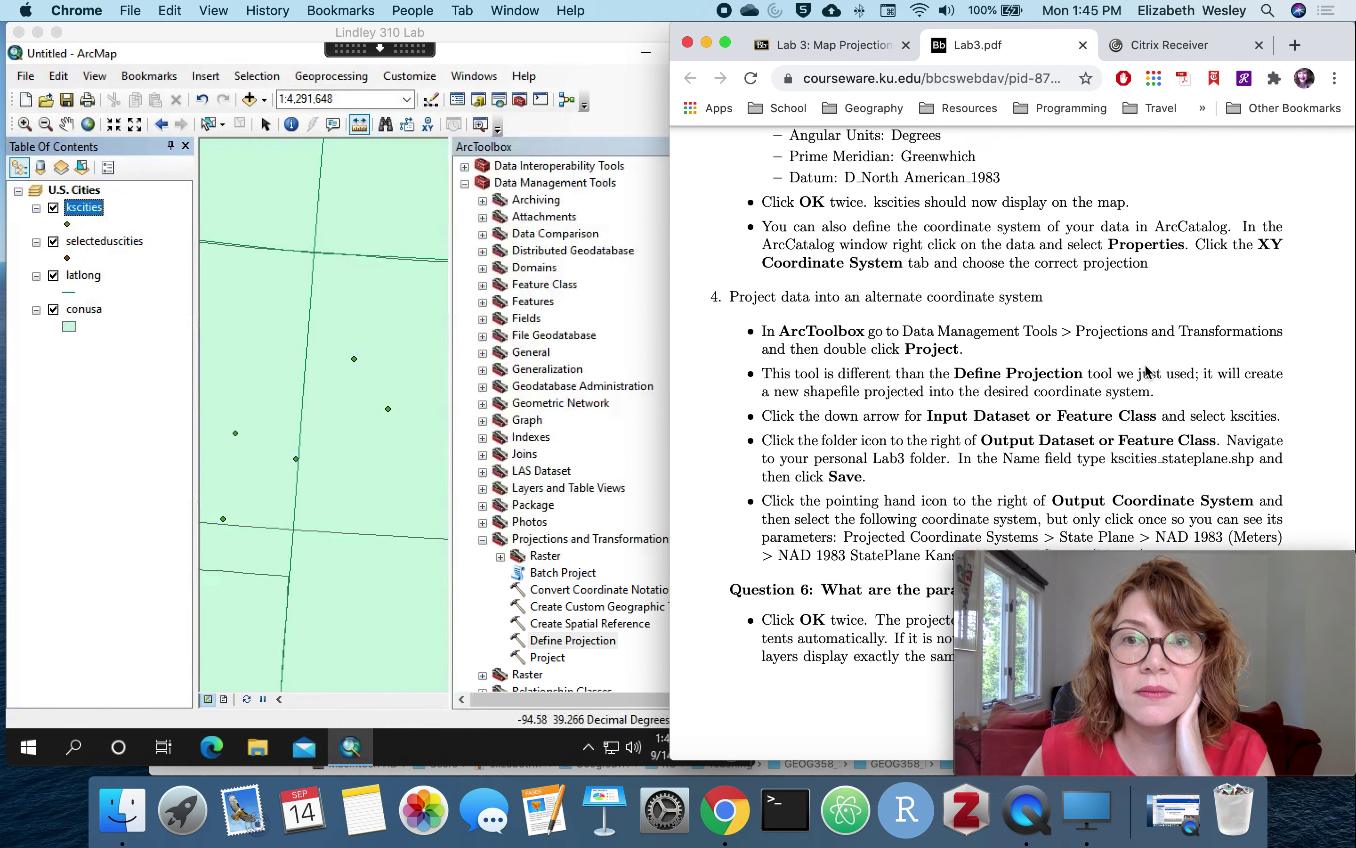
scroll(1146, 370, "down", 3)
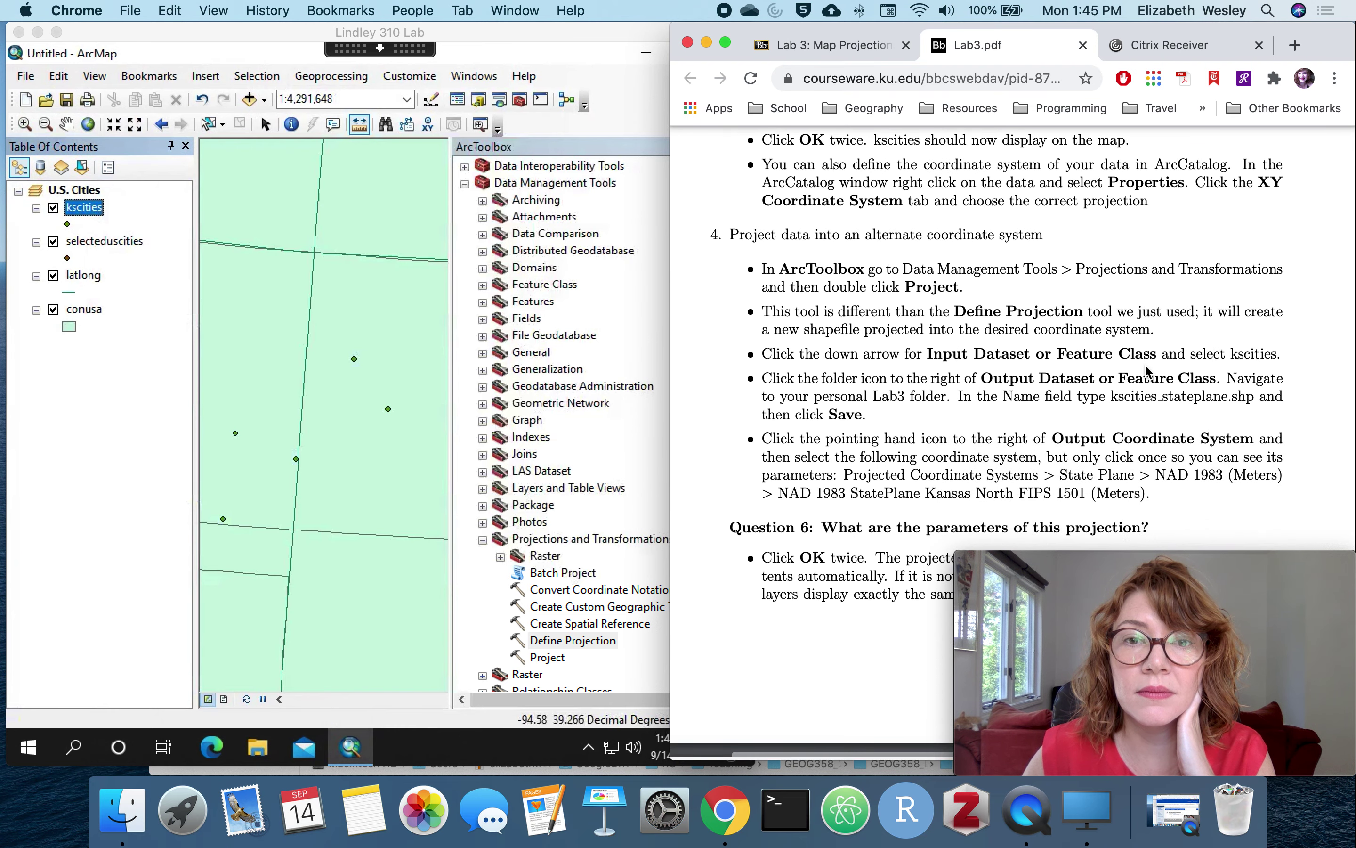
scroll(1146, 370, "down", 2)
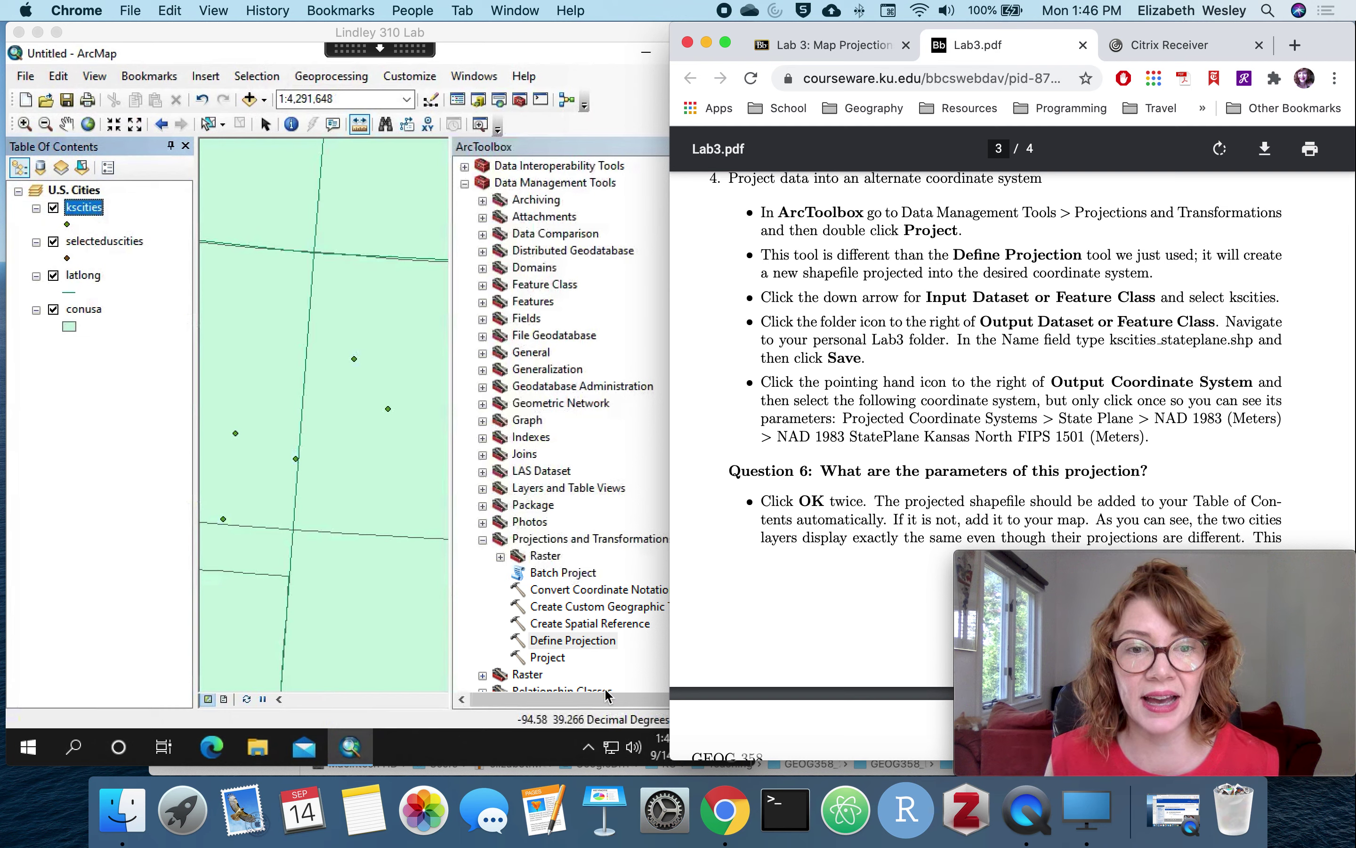
Step: Open the Project tool from ArcToolbox with kscities as the input dataset
left_click(607, 670)
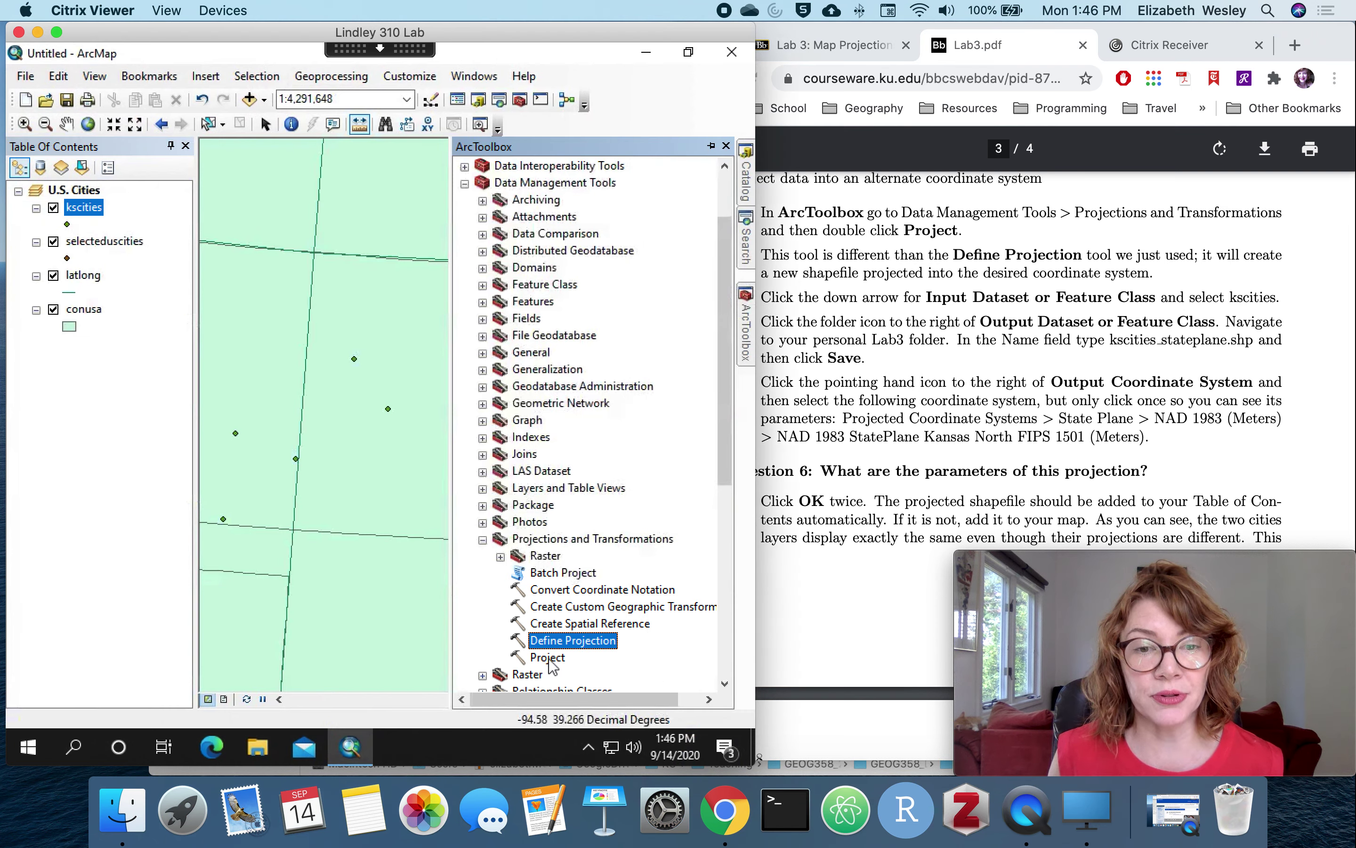
left_click(547, 659)
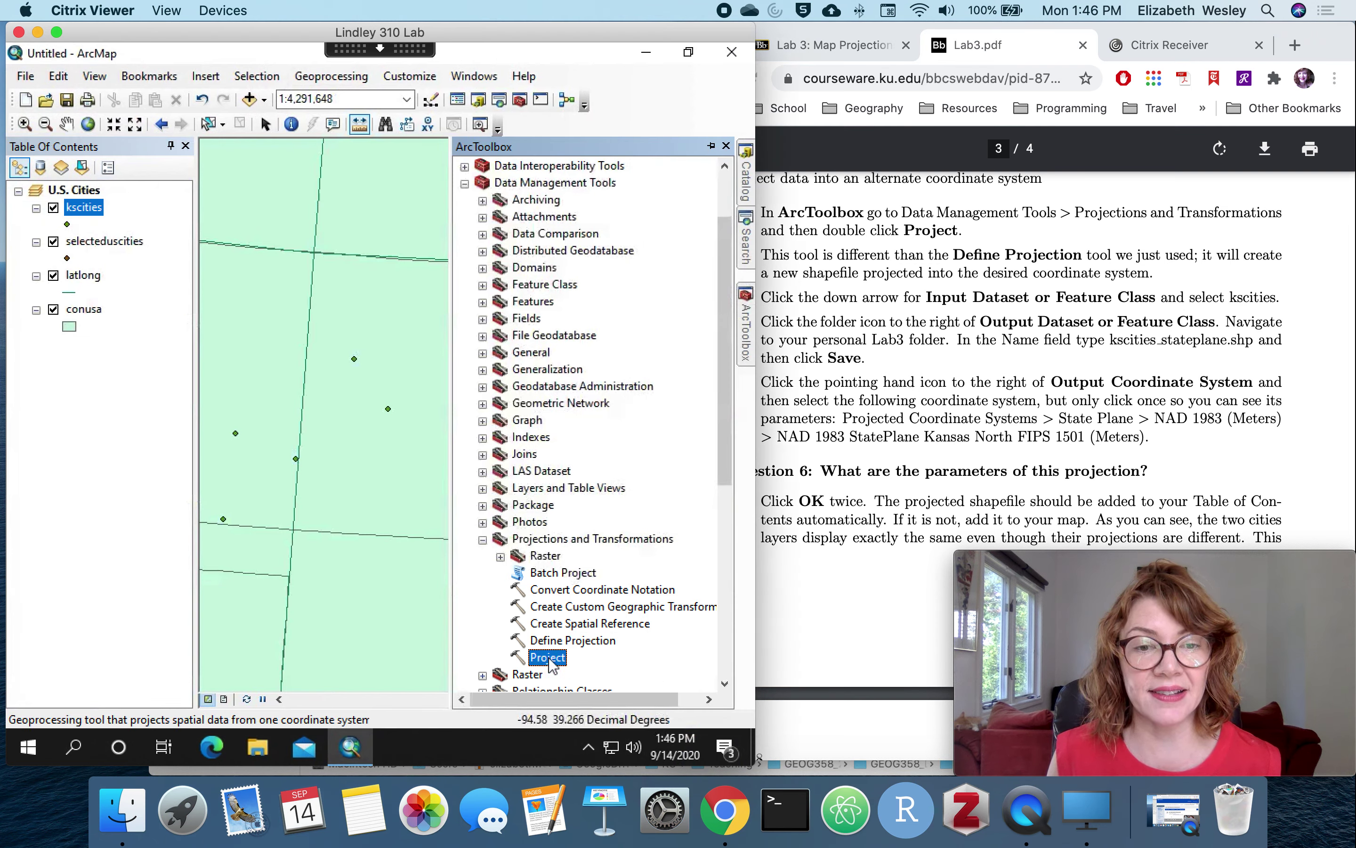
double_click(548, 658)
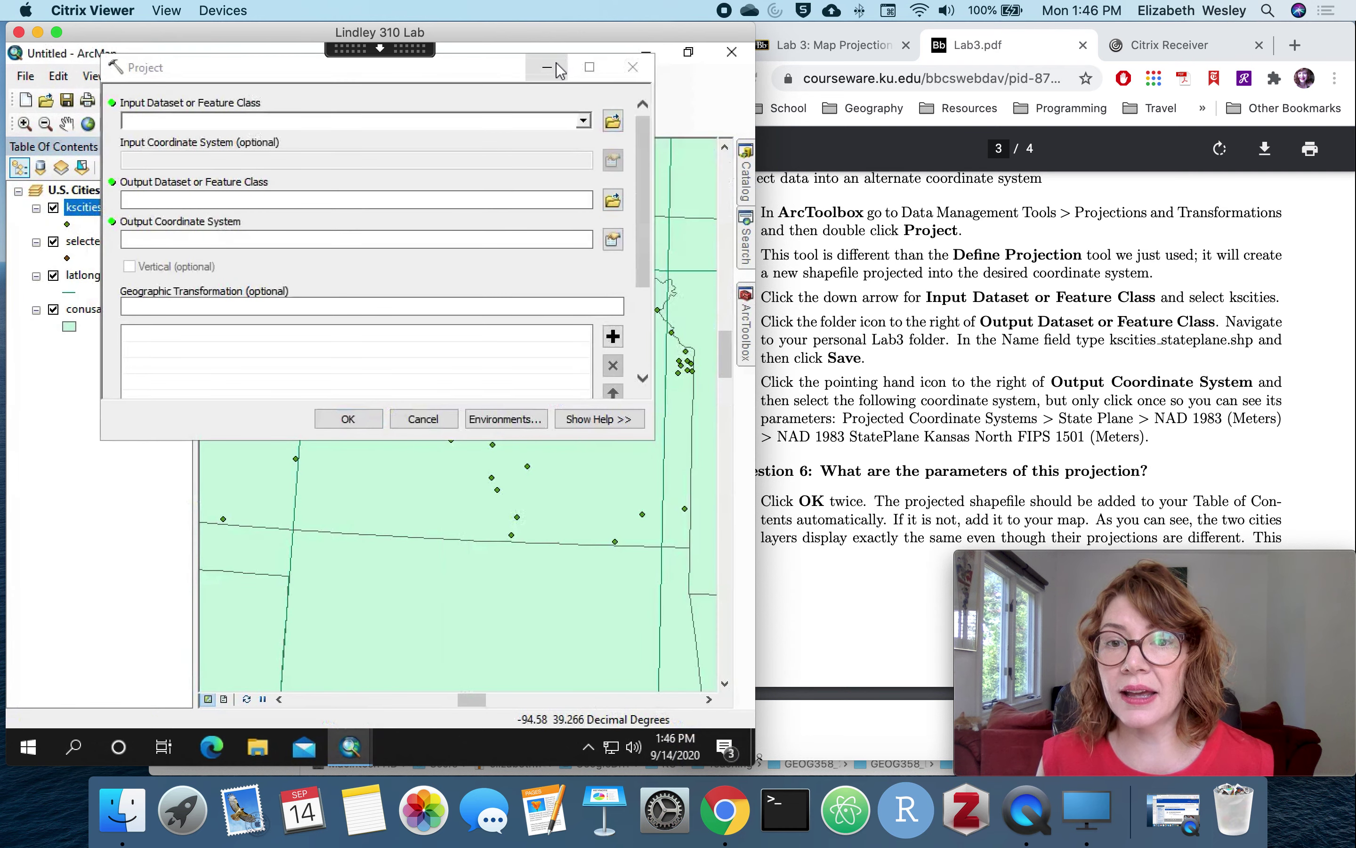
left_click(583, 121)
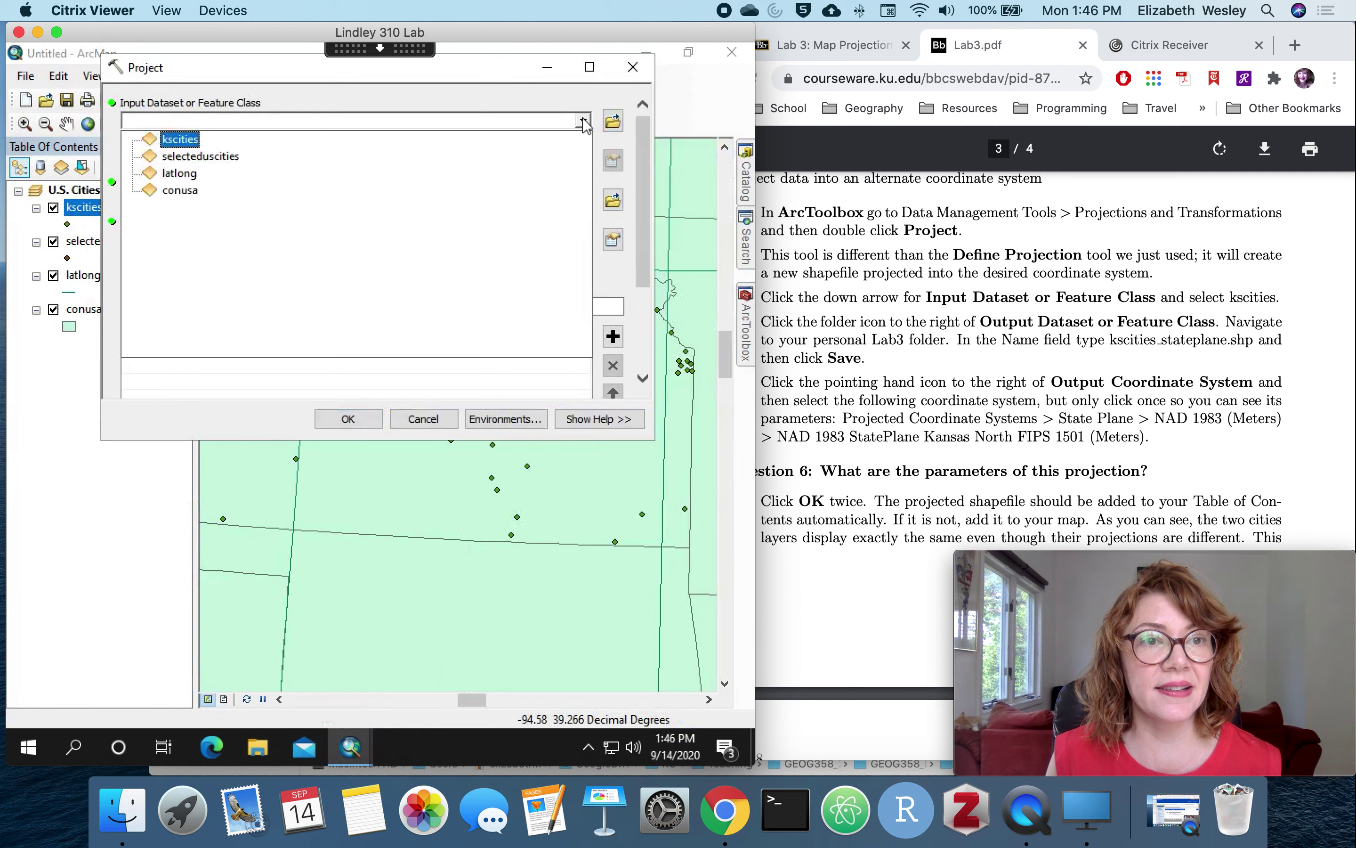
left_click(168, 136)
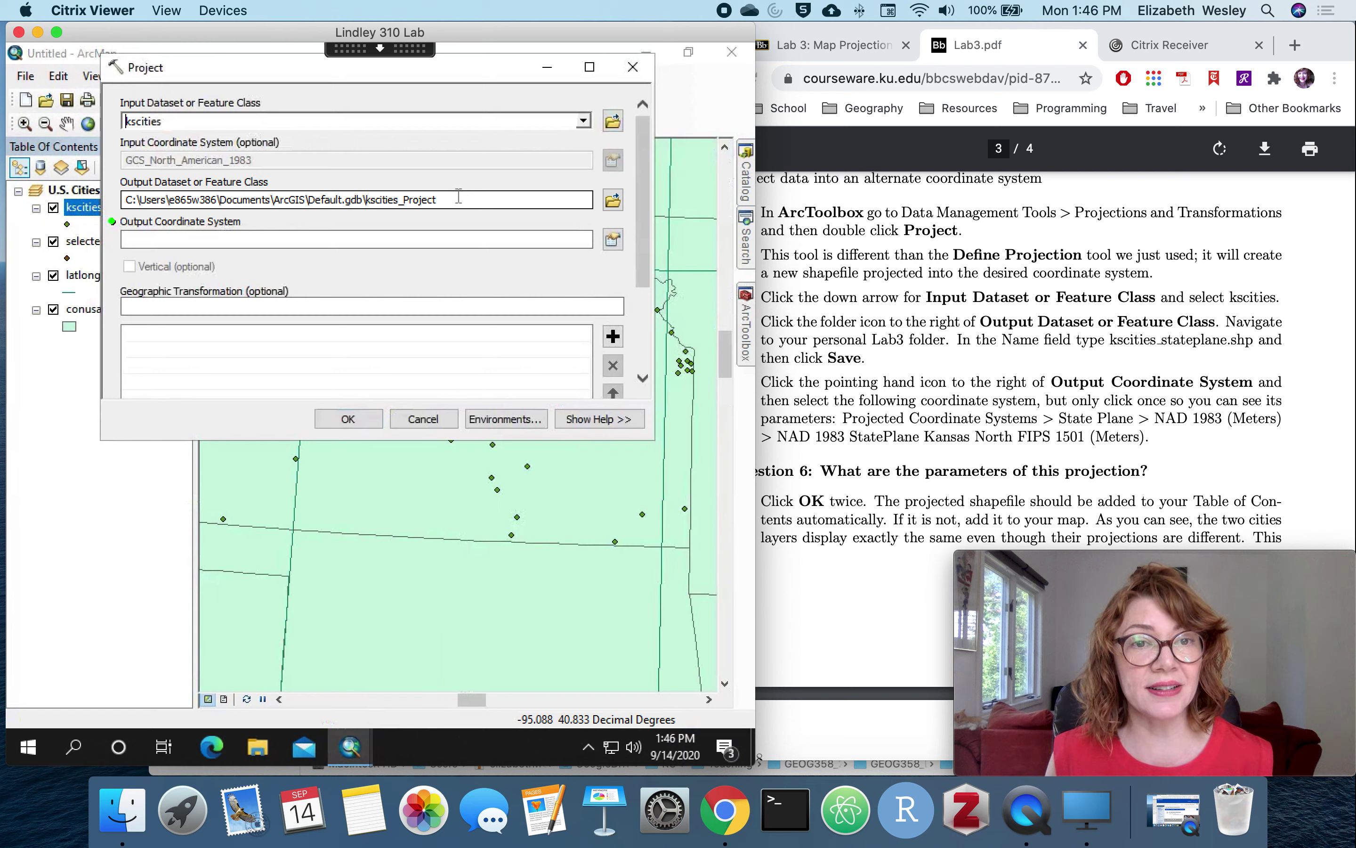
left_click(612, 201)
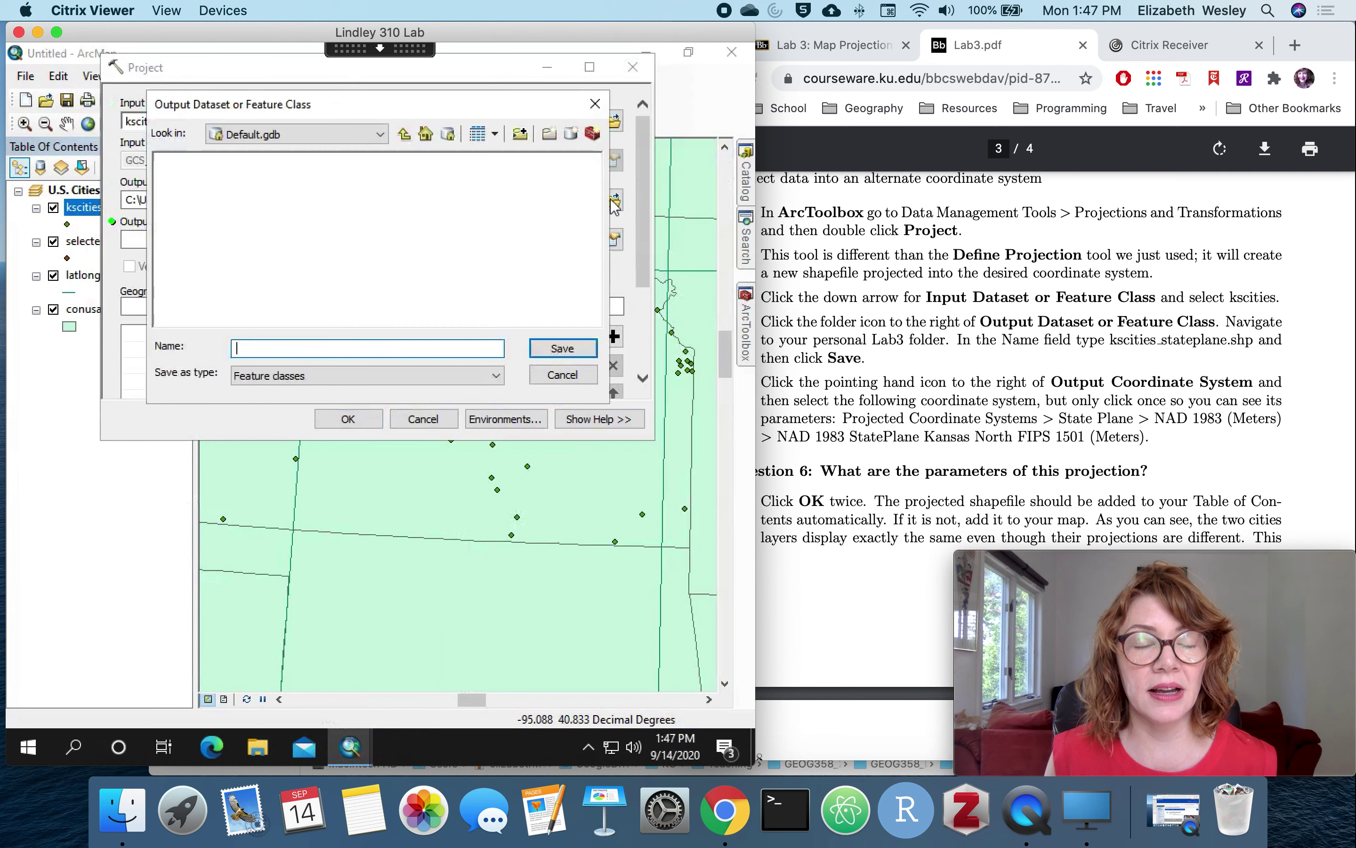
Step: Save the projected output as kscities_stateplane in the Lab03 folder as a feature class
left_click(380, 134)
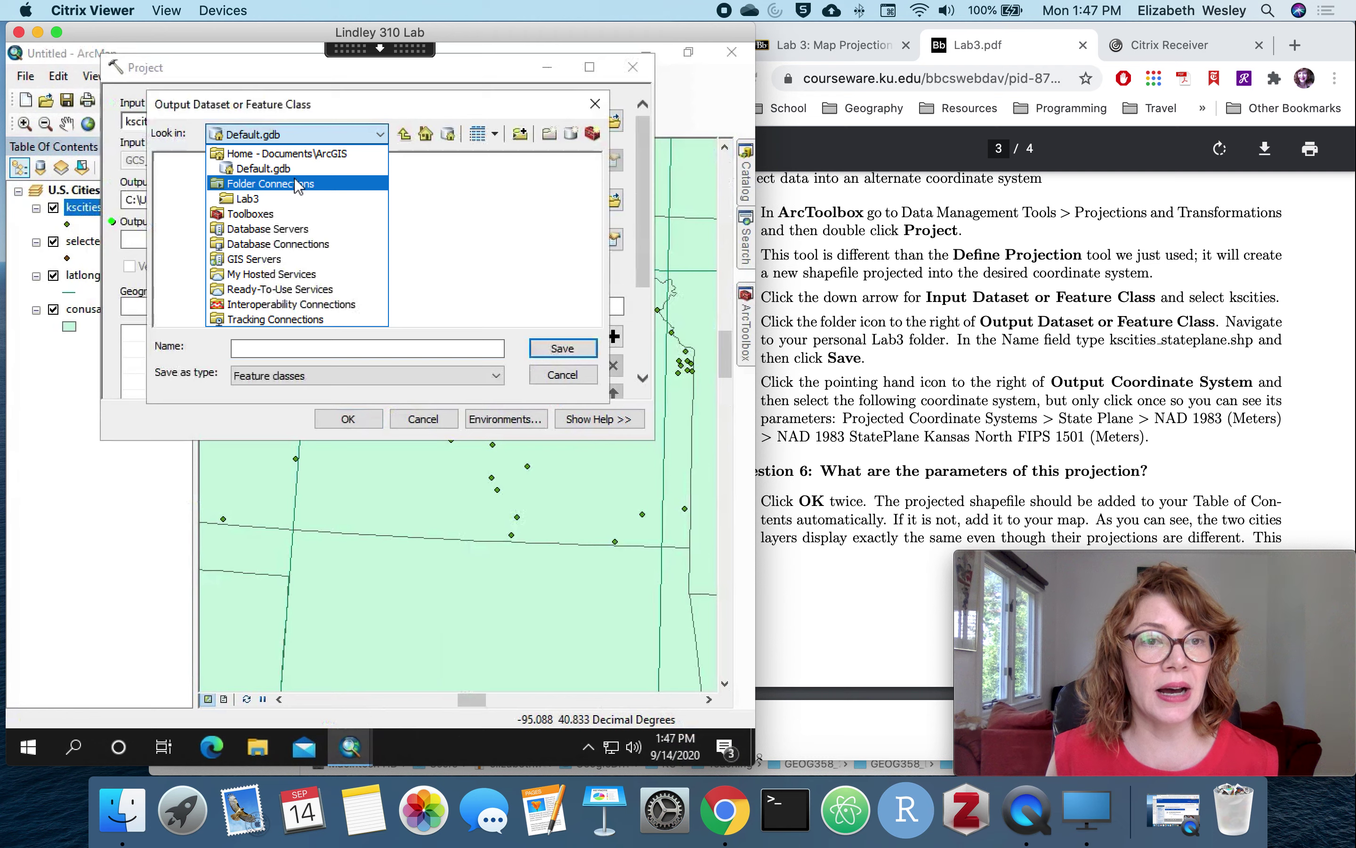
left_click(276, 200)
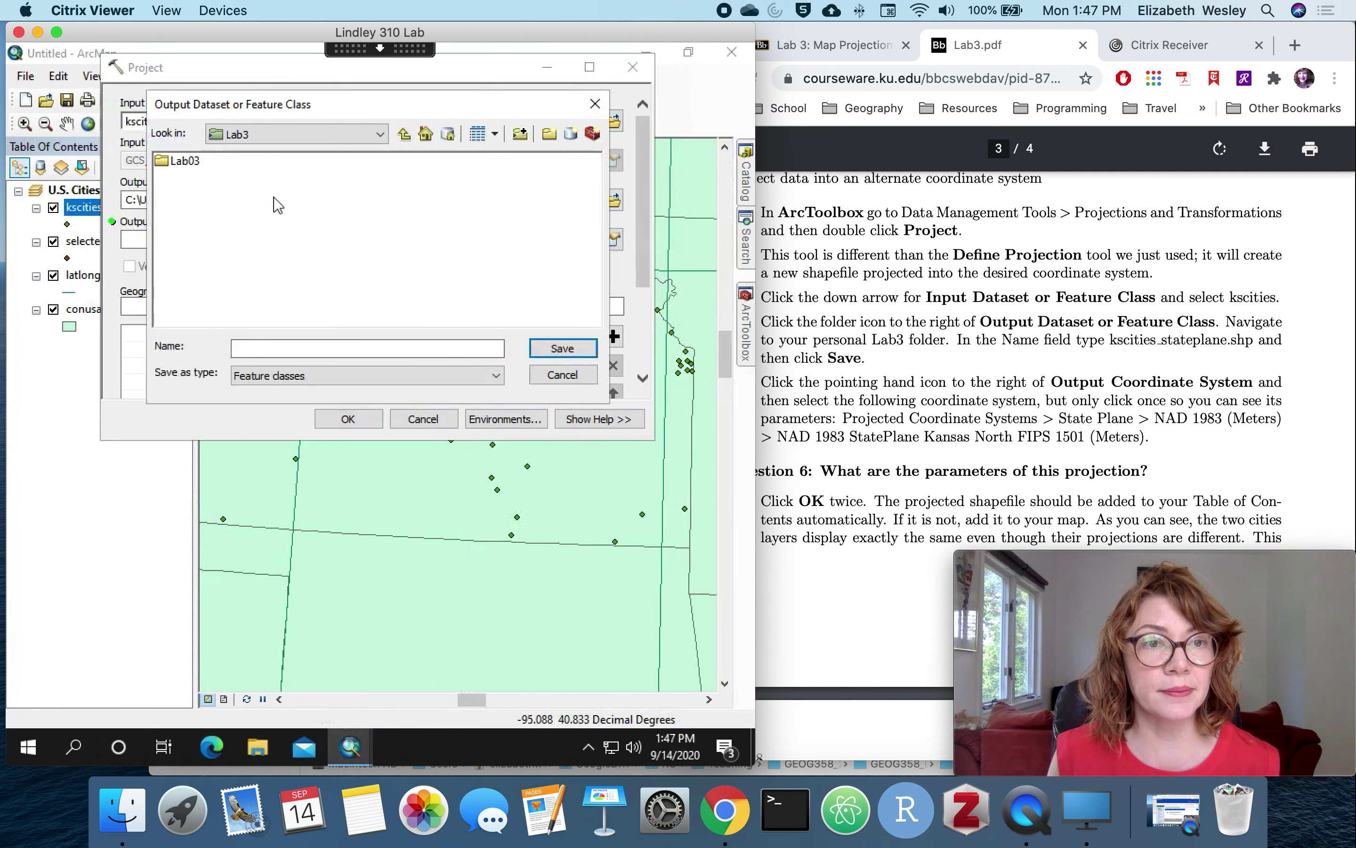
double_click(184, 162)
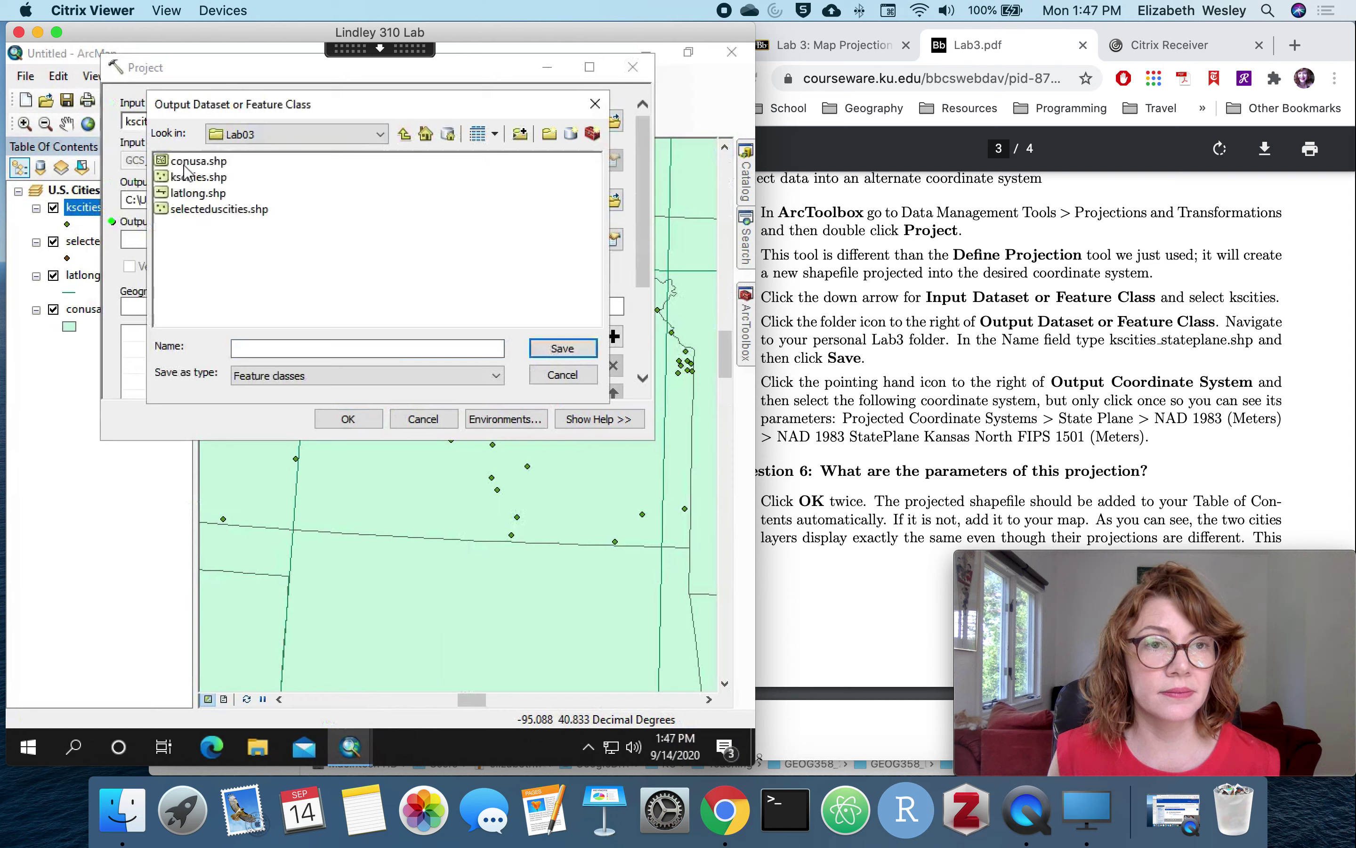
left_click(362, 347)
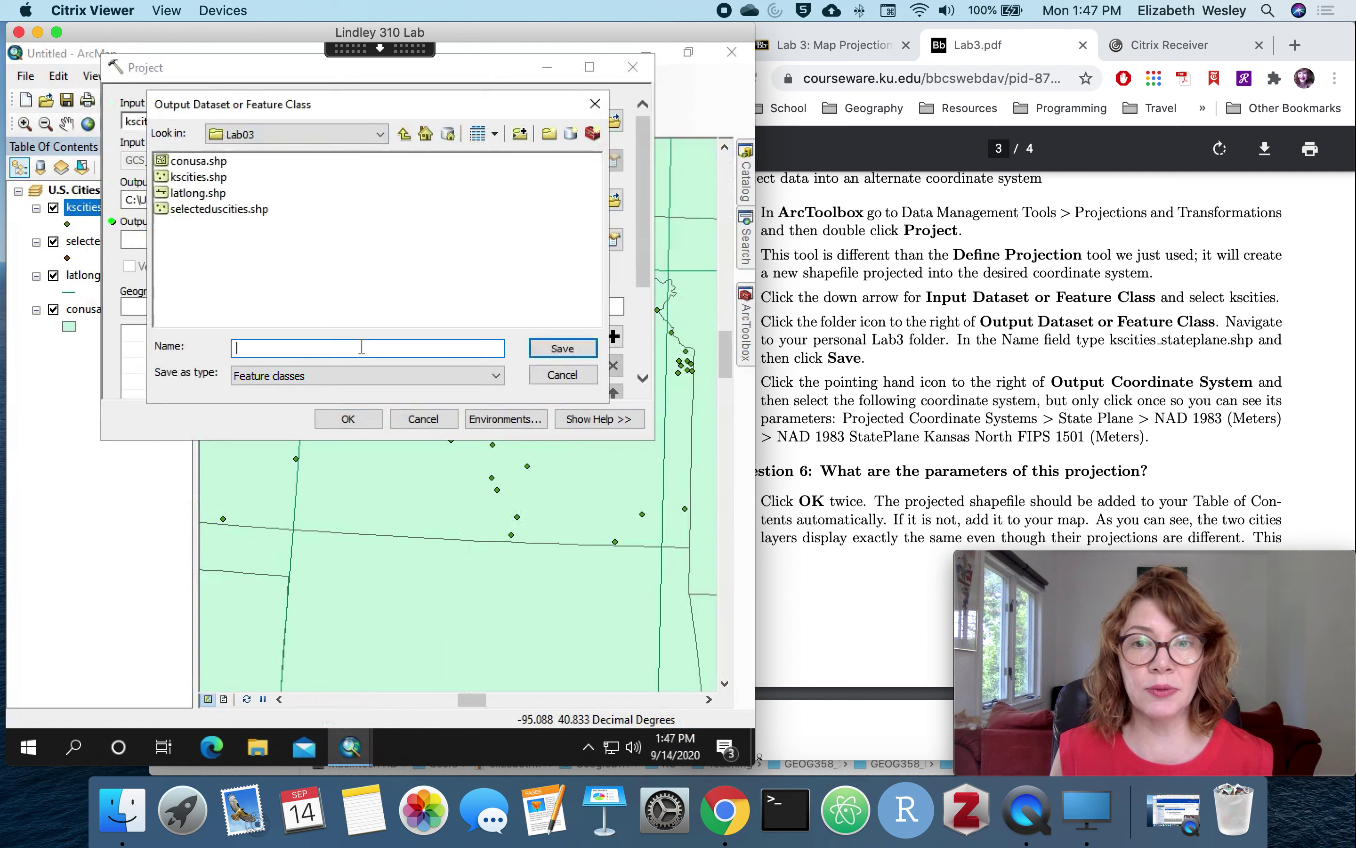
type("kscities")
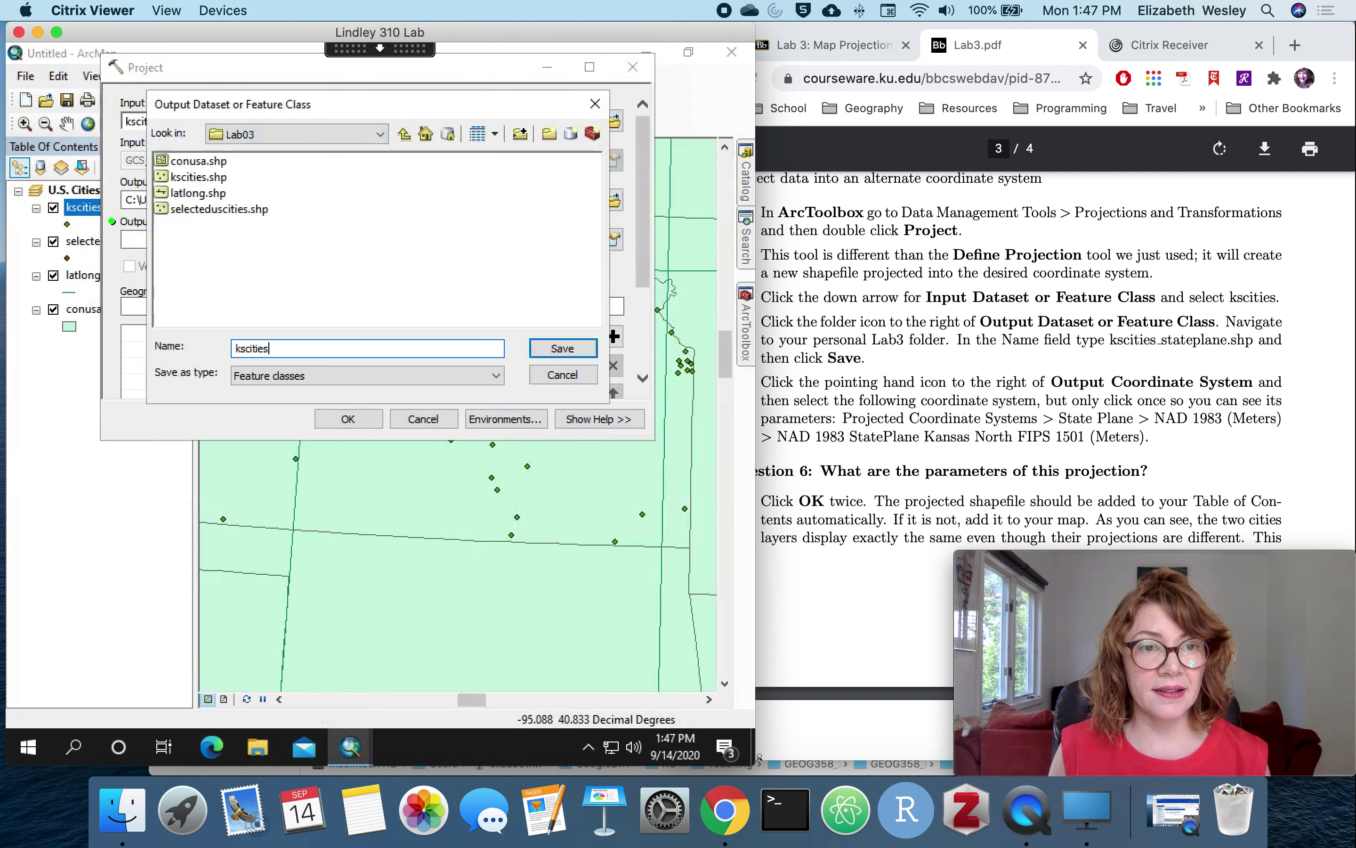
type("_stateplane")
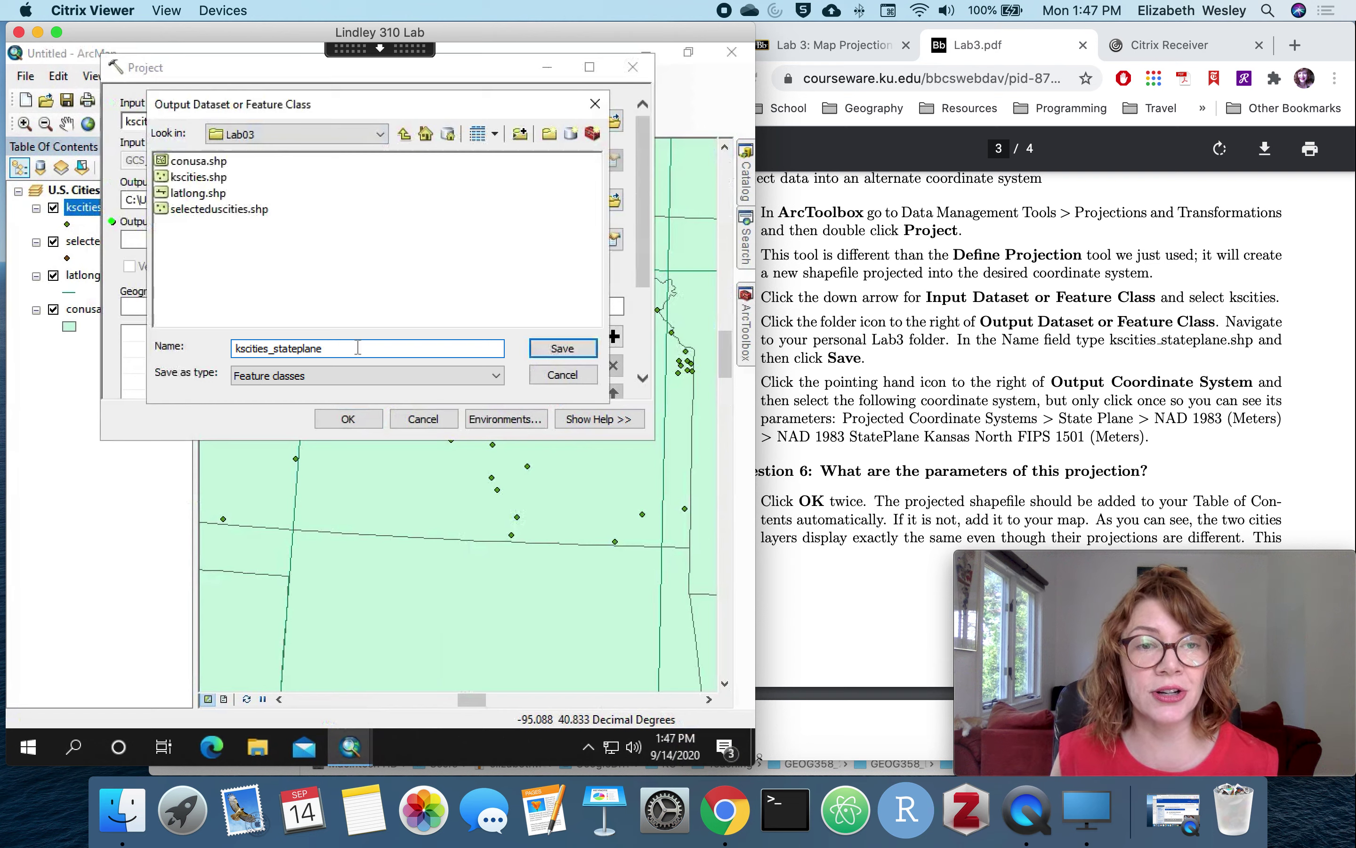
left_click(341, 377)
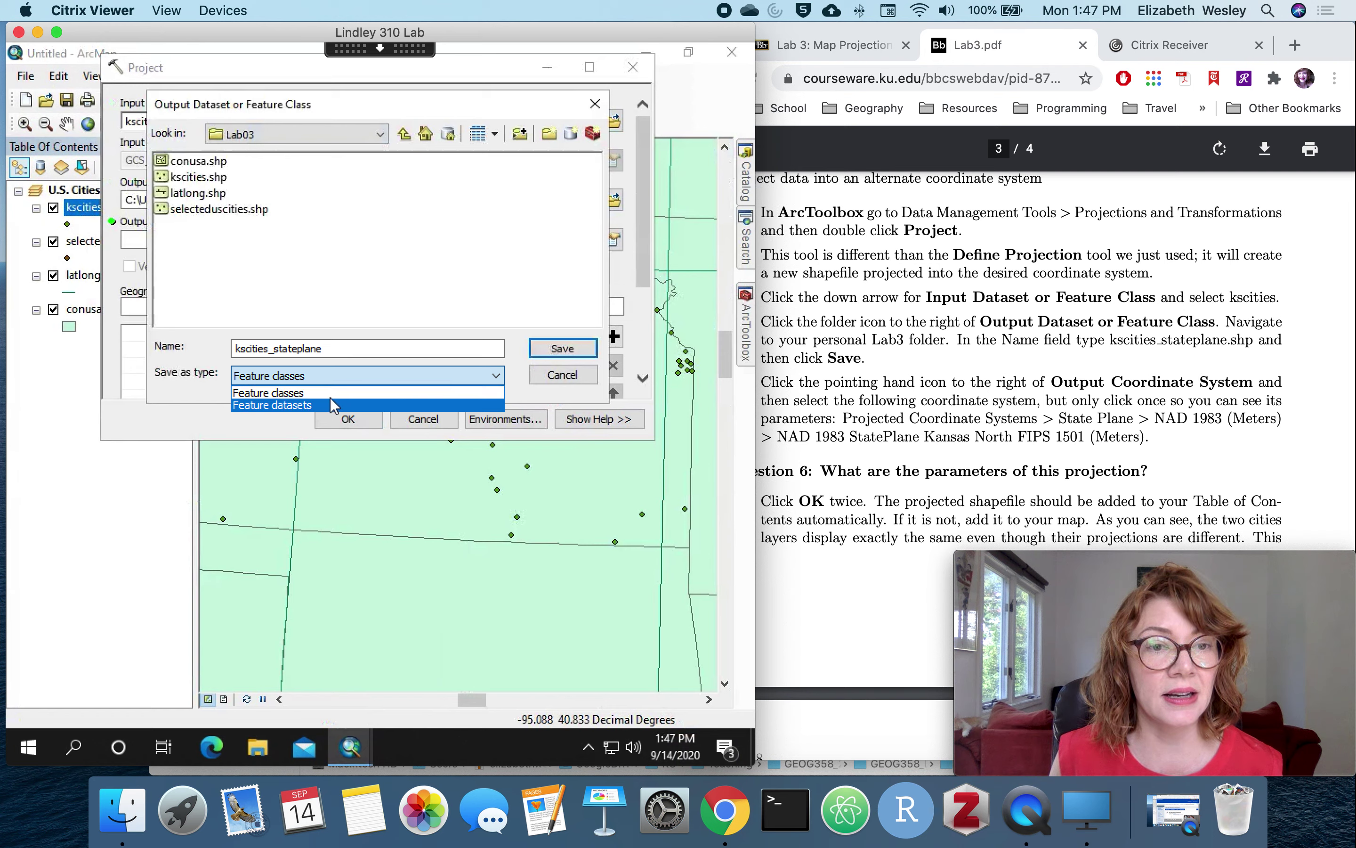
left_click(332, 394)
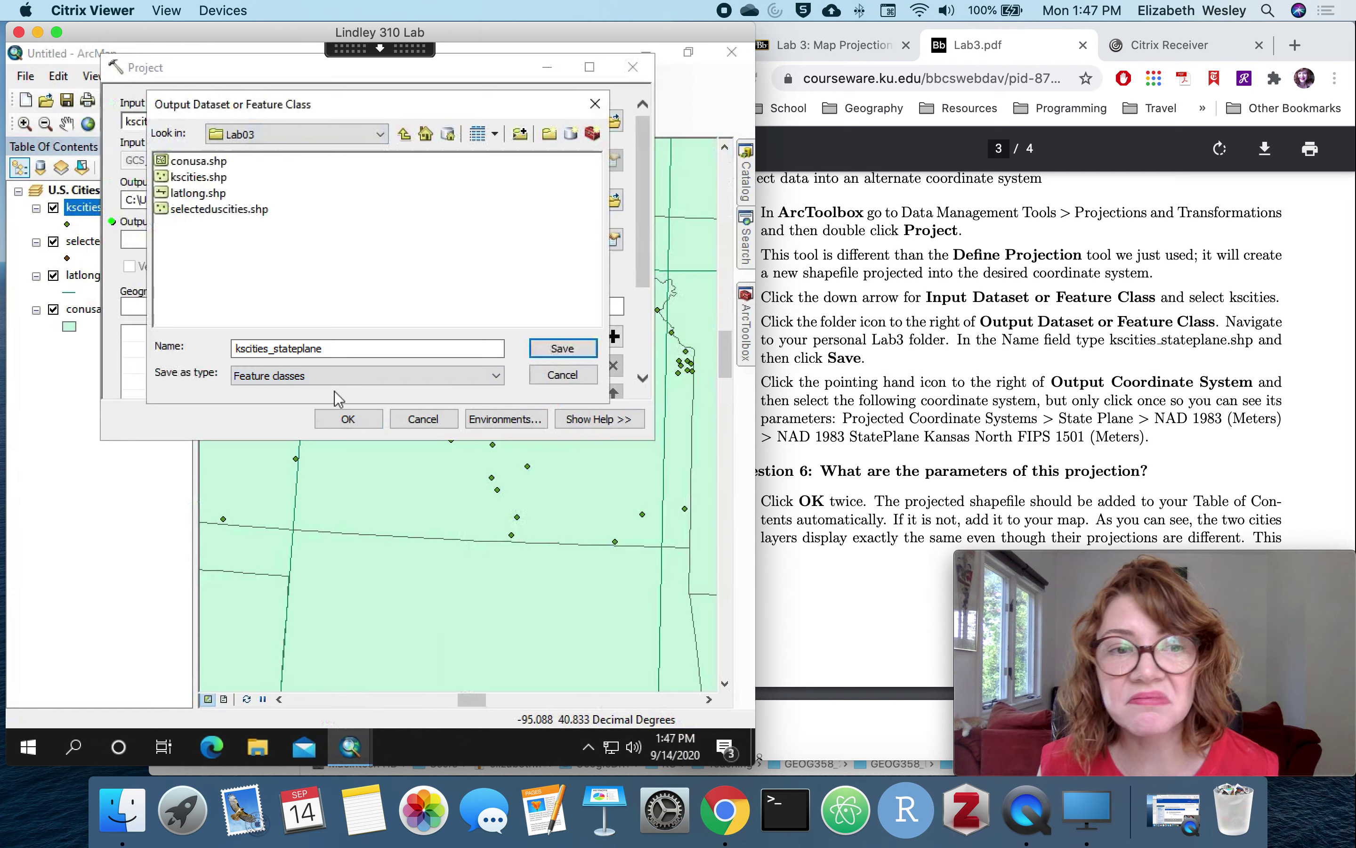
left_click(562, 348)
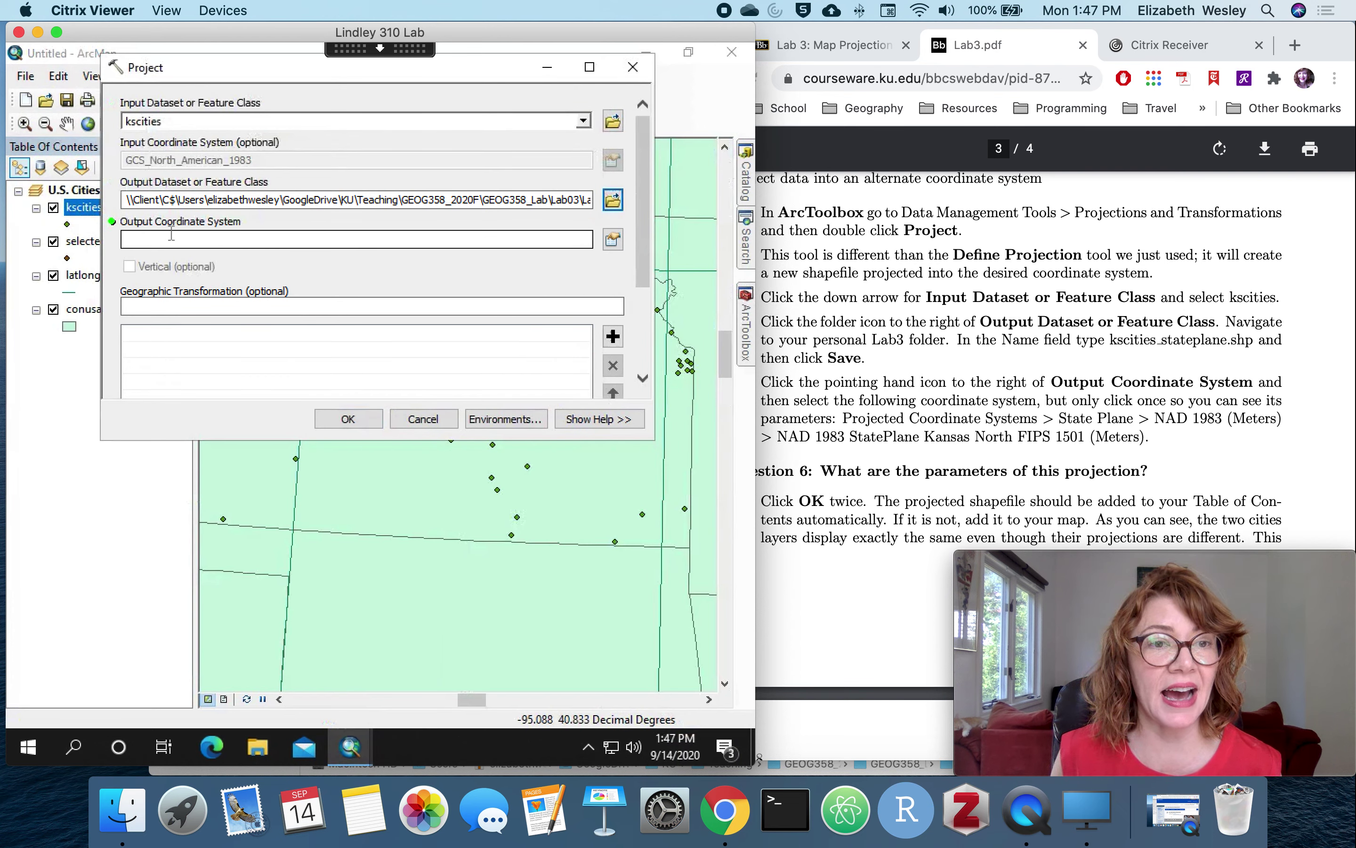
Step: Select NAD 1983 StatePlane Kansas North FIPS 1501 (Meters) under Projected > State Plane
left_click(613, 239)
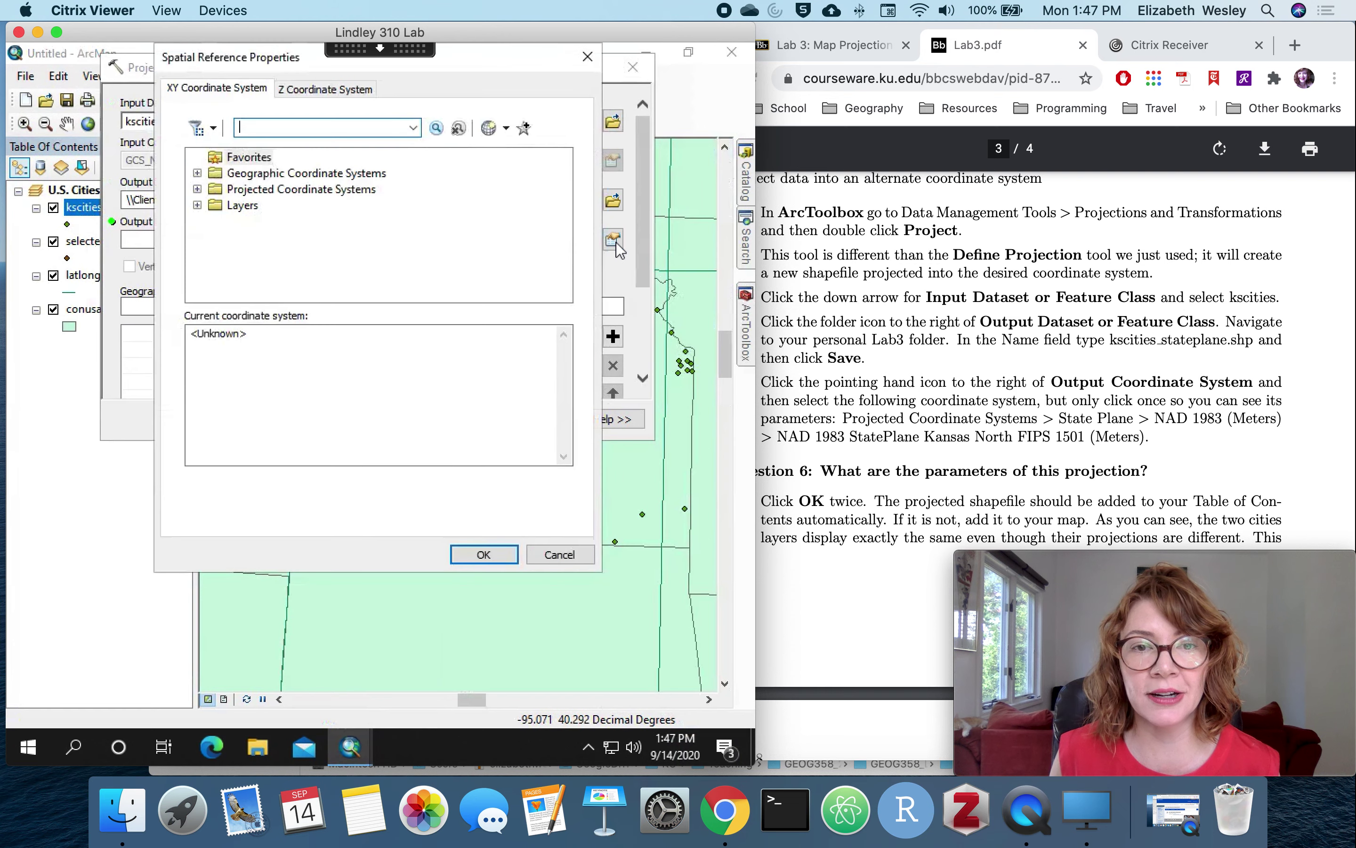
left_click(198, 189)
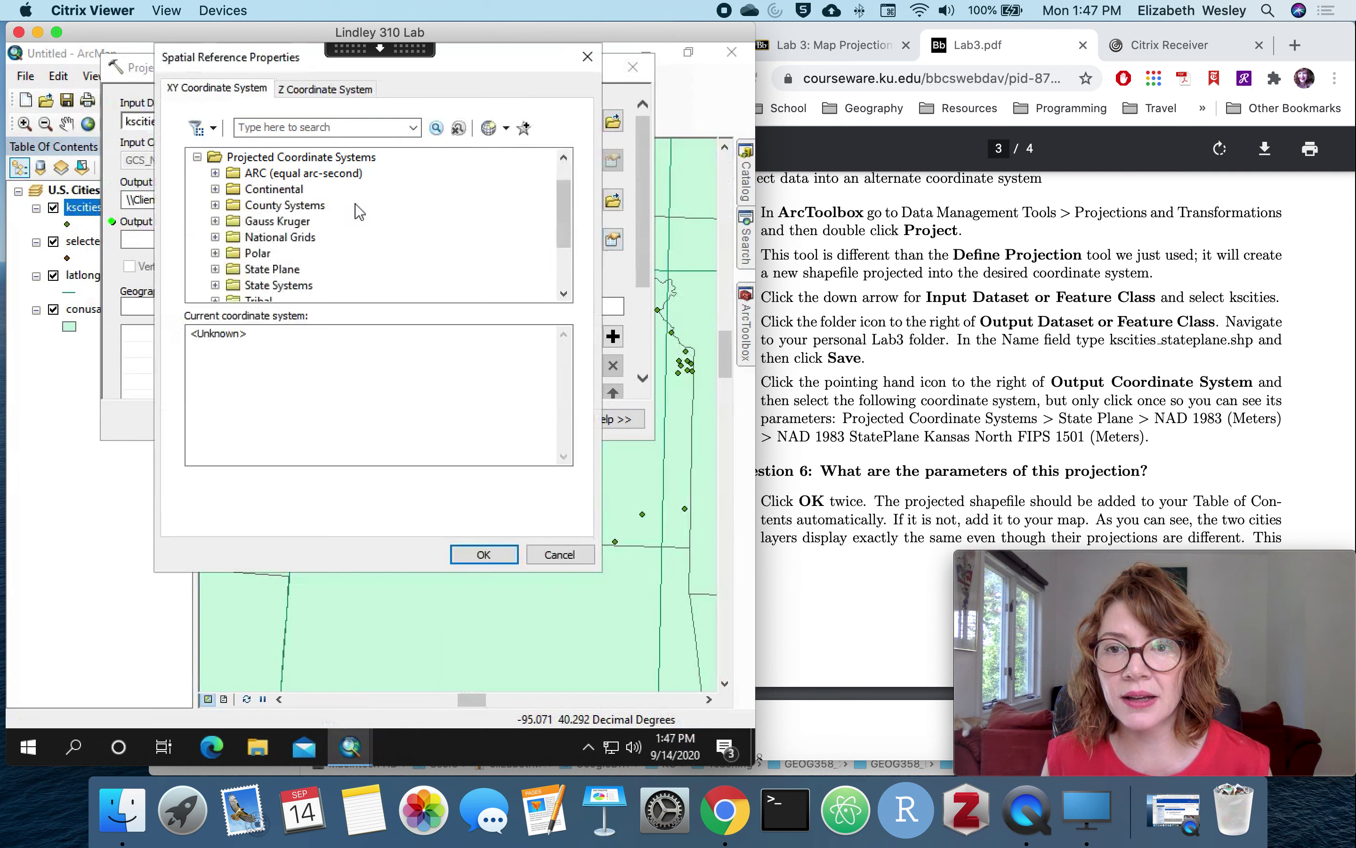
left_click(215, 270)
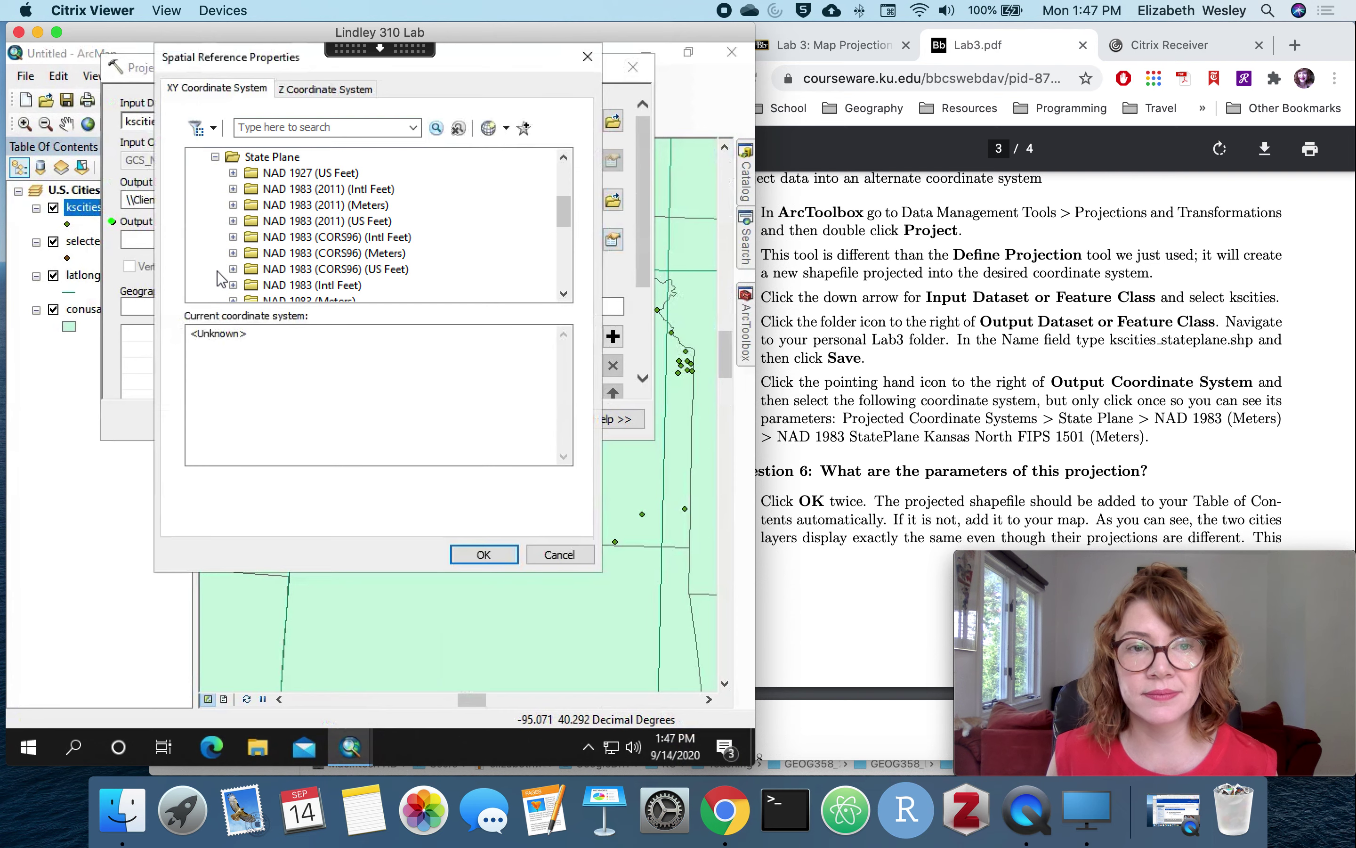
left_click(564, 293)
left_click(564, 293)
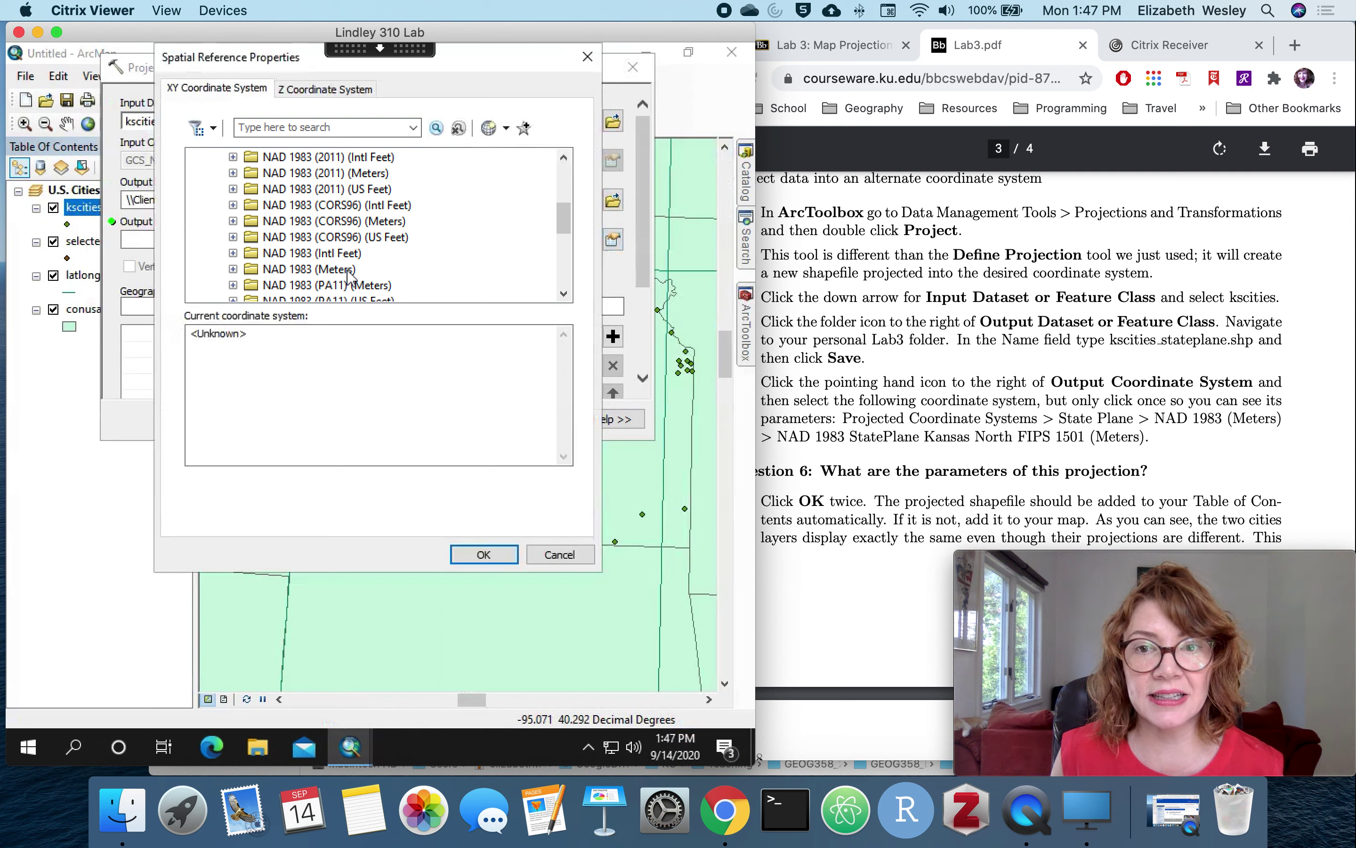
left_click(234, 270)
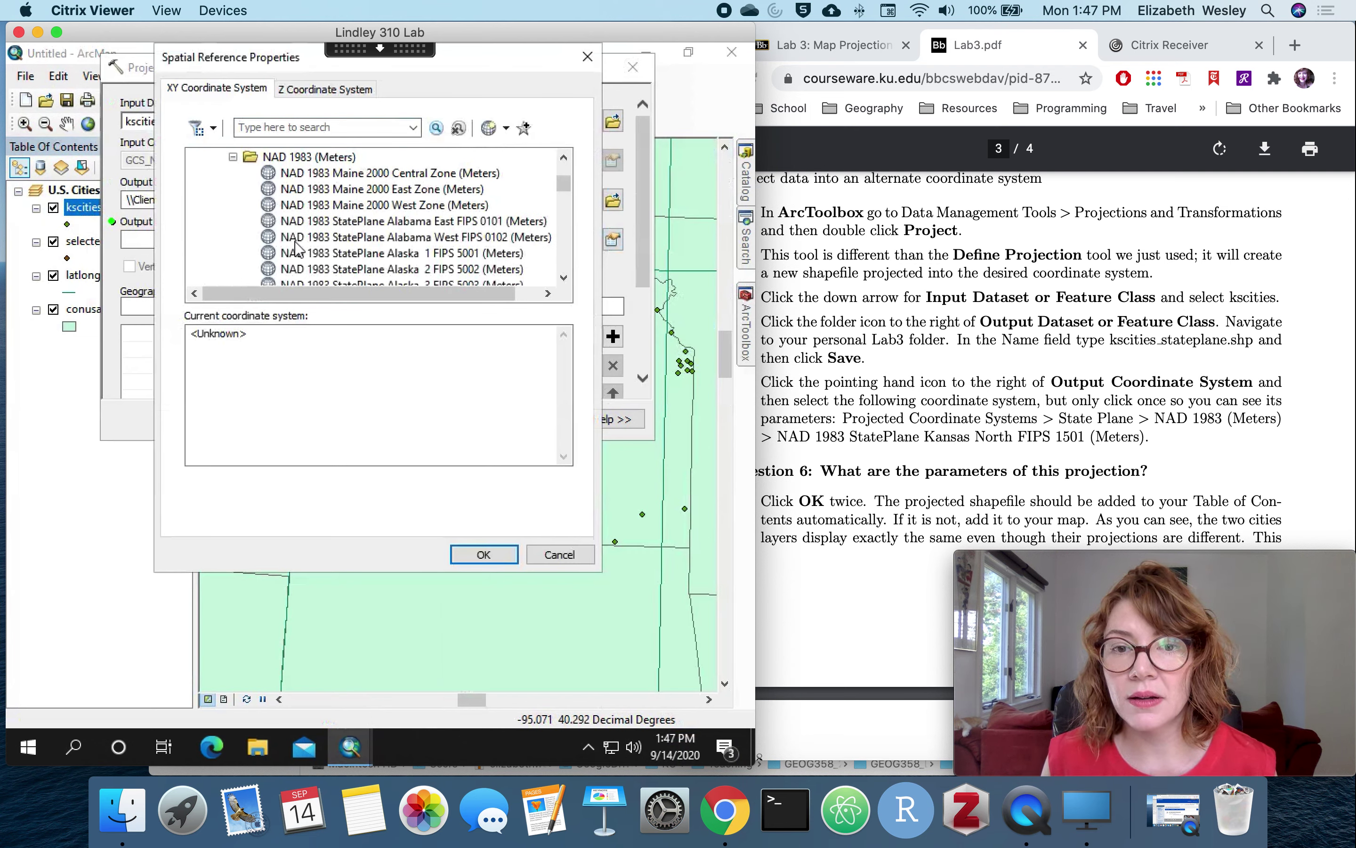
left_click(564, 278)
left_click(564, 277)
left_click(564, 278)
left_click(563, 277)
left_click_drag(564, 277, 564, 277)
left_click(564, 157)
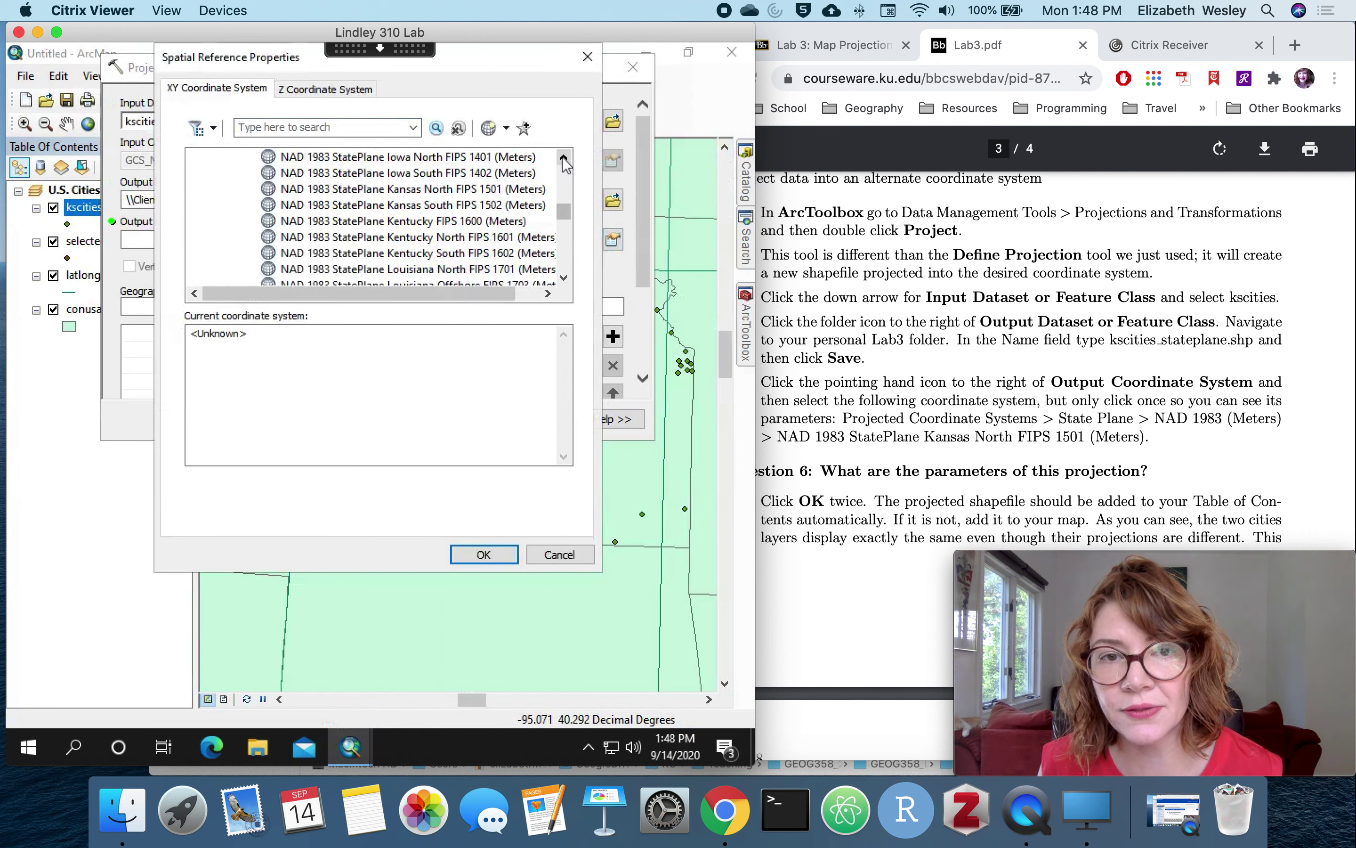
left_click(393, 191)
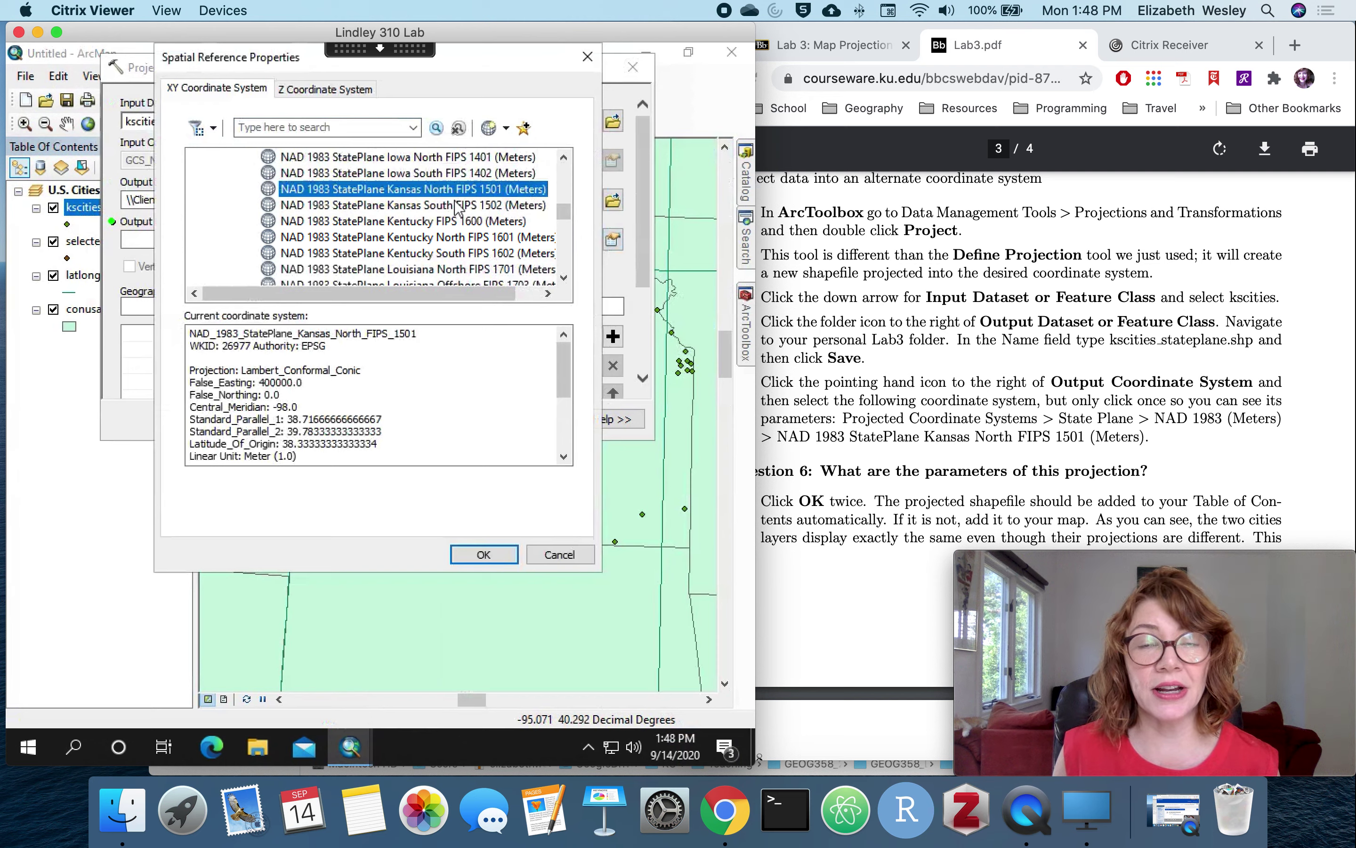
Step: Add Kansas North to Favorites and accept it as the output coordinate system
left_click(524, 129)
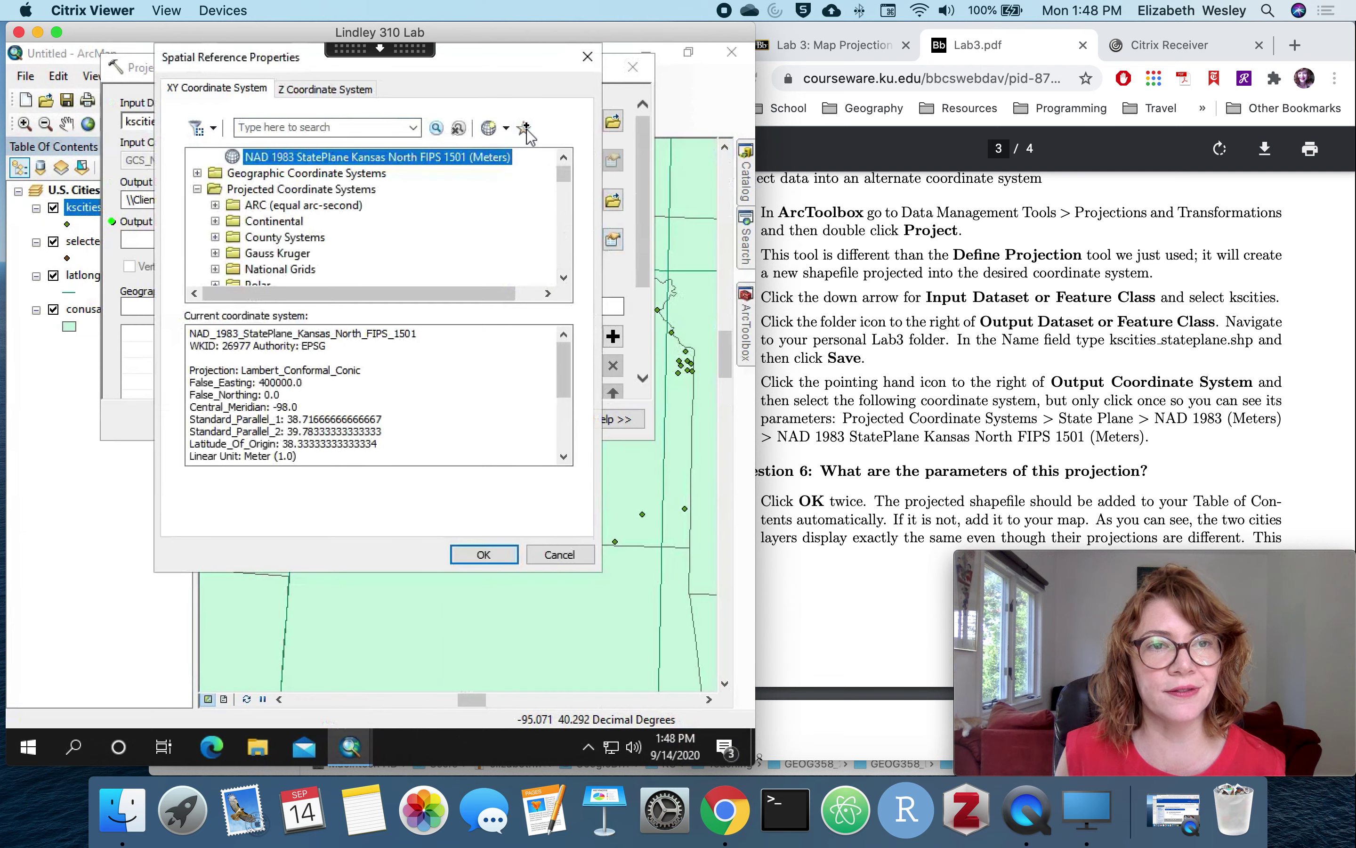
left_click(197, 189)
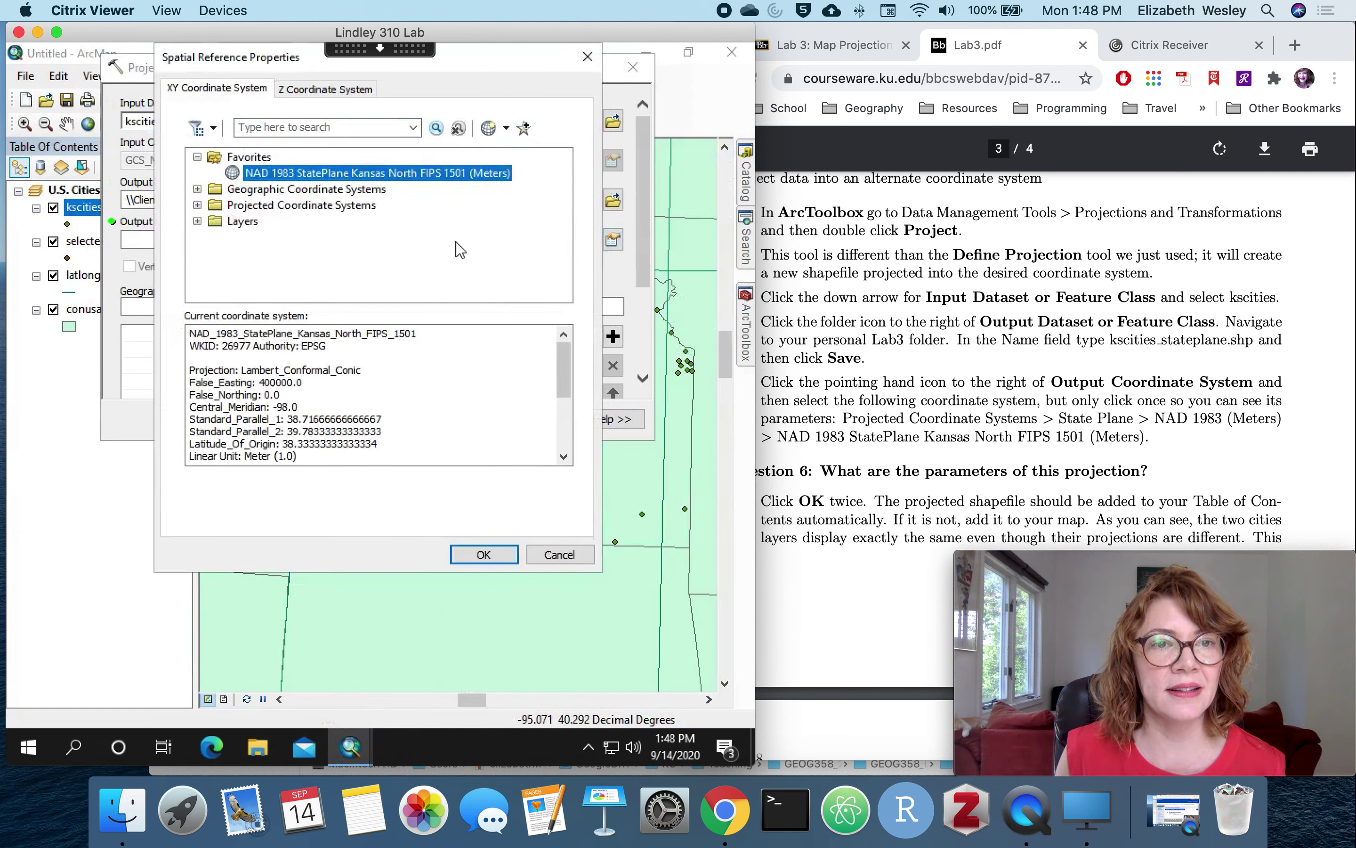
left_click(198, 158)
left_click(197, 158)
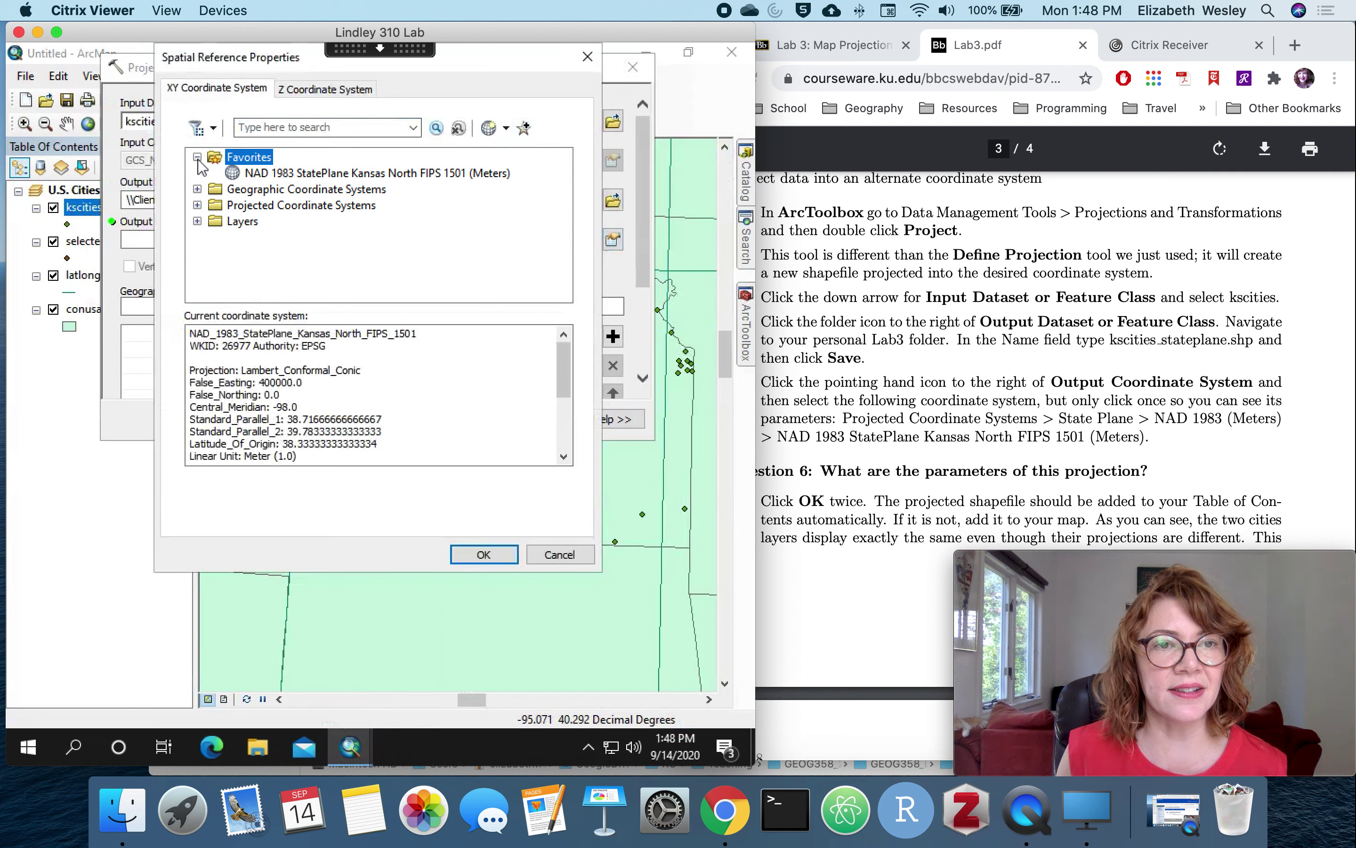
left_click(333, 174)
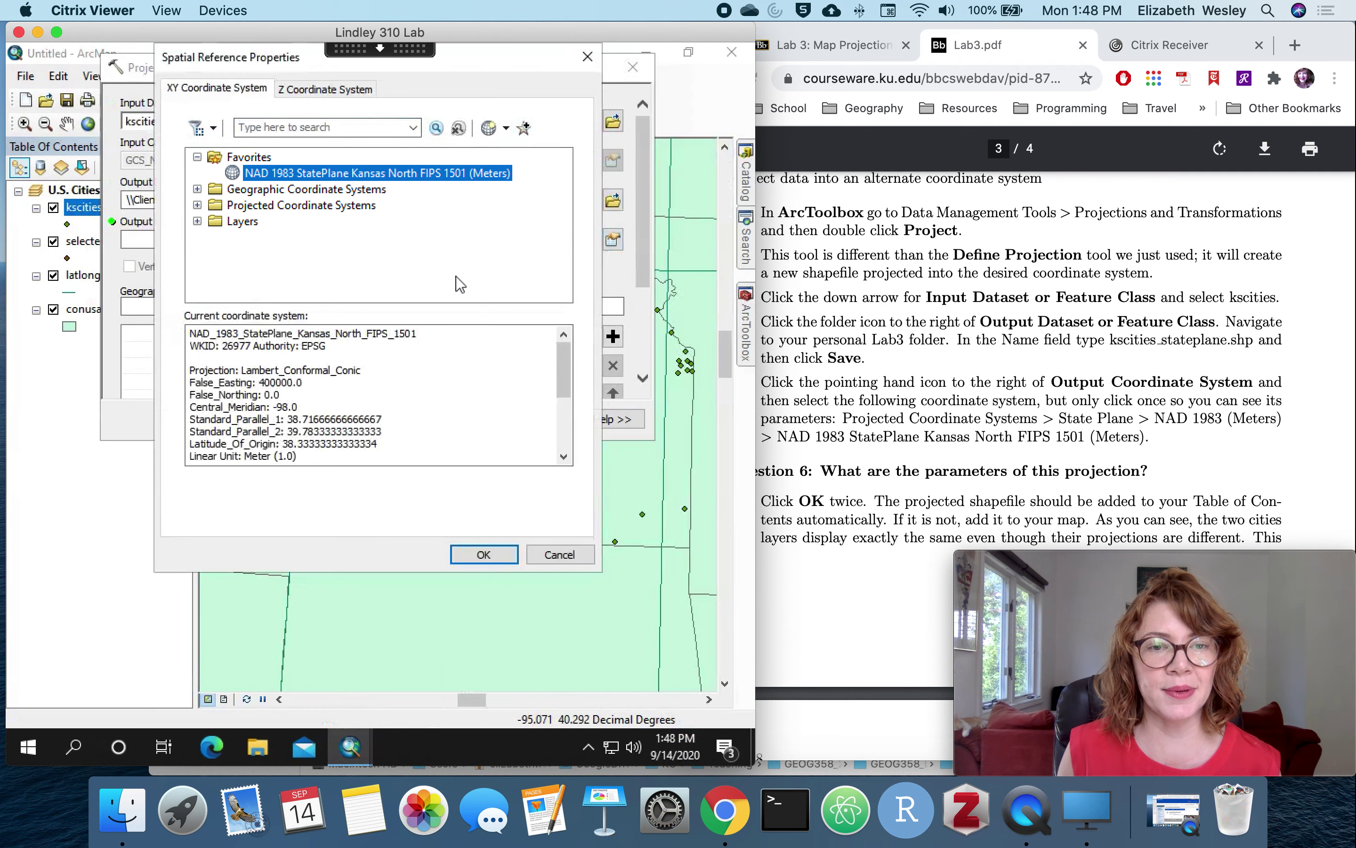
left_click(493, 555)
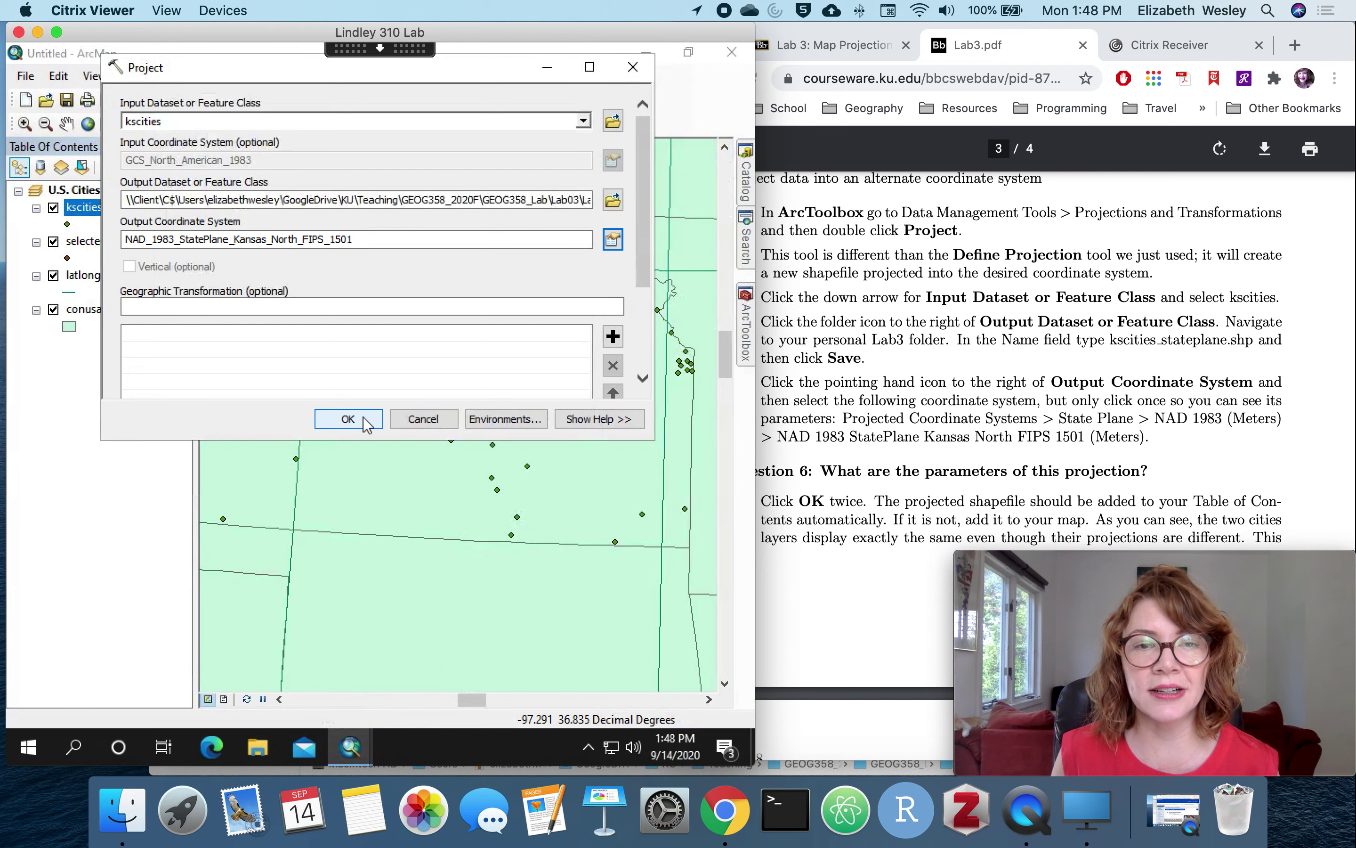
Step: Run the Project tool on kscities, then bring up and scroll the toolbox
left_click(348, 419)
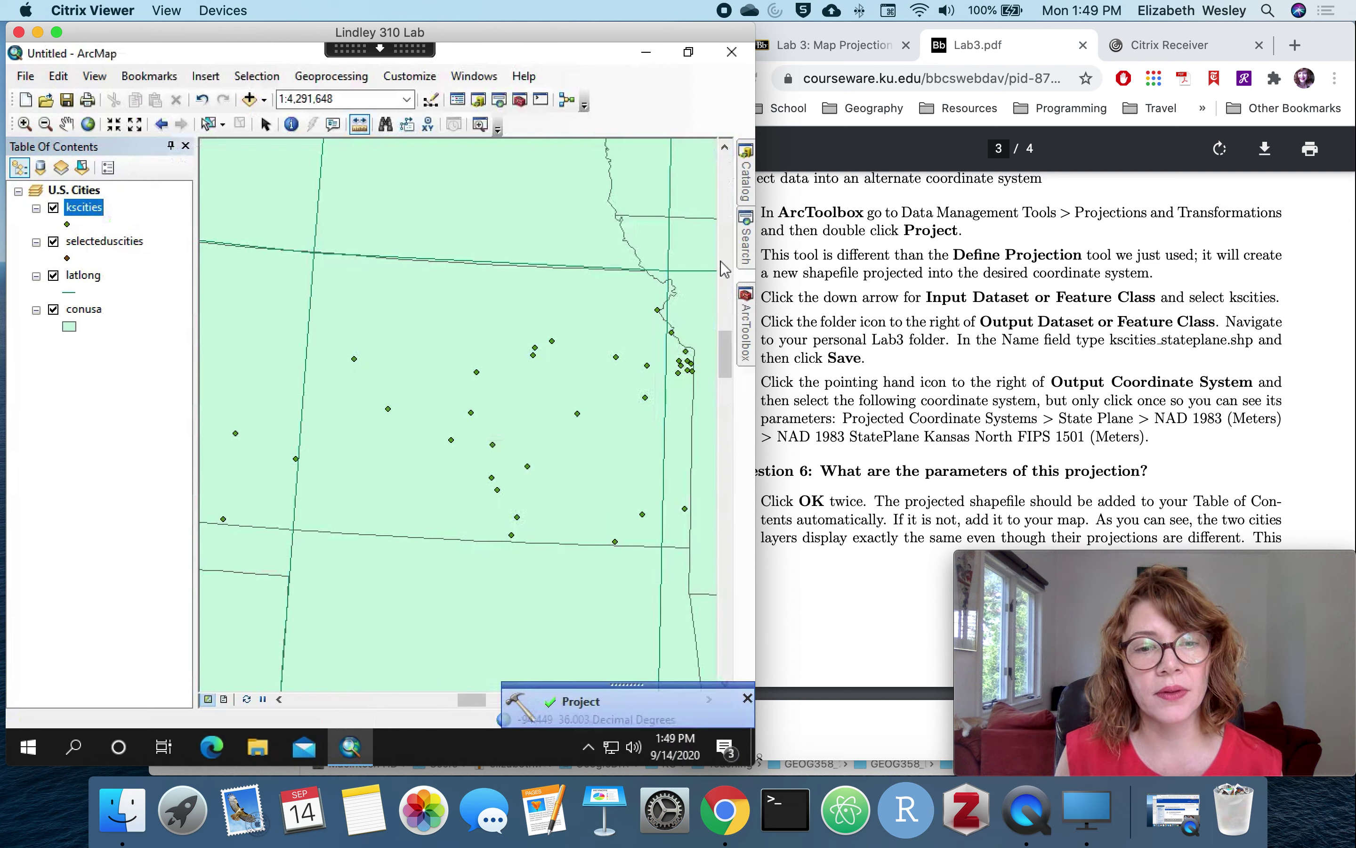
left_click(745, 328)
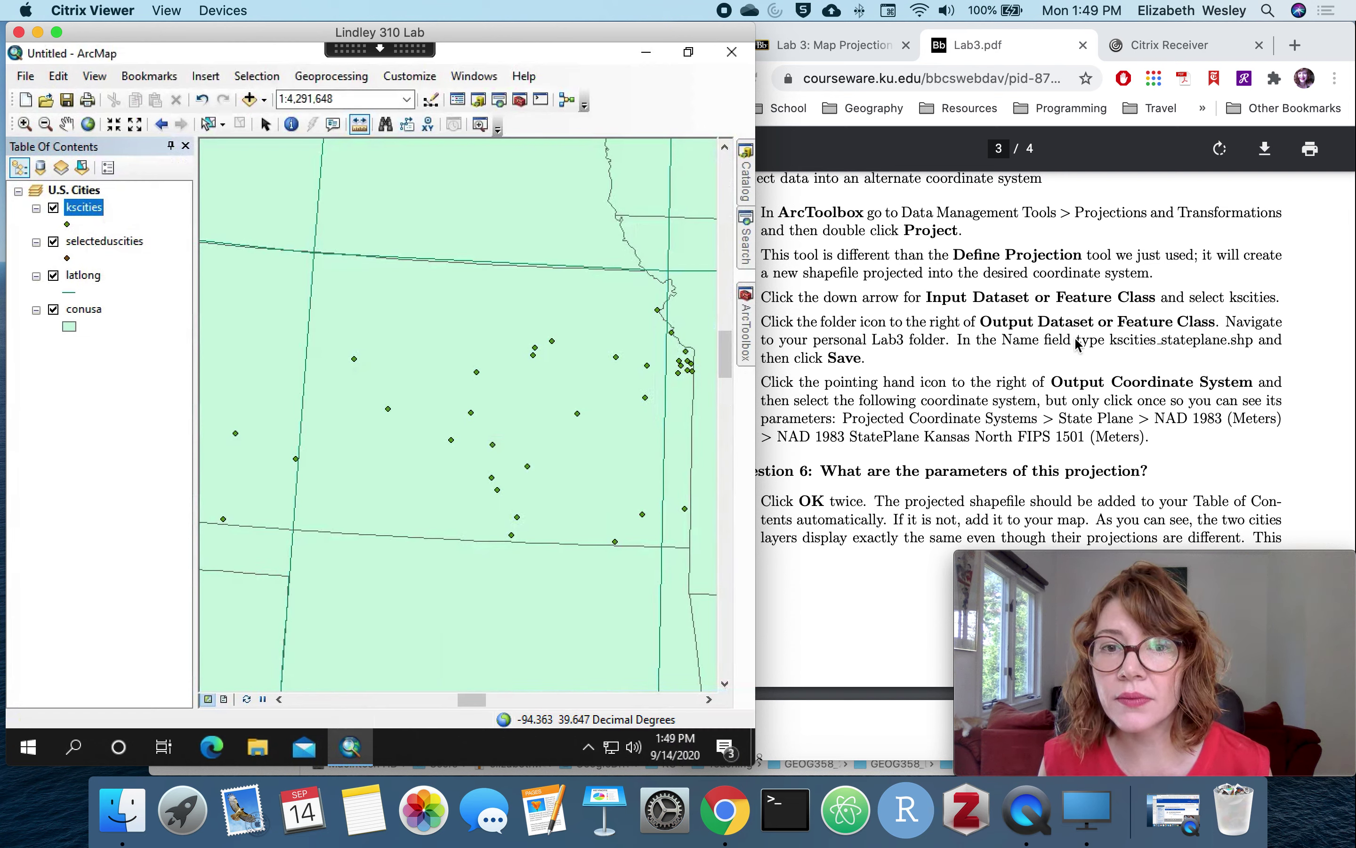
scroll(1086, 344, "down", 5)
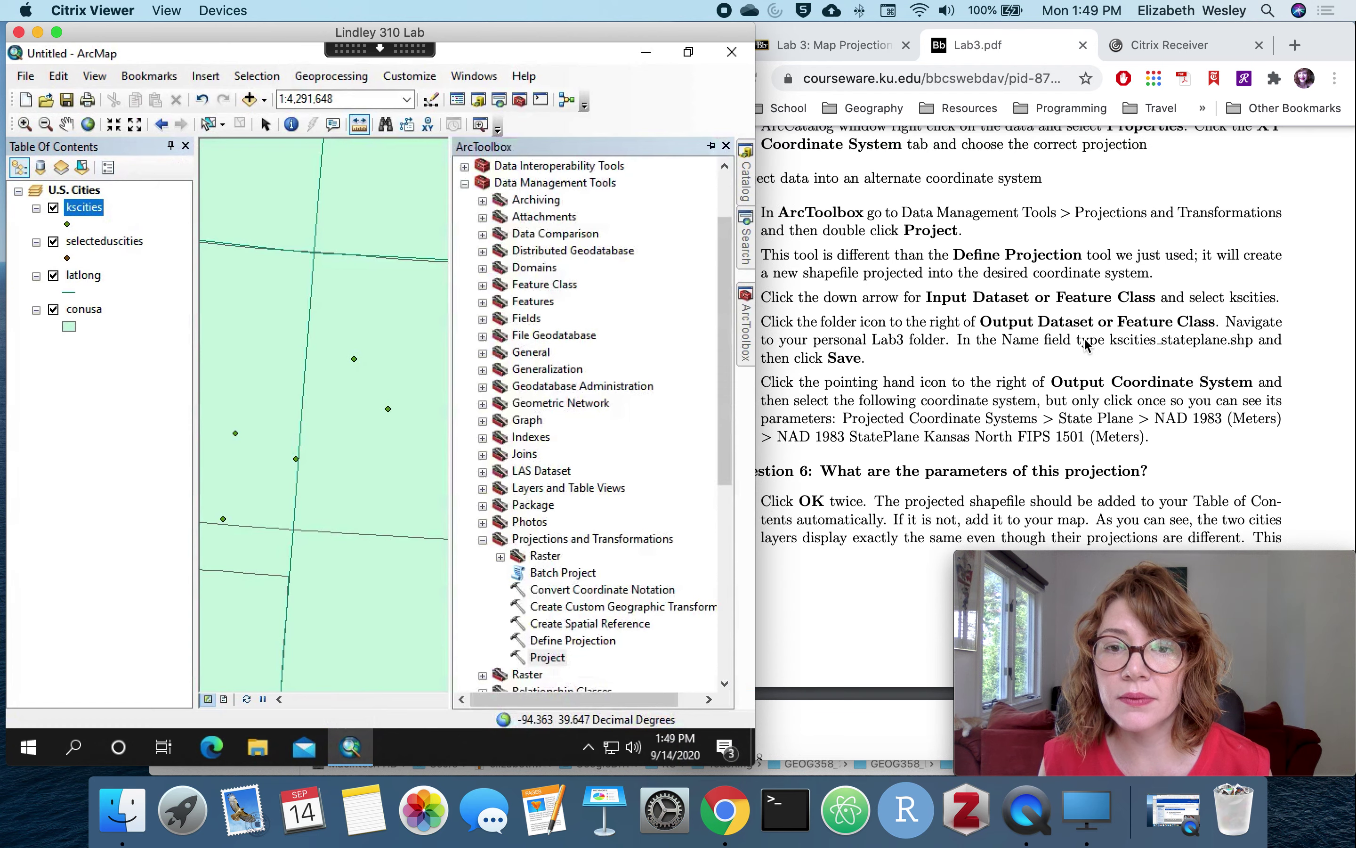
scroll(1085, 344, "down", 5)
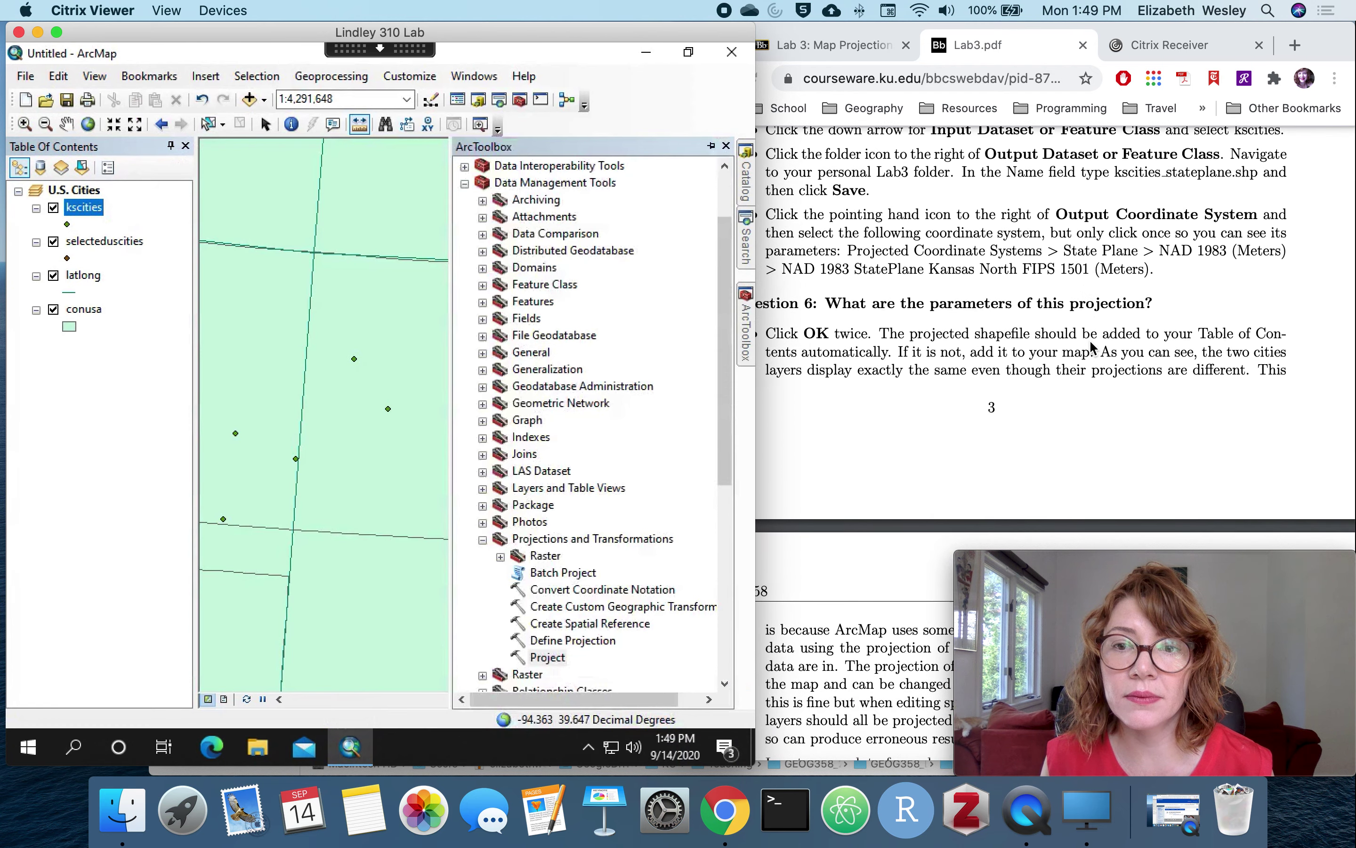
scroll(1094, 348, "down", 3)
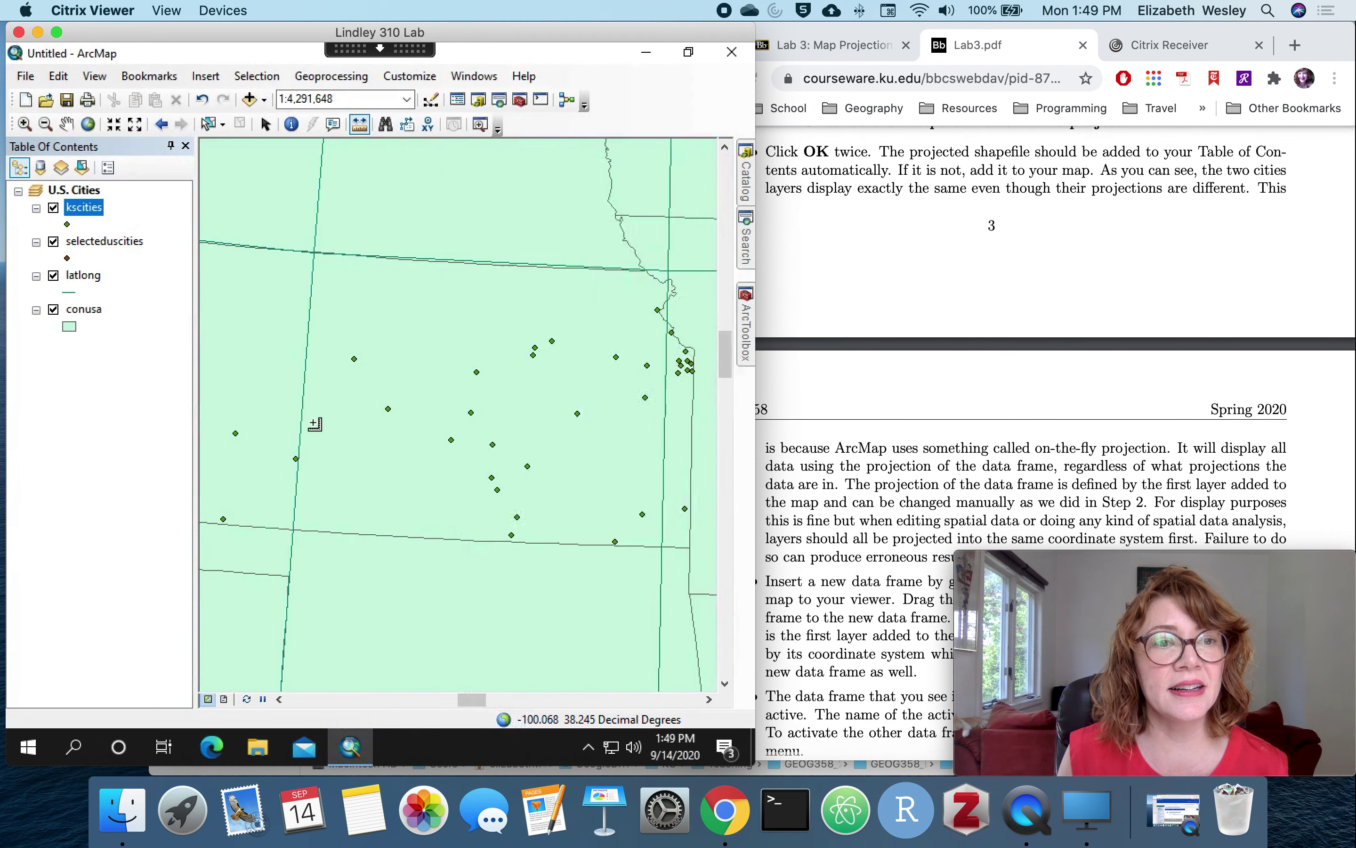
Step: Try twice to drag kscities_stateplane.shp onto the map, dismissing the resulting errors
mouse_move(746, 185)
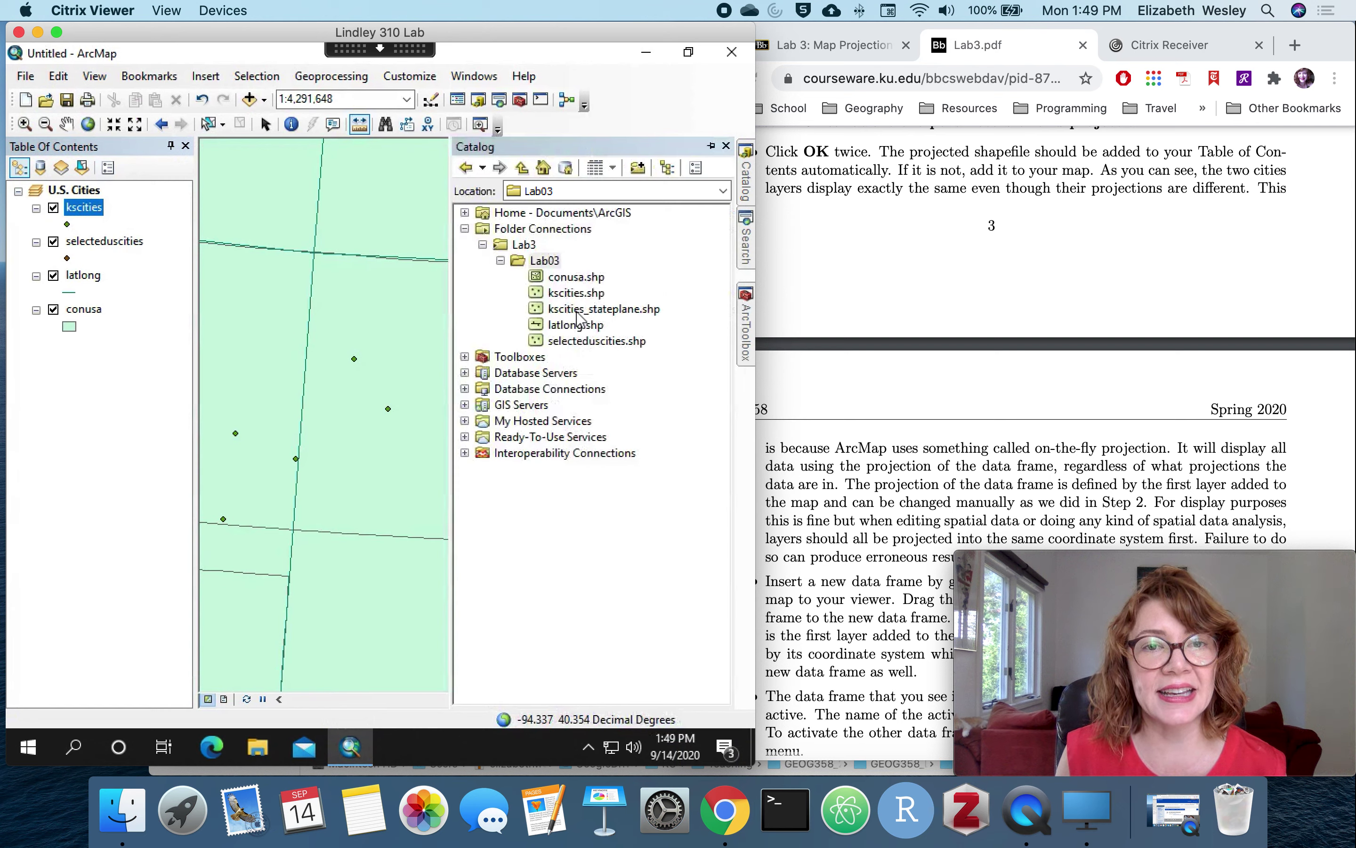
left_click(611, 310)
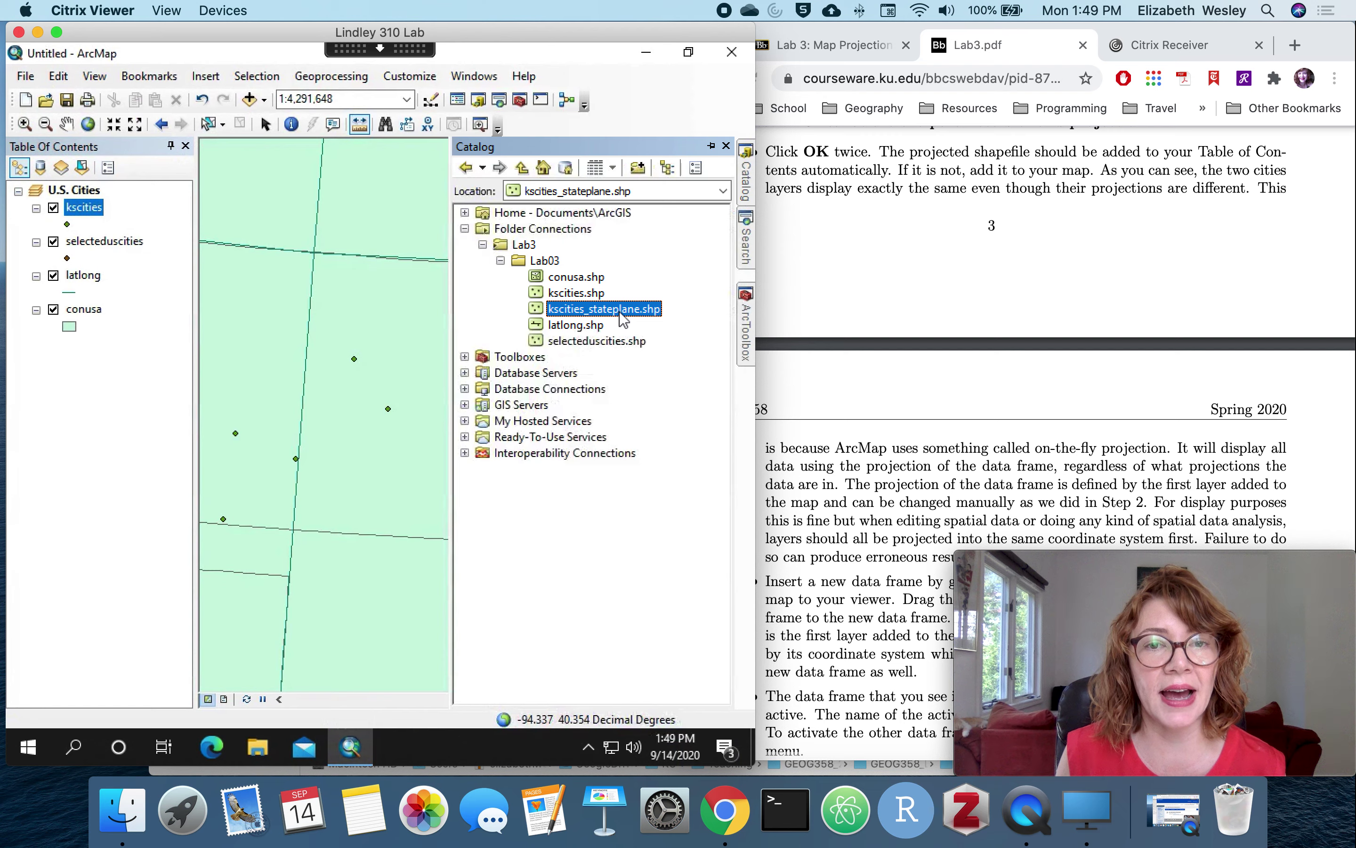
left_click_drag(634, 314, 384, 318)
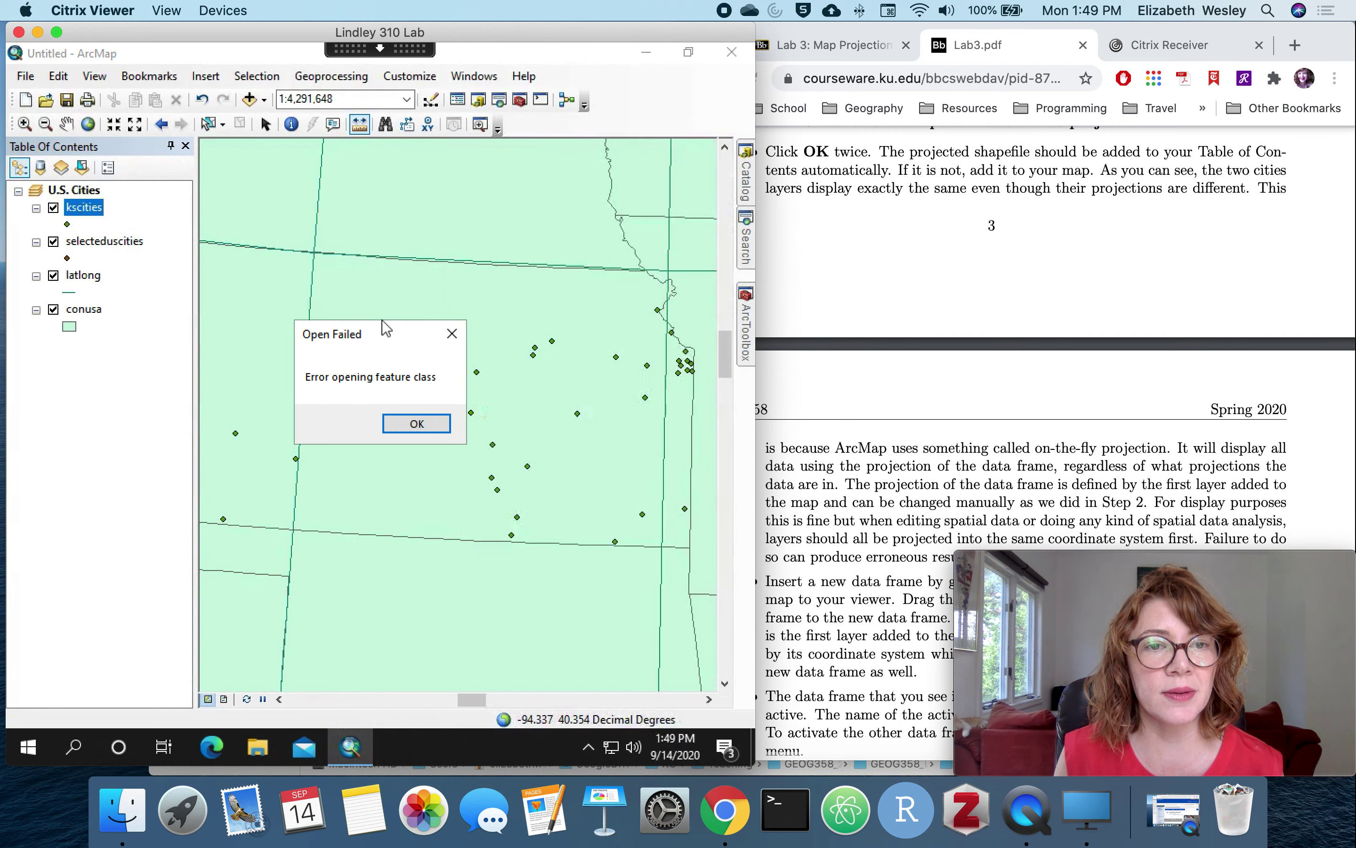
left_click(415, 427)
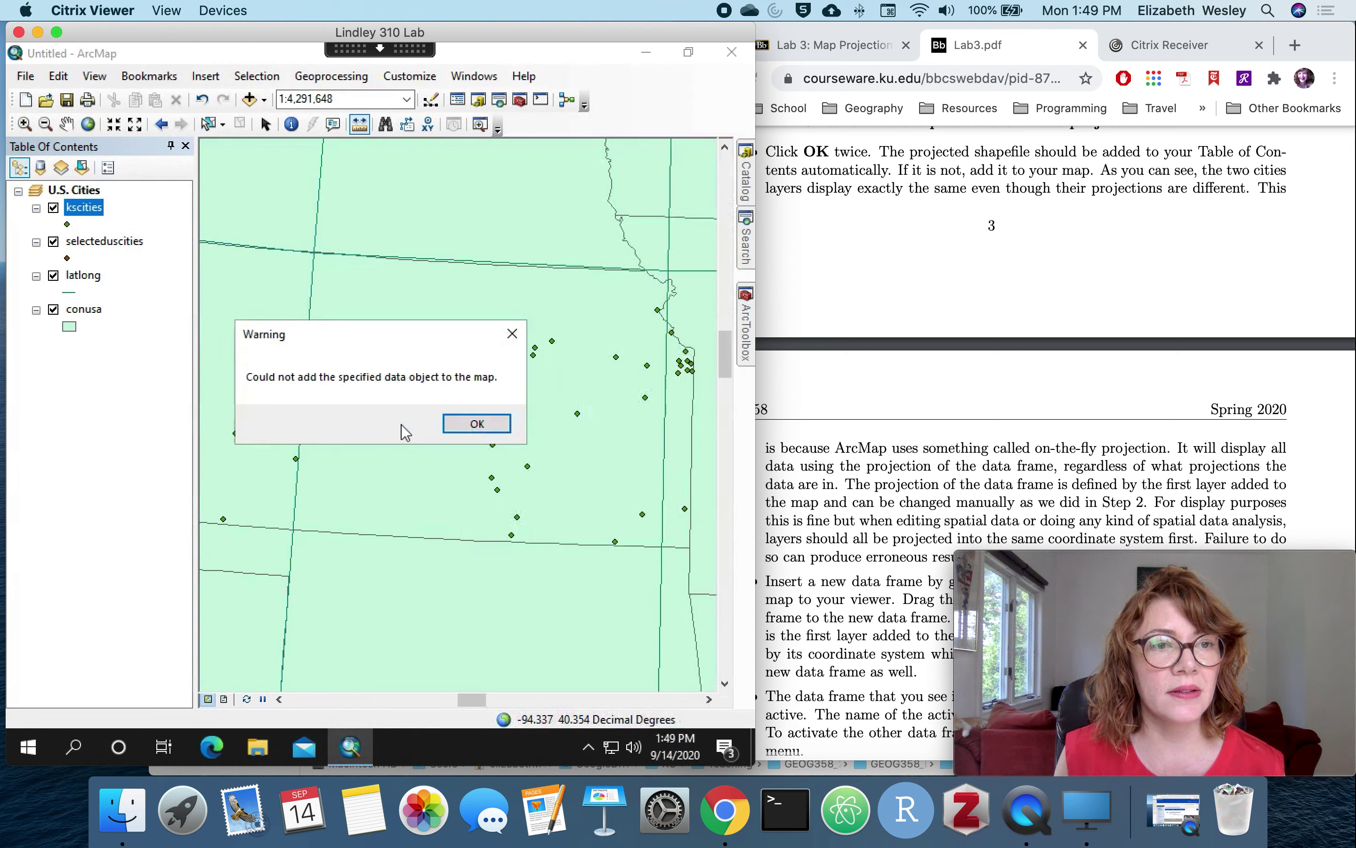
left_click(471, 424)
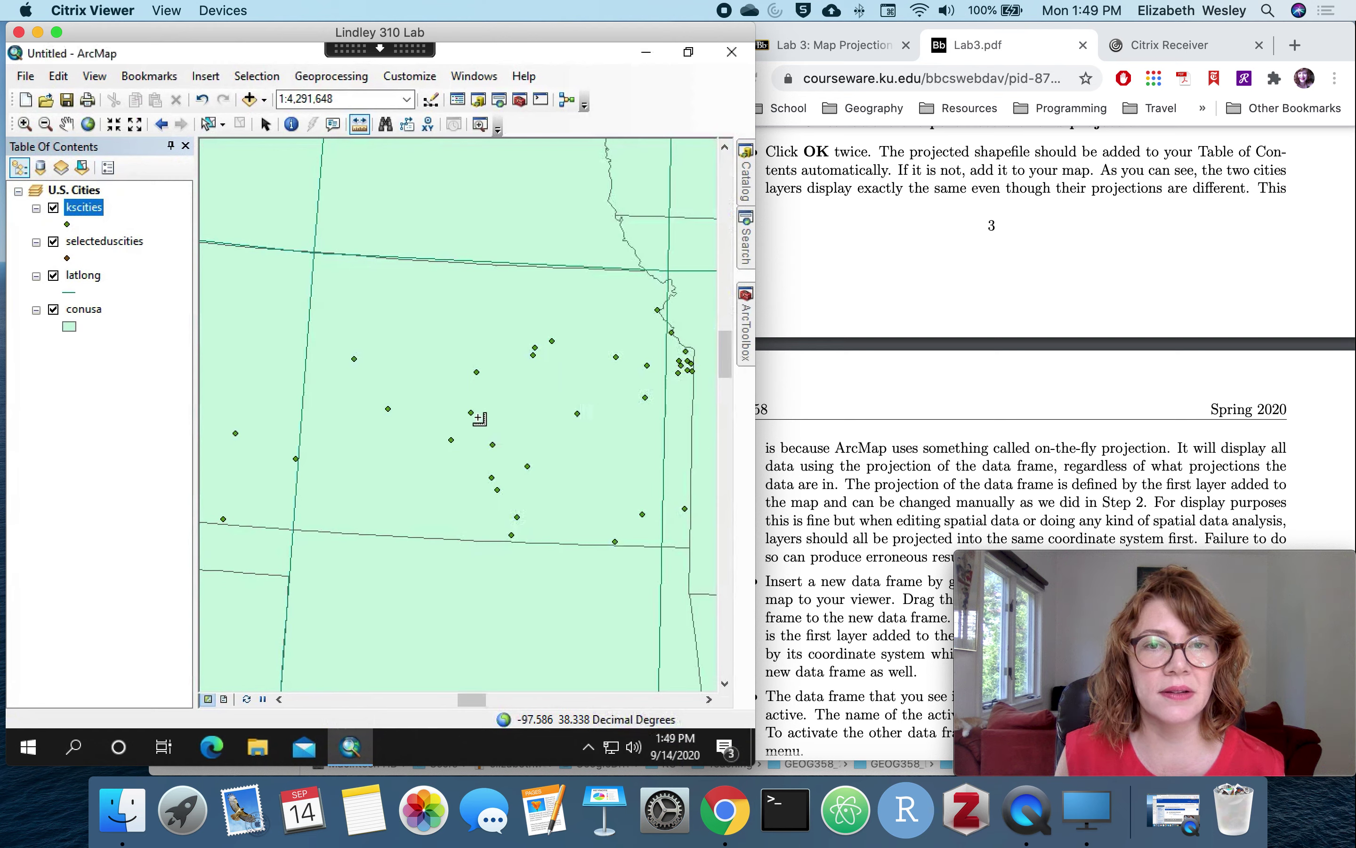
mouse_move(746, 182)
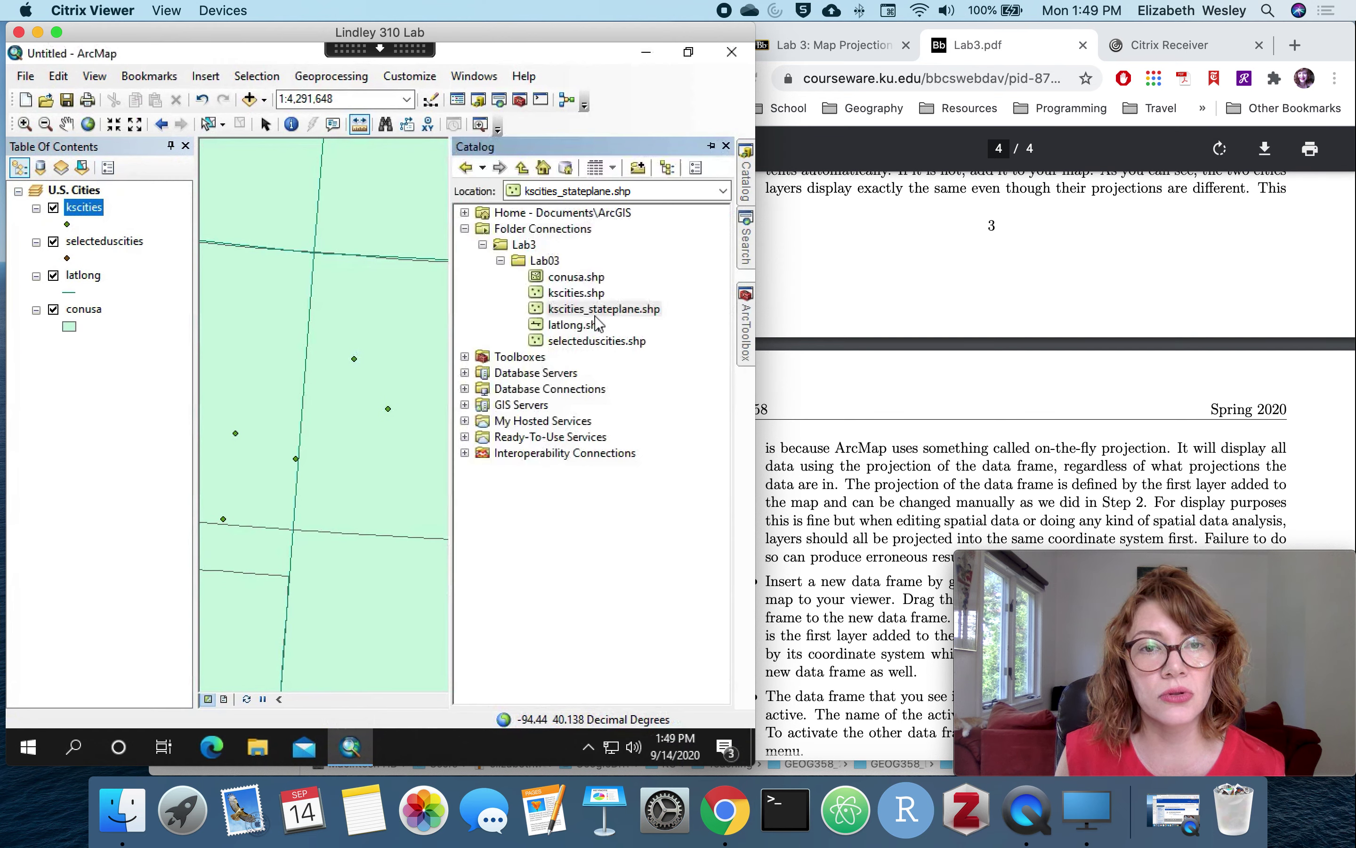
left_click_drag(602, 310, 374, 324)
left_click(426, 425)
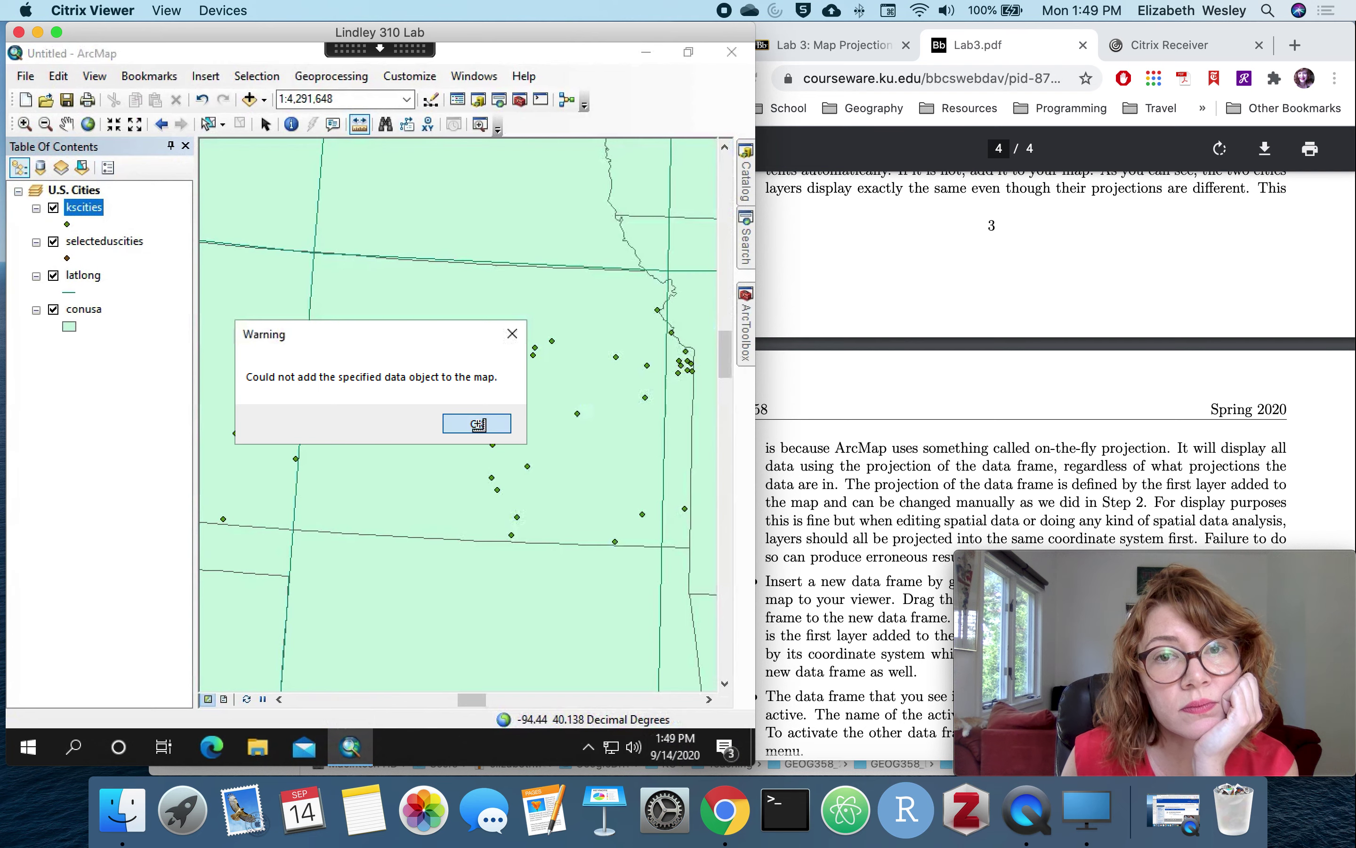
left_click(478, 424)
Step: Attempt to open kscities_stateplane.shp properties, dismiss the errors, and bring up the Finder listing
mouse_move(750, 175)
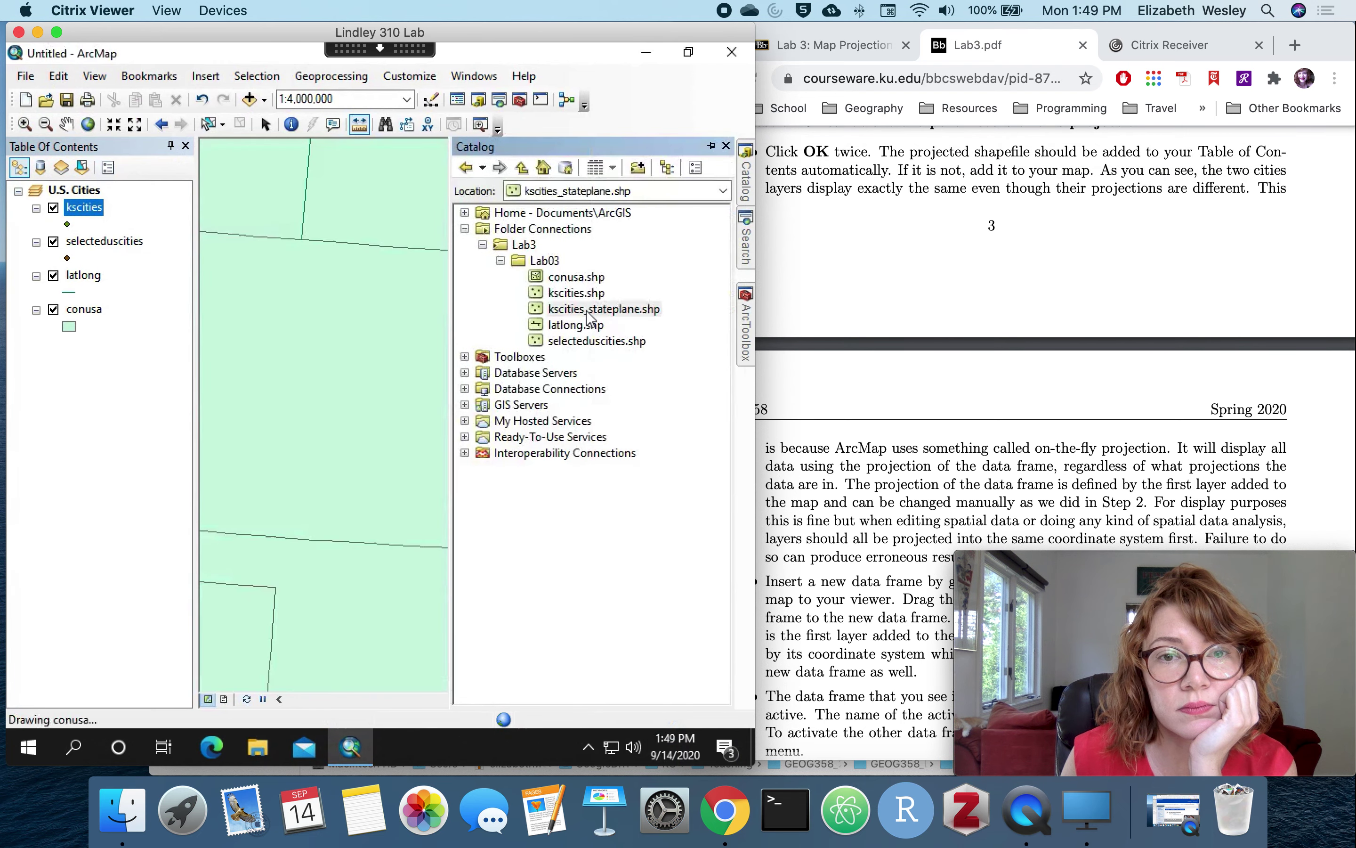
double_click(587, 313)
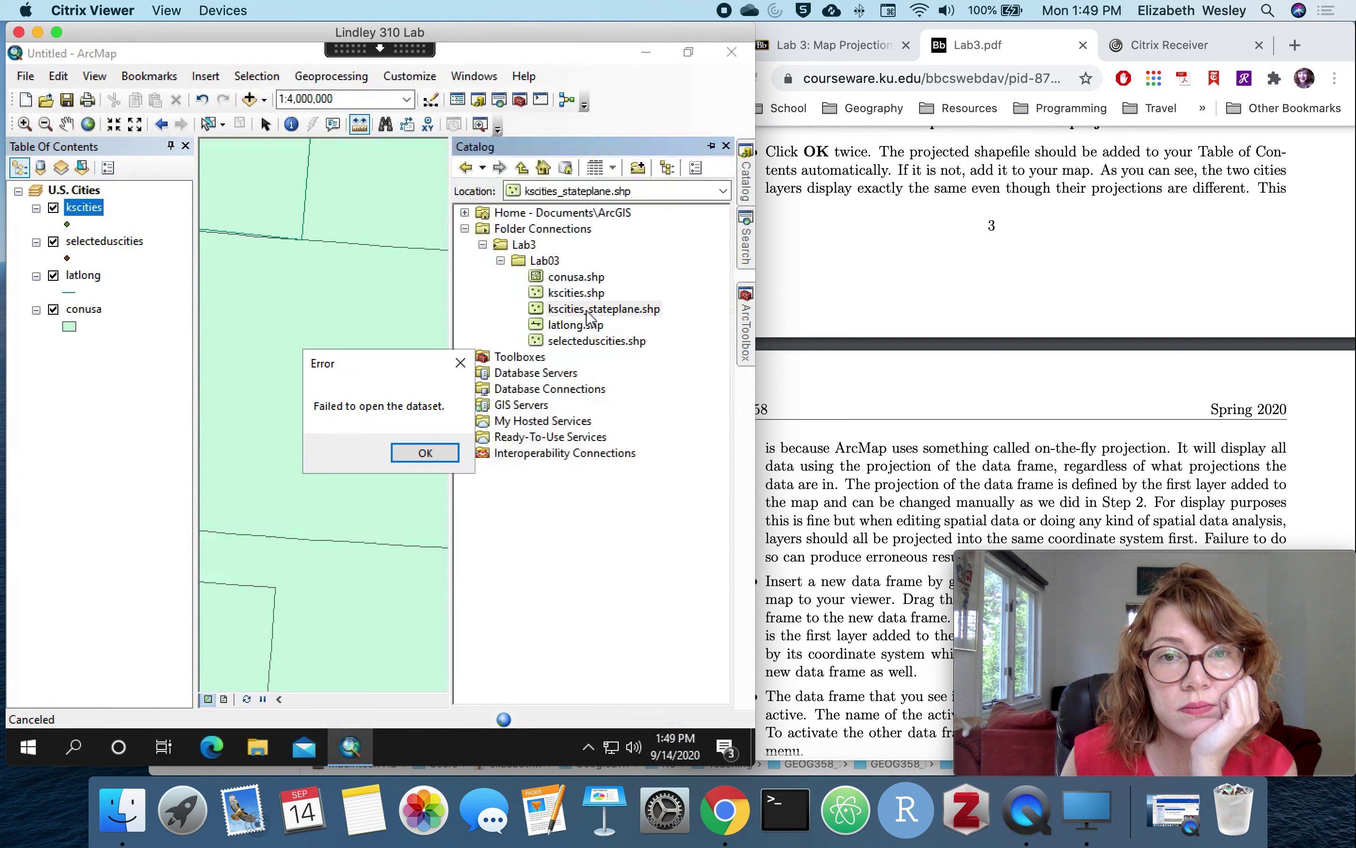
left_click(462, 365)
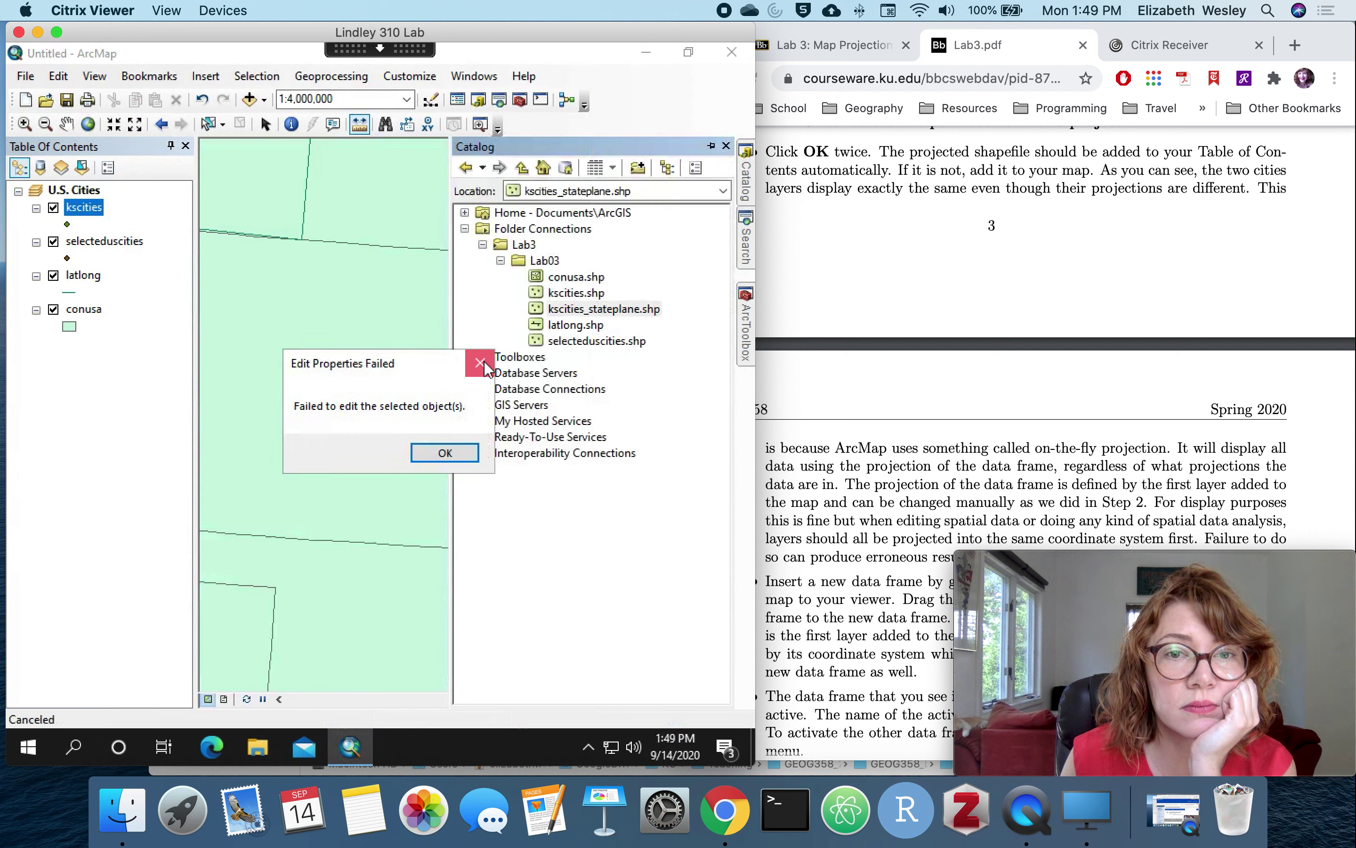
left_click(480, 365)
key("ctrl+f")
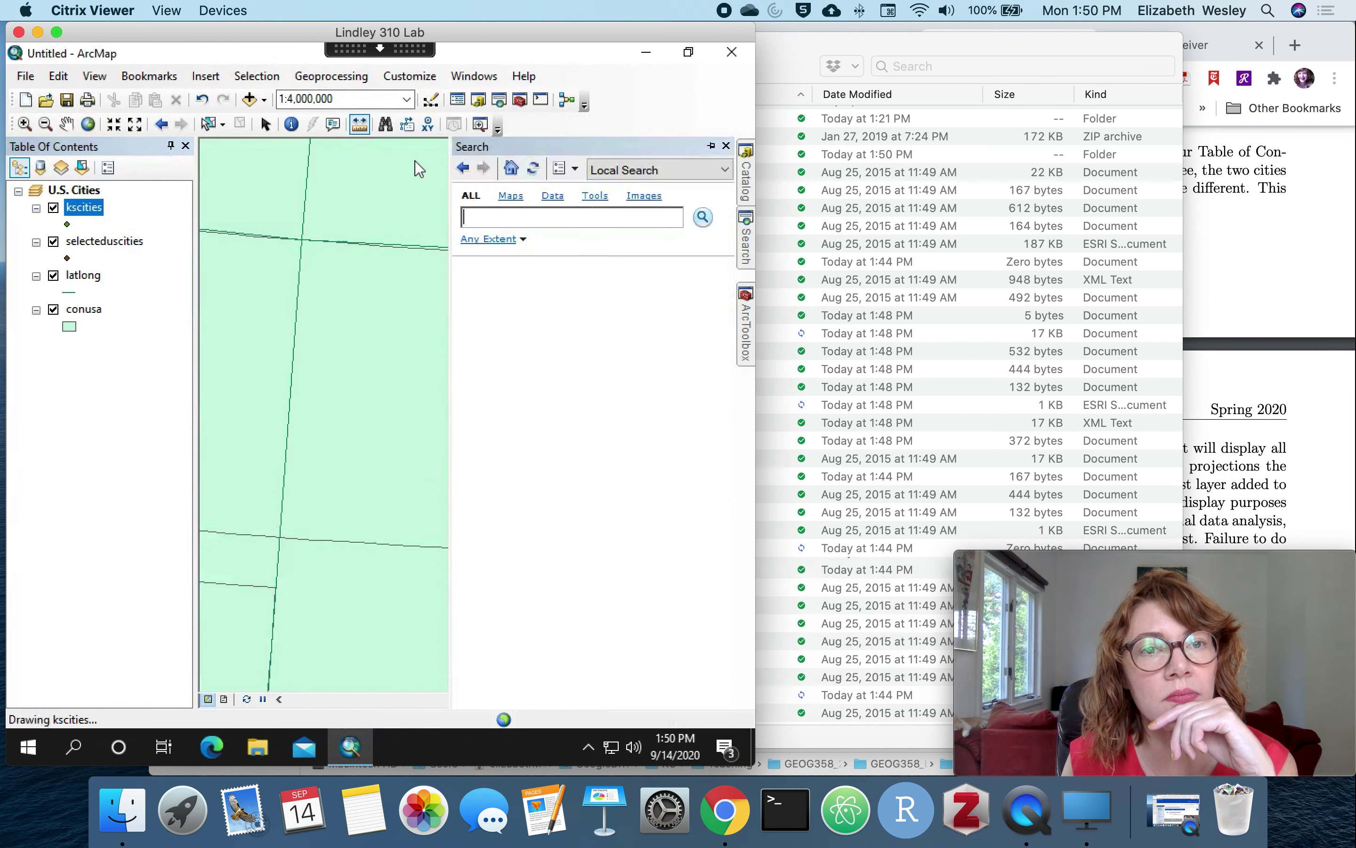
Step: Reopen the earlier Project run from the Results window with its previous settings
left_click(354, 79)
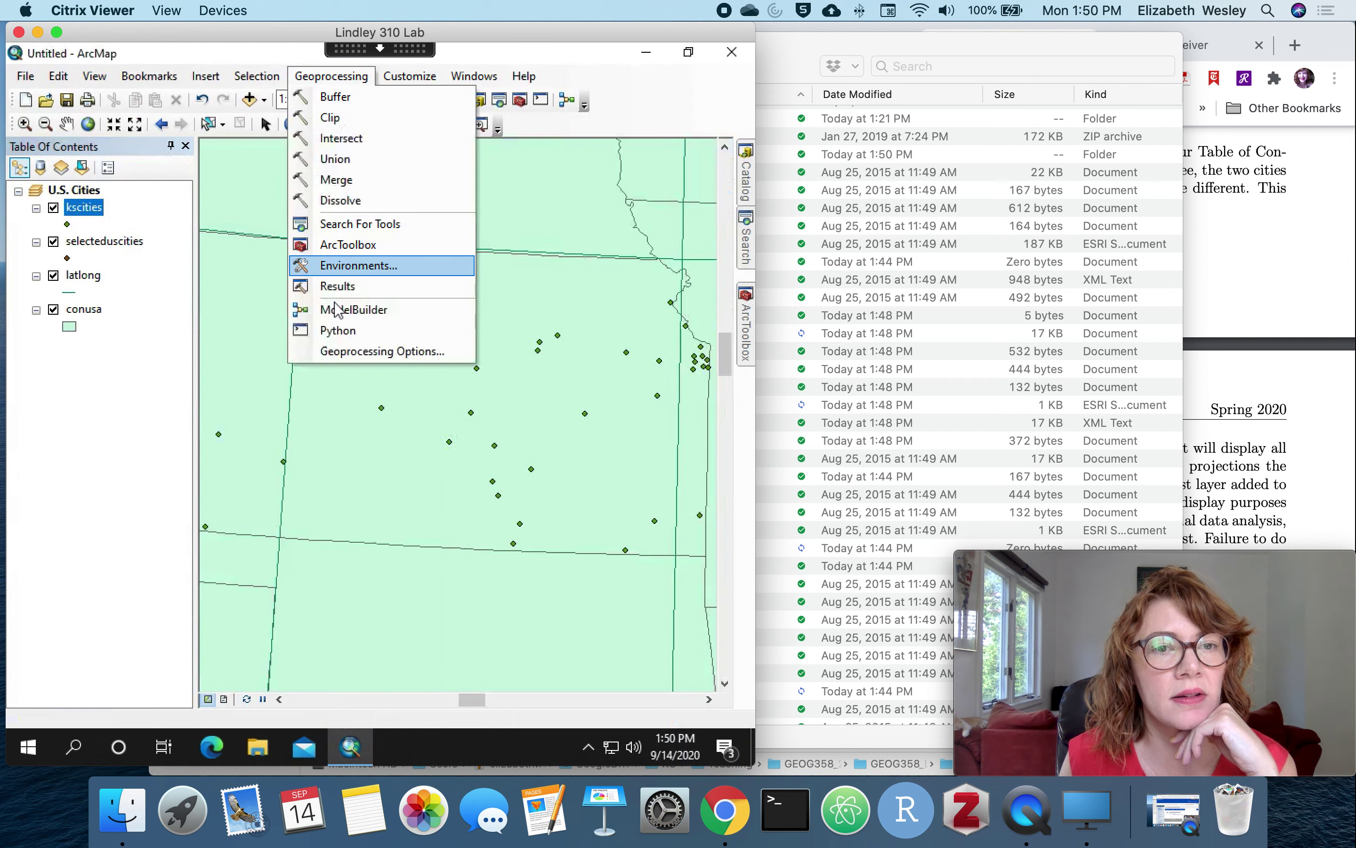
left_click(342, 288)
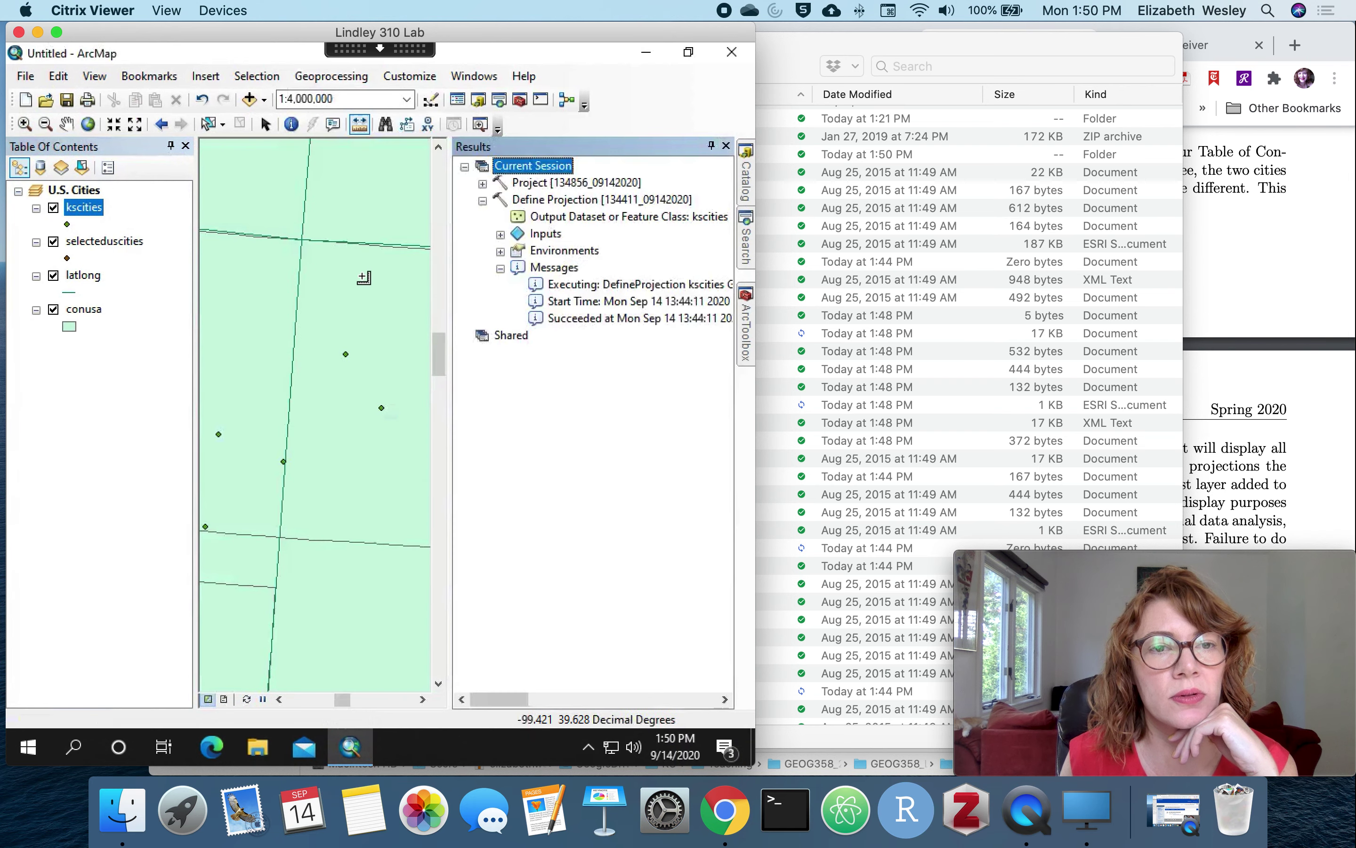
left_click(483, 201)
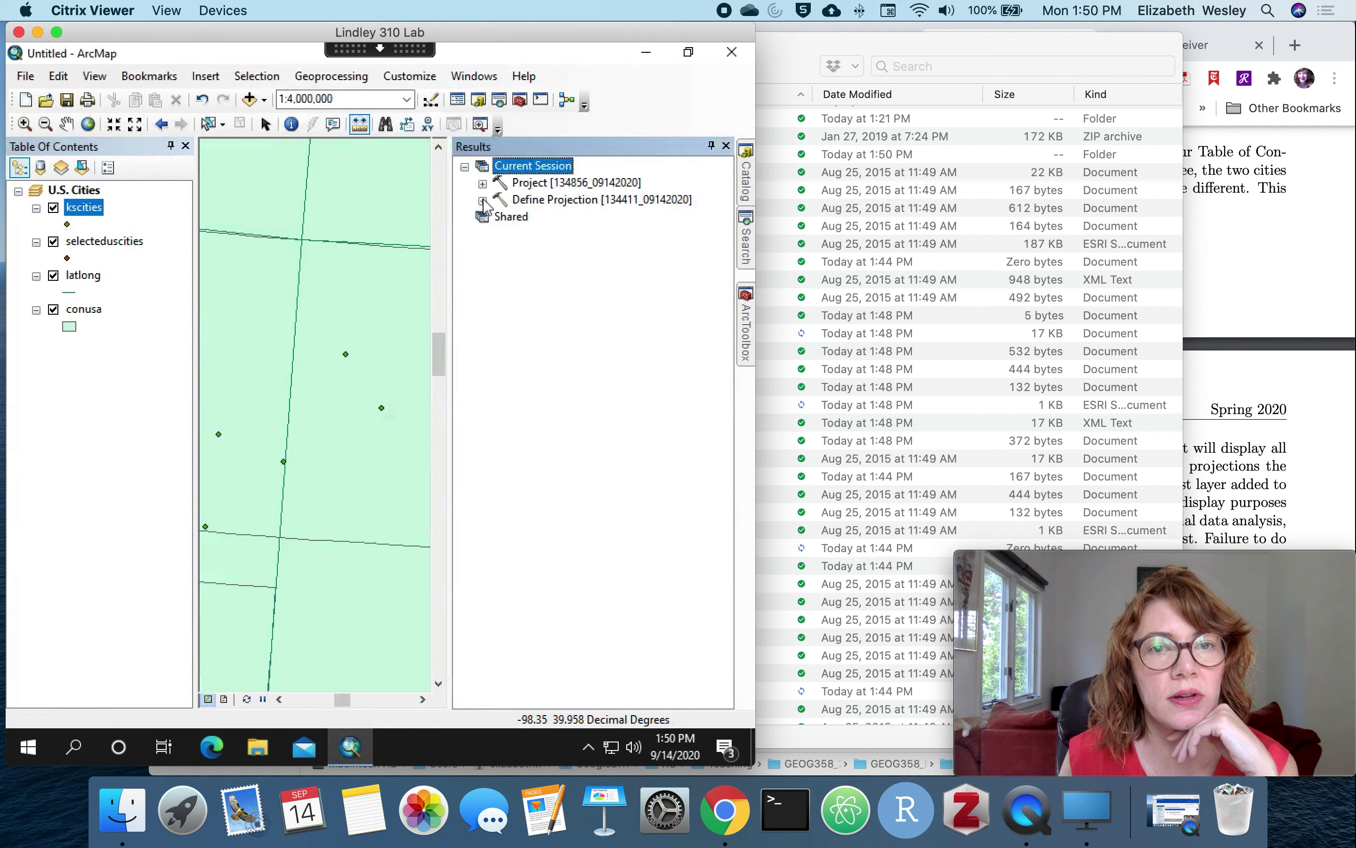
left_click(572, 185)
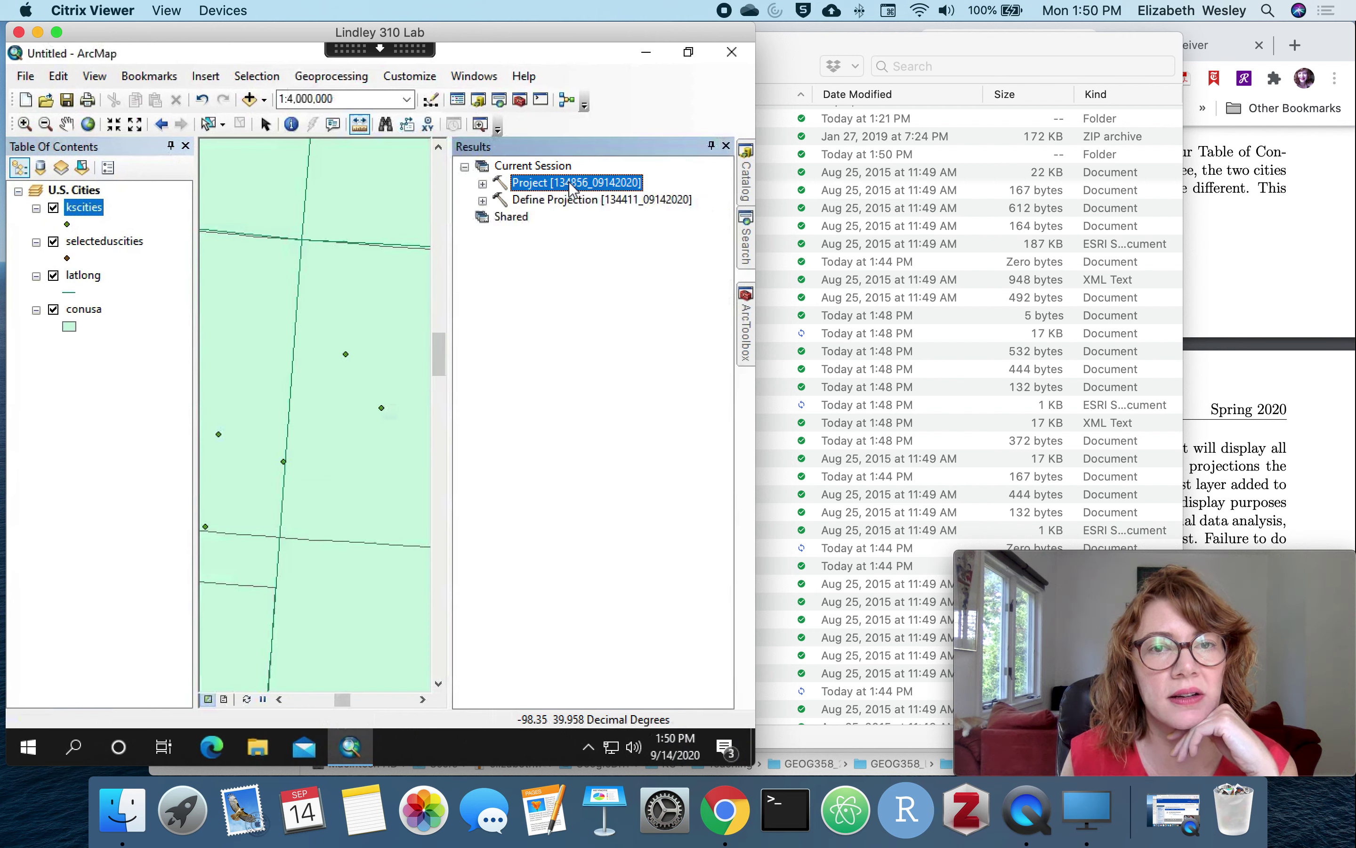
double_click(572, 185)
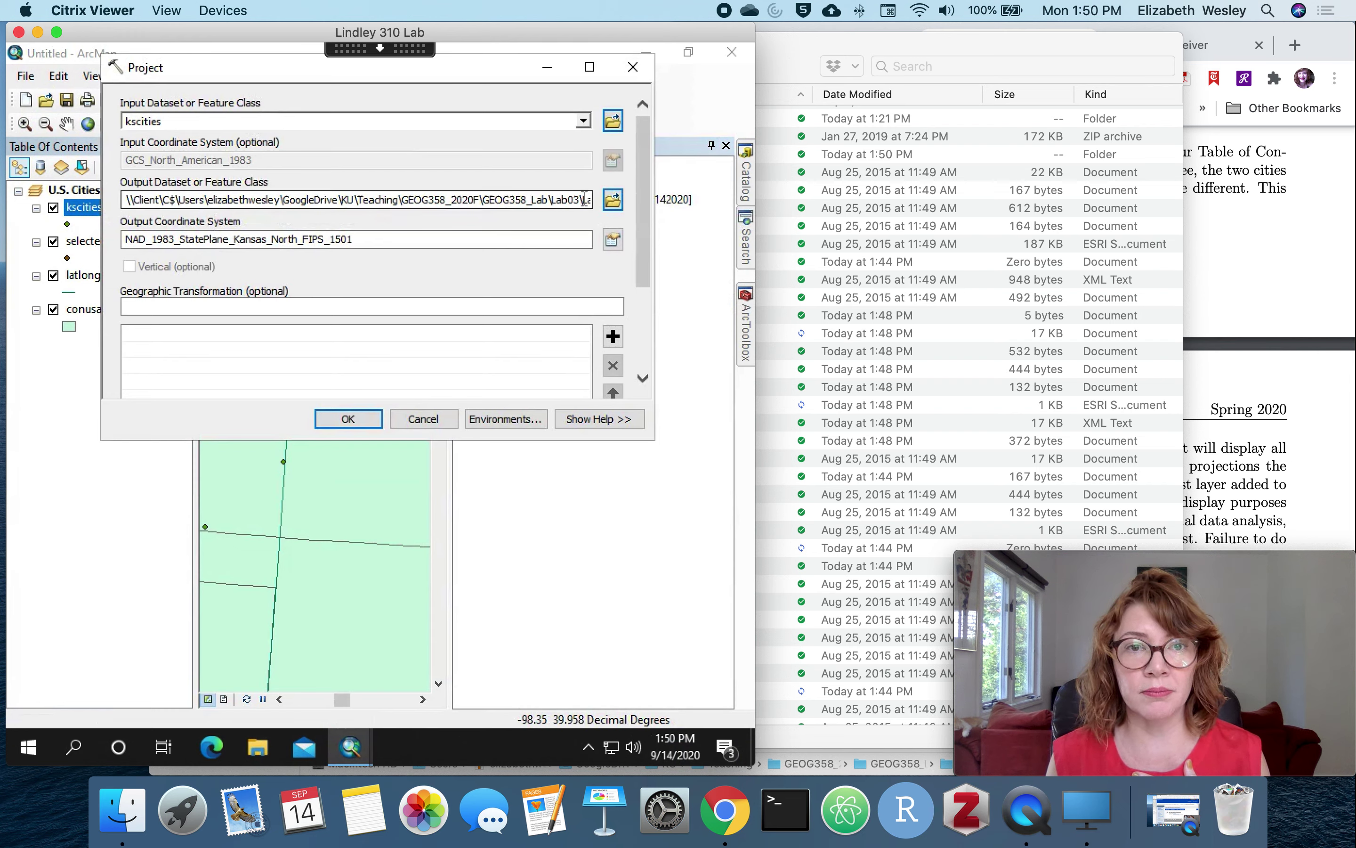
Step: Start a new folder connection for the output, expanding This PC to list the drives
left_click(612, 199)
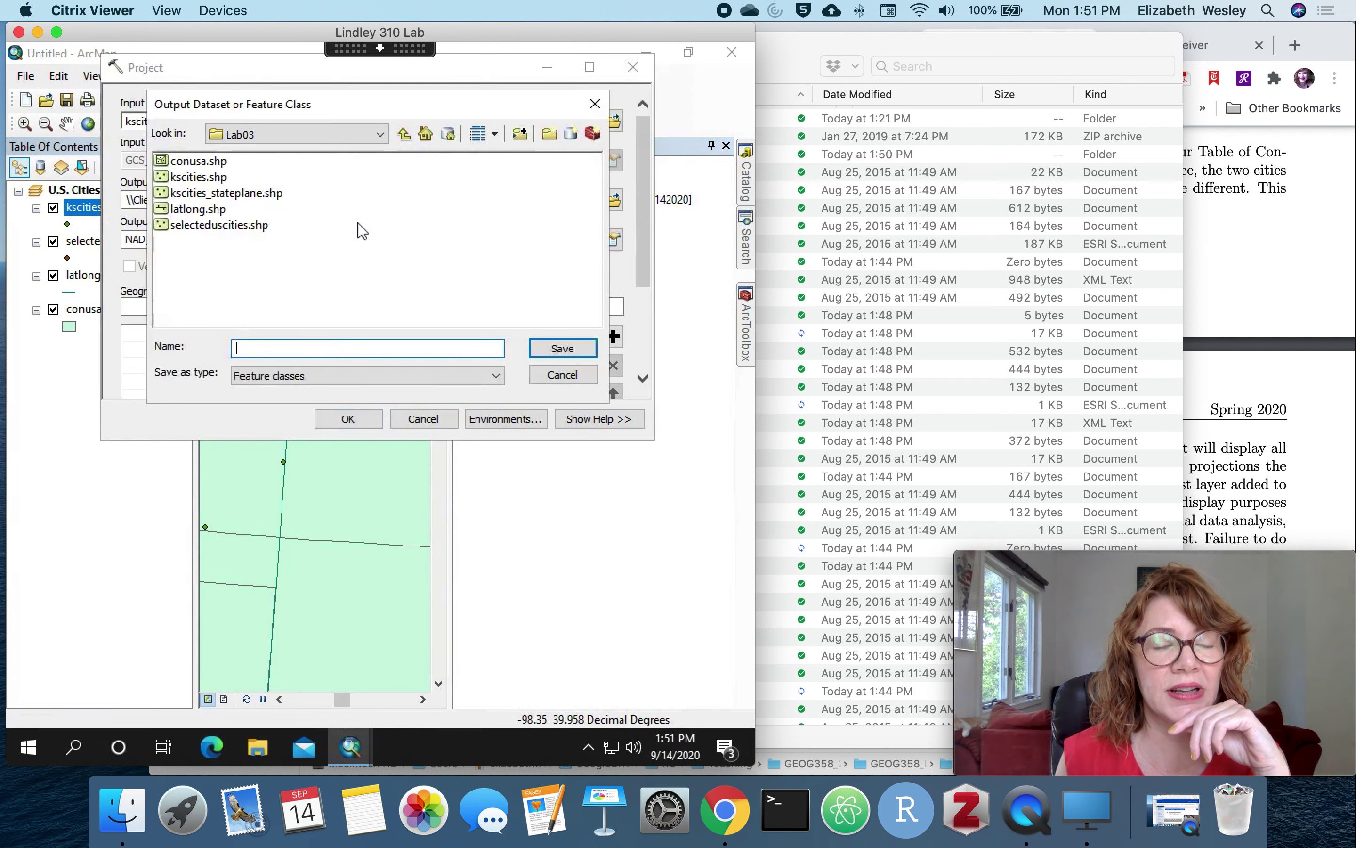
left_click(520, 135)
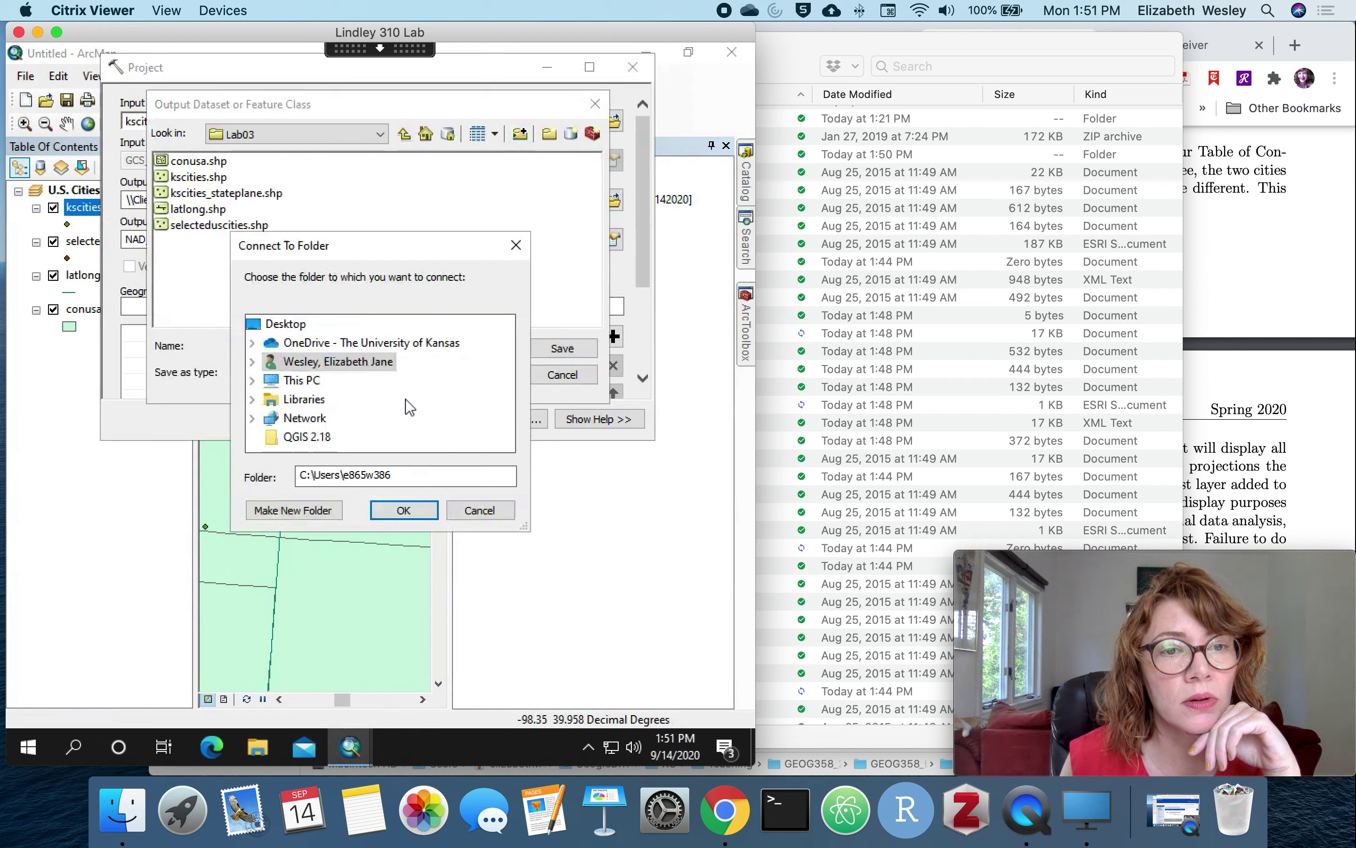
left_click(253, 361)
scroll(440, 376, "down", 5)
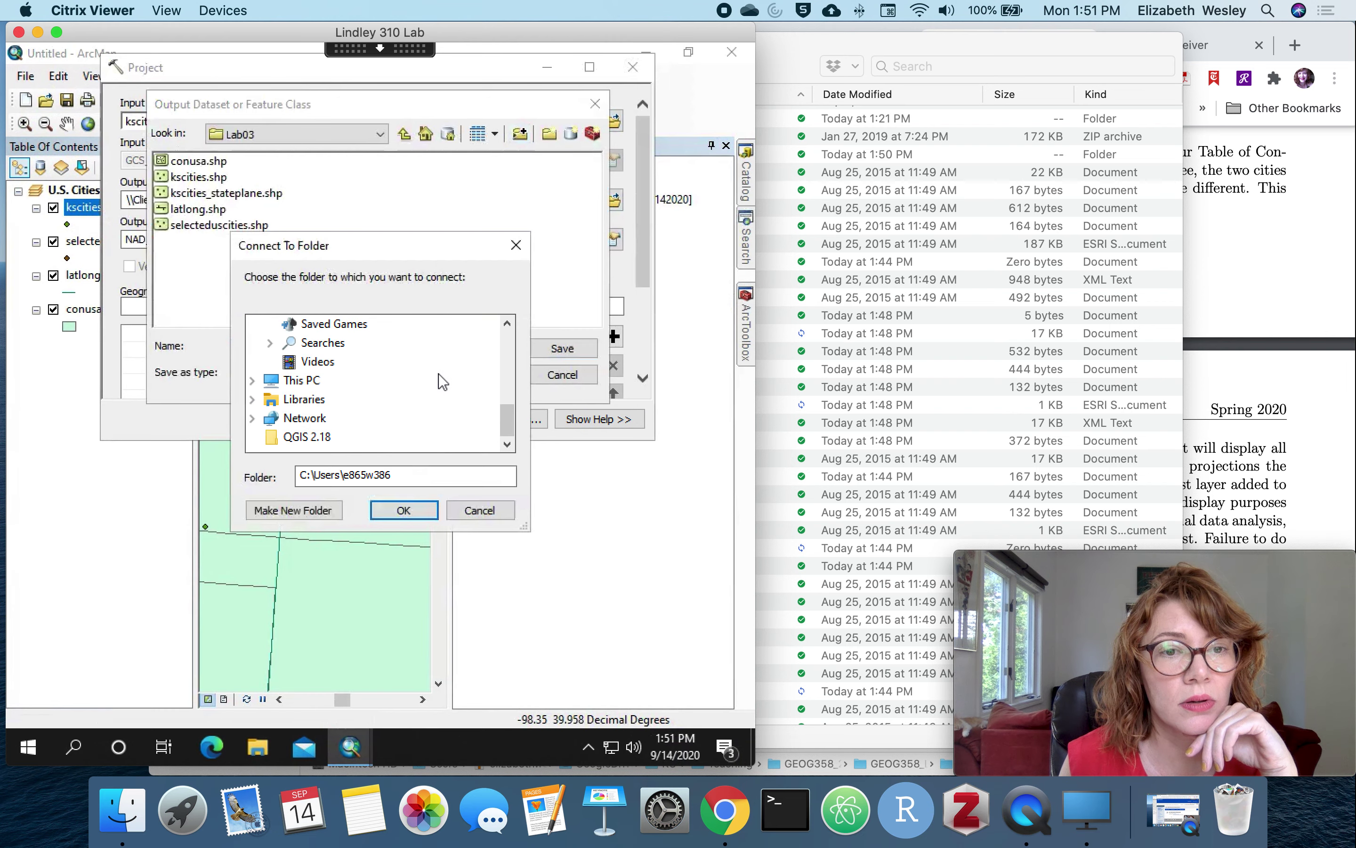
scroll(440, 381, "up", 5)
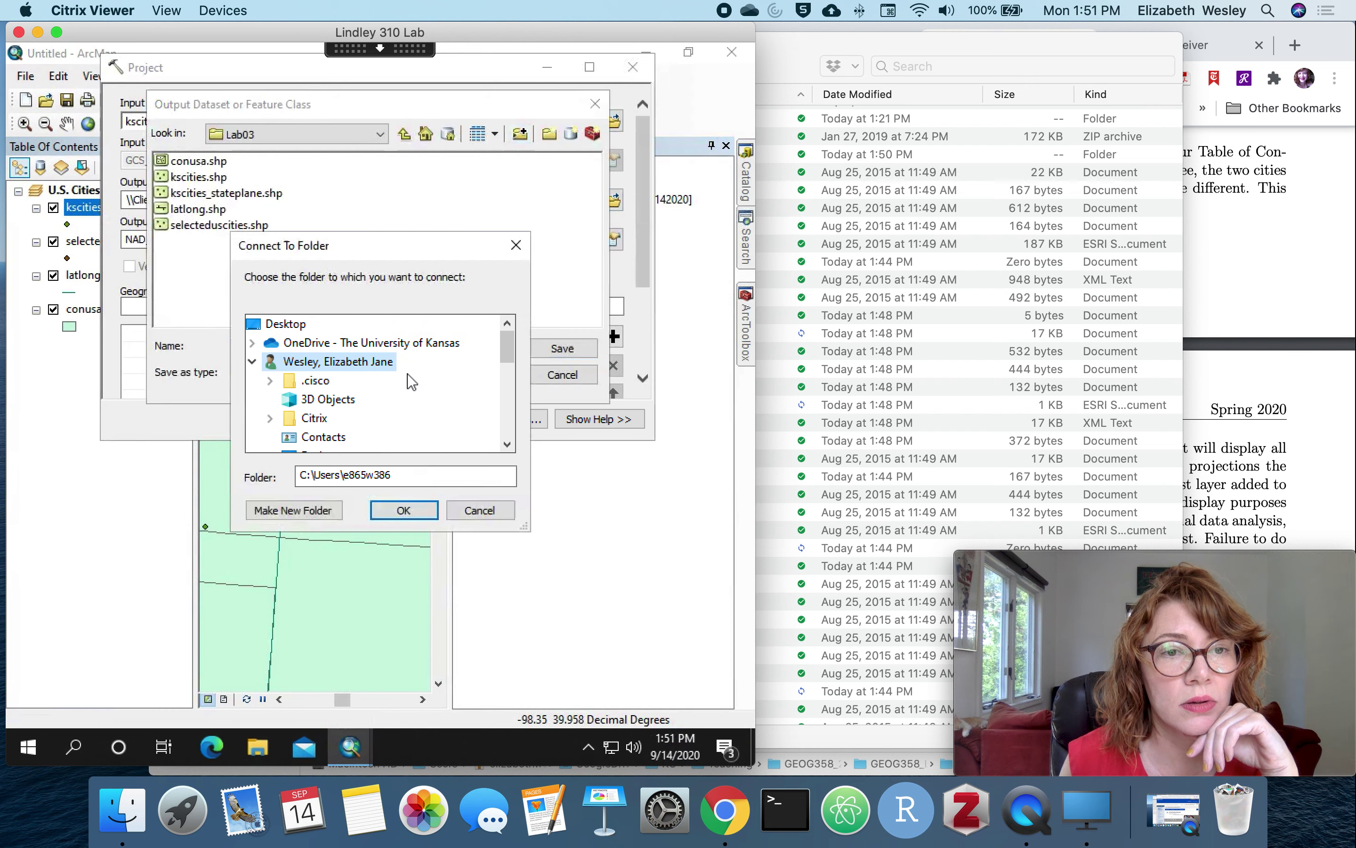
left_click(253, 362)
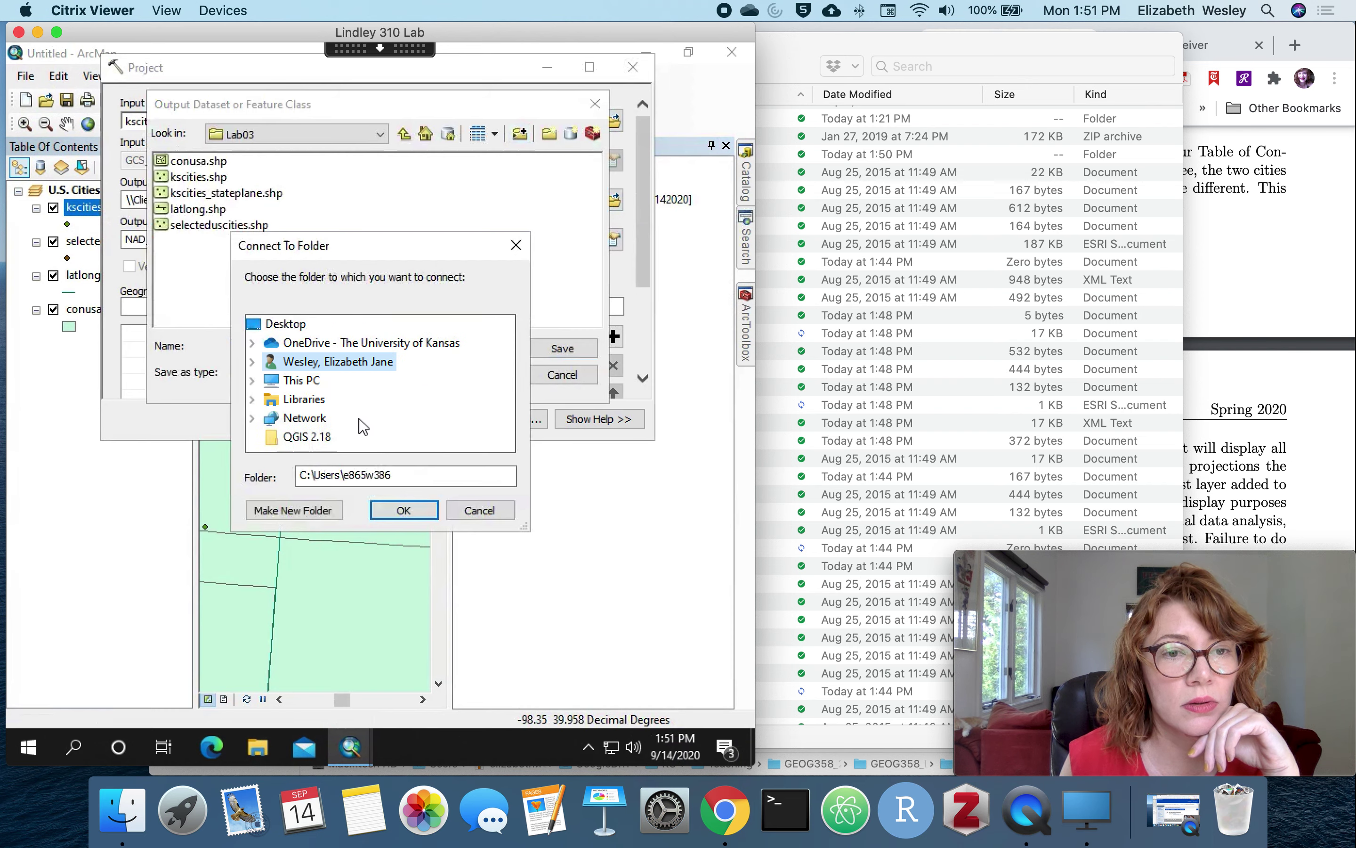
left_click(251, 380)
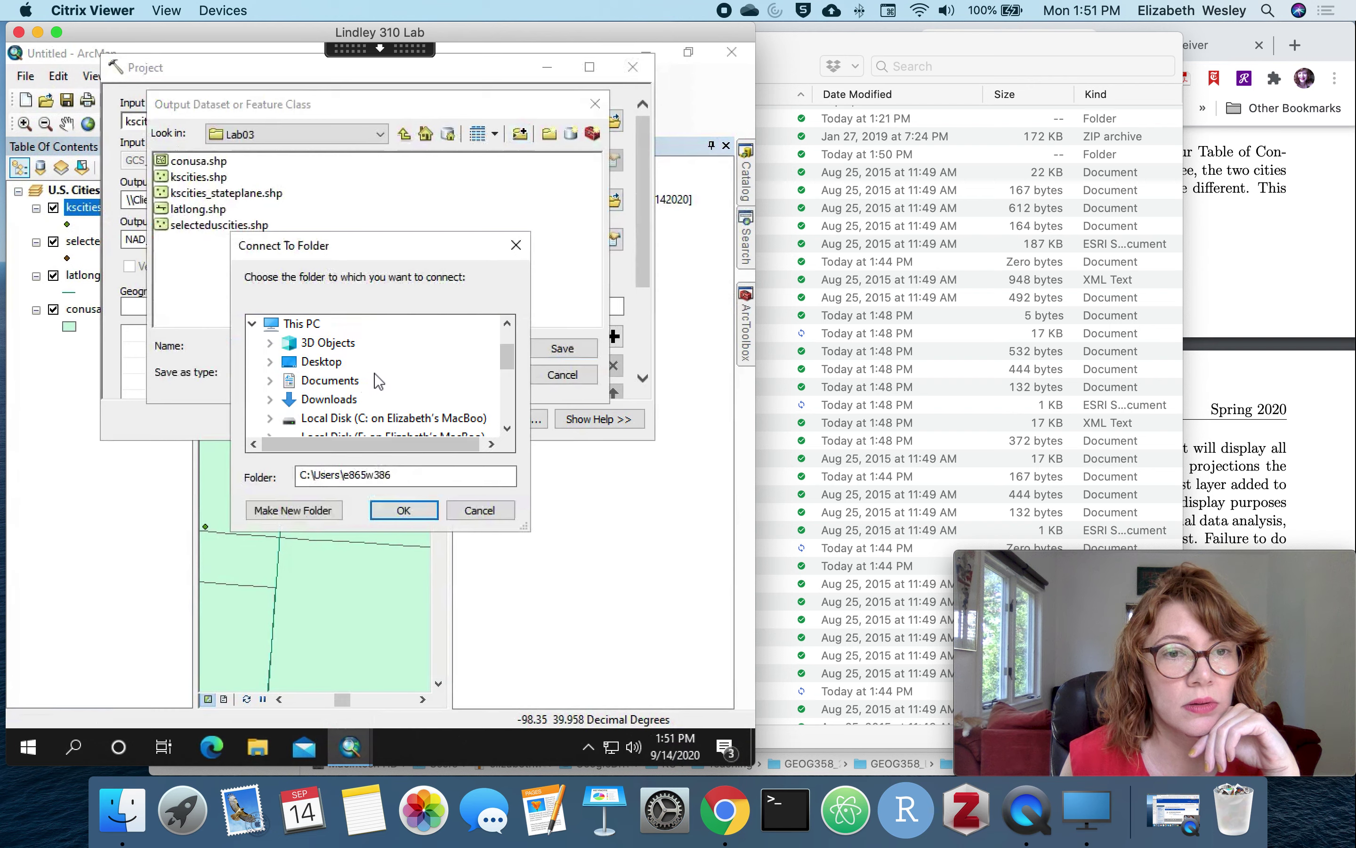
left_click(510, 428)
left_click(510, 428)
left_click(510, 429)
left_click(510, 428)
left_click(510, 428)
left_click(510, 429)
left_click(510, 428)
left_click(510, 428)
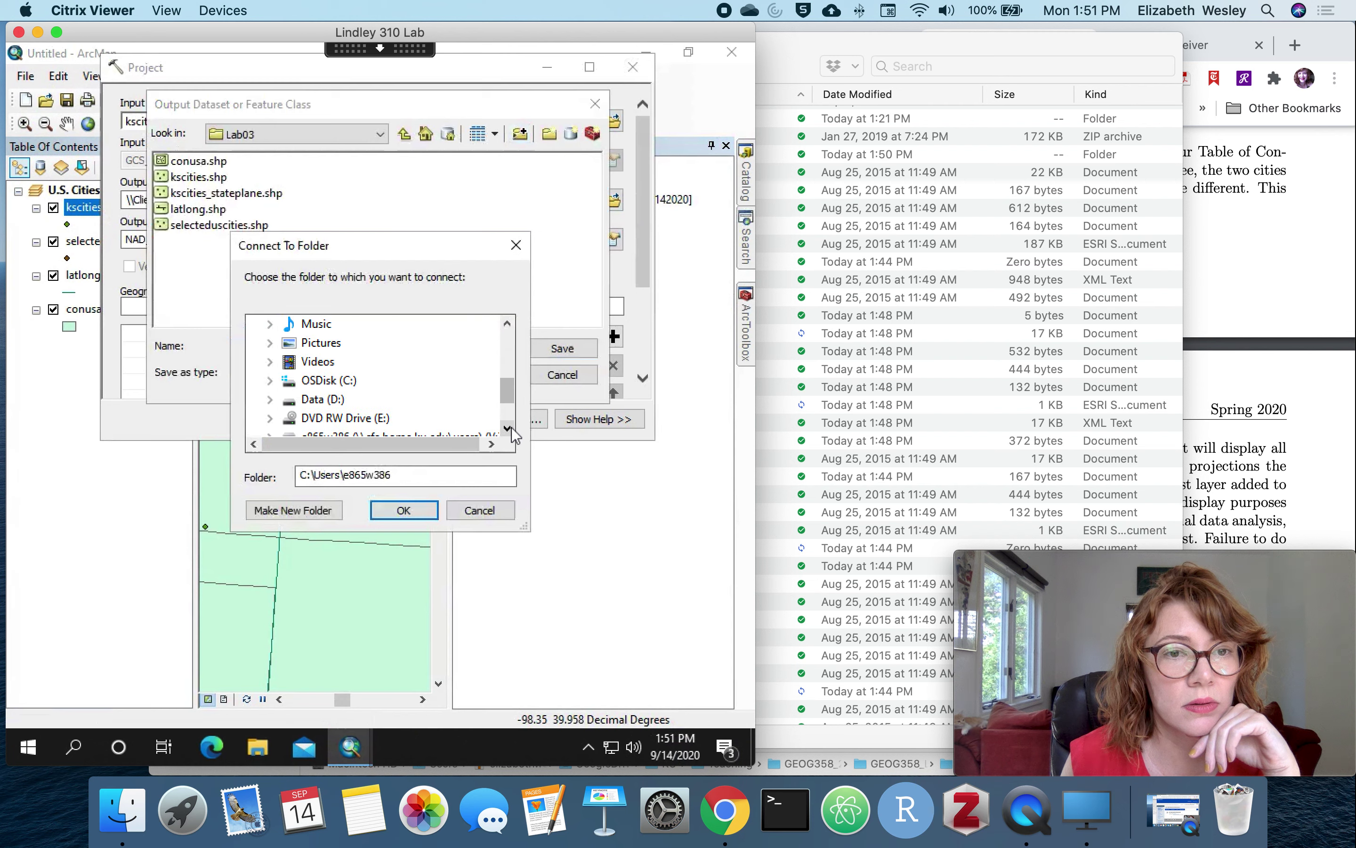
left_click(510, 429)
left_click(510, 429)
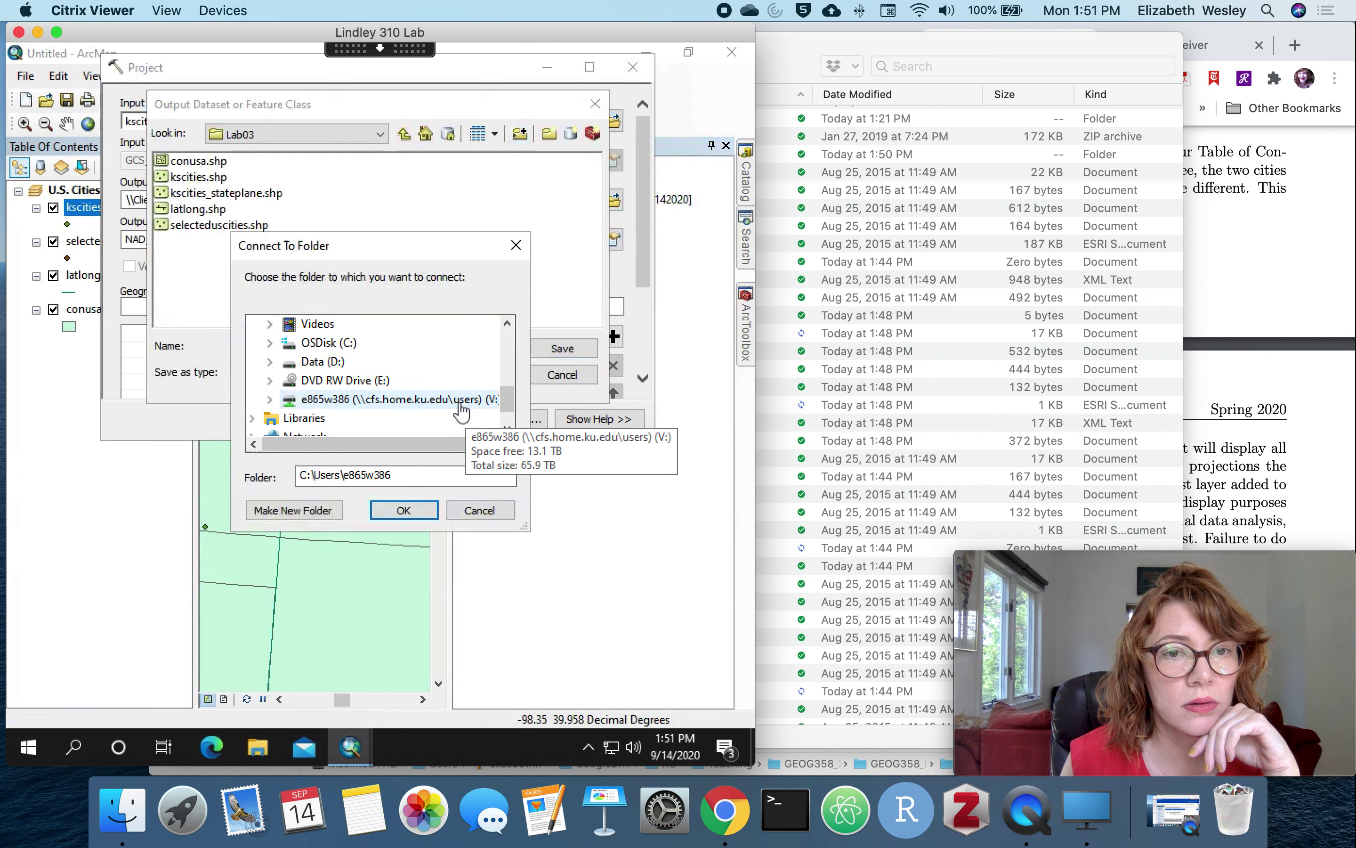
Step: Connect the Data (D:) drive and set the output to D:\kscities_stateplane
left_click(322, 363)
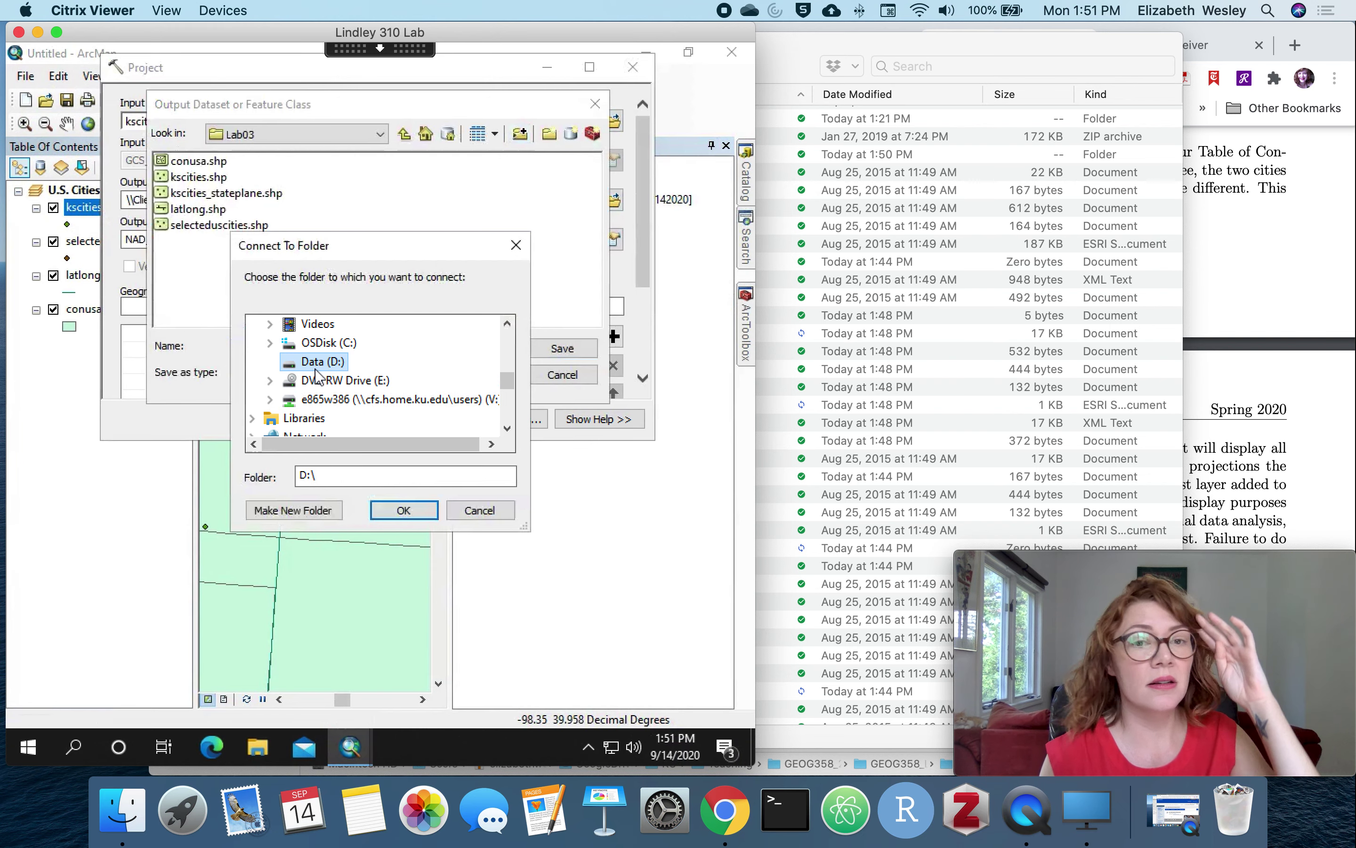
double_click(317, 363)
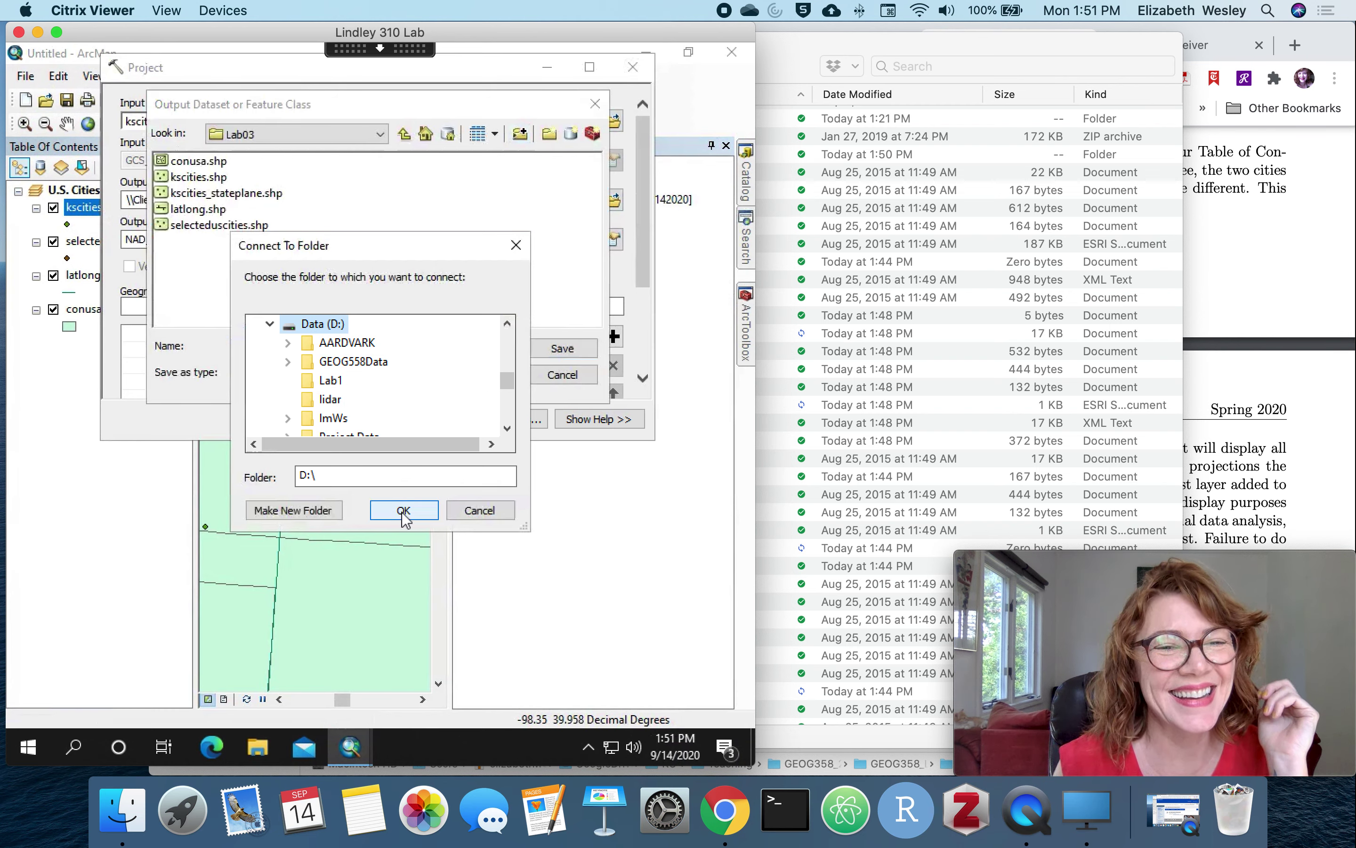
left_click(269, 325)
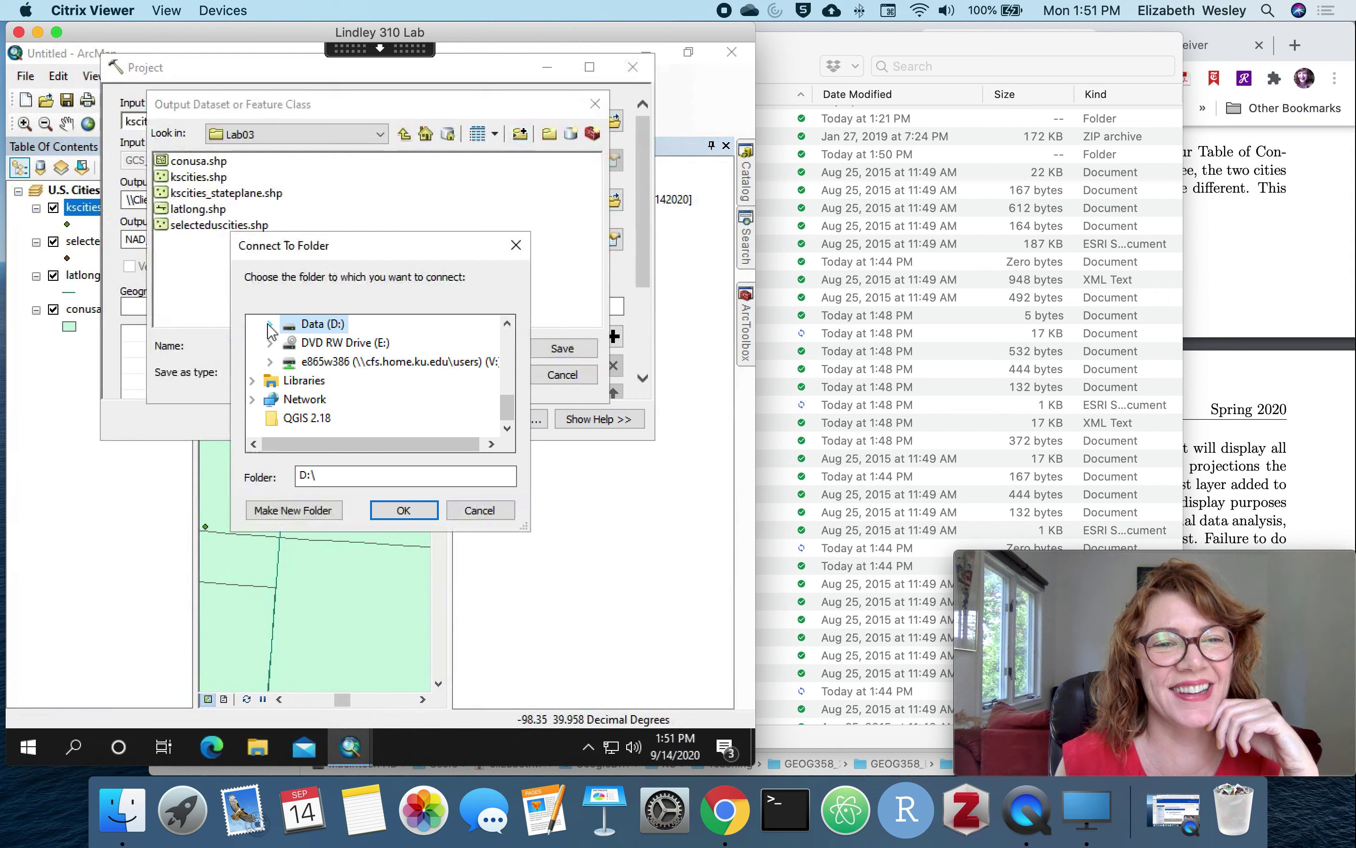
double_click(319, 330)
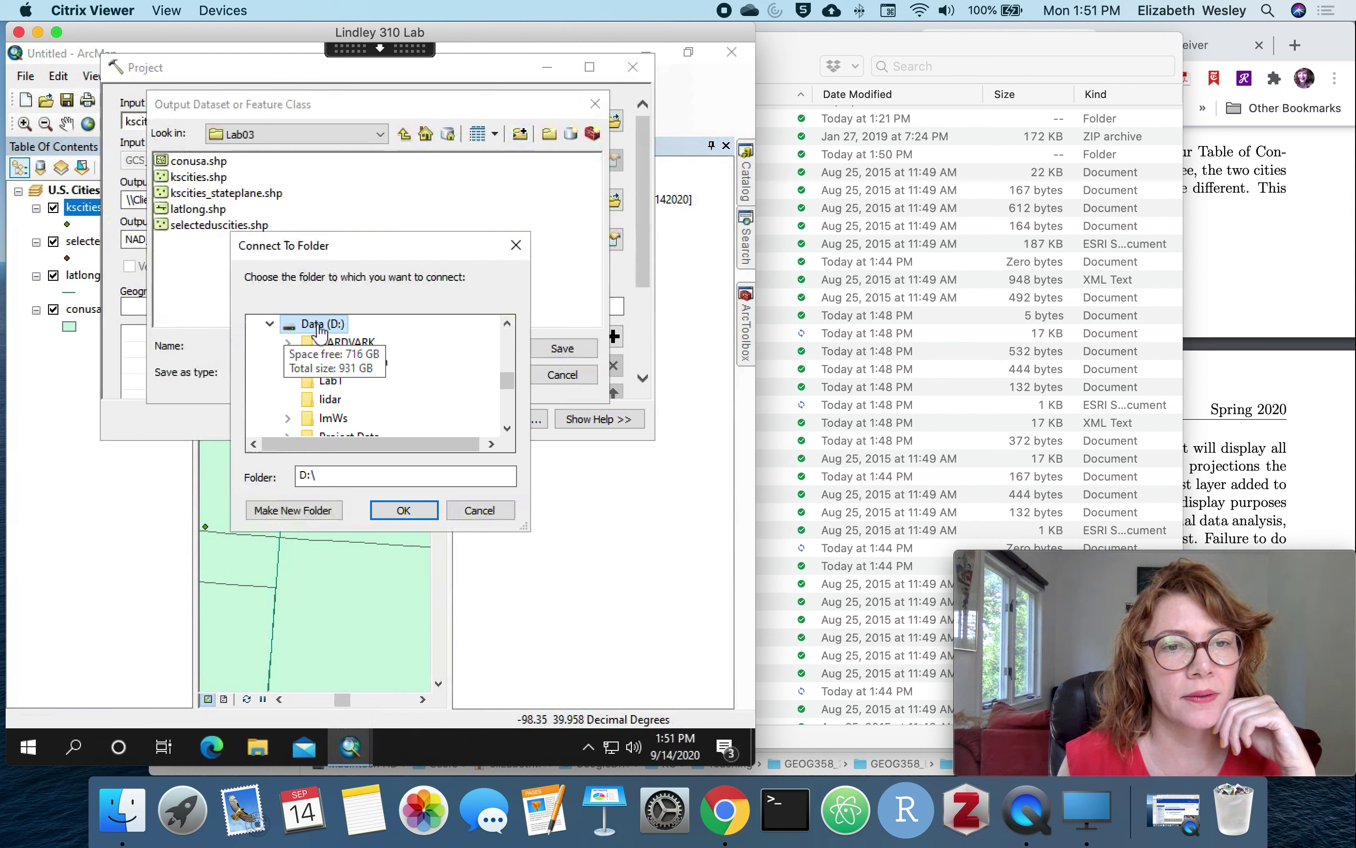
left_click(506, 429)
left_click(507, 428)
left_click(507, 429)
left_click(507, 428)
left_click(507, 428)
left_click(507, 428)
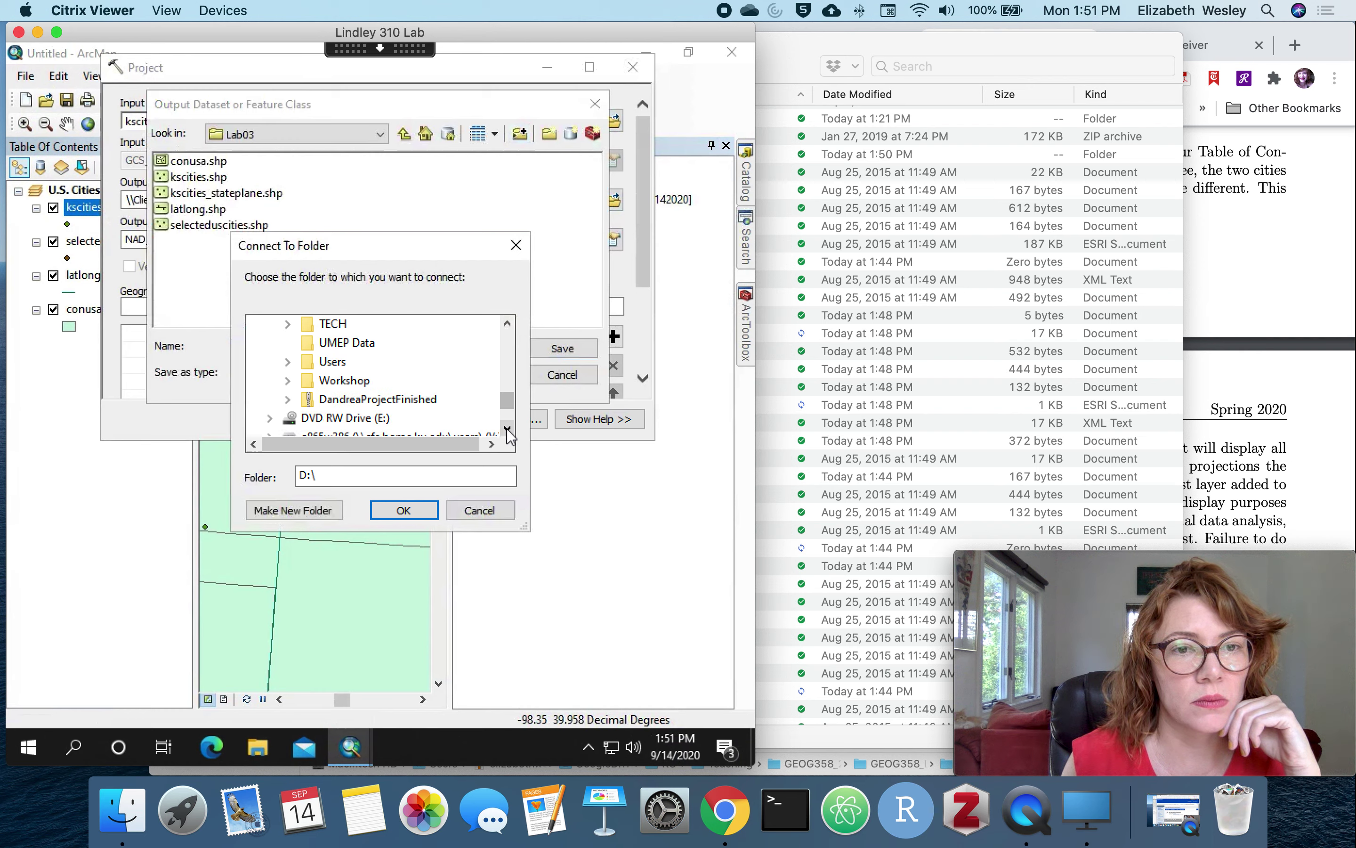
left_click(507, 429)
left_click(404, 510)
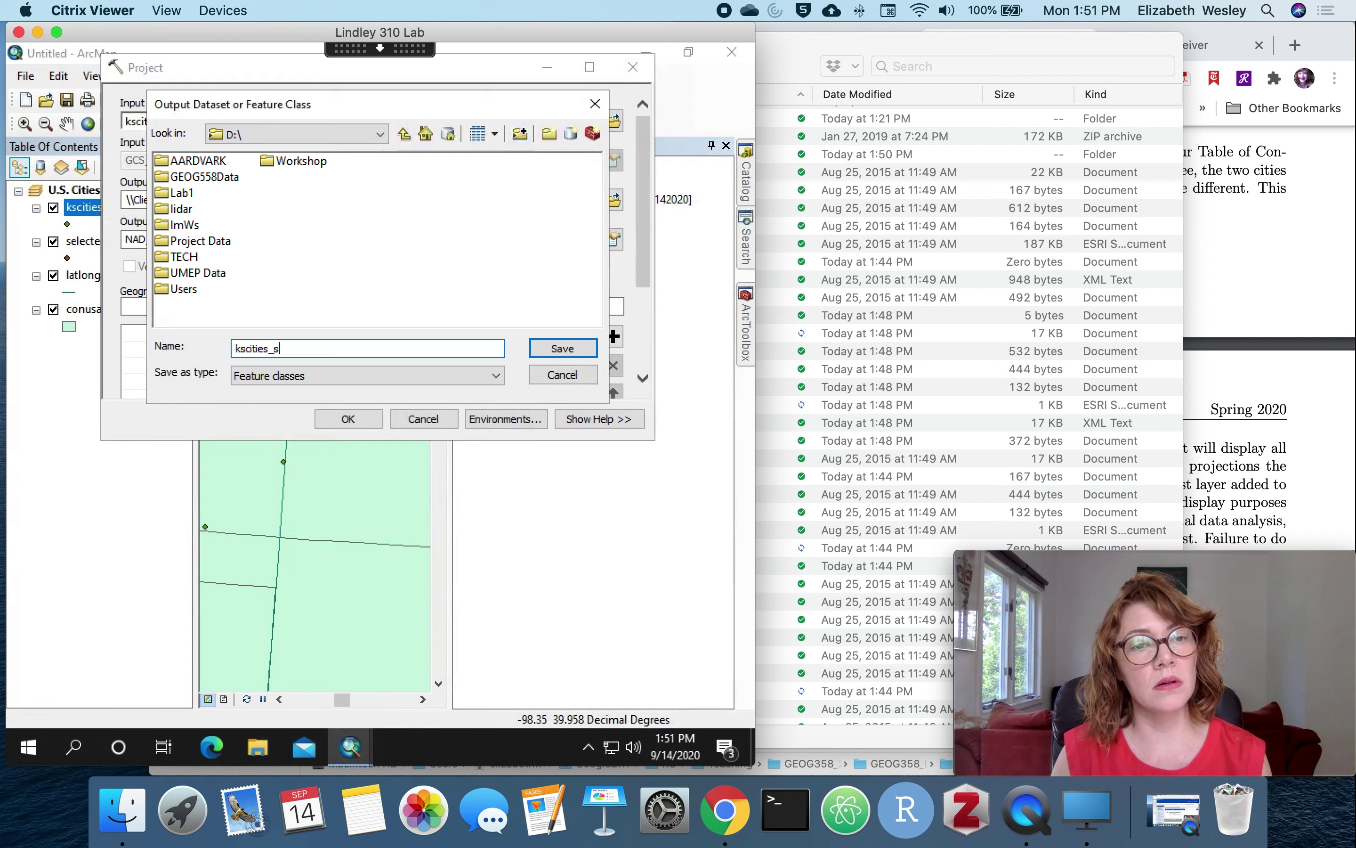
type("ne")
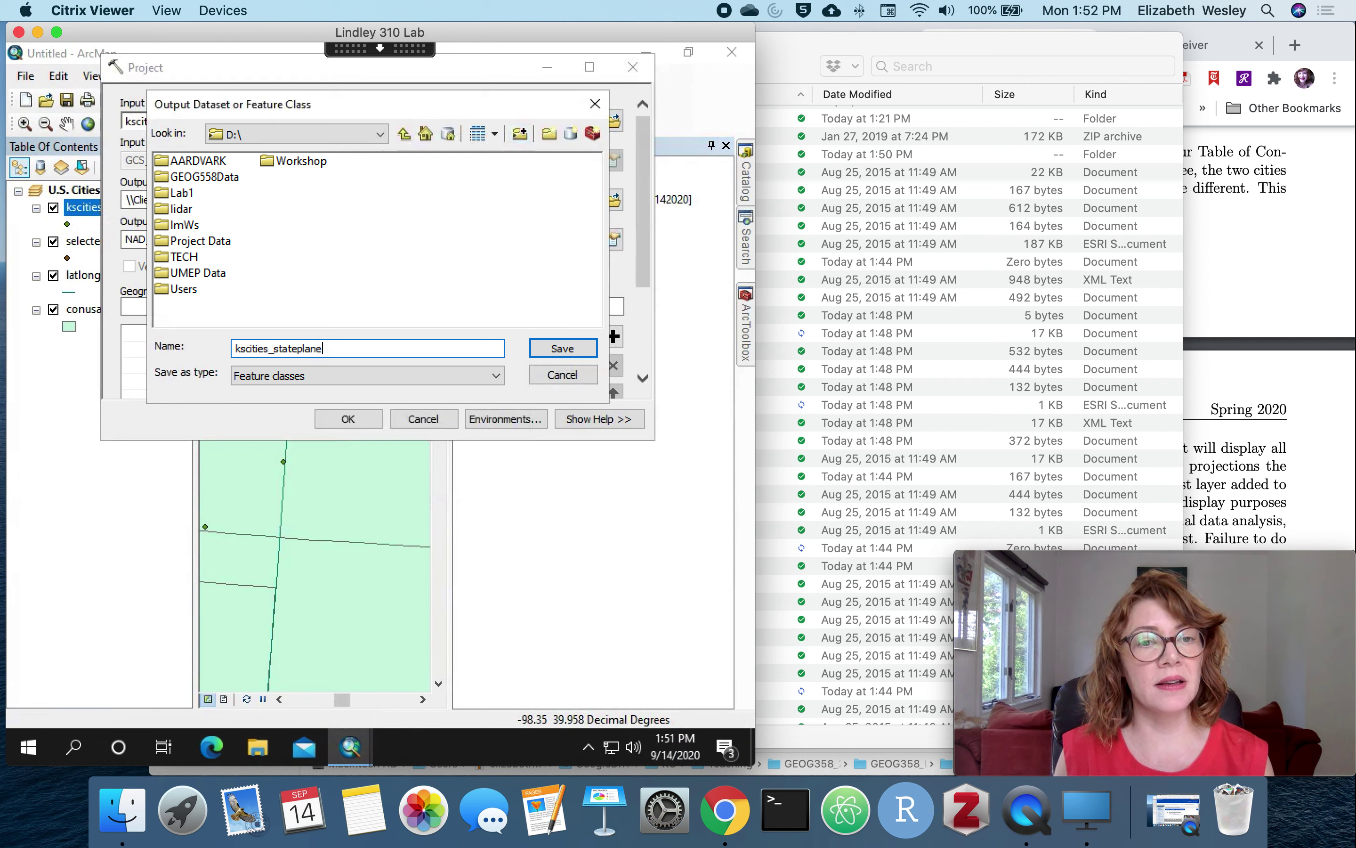
left_click(563, 348)
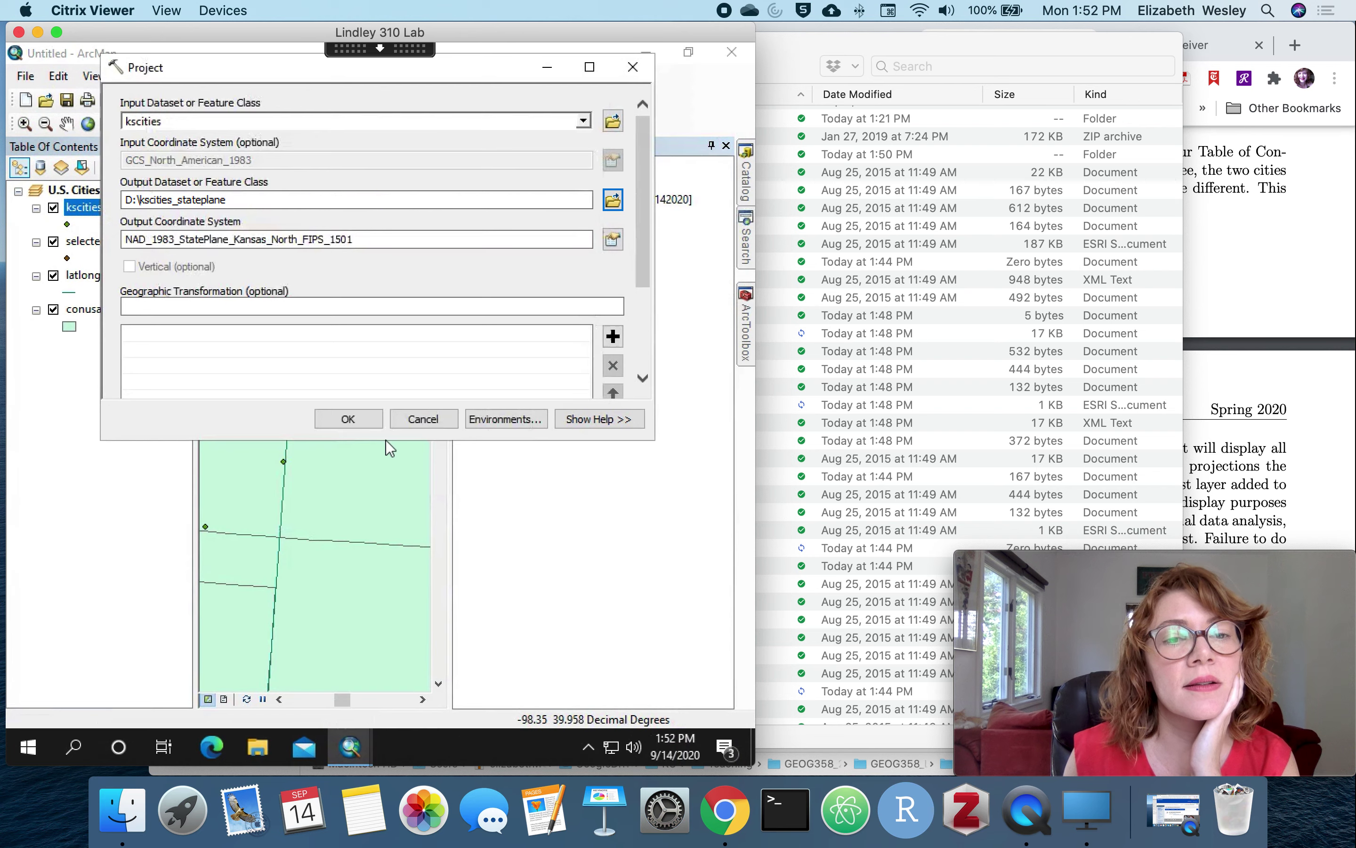
Step: Rerun Project and drag kscities_stateplane.shp from D:\ onto the map
left_click(348, 419)
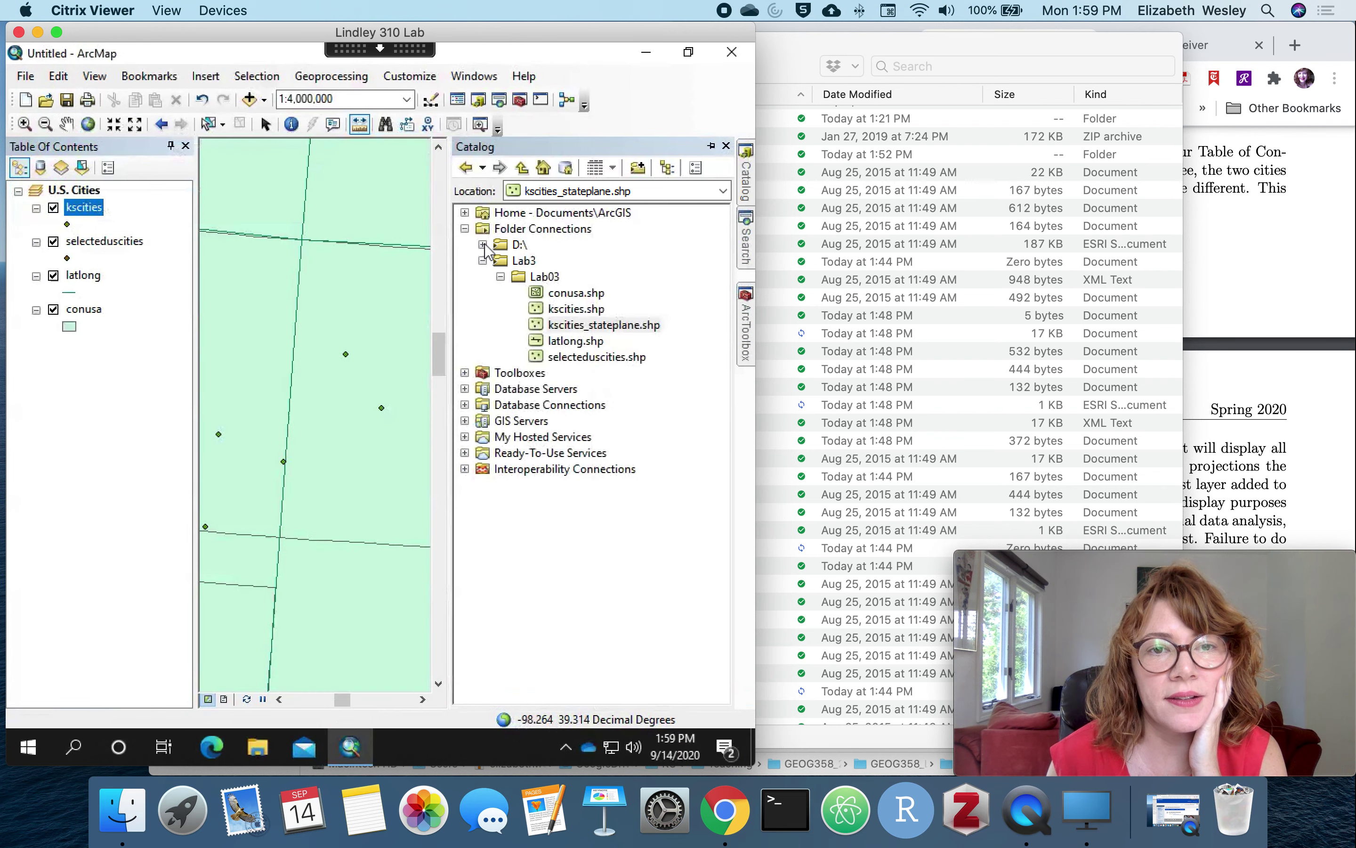
left_click(483, 245)
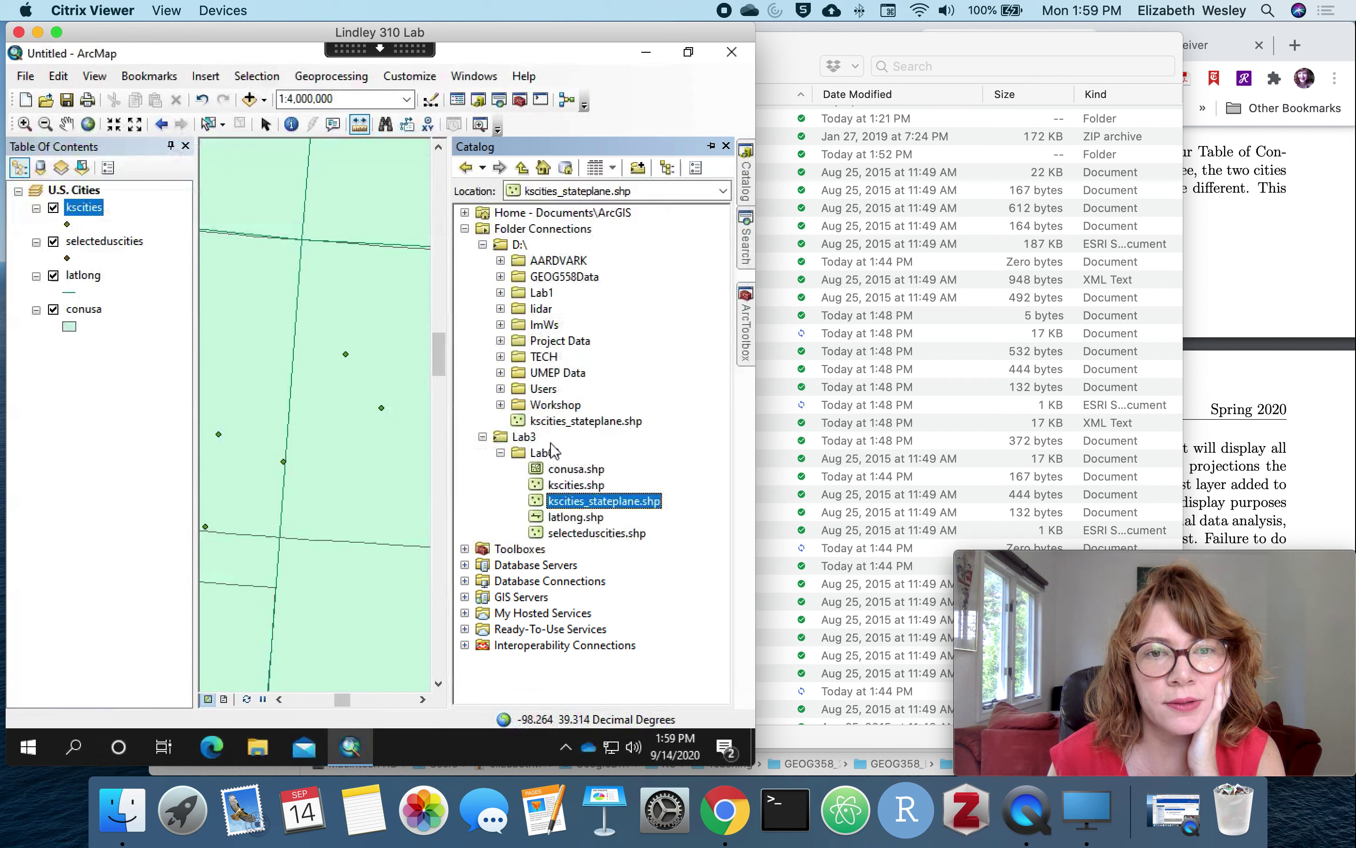
left_click_drag(613, 430, 309, 428)
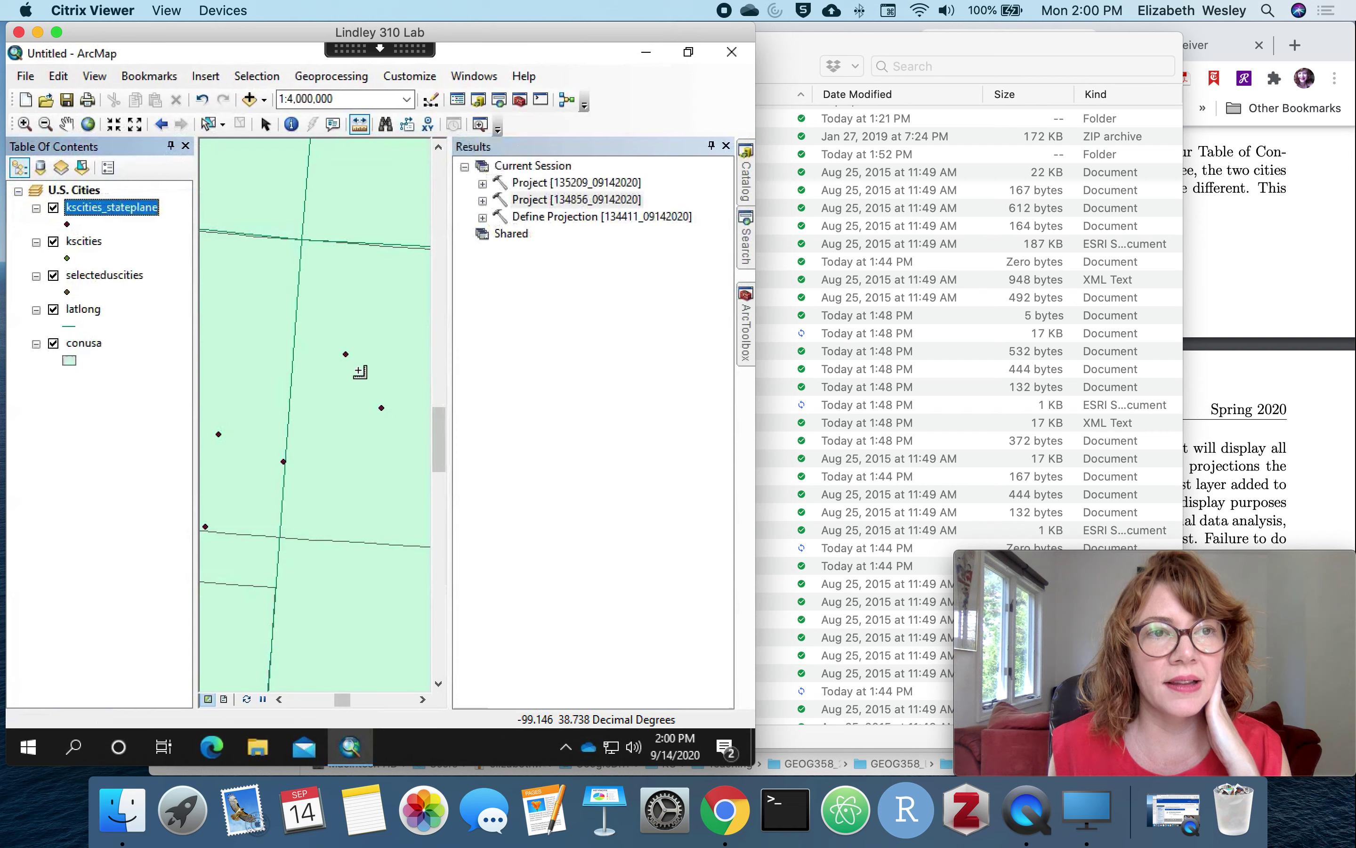
left_click(749, 194)
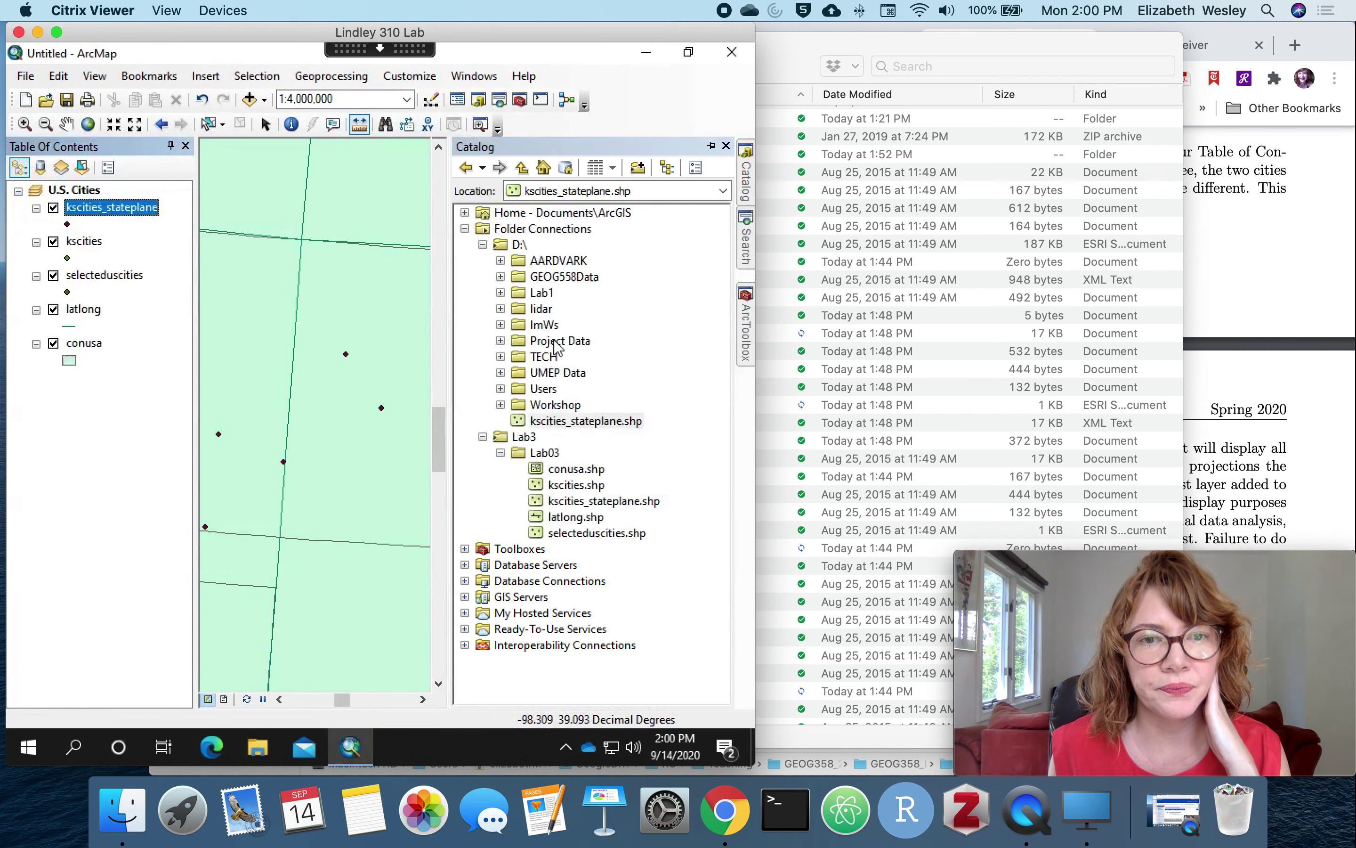
left_click(483, 245)
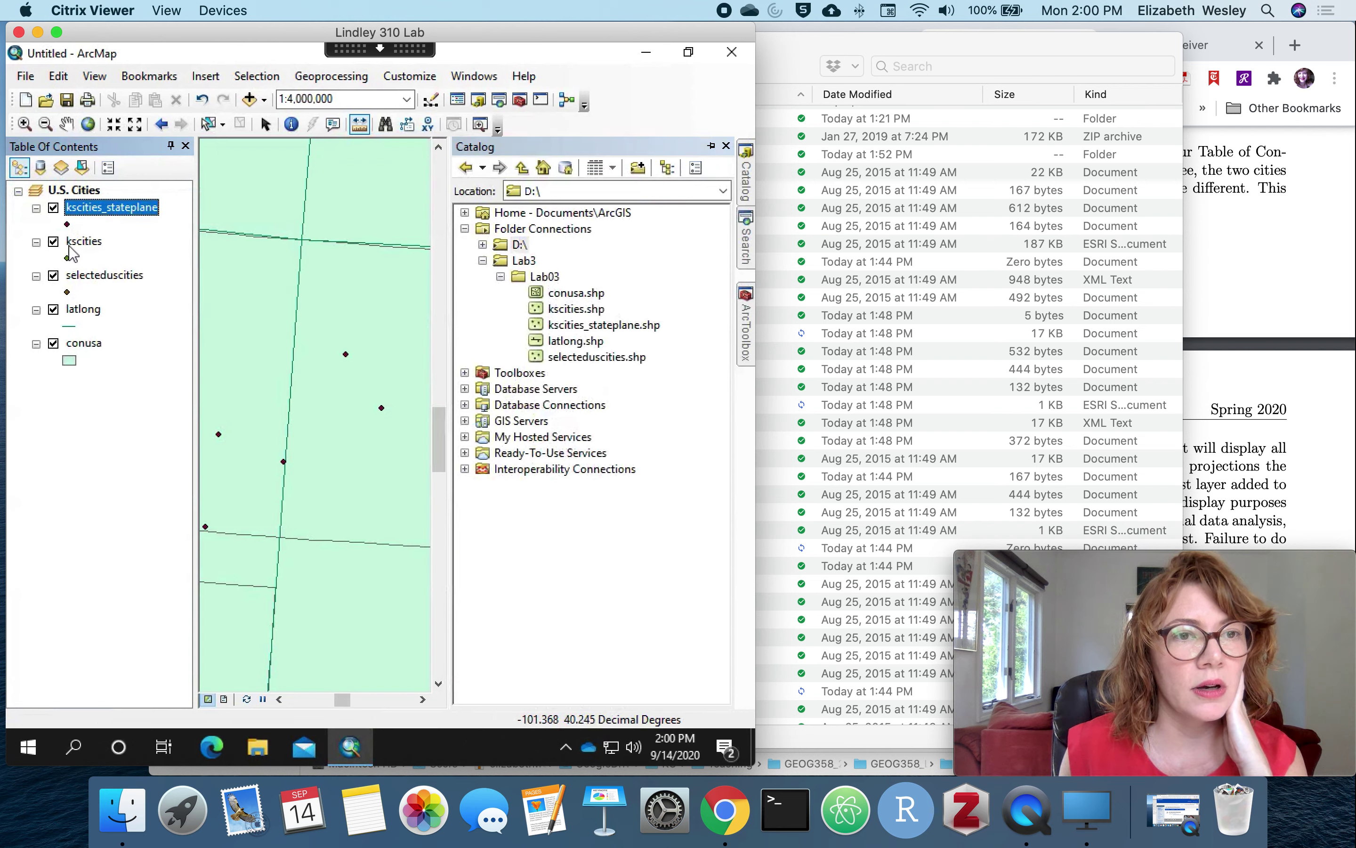
Step: Auto-hide the Results panel and give kscities_stateplane the green Circle 2 symbol
left_click(711, 147)
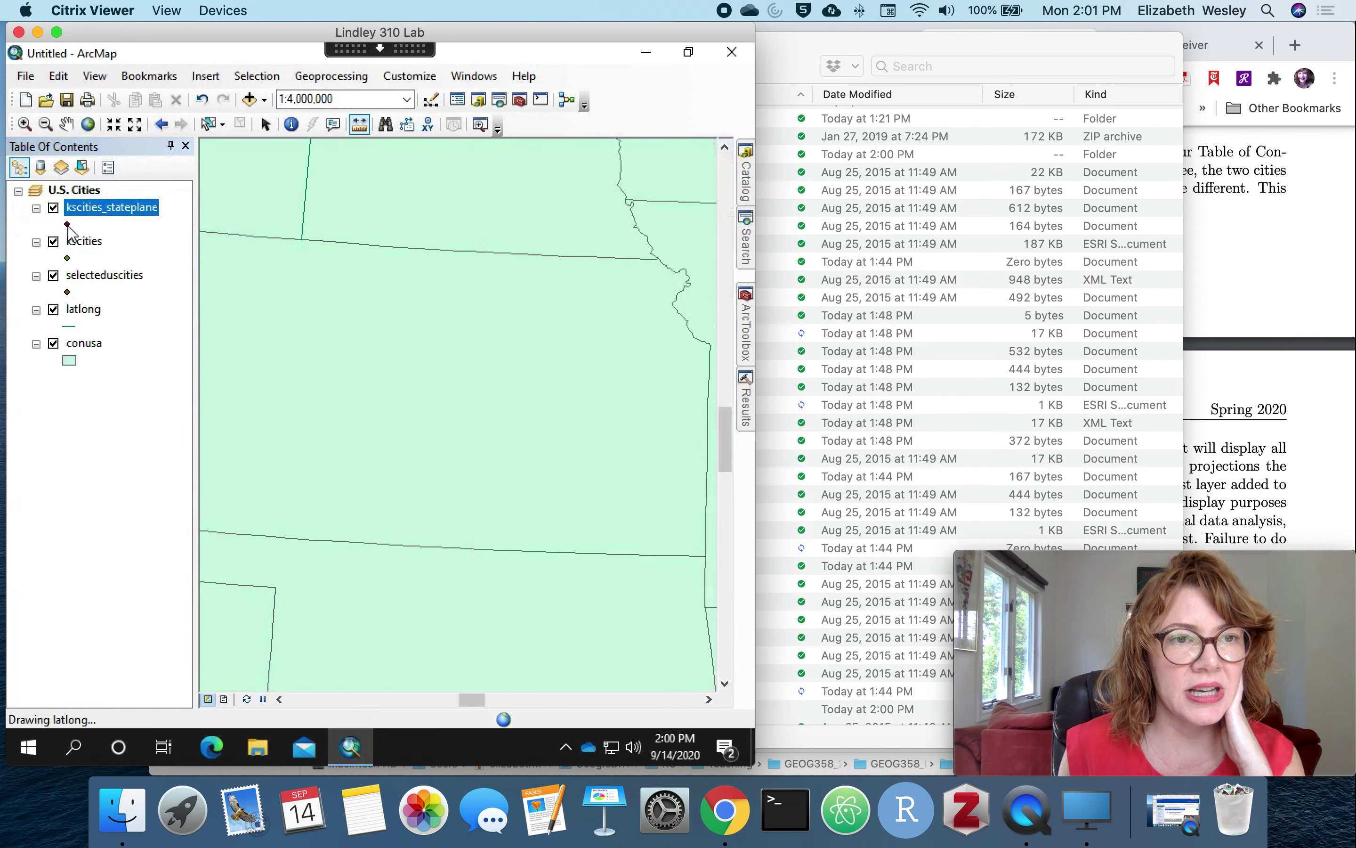
left_click(67, 224)
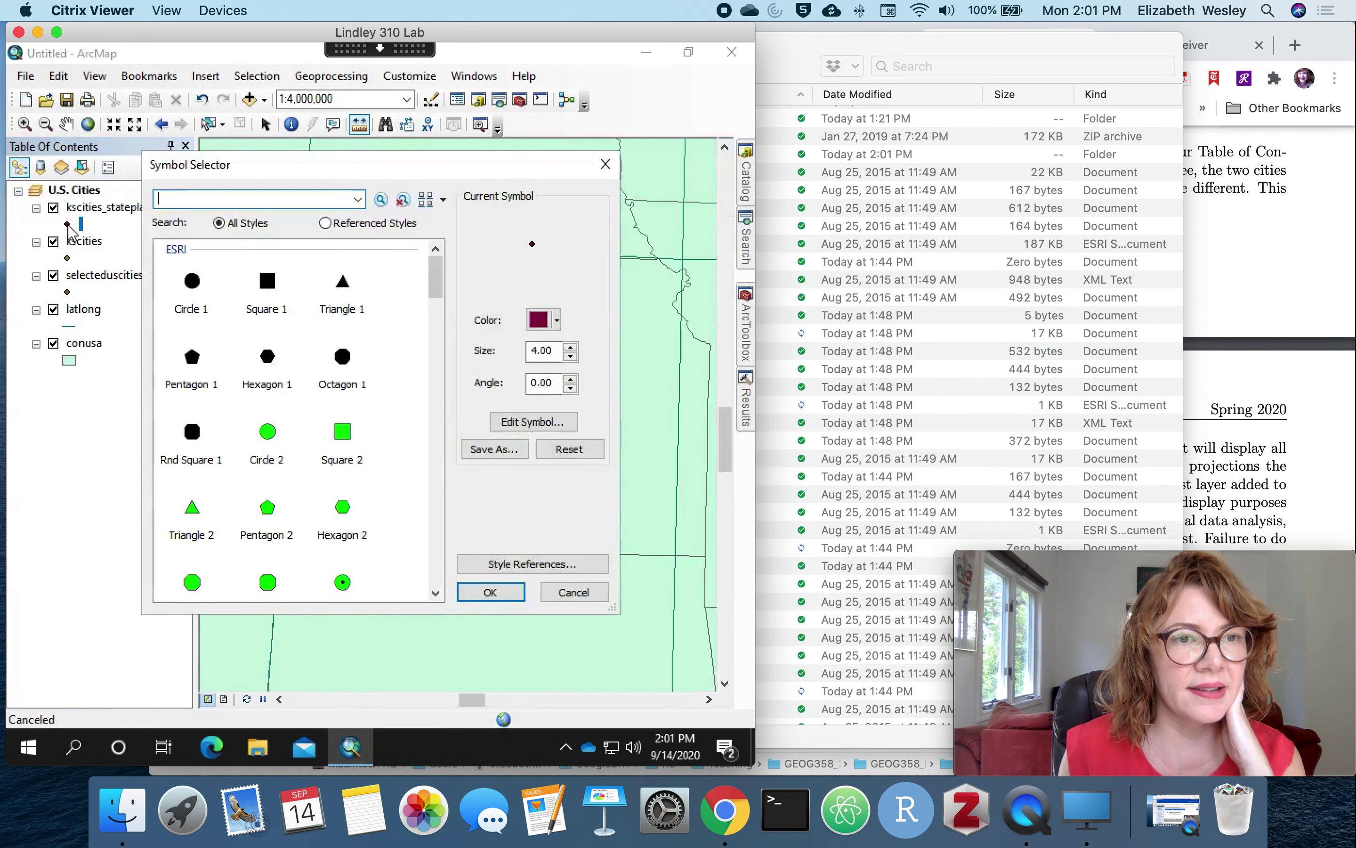
left_click(268, 435)
left_click(503, 596)
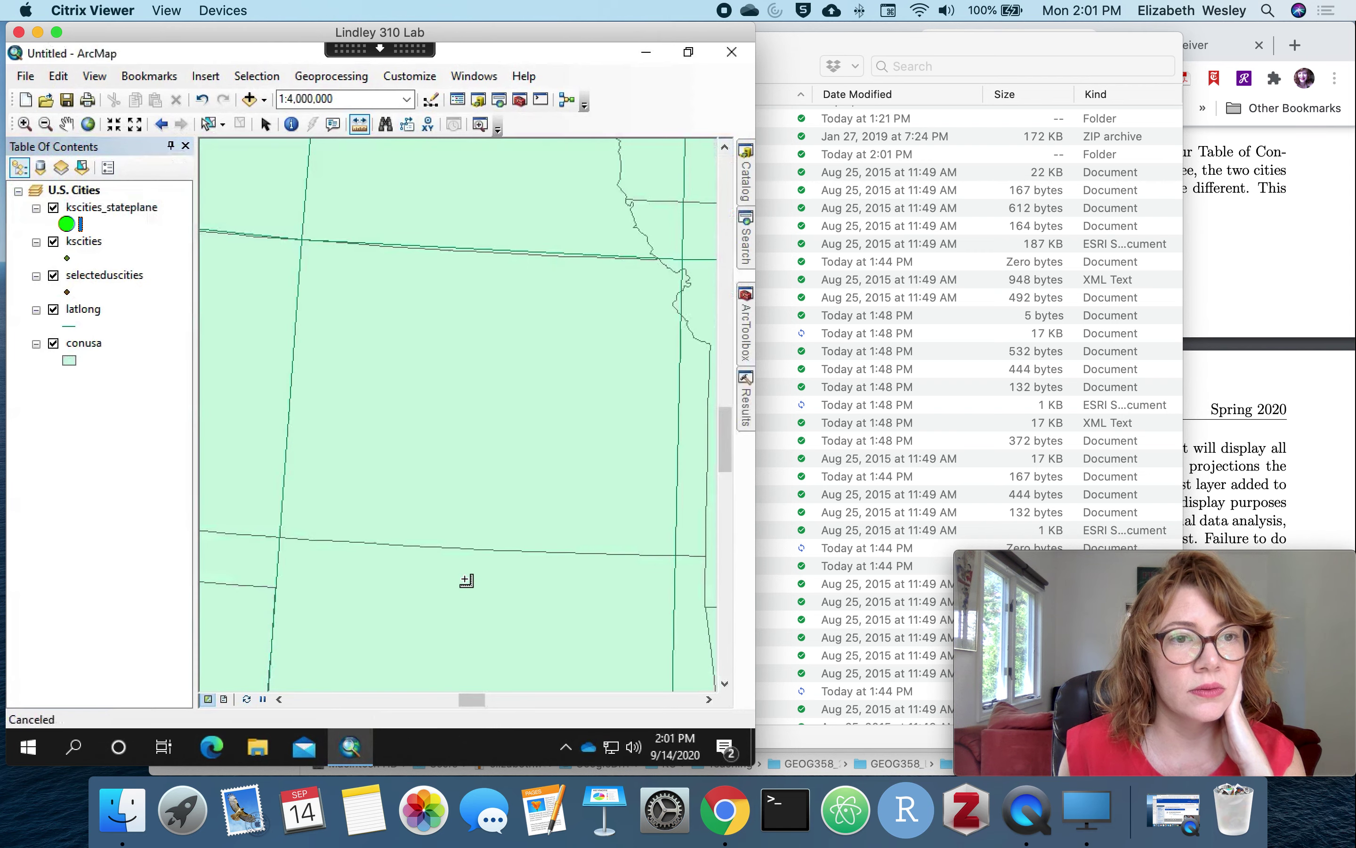
Step: Give the kscities layer the black Circle 1 symbol
left_click(68, 258)
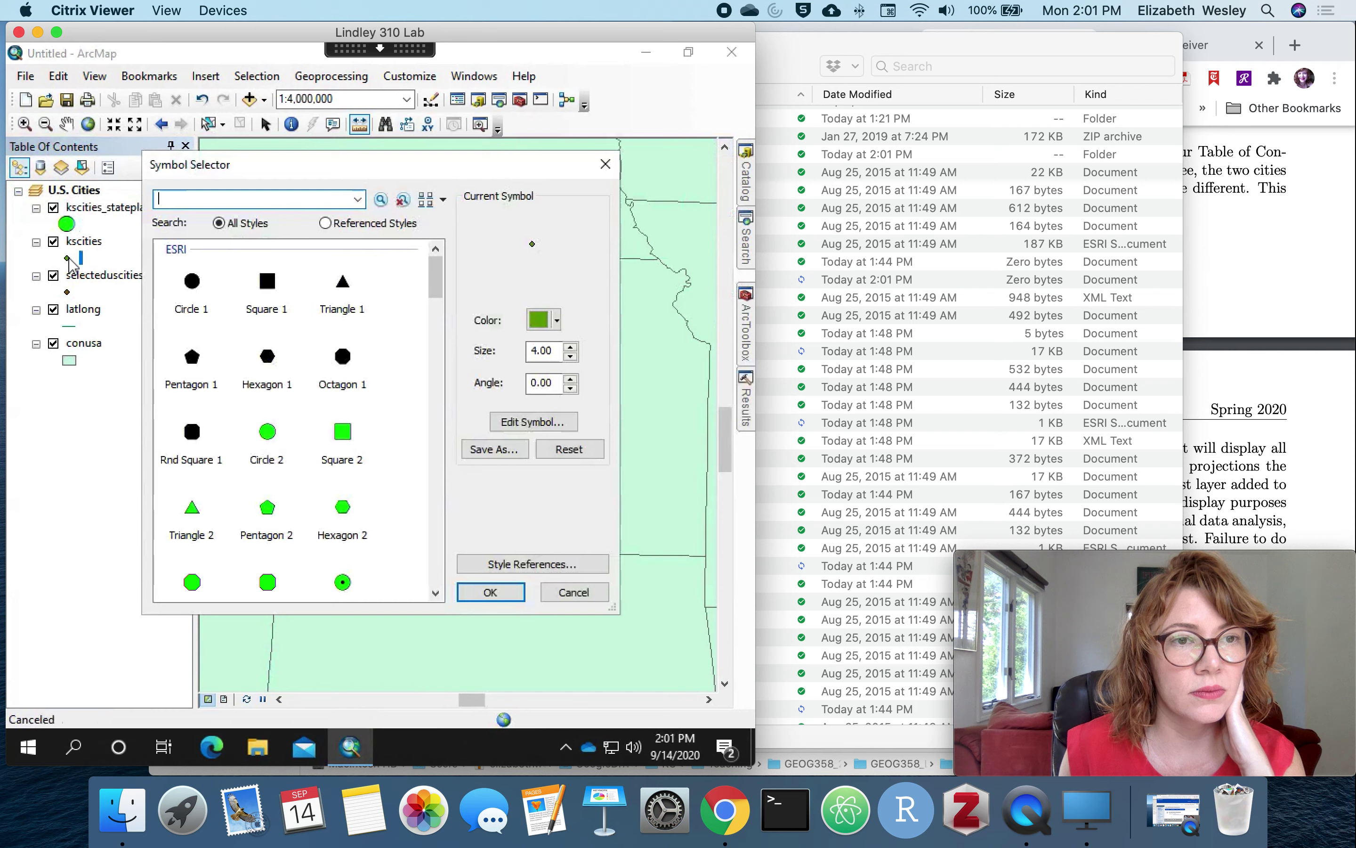
left_click(191, 279)
left_click(487, 589)
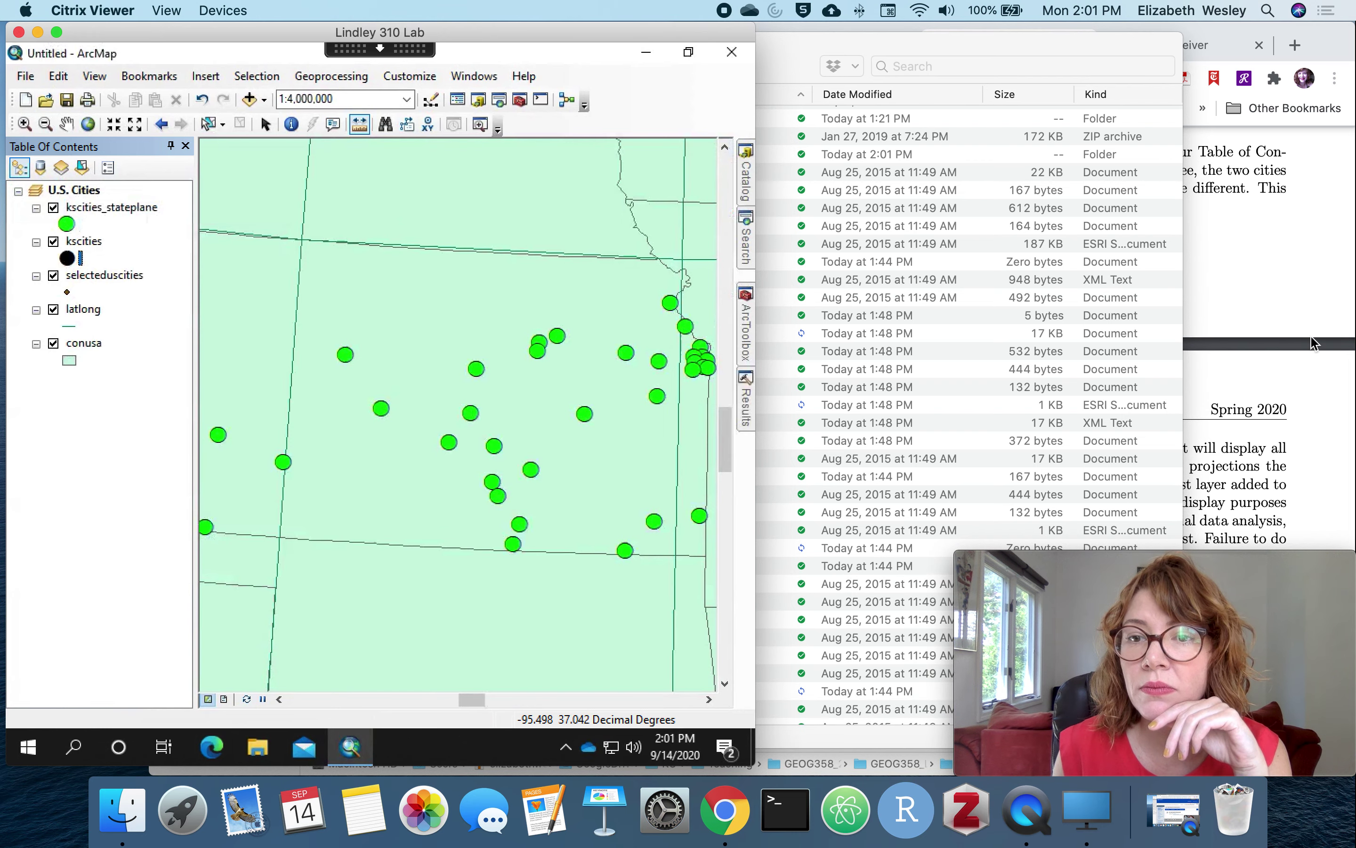
left_click(1306, 358)
Step: Scroll the Lab3.pdf handout to the new data frame instructions, then return to ArcMap
scroll(1307, 368, "down", 1)
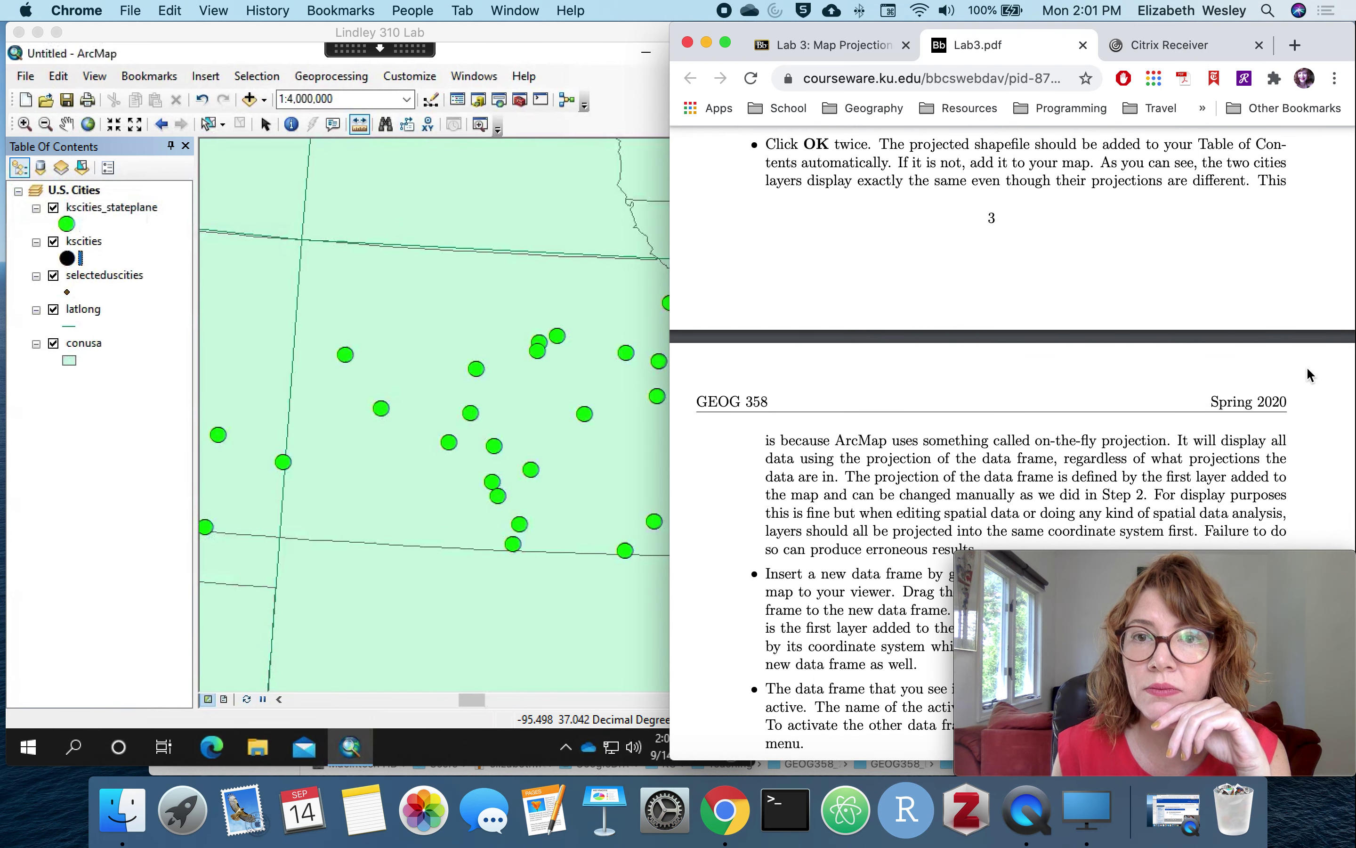
scroll(1306, 366, "down", 5)
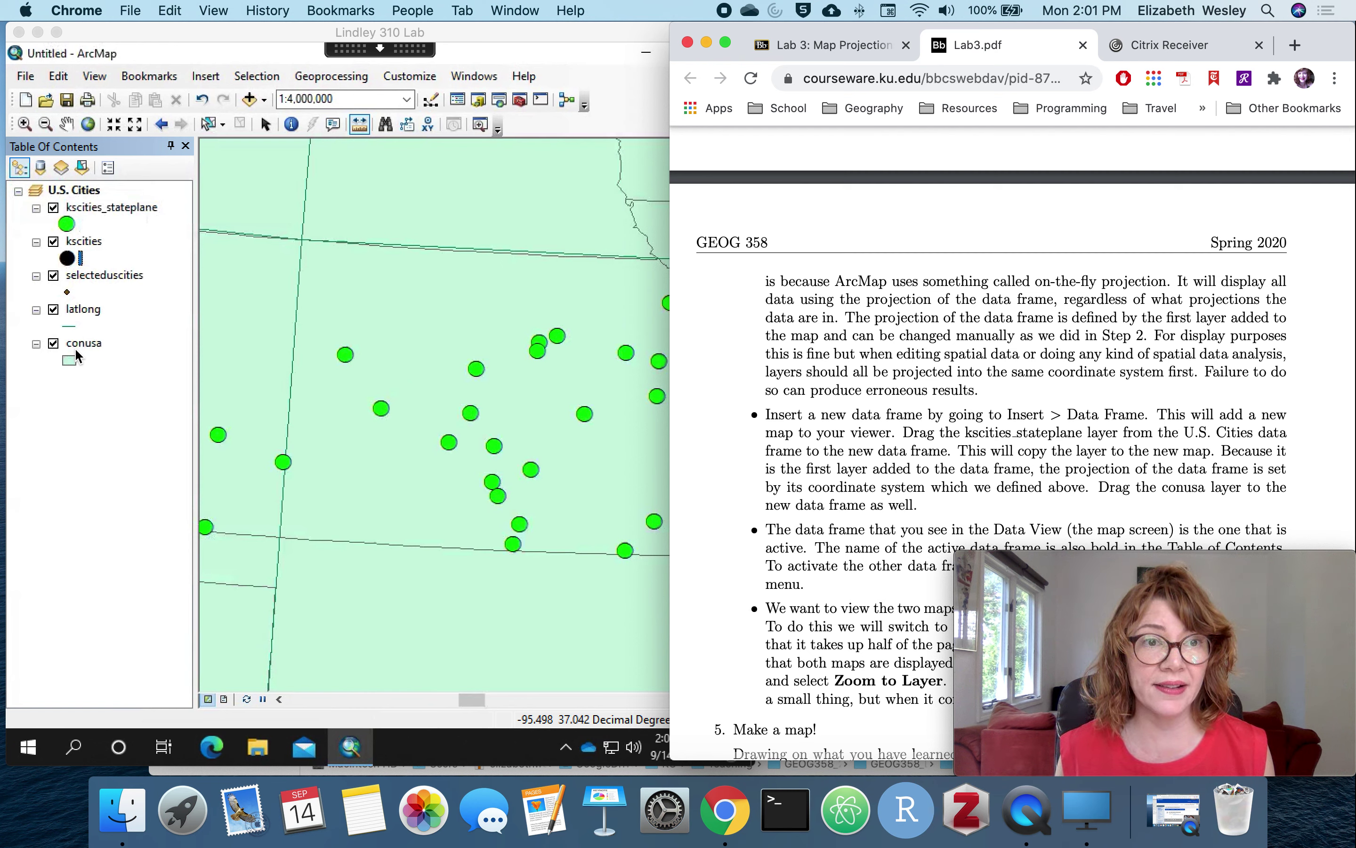
left_click(112, 207)
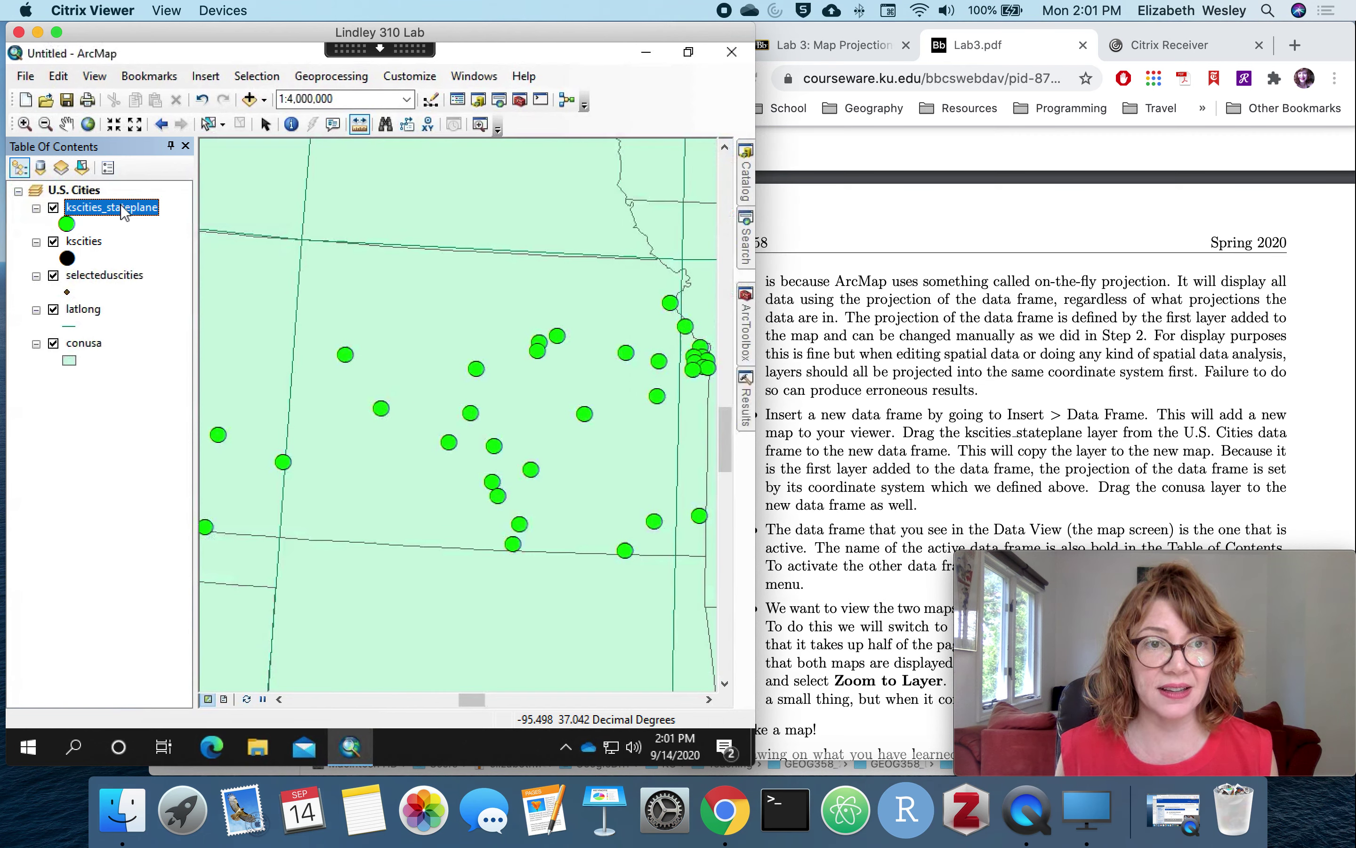
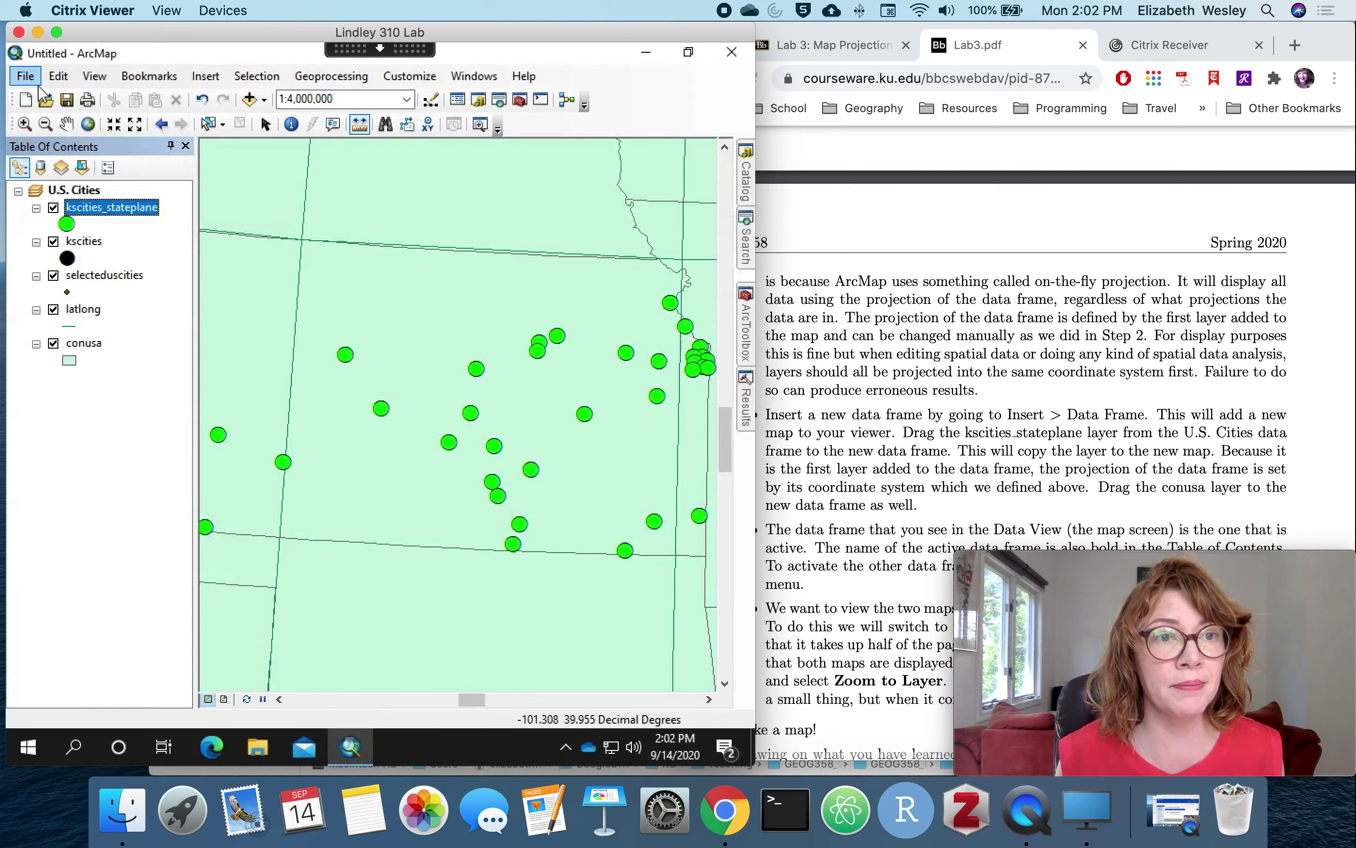
Step: Insert a new data frame and copy kscities_stateplane into it
left_click(218, 74)
left_click(226, 98)
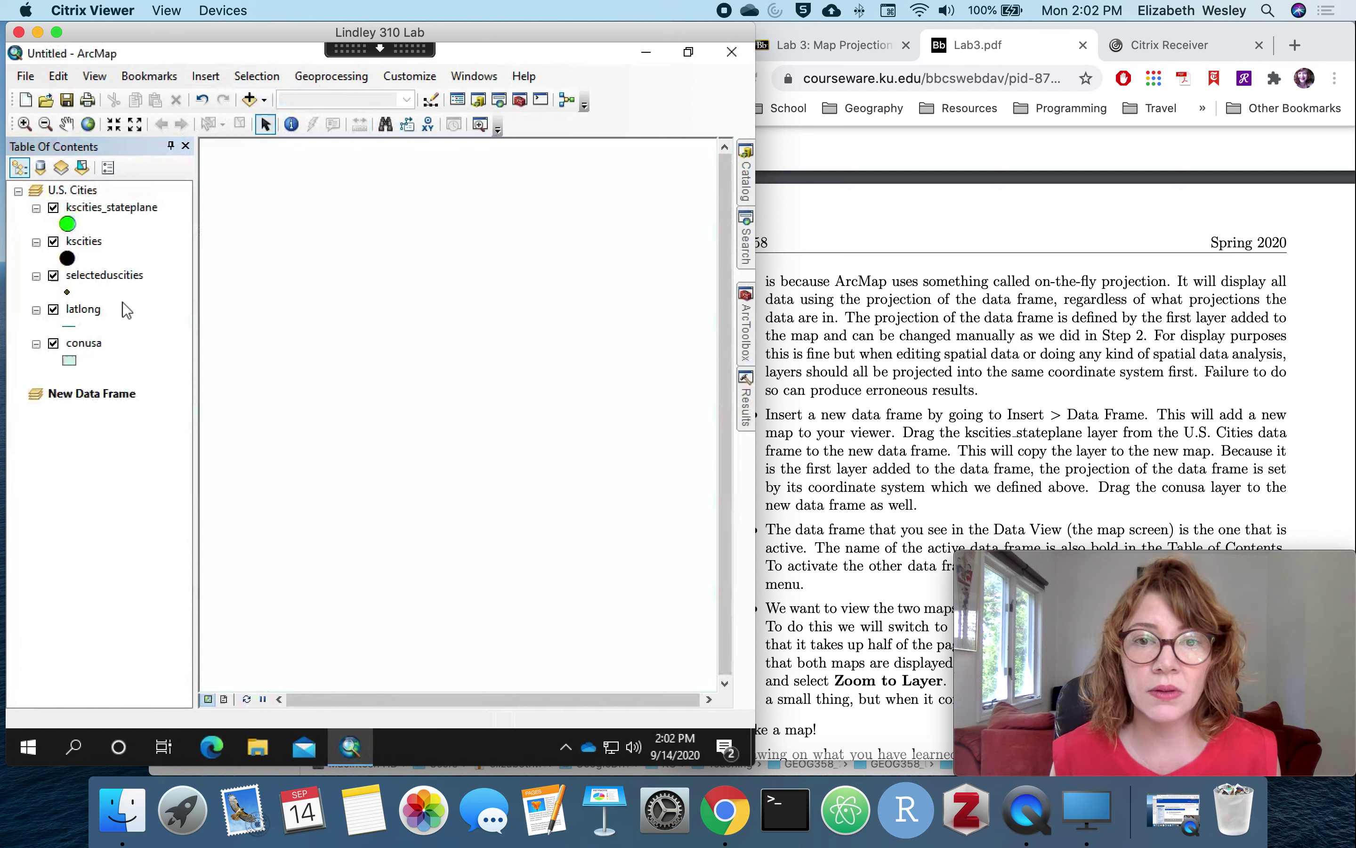
mouse_move(124, 215)
left_mouse_down()
mouse_move(112, 415)
mouse_move(98, 221)
mouse_move(120, 430)
left_mouse_up()
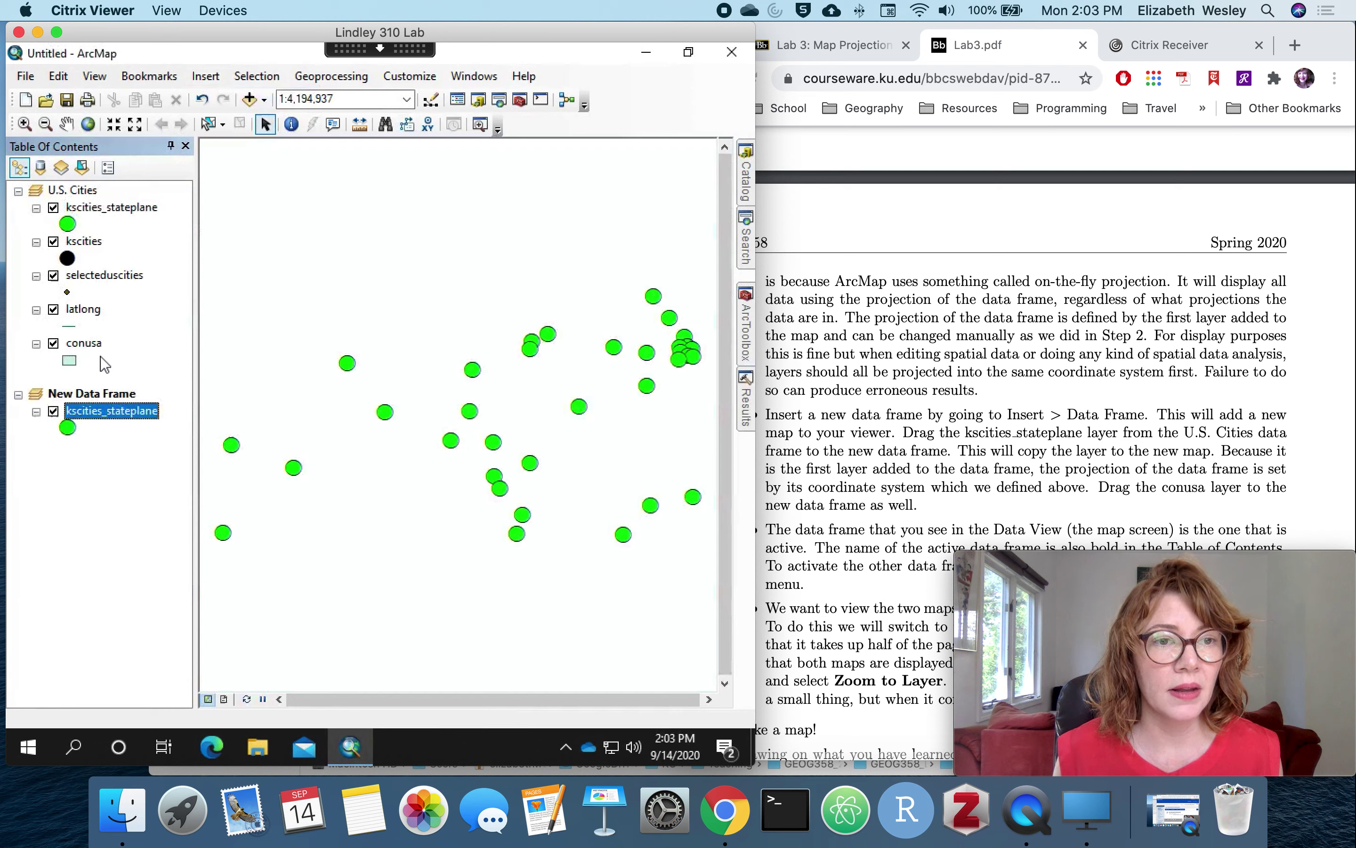
Step: Copy conusa into the New Data Frame and turn off kscities_stateplane in U.S. Cities
left_click(84, 343)
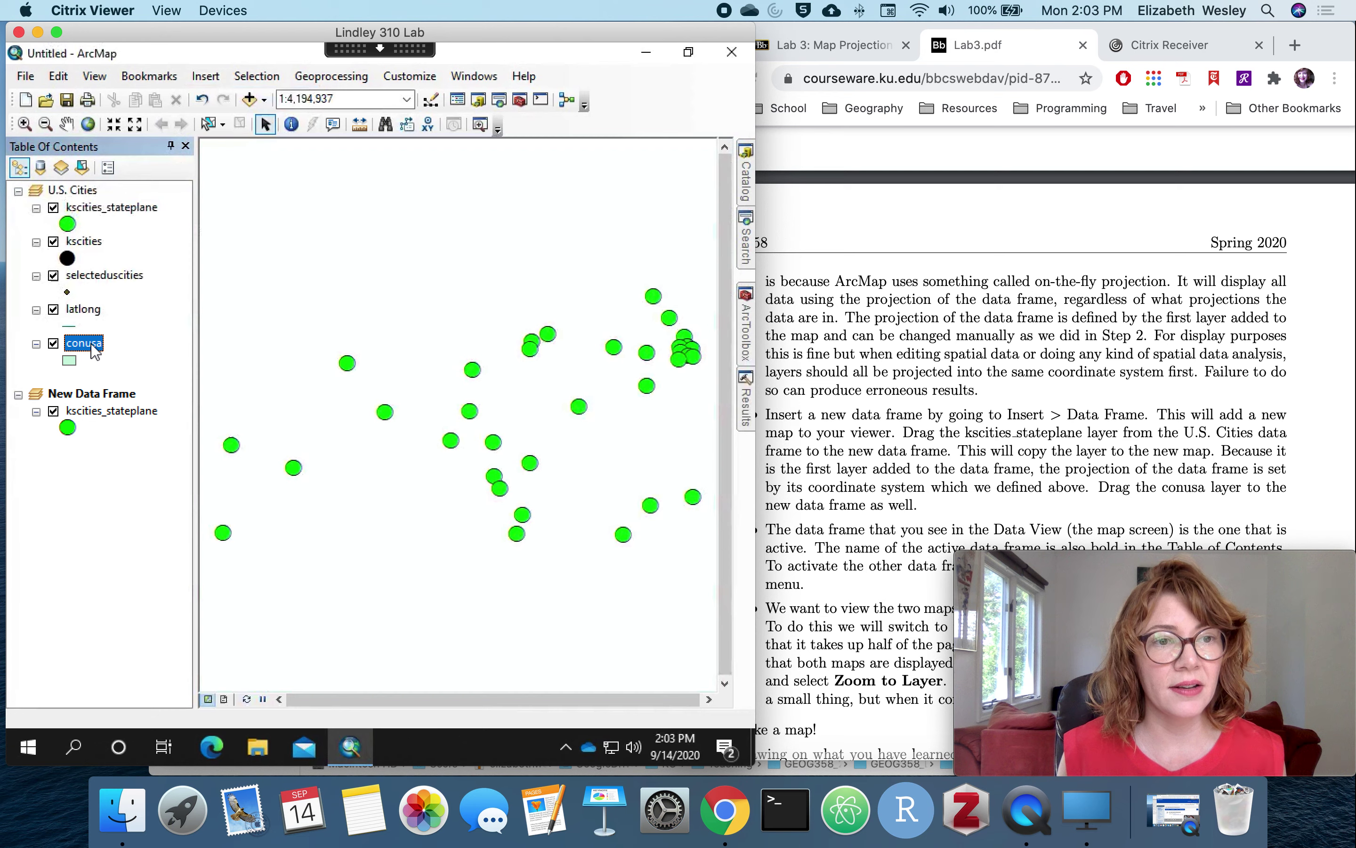
right_click(95, 350)
left_click(123, 334)
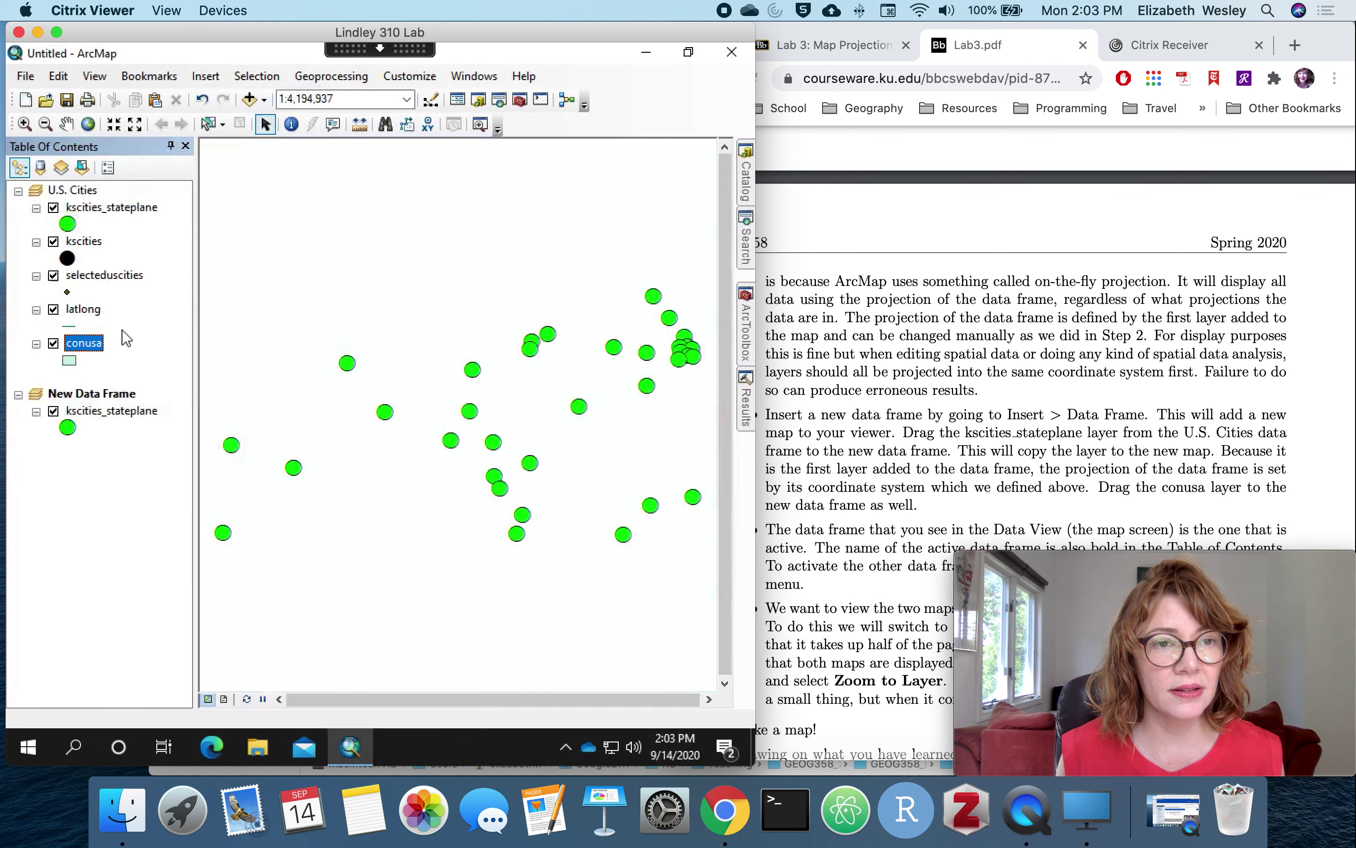
left_click(96, 396)
right_click(106, 399)
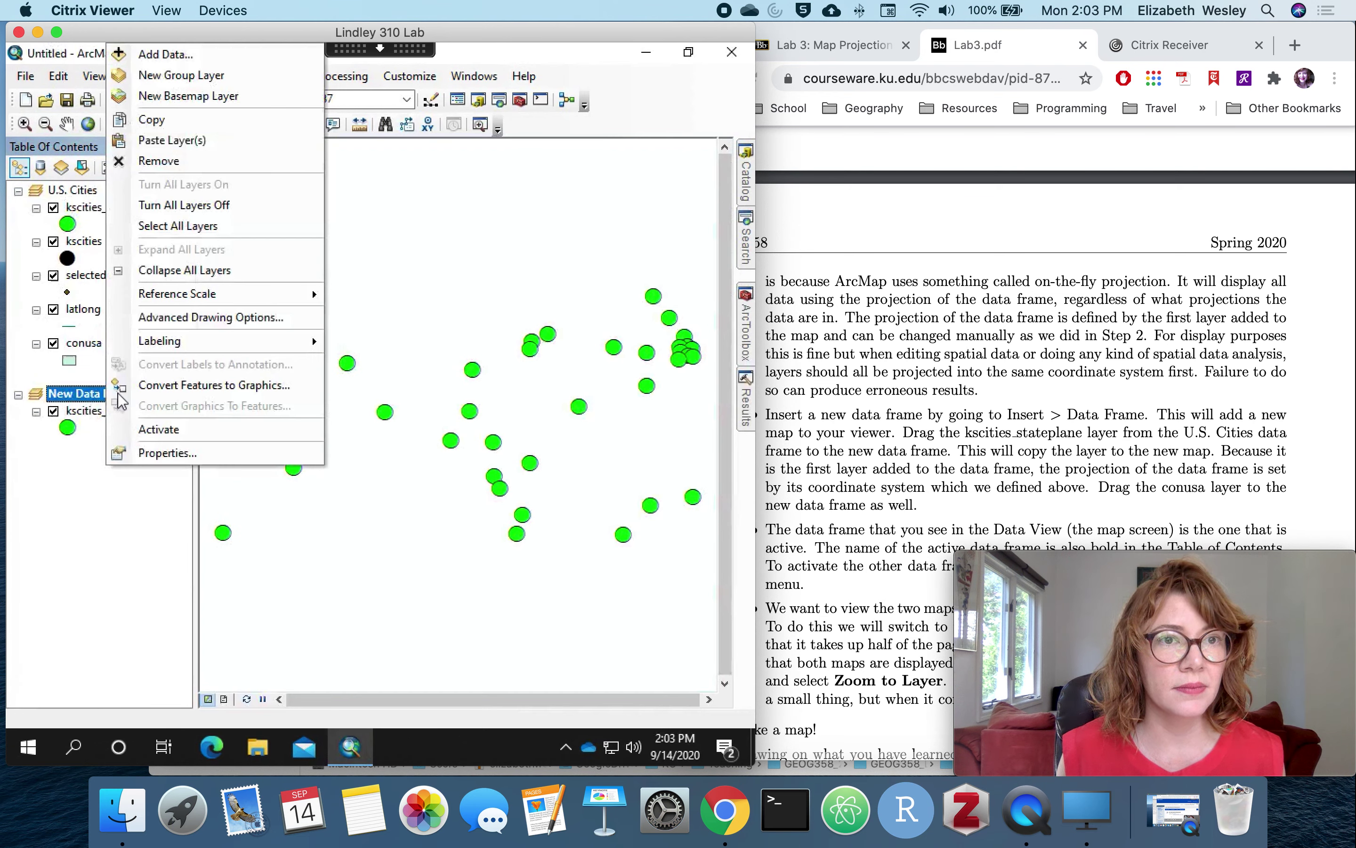
left_click_drag(231, 406, 228, 437)
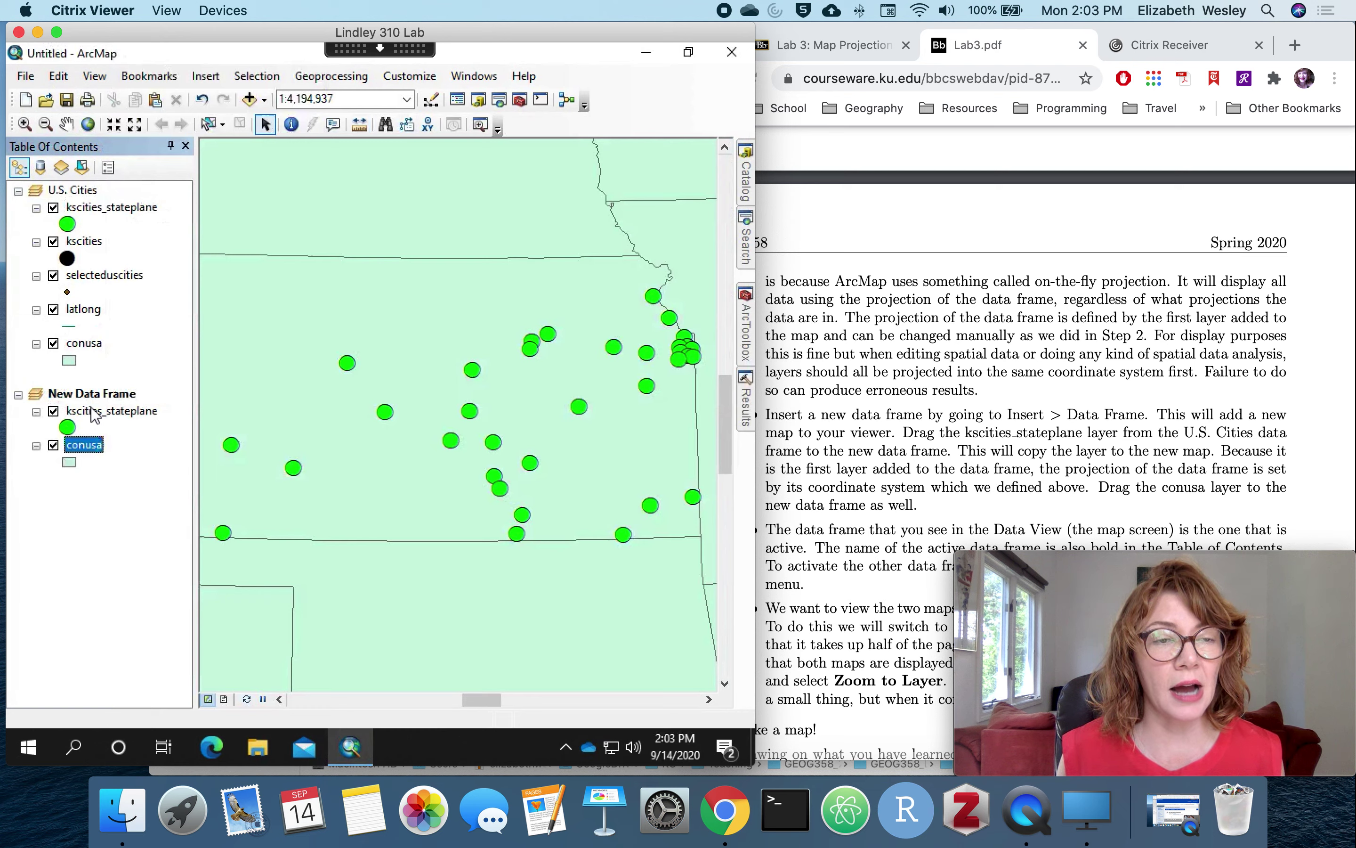
left_click(54, 209)
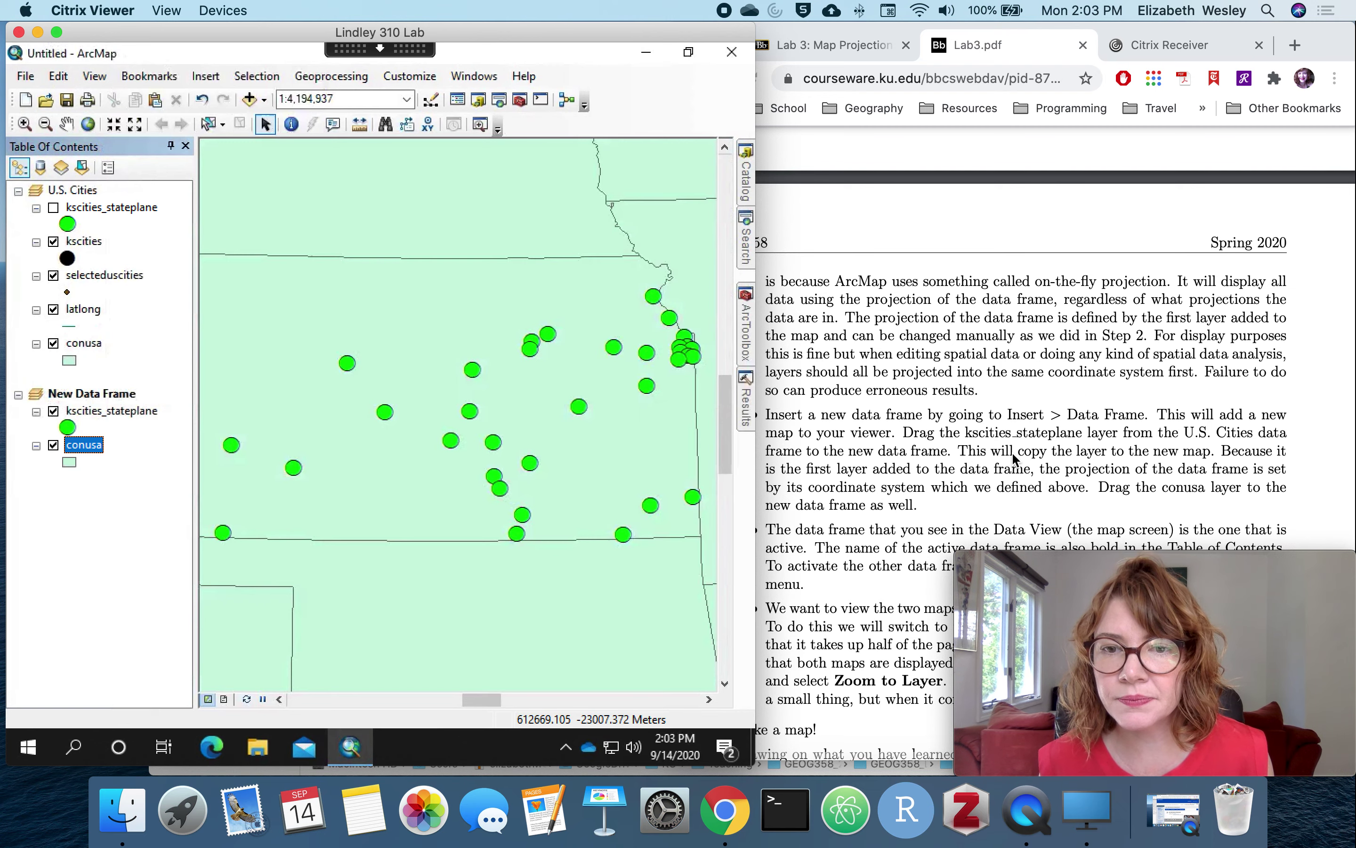
scroll(1059, 451, "right", 1)
scroll(1059, 451, "down", 5)
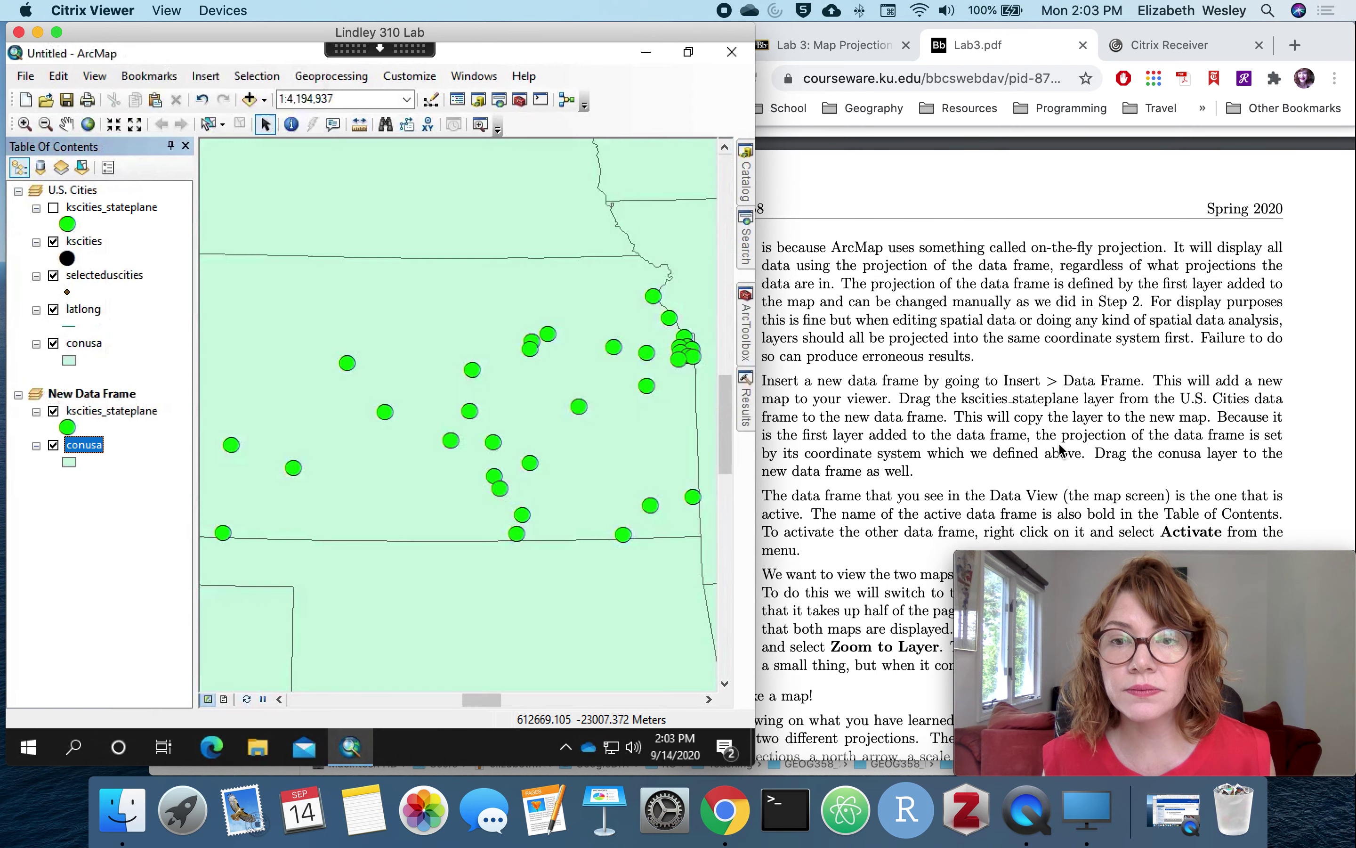
scroll(1059, 451, "down", 2)
scroll(1060, 452, "left", 2)
scroll(1061, 451, "left", 1)
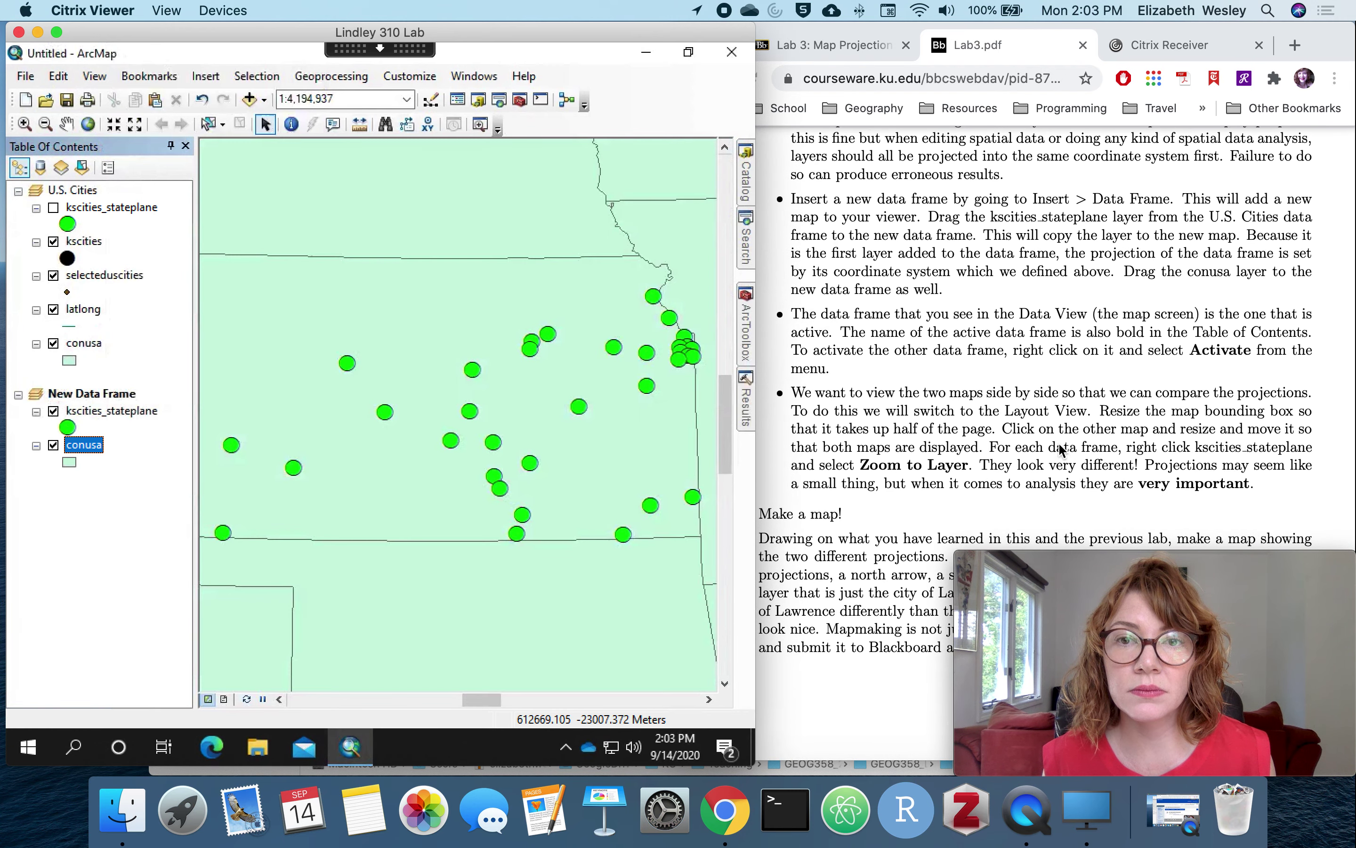
scroll(1061, 450, "up", 3)
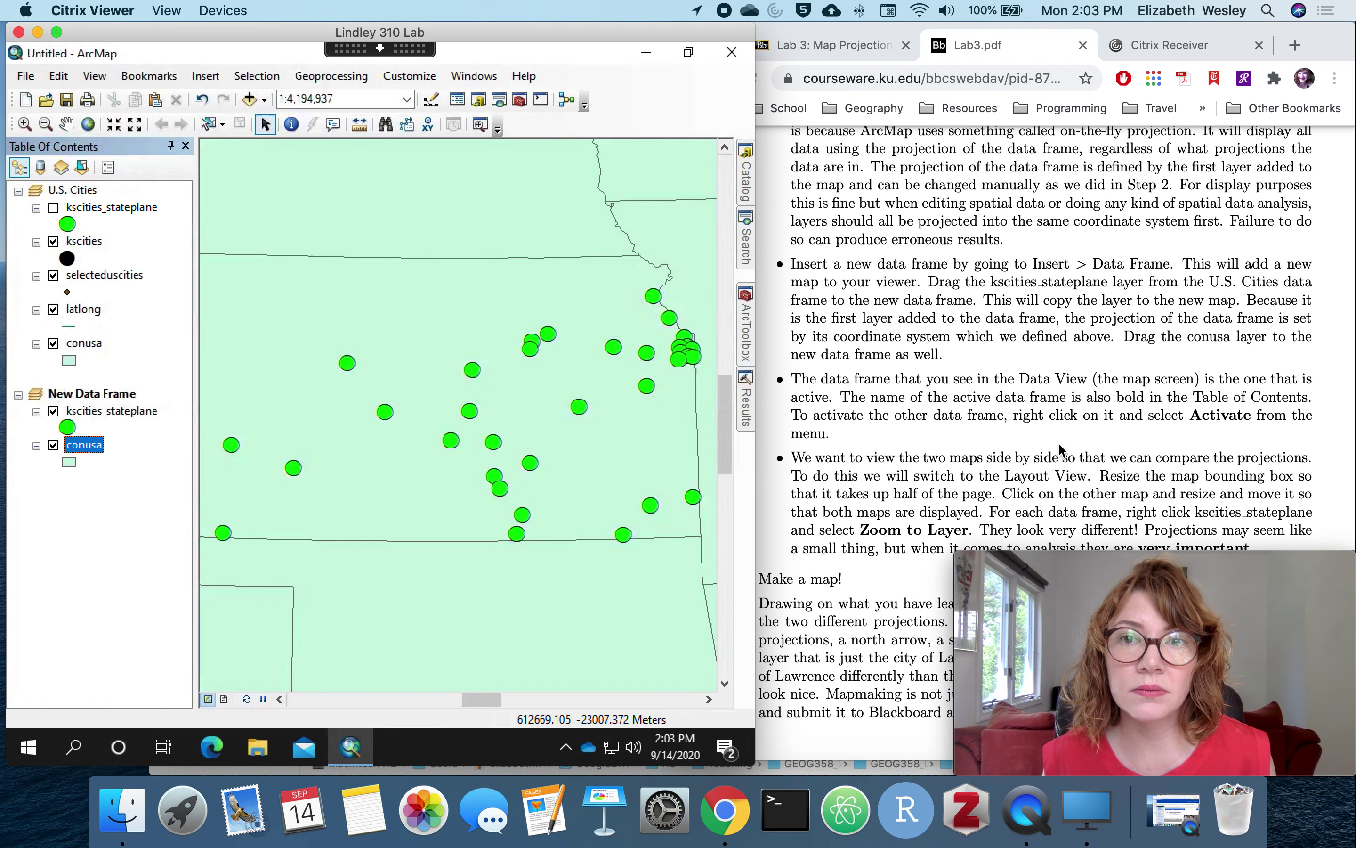
scroll(1059, 448, "down", 3)
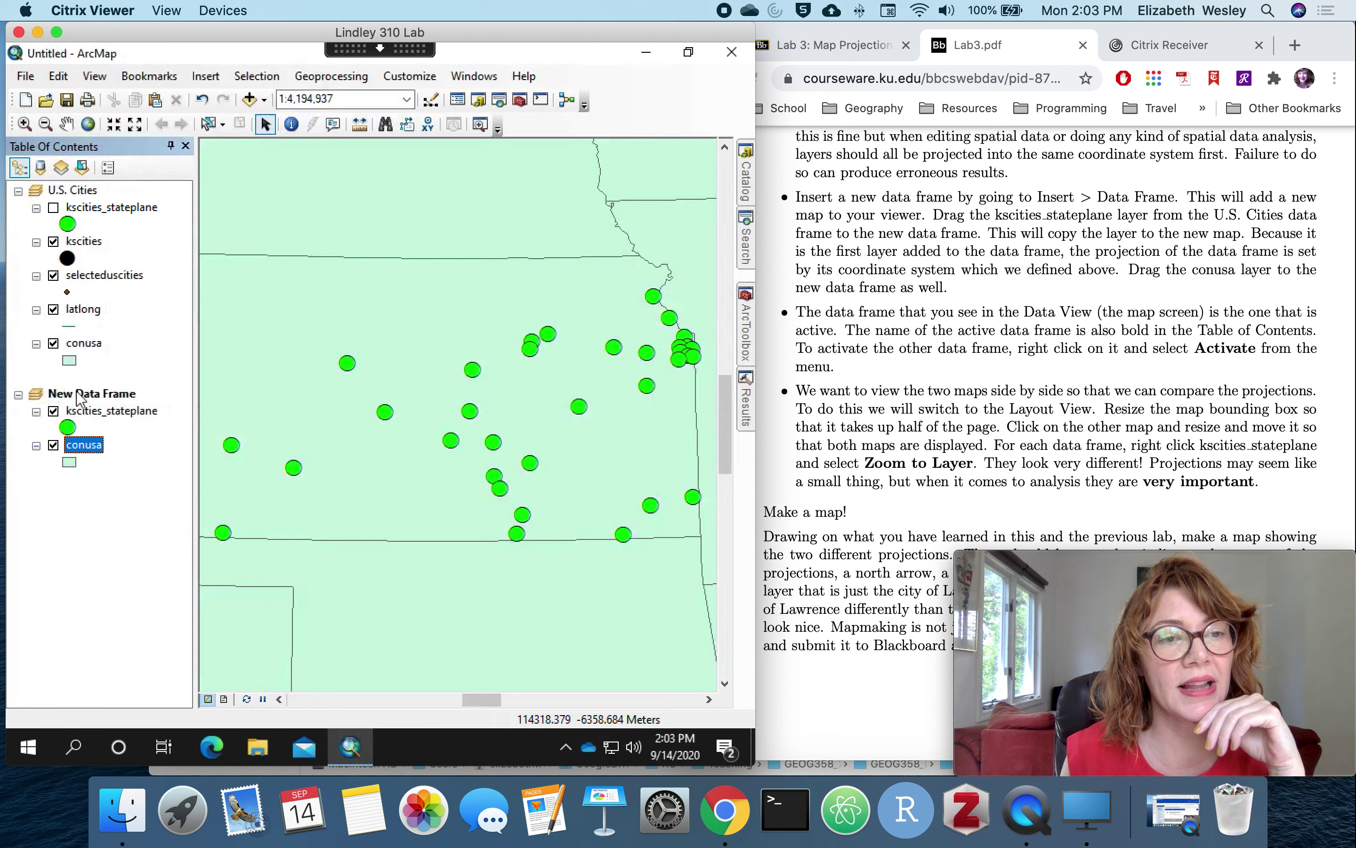
Step: Rename the New Data Frame to 'State plane'
double_click(110, 395)
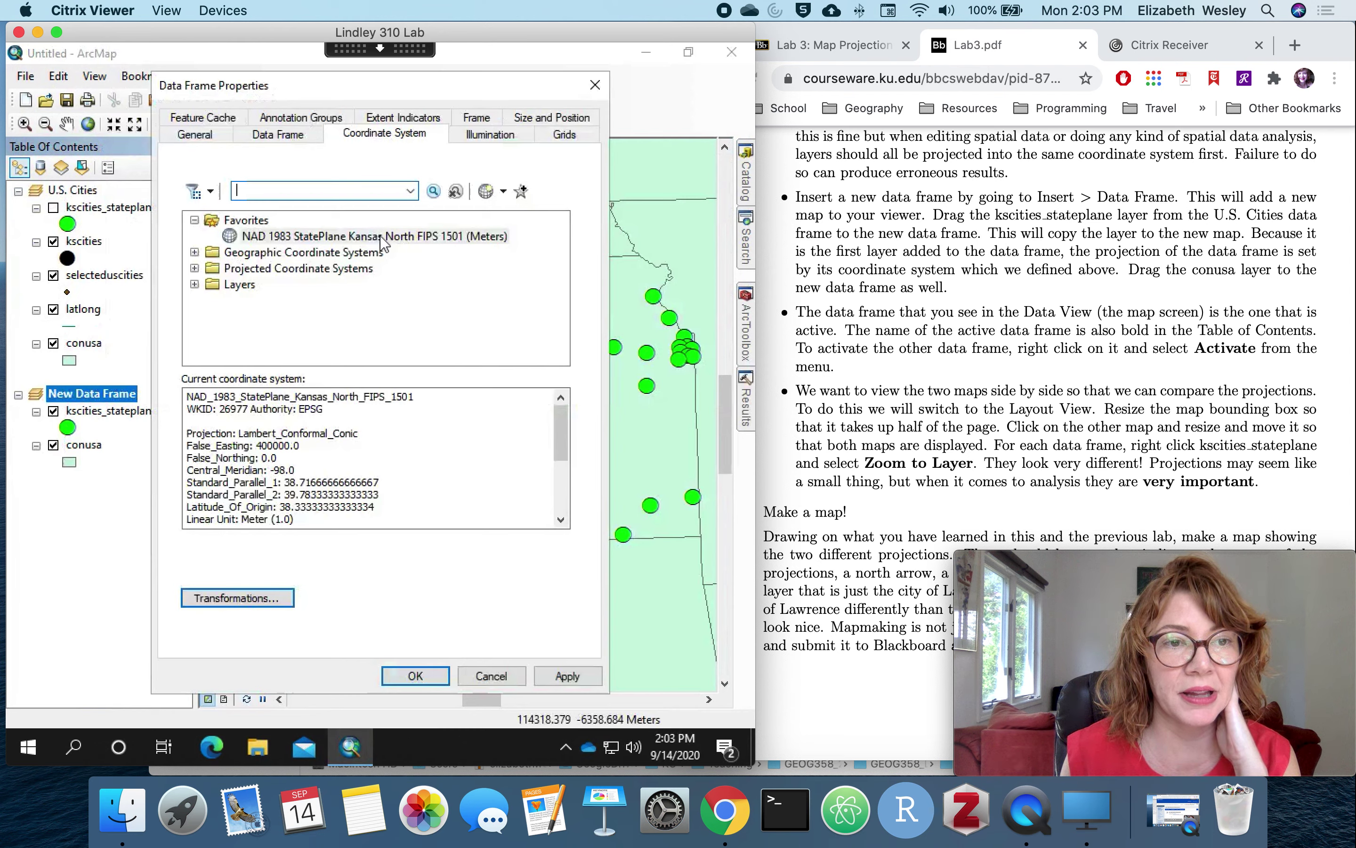
left_click(209, 138)
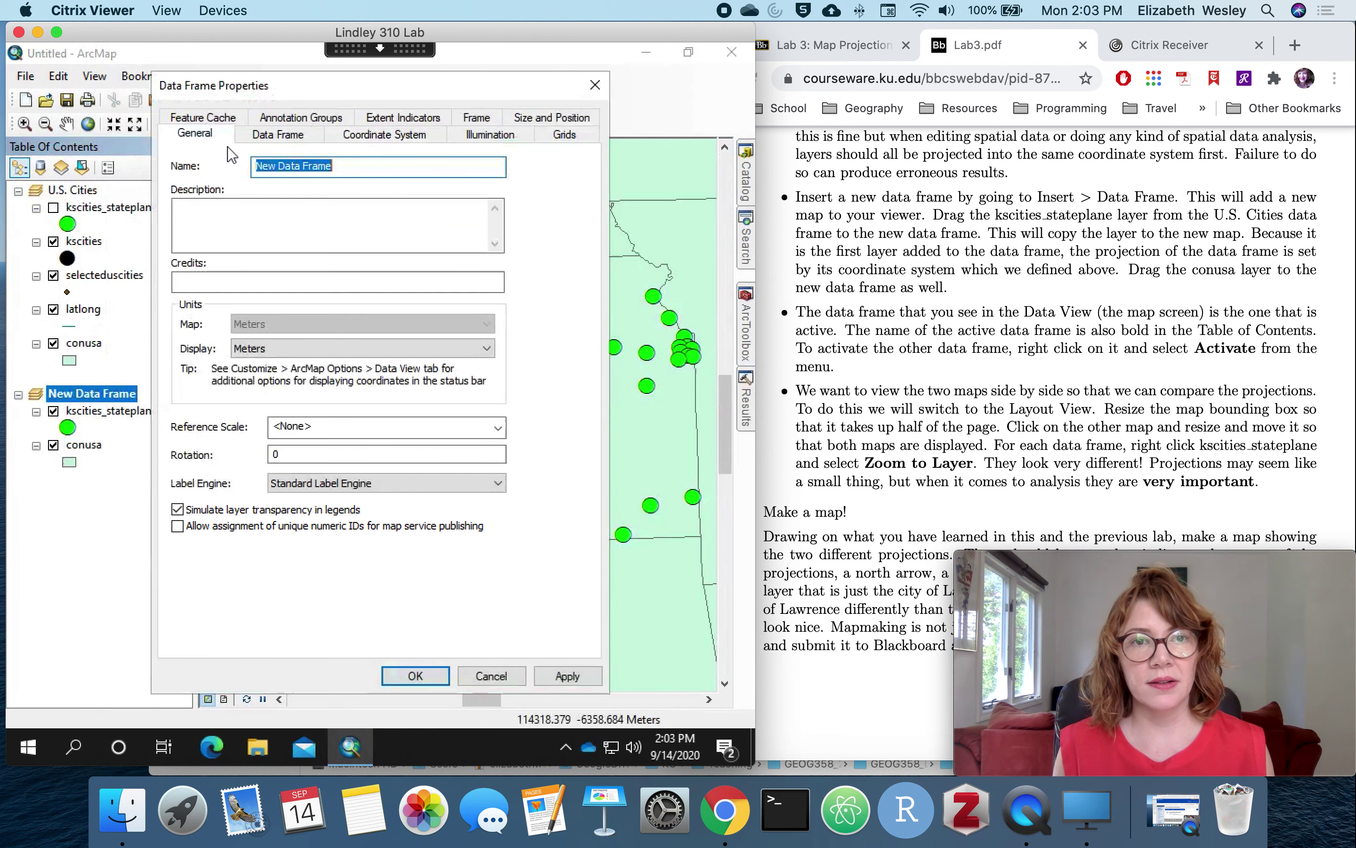
type("State plane")
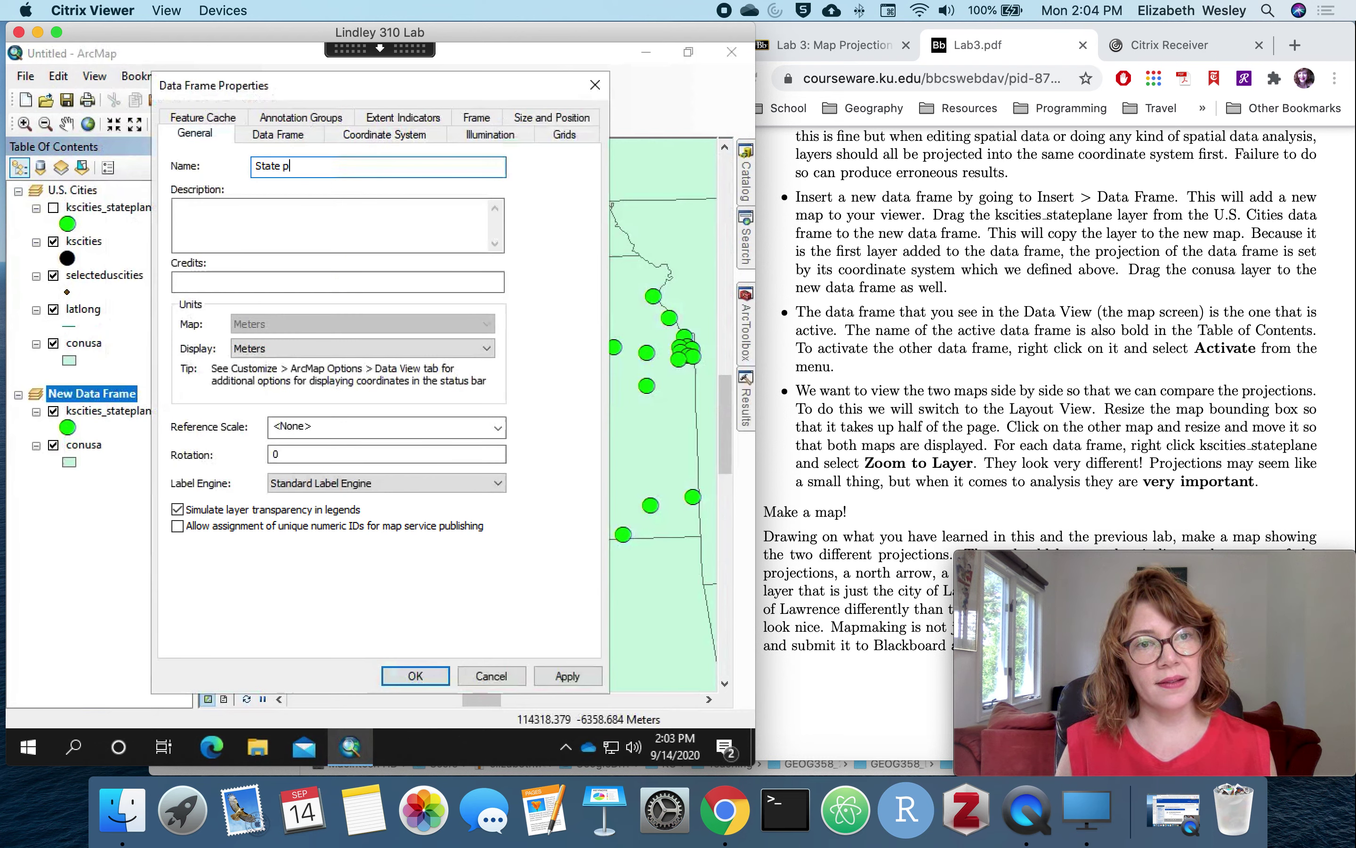
left_click(432, 680)
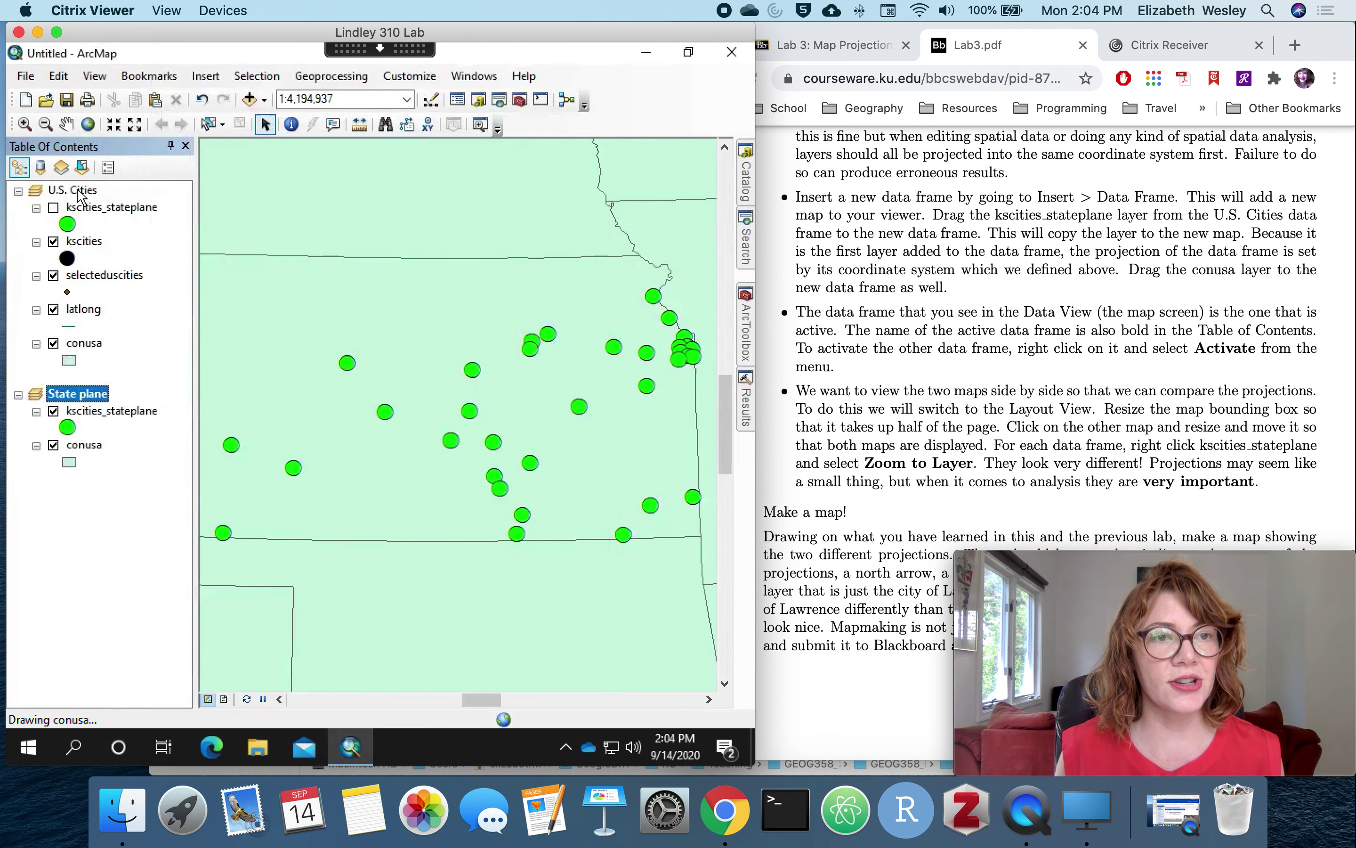
Step: Rename the U.S. Cities data frame to 'NAD 1983'
double_click(79, 190)
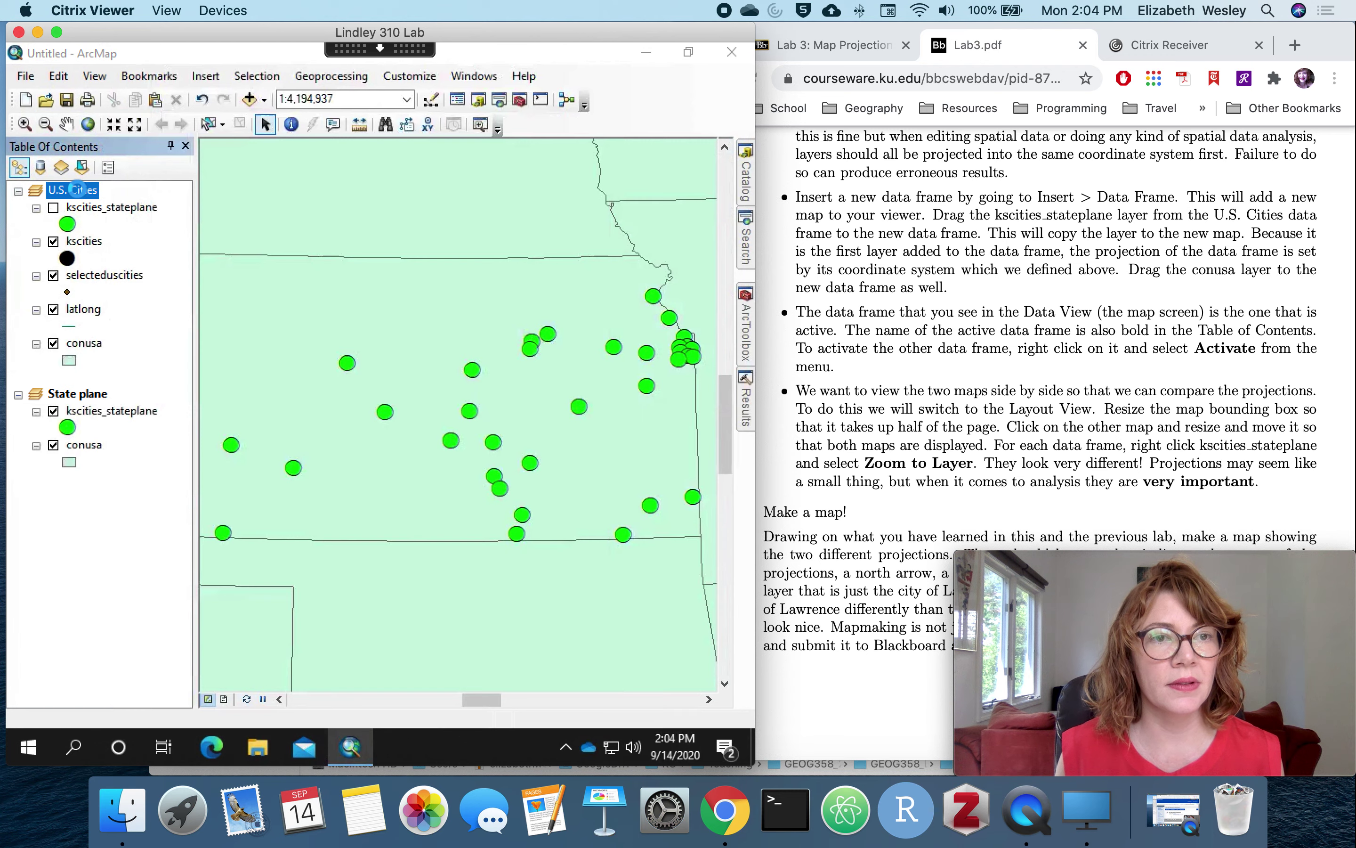
left_click(408, 135)
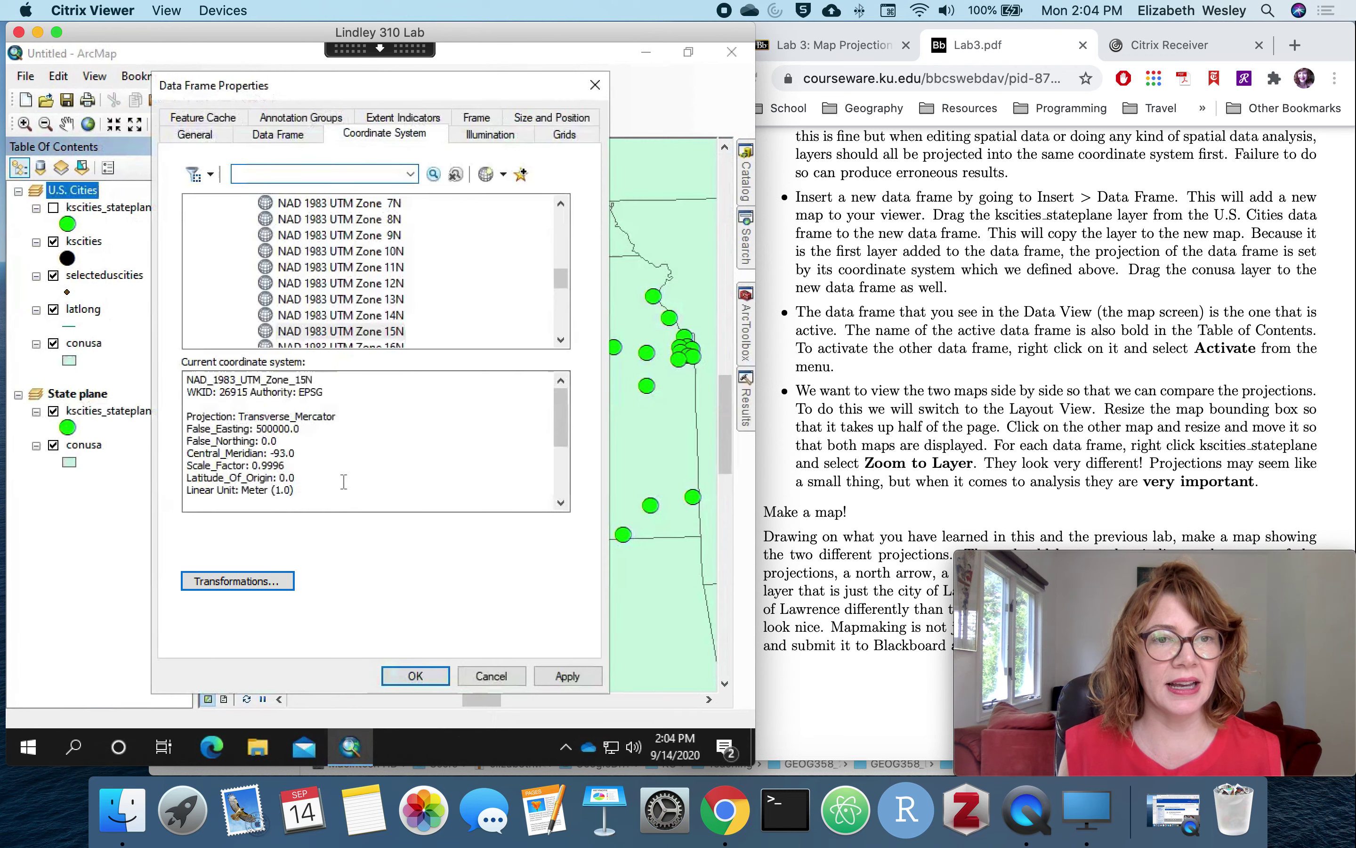
left_click(194, 133)
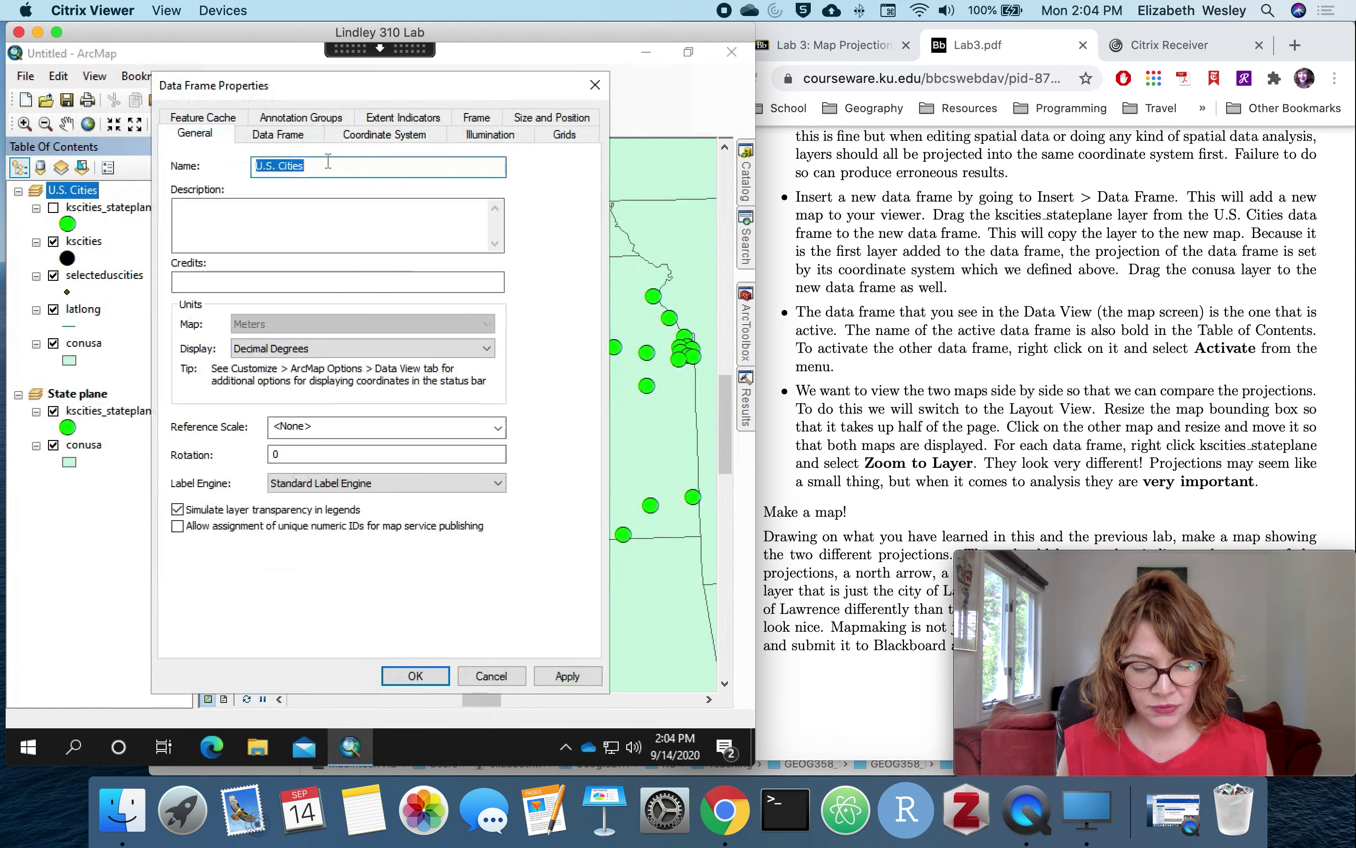
type("NAD 1983")
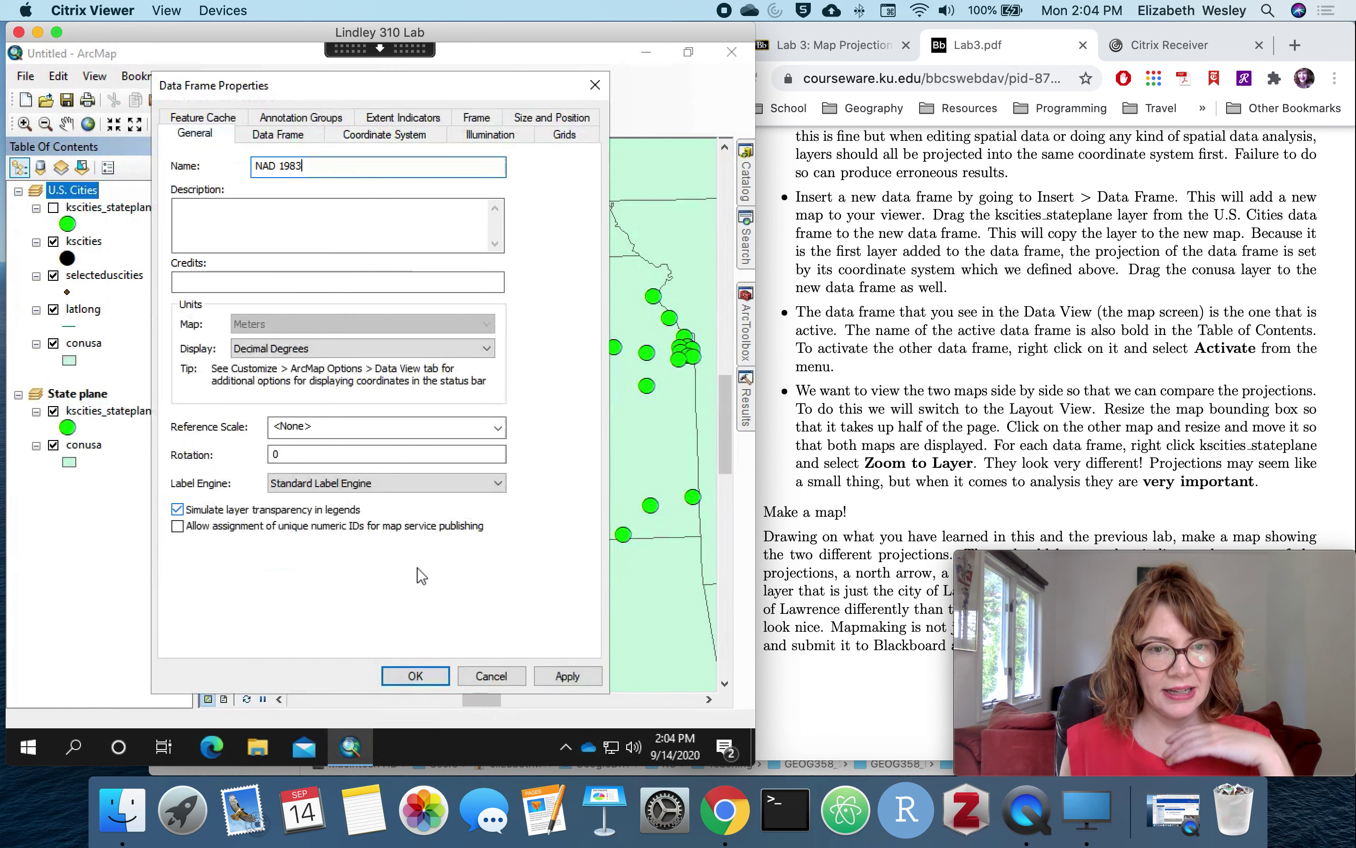
left_click(416, 676)
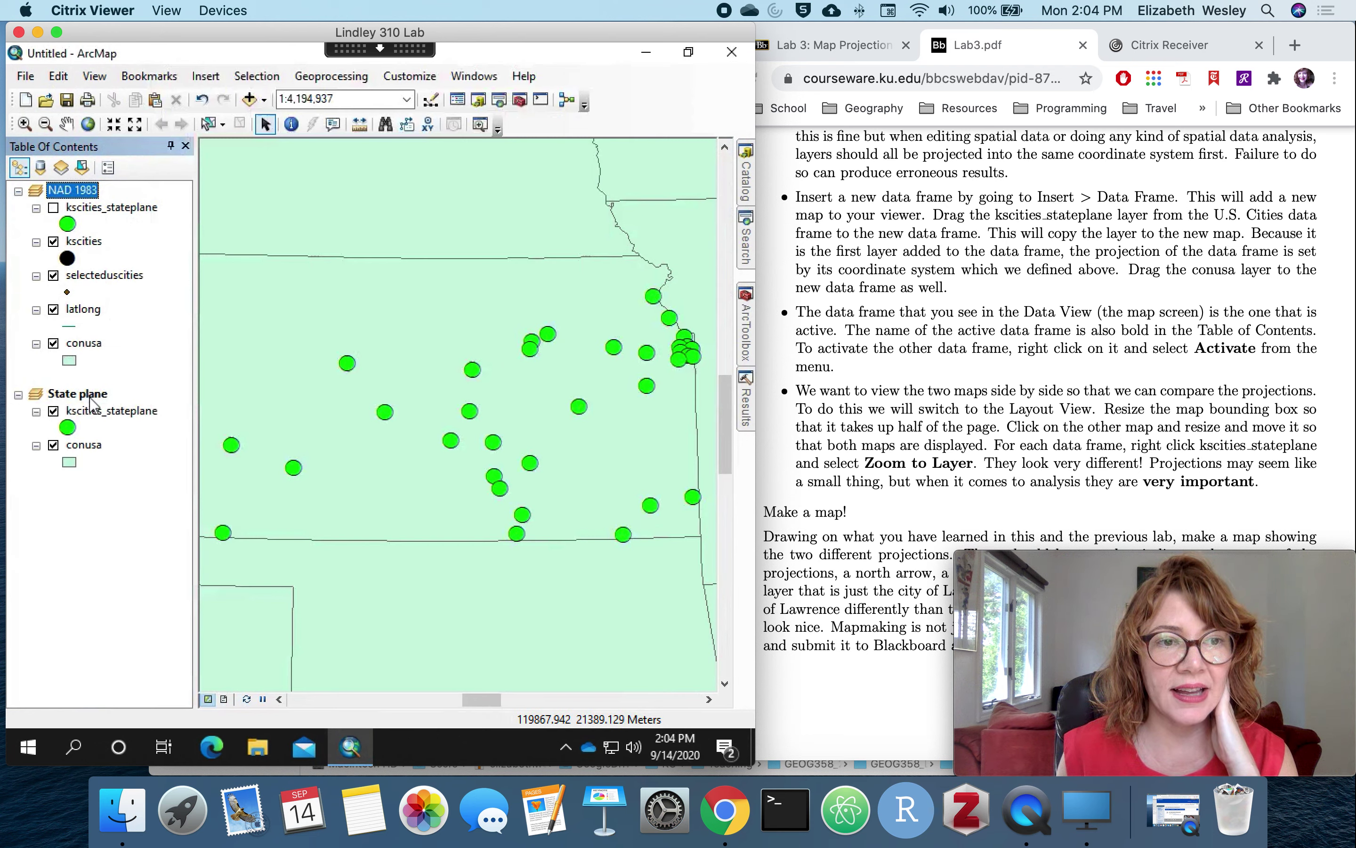
Step: Activate the NAD 1983 frame so its map shows the Kansas cities in decimal degrees
left_click(168, 338)
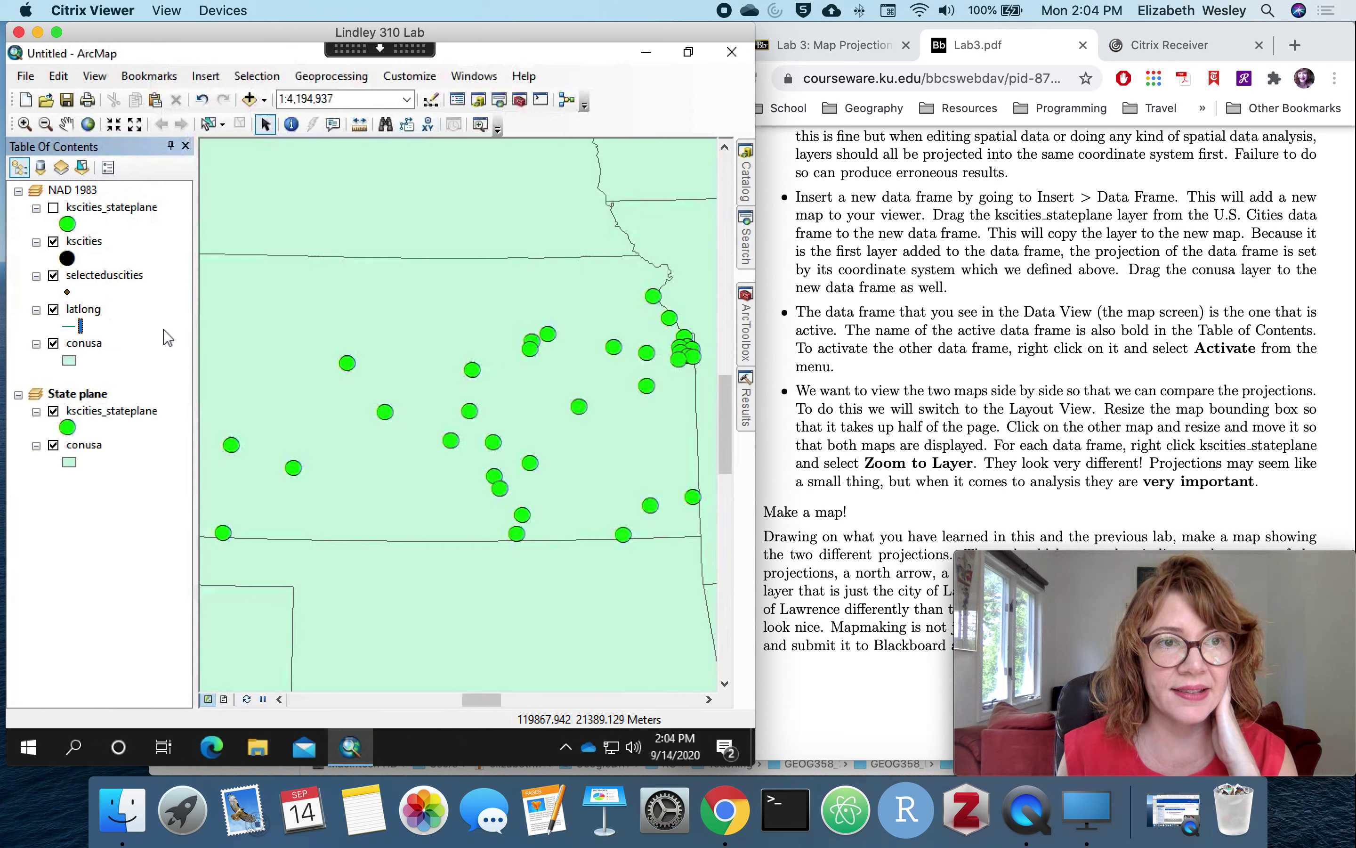
left_click(83, 192)
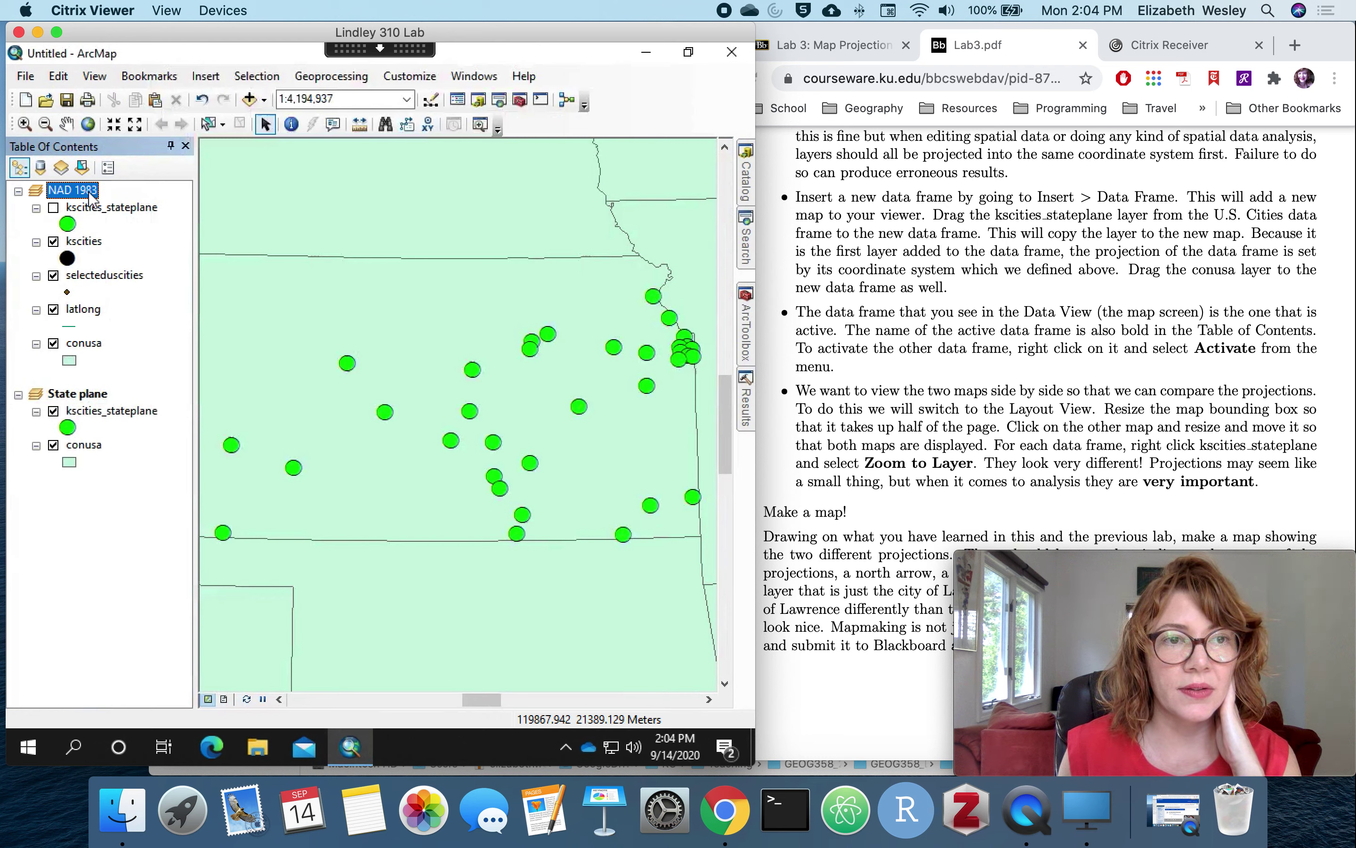
right_click(82, 193)
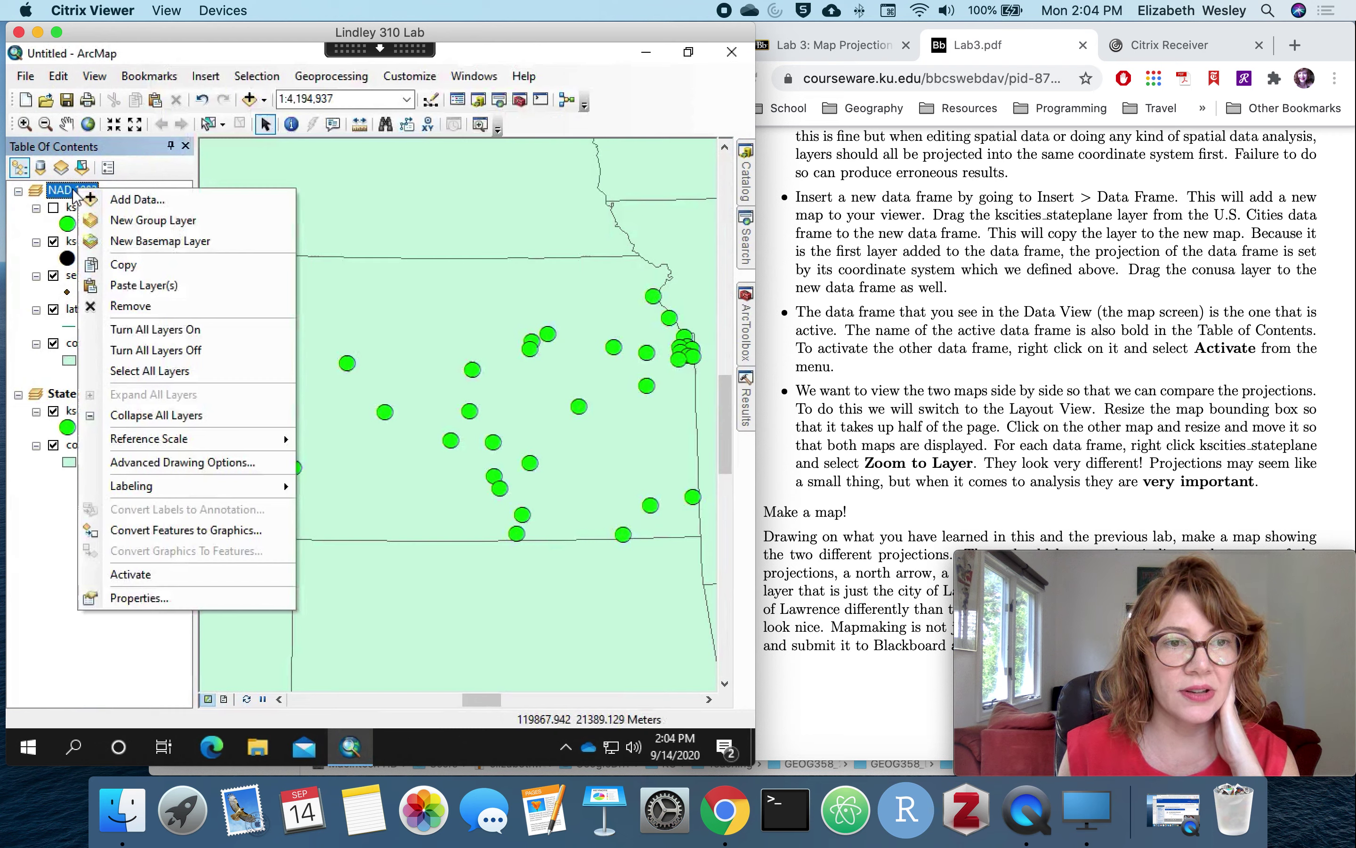
left_click(147, 580)
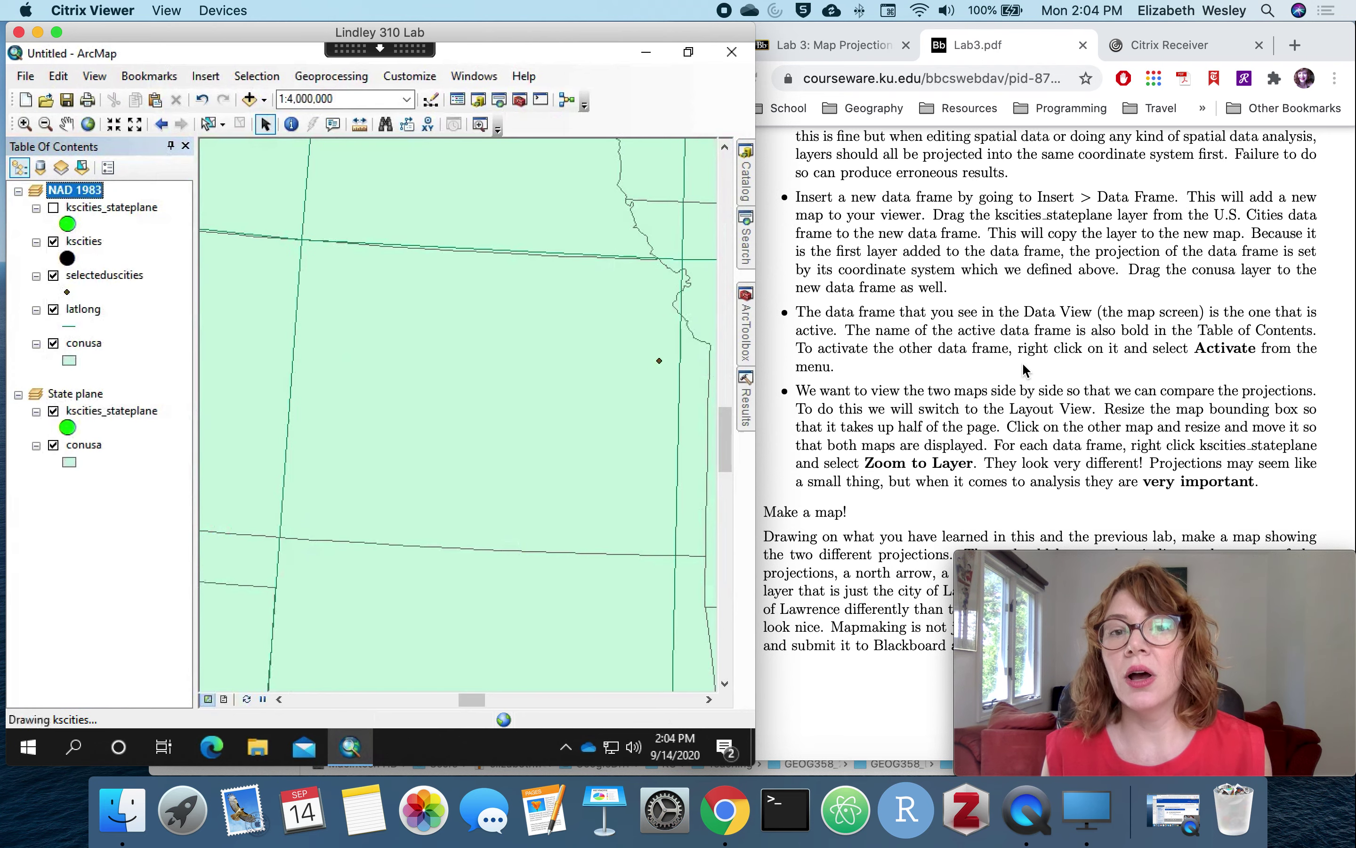
scroll(1023, 362, "down", 3)
key("c")
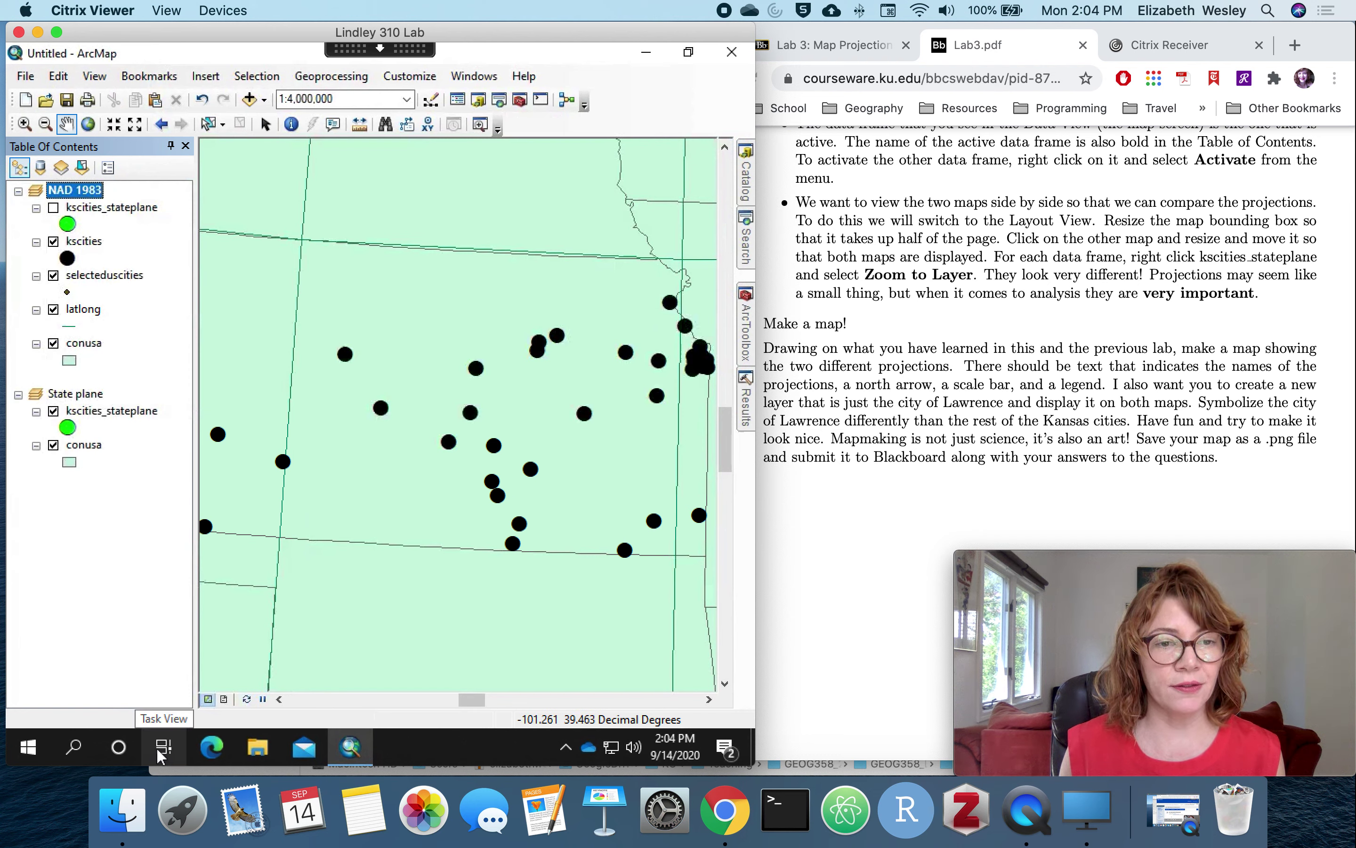
Step: In layout view, move the State plane map aside and shrink NAD 1983 to the top half
left_click(224, 699)
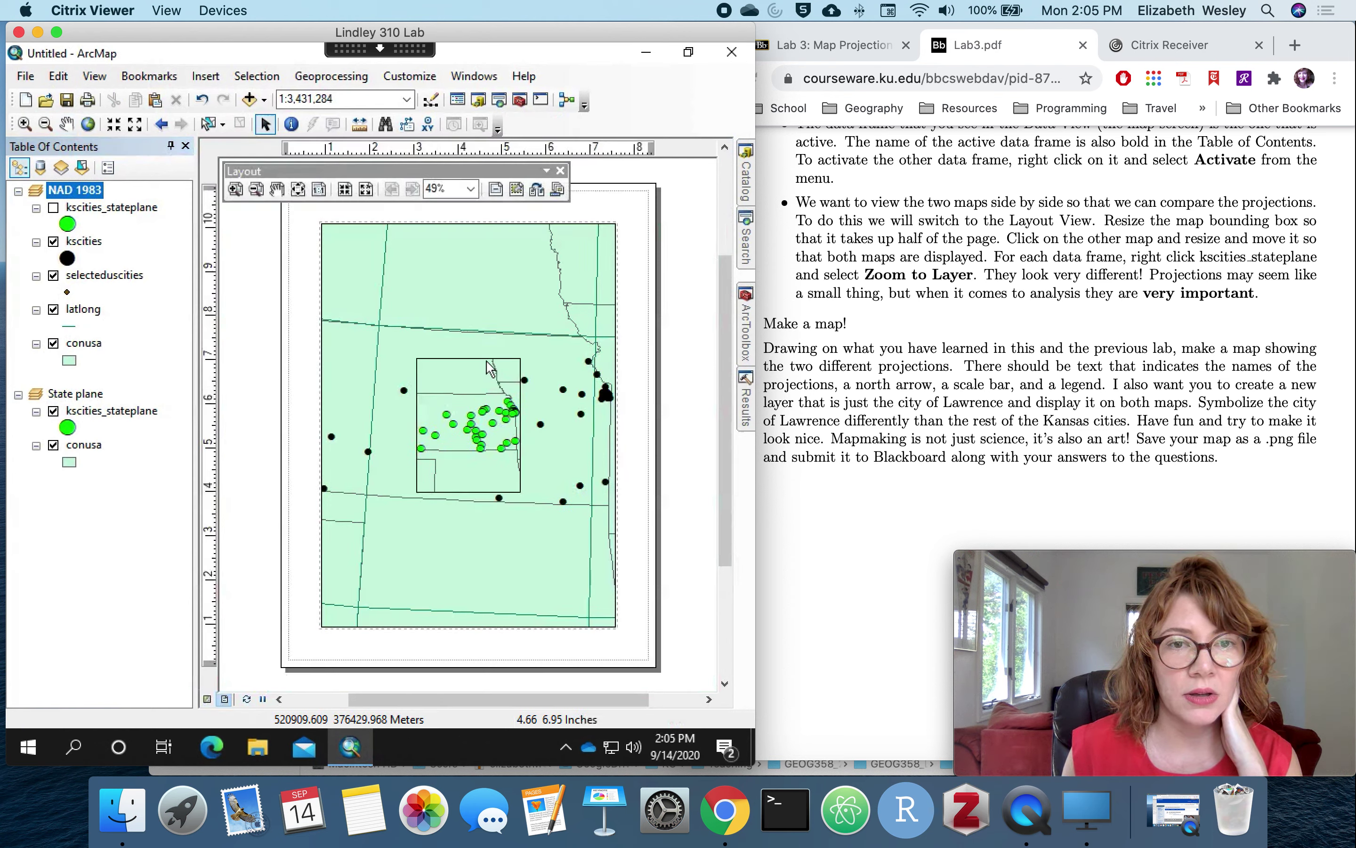
left_click_drag(470, 379, 542, 556)
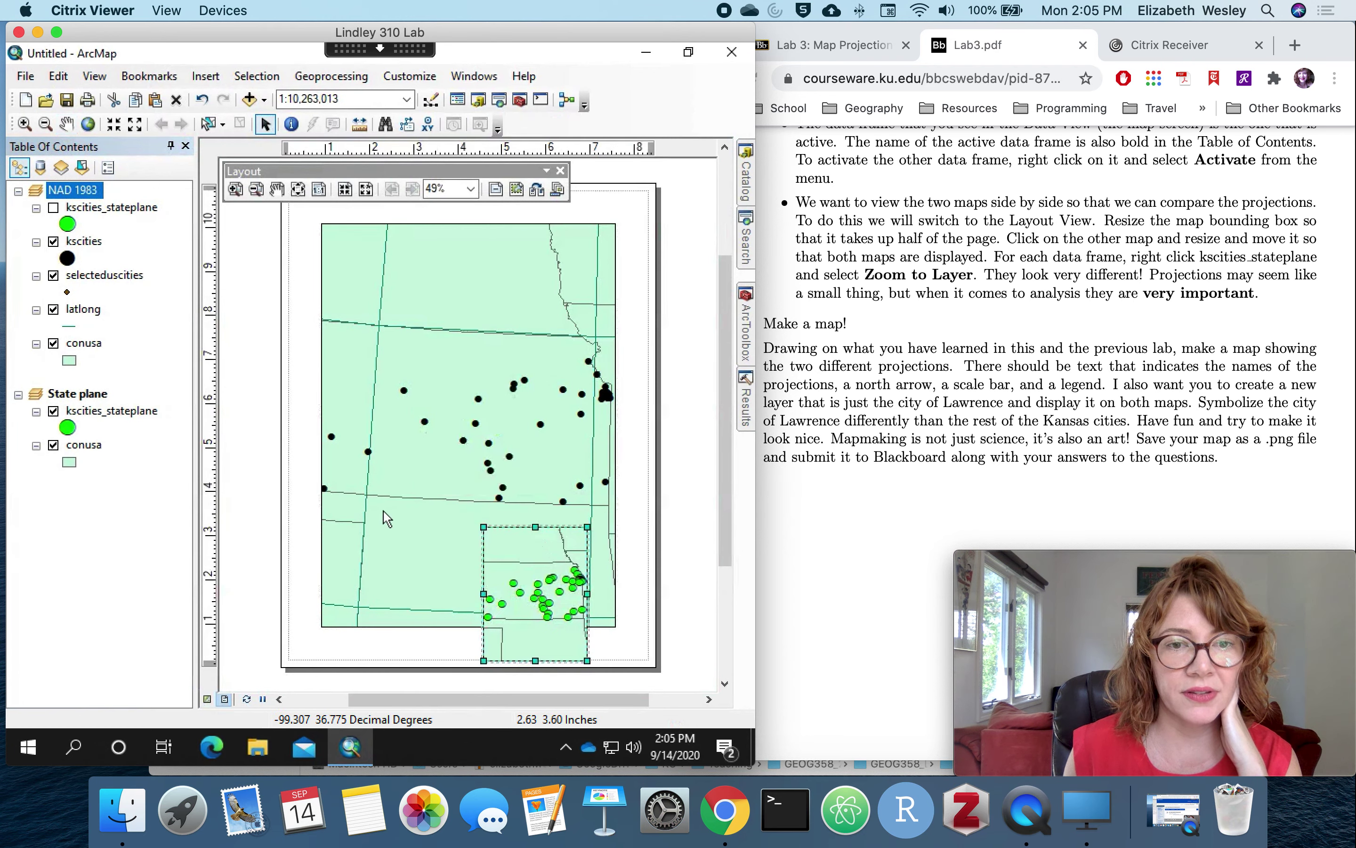
left_click(555, 519)
mouse_move(619, 632)
left_mouse_down()
mouse_move(617, 401)
mouse_move(618, 416)
left_mouse_up()
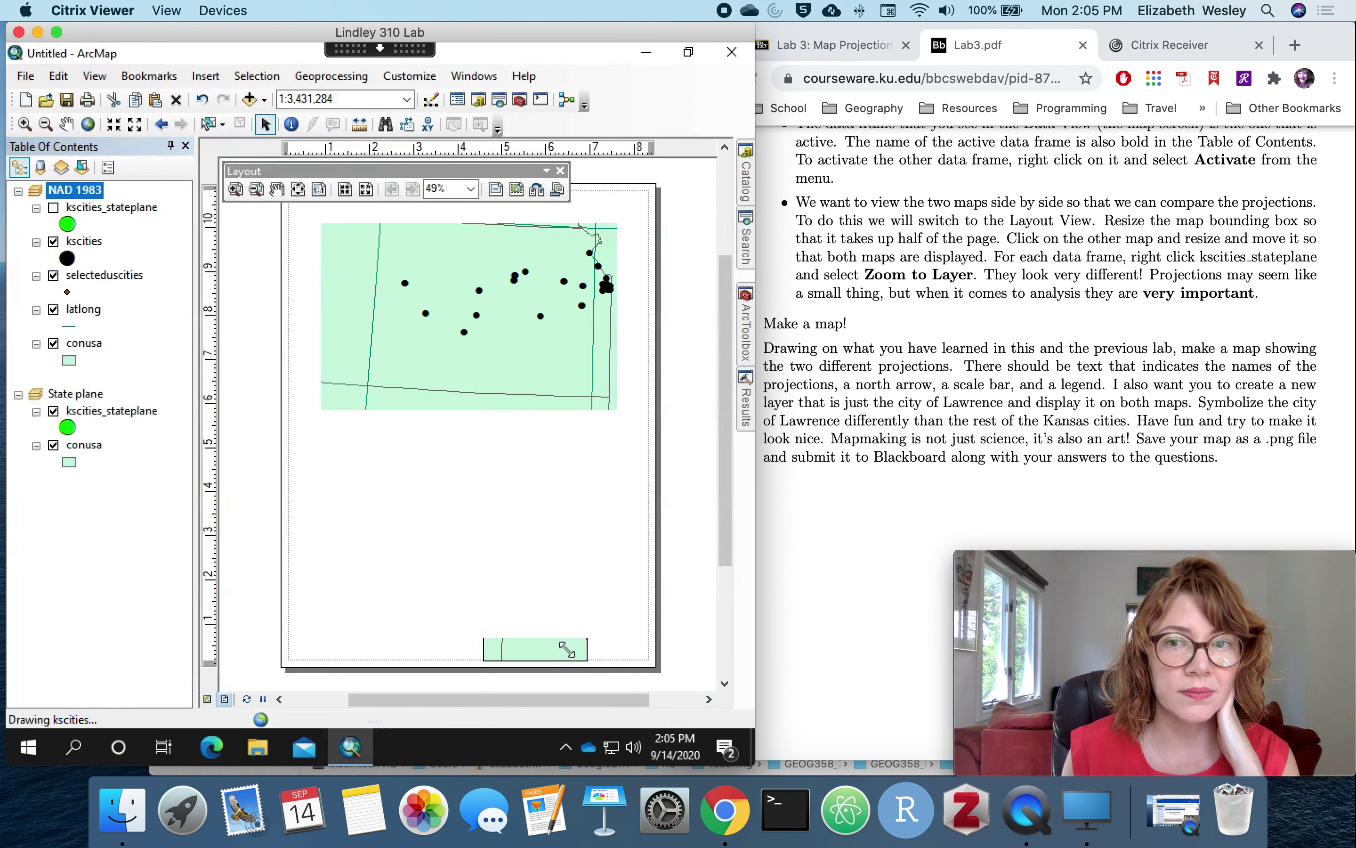
Step: Move the State plane frame to the lower left and enlarge it to fill the bottom half
left_click_drag(566, 630, 428, 614)
left_click(561, 558)
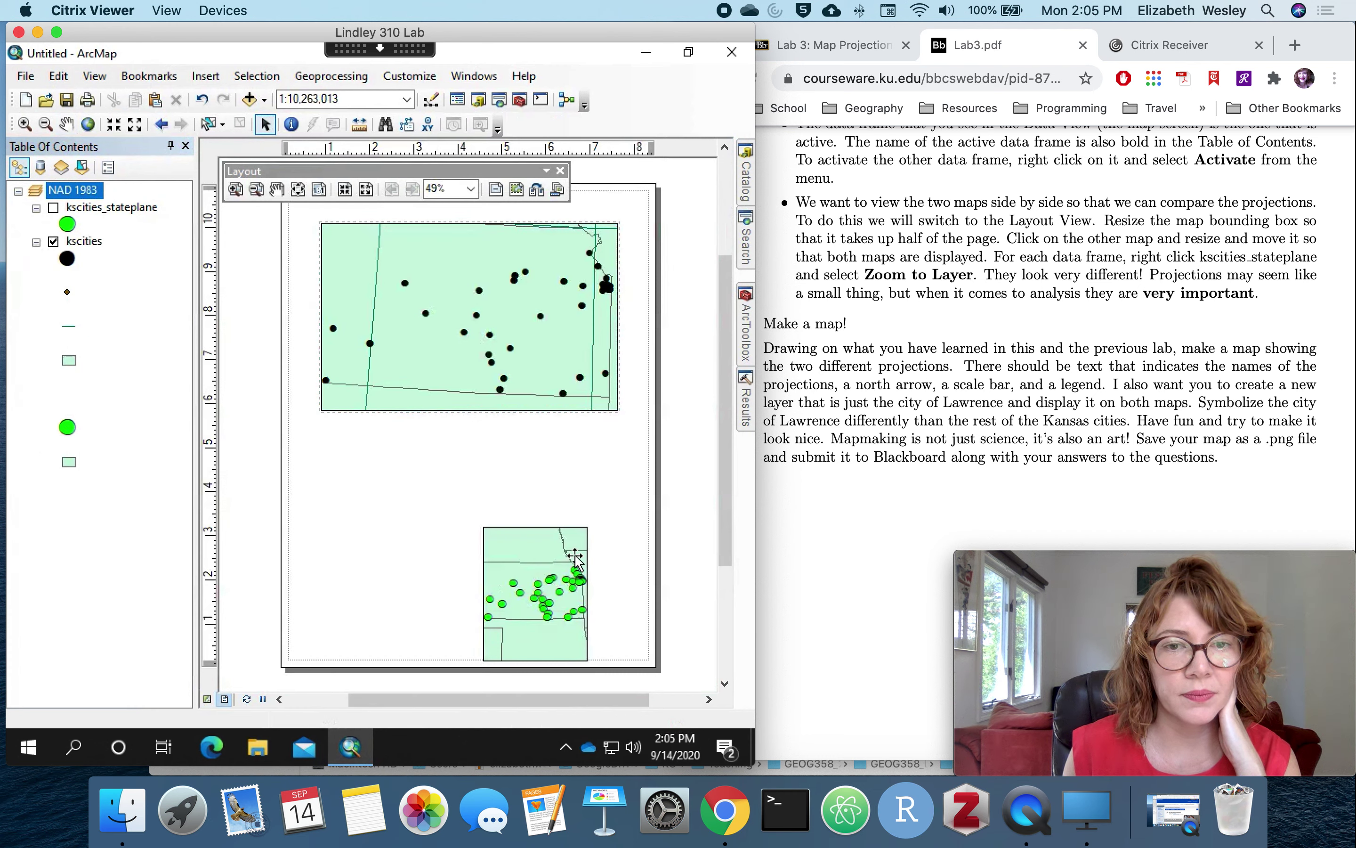
left_click_drag(561, 558, 656, 586)
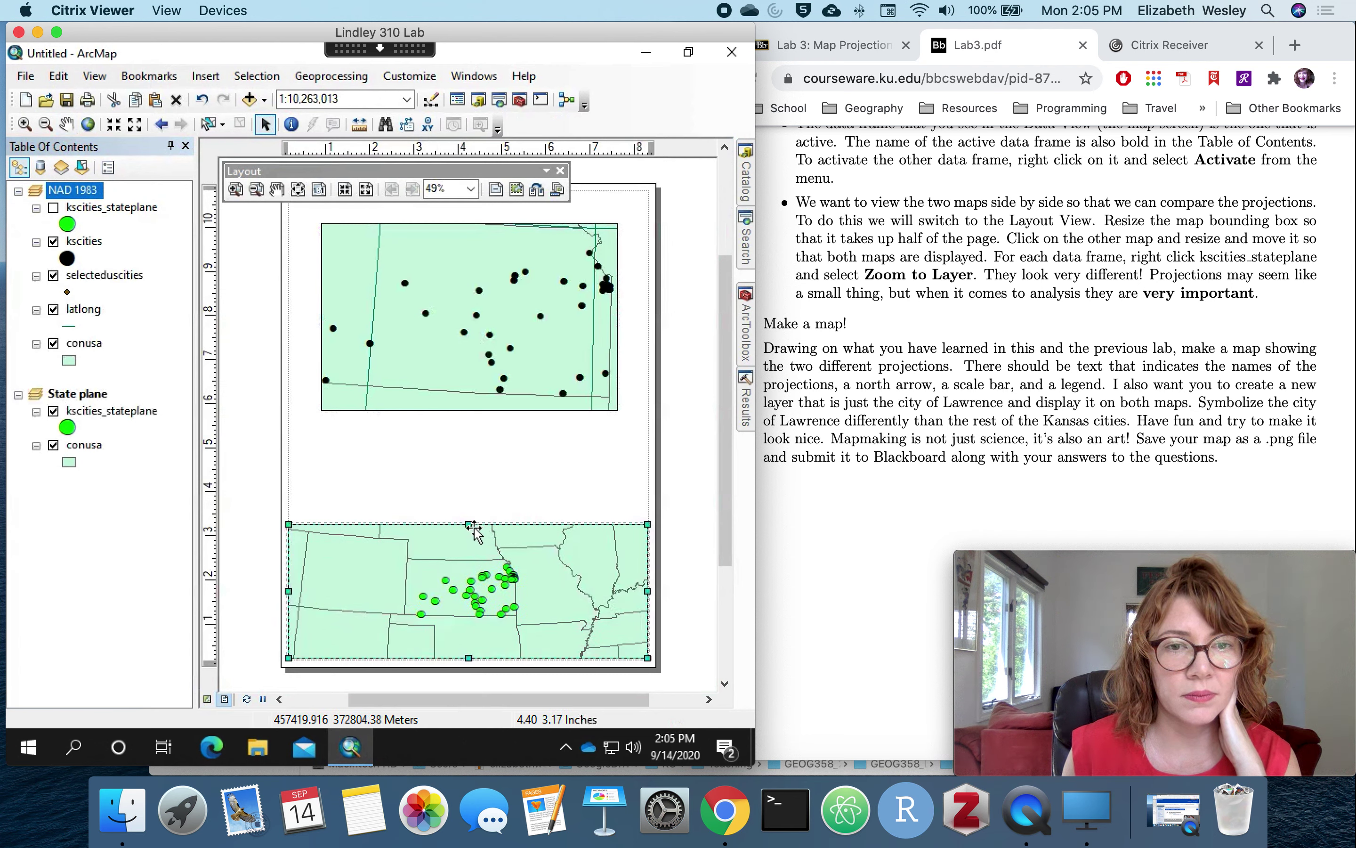
left_click_drag(469, 525, 469, 454)
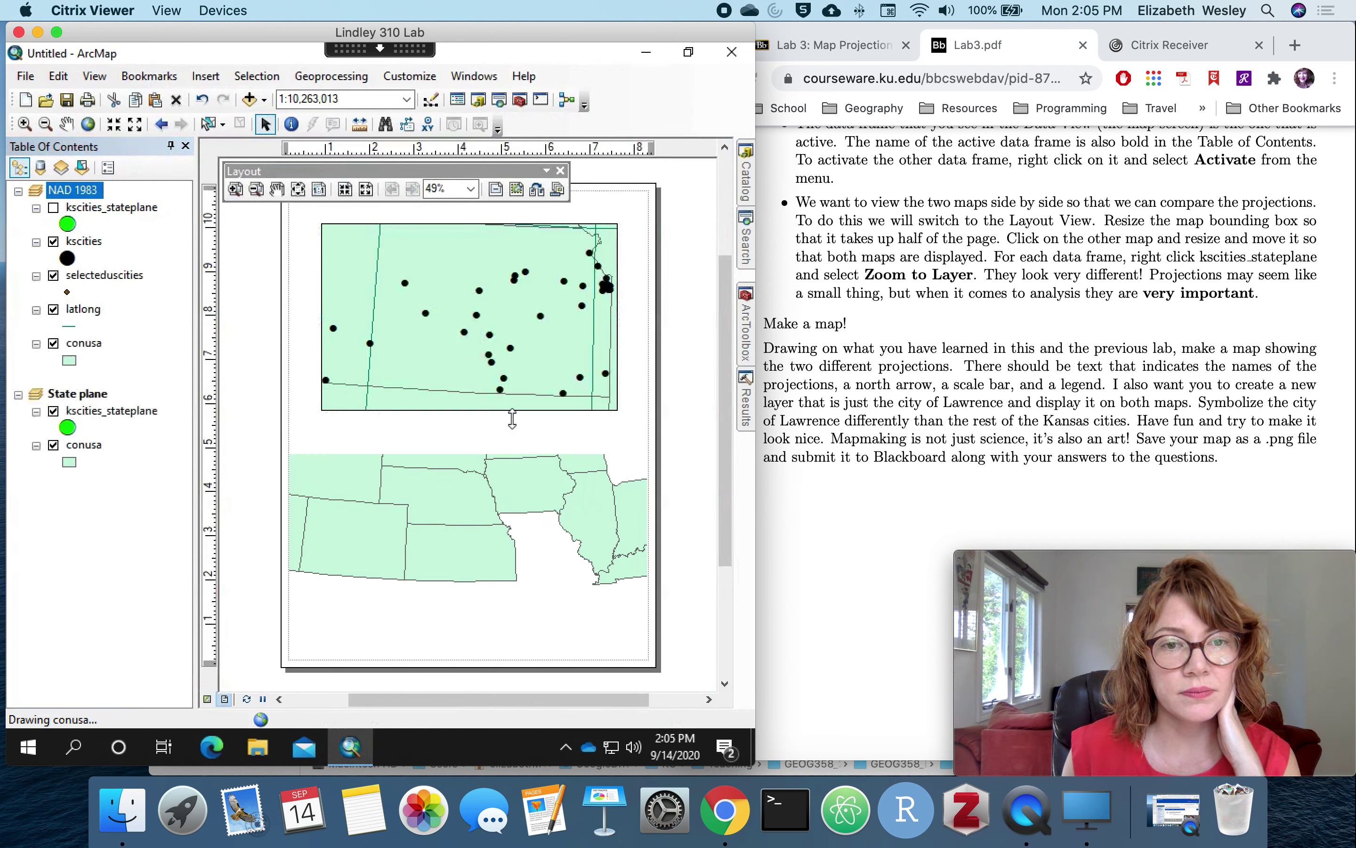
scroll(512, 418, "down", 1)
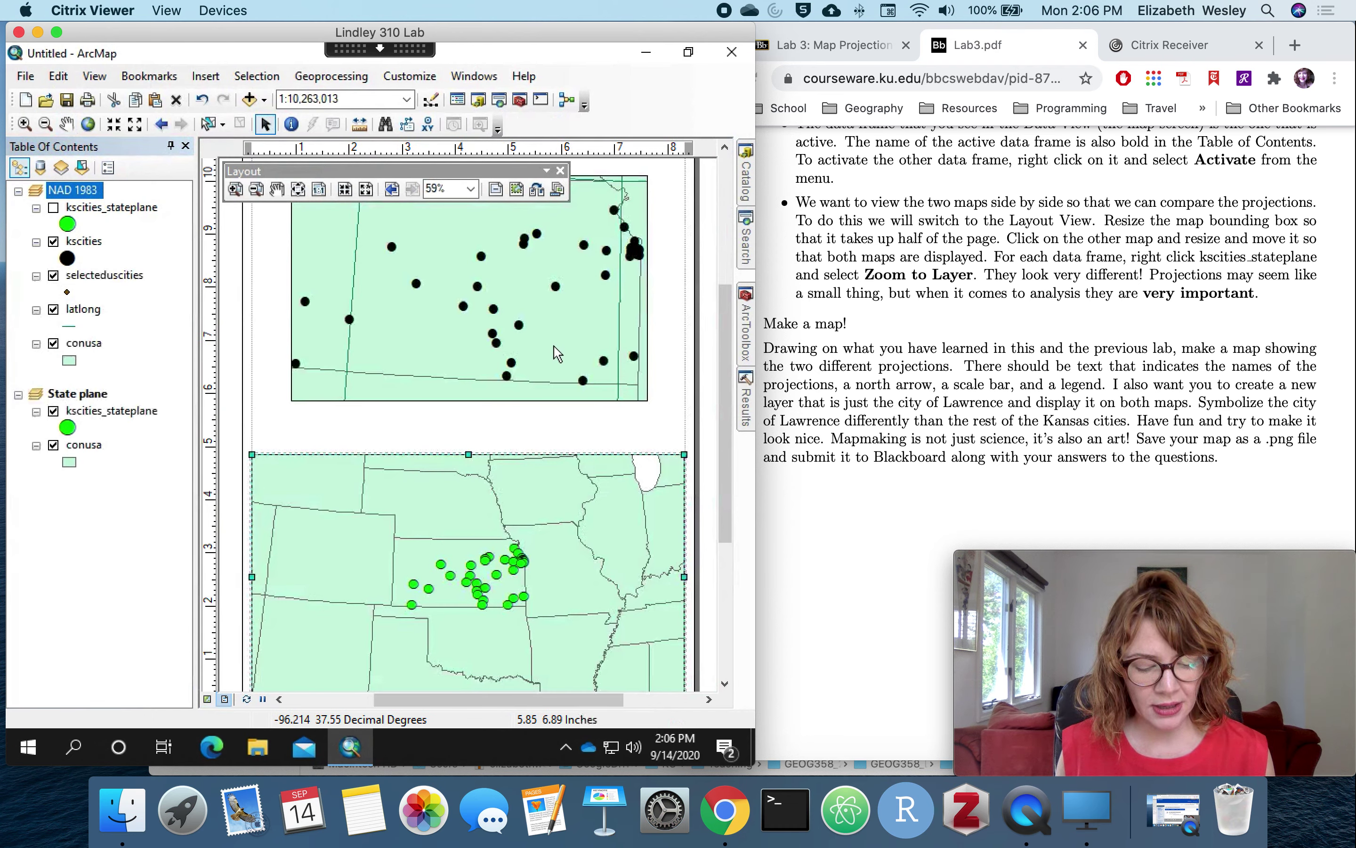
Step: Make the two selected data frames the same size with Distribute > Make Same Size
left_click(556, 327)
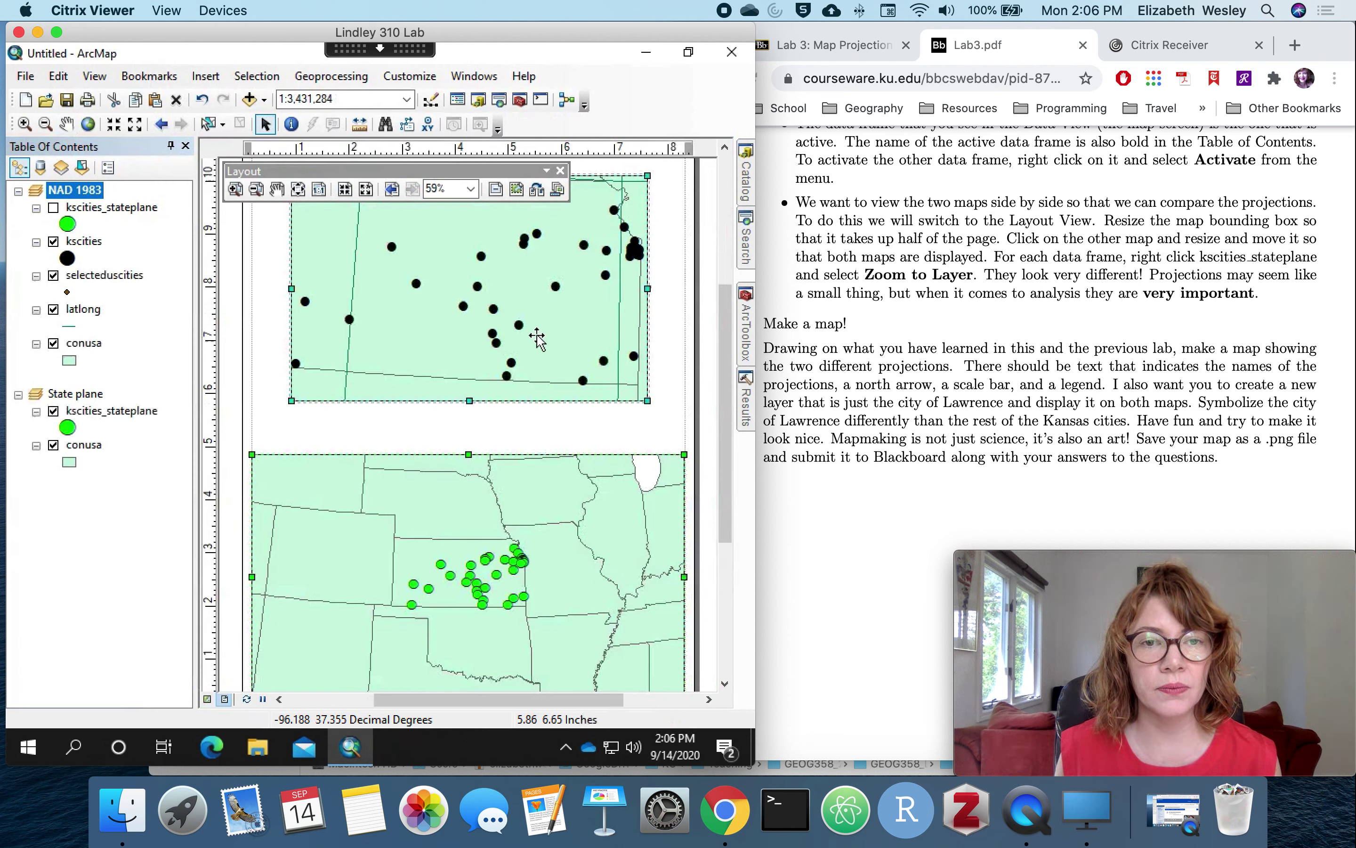
right_click(539, 335)
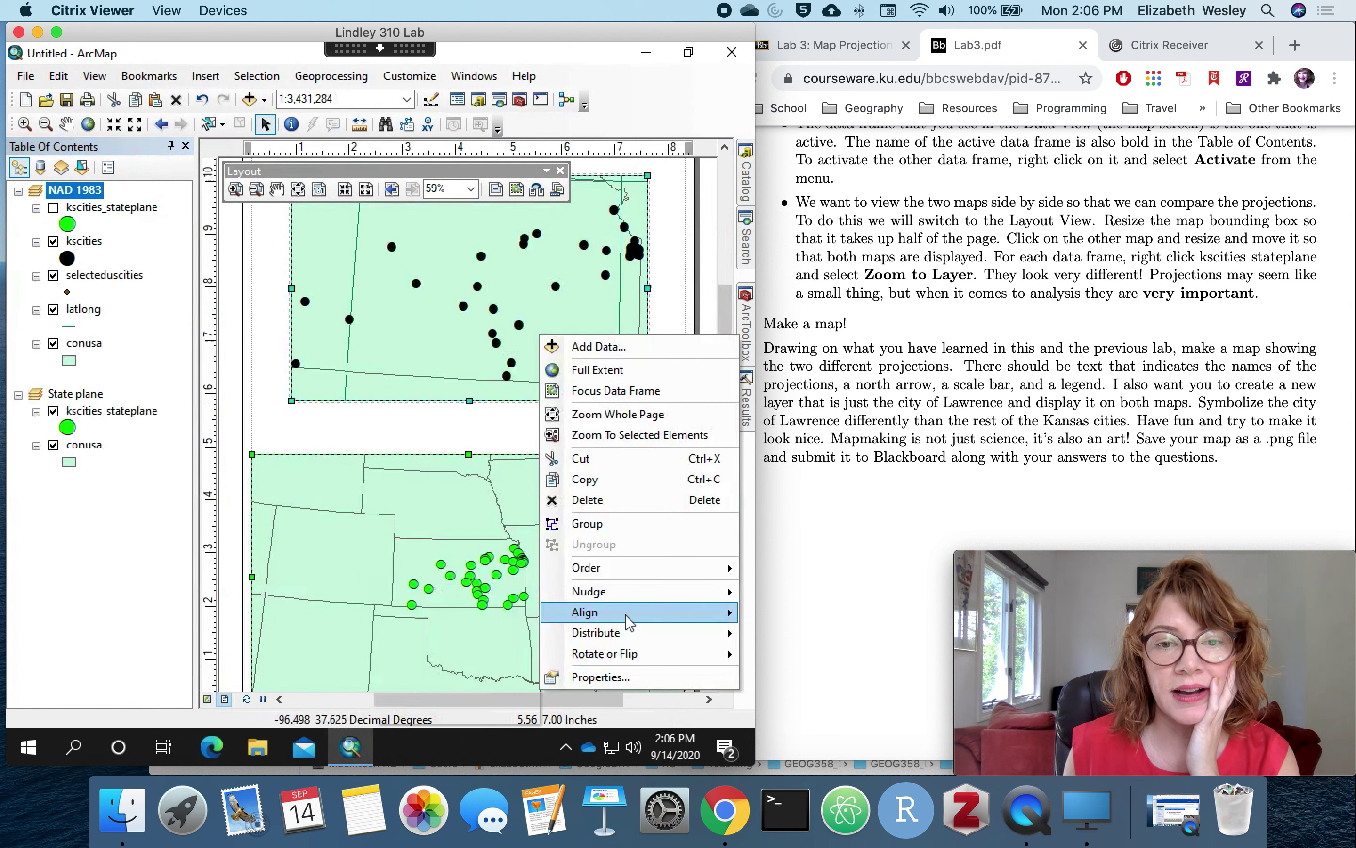
mouse_move(629, 594)
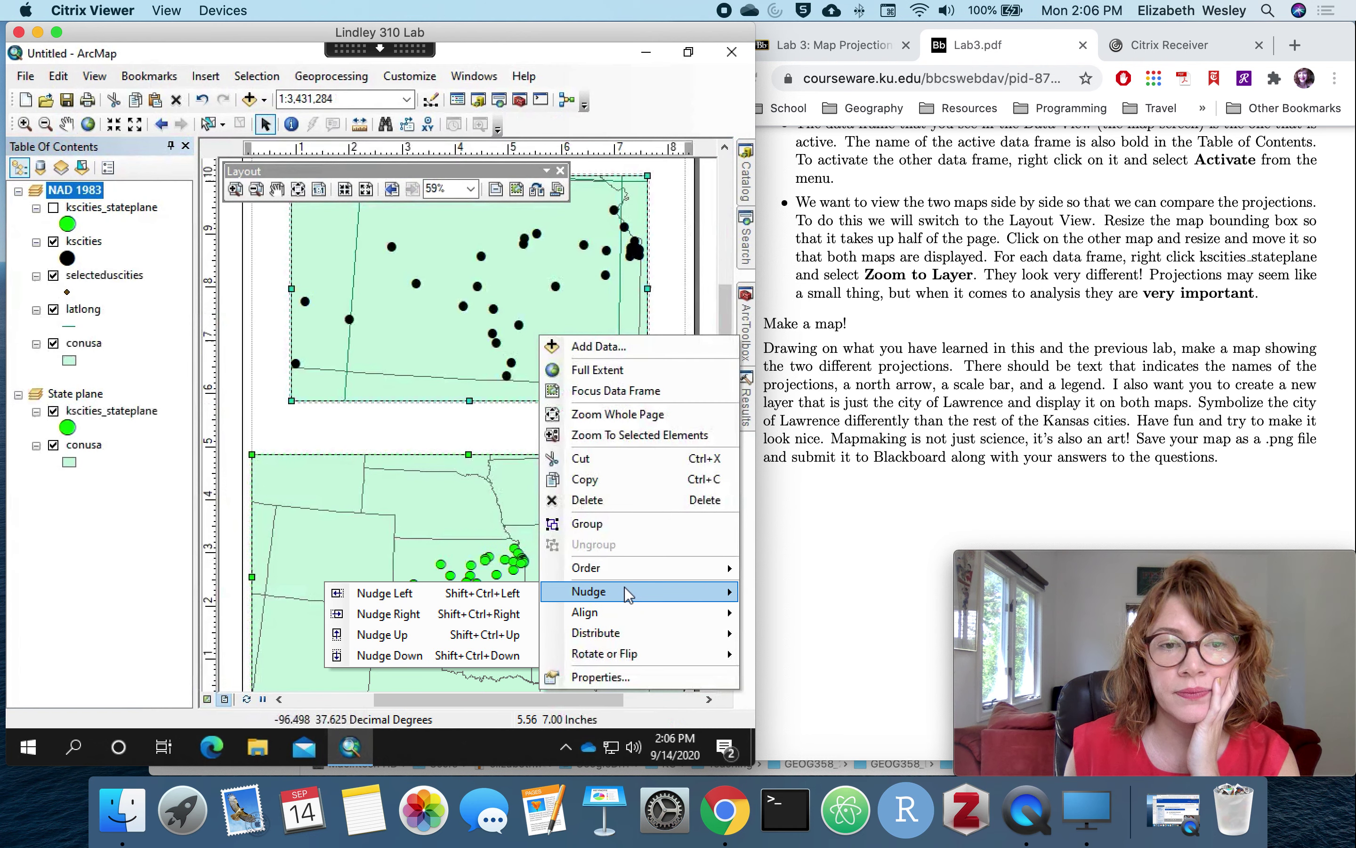
mouse_move(627, 637)
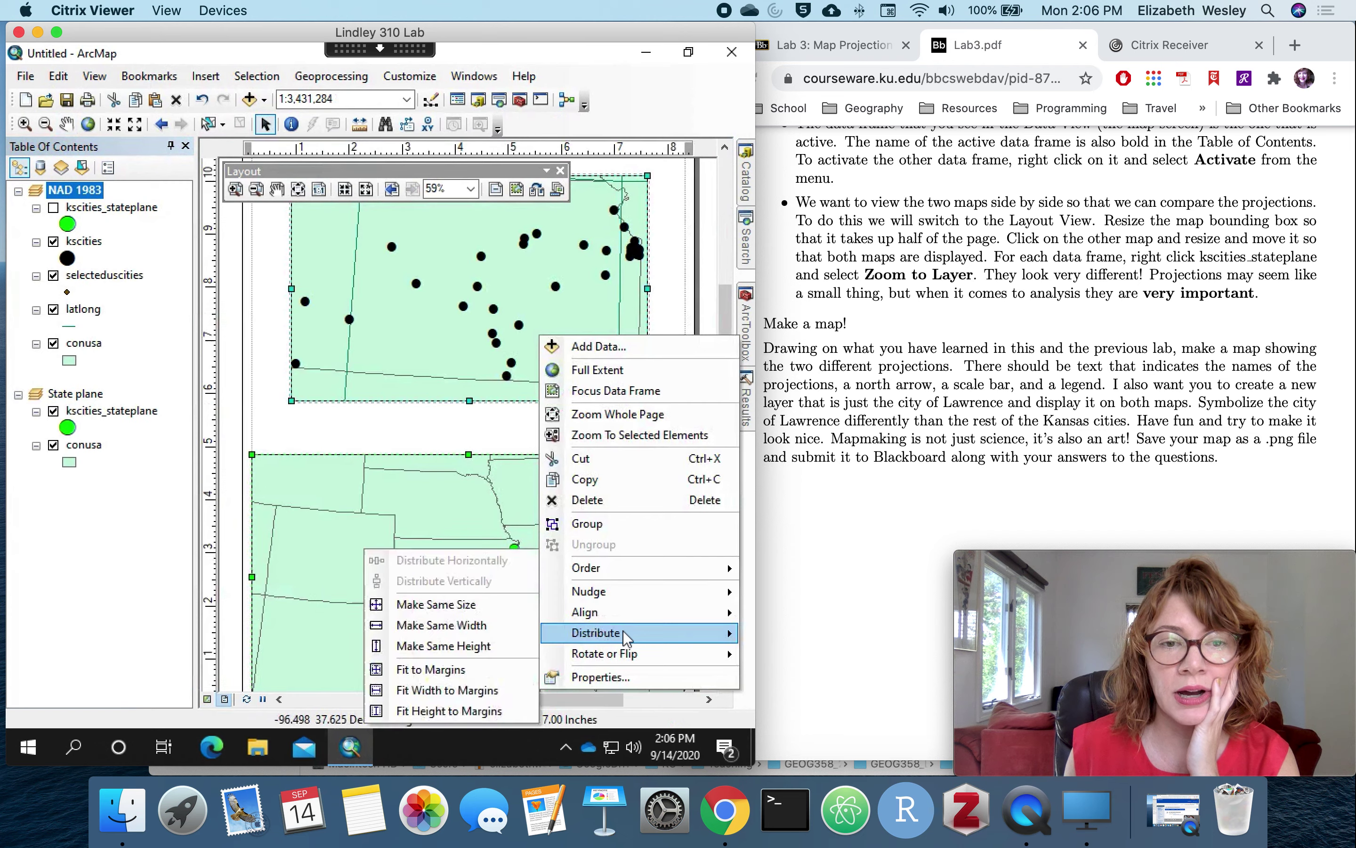
left_click(470, 611)
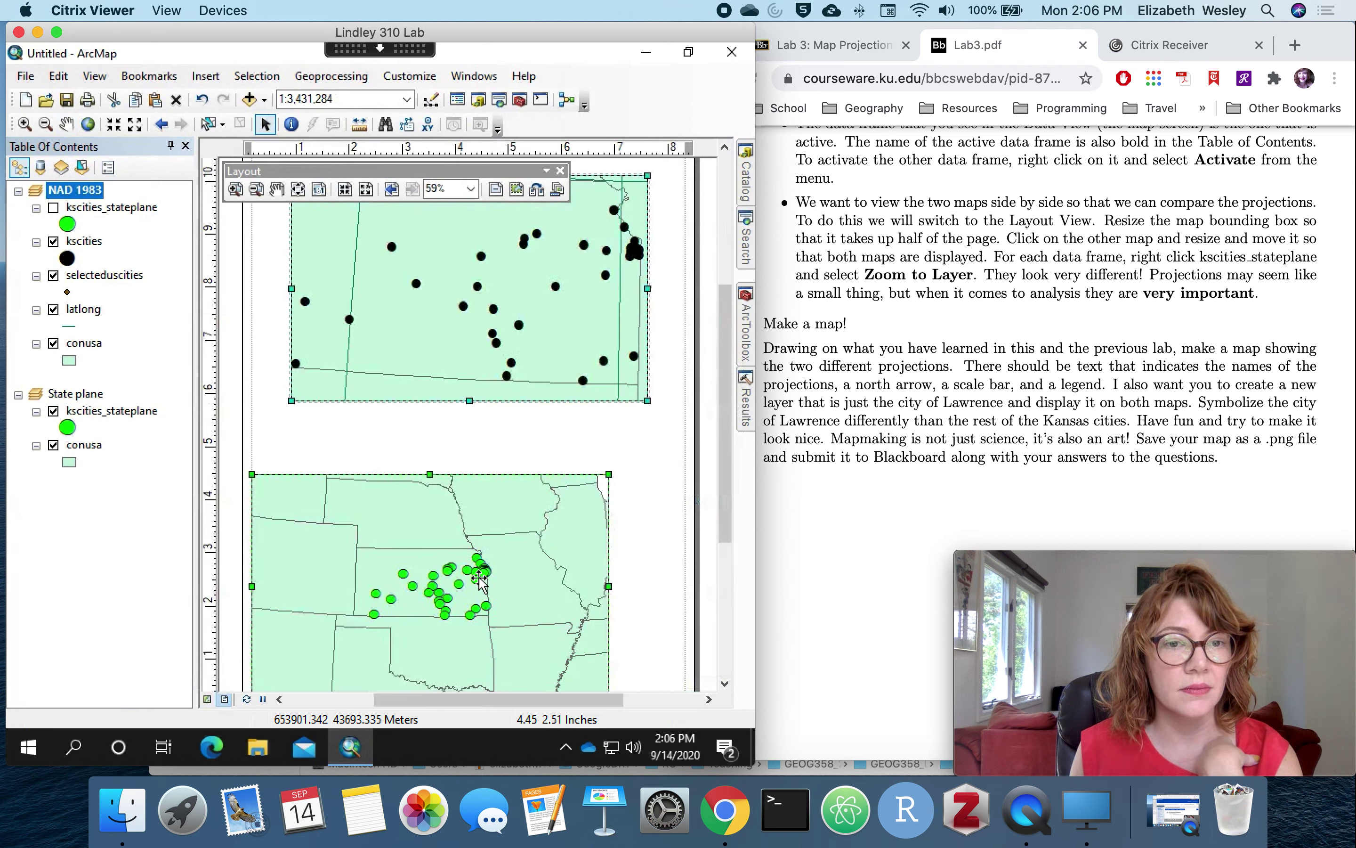
Step: Align the two data frames to each other's horizontal centre
right_click(501, 543)
mouse_move(563, 464)
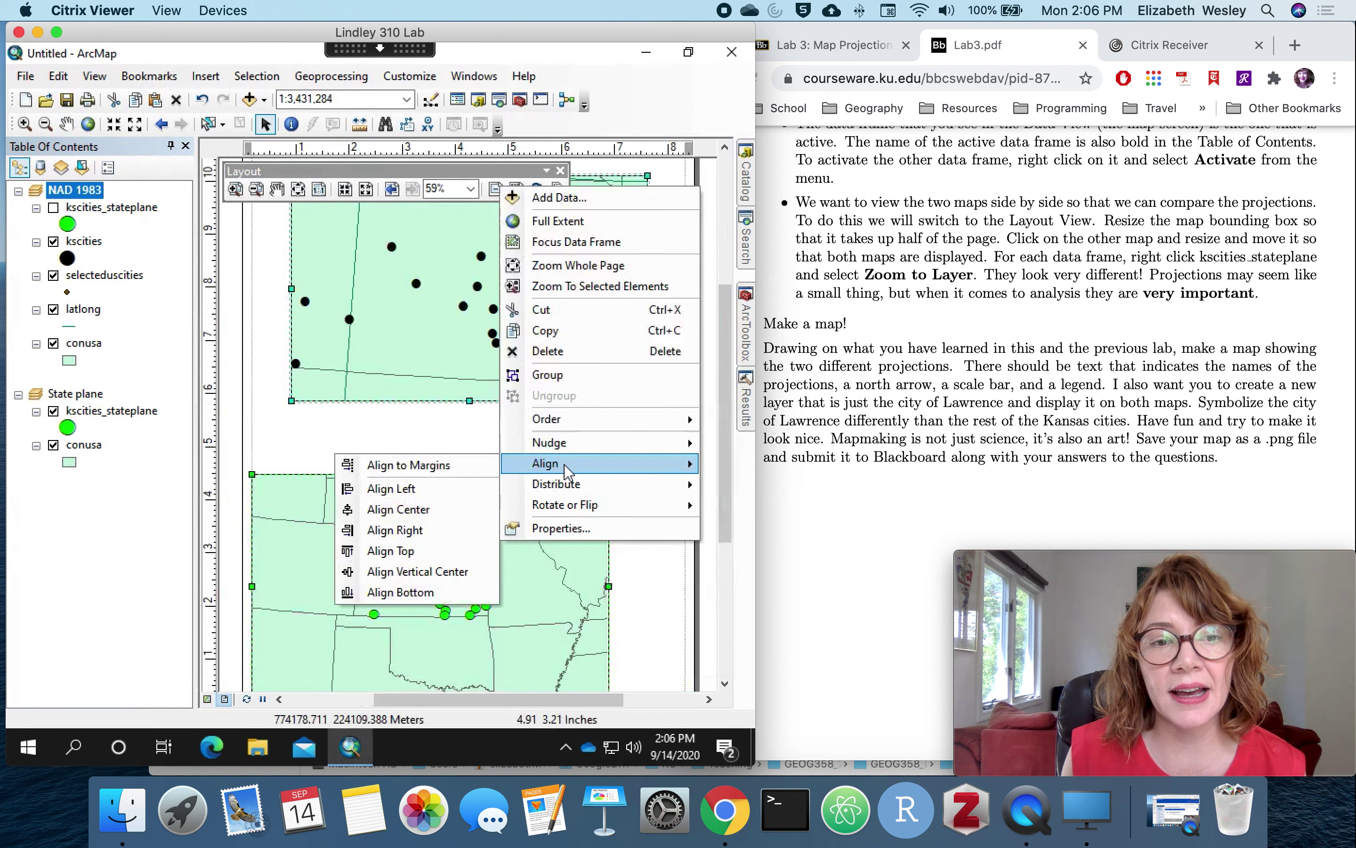
left_click(424, 510)
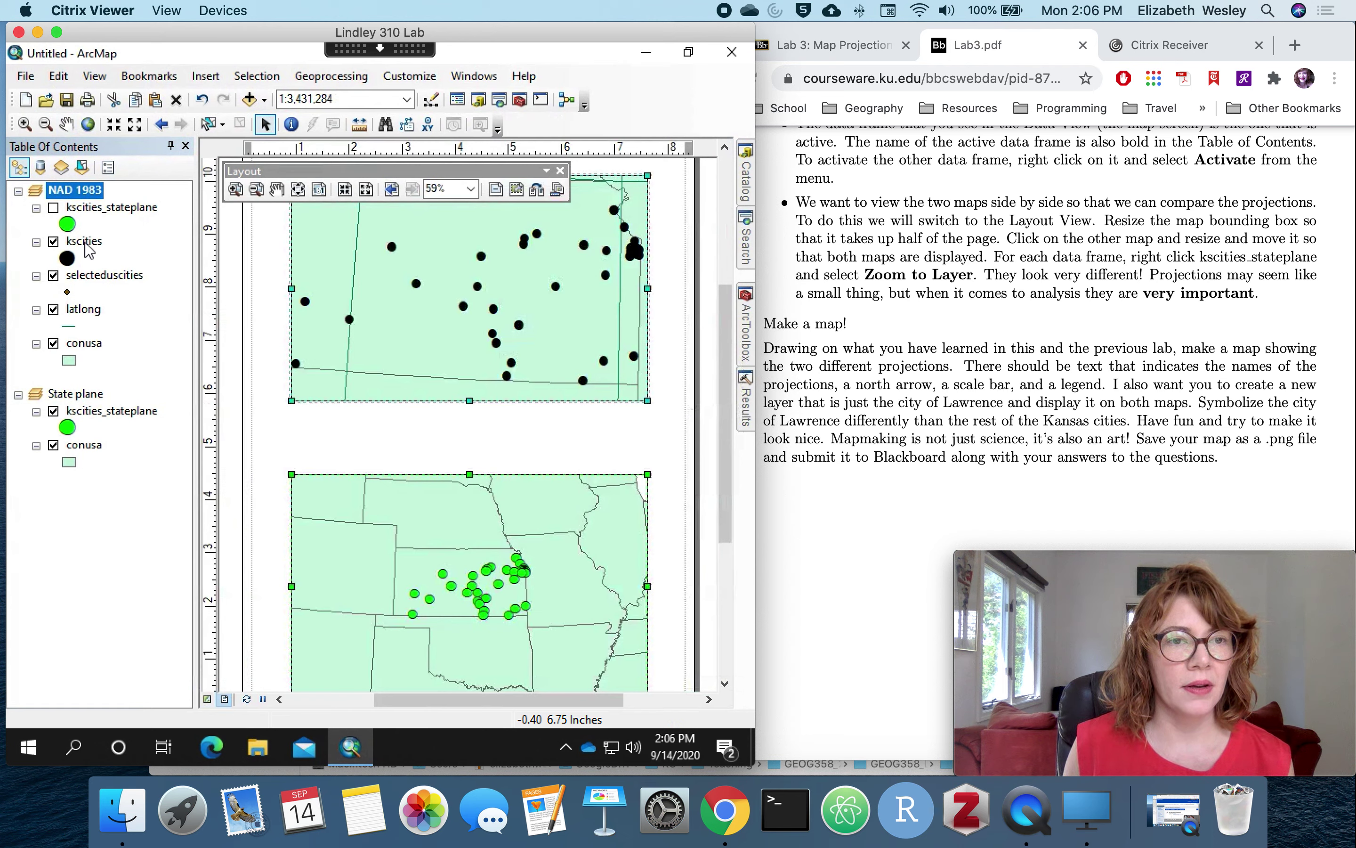
Step: Remove selecteduscities and zoom the NAD 1983 map to the kscities layer
right_click(112, 274)
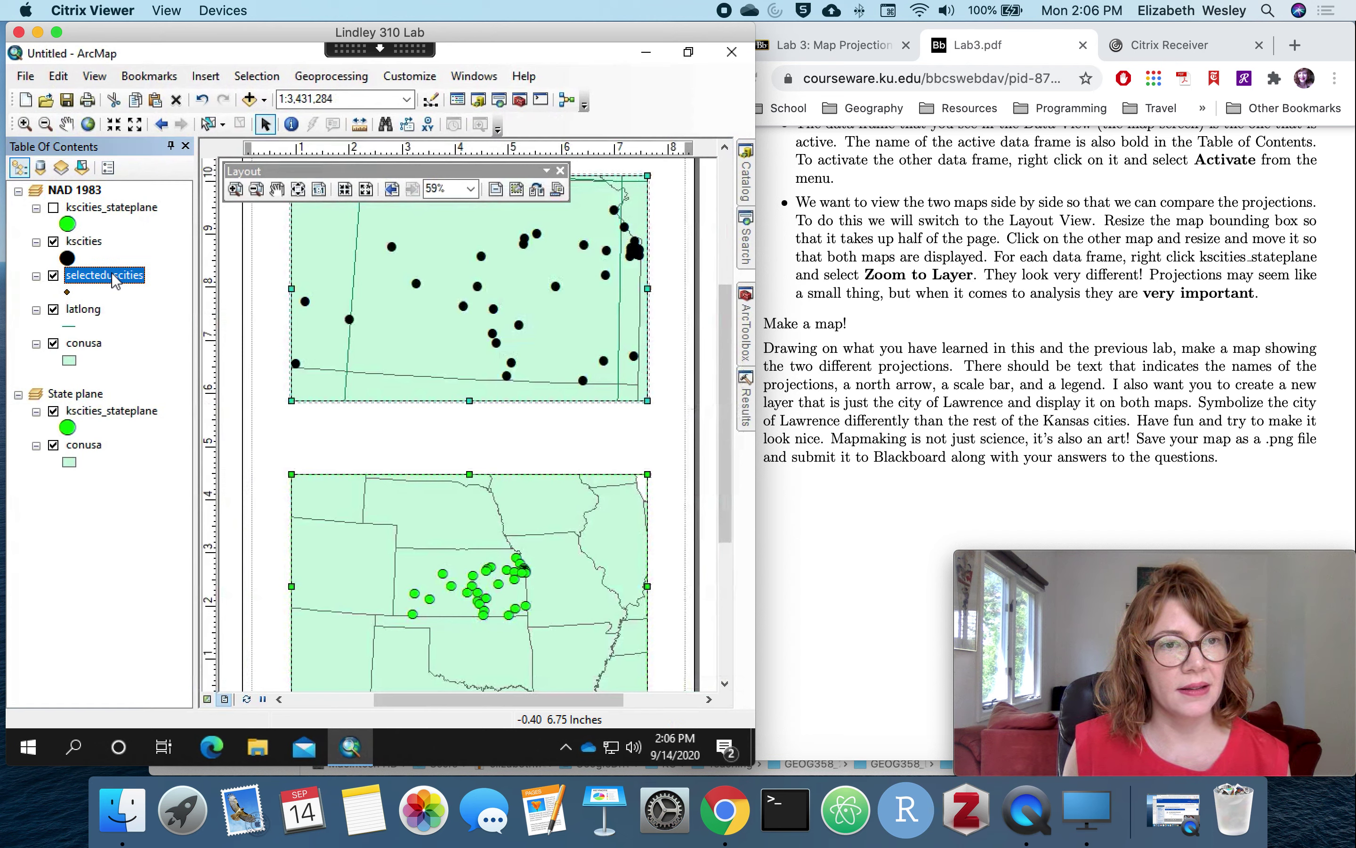
left_click(162, 305)
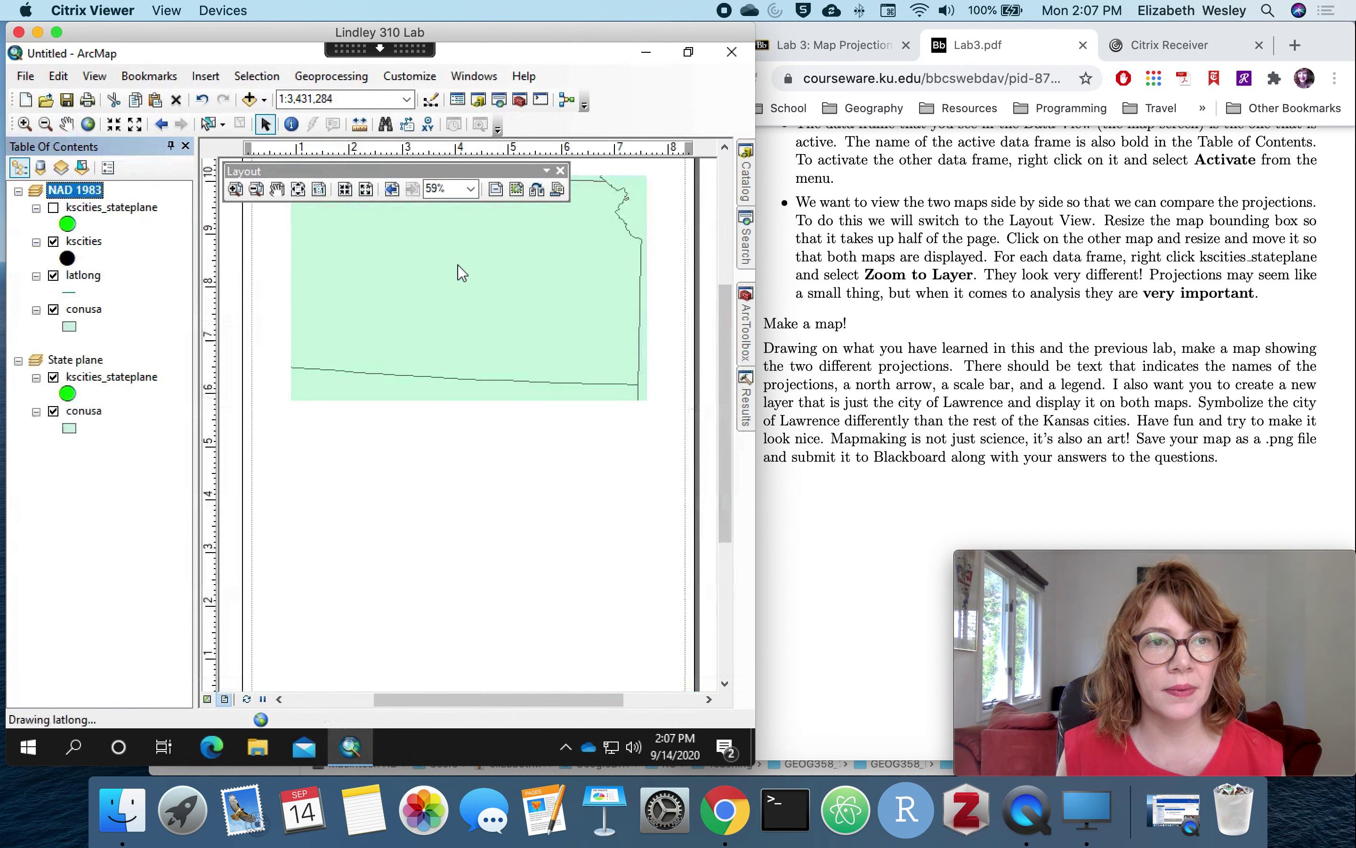
left_click(83, 242)
right_click(84, 248)
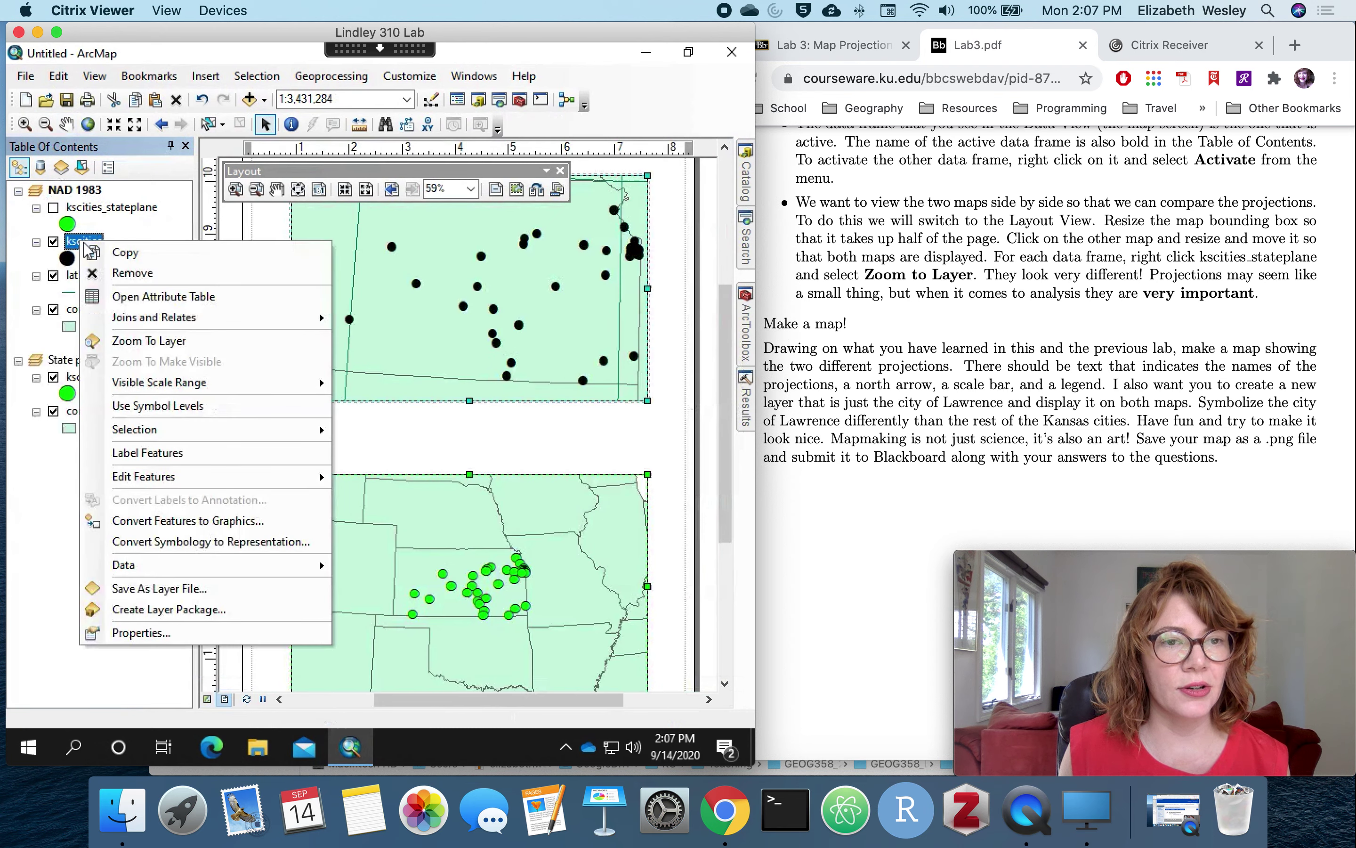
left_click(164, 341)
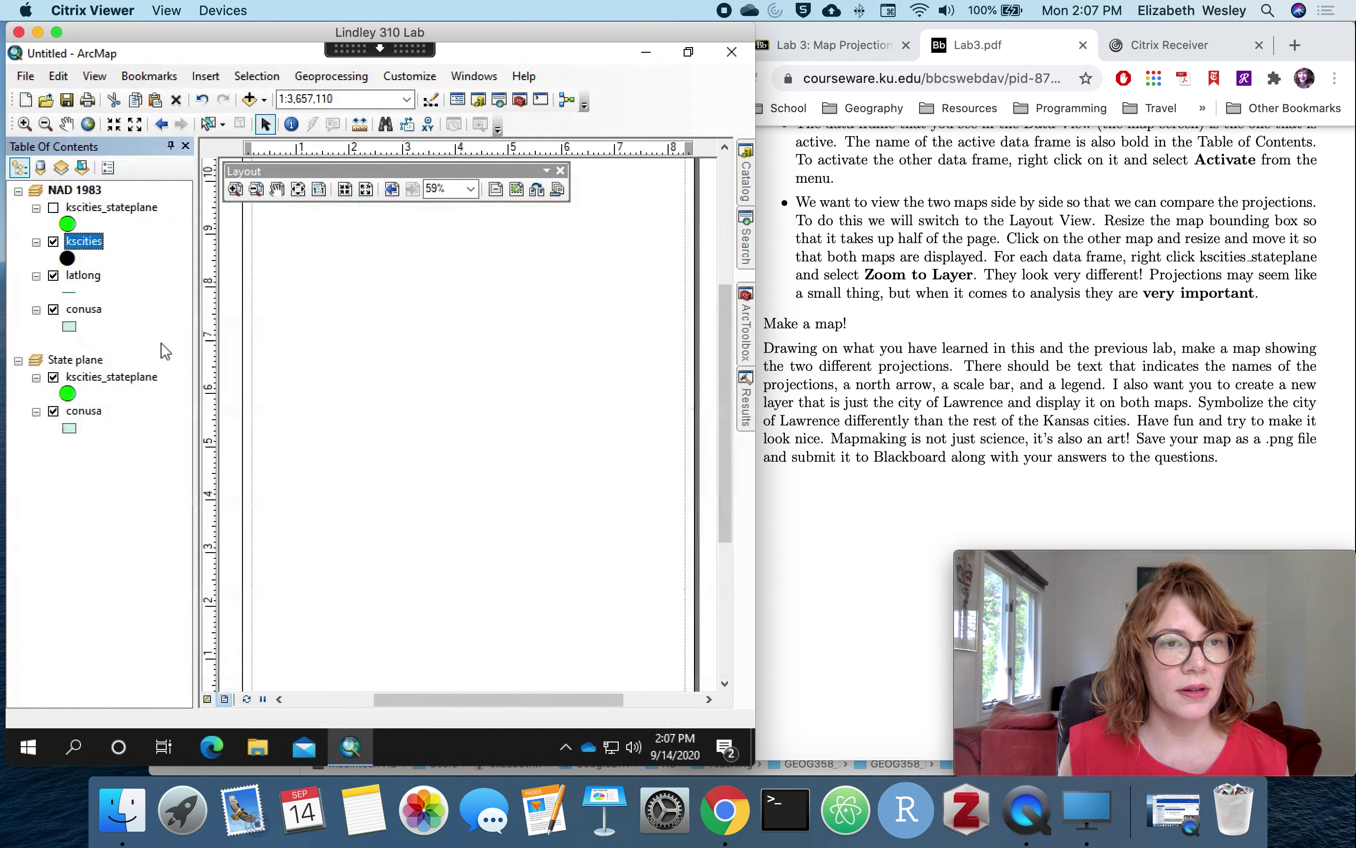
Step: Zoom the State plane map to kscities_stateplane and remove the latlong layer
left_click(104, 380)
right_click(104, 380)
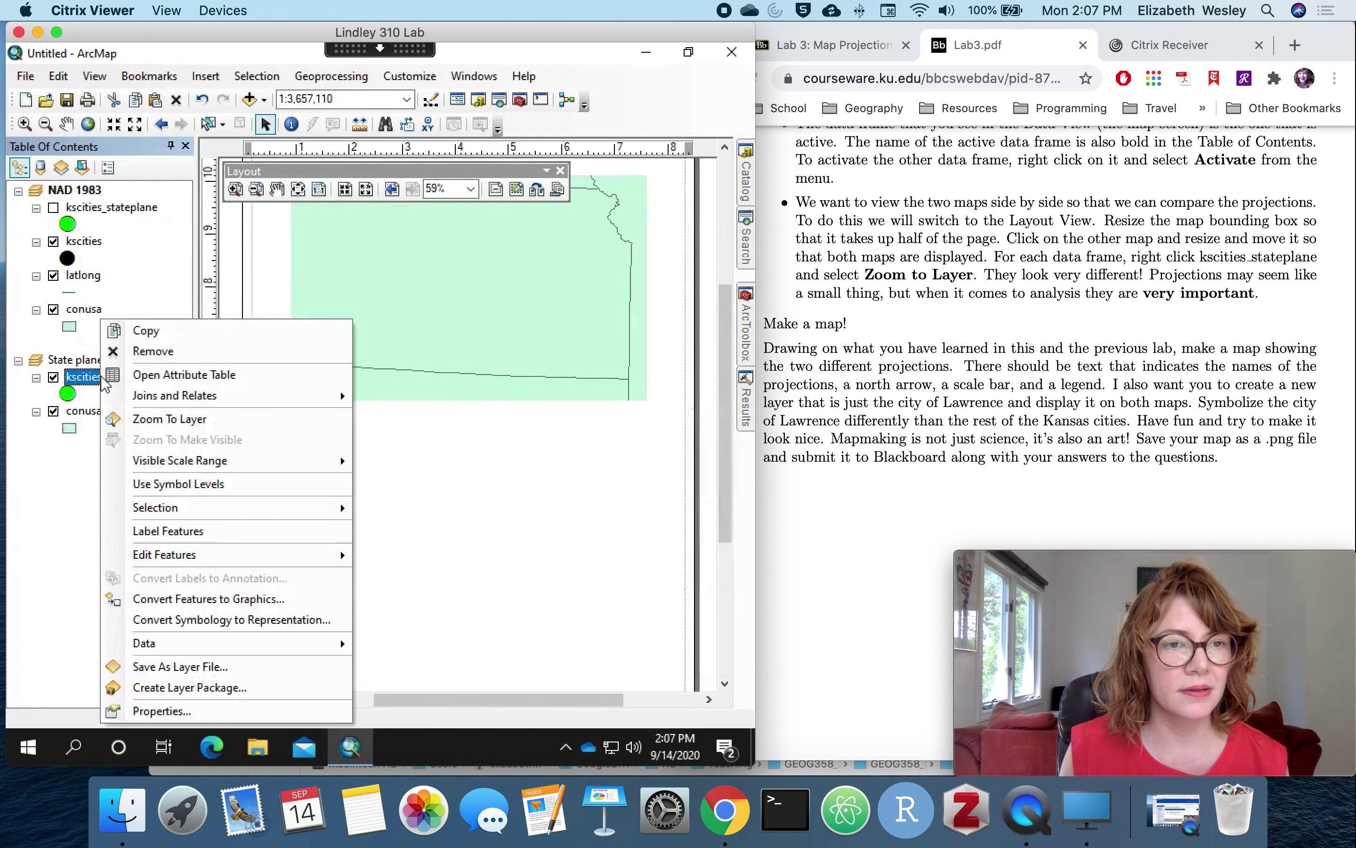
left_click(161, 421)
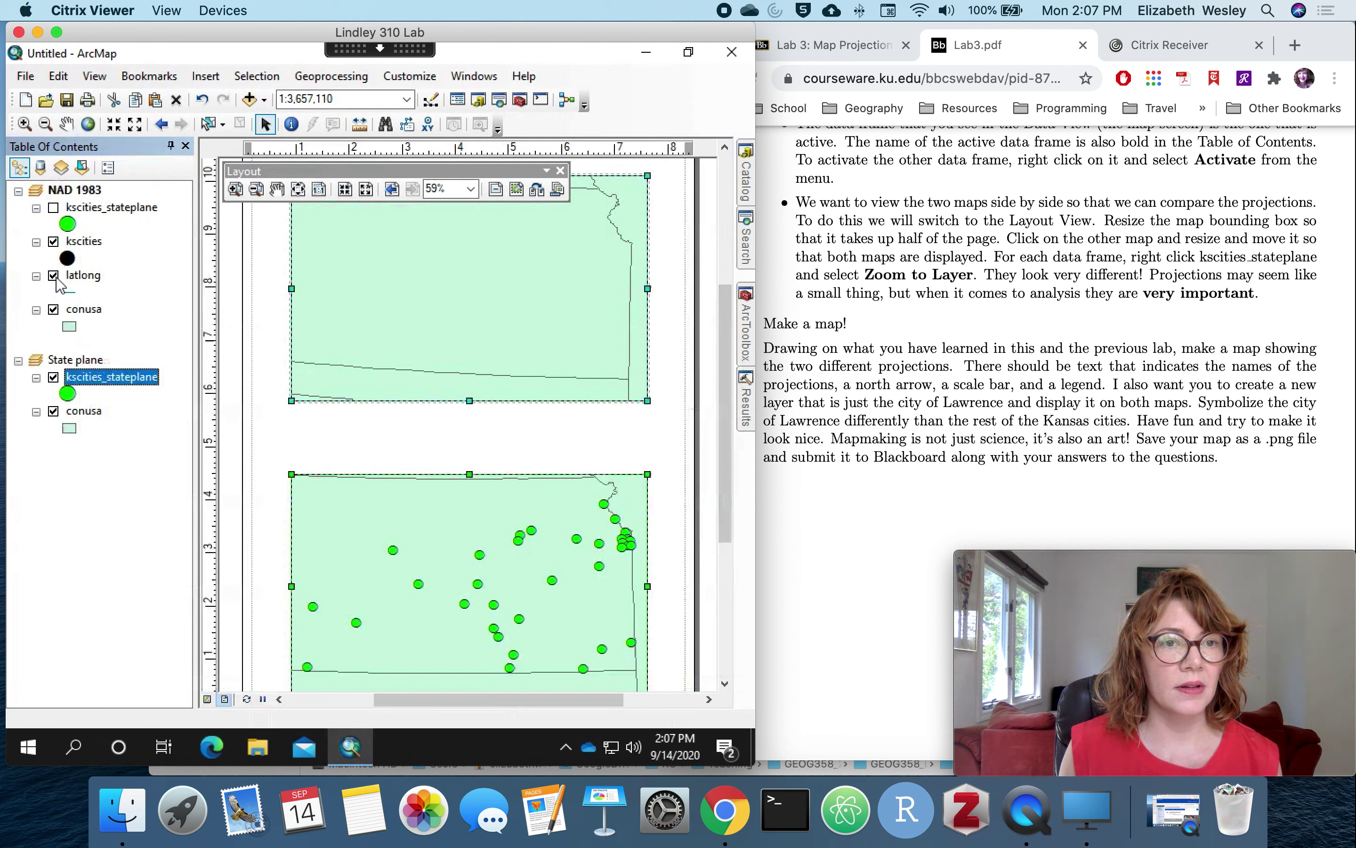
left_click(89, 277)
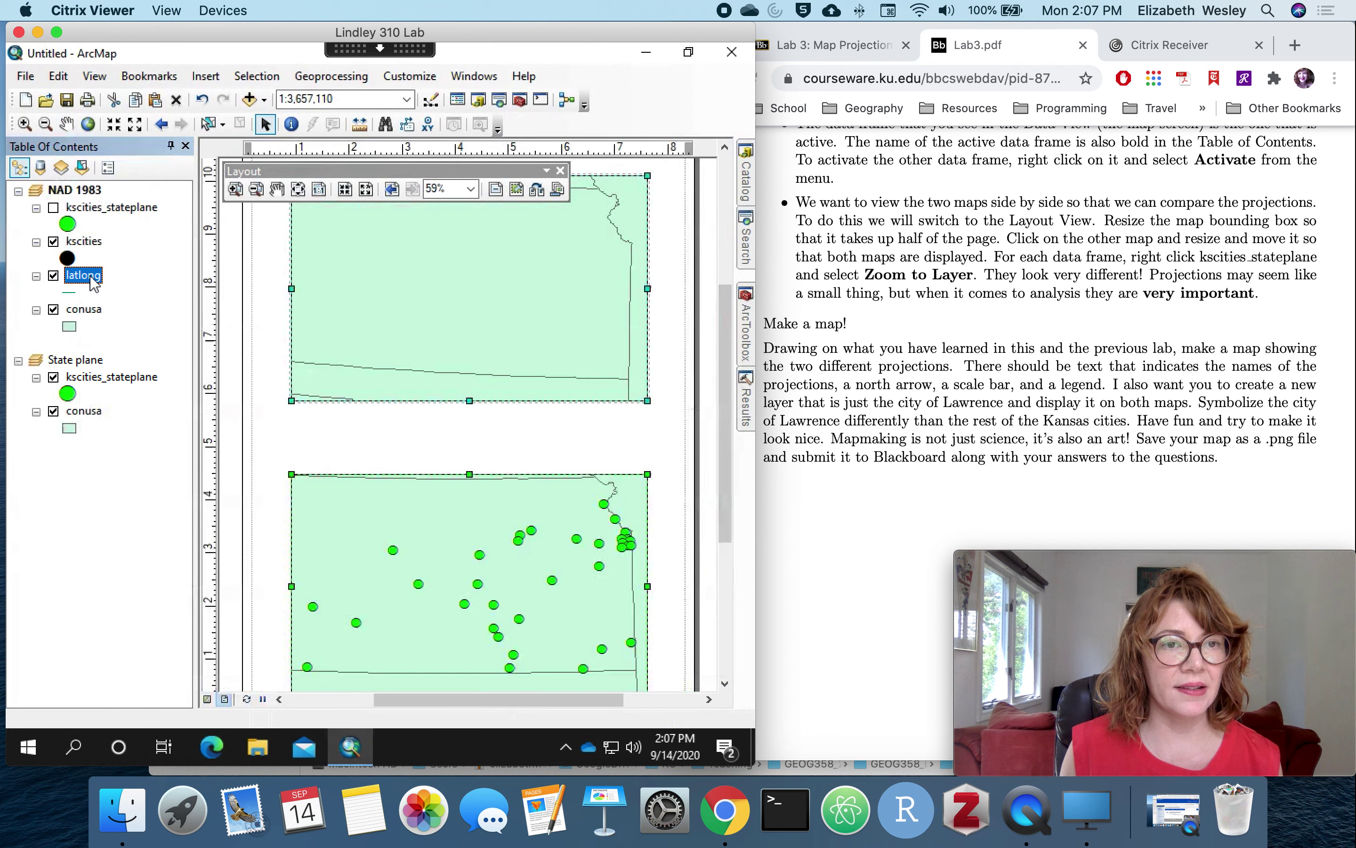
right_click(93, 283)
left_click(133, 306)
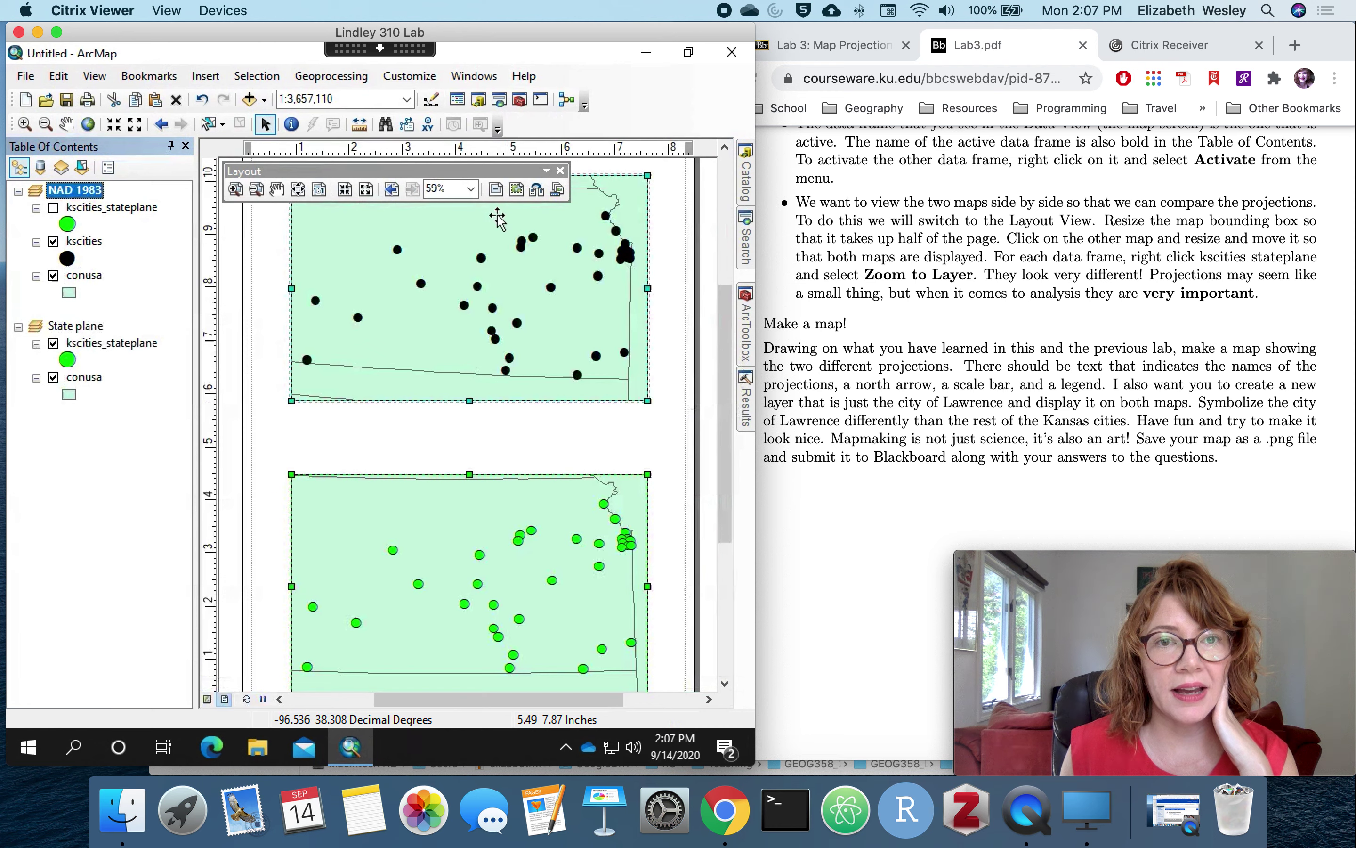
Step: Dock the floating Layout toolbar with the other toolbars and select the kscities layer
left_click_drag(481, 168, 480, 134)
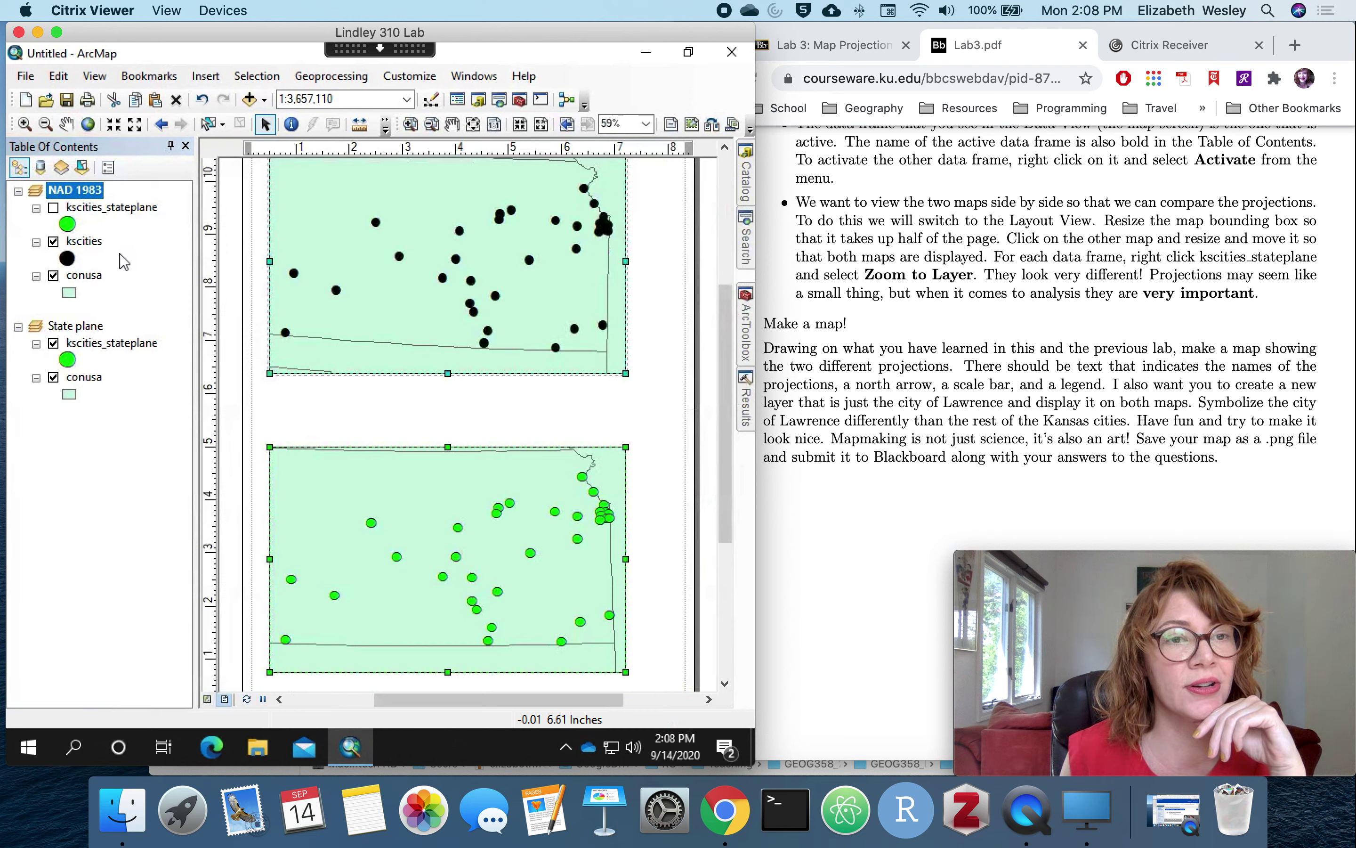
left_click(89, 246)
Step: In the kscities attribute table, sort by CITY_NAME and select the Lawrence record
right_click(89, 245)
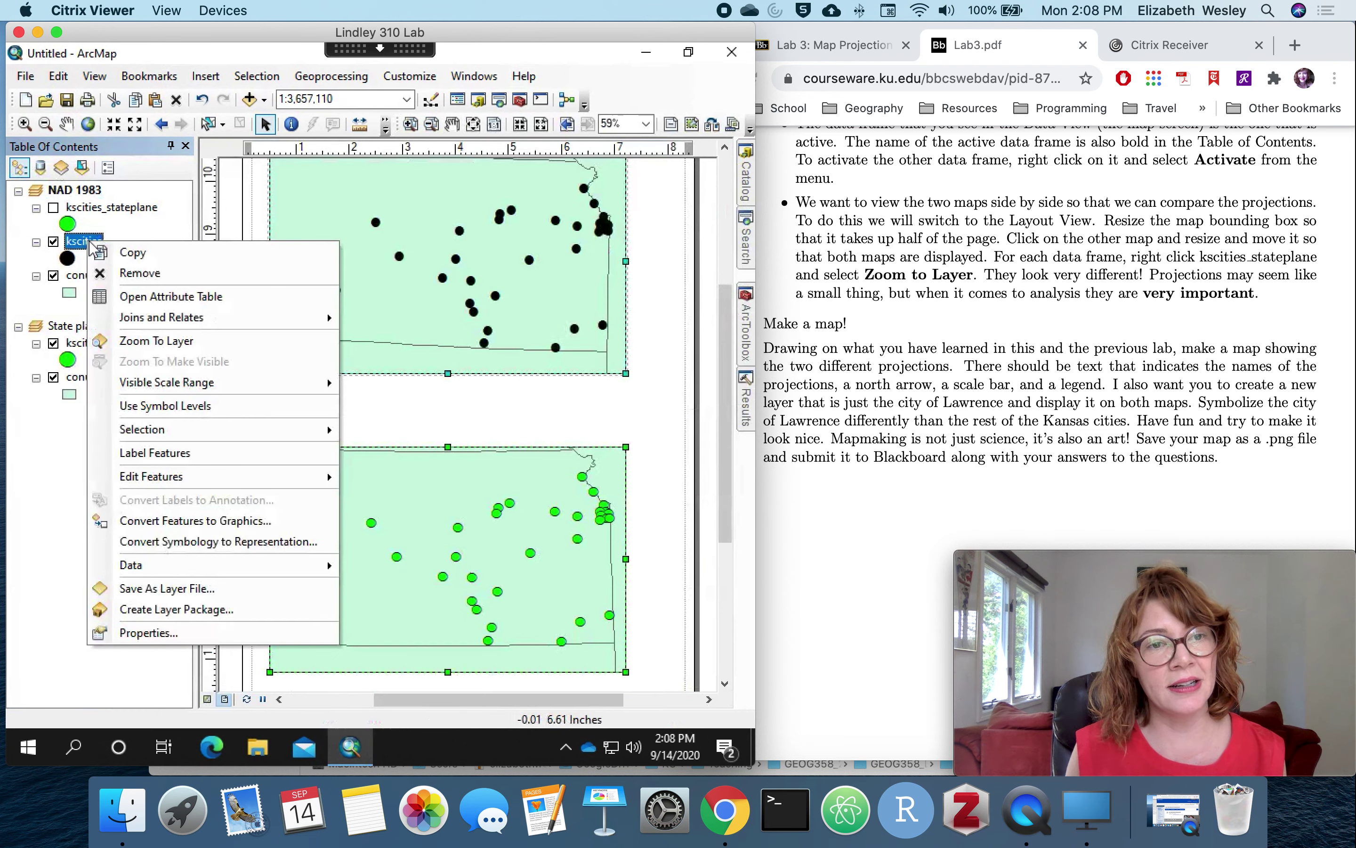
left_click(200, 303)
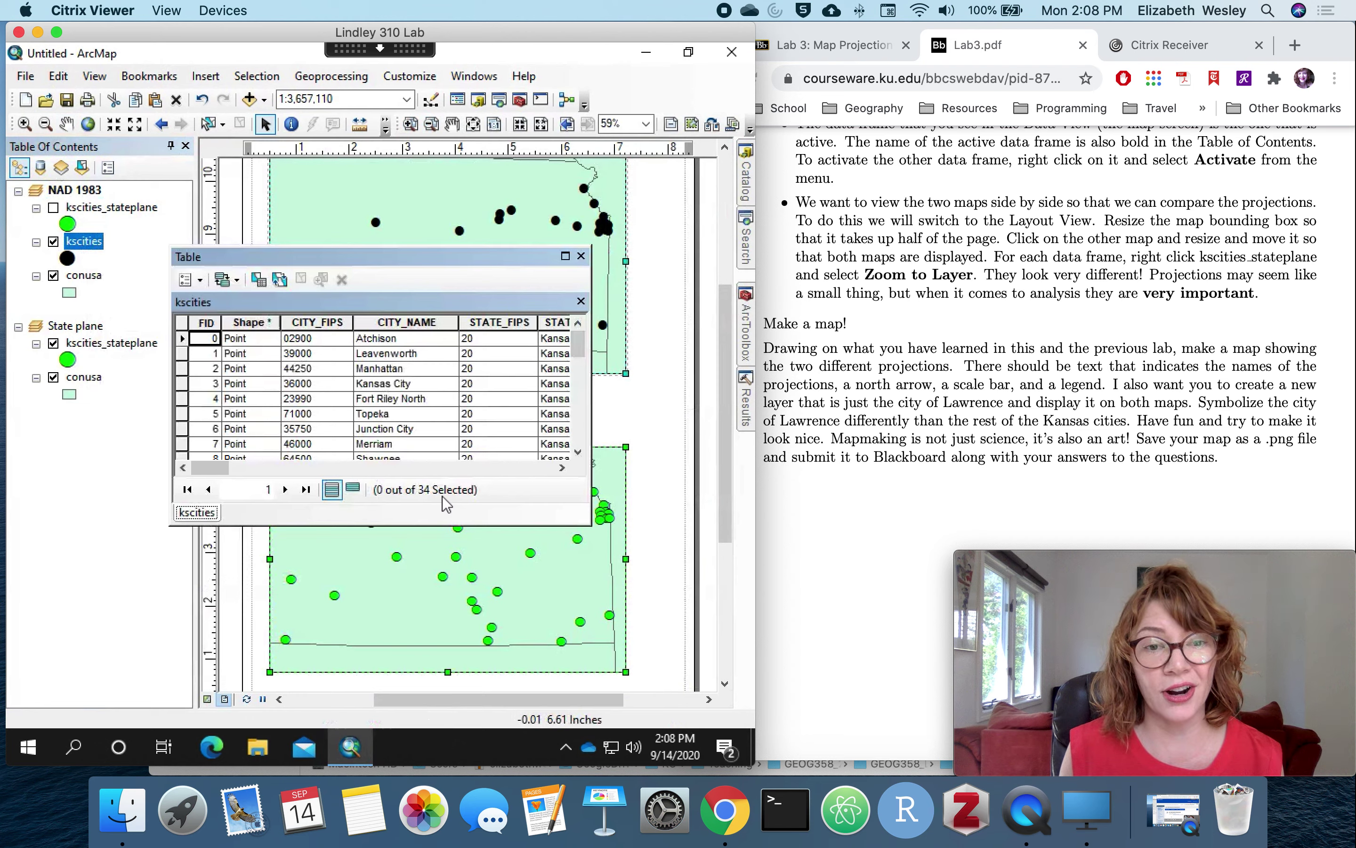
left_click(413, 321)
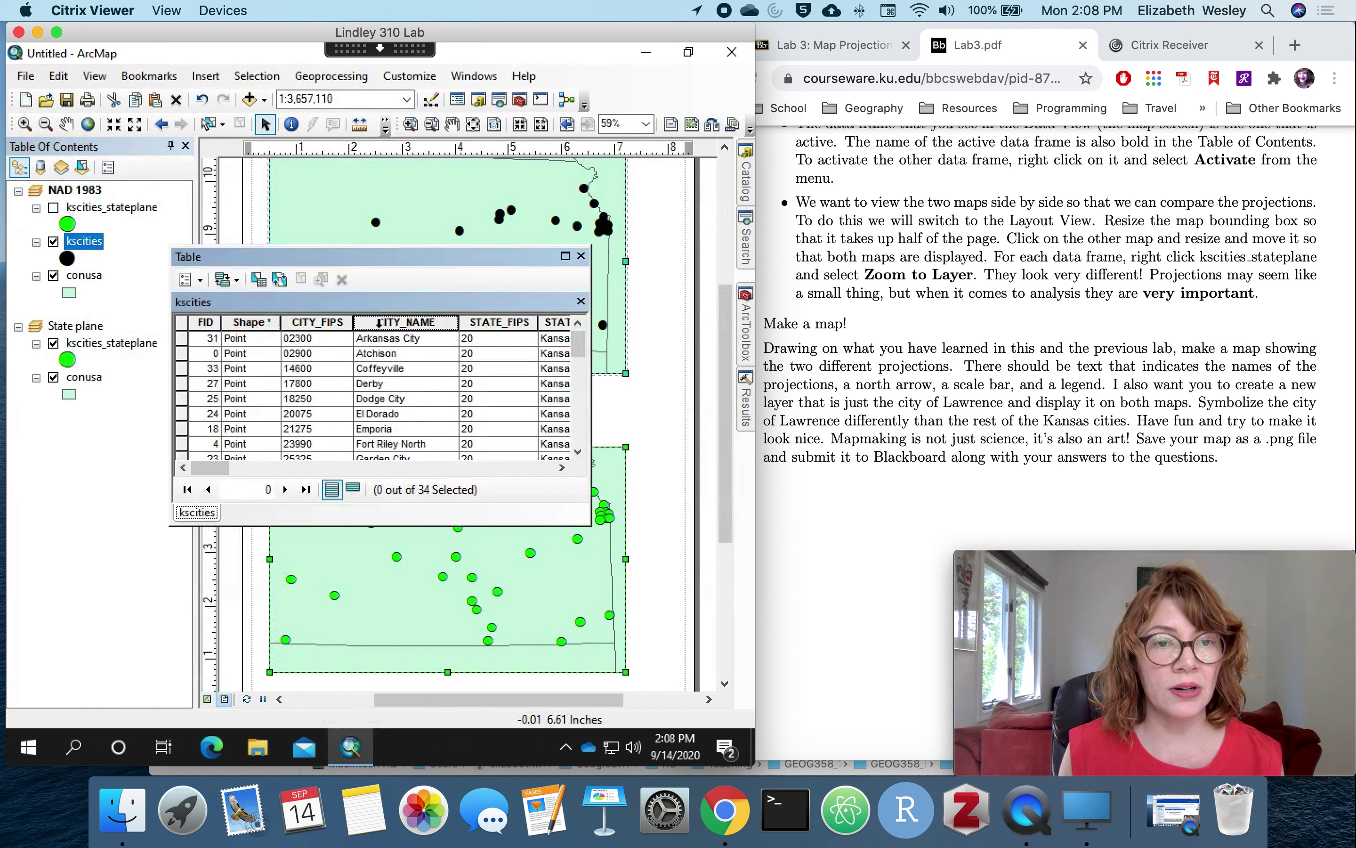
left_click(578, 451)
left_click(578, 451)
left_click(578, 451)
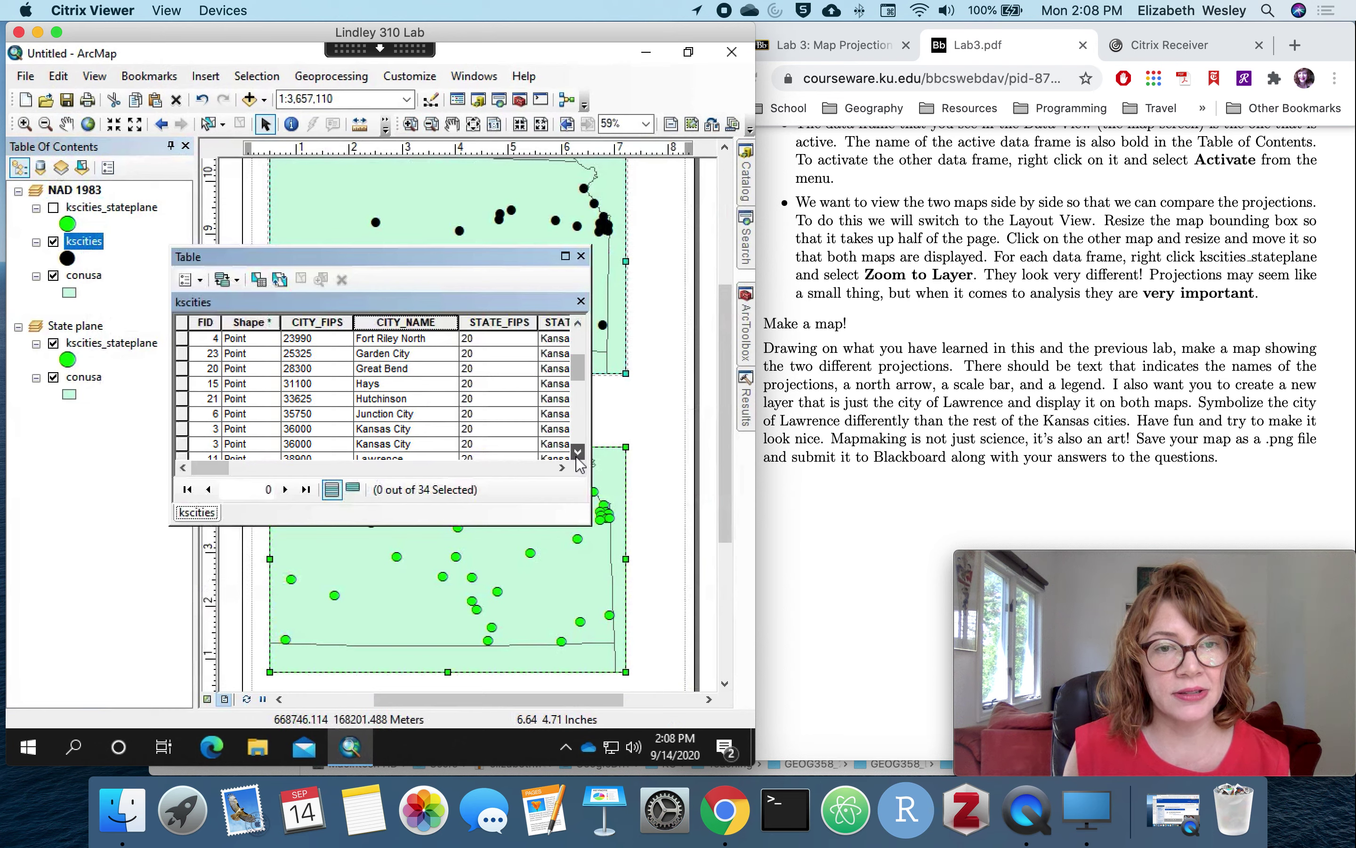
left_click(578, 451)
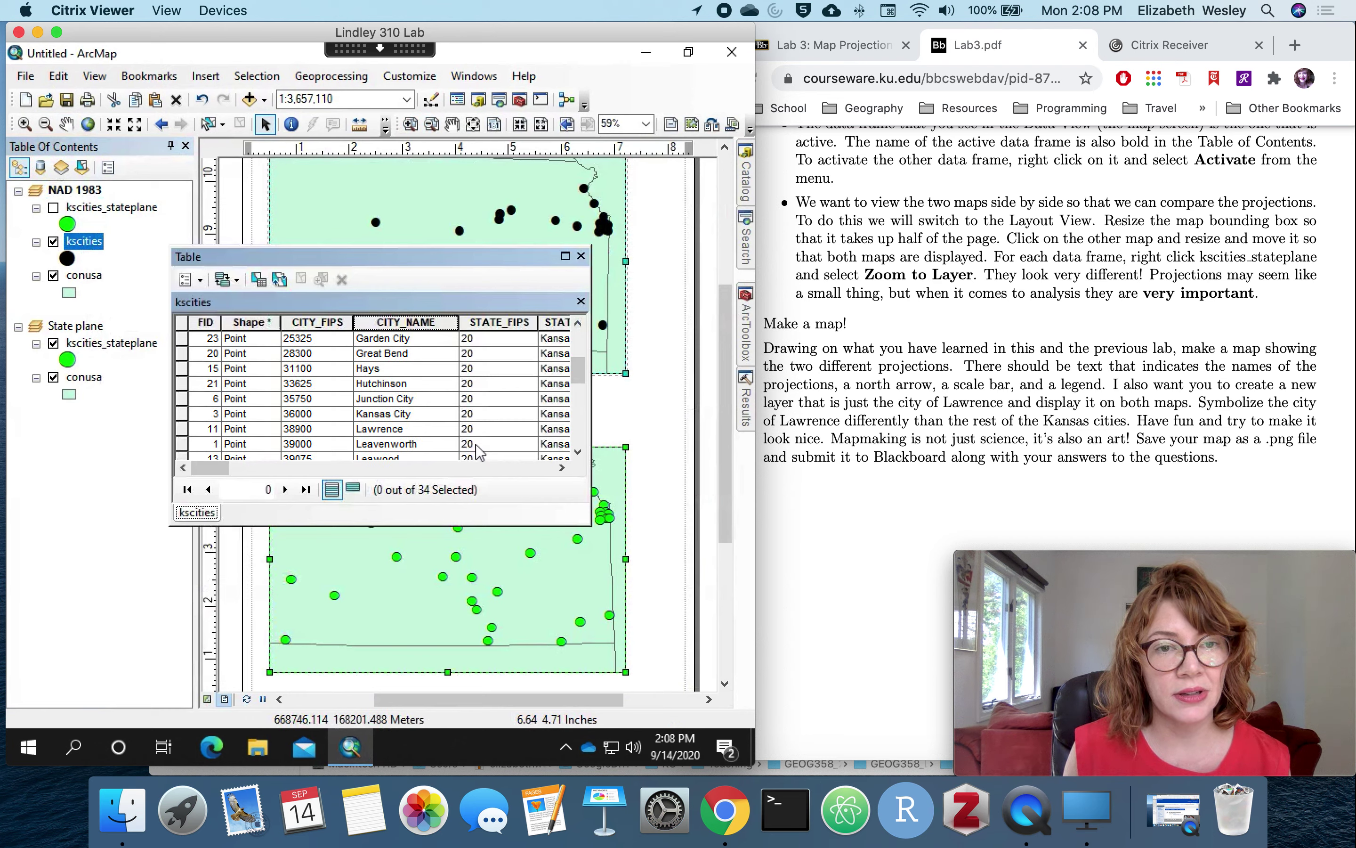
left_click(183, 429)
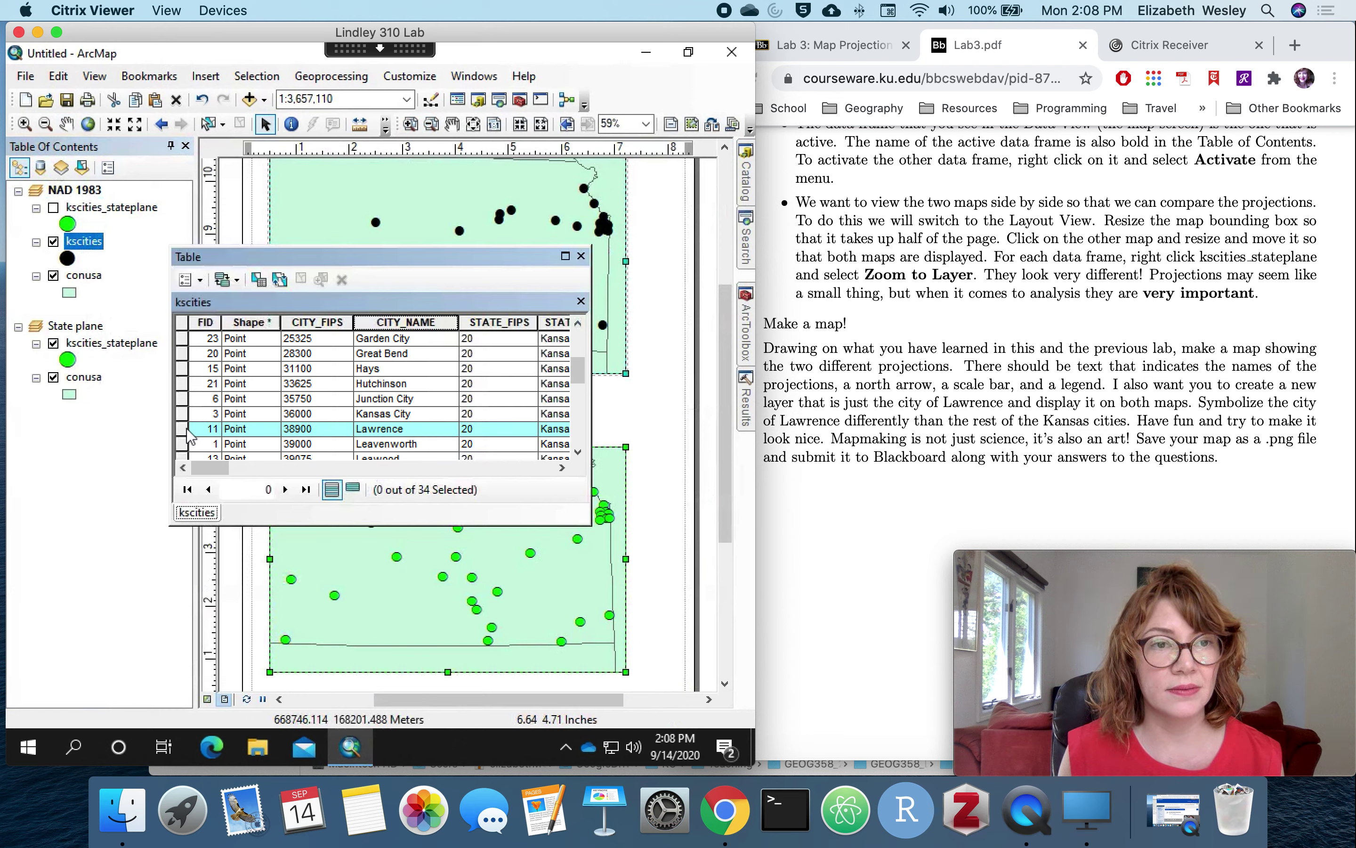
Step: Create a kscities selection layer from Lawrence, then clear the selected features
left_click(581, 256)
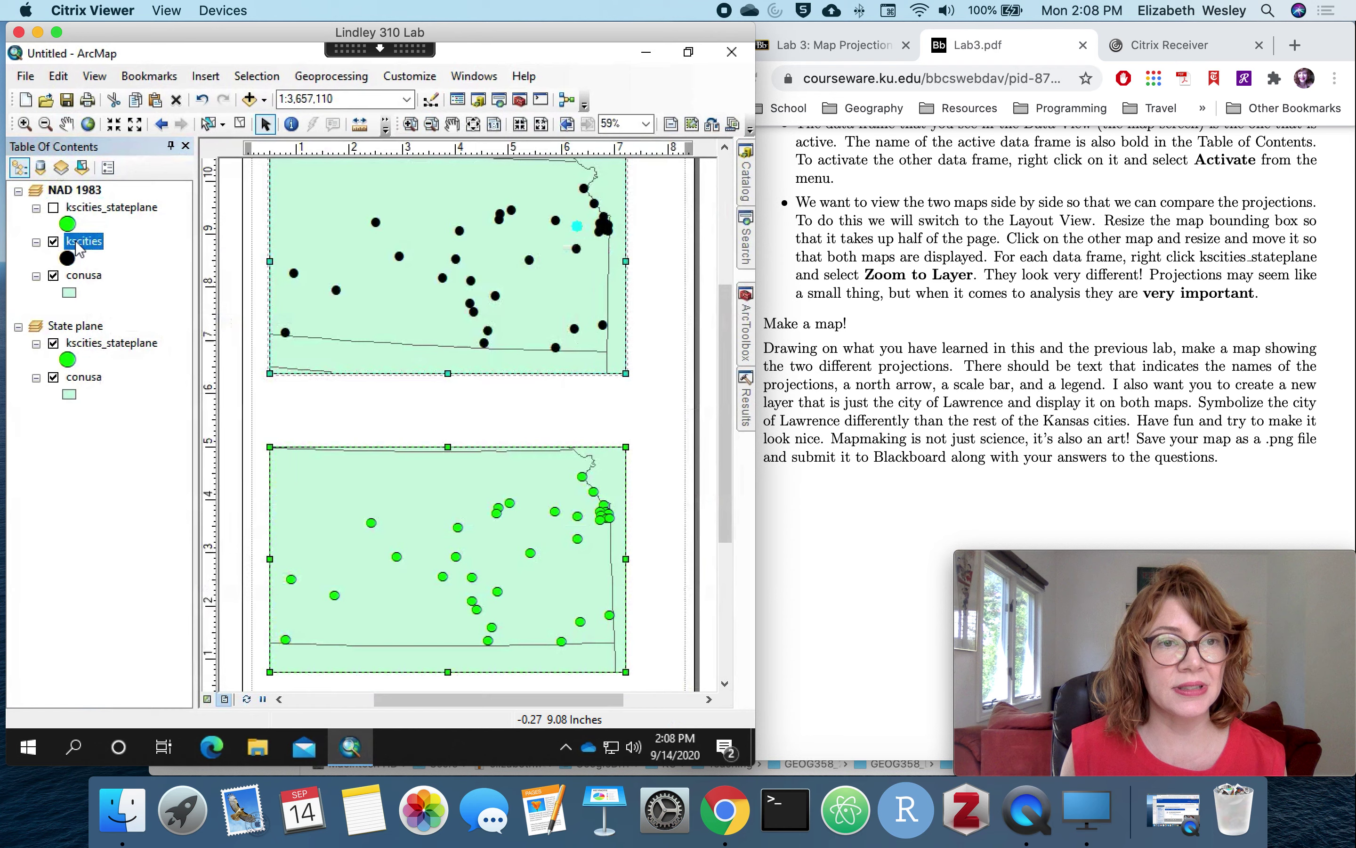
right_click(82, 247)
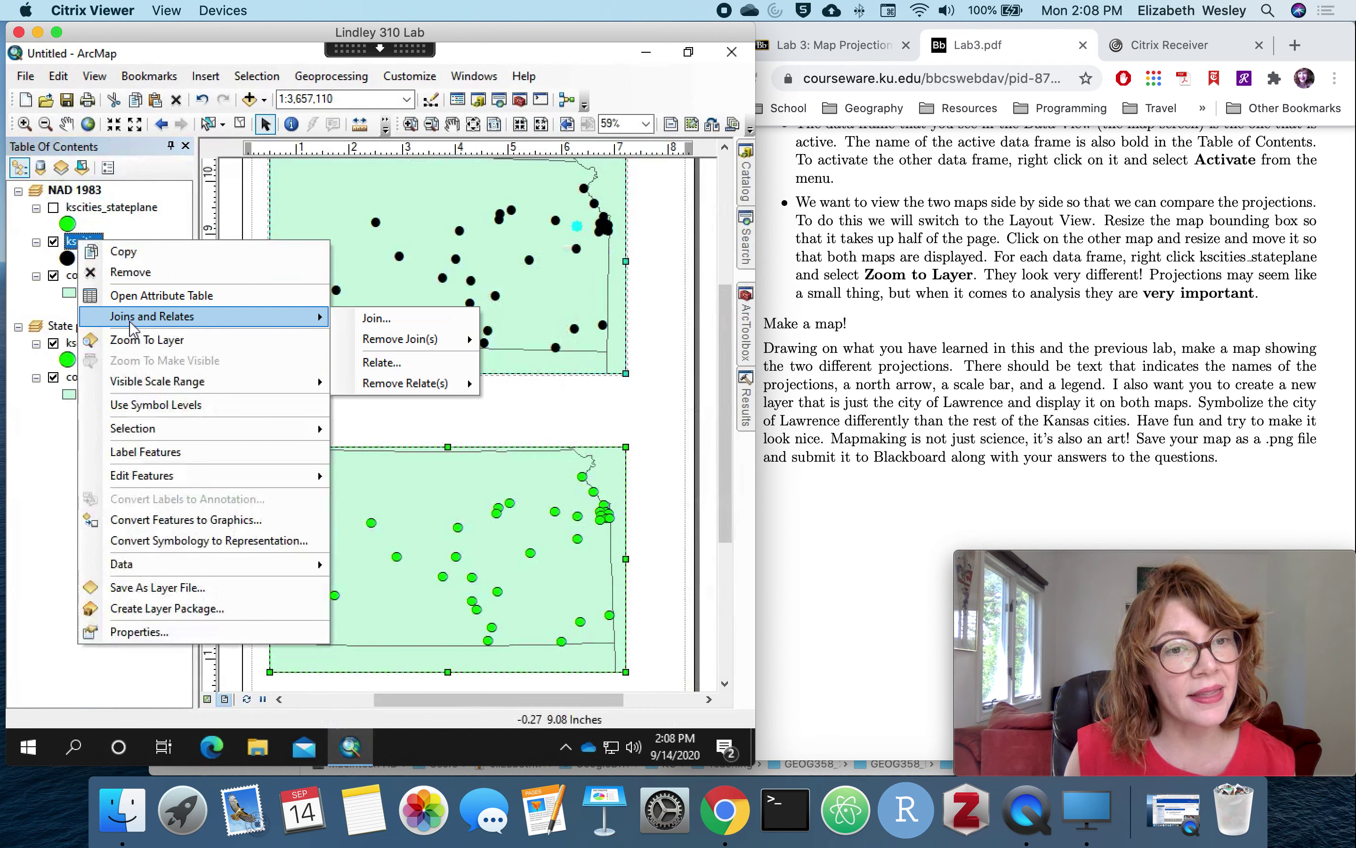
mouse_move(196, 430)
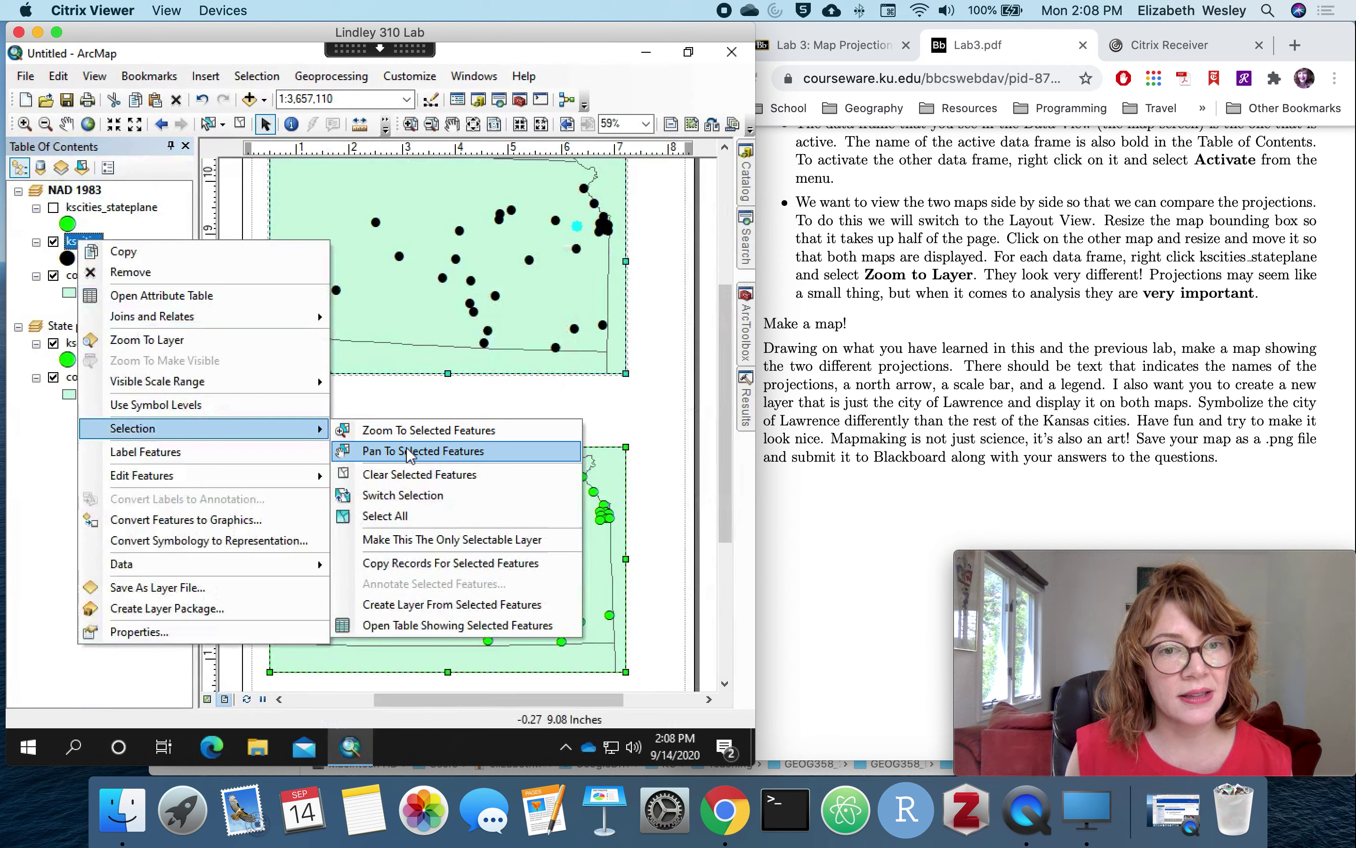
left_click(429, 604)
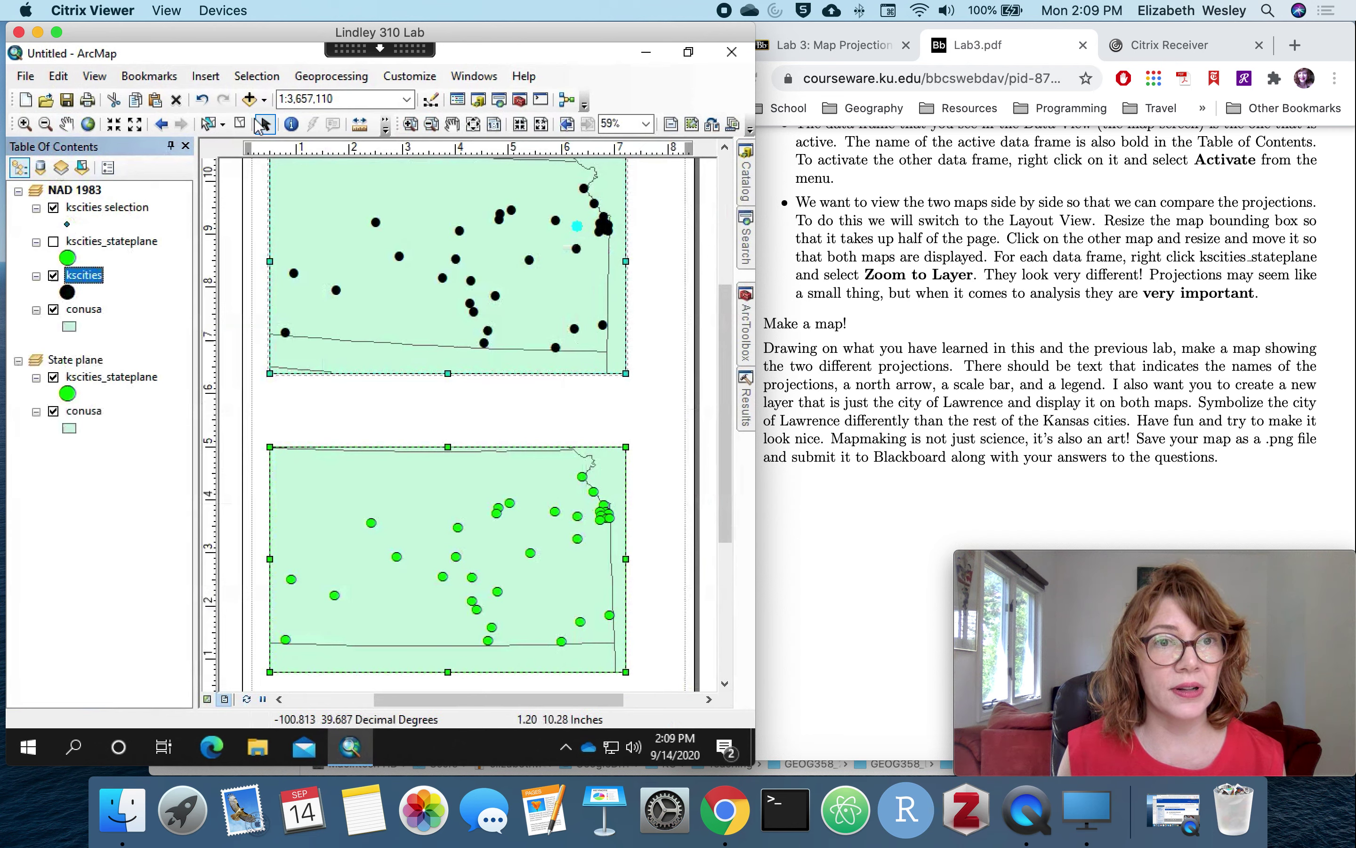
left_click(241, 124)
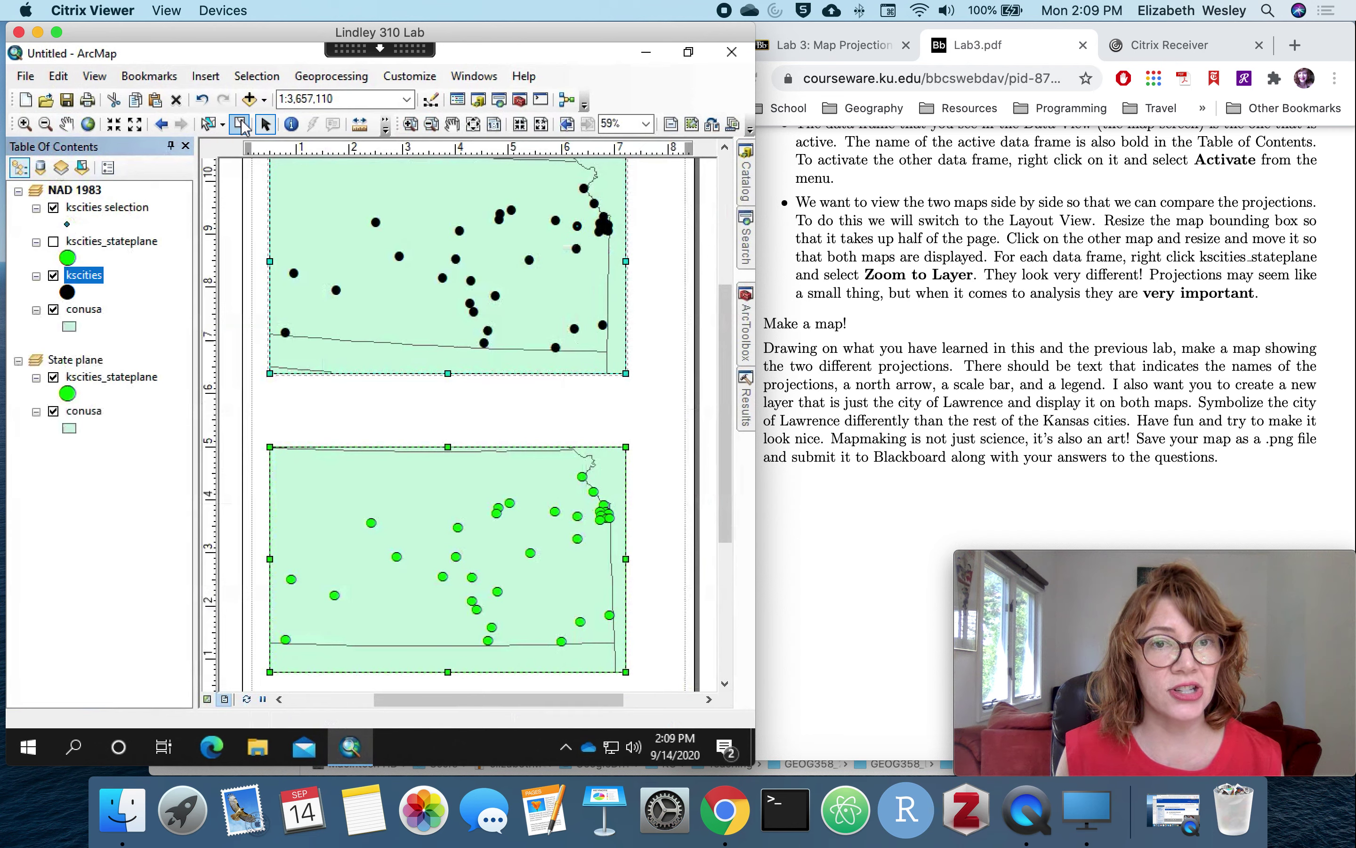
Step: Give the kscities selection layer a red Star 3 symbol
left_click(67, 225)
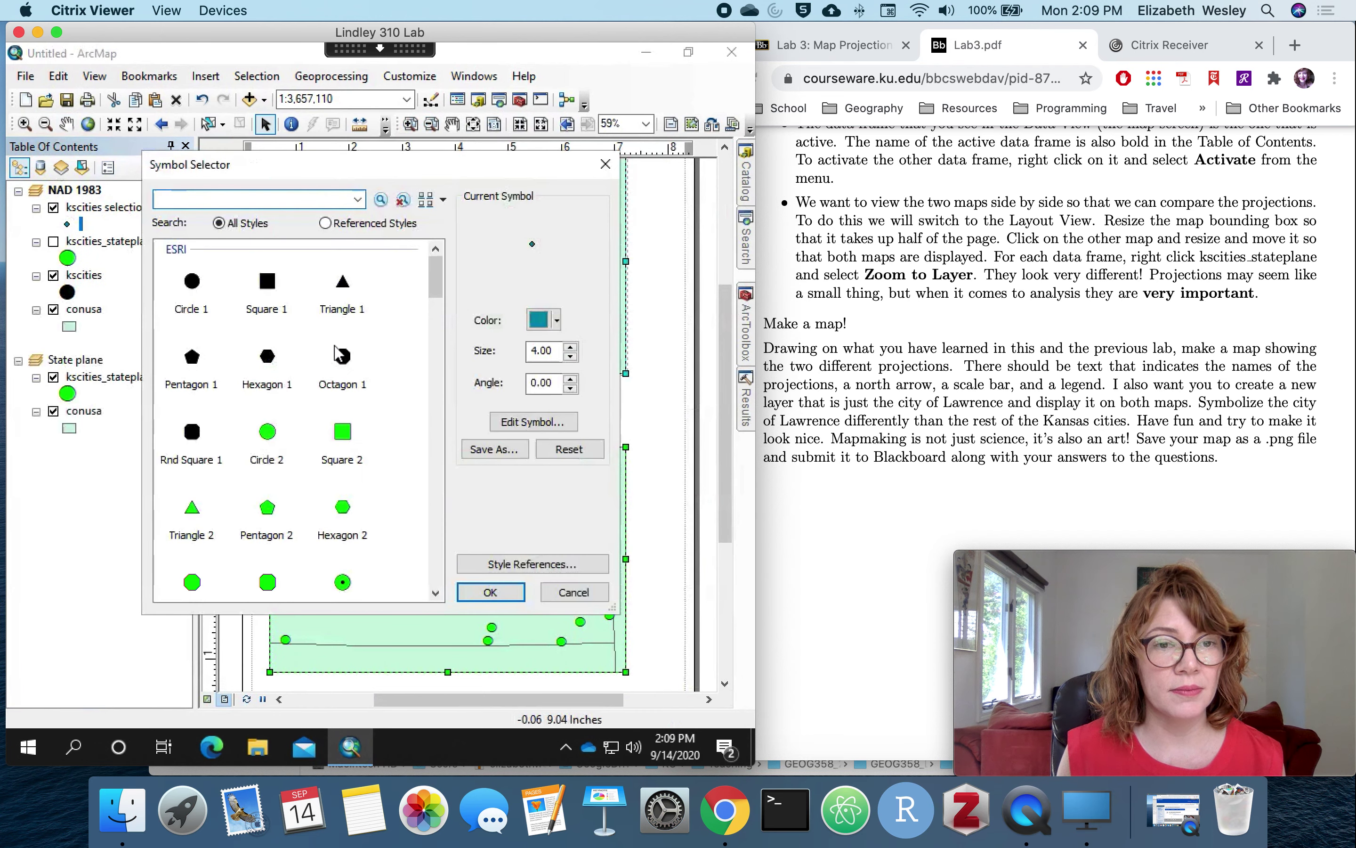
left_click_drag(436, 595, 436, 595)
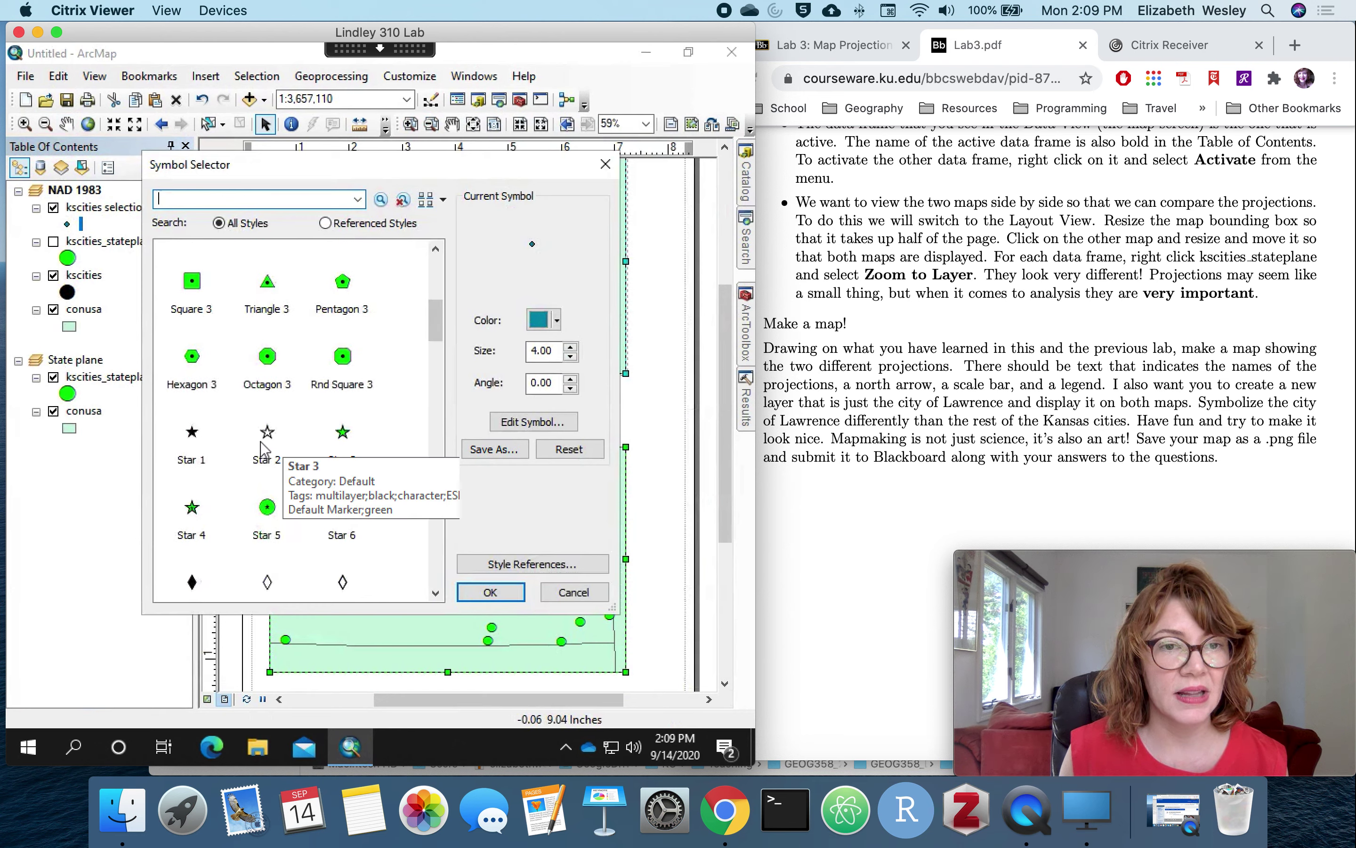
left_click(348, 433)
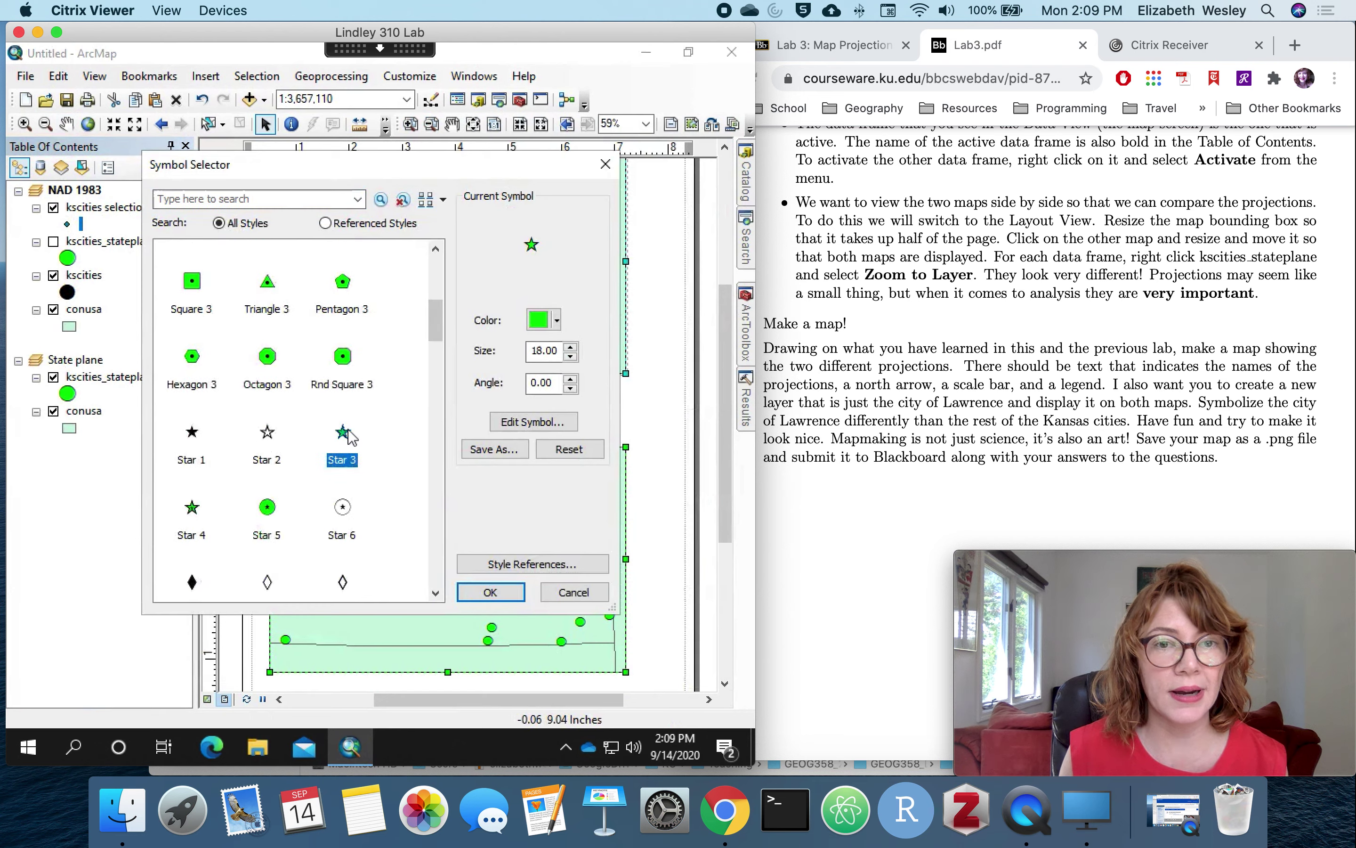
left_click(555, 320)
left_click(569, 399)
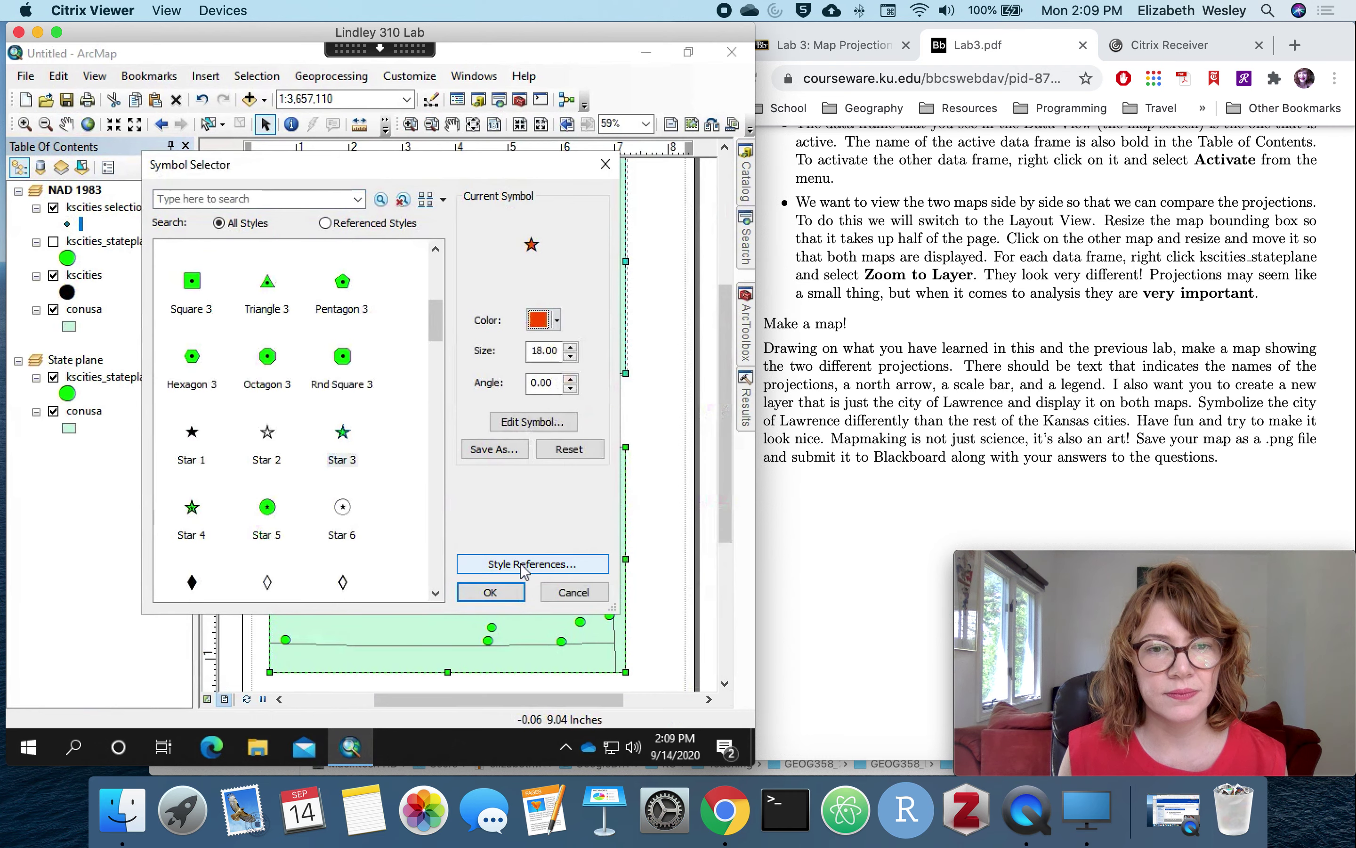
left_click(502, 592)
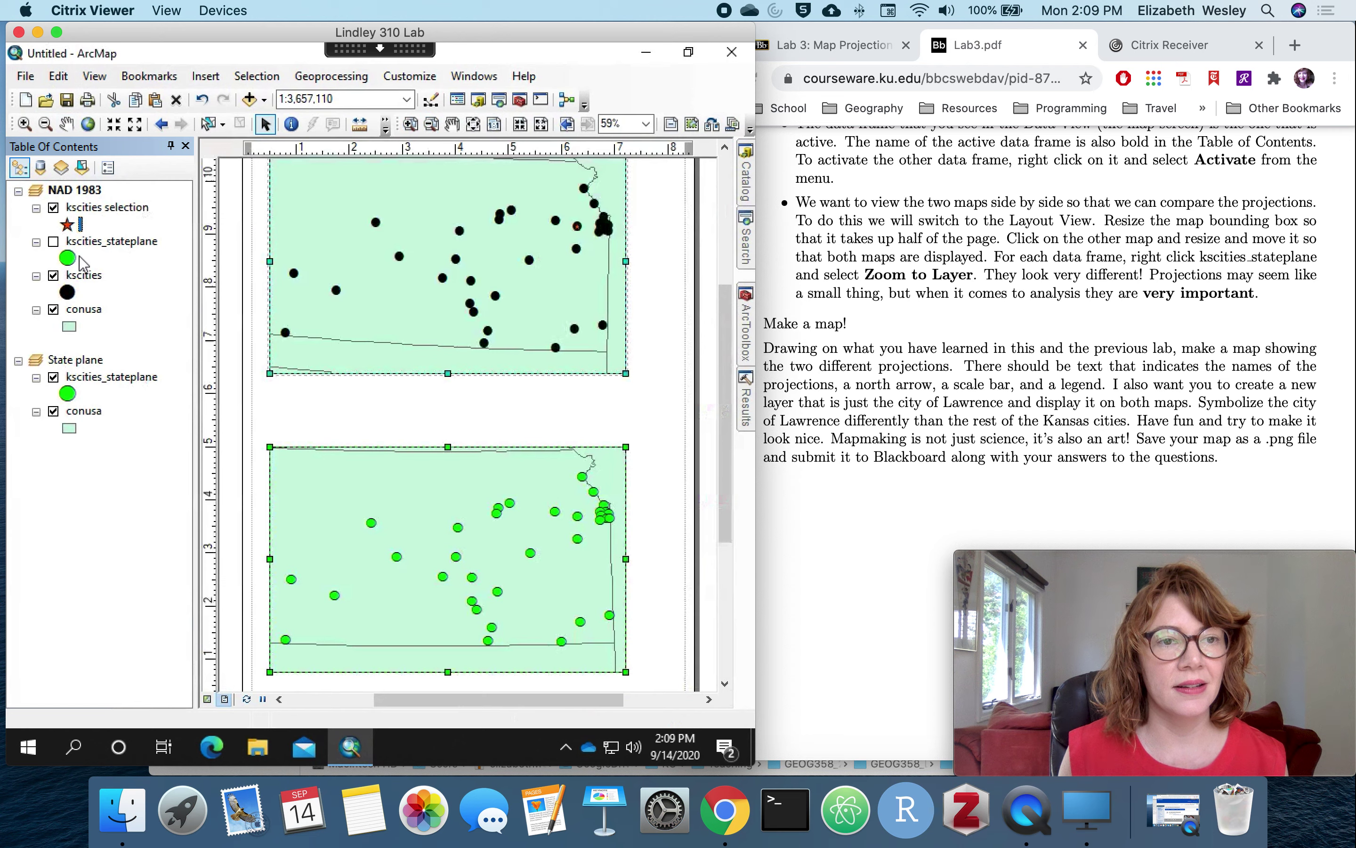
Step: Enlarge the Lawrence star to size 25 and drag the layer toward State plane
left_click(68, 224)
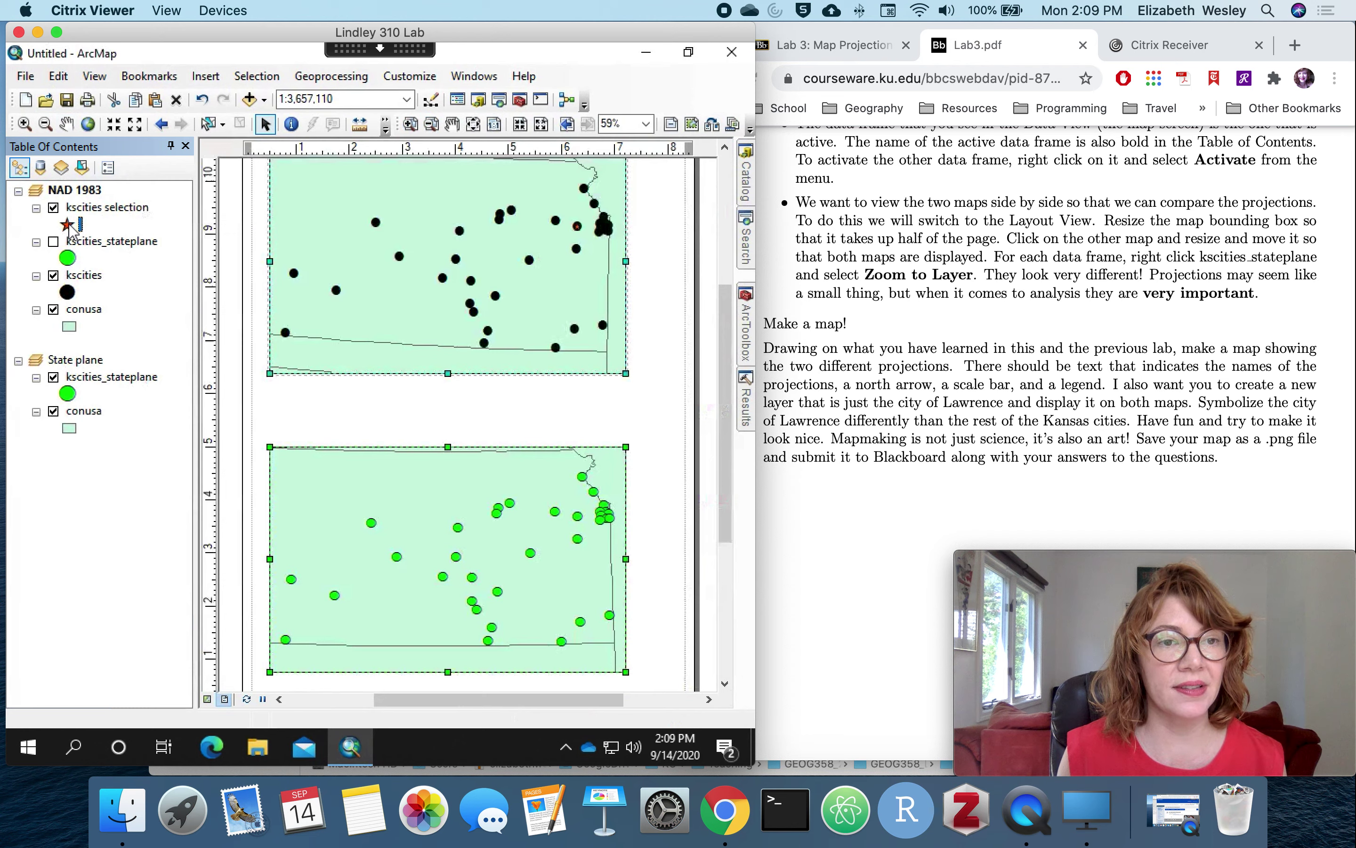
left_click(571, 346)
left_click(571, 347)
left_click(571, 347)
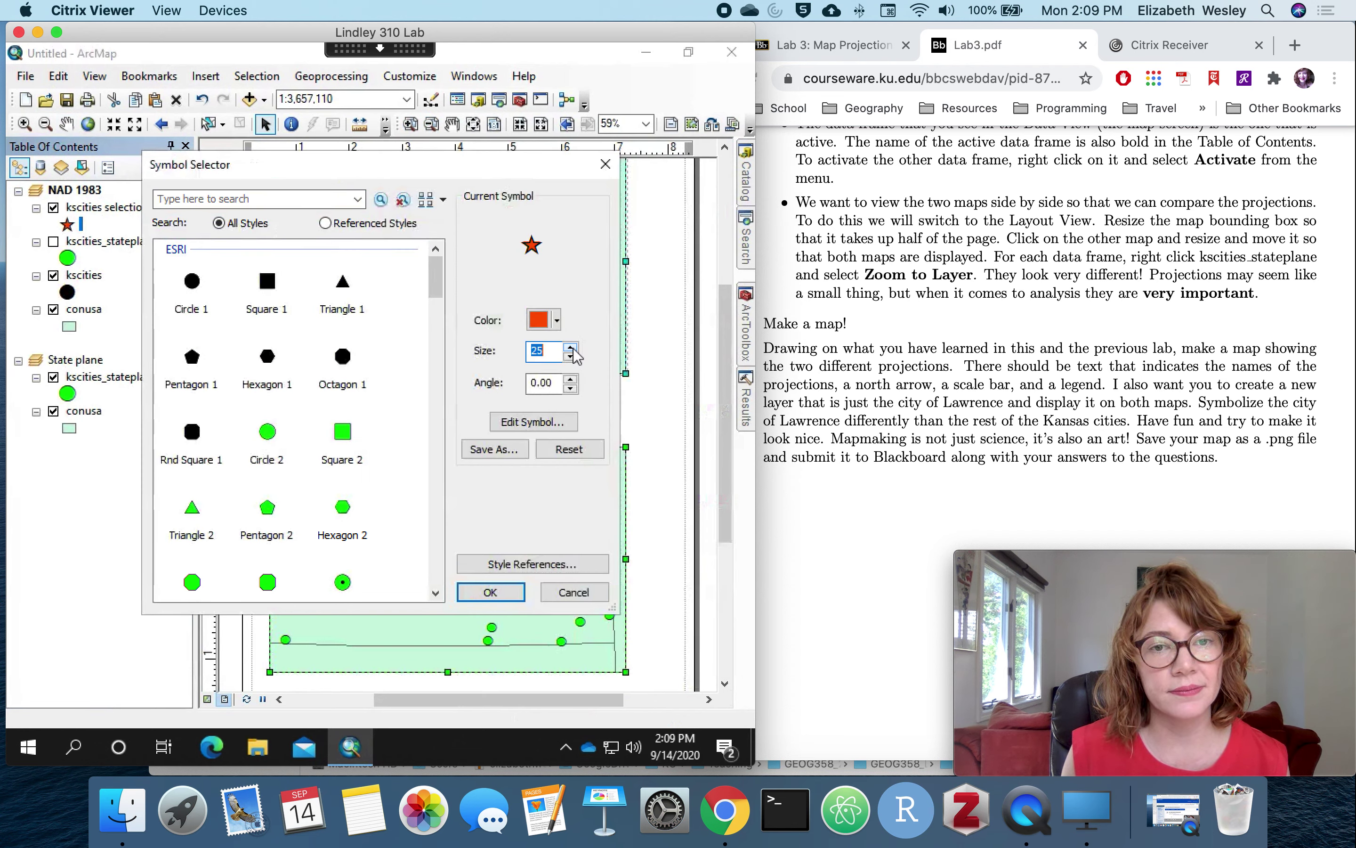
left_click(510, 592)
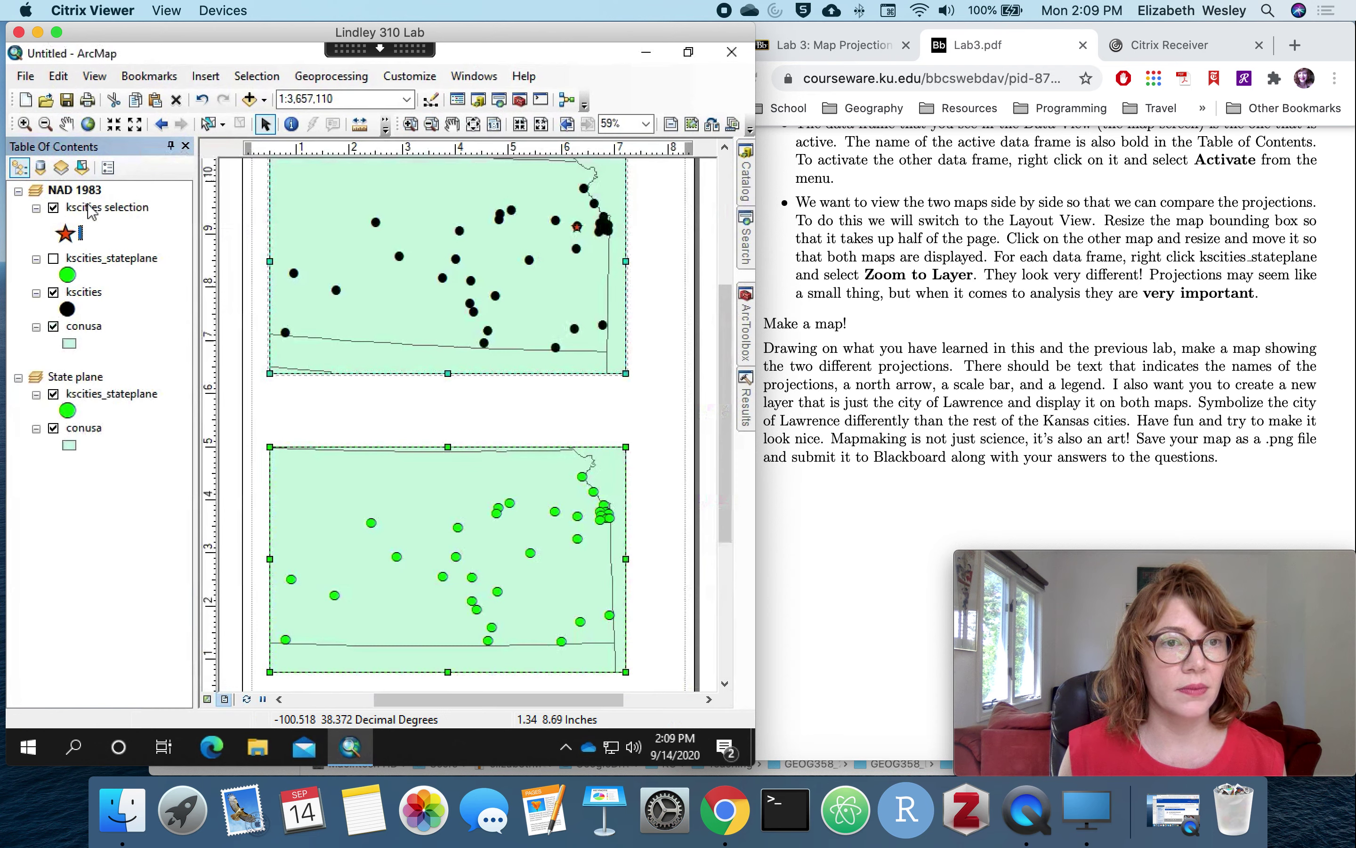
left_click_drag(90, 208, 82, 357)
Step: Drop the kscities selection layer into State plane, then select the top map frame
left_click_drag(86, 400, 84, 395)
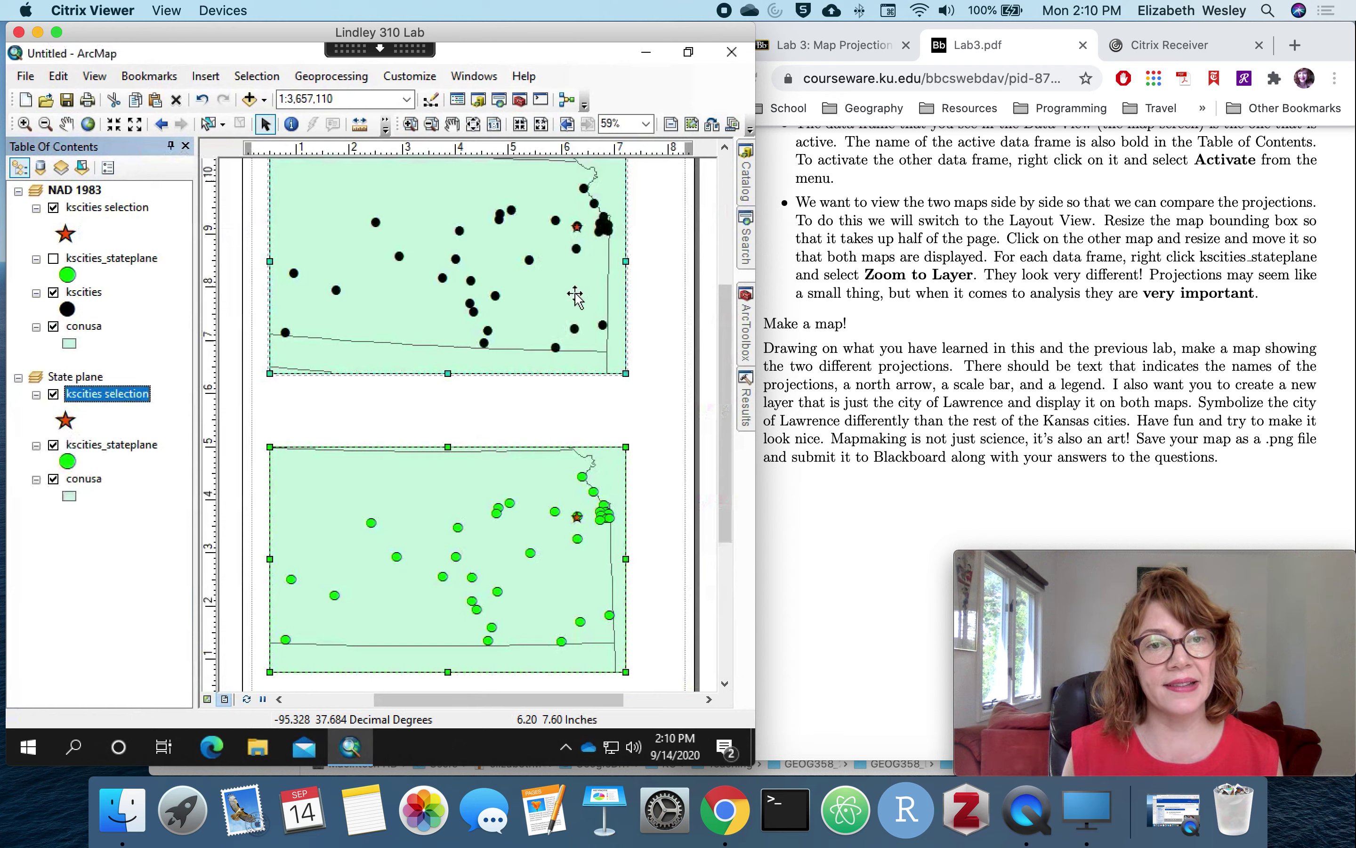
left_click(511, 283)
left_click(508, 277)
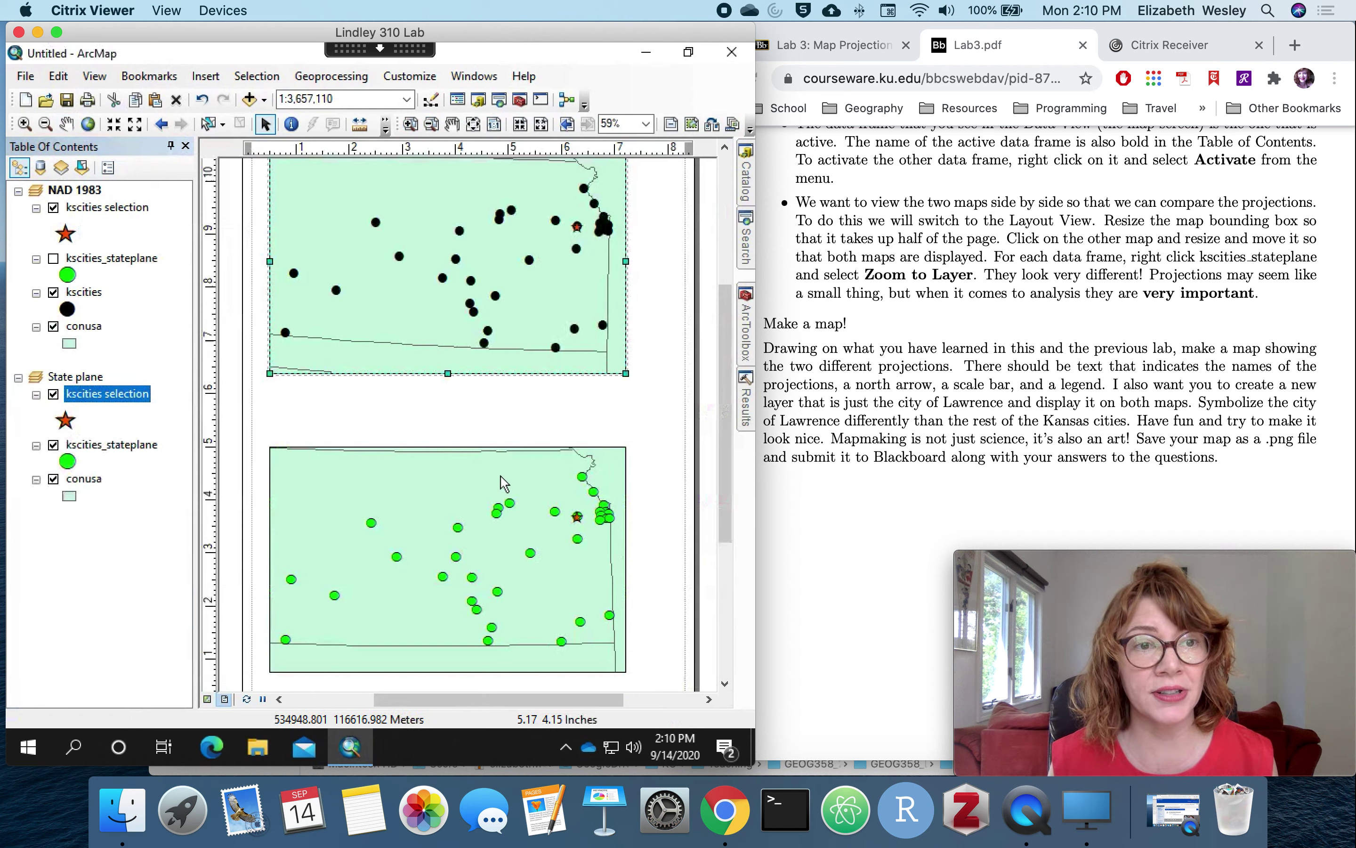
Step: Add a decimal-degree scale bar near the bottom of the top NAD 1983 map
left_click(564, 421)
left_click(477, 235)
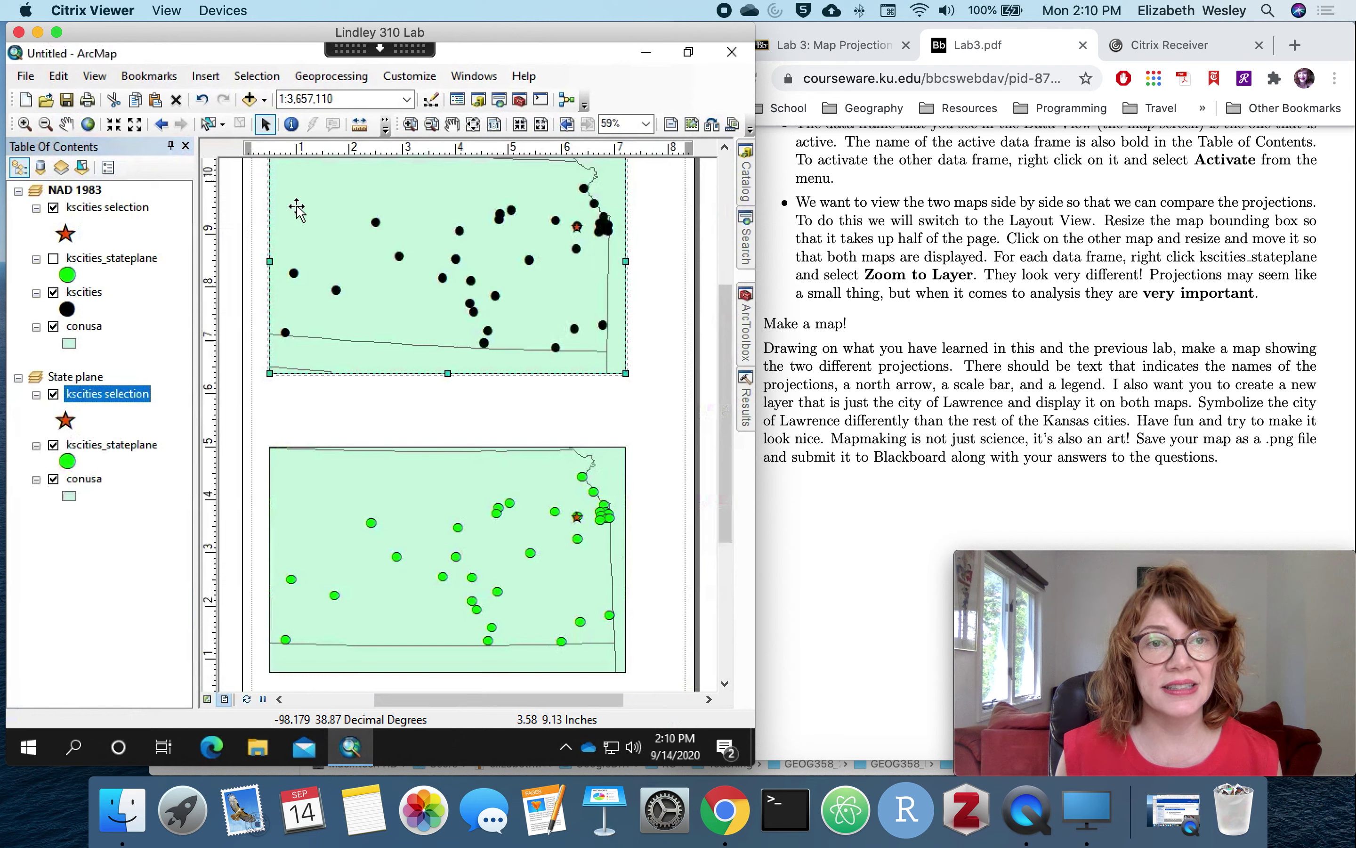
left_click(207, 76)
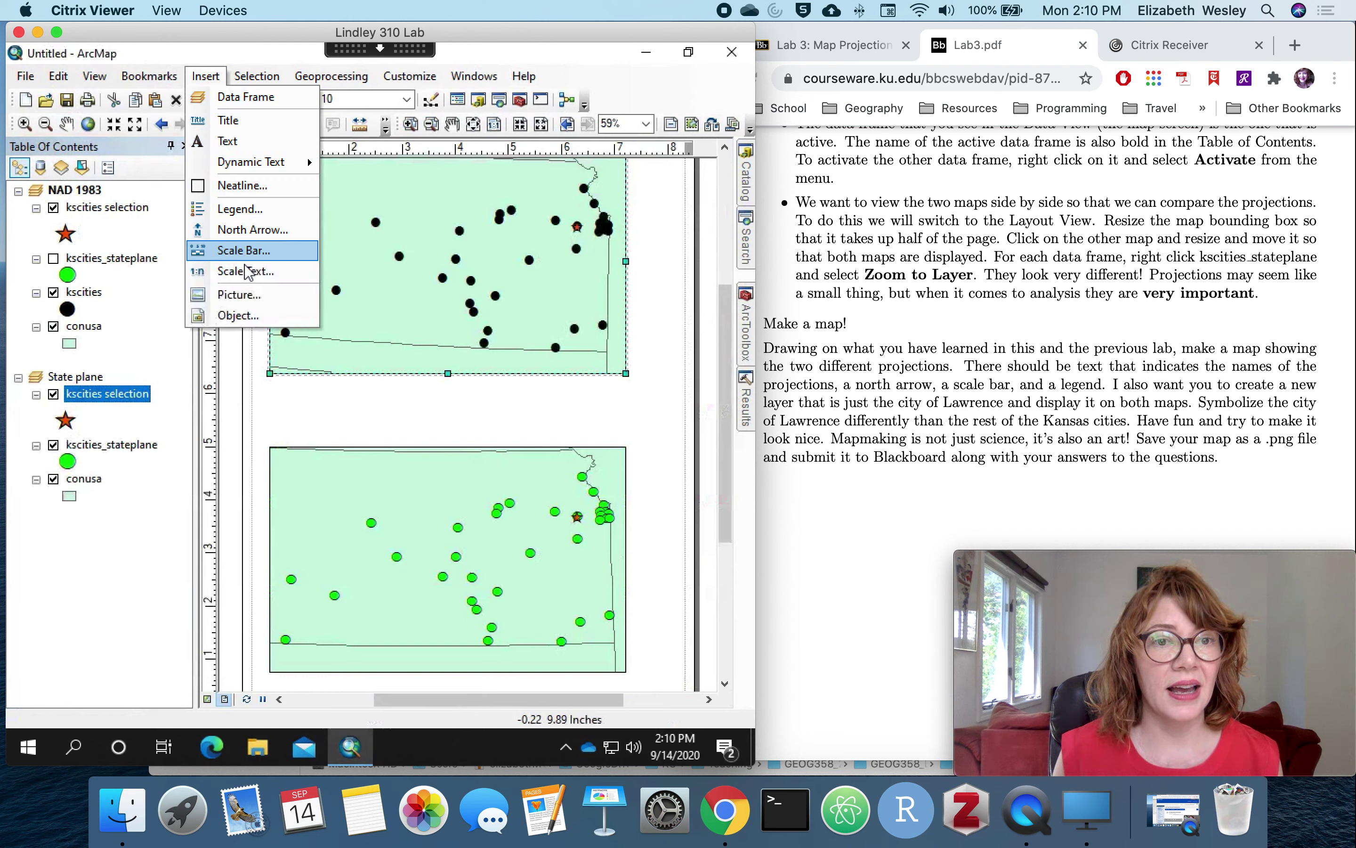
left_click(245, 250)
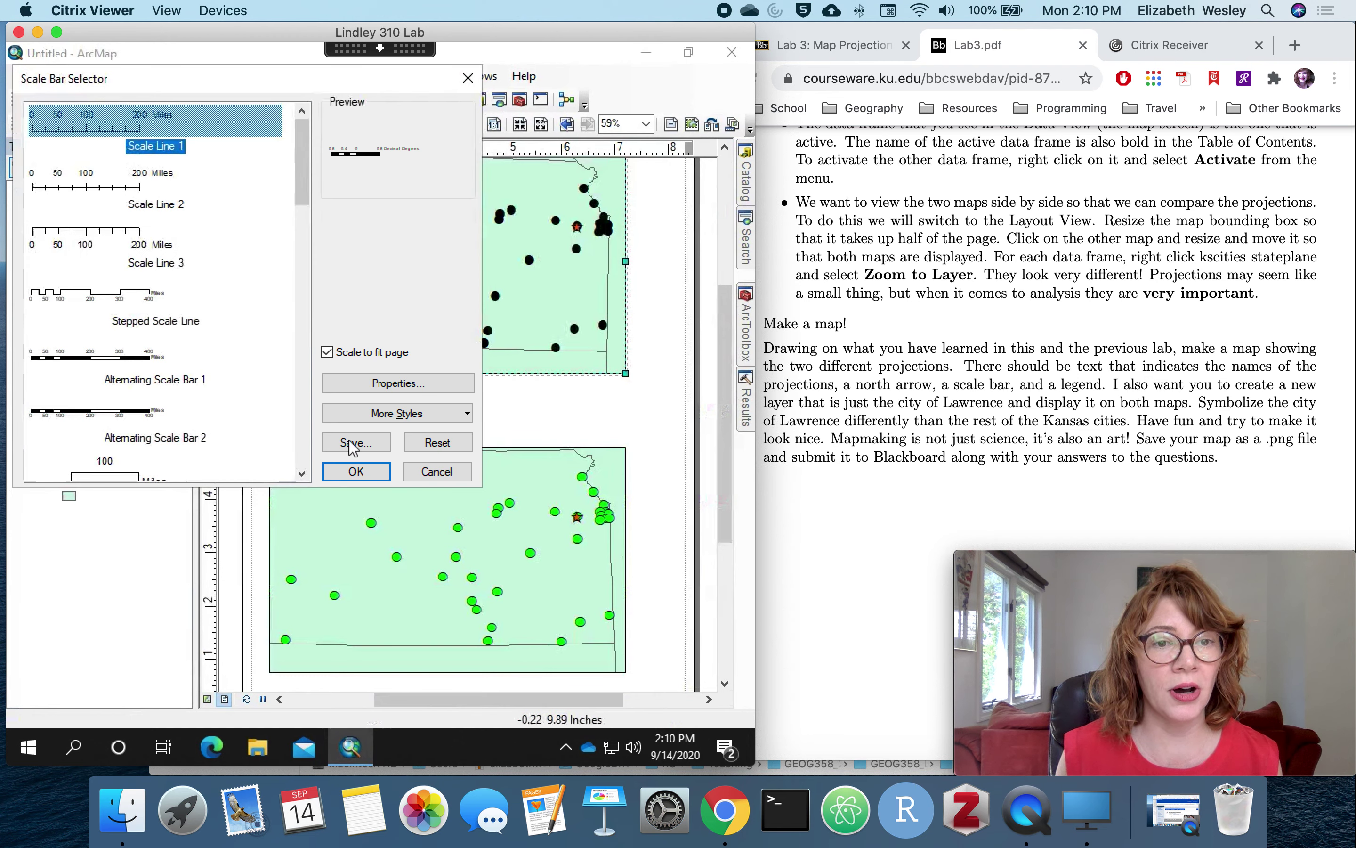
left_click(356, 471)
left_click_drag(511, 441, 426, 364)
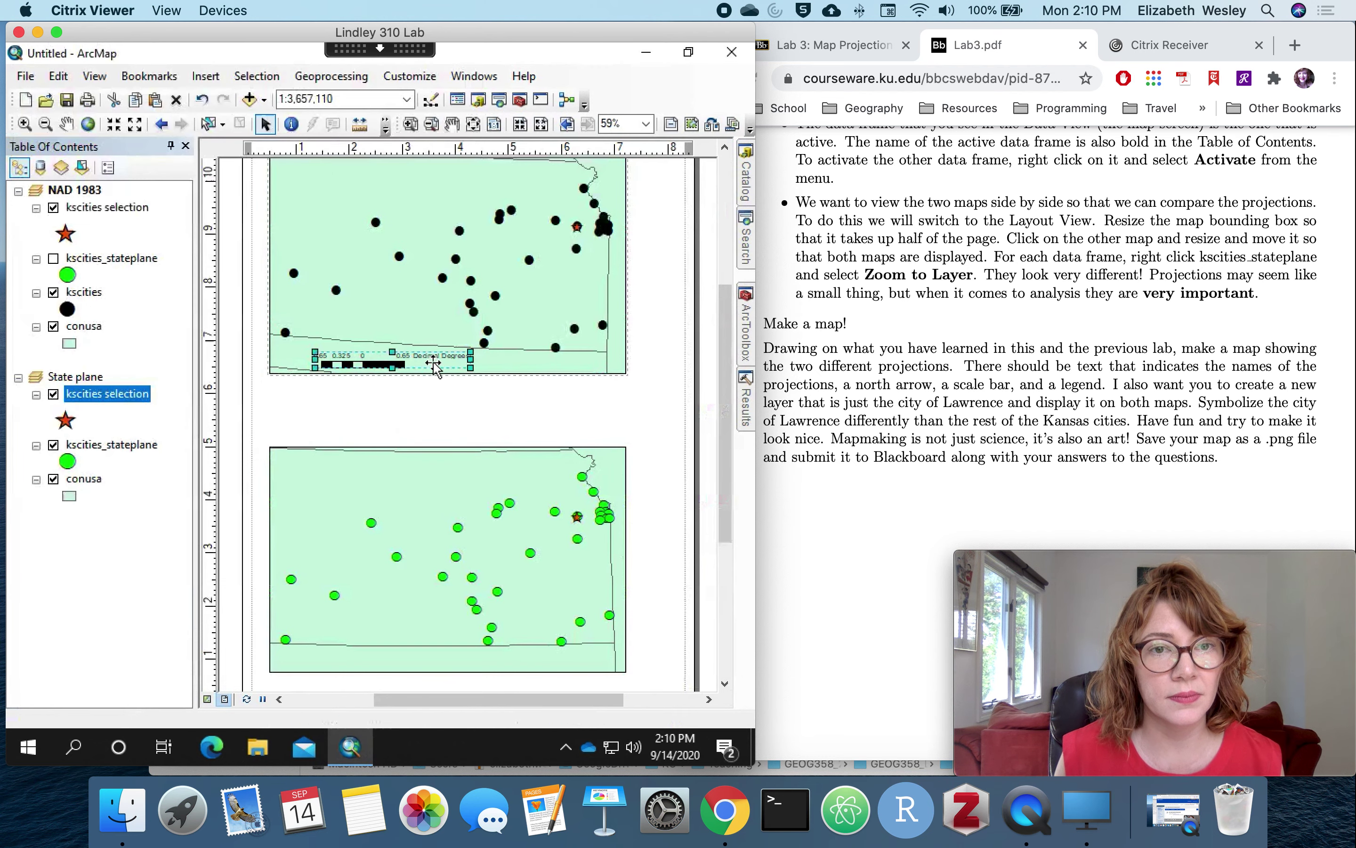
Step: Add a meters scale bar at the top-left of the lower State plane map
left_click(429, 493)
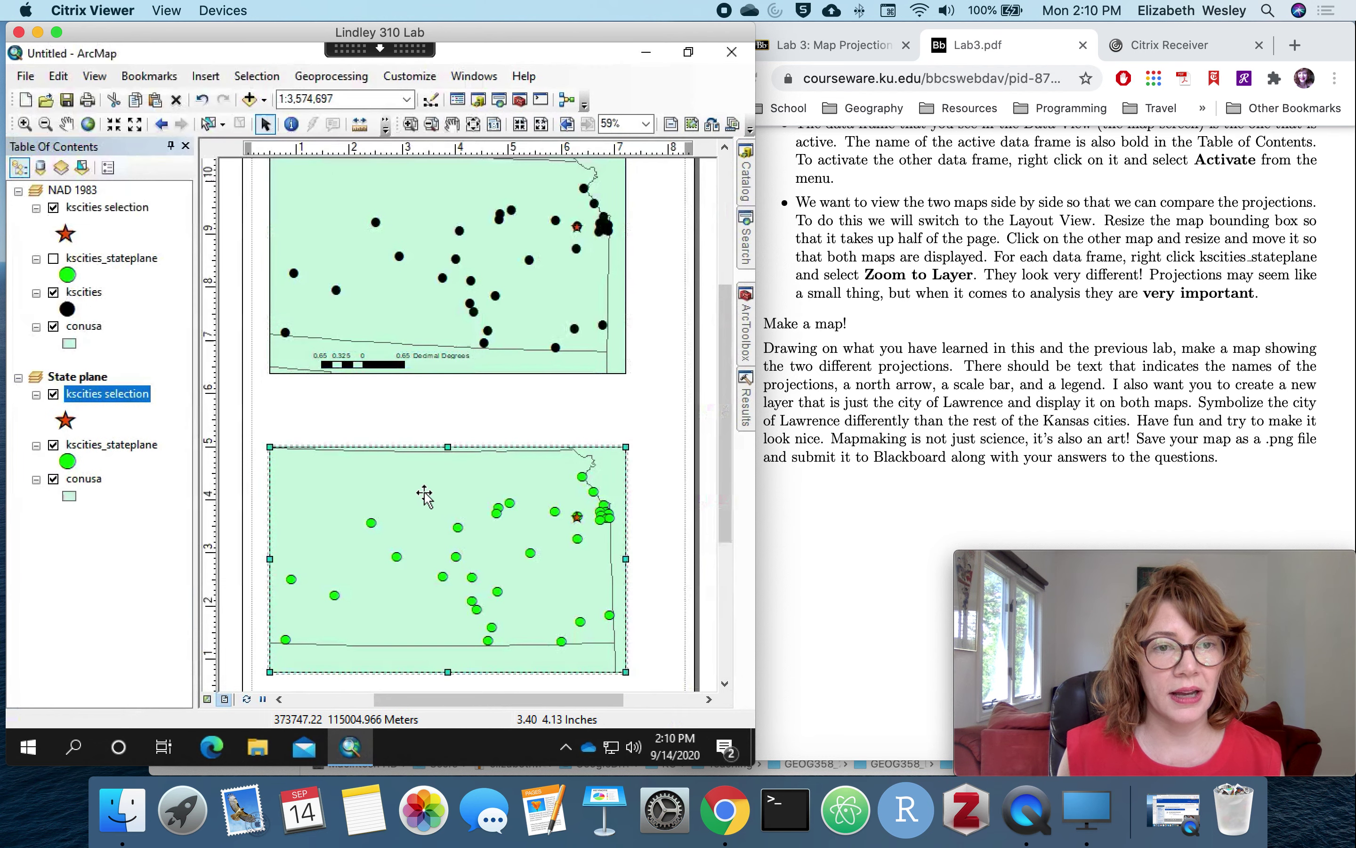
left_click(204, 78)
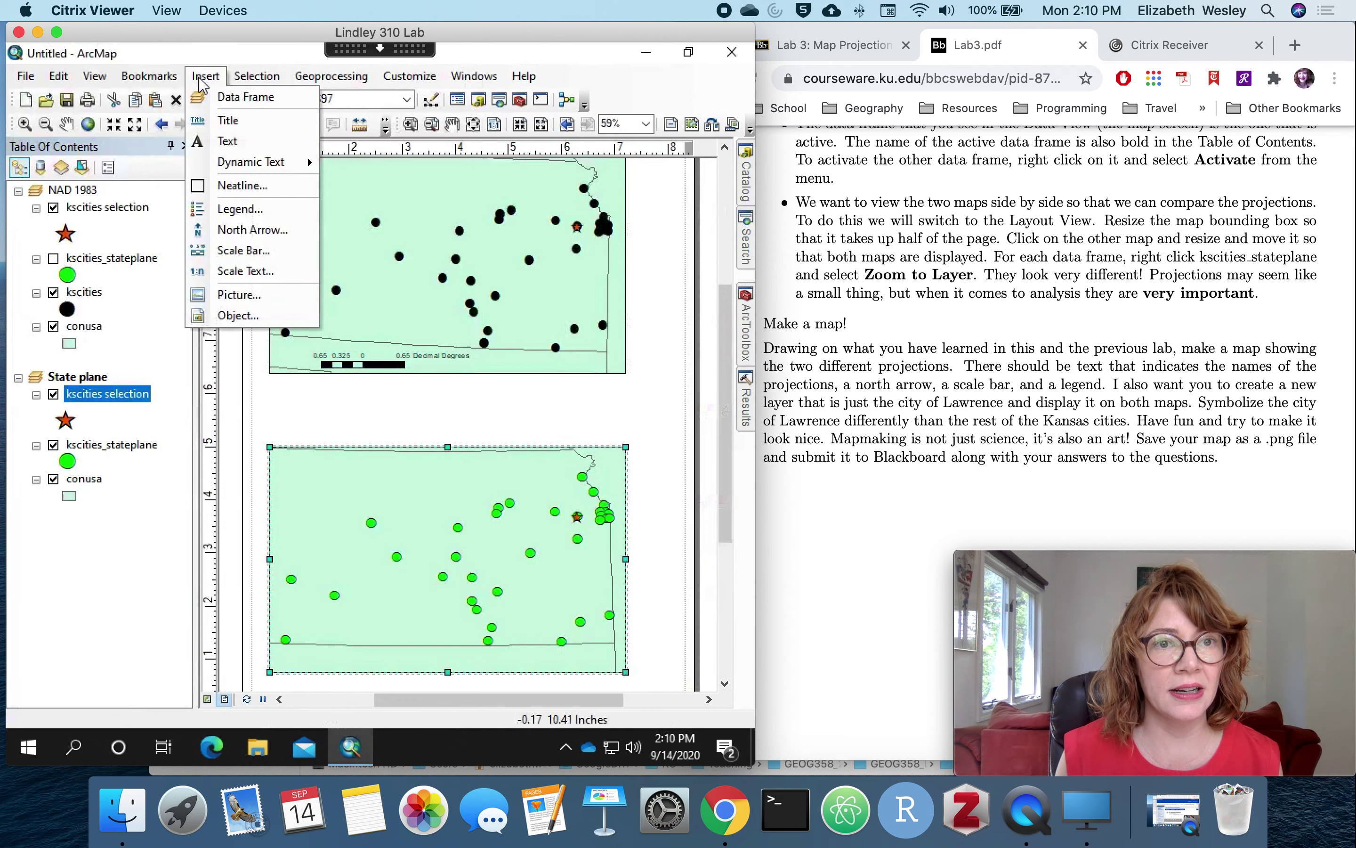
left_click(242, 250)
left_click(358, 471)
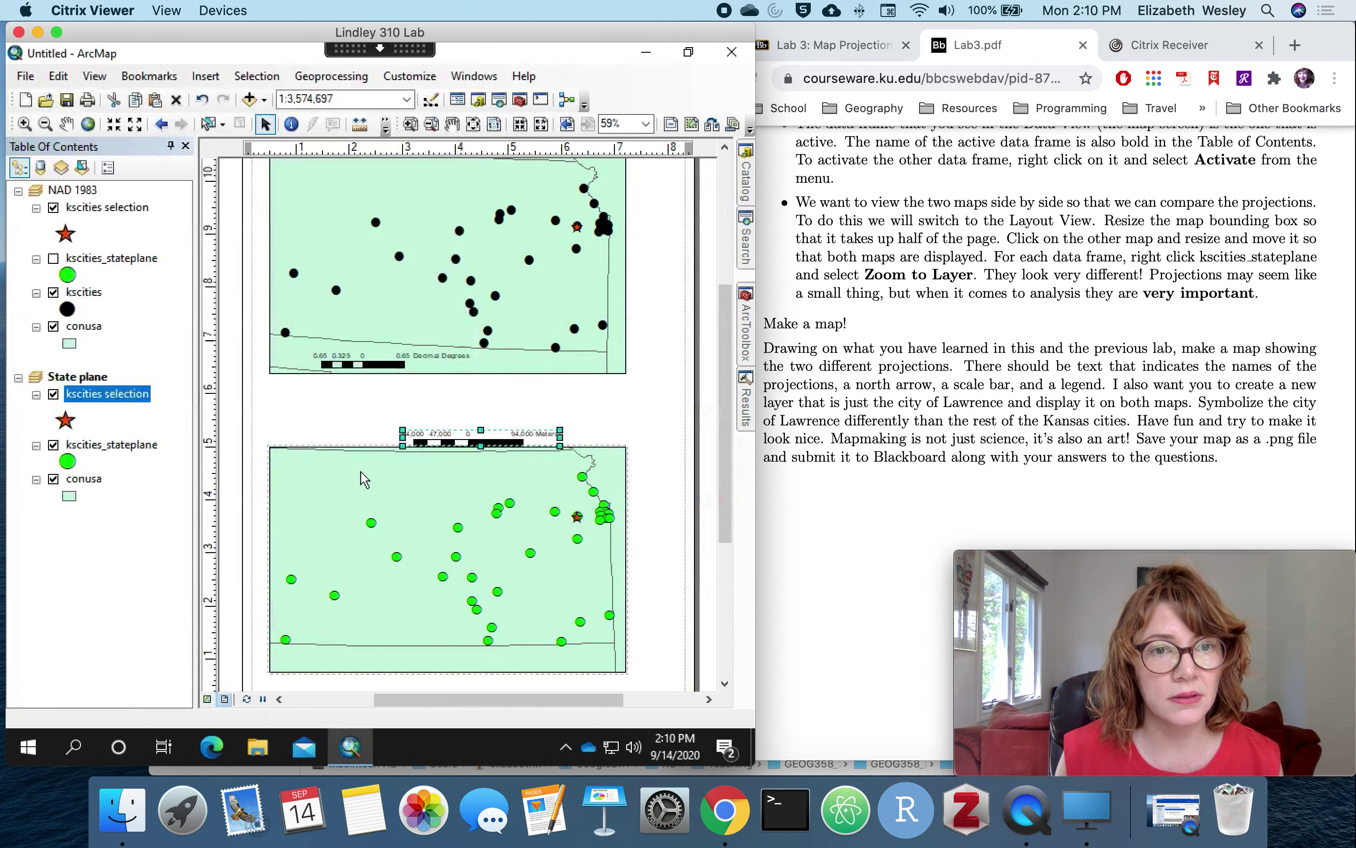
left_click_drag(513, 443, 423, 475)
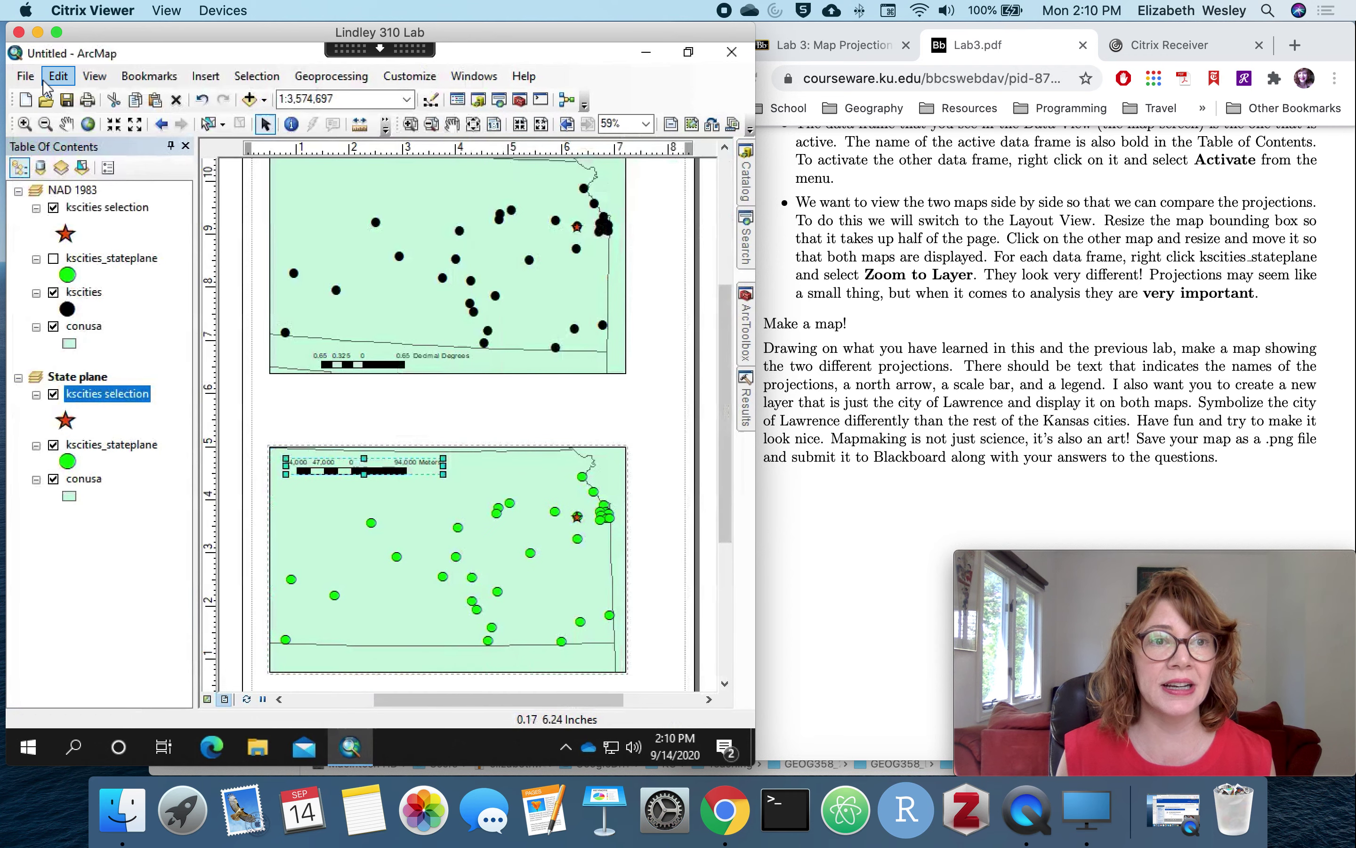
left_click(25, 76)
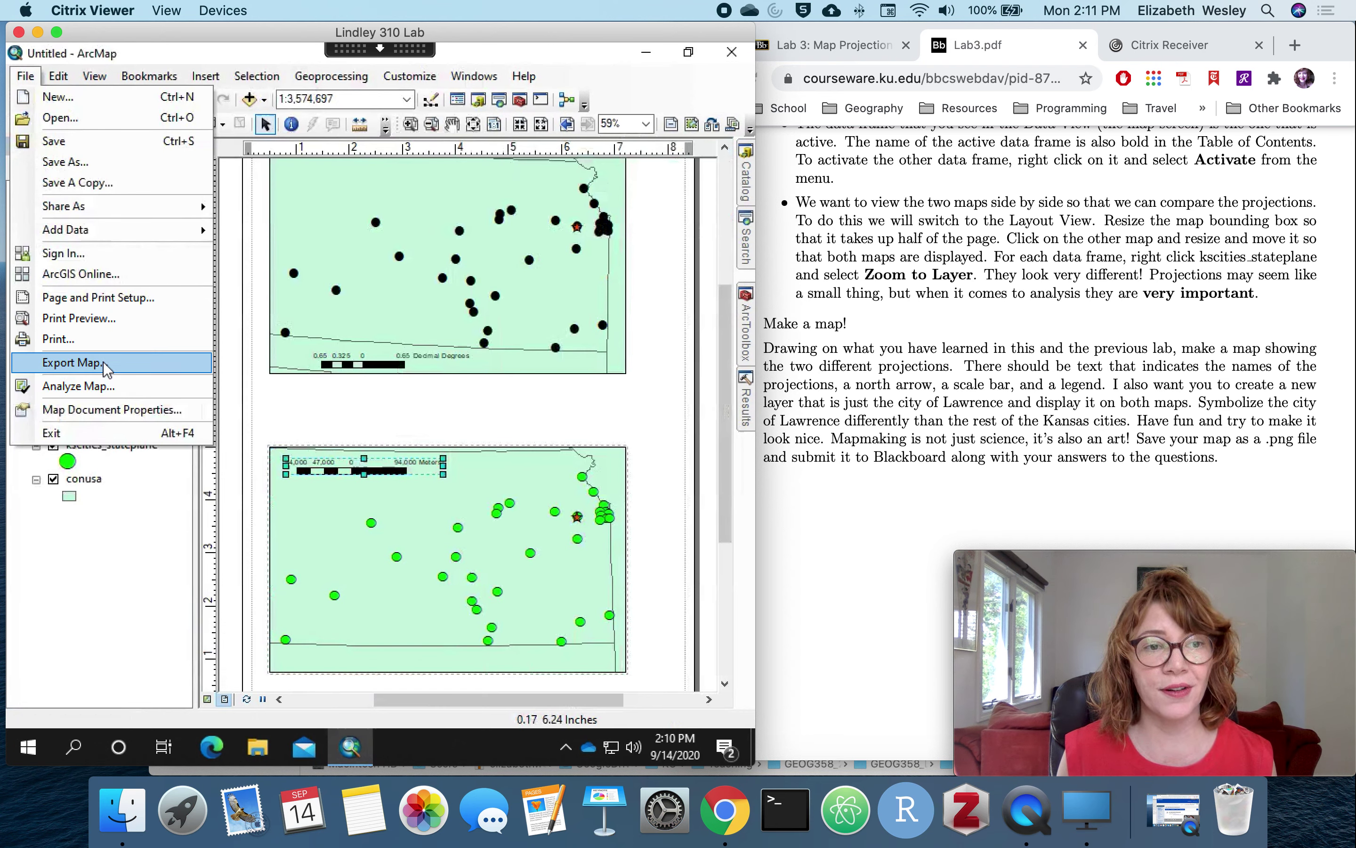
left_click(137, 595)
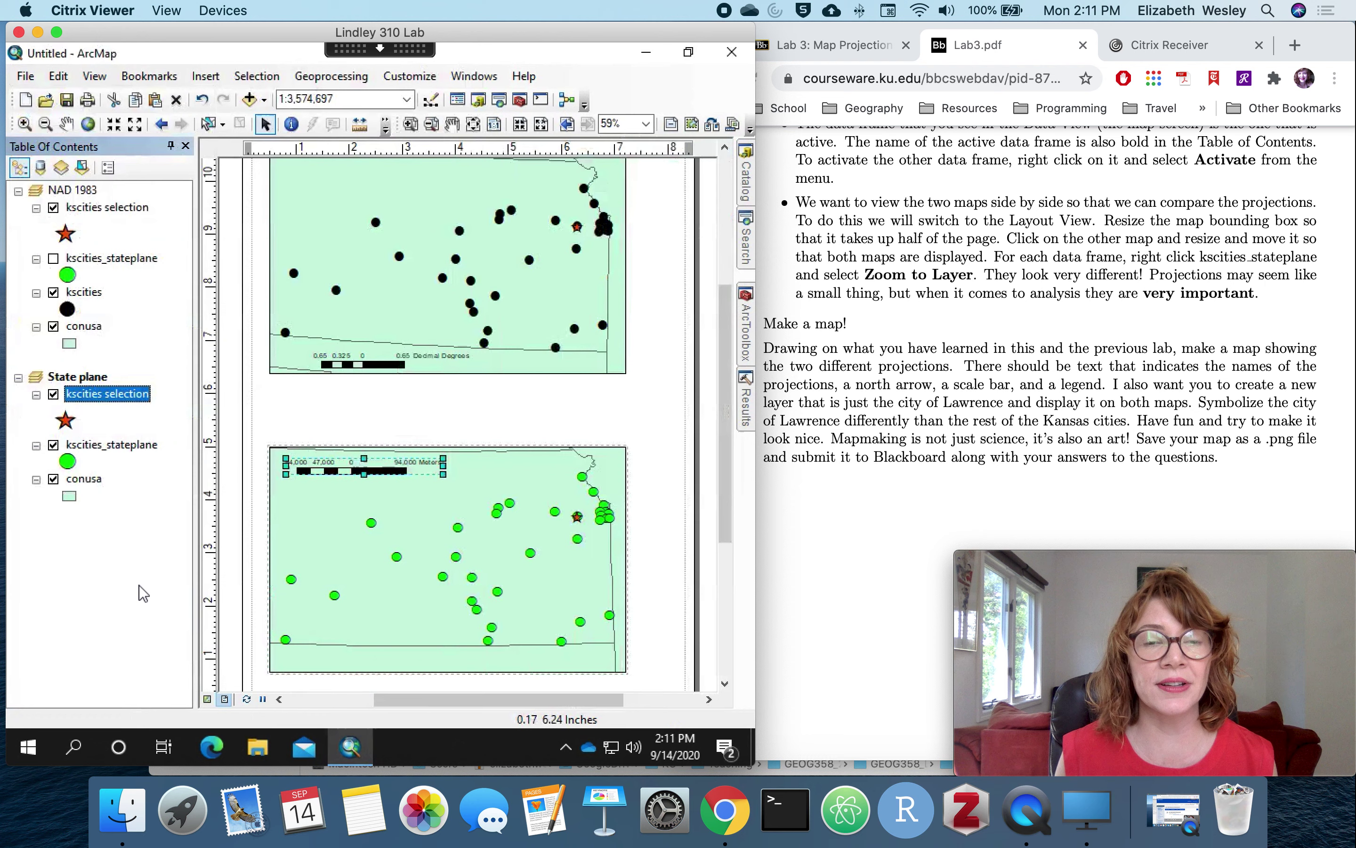